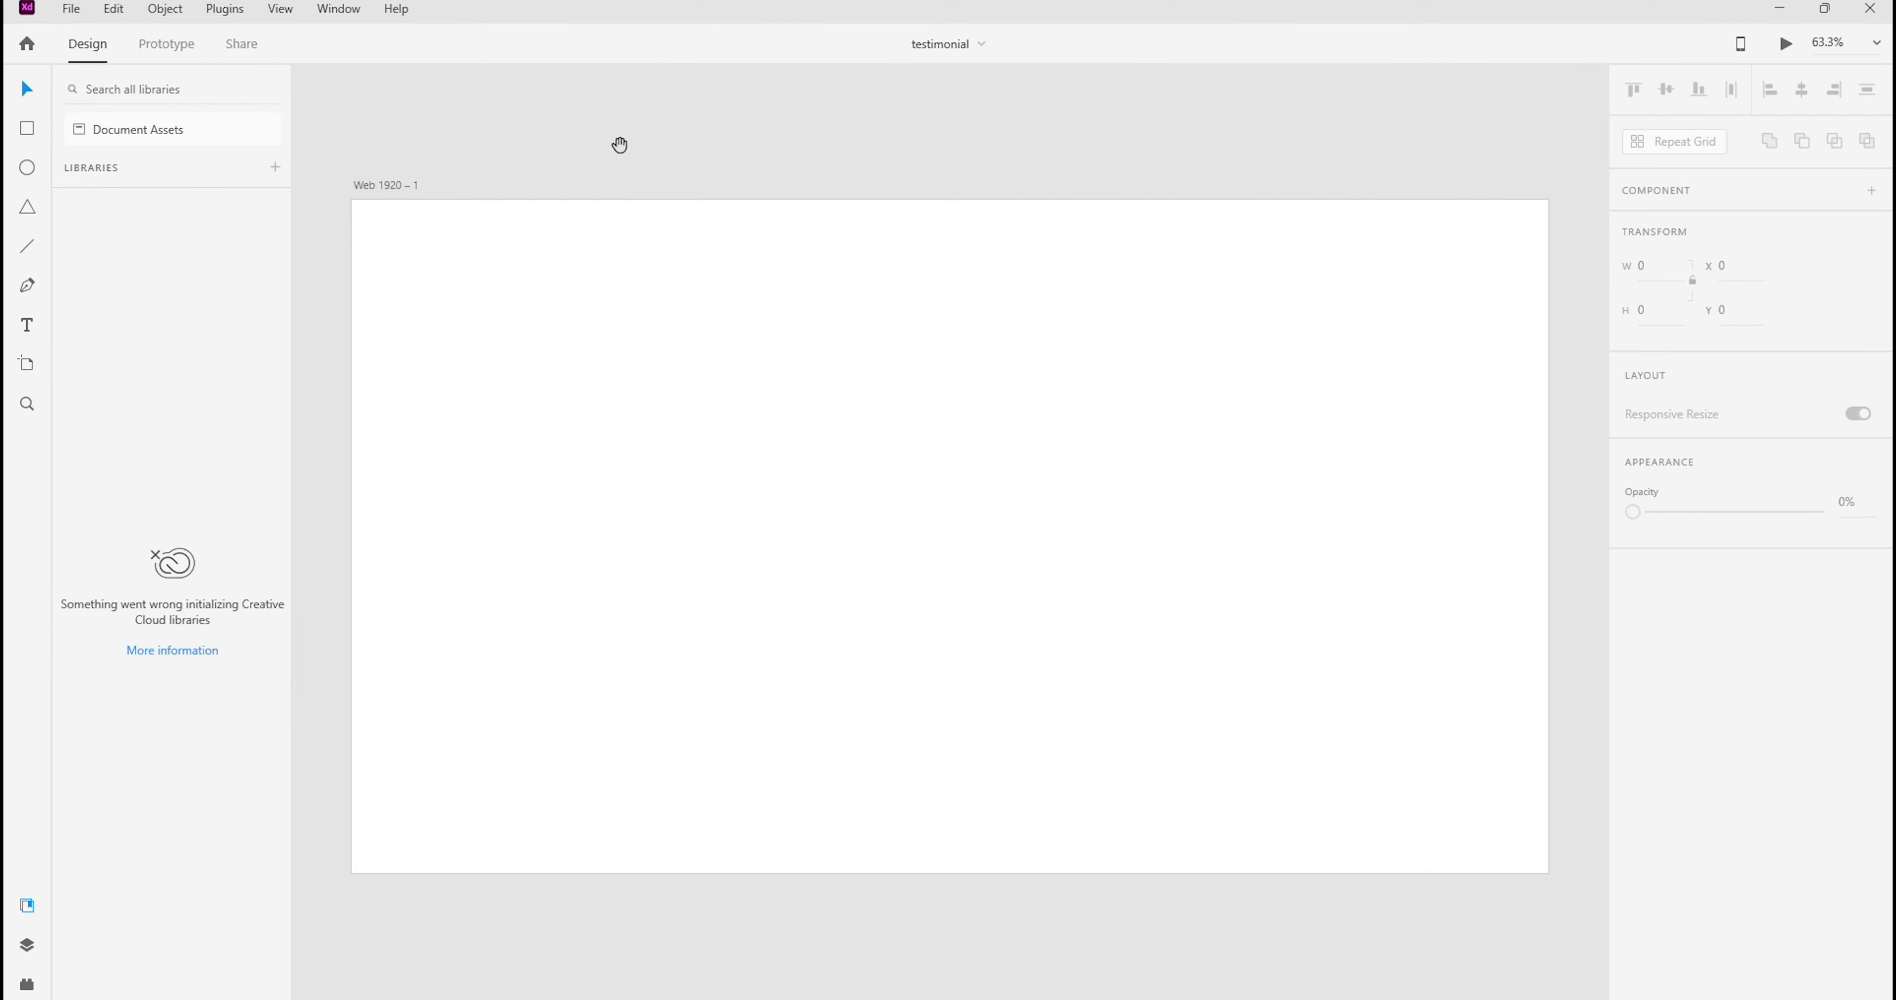
{"action": "mouse_move", "coordinate": [851, 146]}
{"action": "left_mouse_down"}
{"action": "mouse_move", "coordinate": [804, 140]}
{"action": "mouse_move", "coordinate": [838, 126]}
{"action": "left_mouse_up"}
{"action": "left_click_drag", "start_coordinate": [765, 300], "coordinate": [765, 302]}
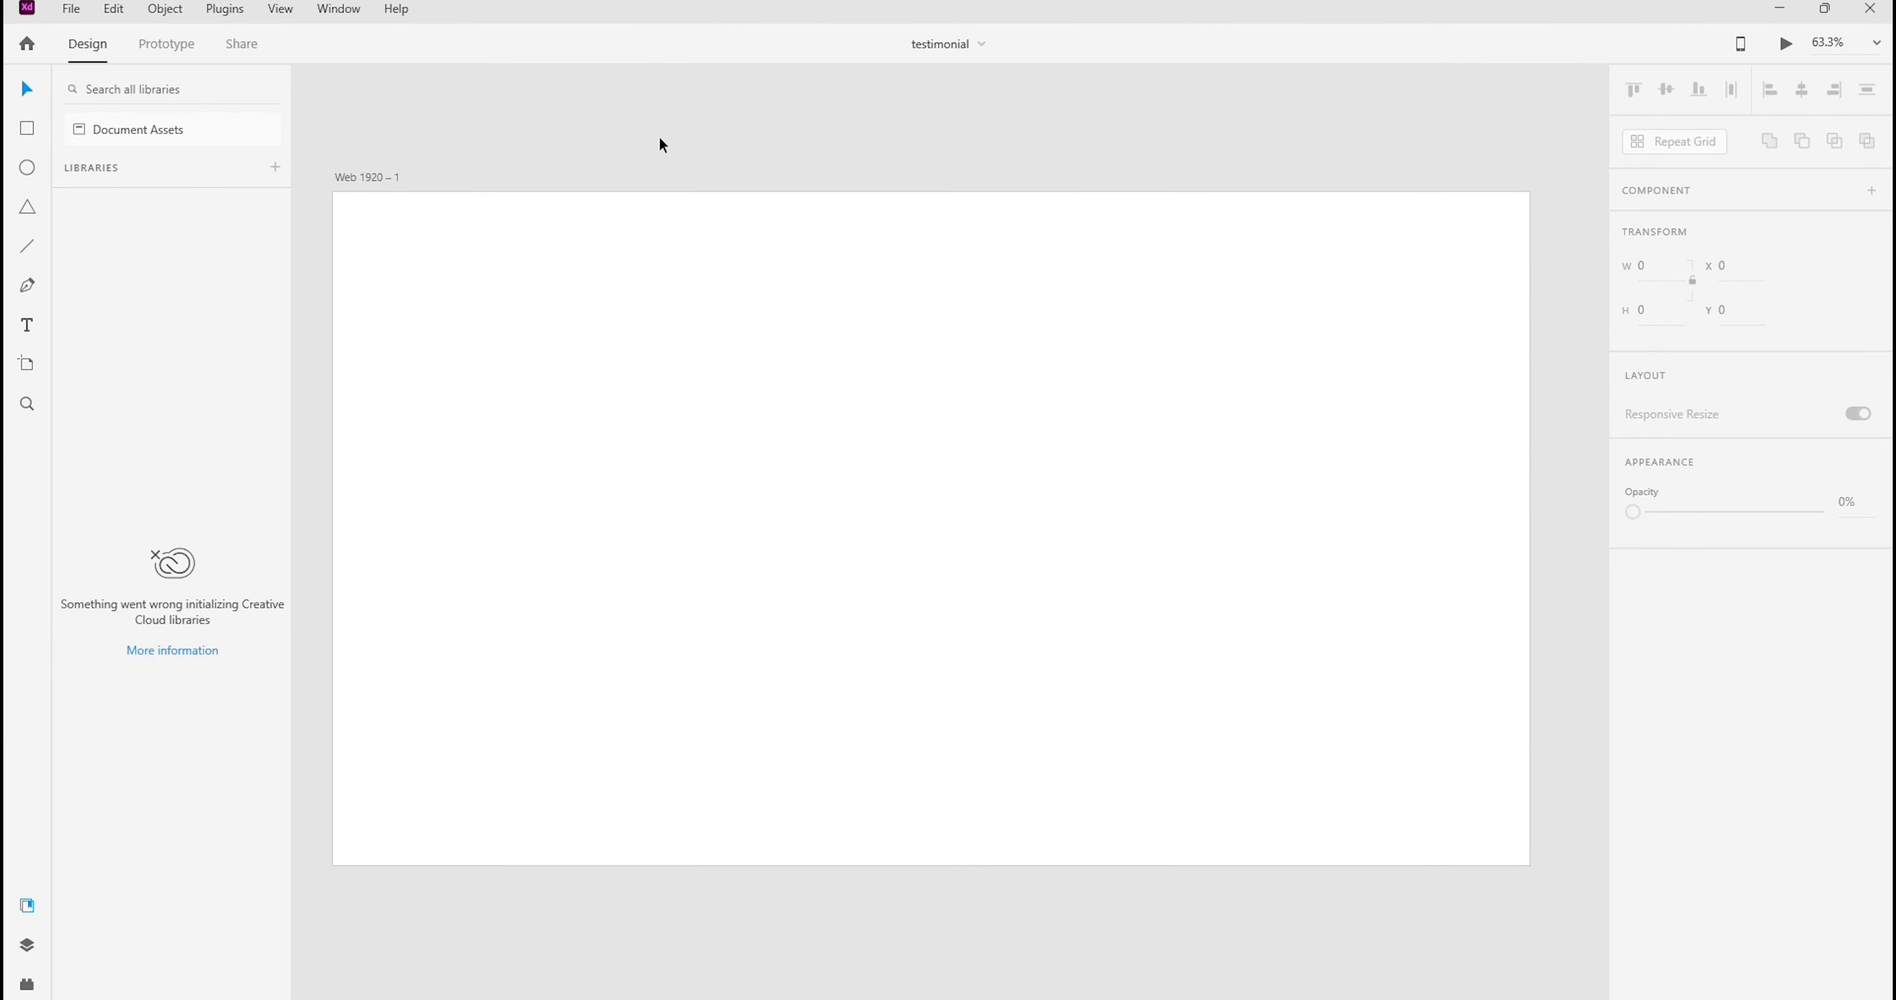
{"action": "left_click", "coordinate": [651, 387]}
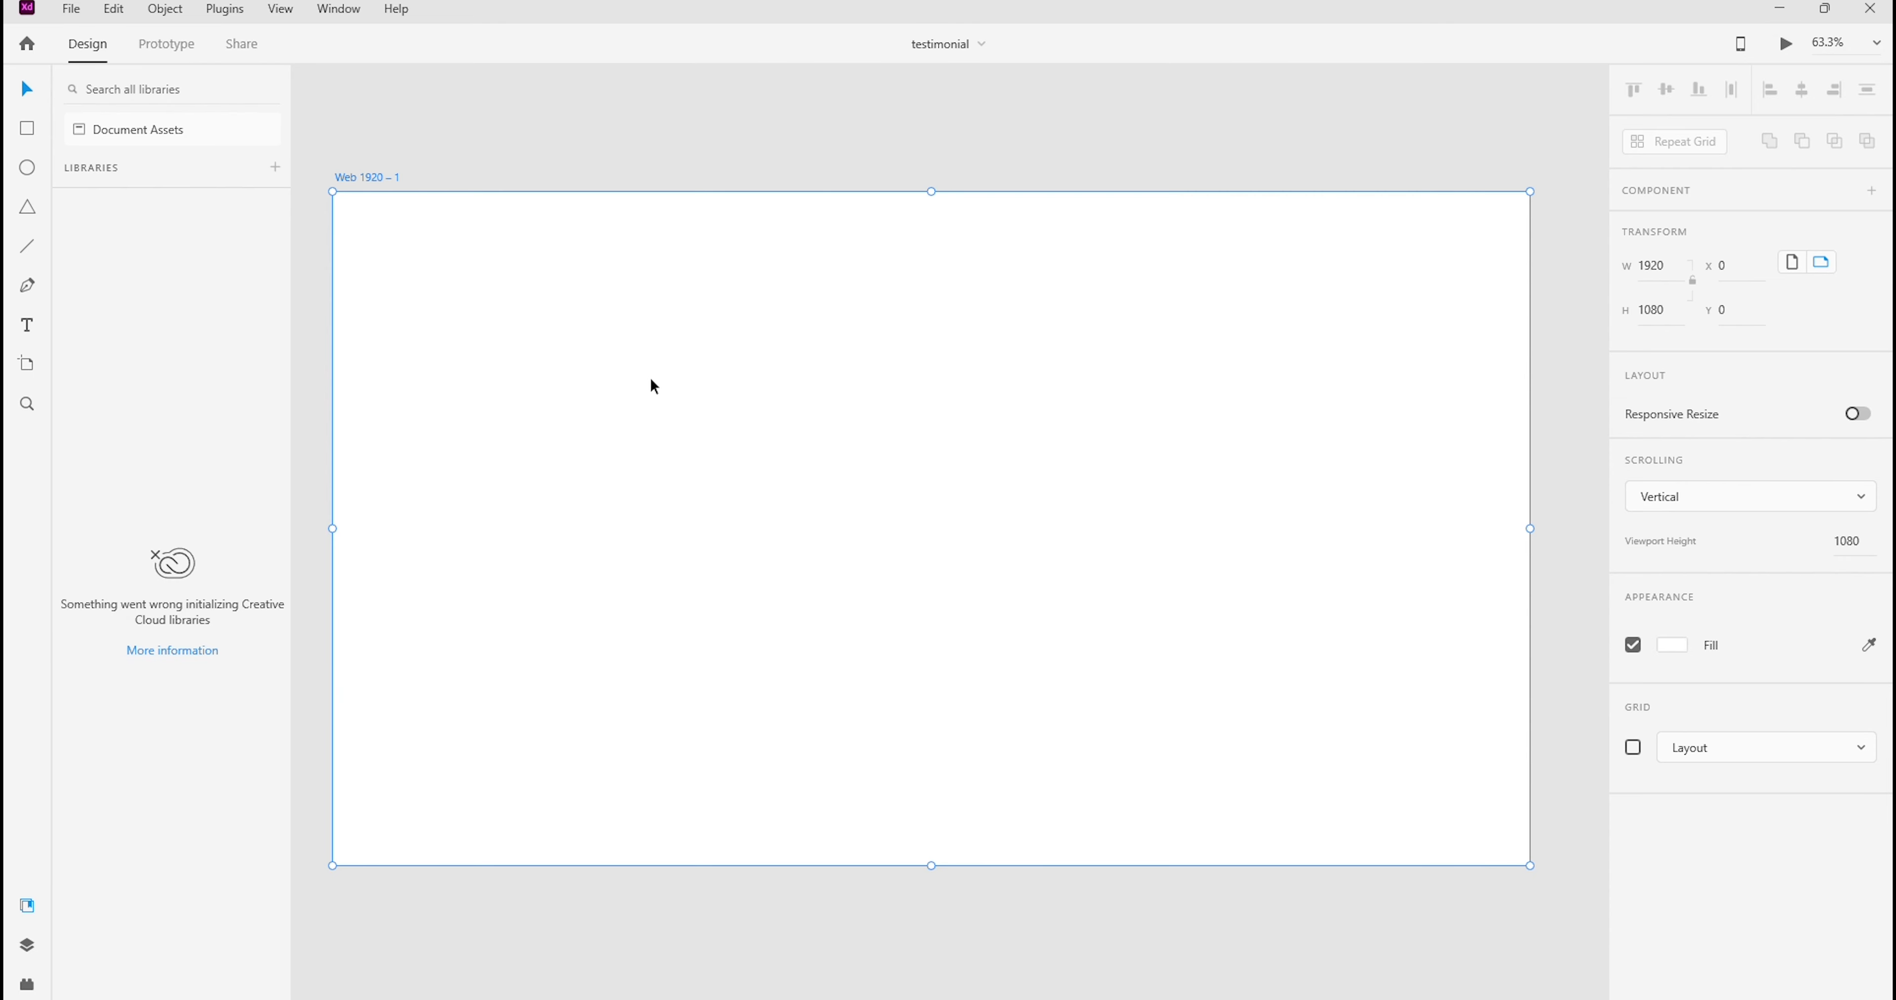
{"action": "left_click", "coordinate": [670, 103]}
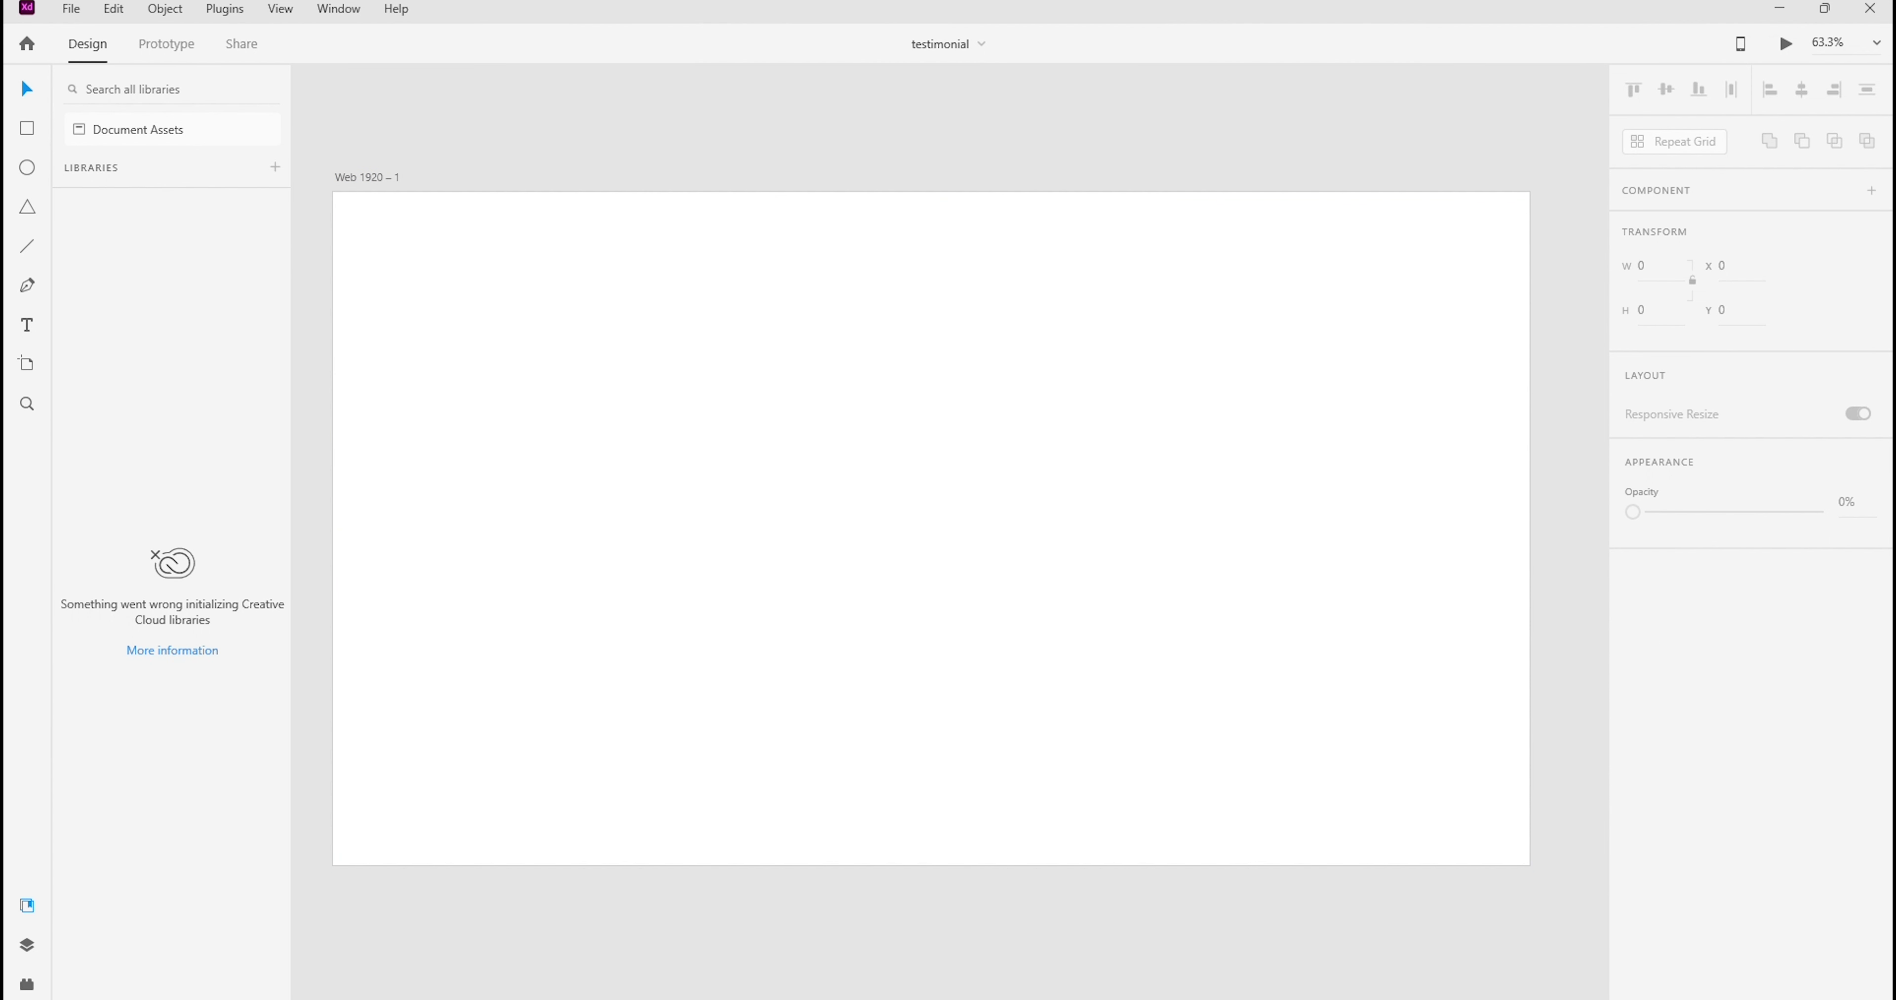
Switch to Photoshop and sample the pink near the testimonial mockup's lower-right corner as the background color
{"action": "mouse_move", "coordinate": [1016, 998]}
{"action": "left_click", "coordinate": [1016, 934]}
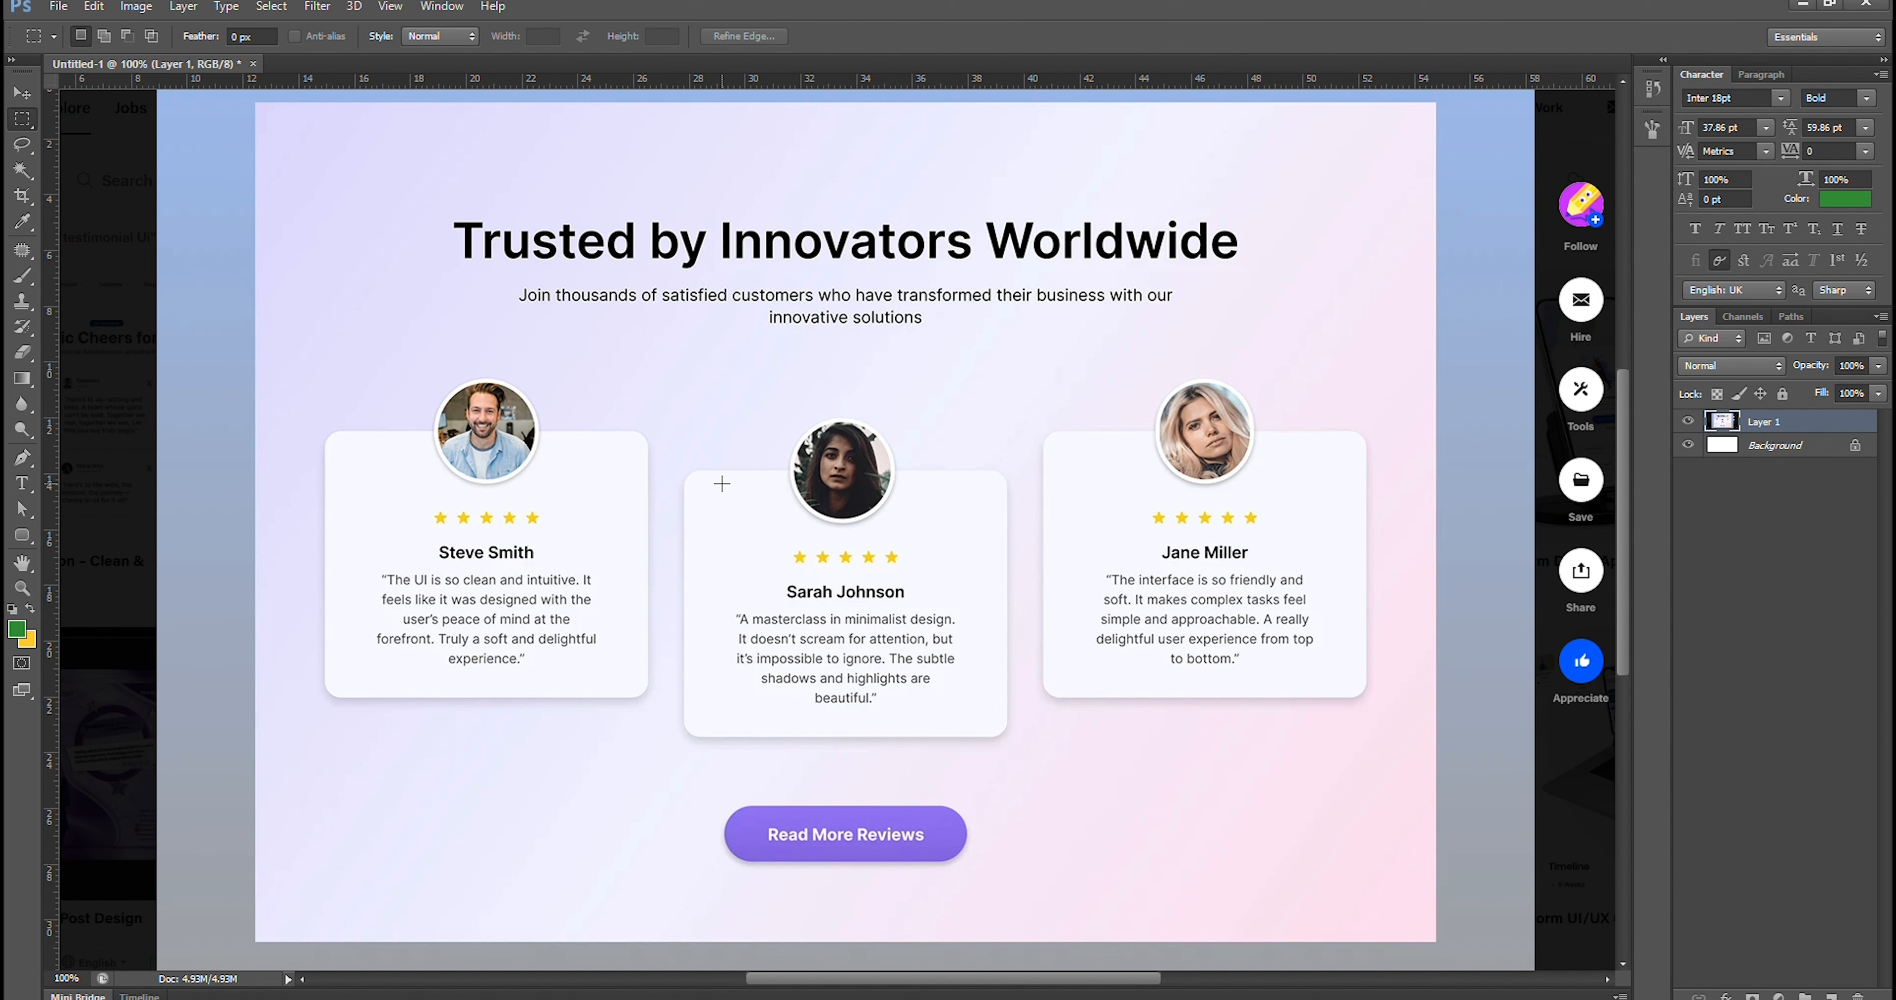
{"action": "left_click", "coordinate": [28, 642]}
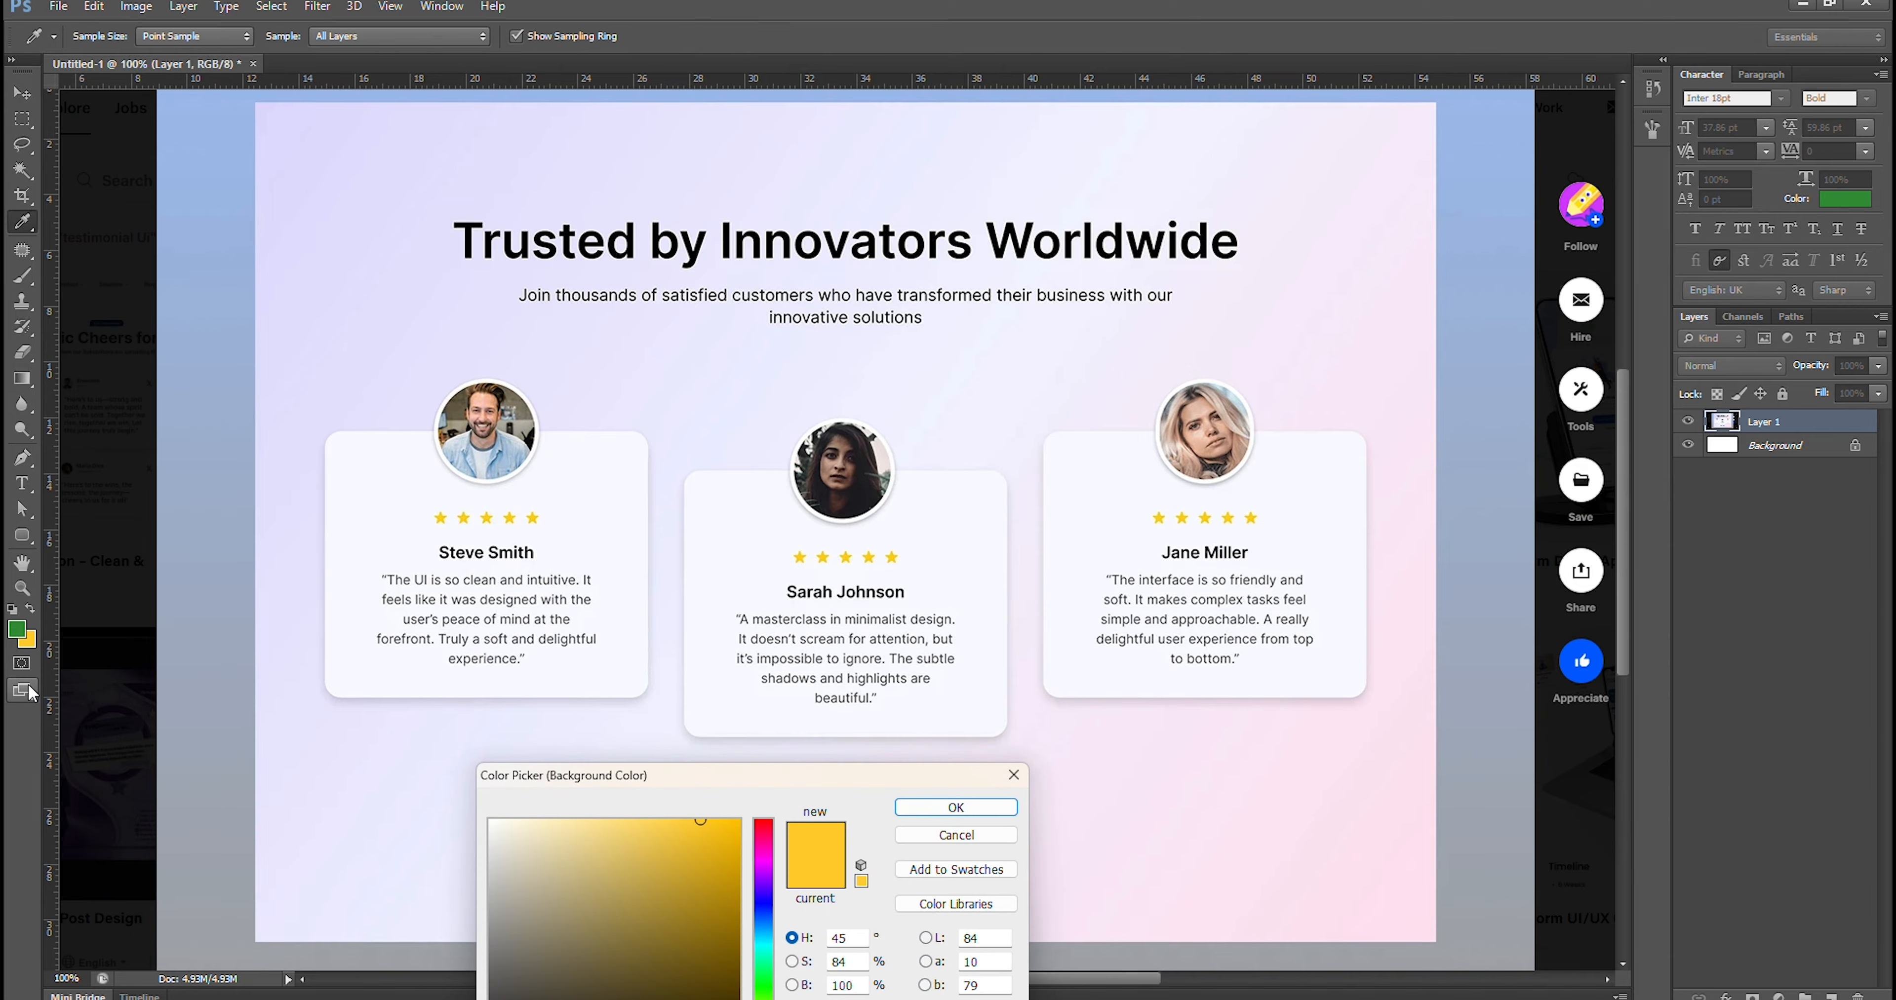
{"action": "left_click", "coordinate": [1426, 921]}
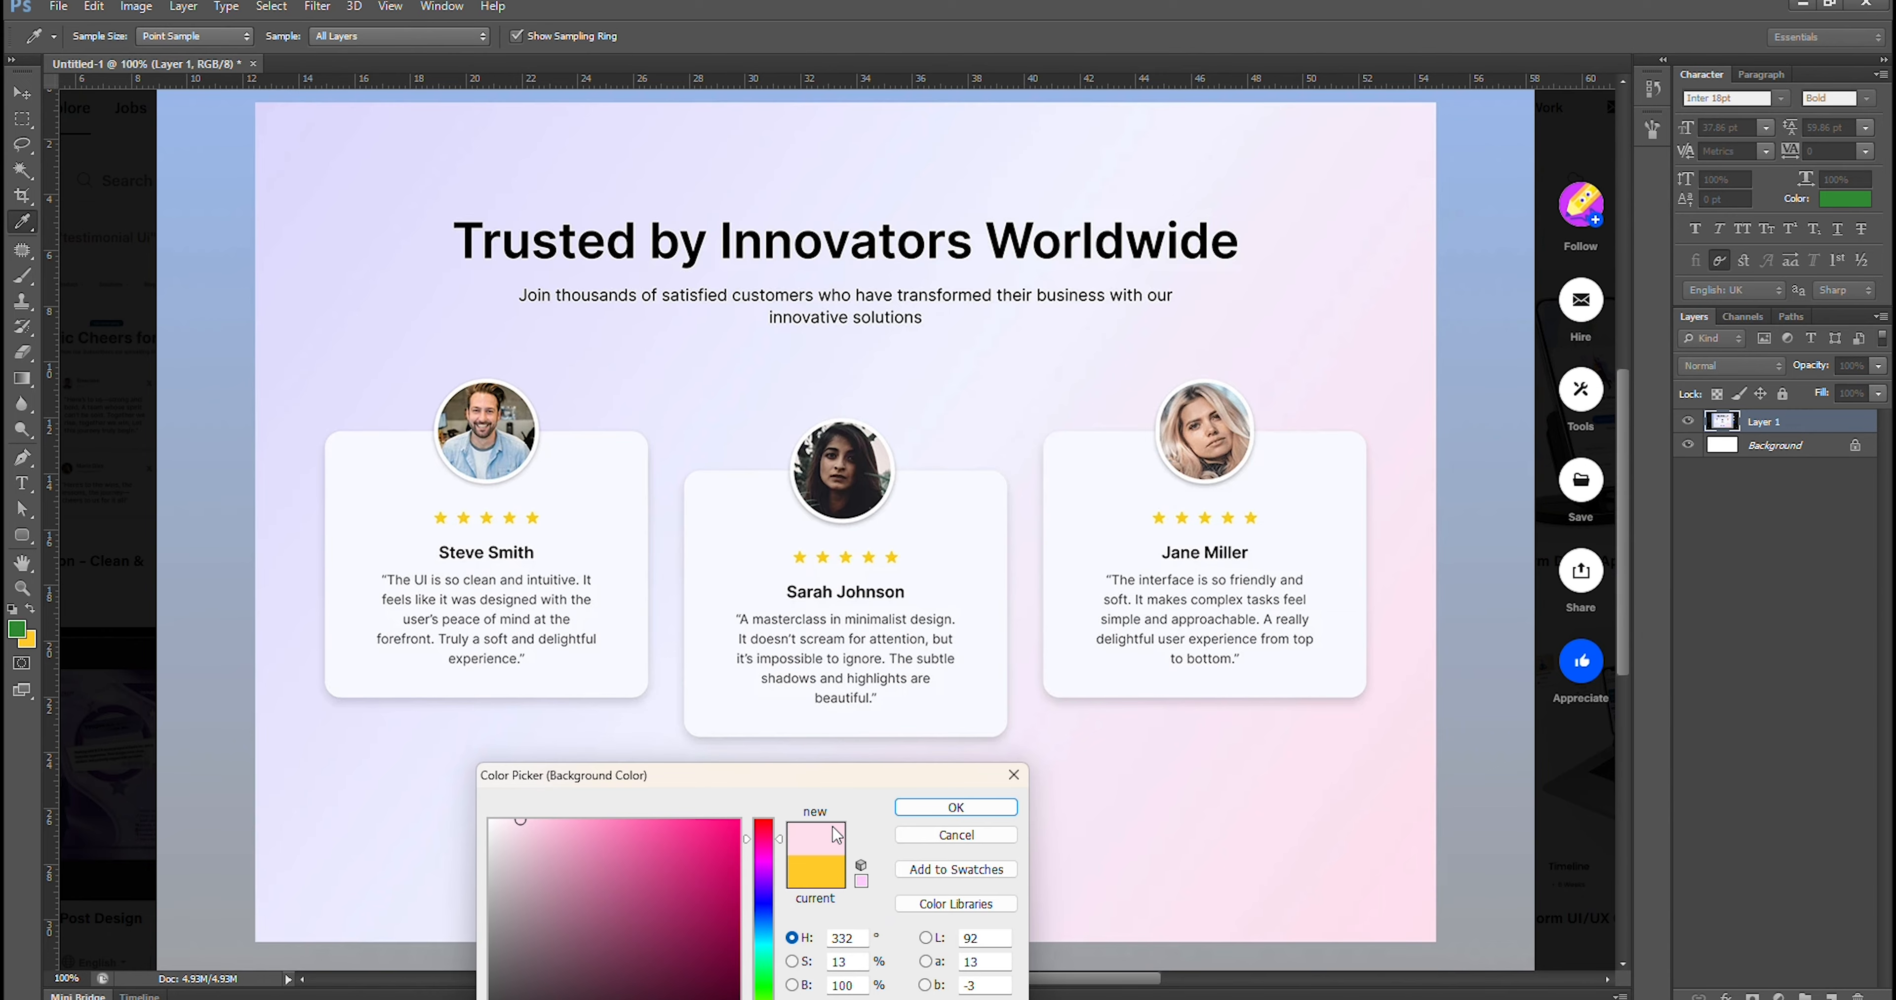
{"action": "left_click_drag", "start_coordinate": [837, 779], "coordinate": [1267, 384]}
{"action": "left_click", "coordinate": [1462, 941]}
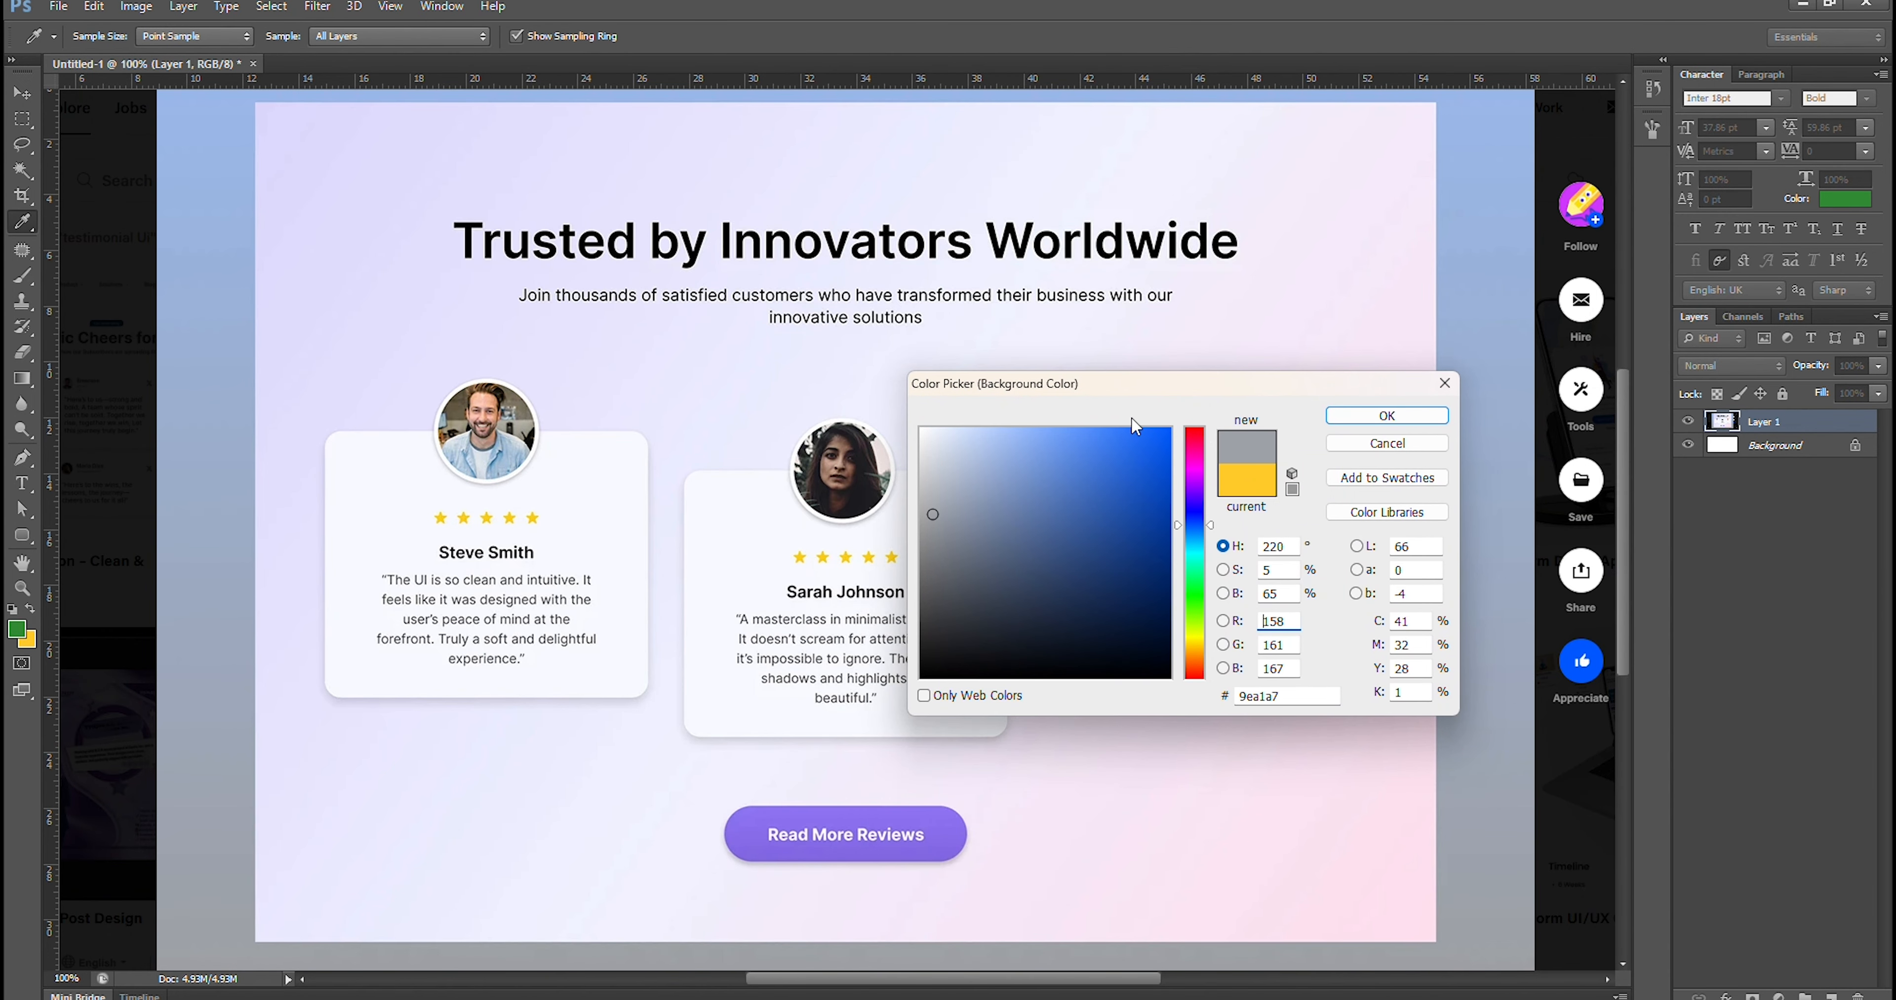
{"action": "left_click_drag", "start_coordinate": [1121, 392], "coordinate": [1193, 425]}
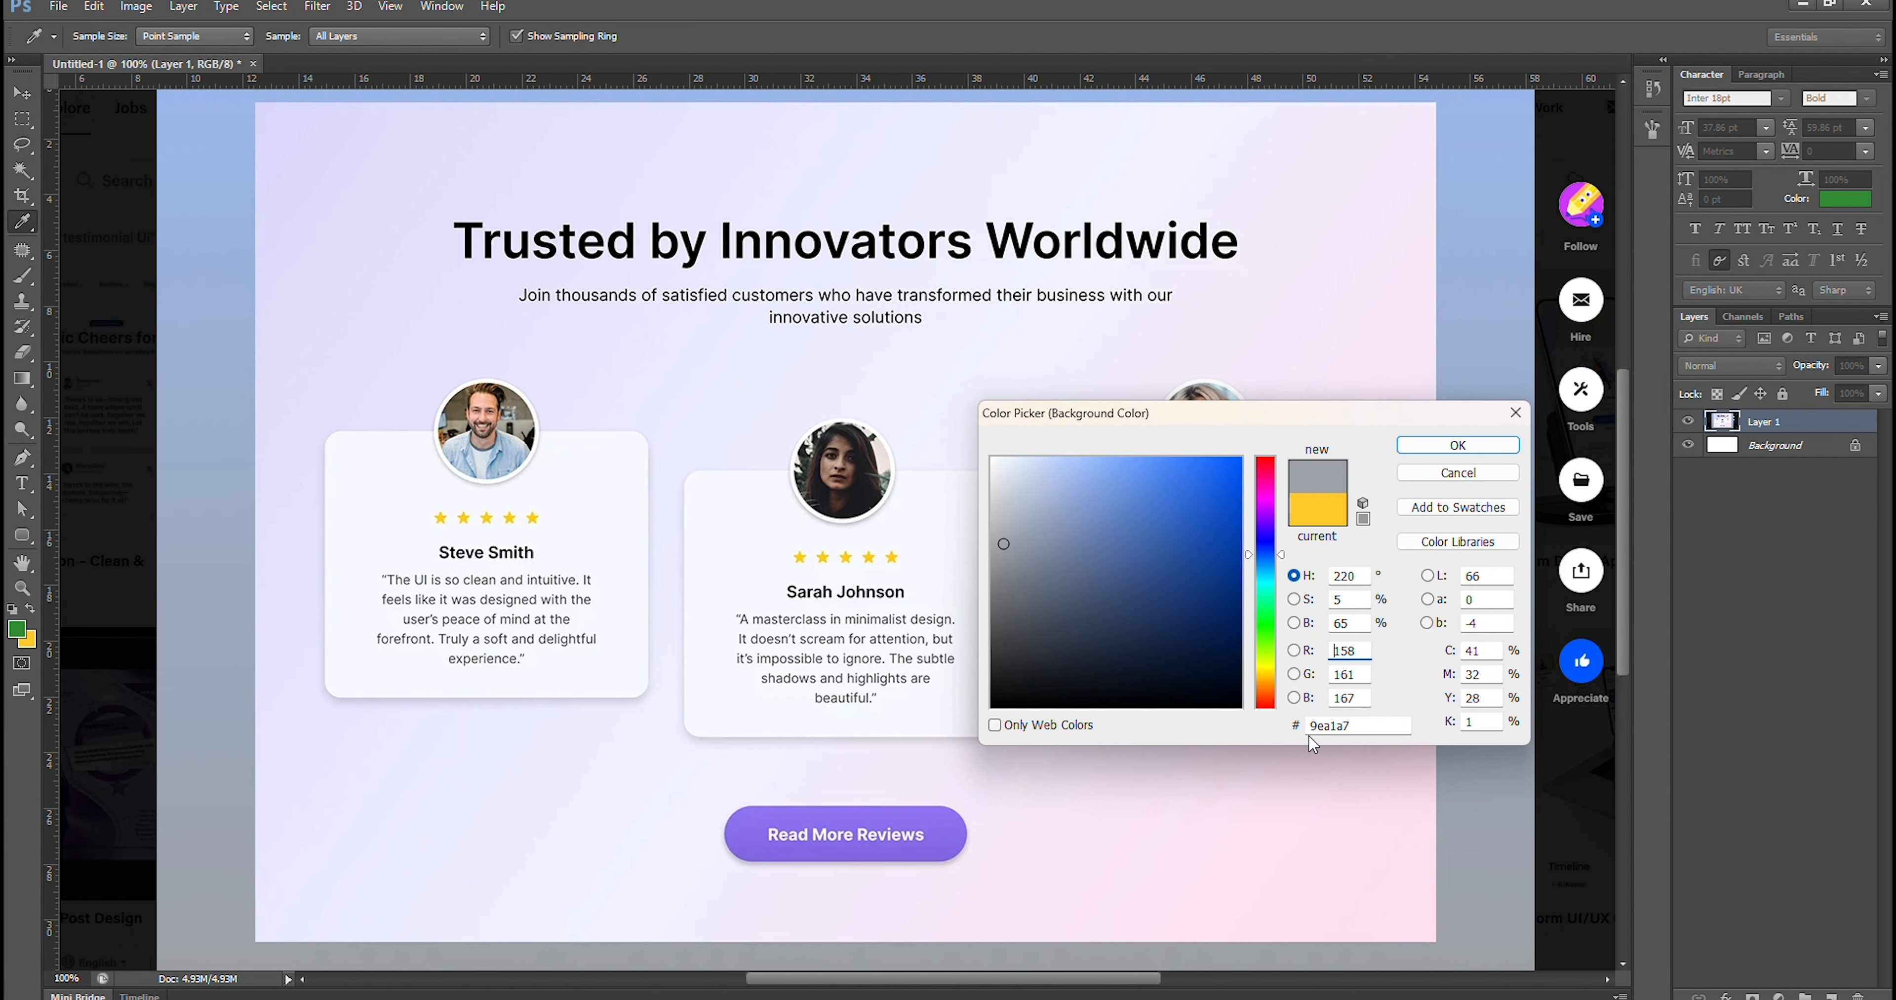
{"action": "left_click_drag", "start_coordinate": [1218, 424], "coordinate": [1269, 389]}
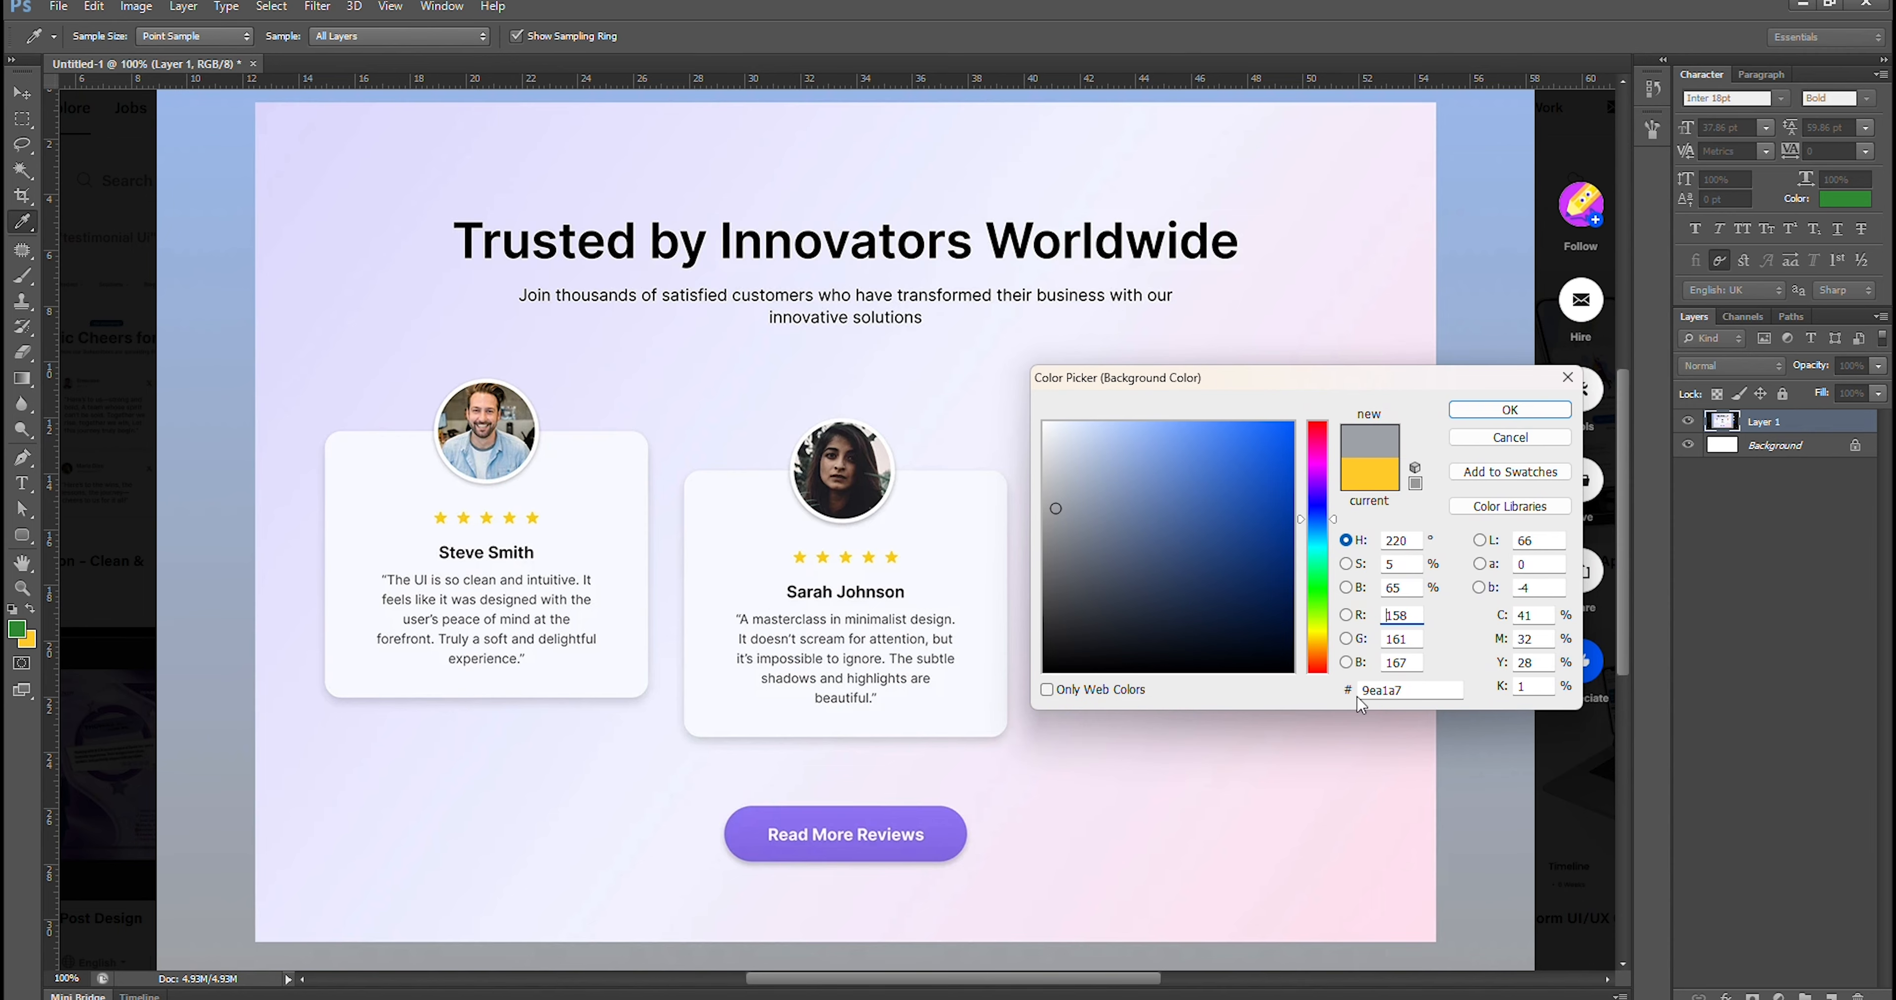
{"action": "left_click", "coordinate": [1402, 903]}
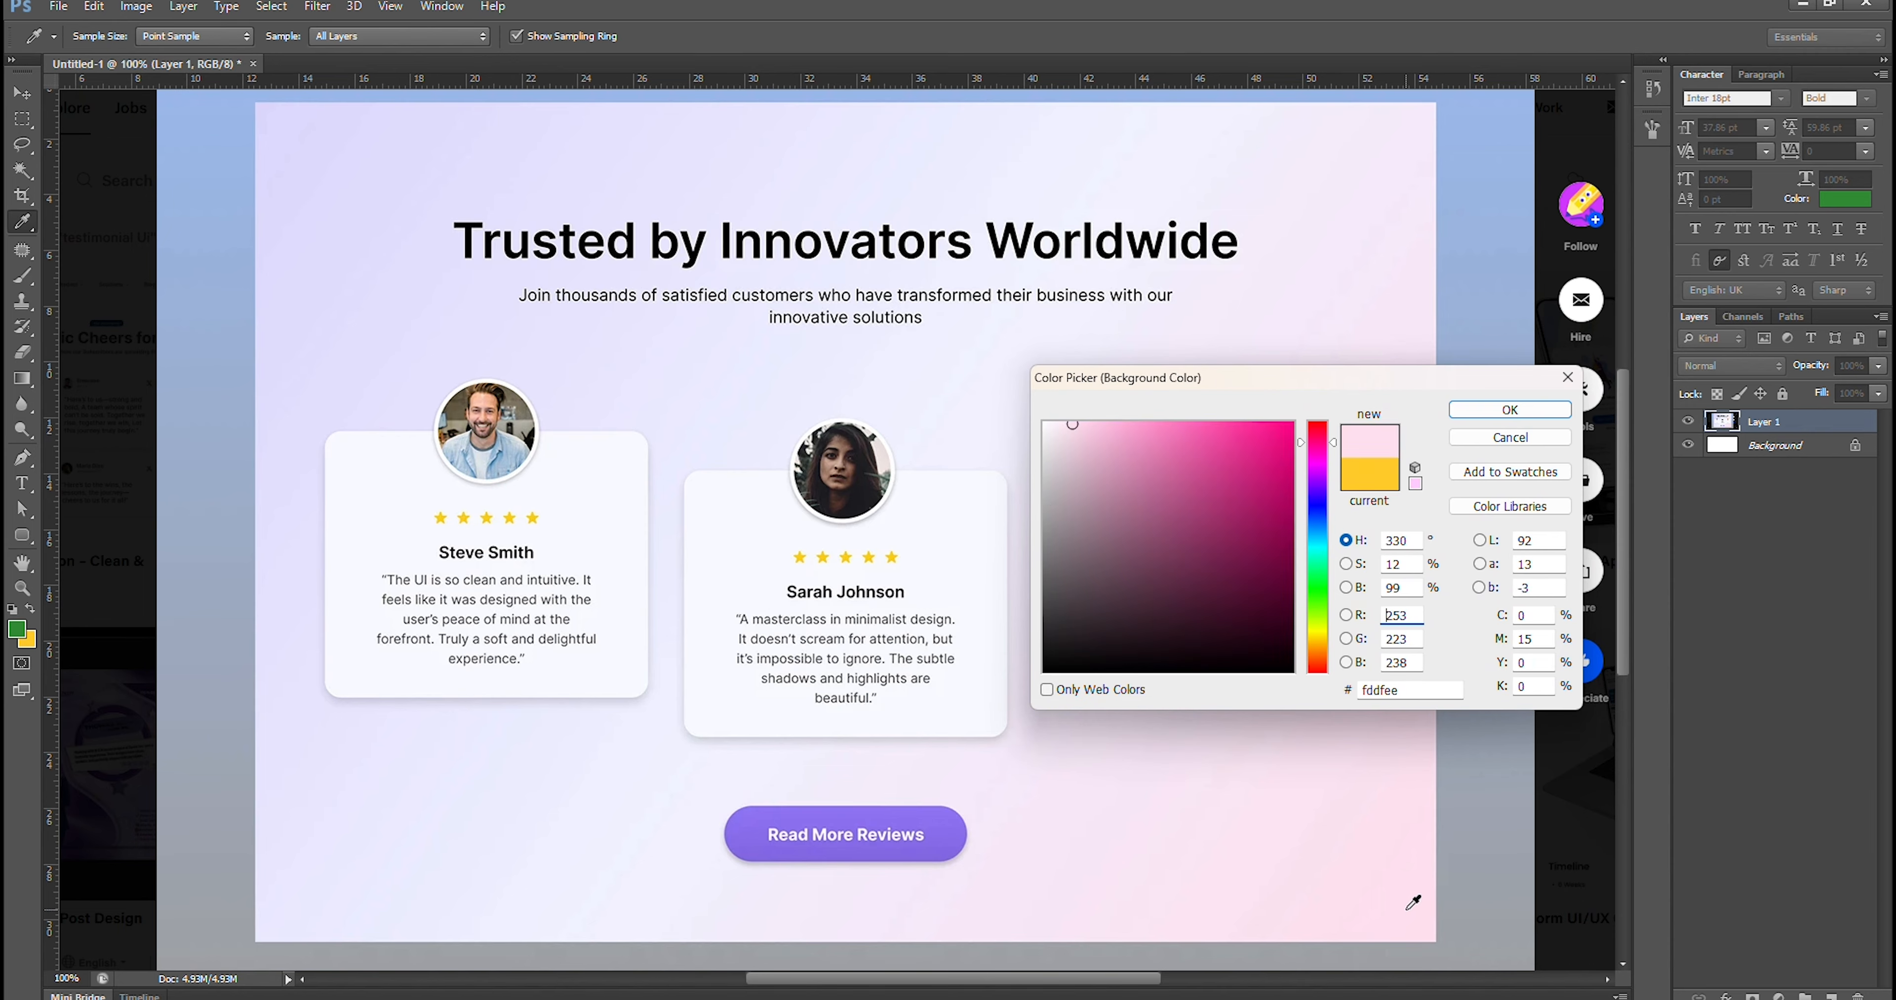
Copy the sampled pink's hex code fddfee and accept it as the background color
{"action": "left_click", "coordinate": [1374, 691]}
{"action": "double_click", "coordinate": [1378, 691]}
{"action": "left_click", "coordinate": [1378, 691]}
{"action": "double_click", "coordinate": [1379, 691]}
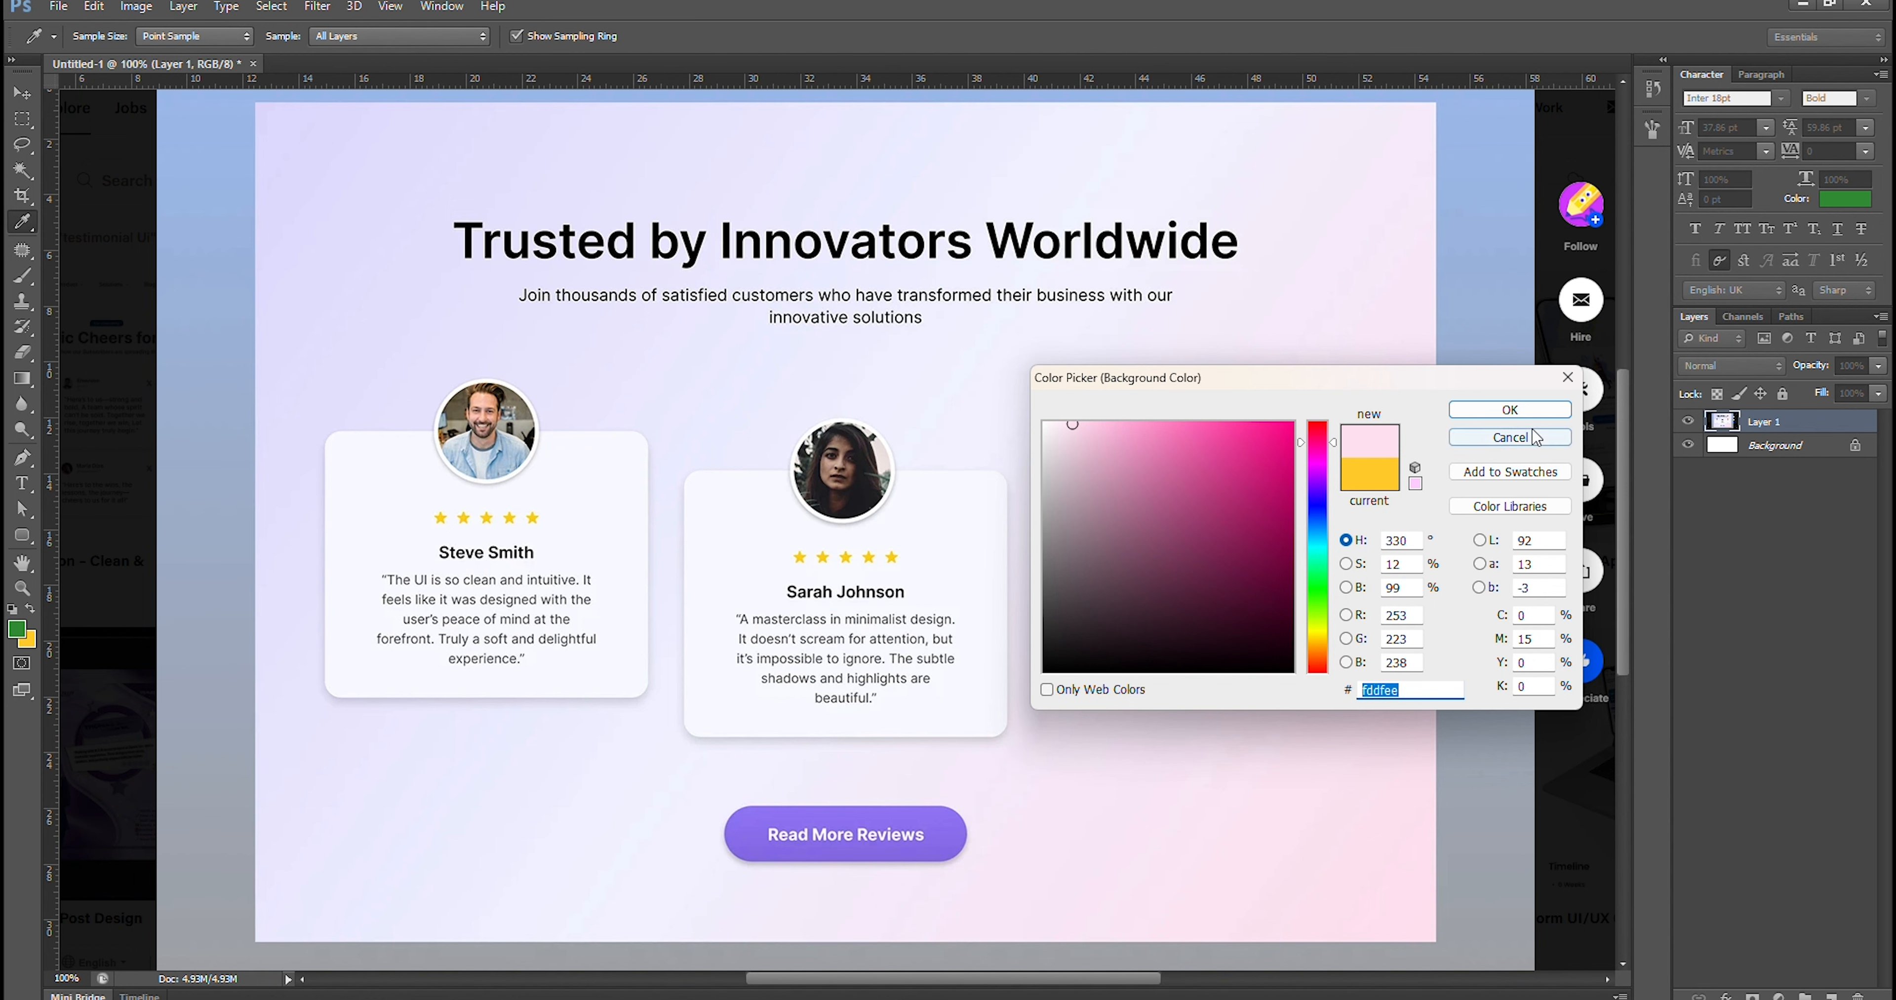
{"action": "left_click", "coordinate": [1510, 410]}
{"action": "key", "text": "m"}
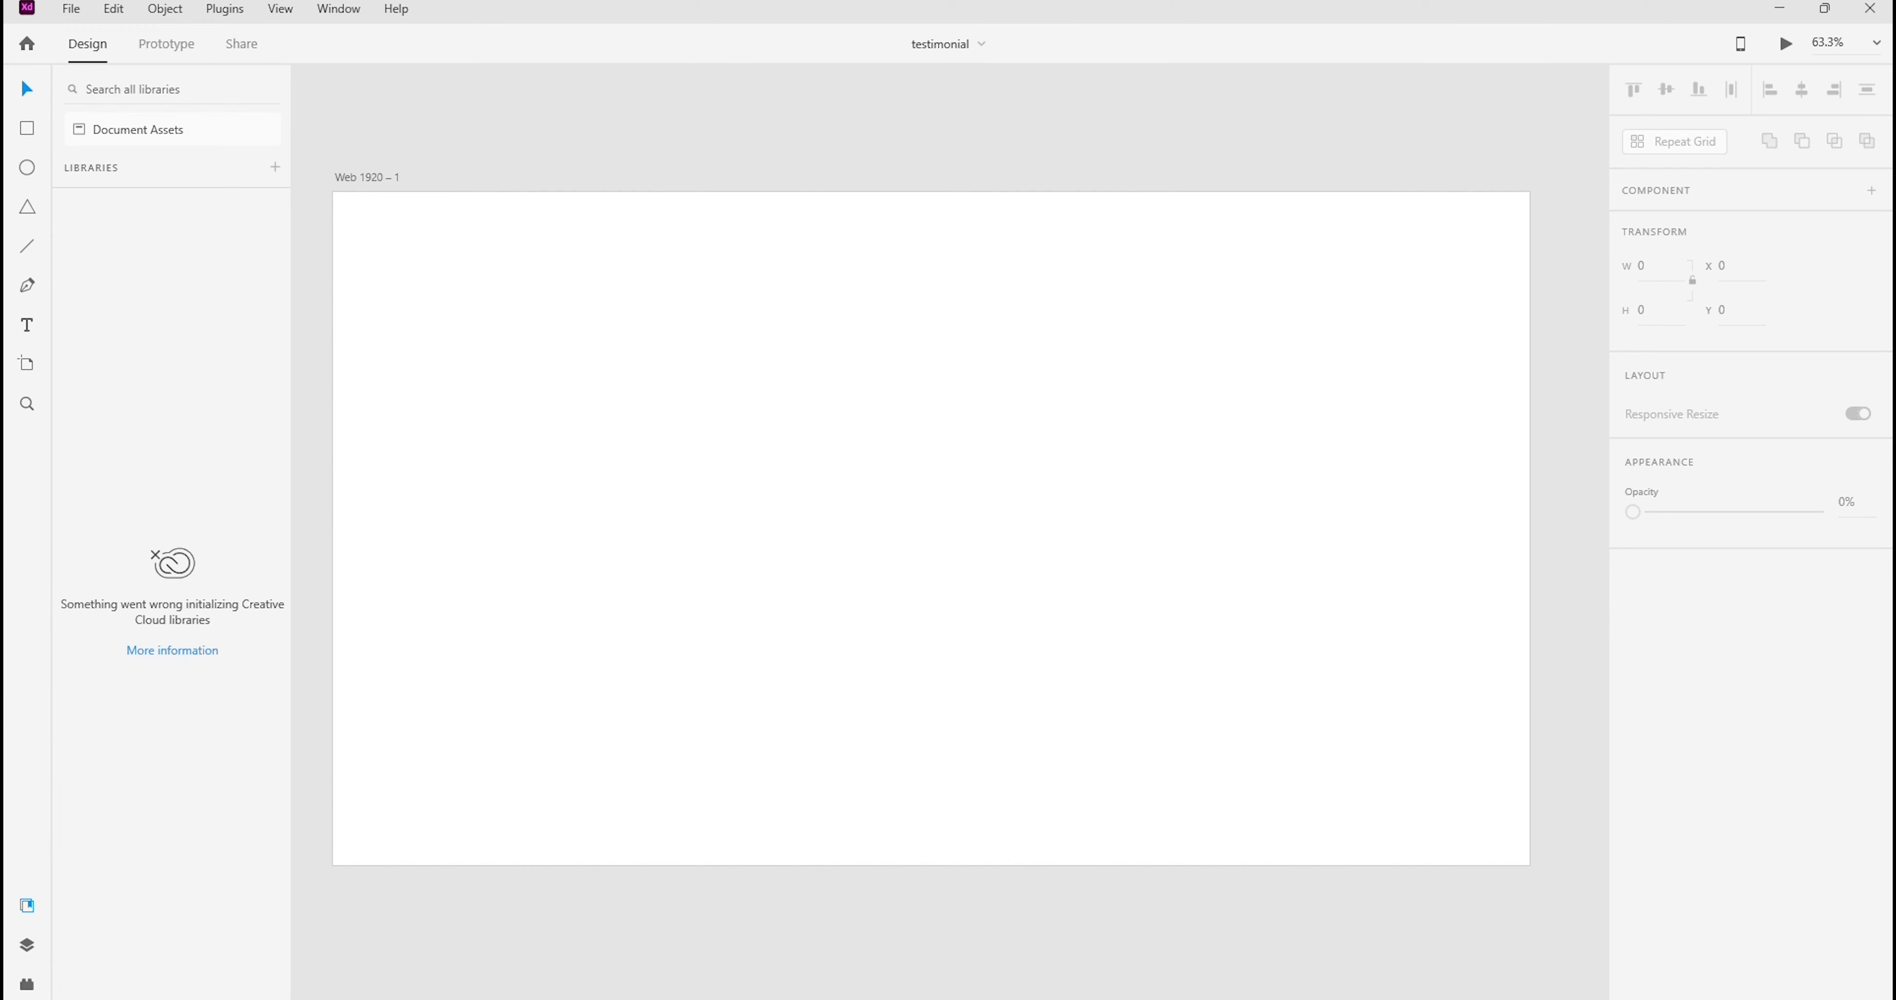
In Adobe XD, change the fill of the Web 1920 – 1 artboard to a linear gradient
{"action": "left_click", "coordinate": [766, 478]}
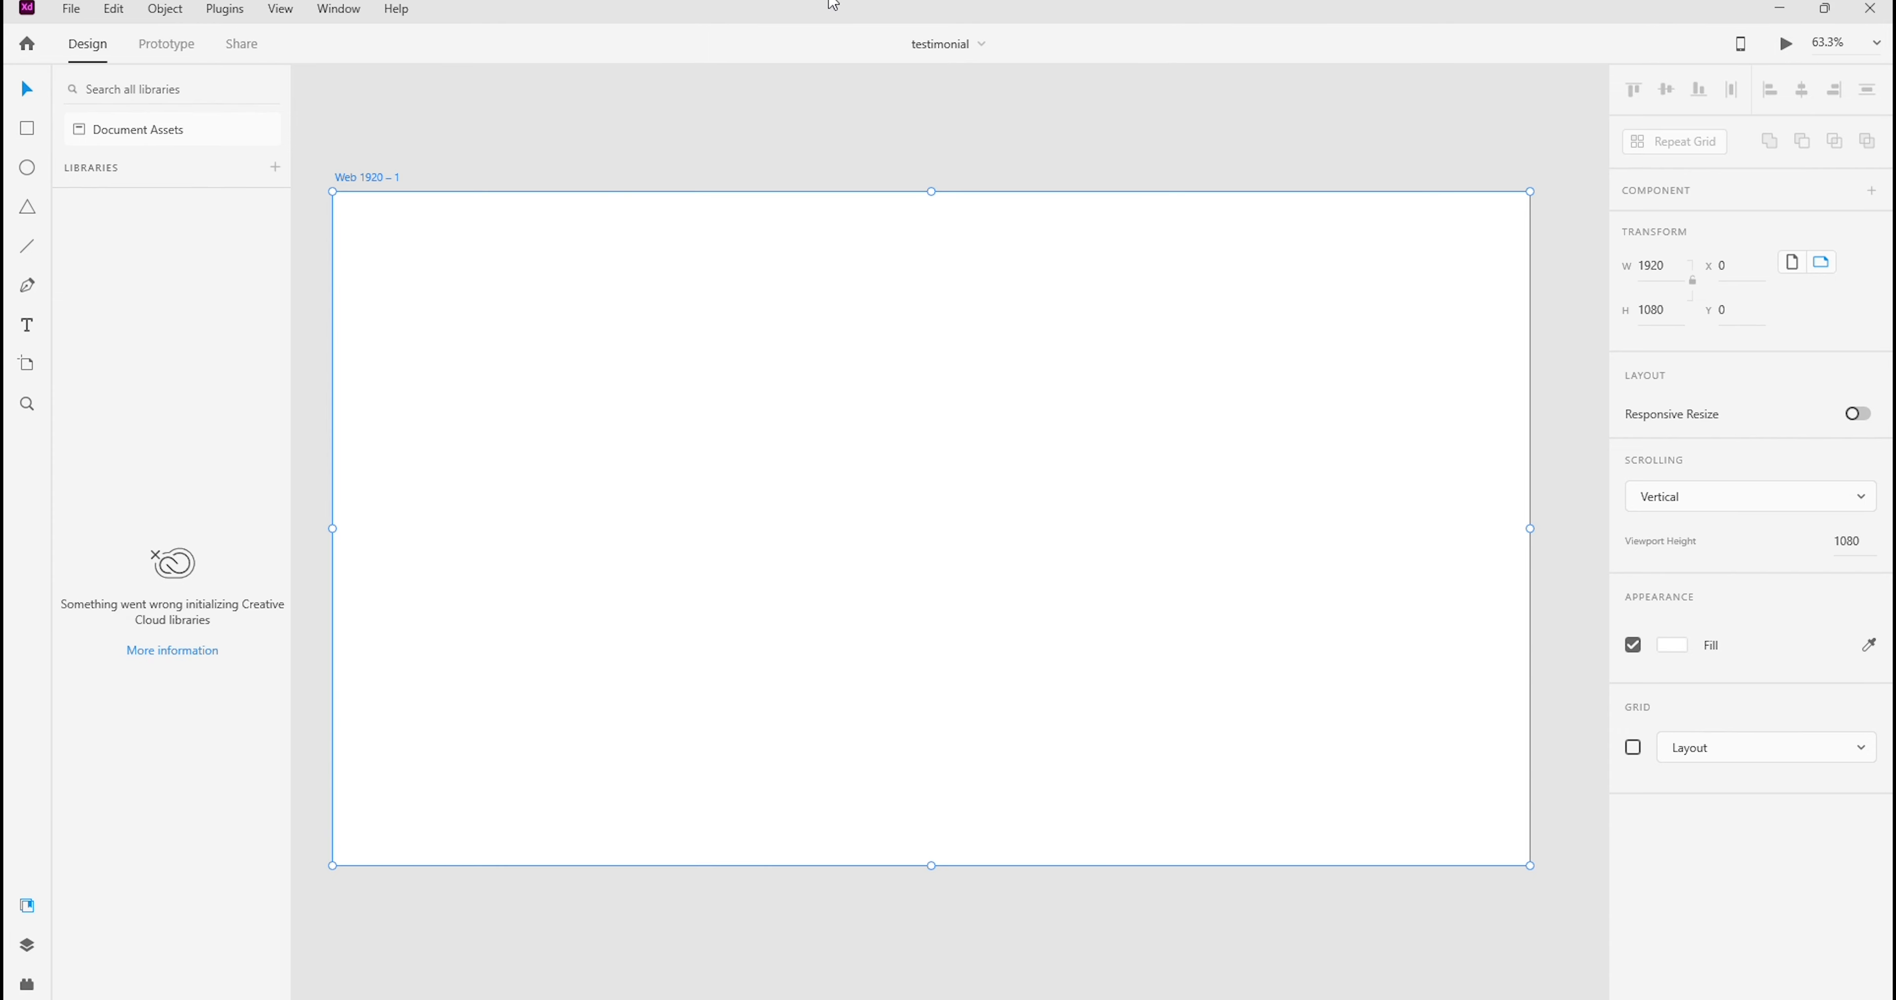
{"action": "left_click", "coordinate": [330, 160]}
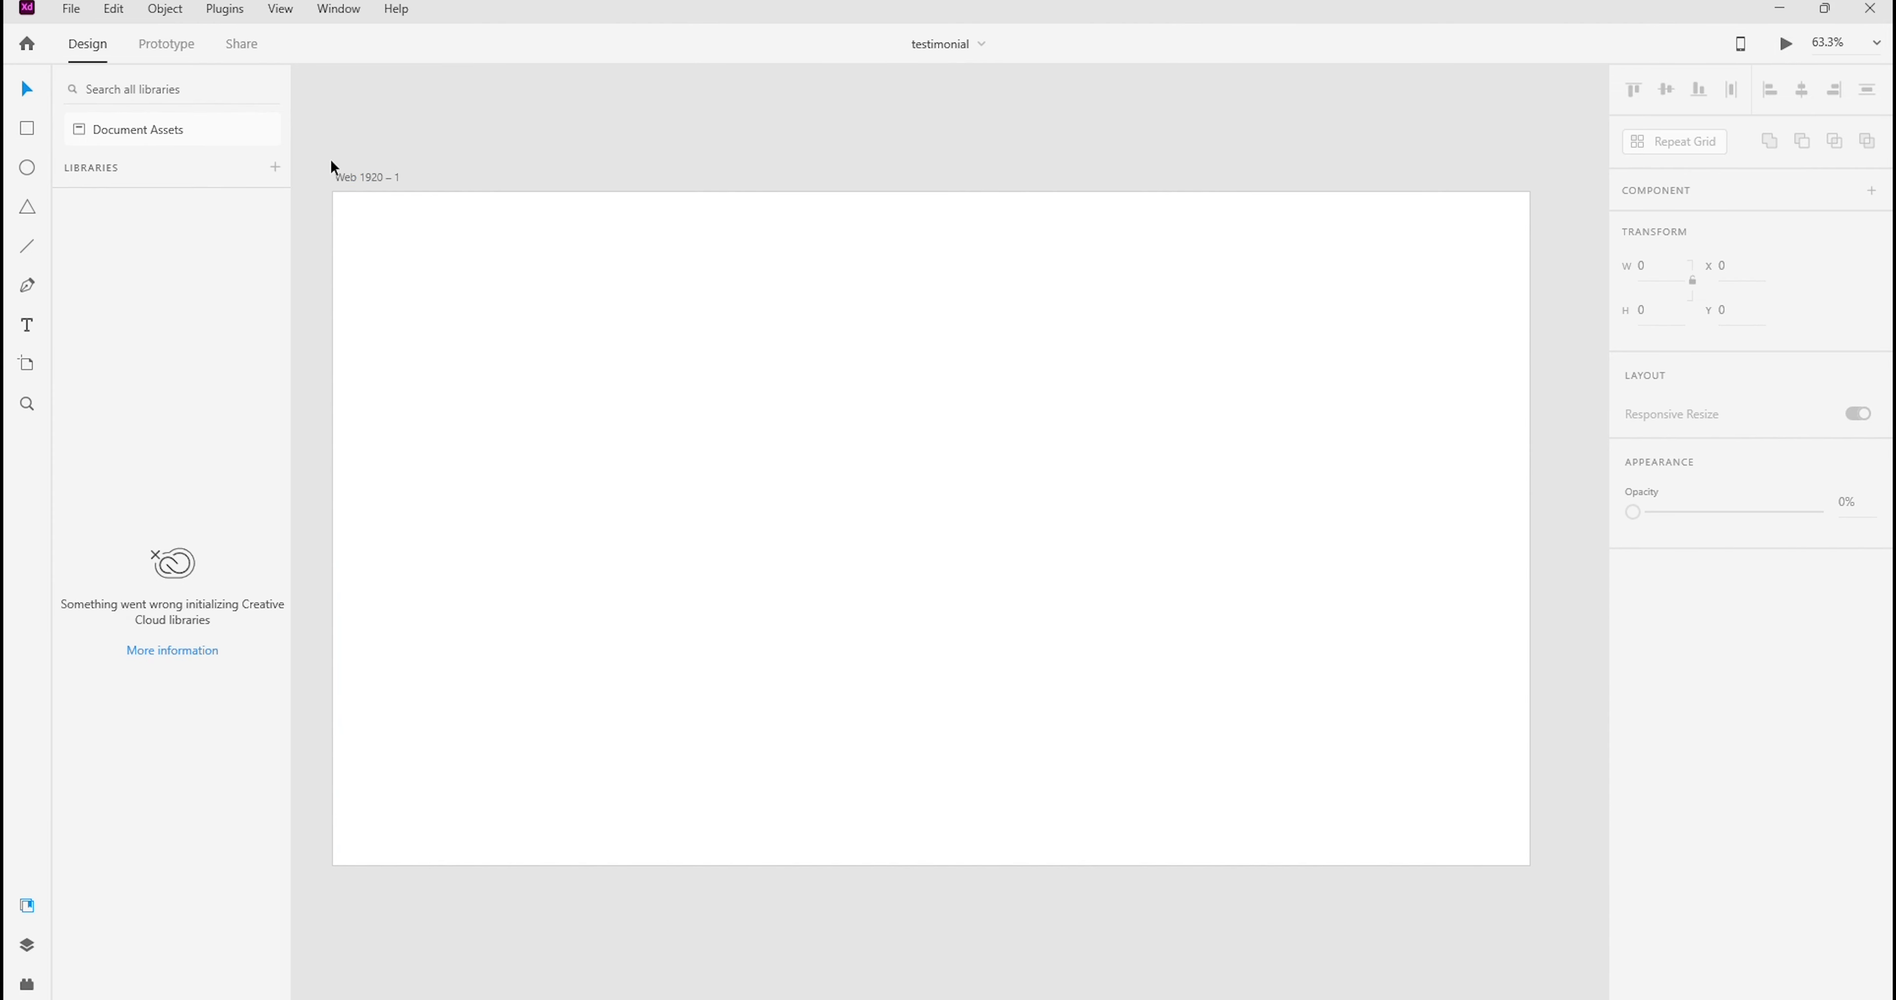
{"action": "left_click", "coordinate": [359, 177]}
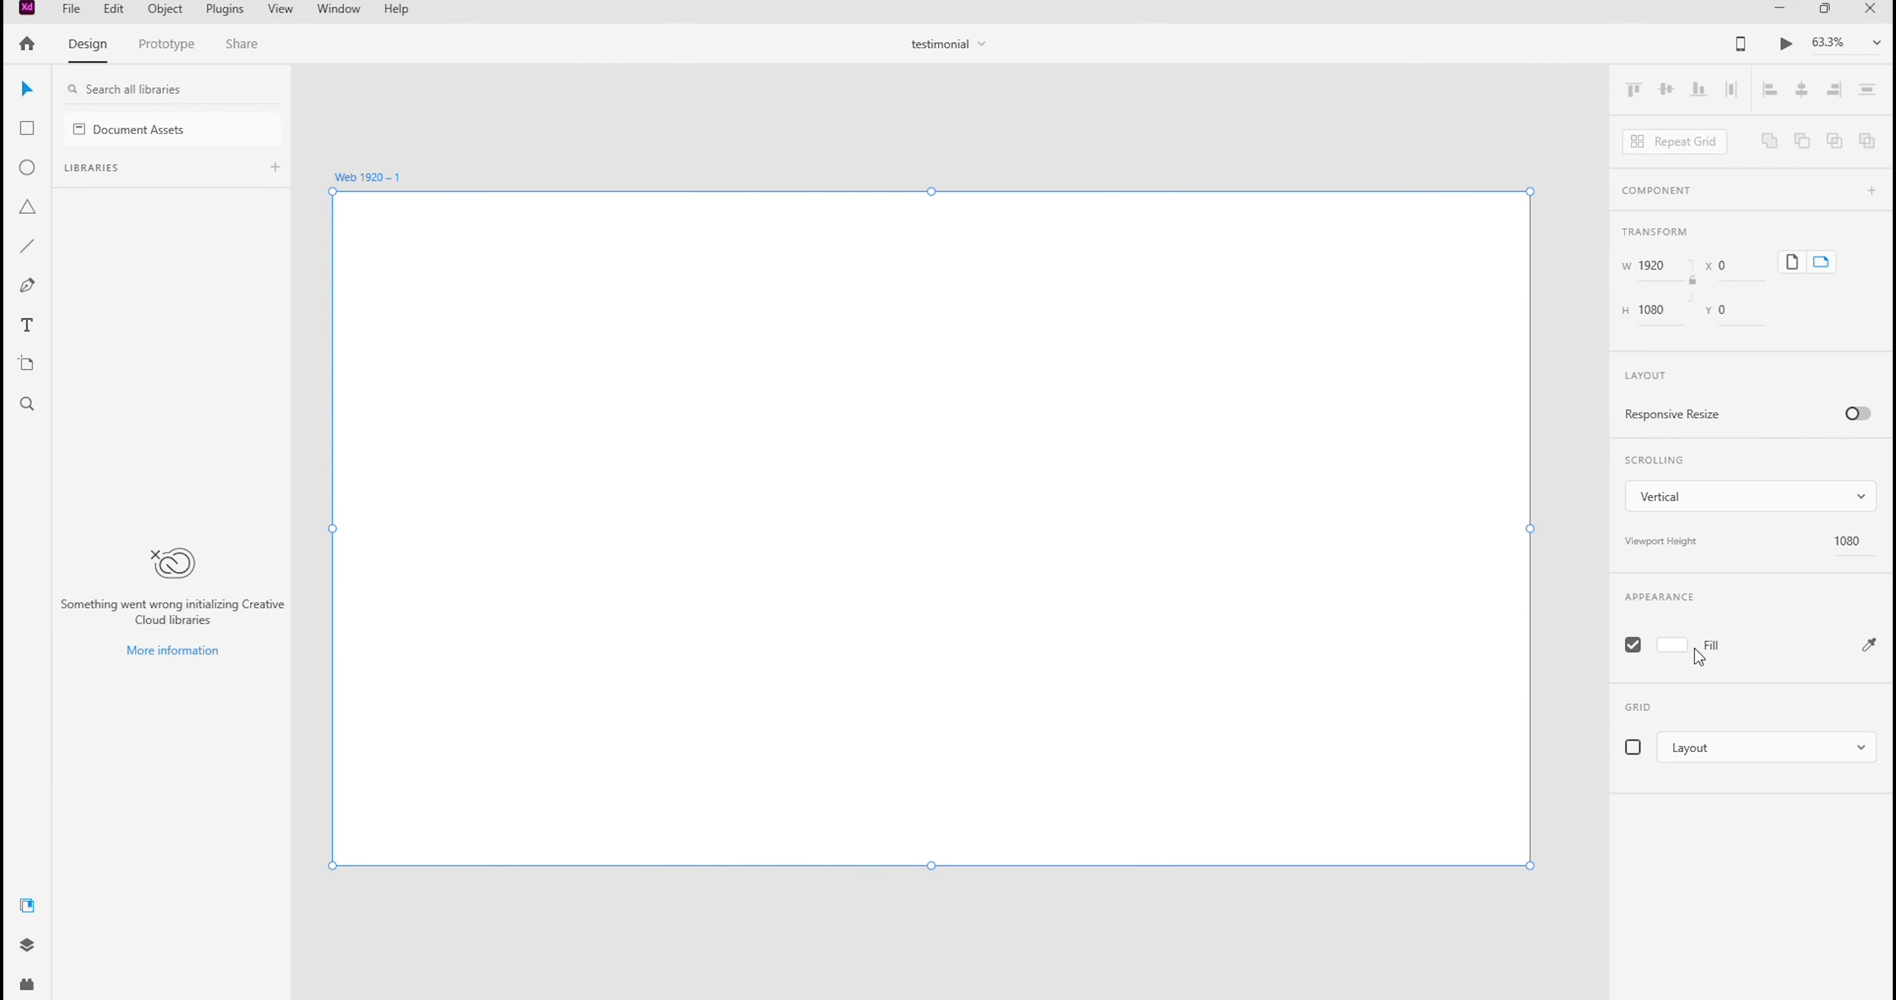
{"action": "left_click", "coordinate": [1674, 650]}
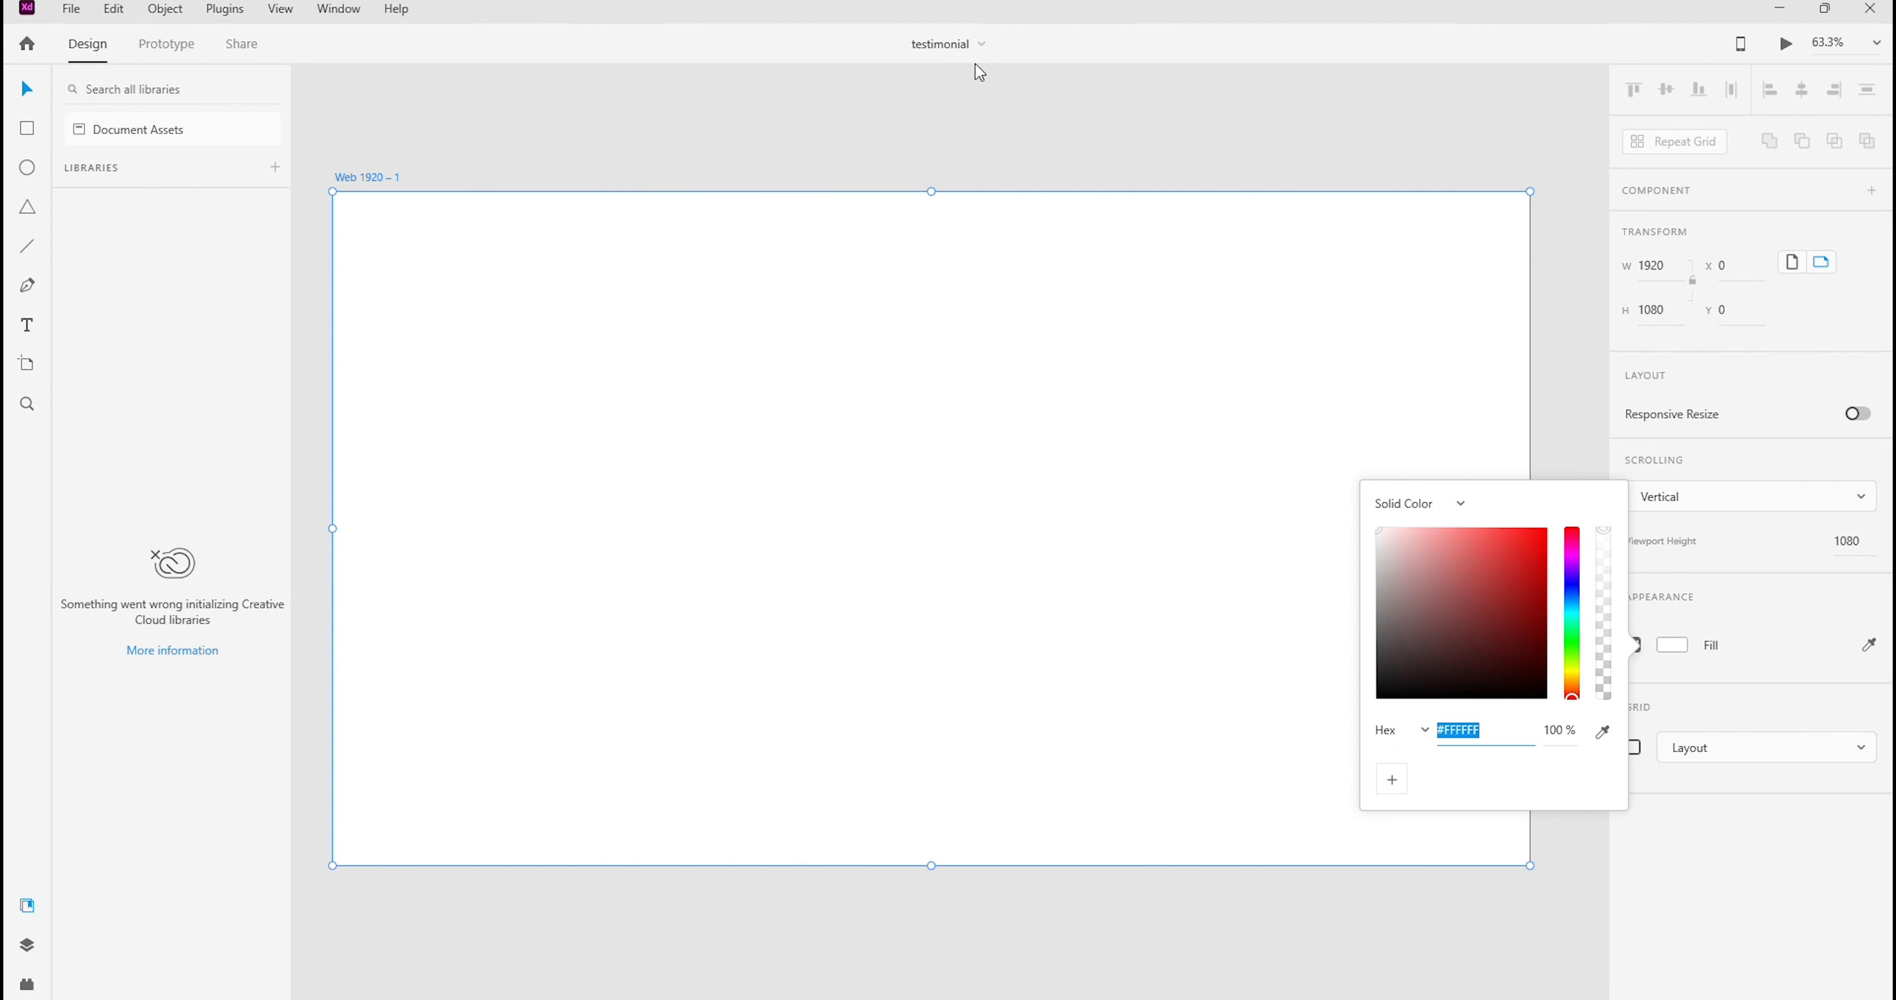
{"action": "left_click", "coordinate": [1436, 512]}
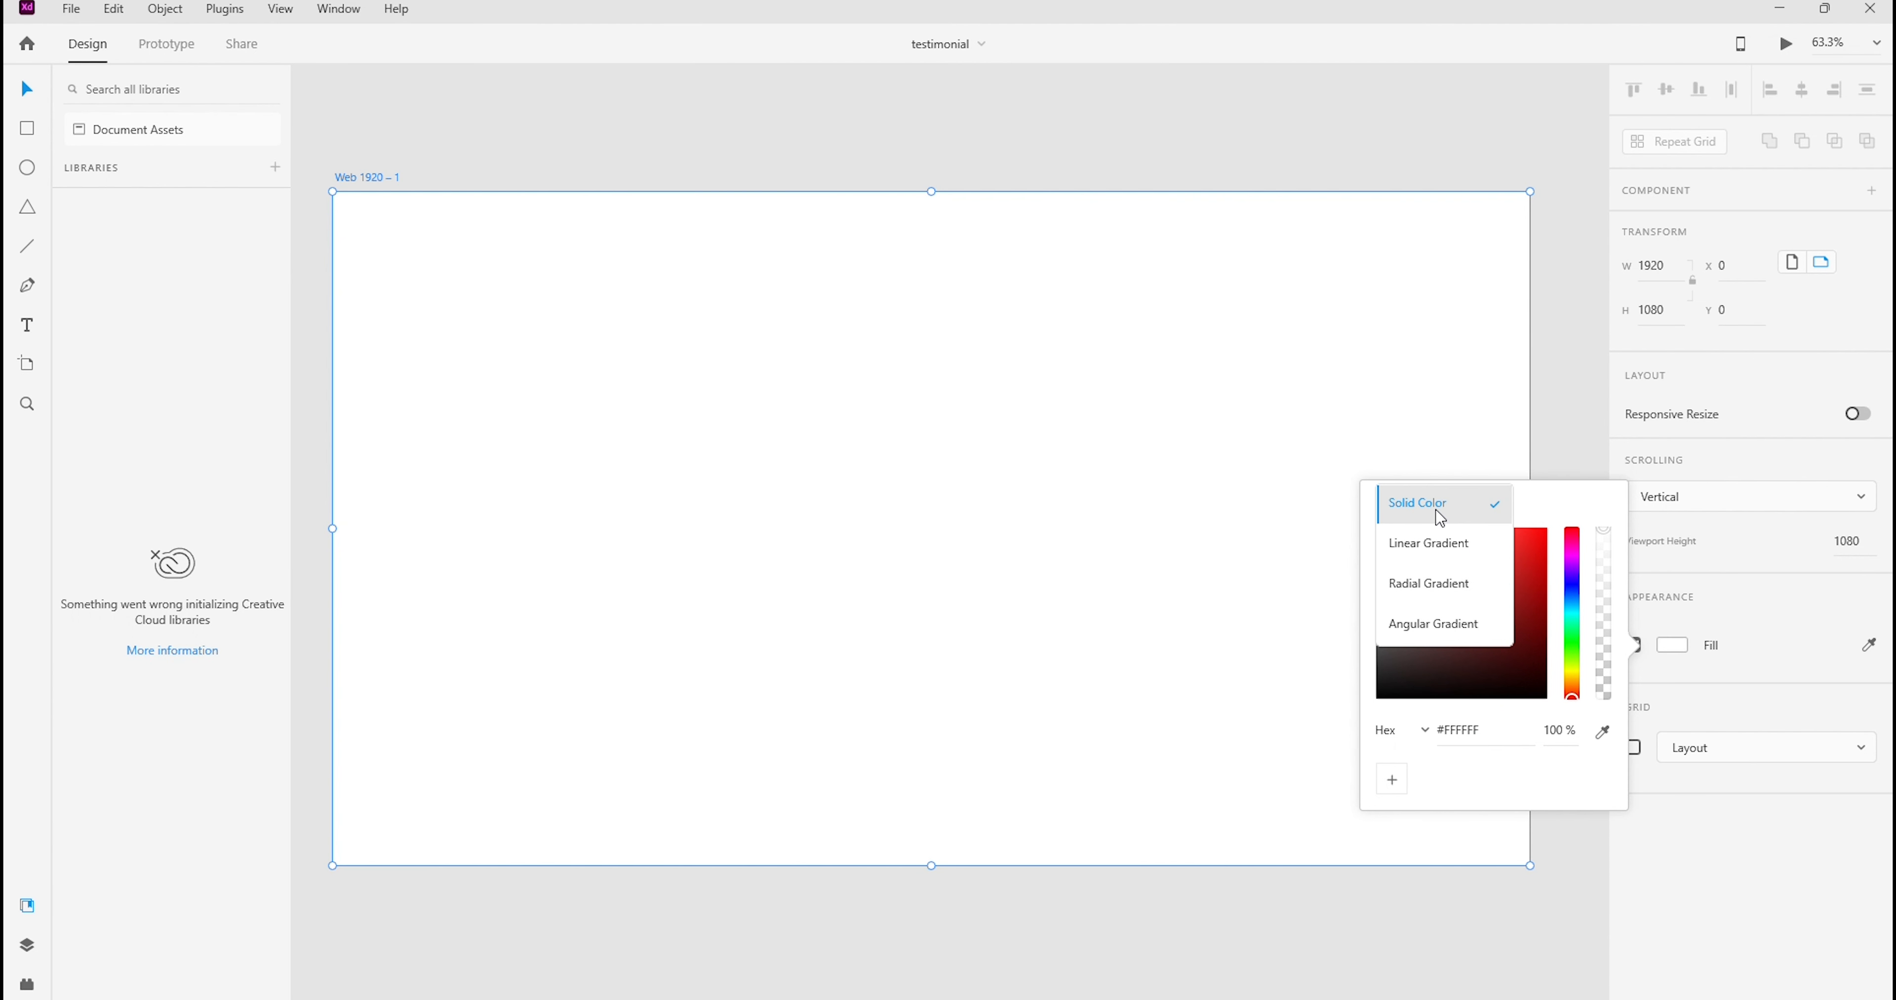
{"action": "left_click", "coordinate": [1443, 548]}
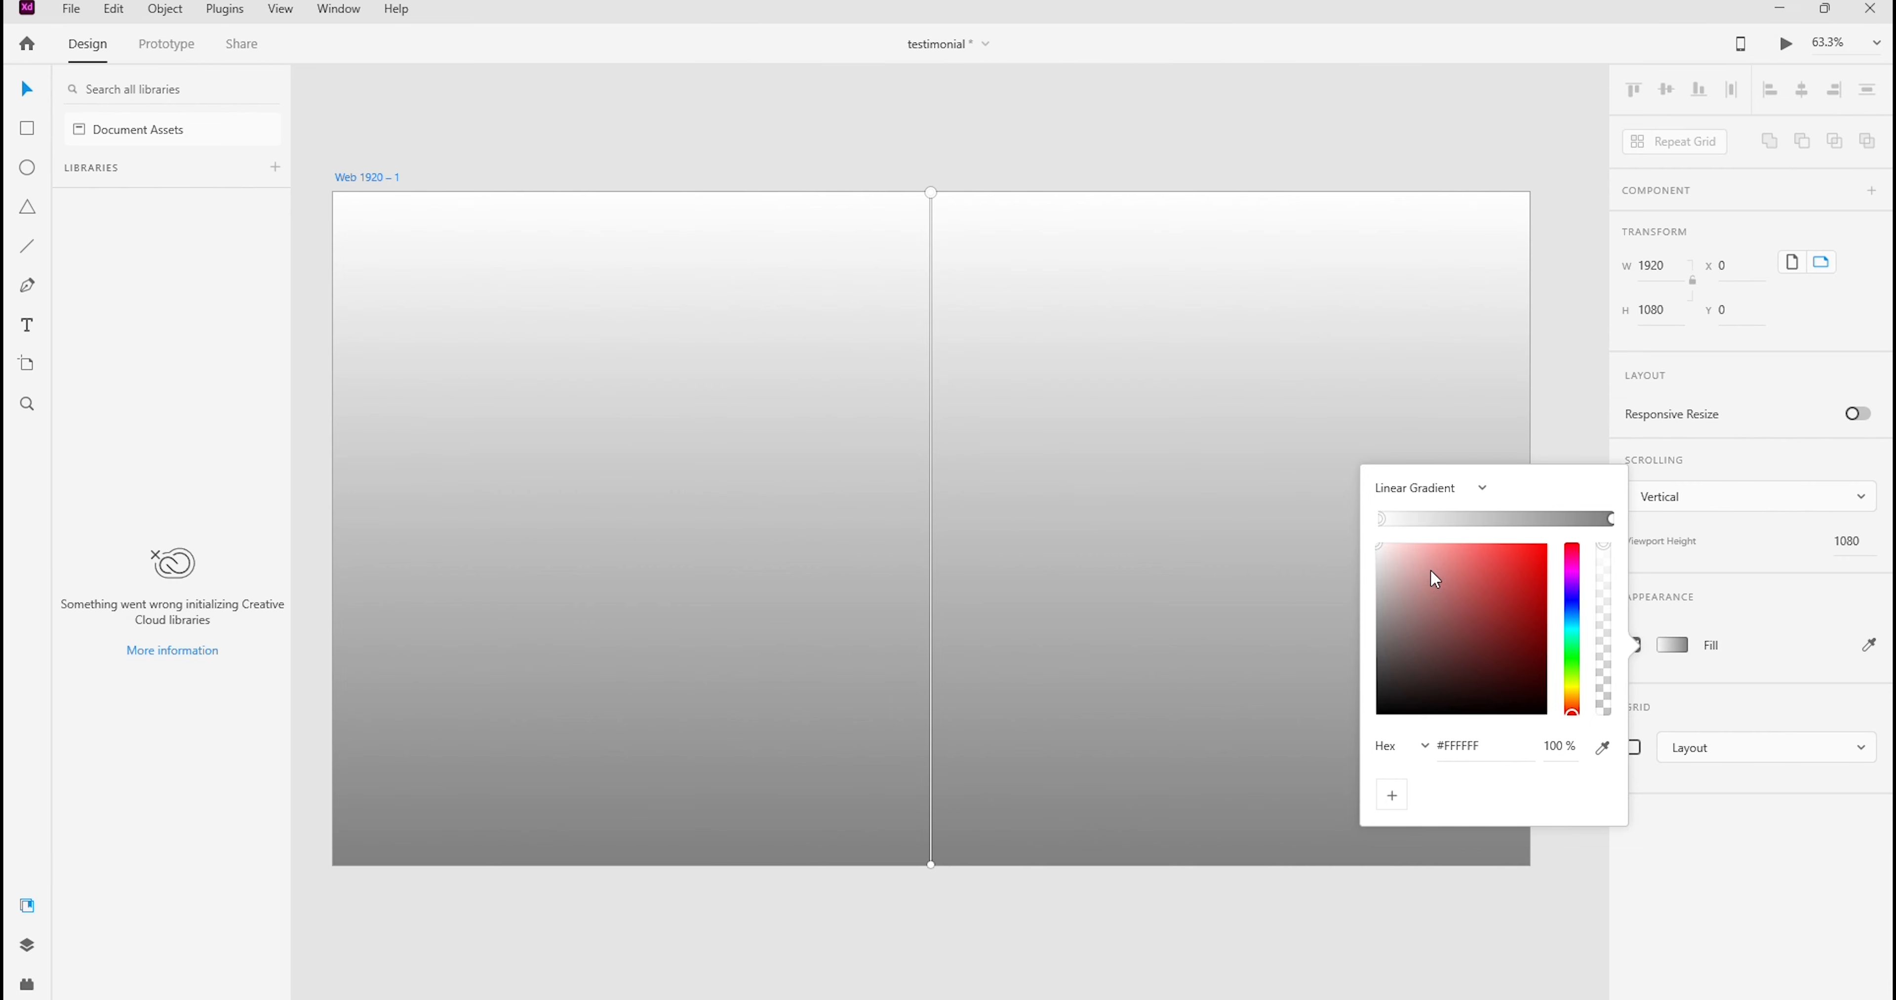
Set the end stop of the artboard's gradient to hex color FDDFEE
{"action": "left_click", "coordinate": [1610, 520]}
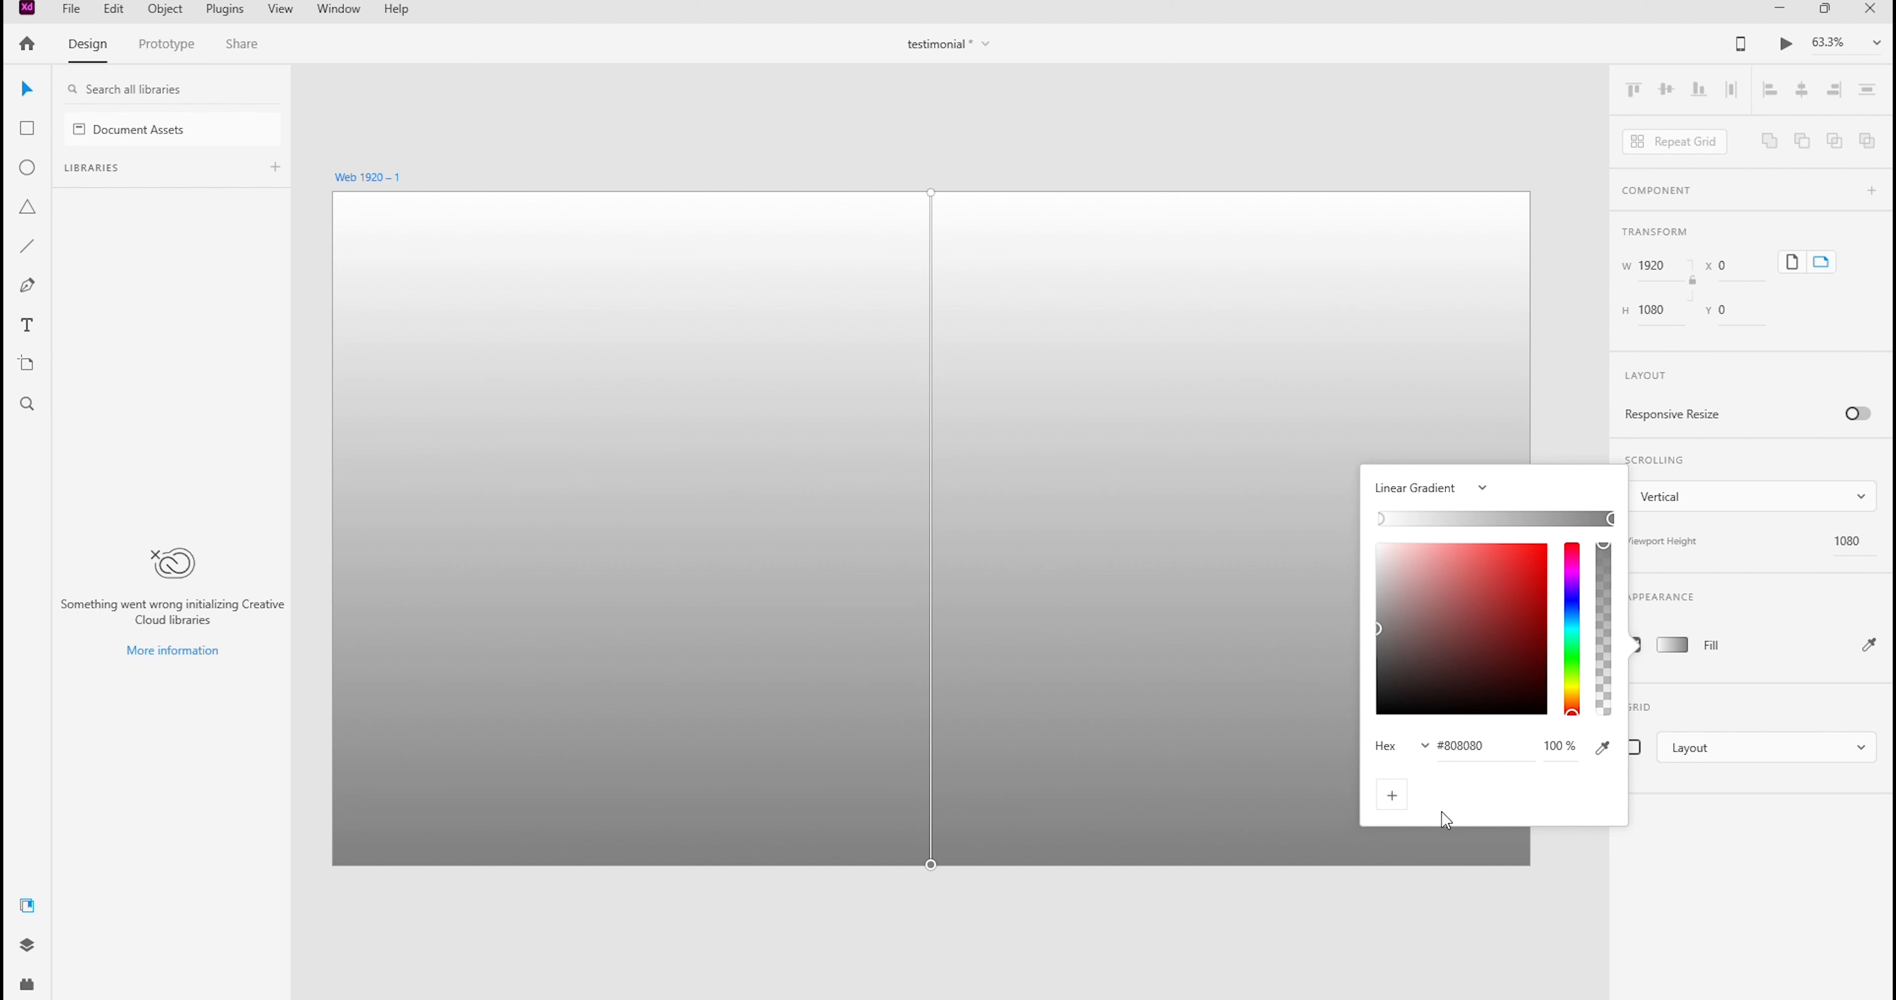
{"action": "left_click", "coordinate": [1484, 746]}
{"action": "type", "text": "fddfee"}
{"action": "key", "text": "Return"}
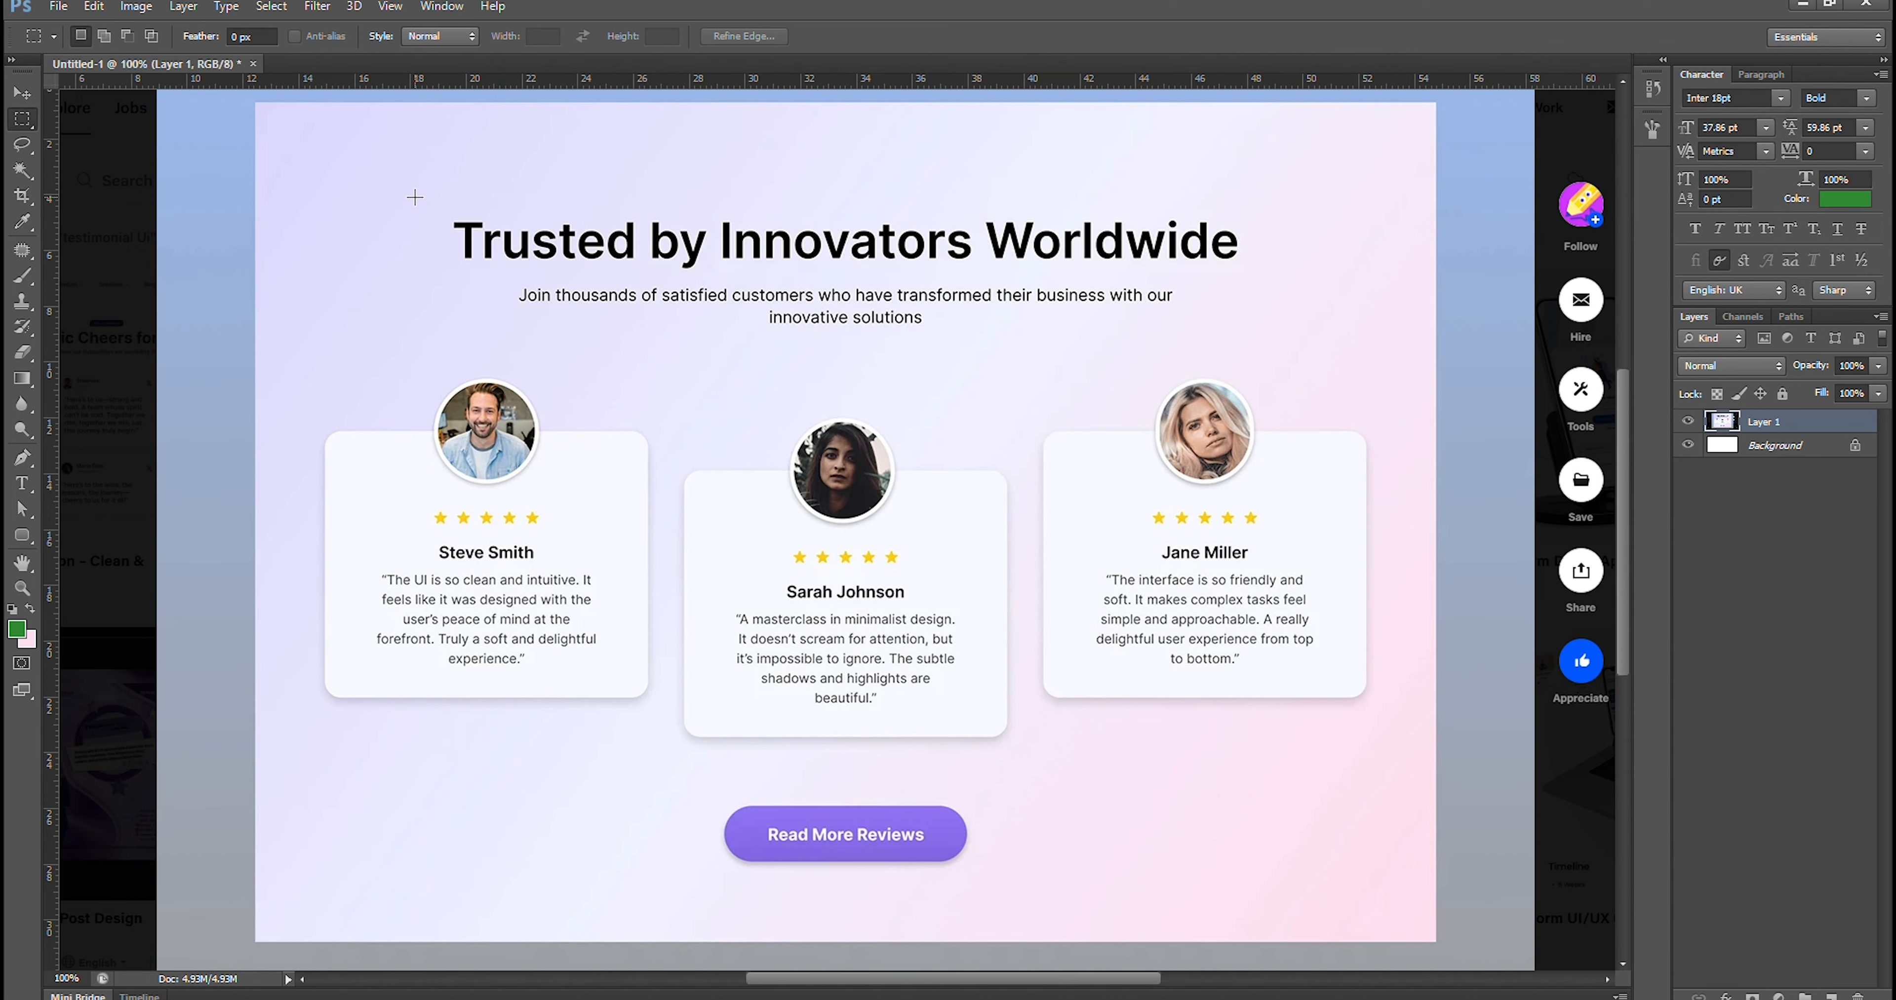
In Photoshop, sample the lavender at the mockup's upper-left corner and copy its hex code dad7fc
{"action": "left_click", "coordinate": [30, 640]}
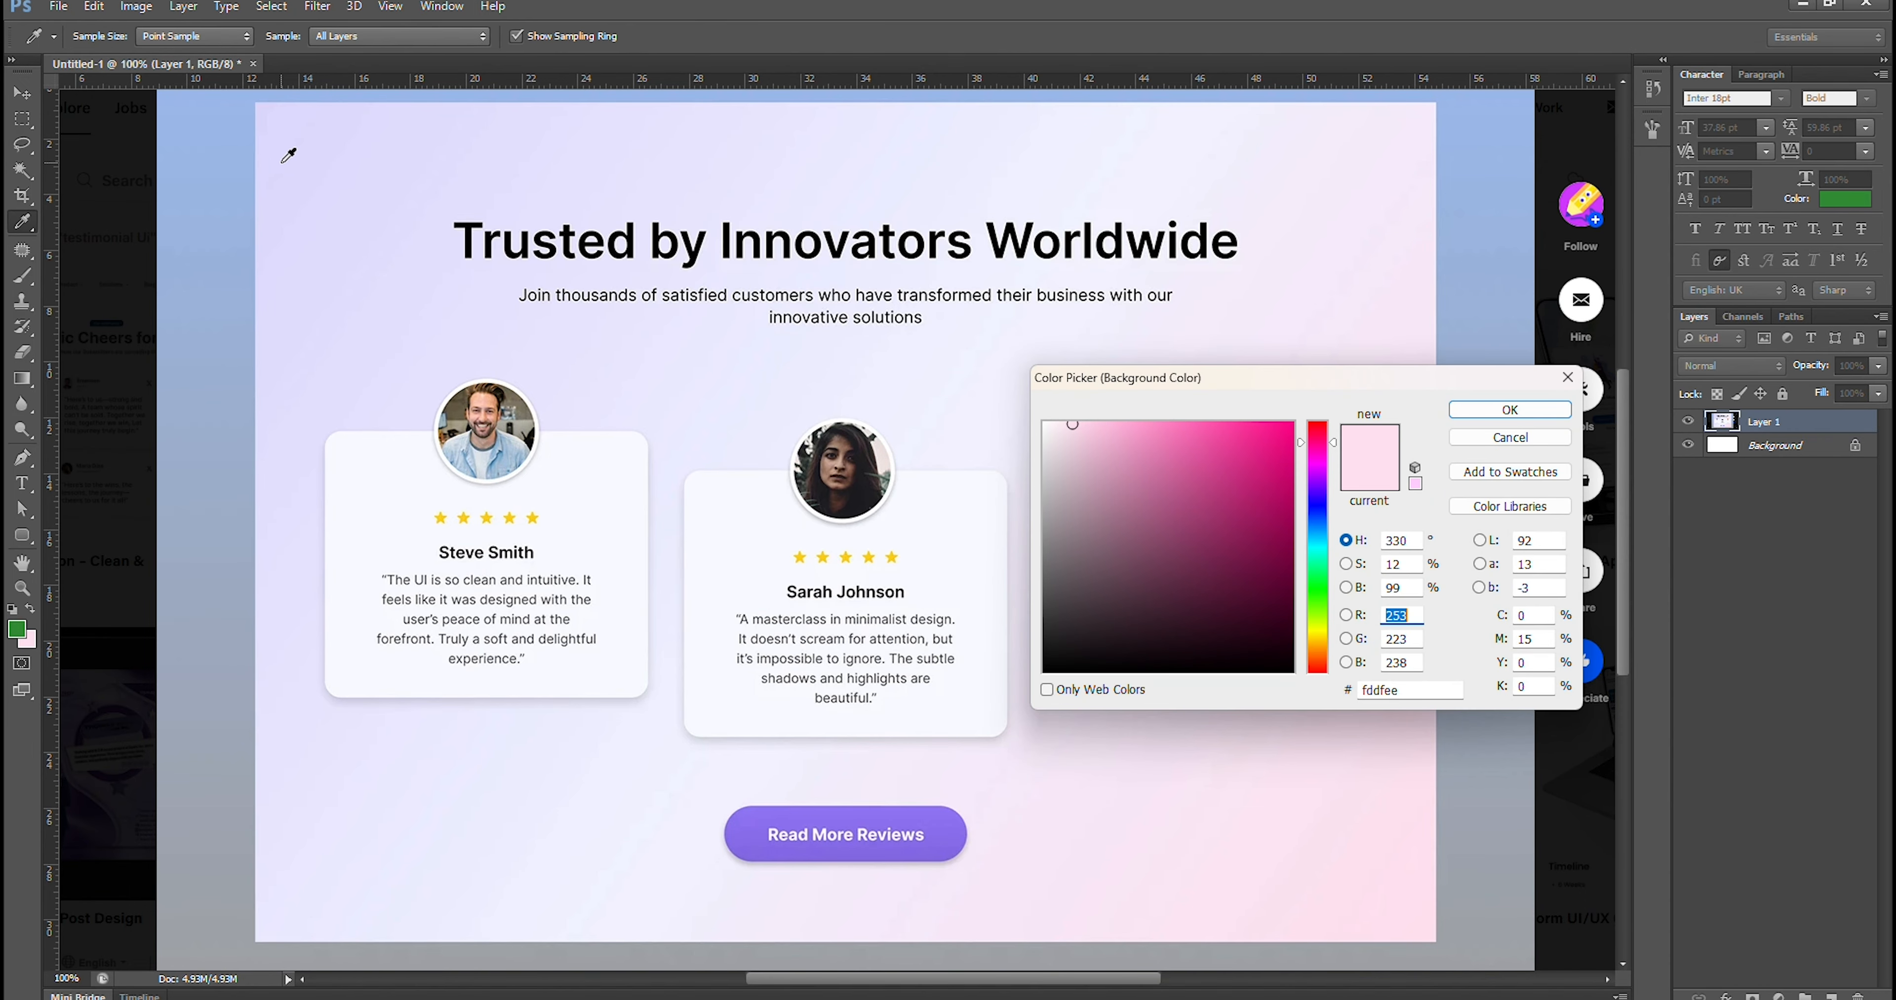
{"action": "left_click", "coordinate": [272, 114]}
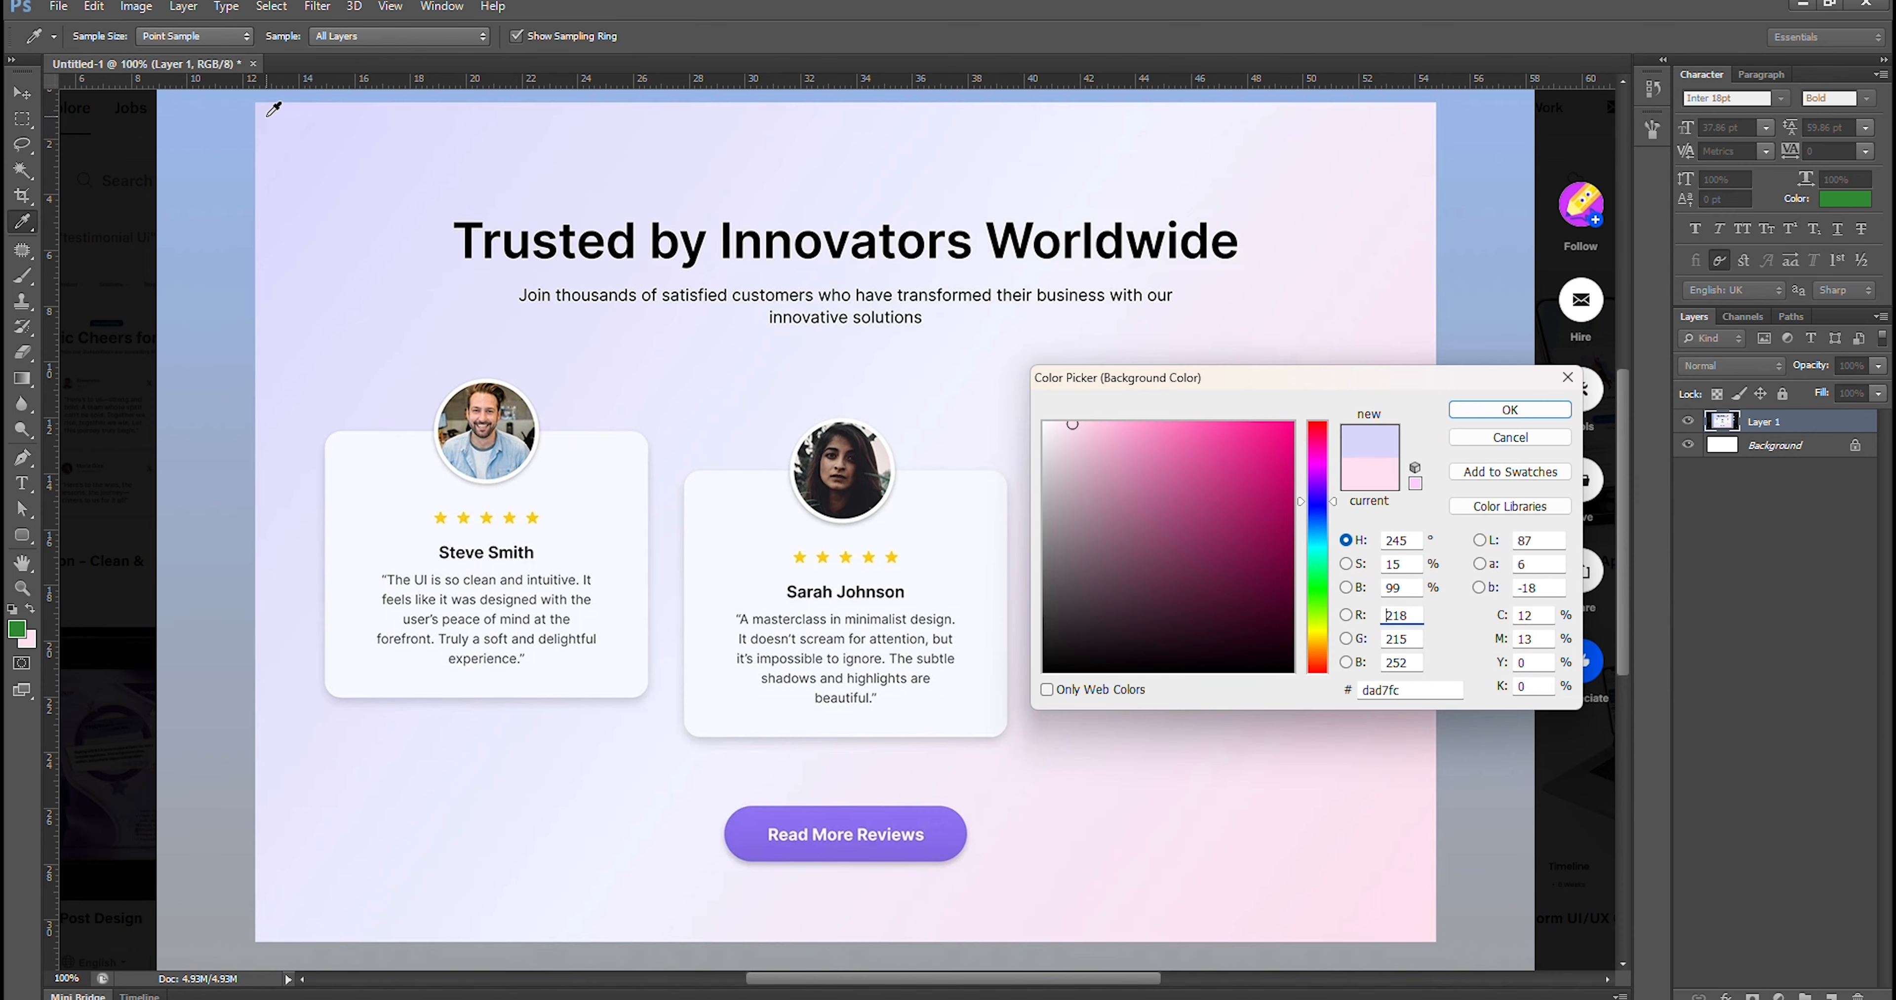
{"action": "double_click", "coordinate": [1383, 690]}
{"action": "key", "text": "ctrl+c"}
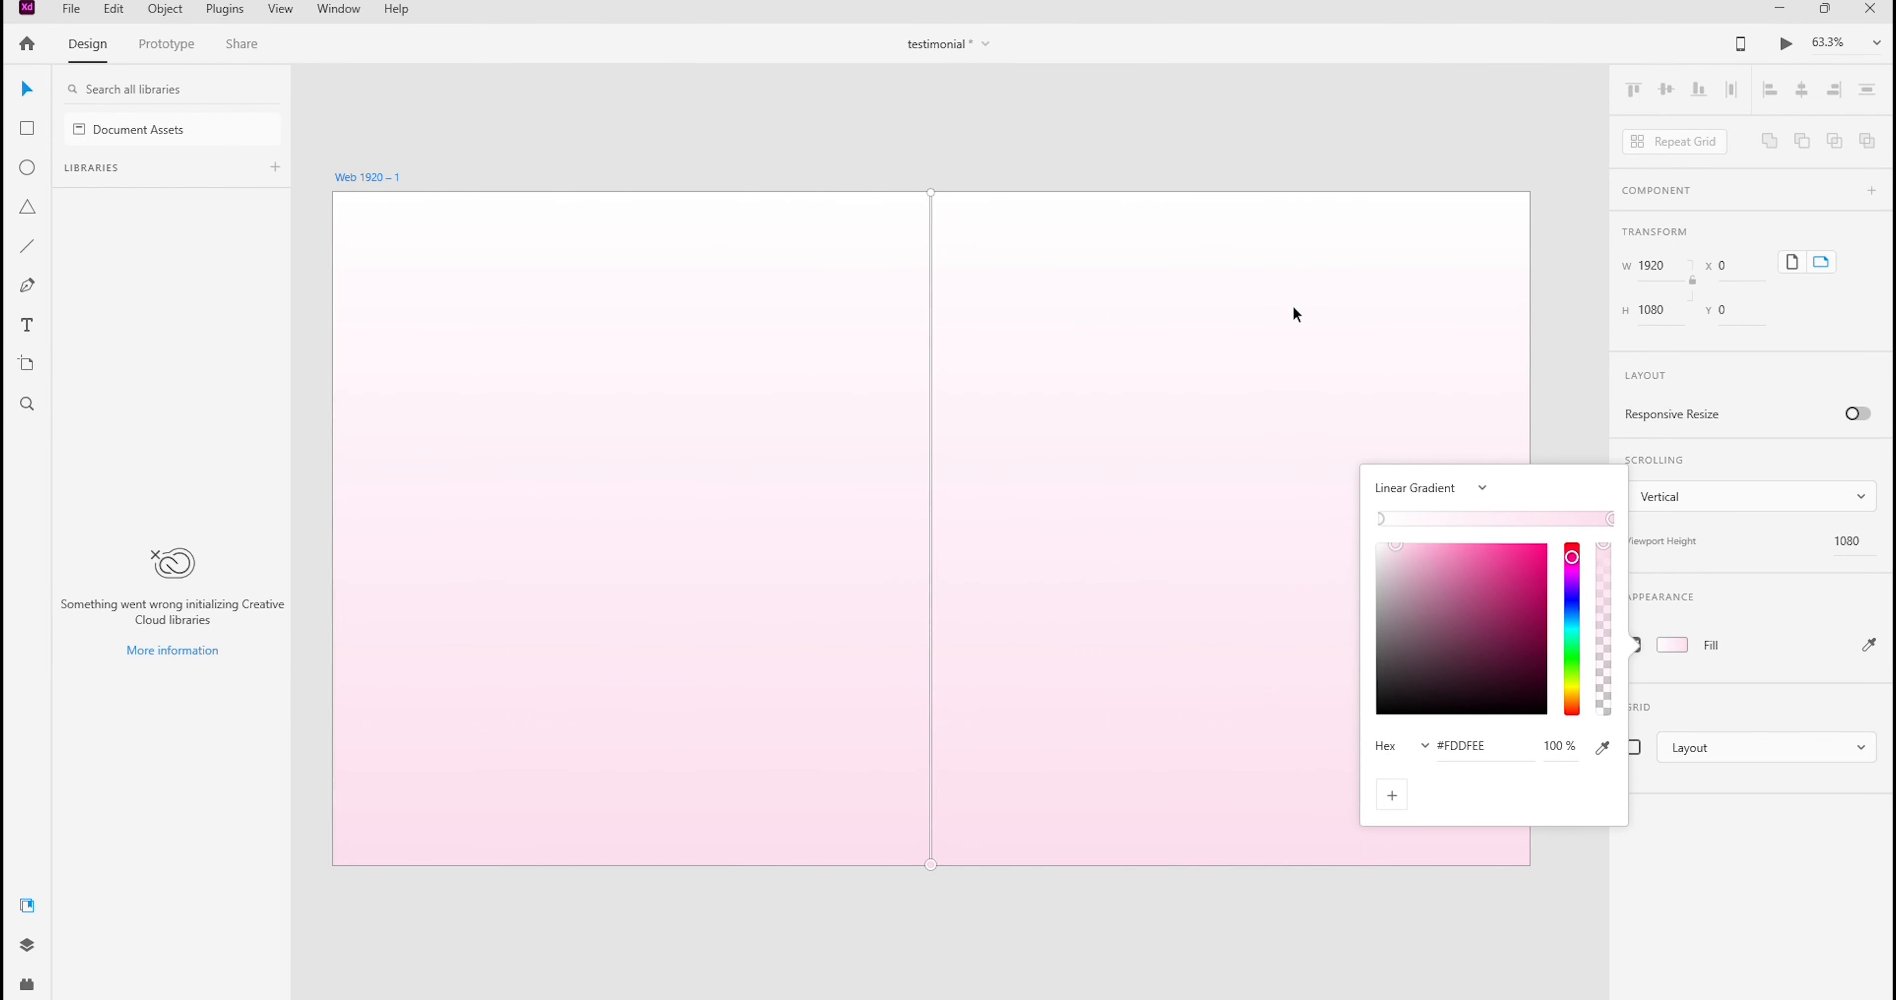
In Adobe XD, set the start stop of the artboard's gradient to hex color DAD7FC
{"action": "left_click", "coordinate": [1385, 524]}
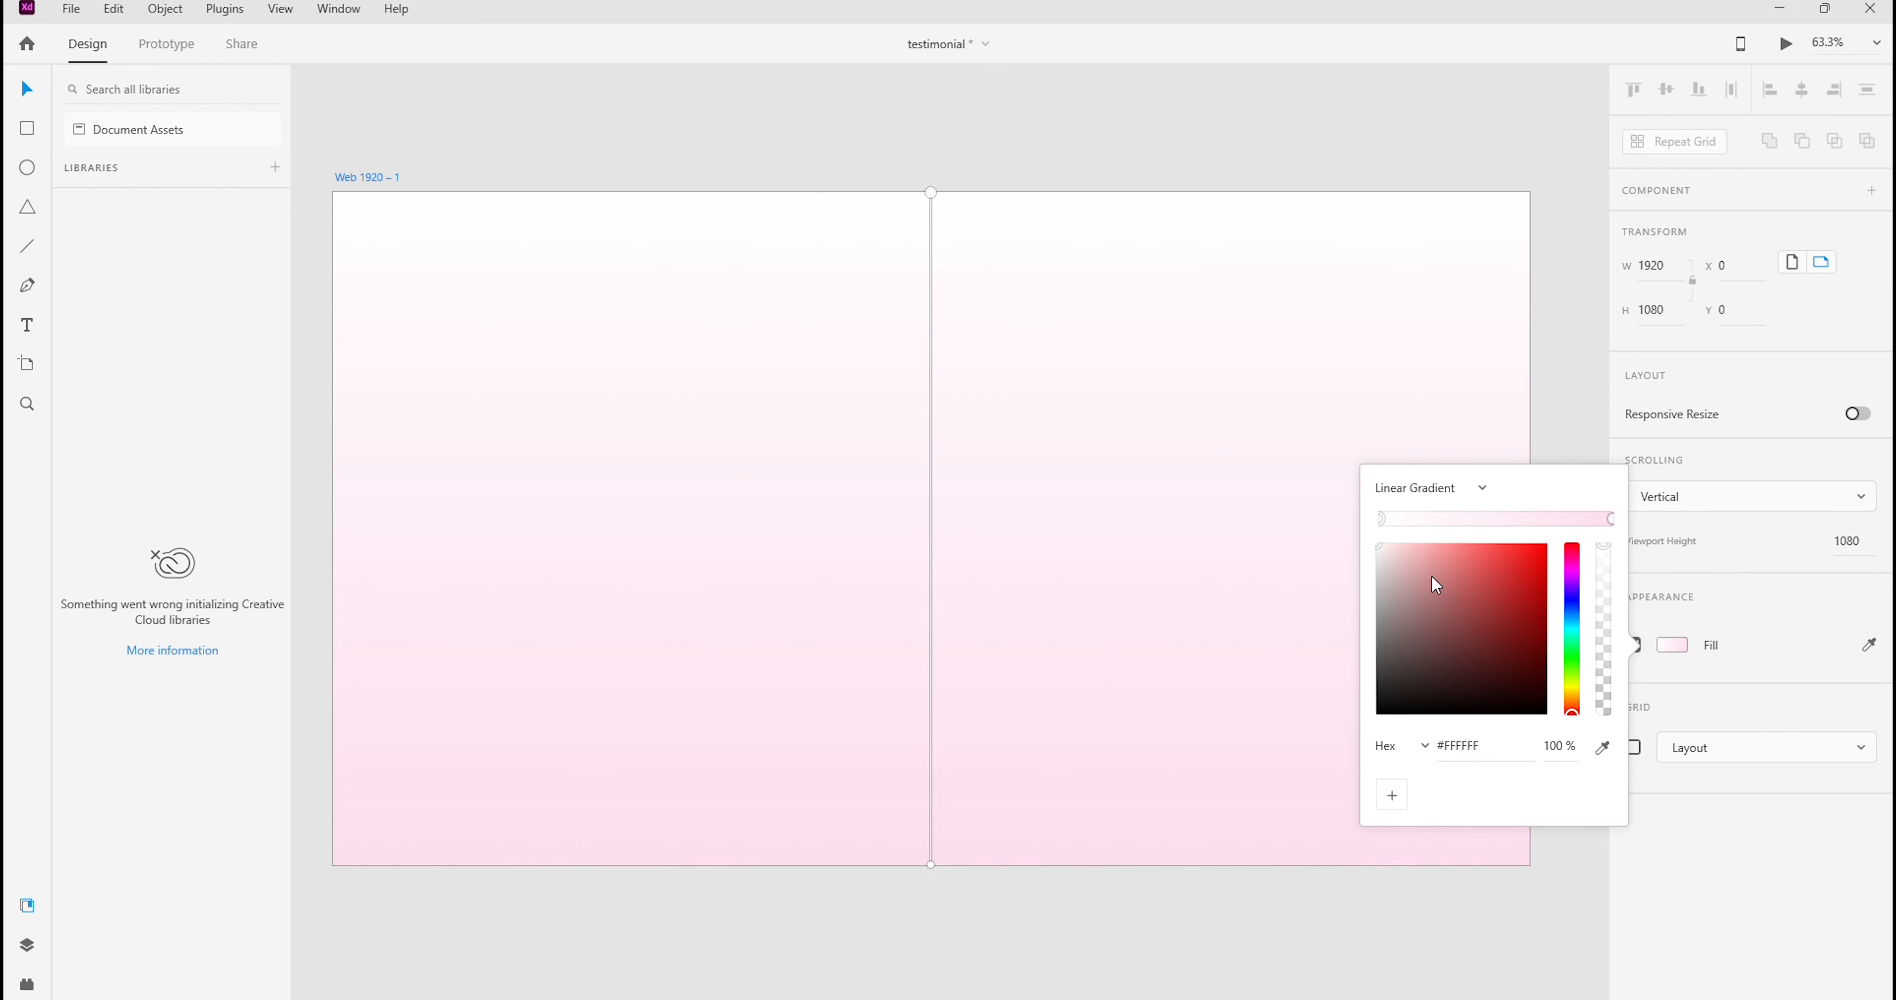
{"action": "left_click", "coordinate": [1461, 745]}
{"action": "key", "text": "ctrl+v"}
{"action": "double_click", "coordinate": [1477, 745]}
{"action": "key", "text": "ctrl+v"}
{"action": "key", "text": "Return"}
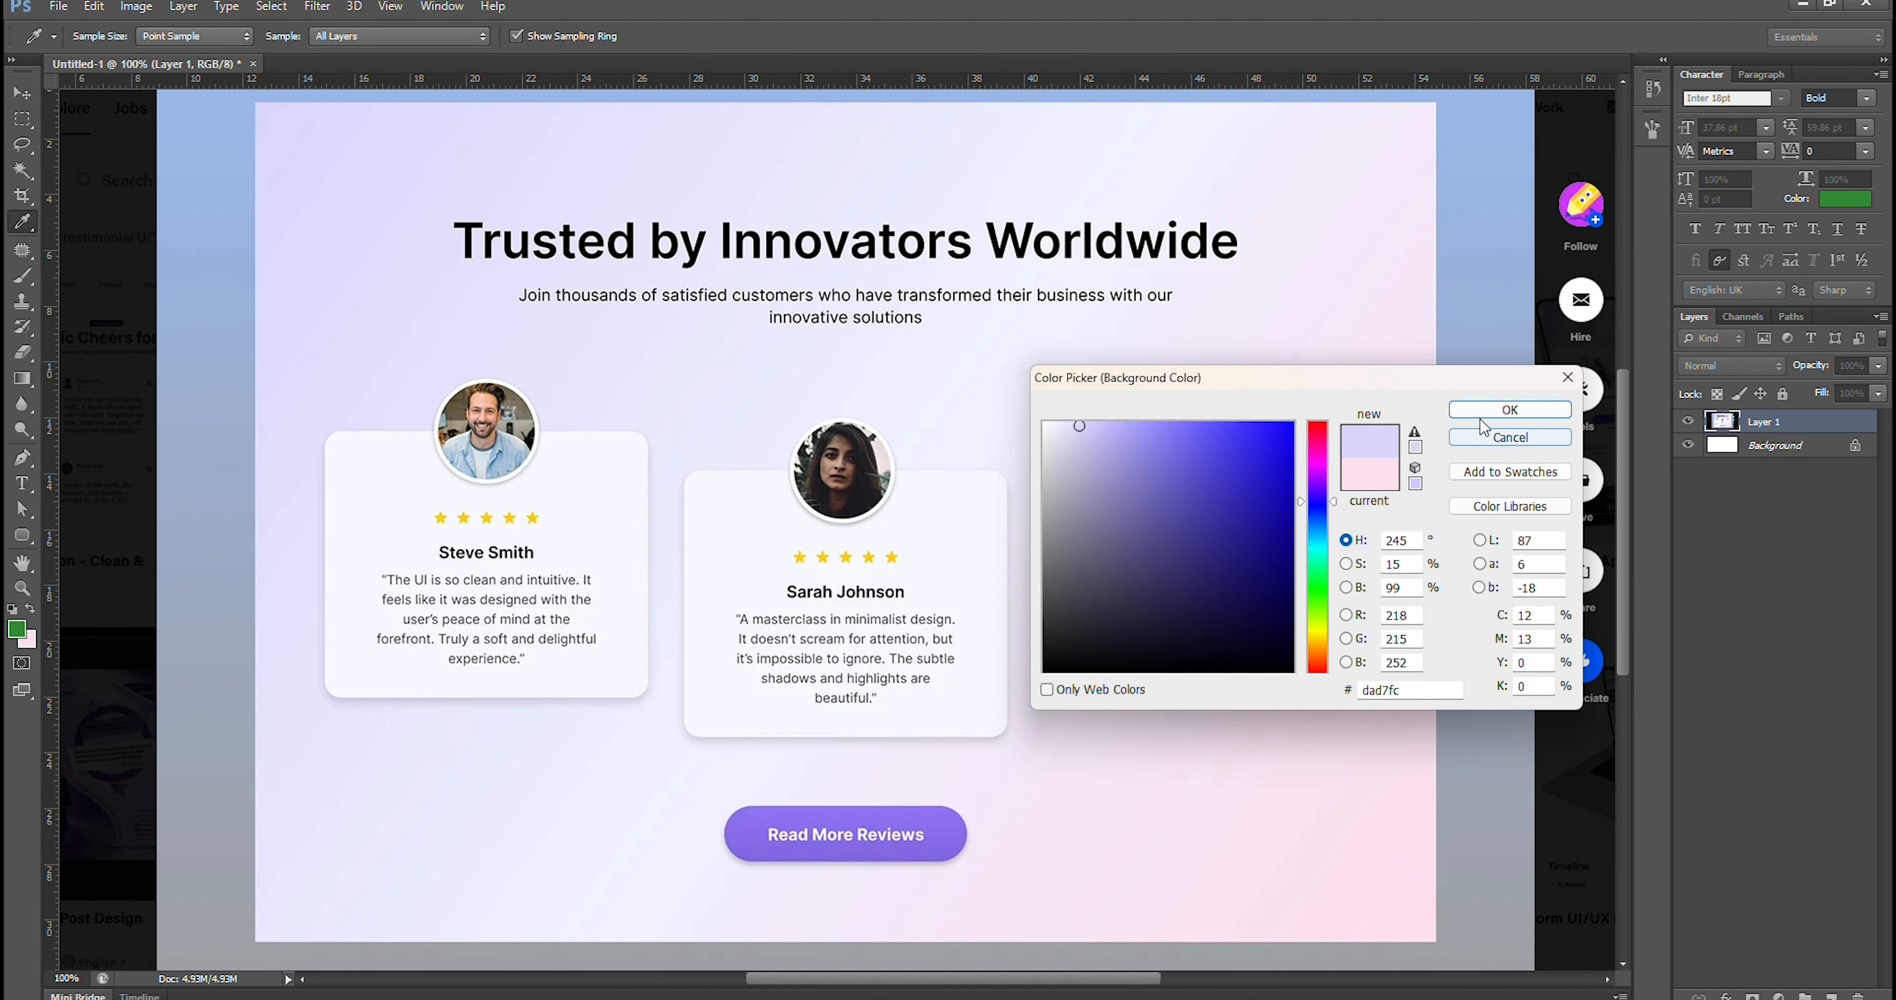
Accept the sampled lavender as the background color in Photoshop and return to Adobe XD
{"action": "left_click", "coordinate": [1481, 413]}
{"action": "key", "text": "m"}
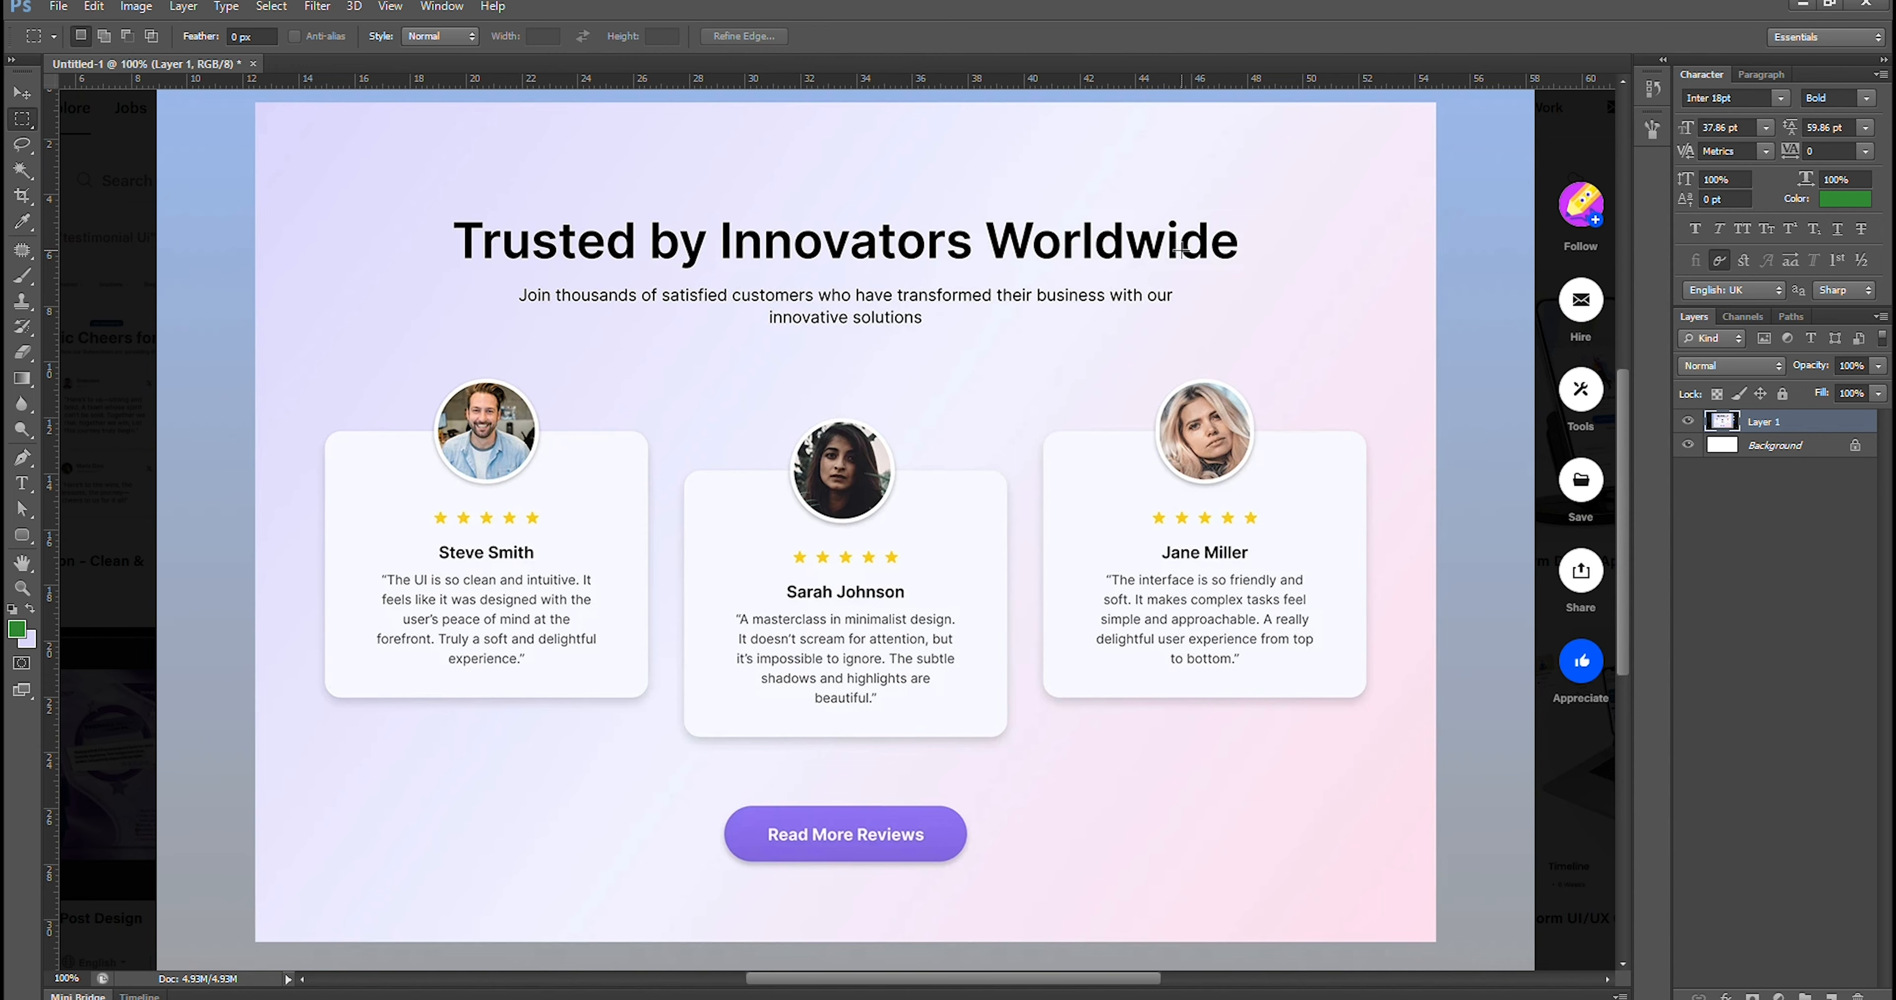
{"action": "mouse_move", "coordinate": [1230, 999]}
{"action": "left_click", "coordinate": [1184, 960]}
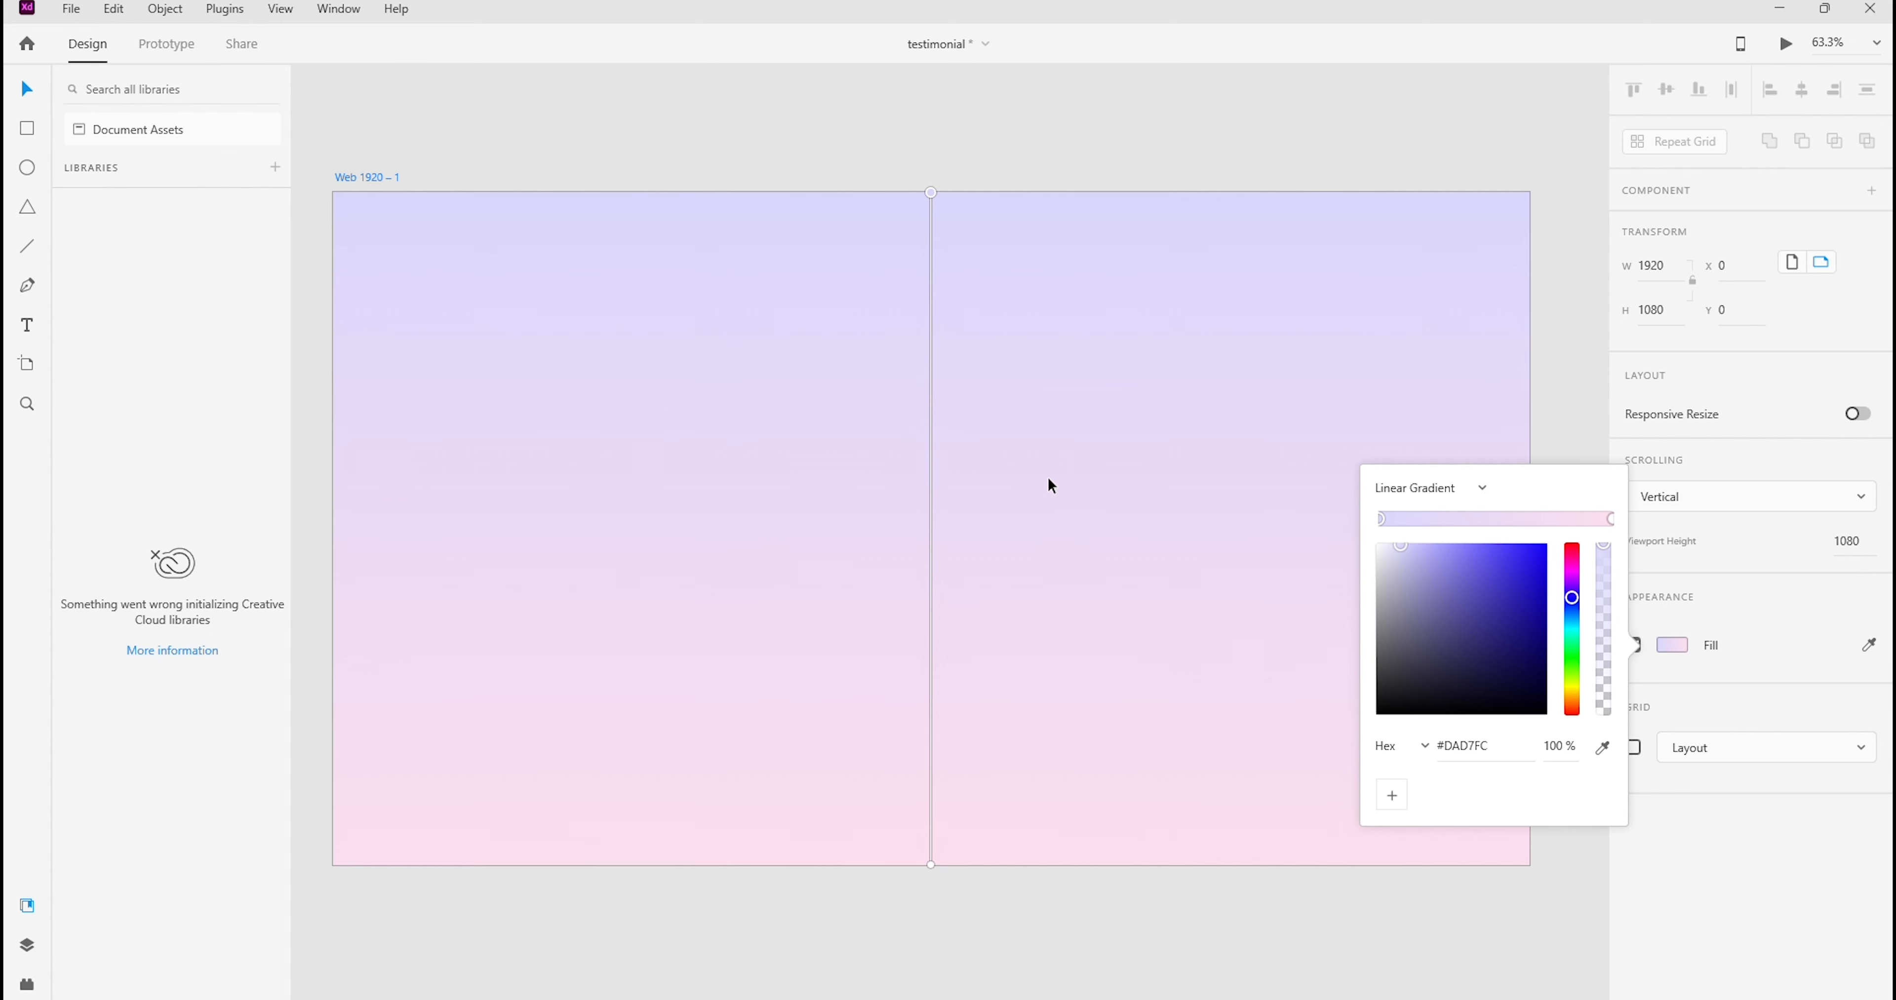
Run the artboard's linear gradient diagonally from its upper-left corner to its lower-right corner
{"action": "left_click_drag", "start_coordinate": [966, 364], "coordinate": [987, 363]}
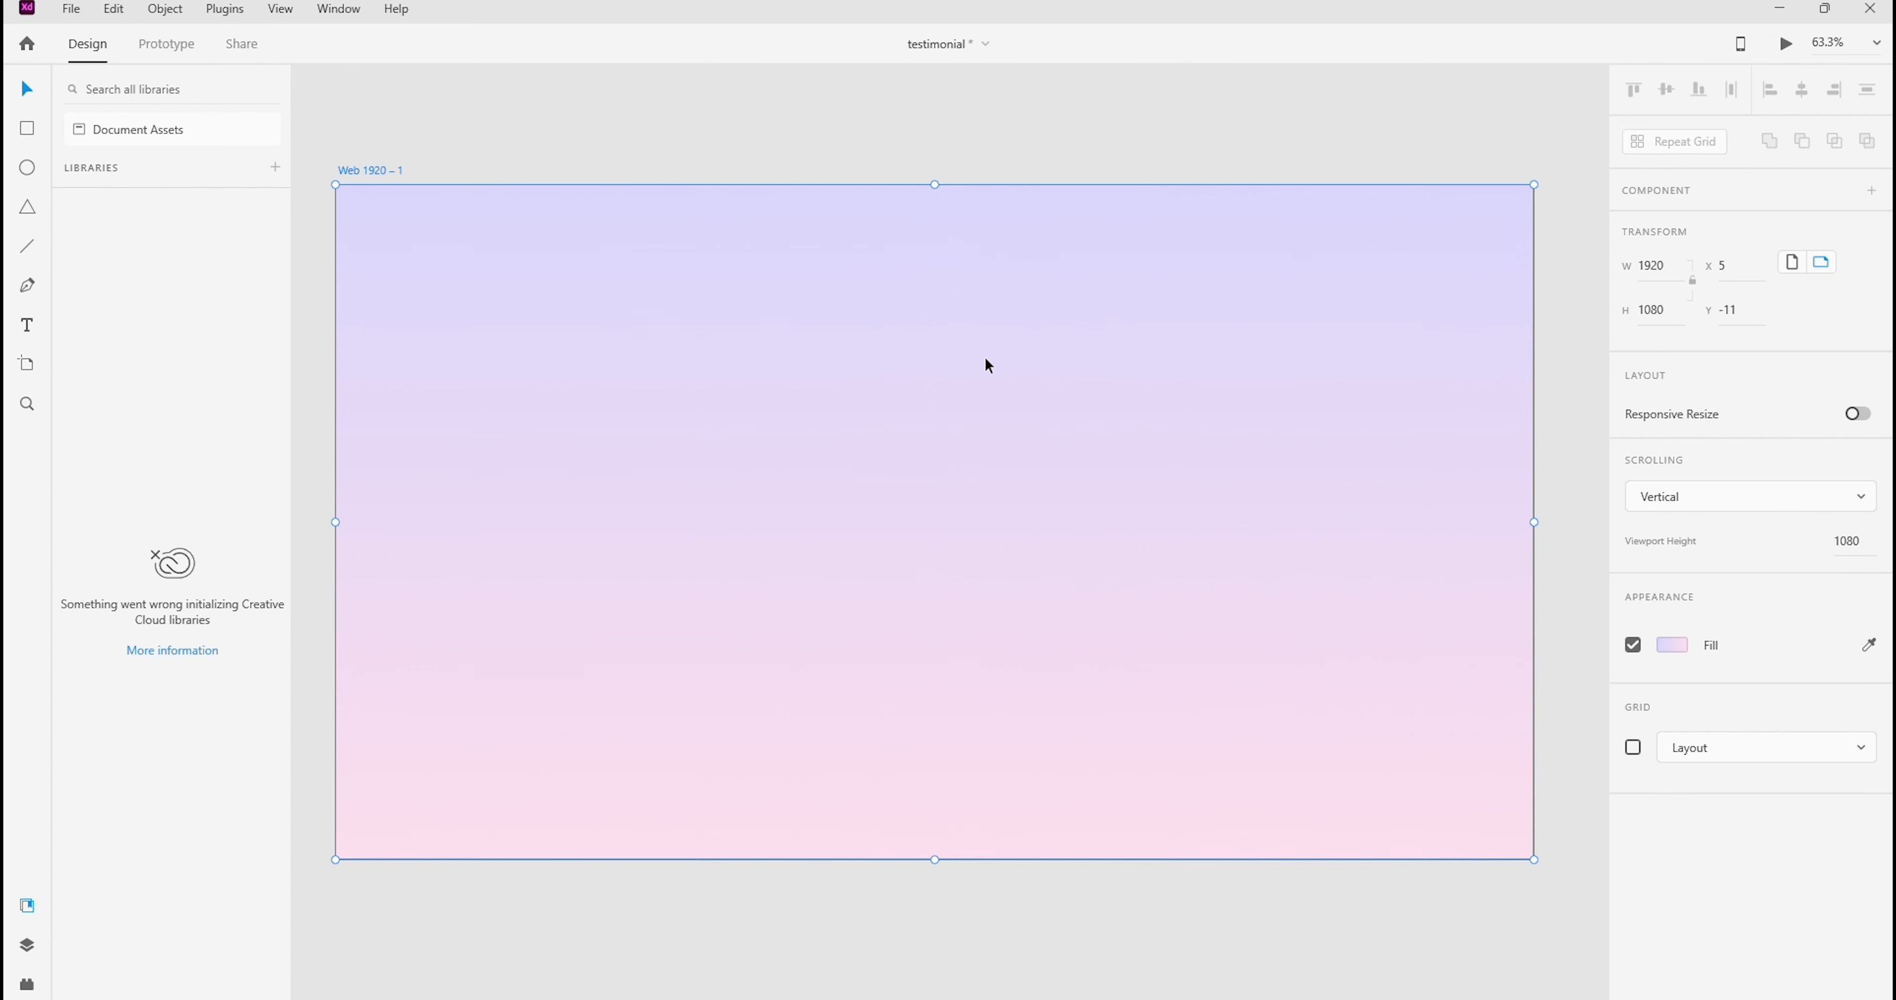
{"action": "left_click", "coordinate": [1684, 650]}
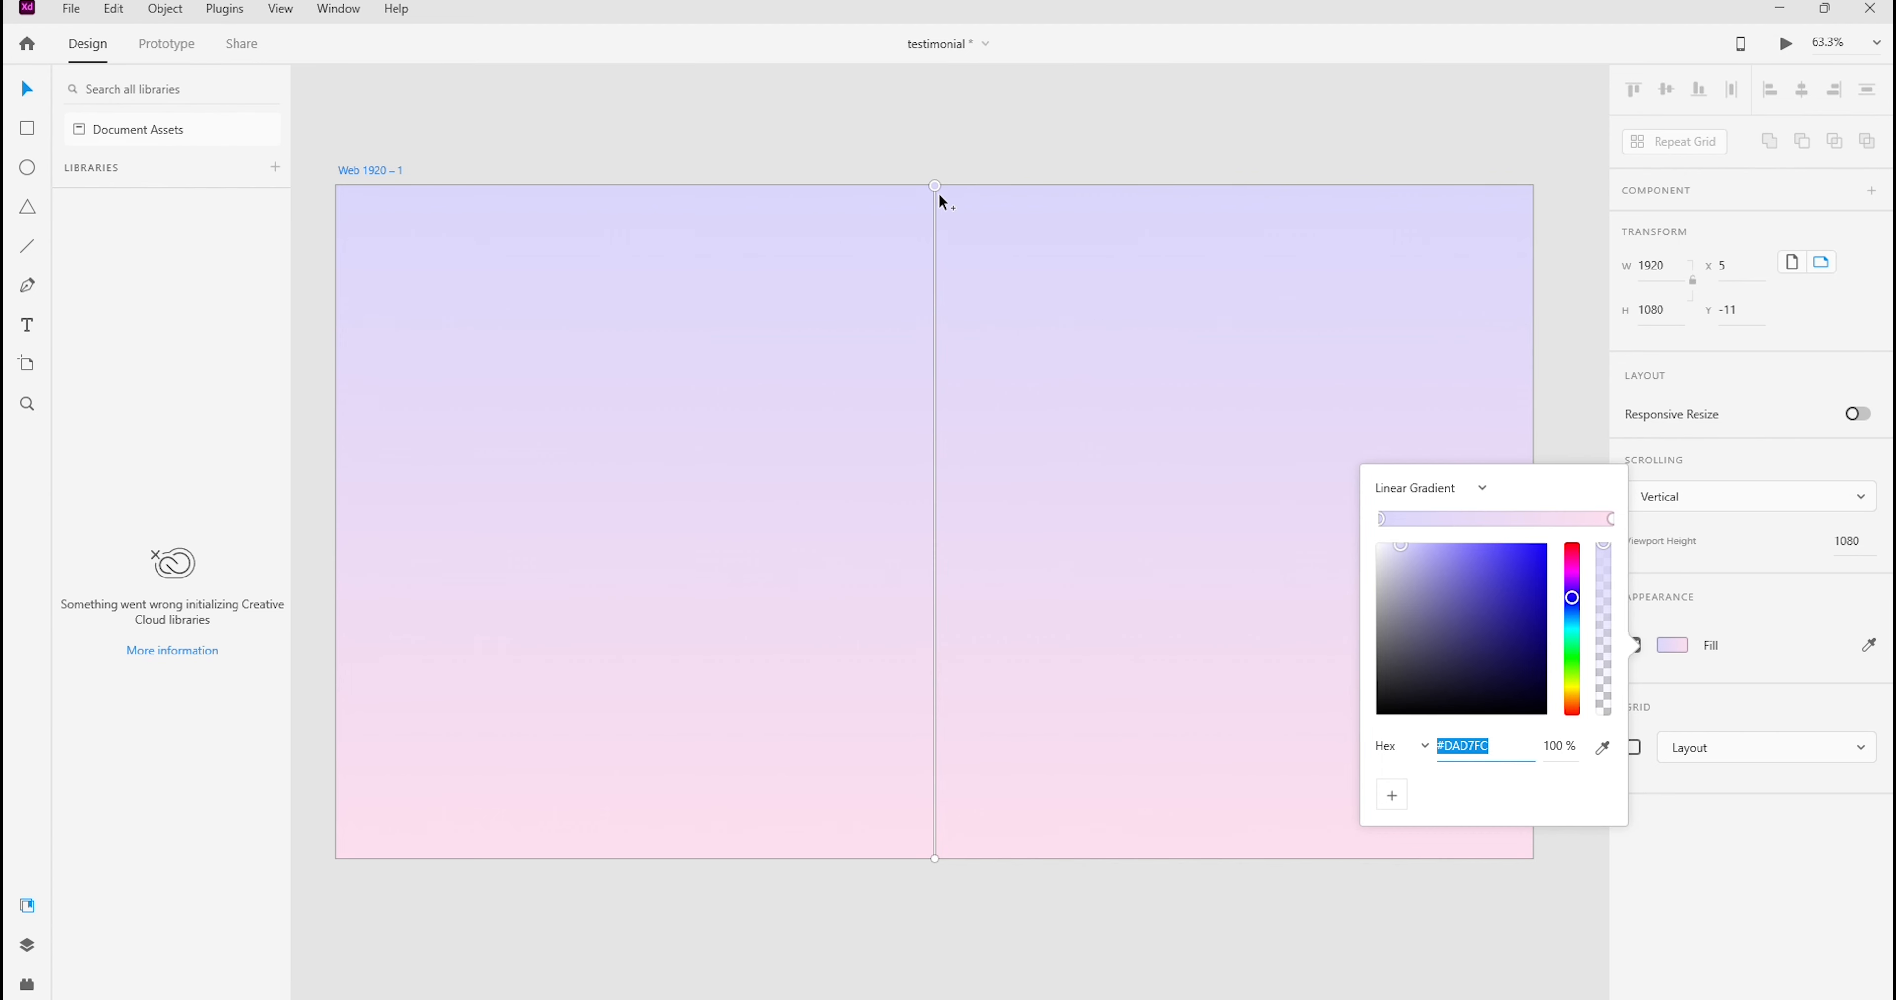
{"action": "left_click_drag", "start_coordinate": [936, 183], "coordinate": [336, 186]}
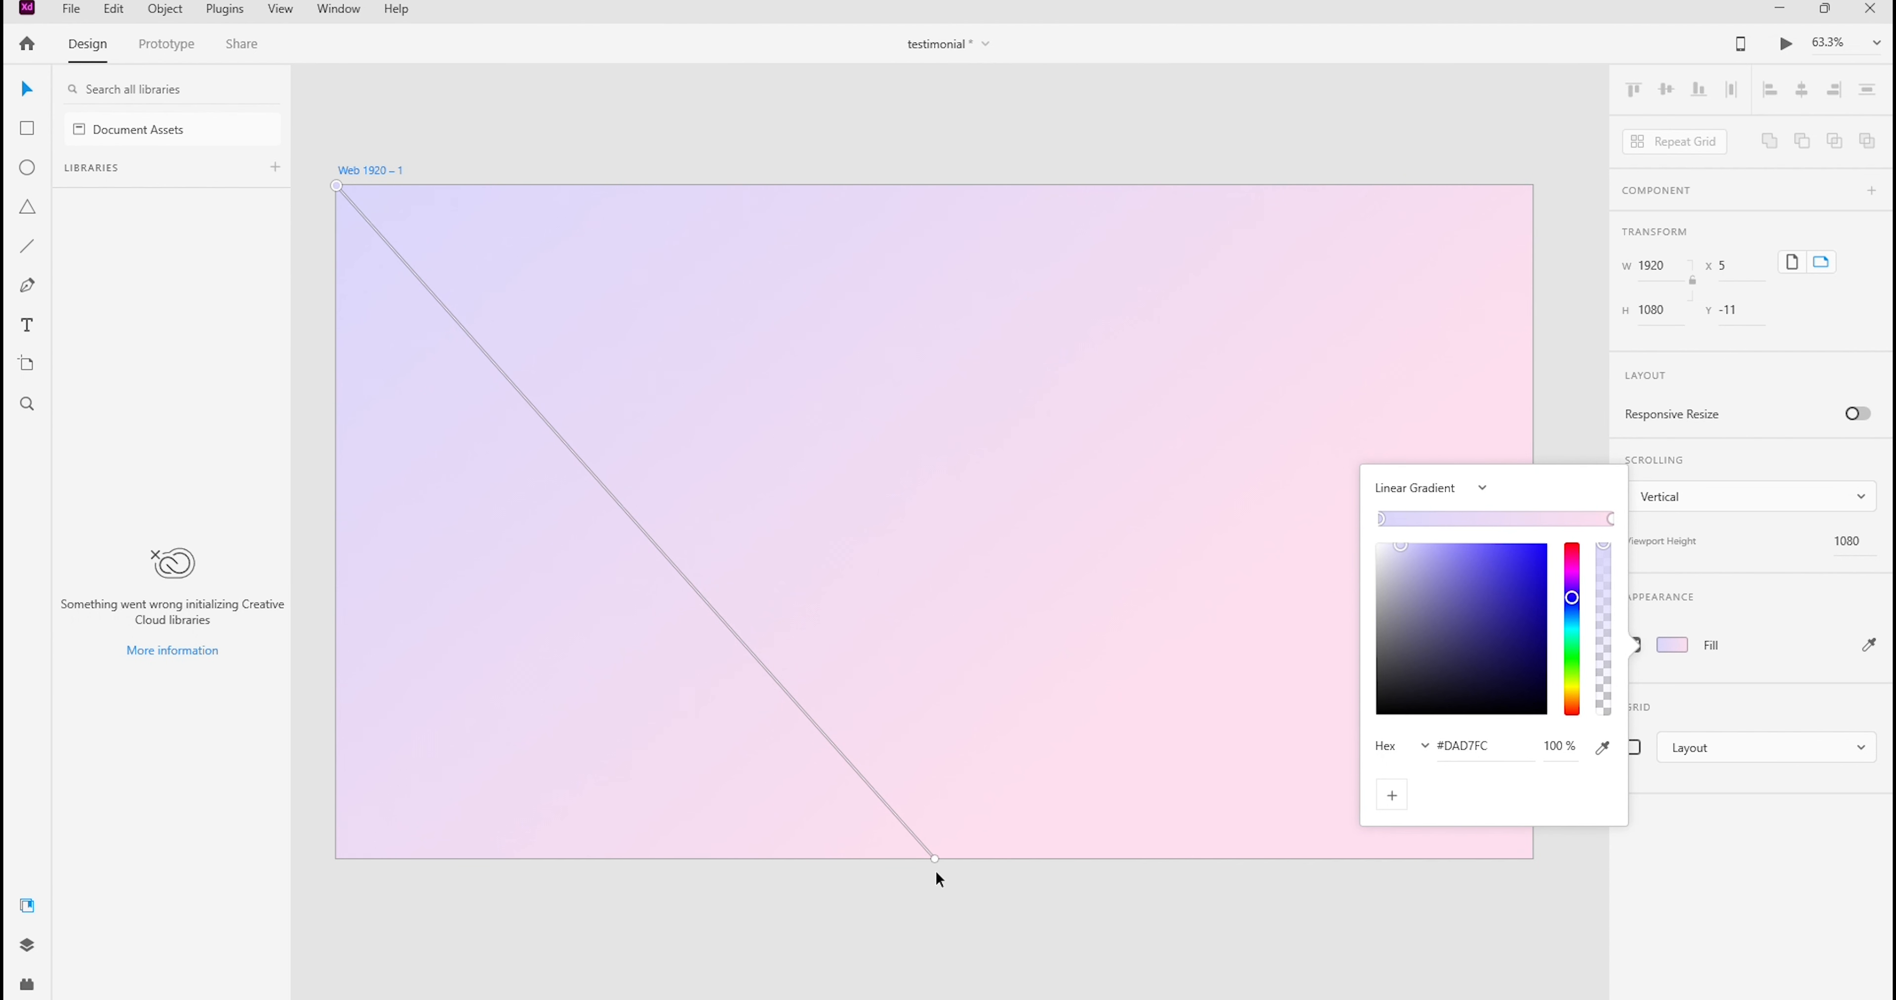
{"action": "left_click", "coordinate": [935, 858]}
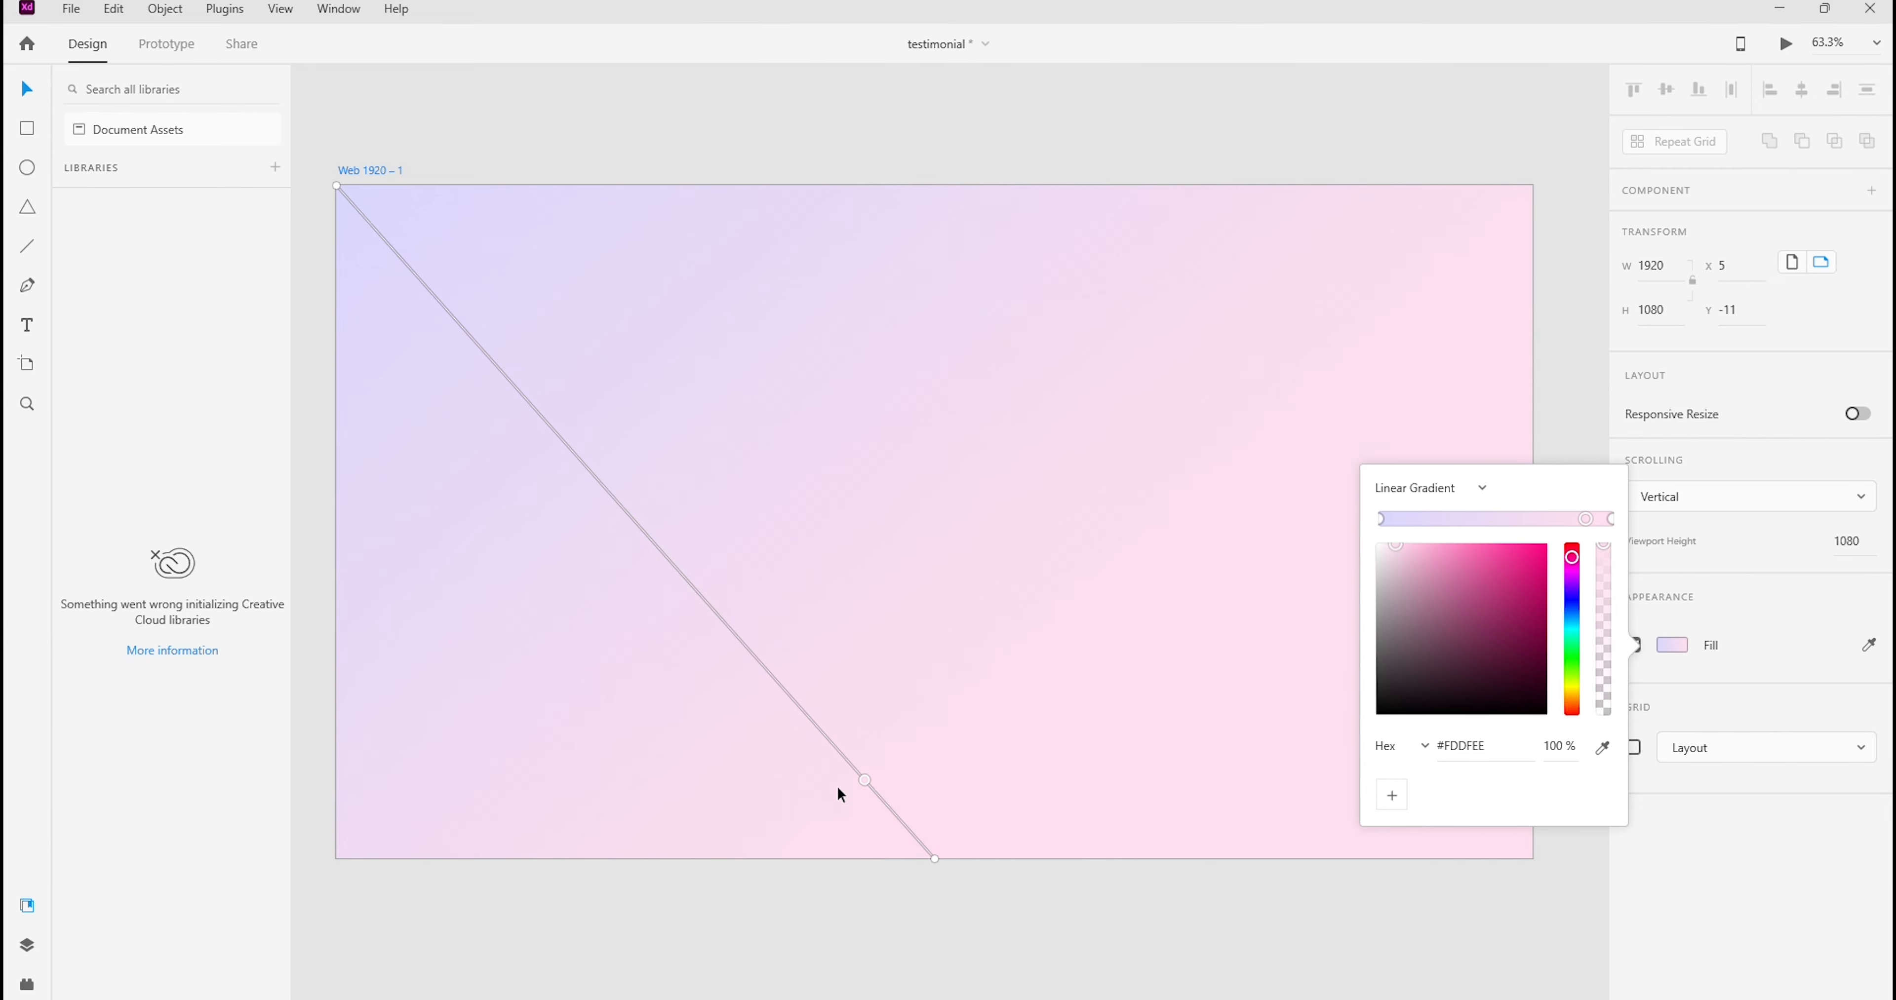
{"action": "mouse_move", "coordinate": [934, 858]}
{"action": "left_mouse_down"}
{"action": "mouse_move", "coordinate": [1257, 834]}
{"action": "mouse_move", "coordinate": [1521, 875]}
{"action": "mouse_move", "coordinate": [1531, 857]}
{"action": "left_mouse_up"}
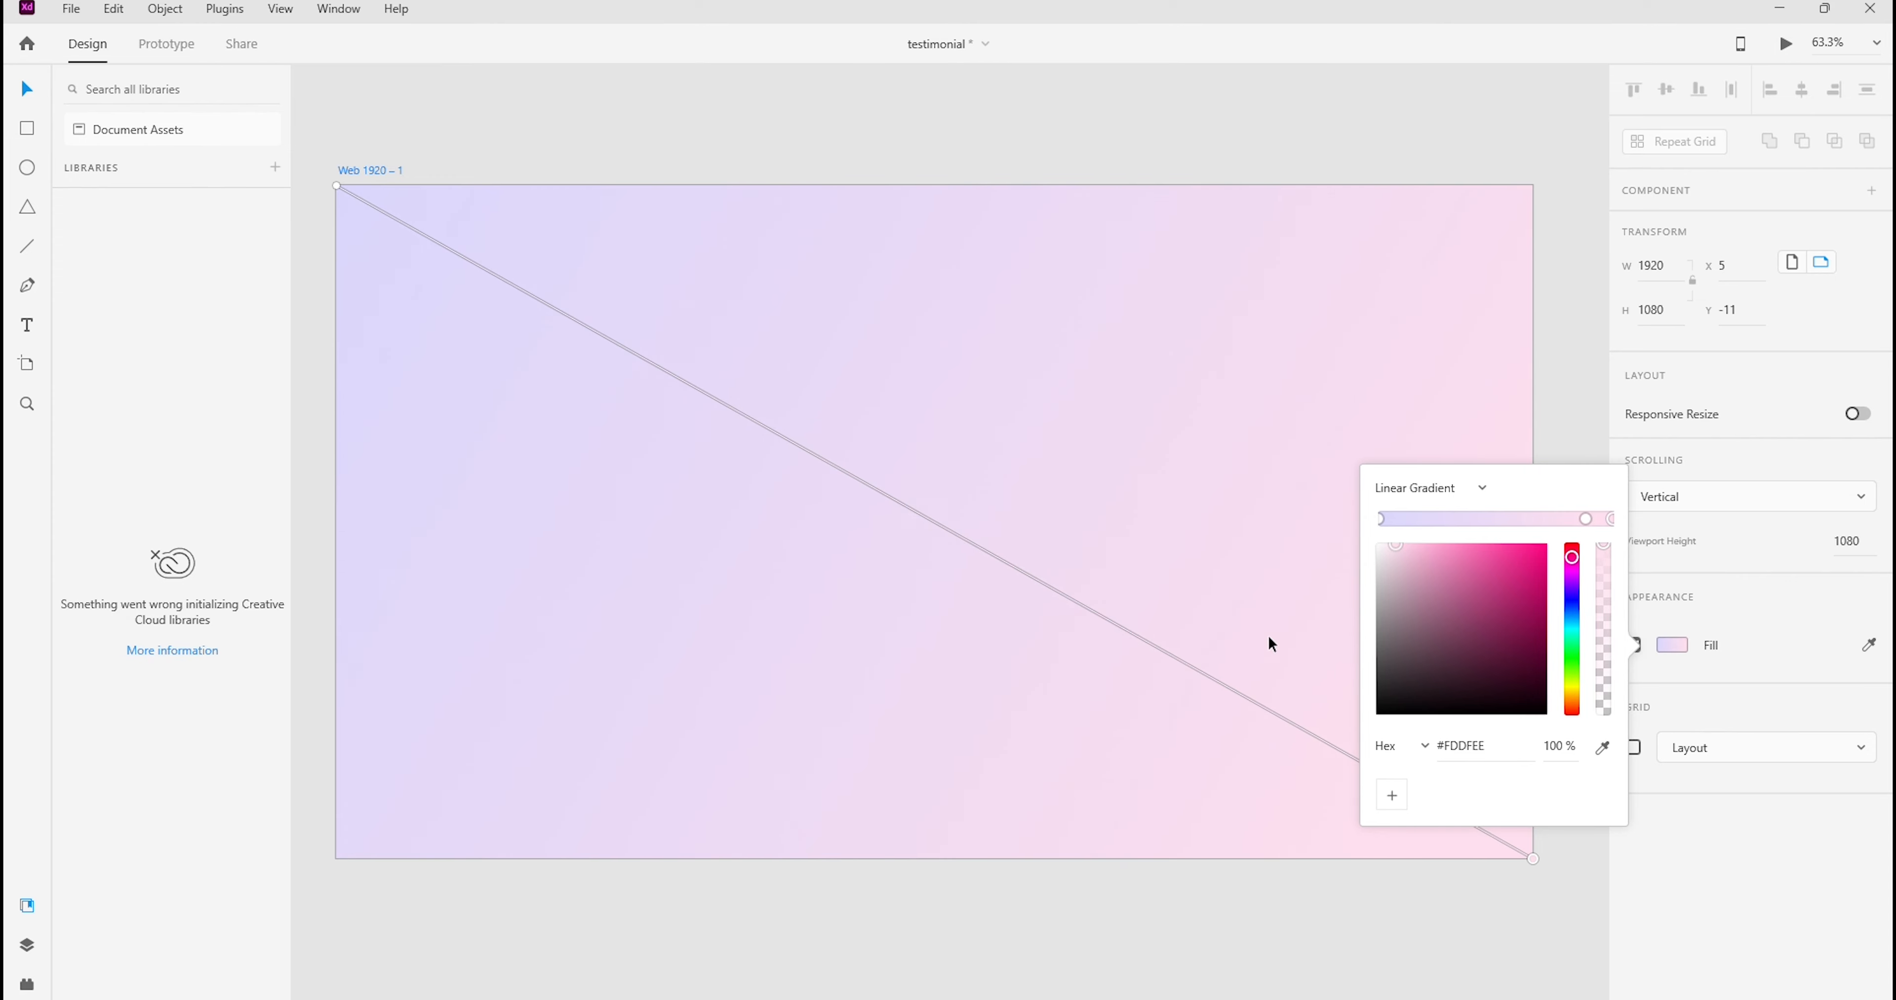
{"action": "left_click", "coordinate": [1565, 350]}
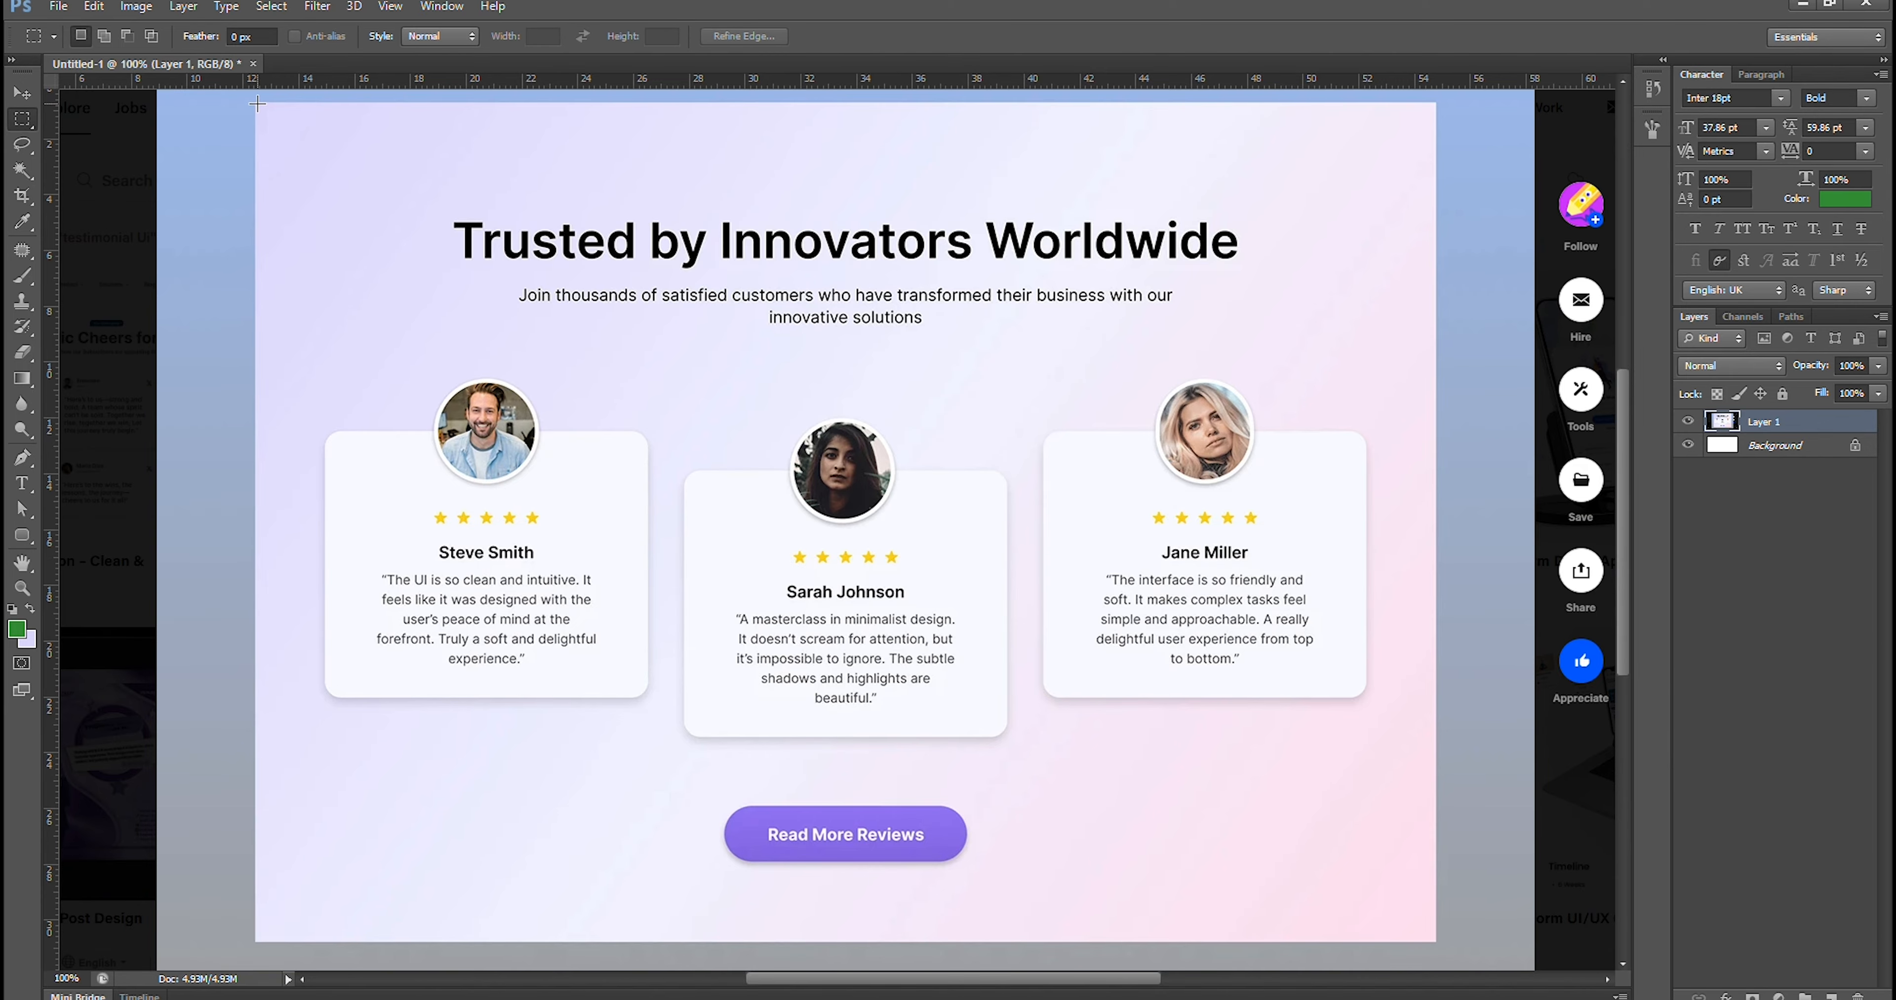
In Photoshop, marquee-select the full testimonial section of the mockup and compare it with the XD artboard
{"action": "left_click_drag", "start_coordinate": [252, 102], "coordinate": [1434, 945]}
{"action": "left_click", "coordinate": [1232, 999]}
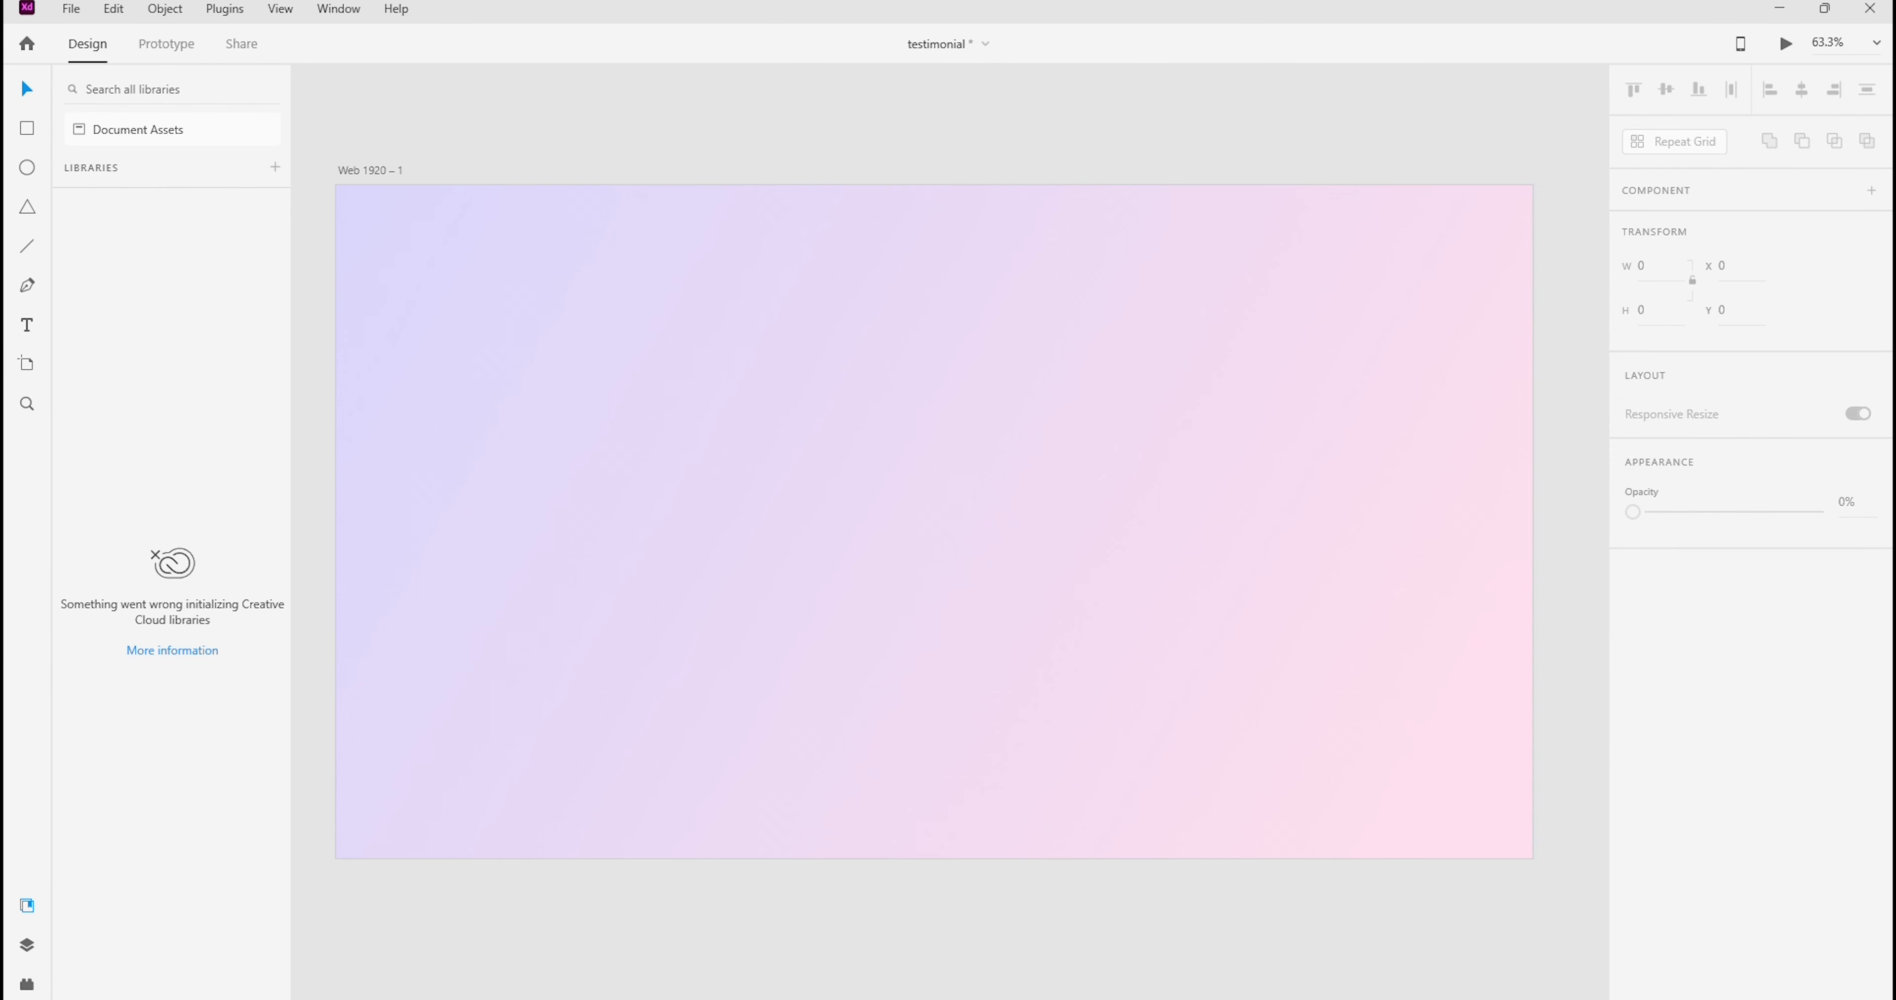
{"action": "left_click", "coordinate": [1232, 999]}
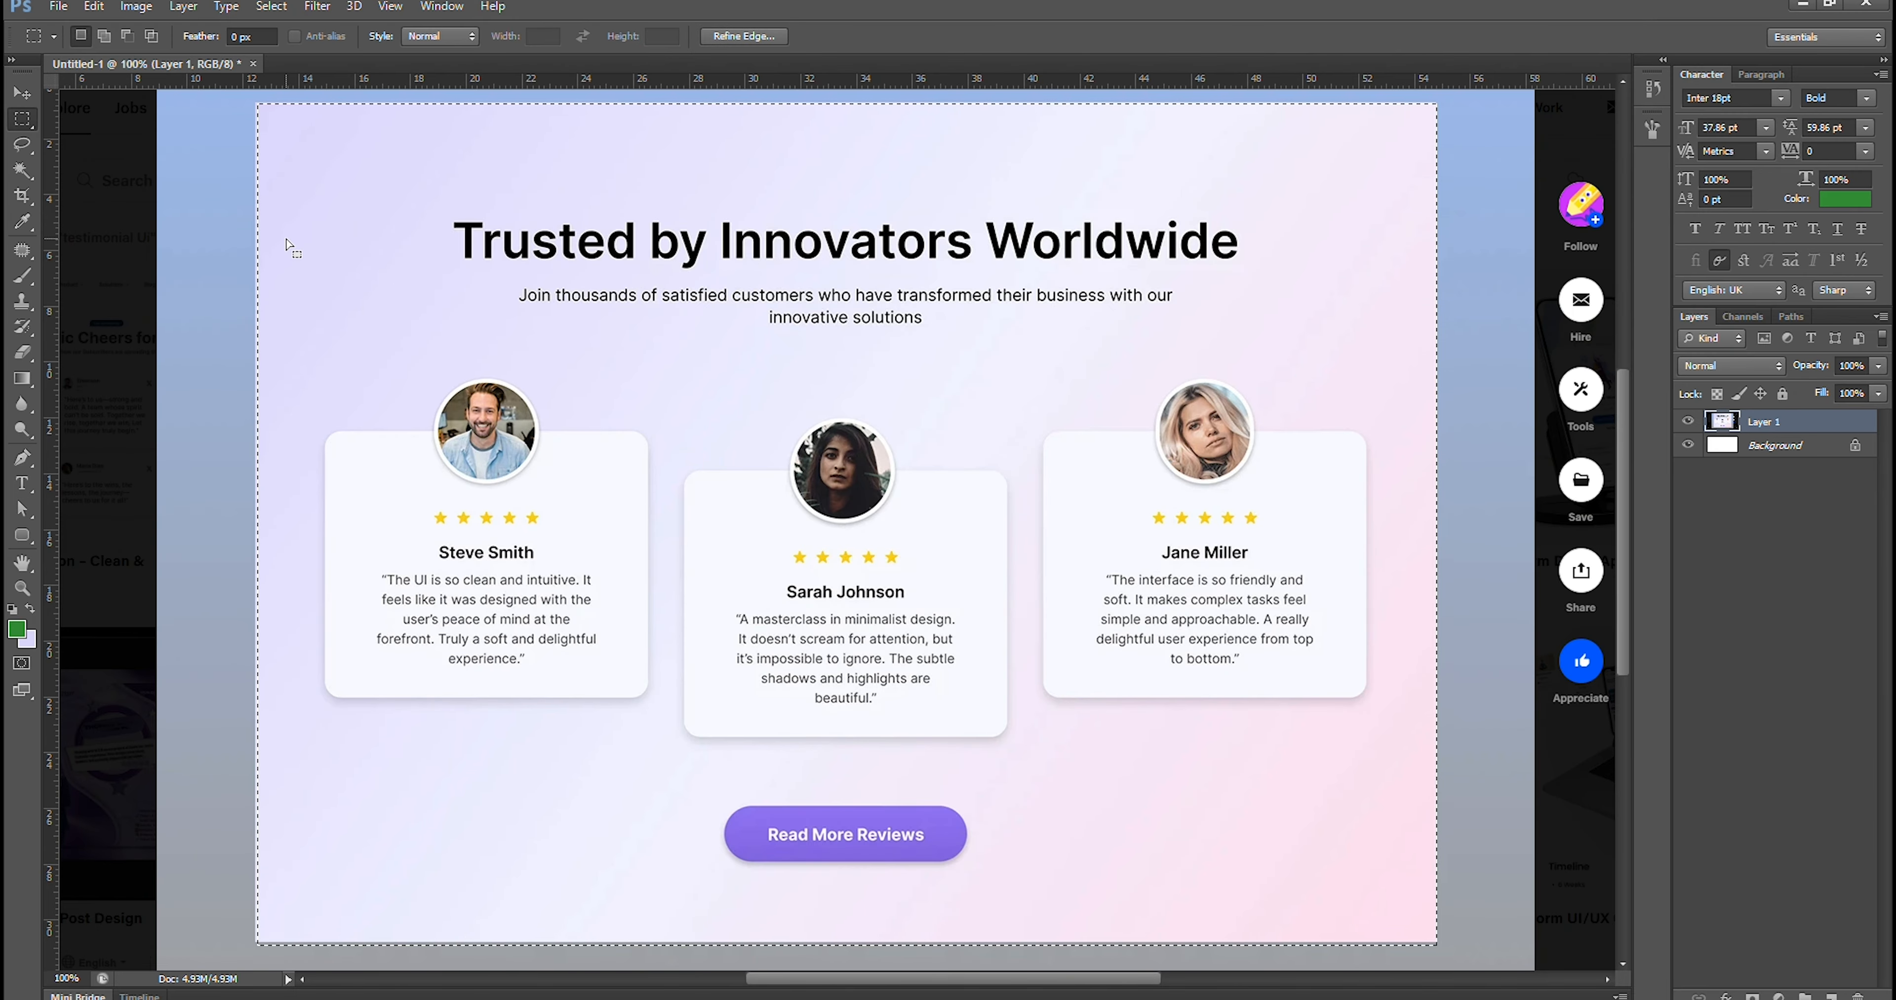
Deselect the mockup area in Photoshop and open Notepad, placing its window below the mockup's heading and subtitle
{"action": "key", "text": "ctrl+d"}
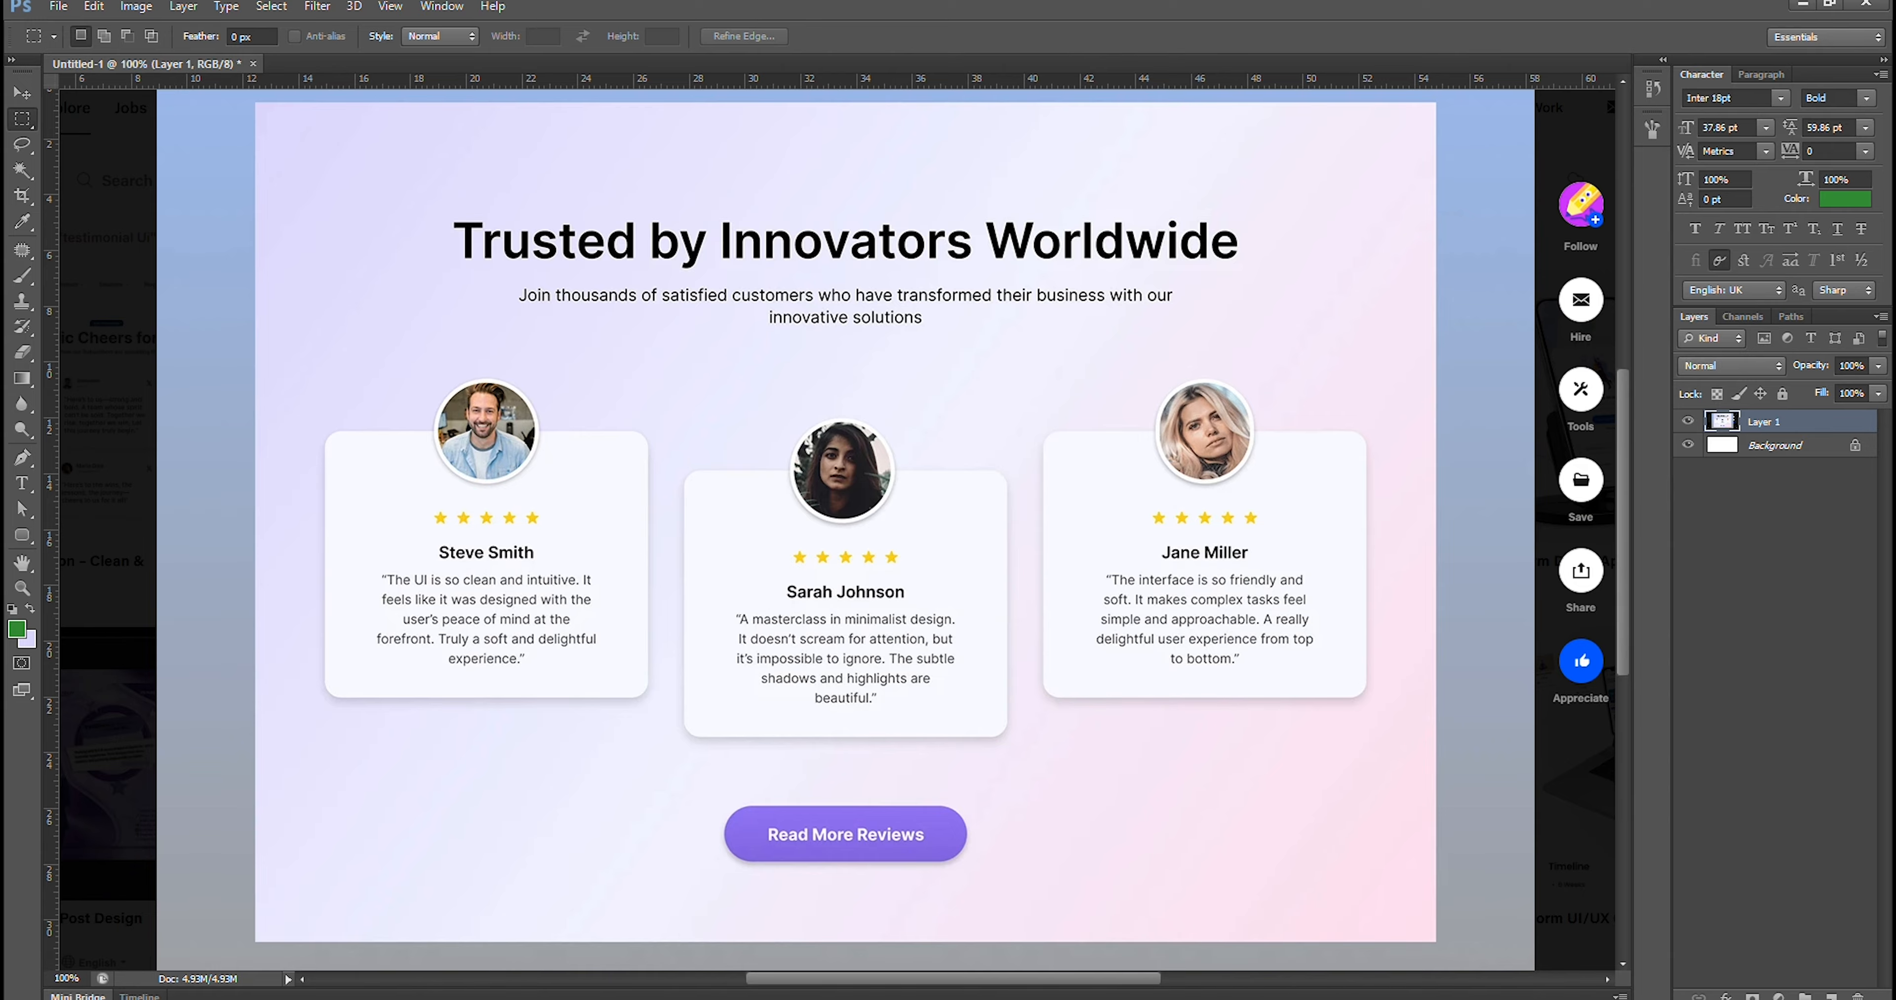
{"action": "left_click", "coordinate": [825, 999]}
{"action": "type", "text": "not"}
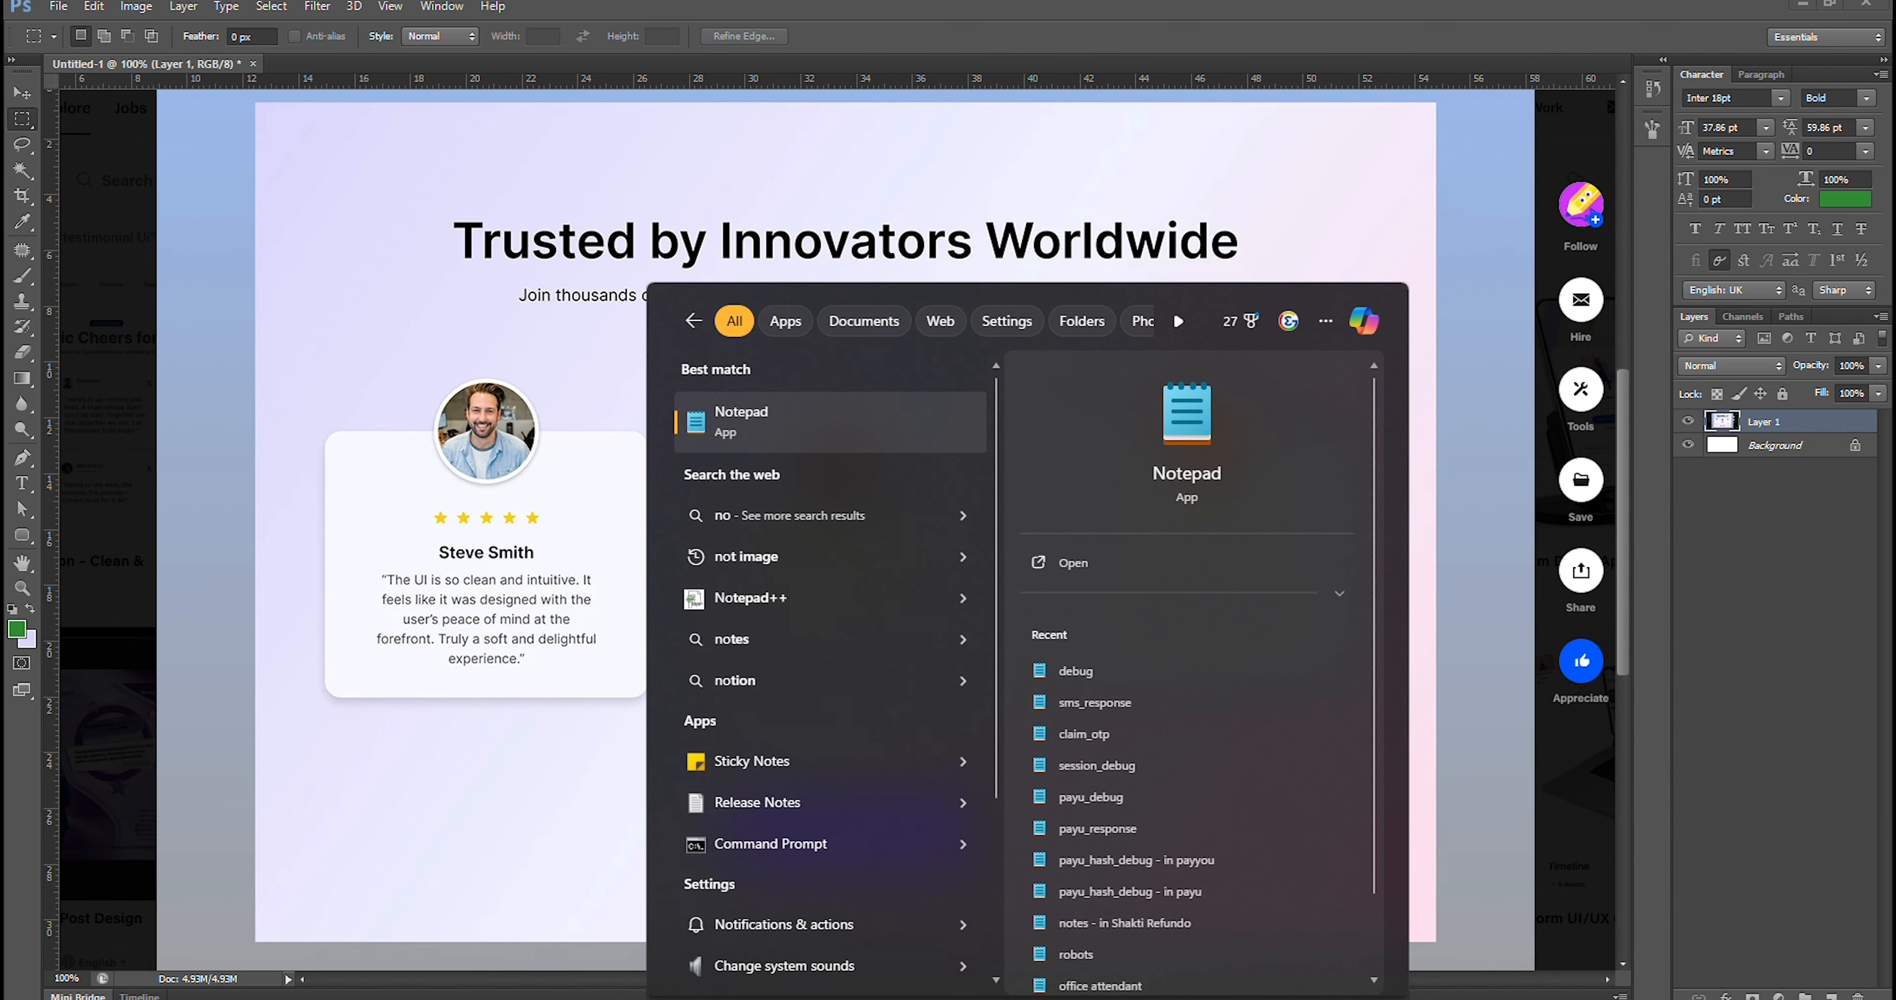
{"action": "key", "text": "Return"}
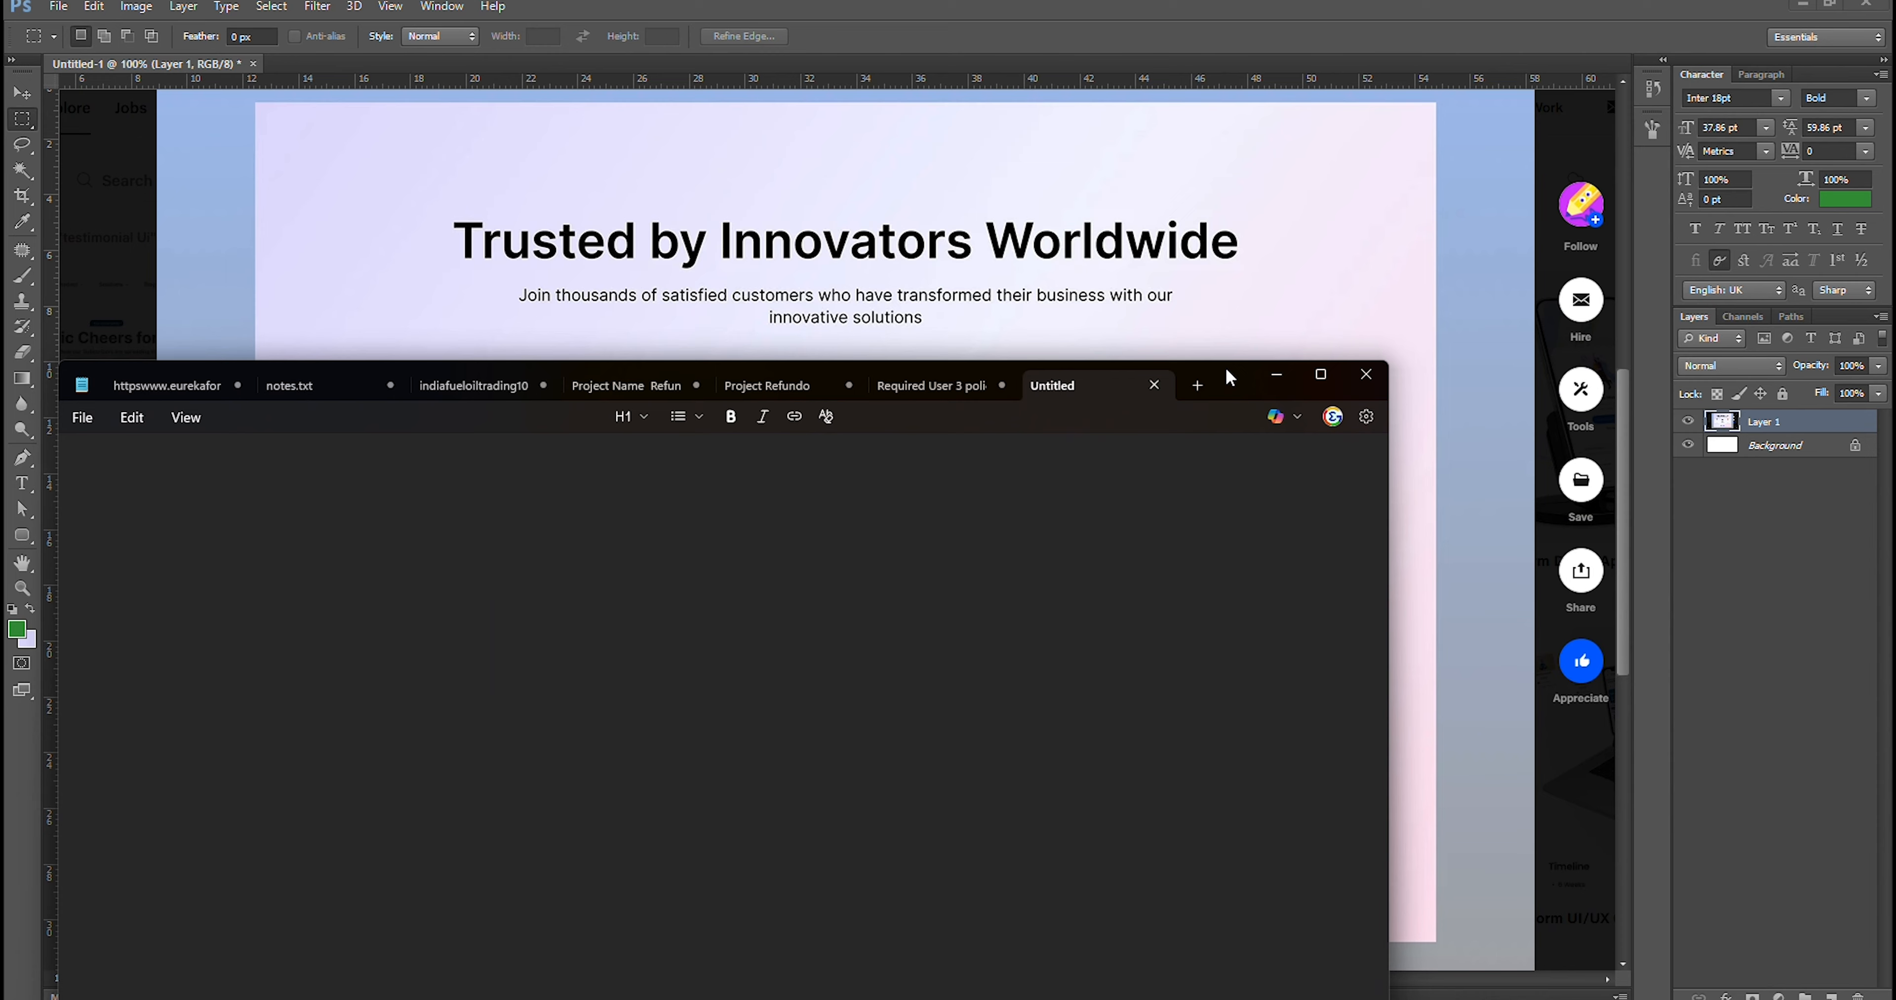
{"action": "left_click_drag", "start_coordinate": [1218, 361], "coordinate": [1426, 519]}
Write the heading "Trusted by innovators Worldwide" in Notepad
{"action": "type", "text": "T"}
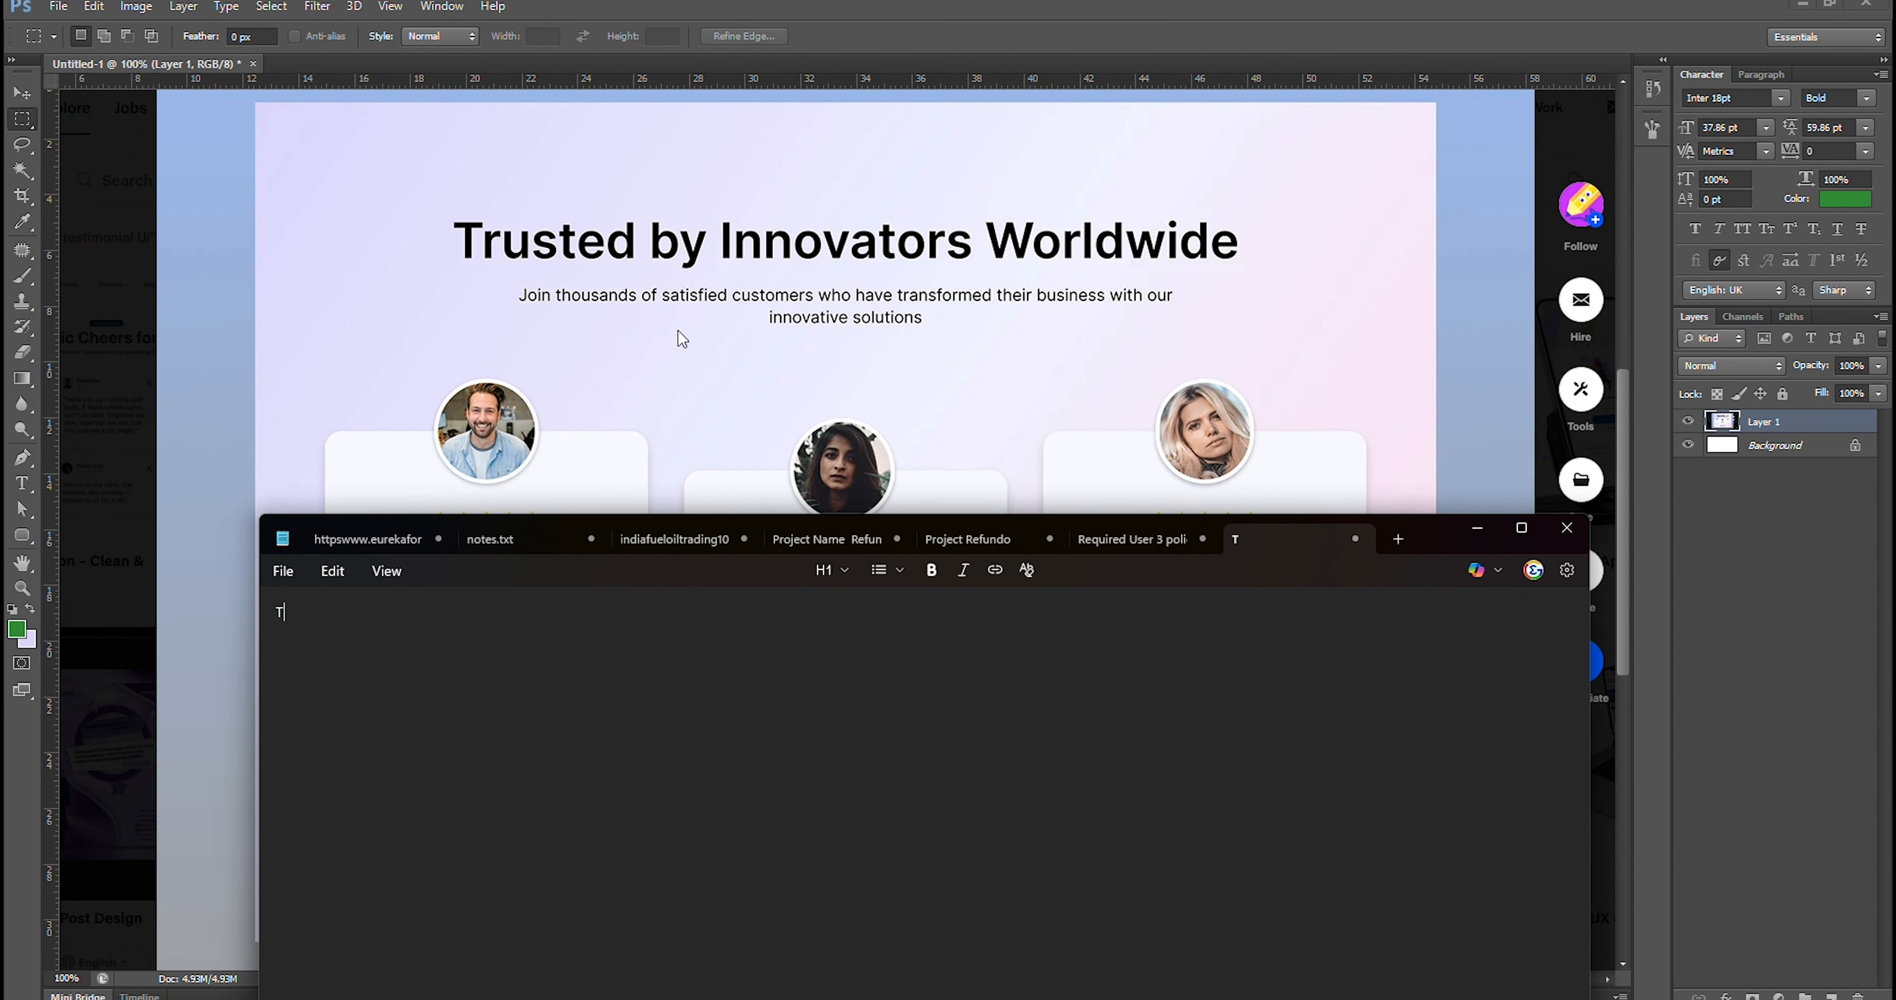
{"action": "type", "text": "ruted"}
{"action": "key", "text": "Left"}
{"action": "key", "text": "Left"}
{"action": "key", "text": "Left"}
{"action": "type", "text": "sted  by in"}
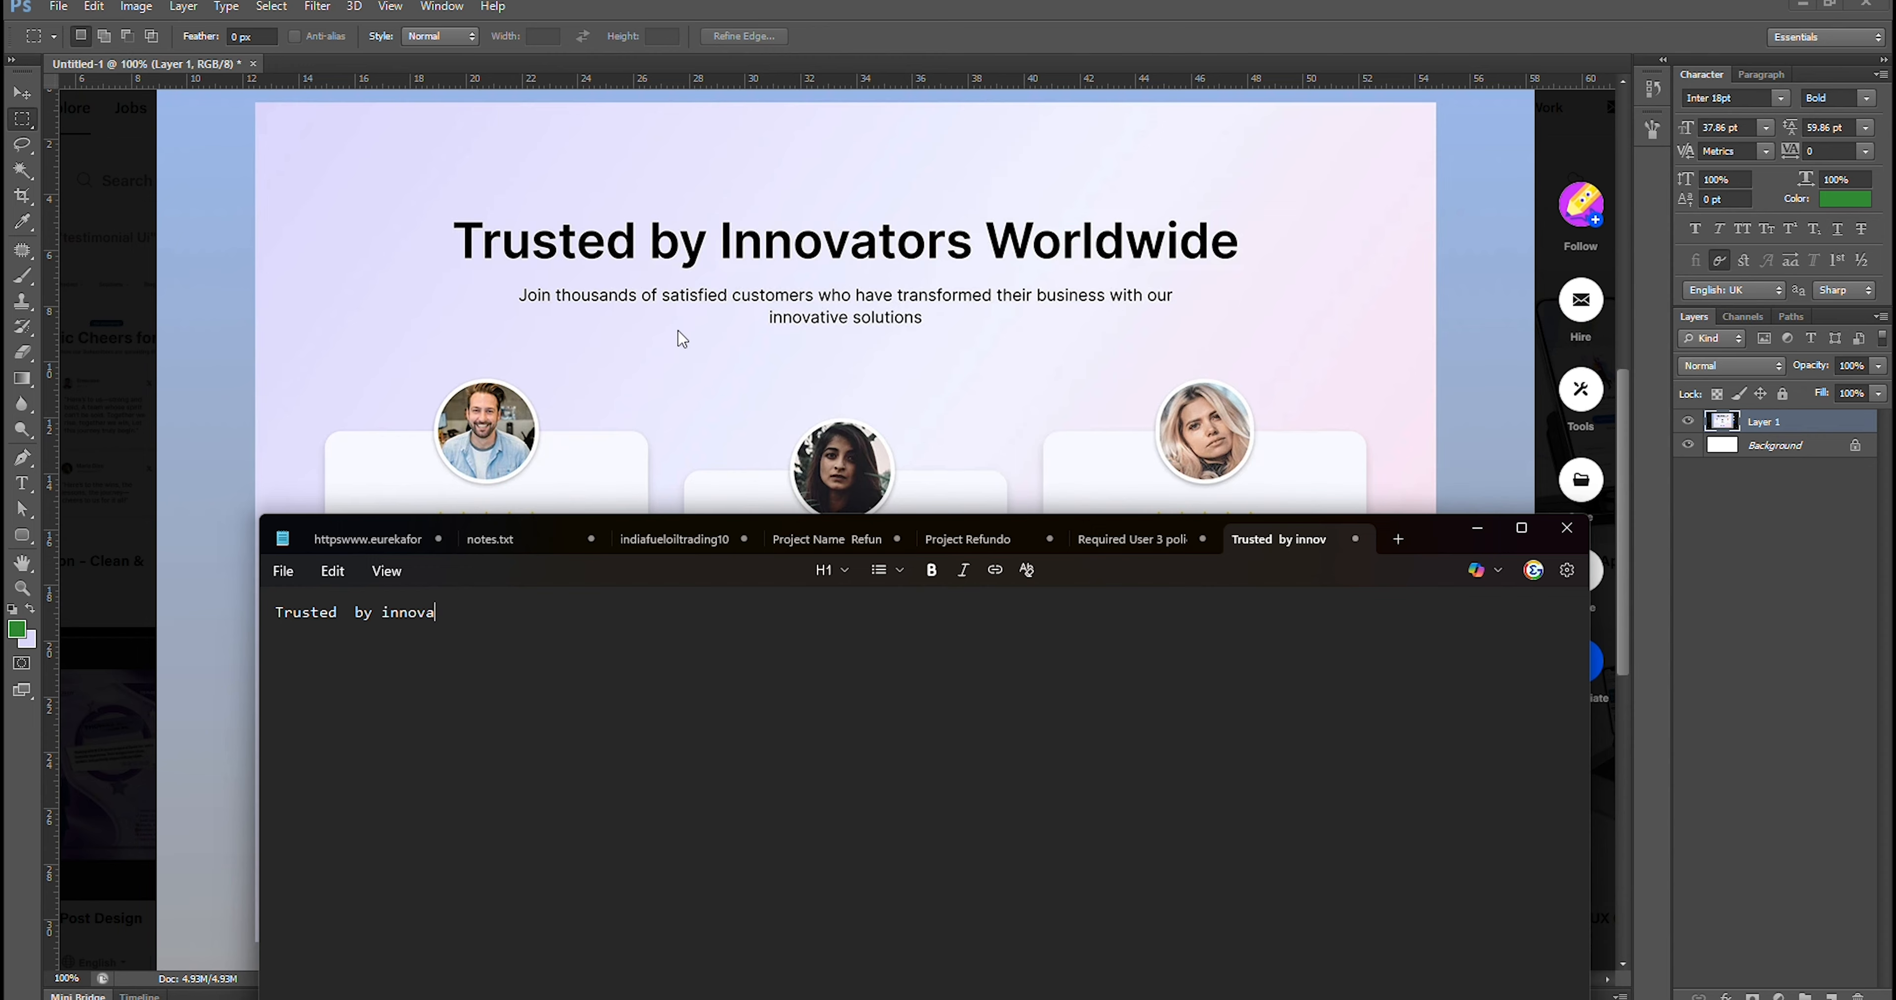
{"action": "type", "text": "novators Worldwide"}
Remove the extra space after "Trusted", copy the whole heading line and minimize Notepad
{"action": "key", "text": "ctrl+a"}
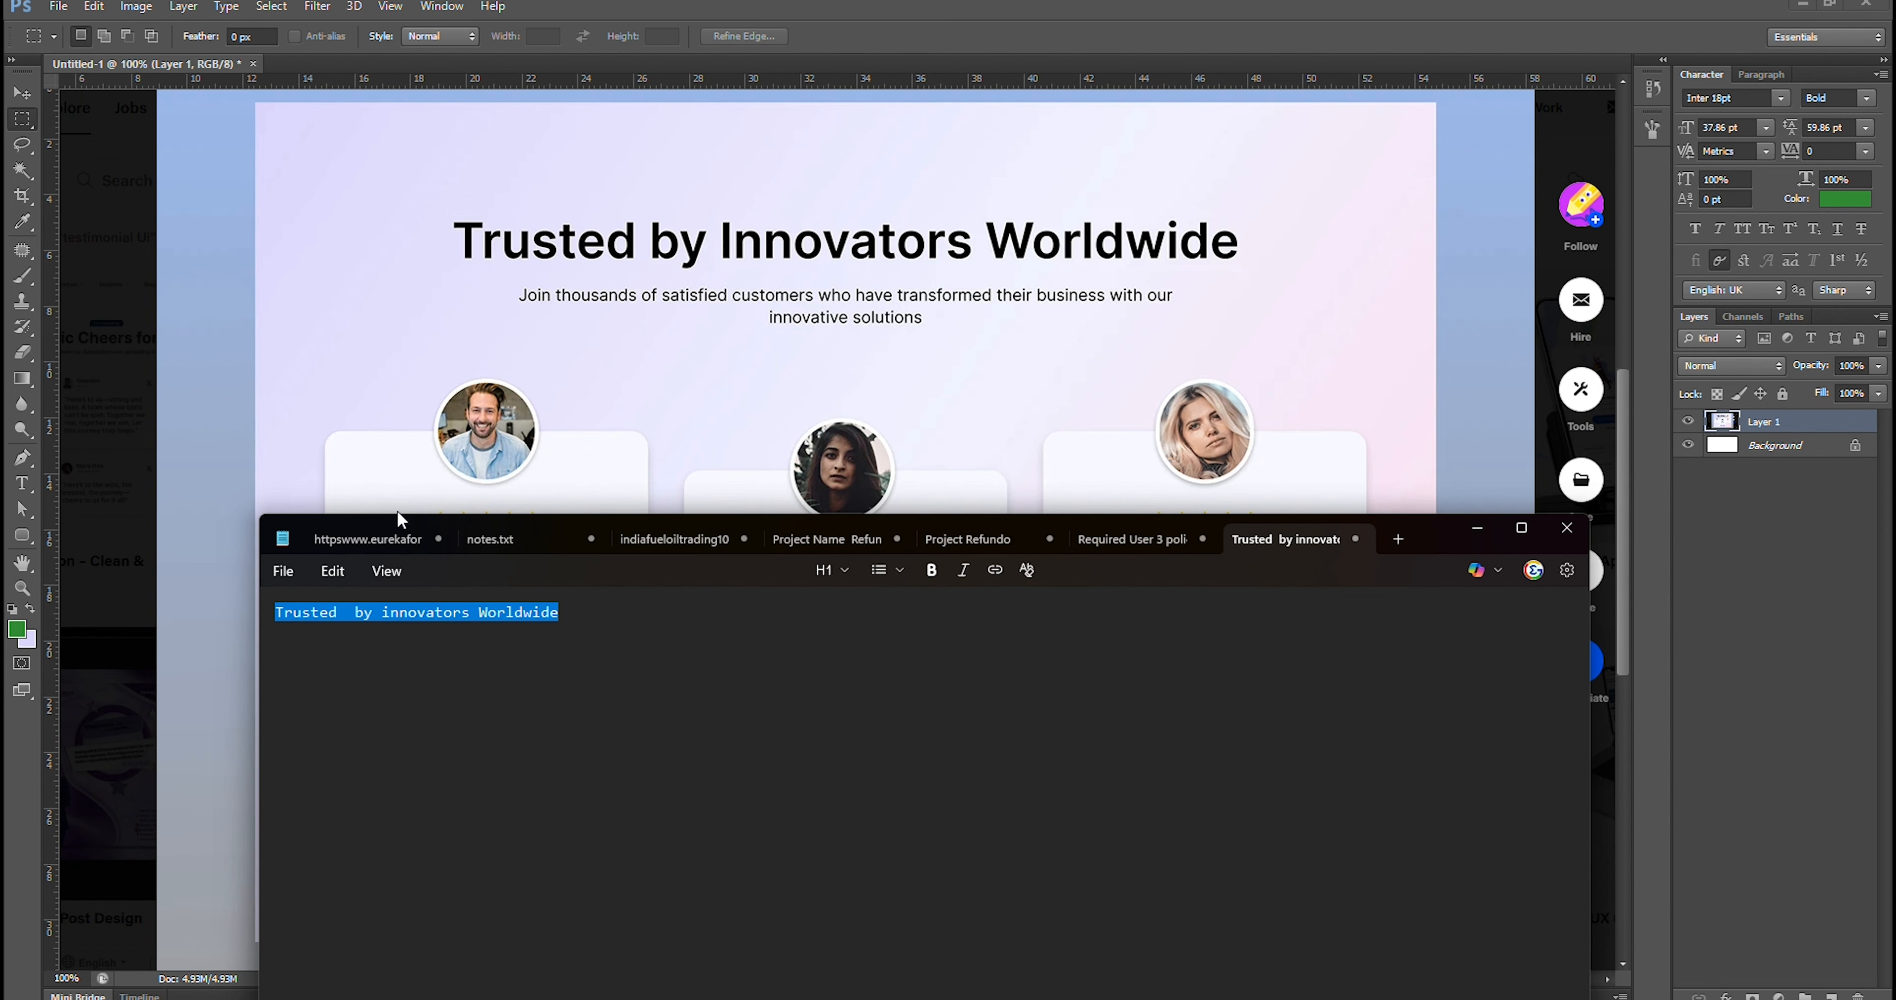
{"action": "left_click", "coordinate": [400, 613]}
{"action": "left_click", "coordinate": [353, 612]}
{"action": "key", "text": "BackSpace"}
{"action": "key", "text": "ctrl+a"}
{"action": "key", "text": "ctrl+c"}
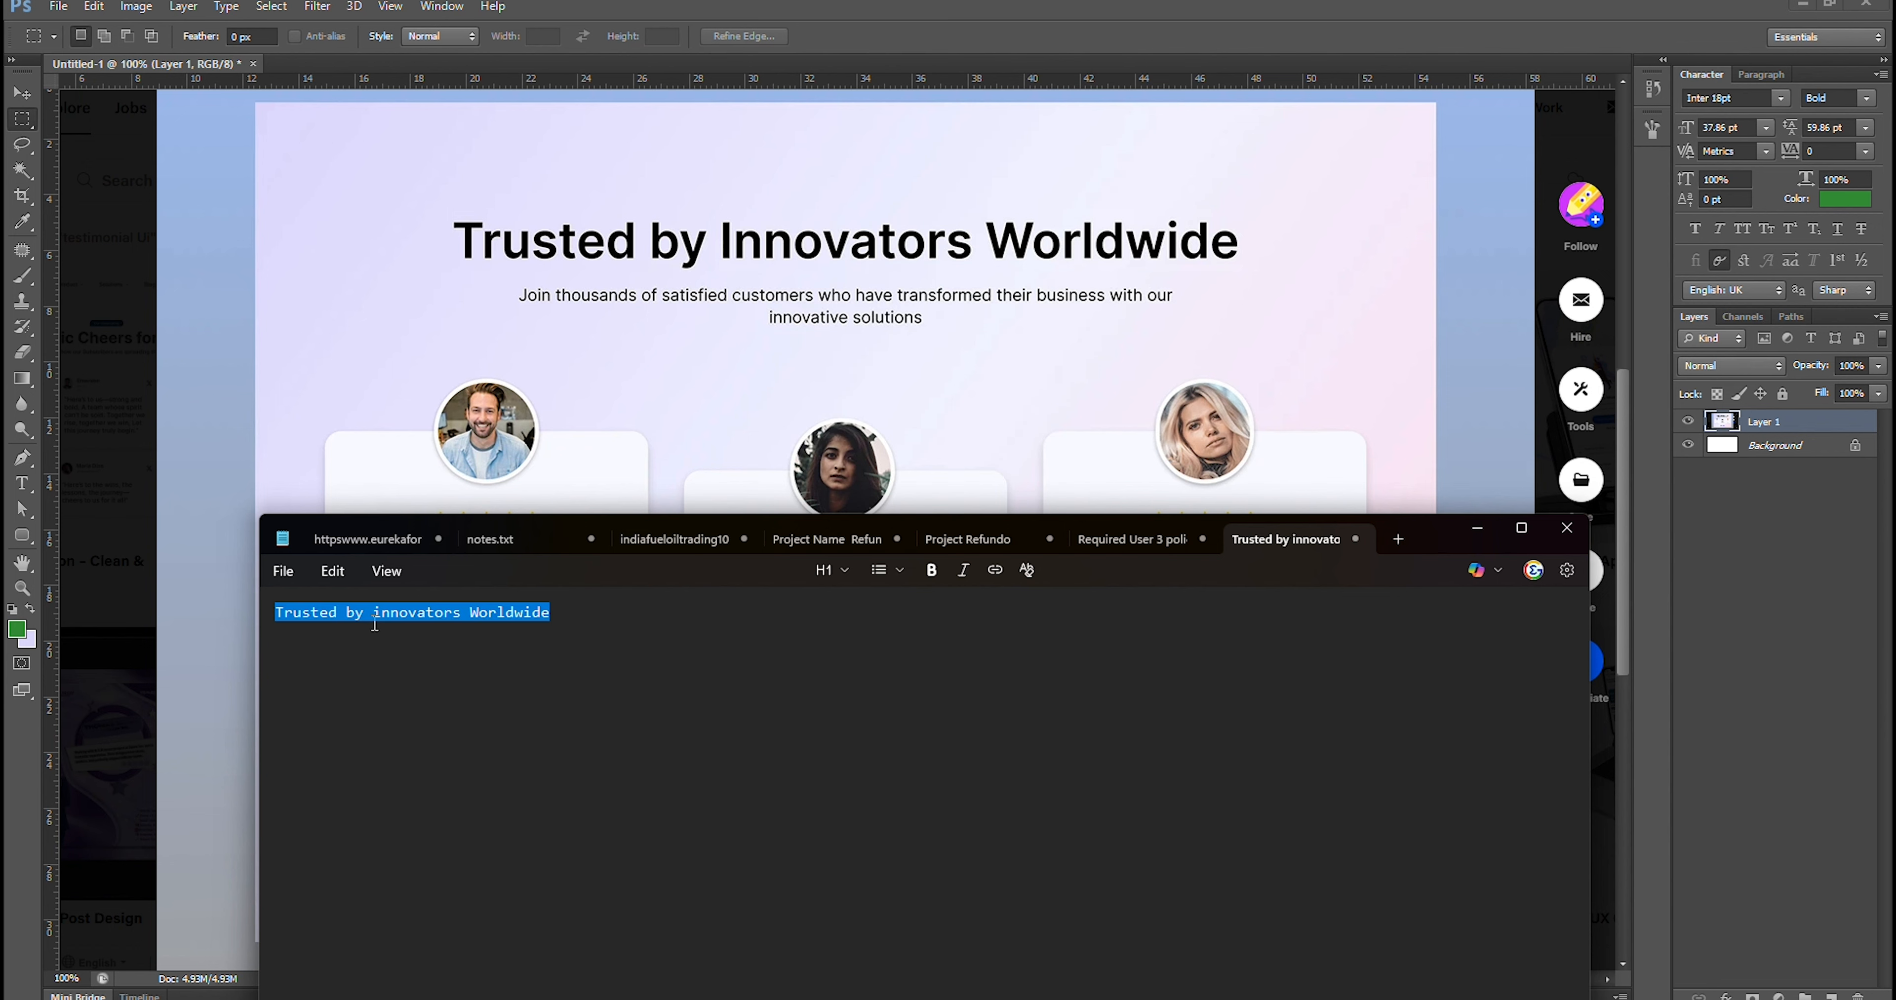
{"action": "left_click", "coordinate": [1477, 529]}
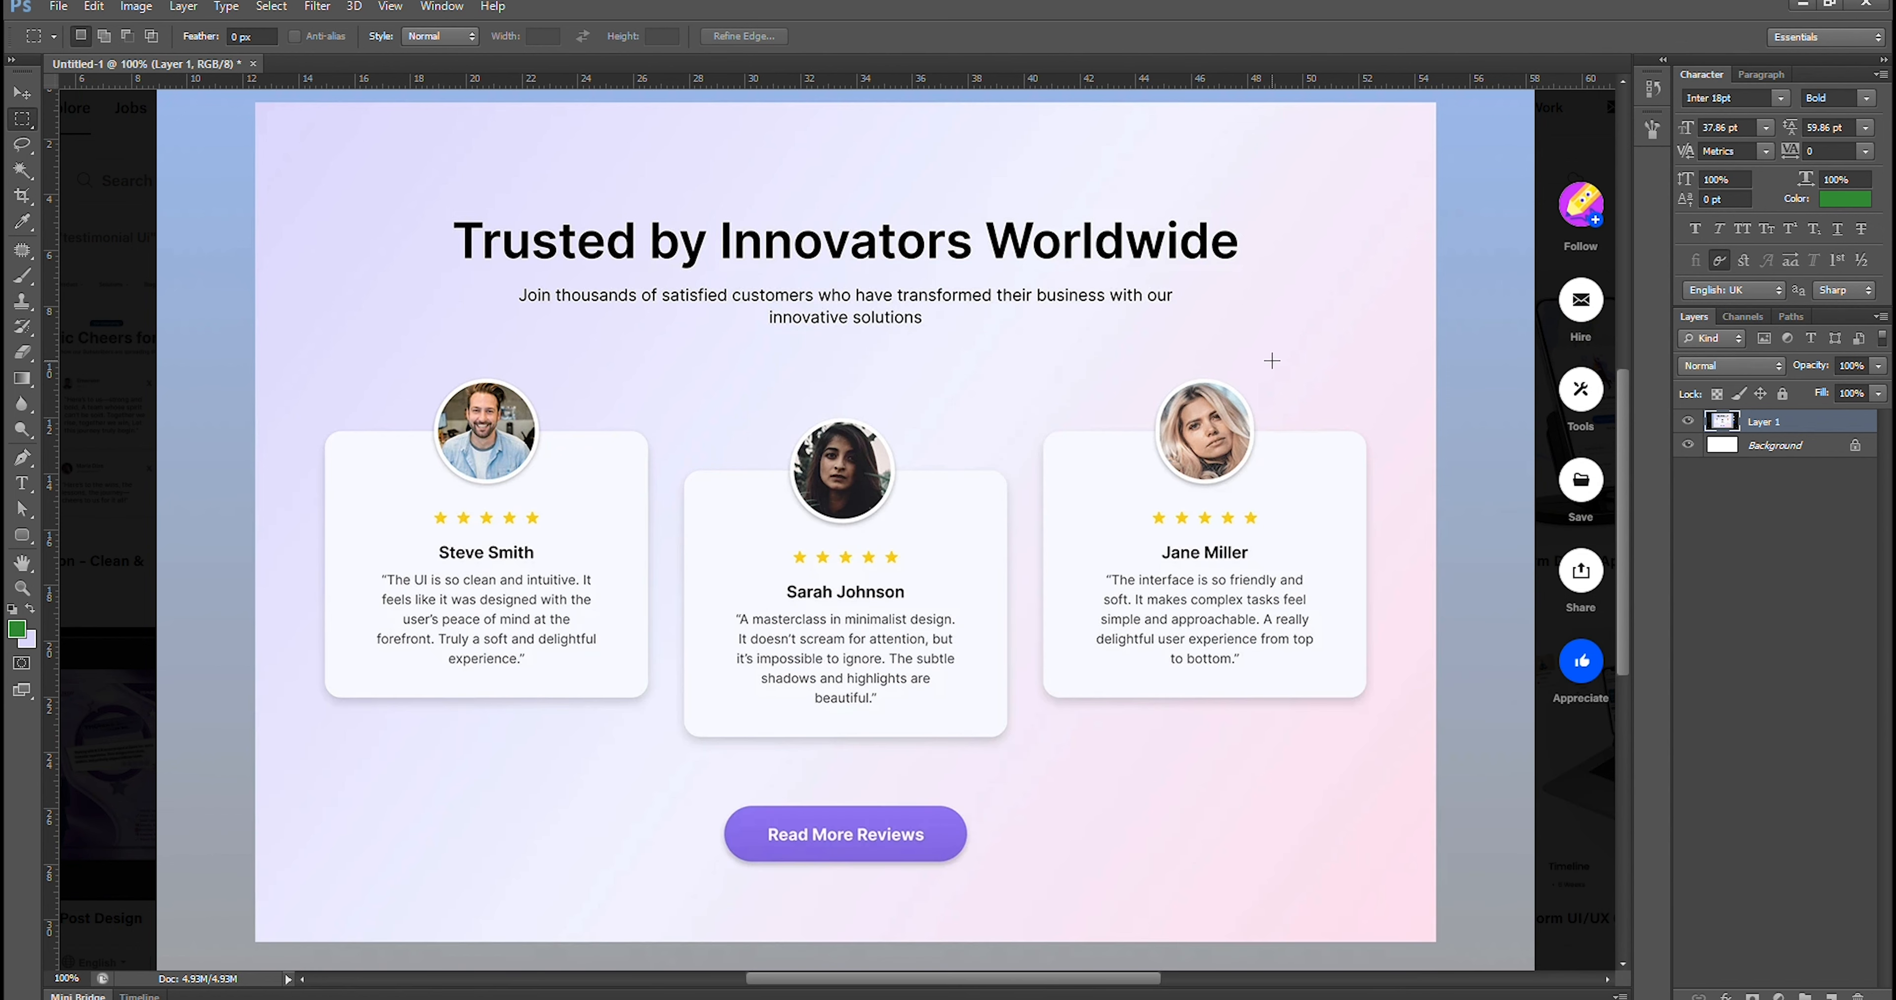
In Adobe XD, paste the copied heading as a text object in the upper middle of the artboard
{"action": "left_click", "coordinate": [1281, 999]}
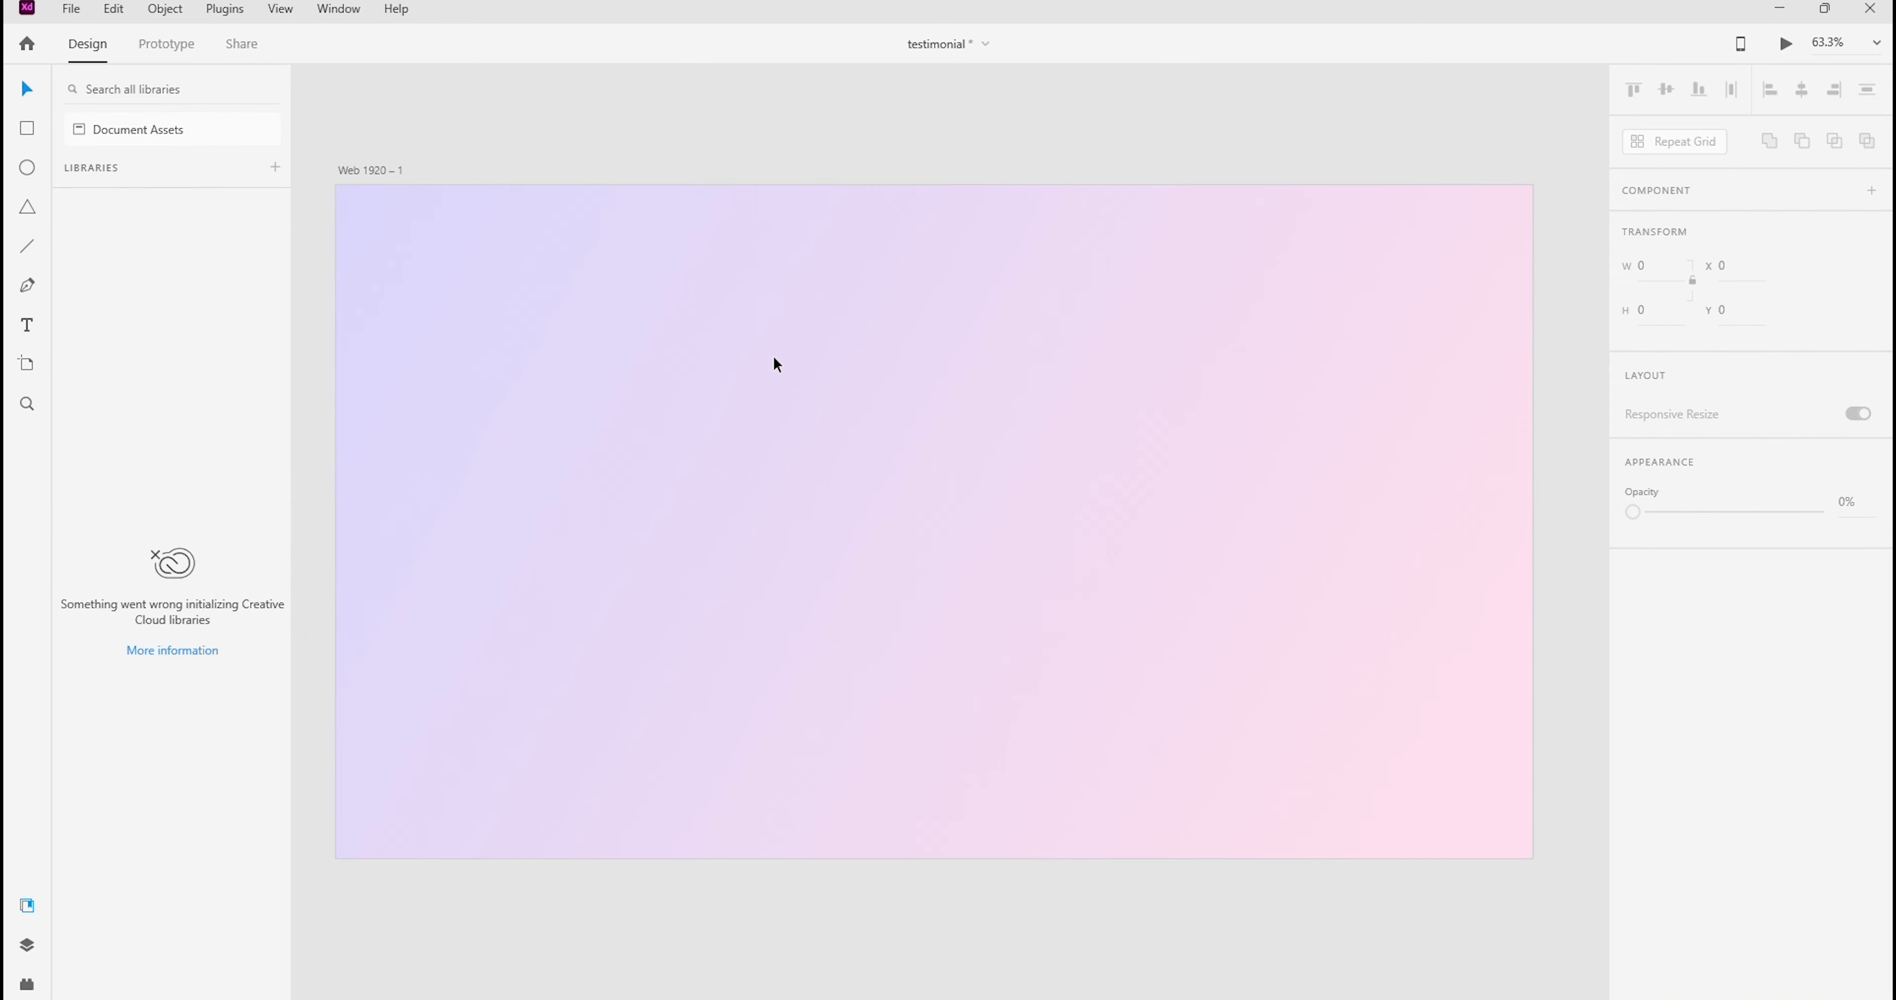
{"action": "key", "text": "t"}
{"action": "left_click", "coordinate": [764, 346]}
{"action": "key", "text": "ctrl+v"}
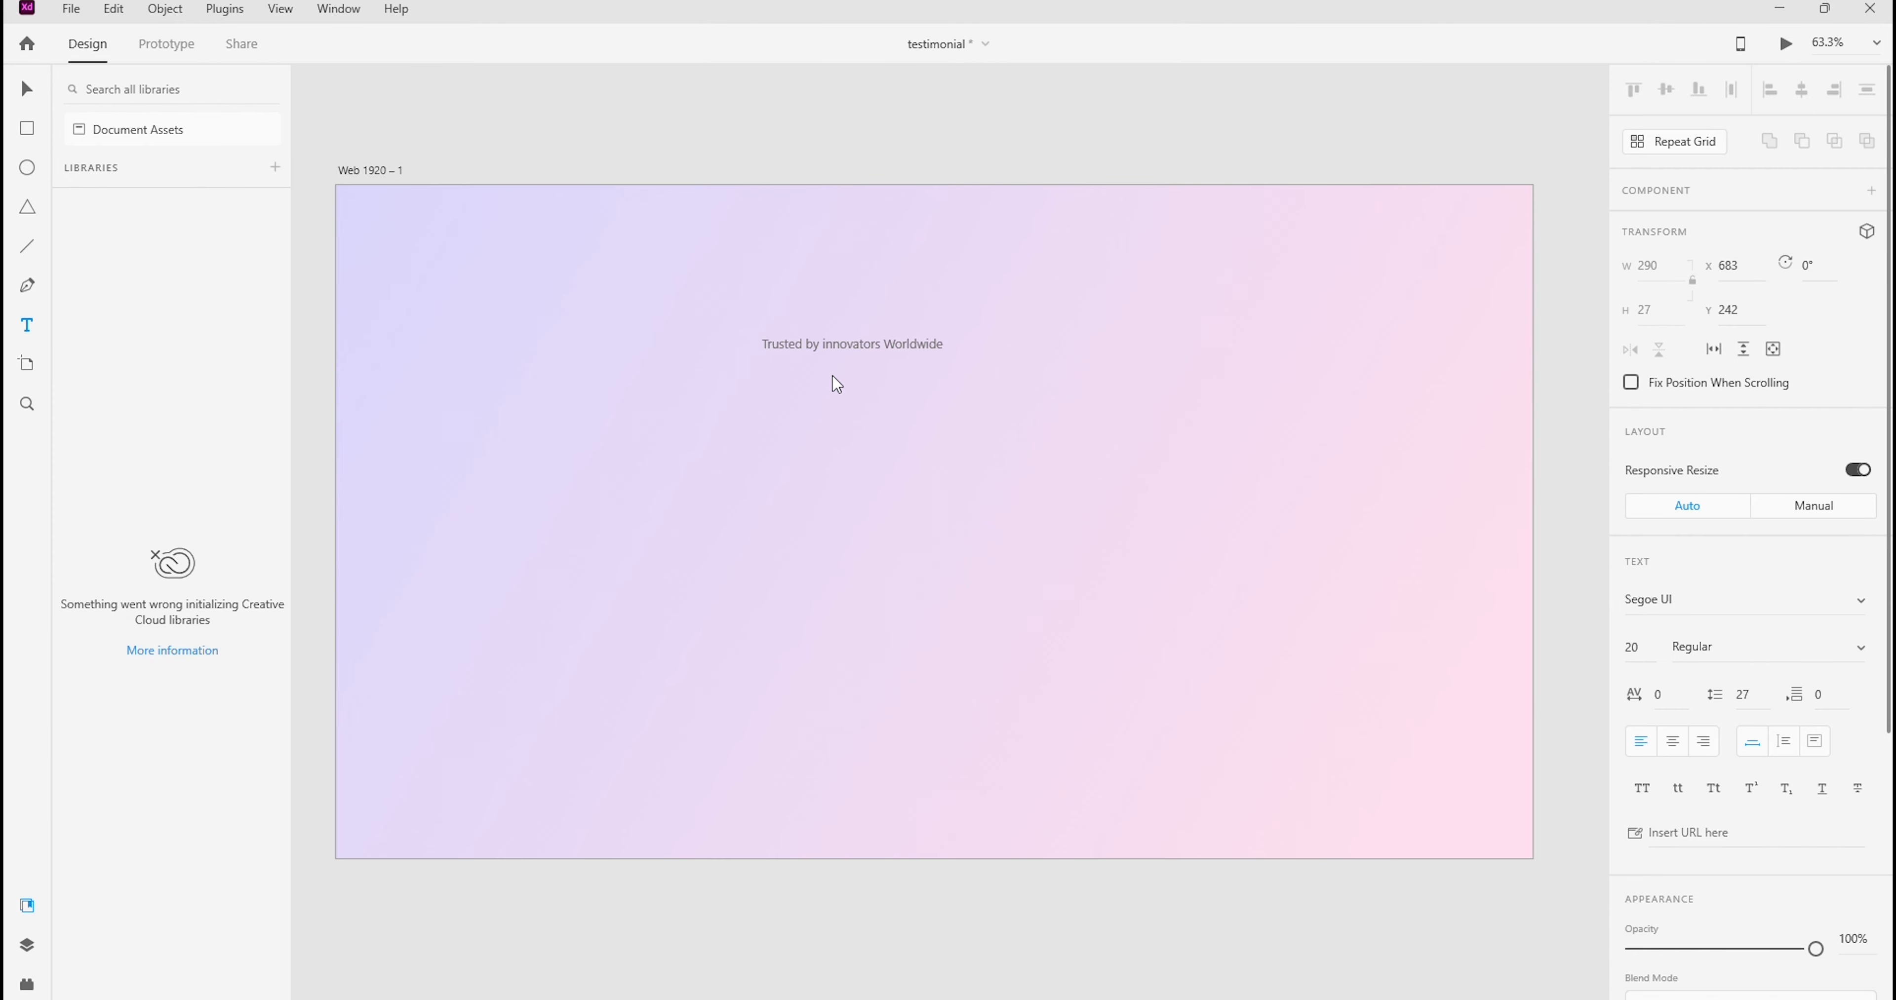
{"action": "left_click", "coordinate": [1020, 375]}
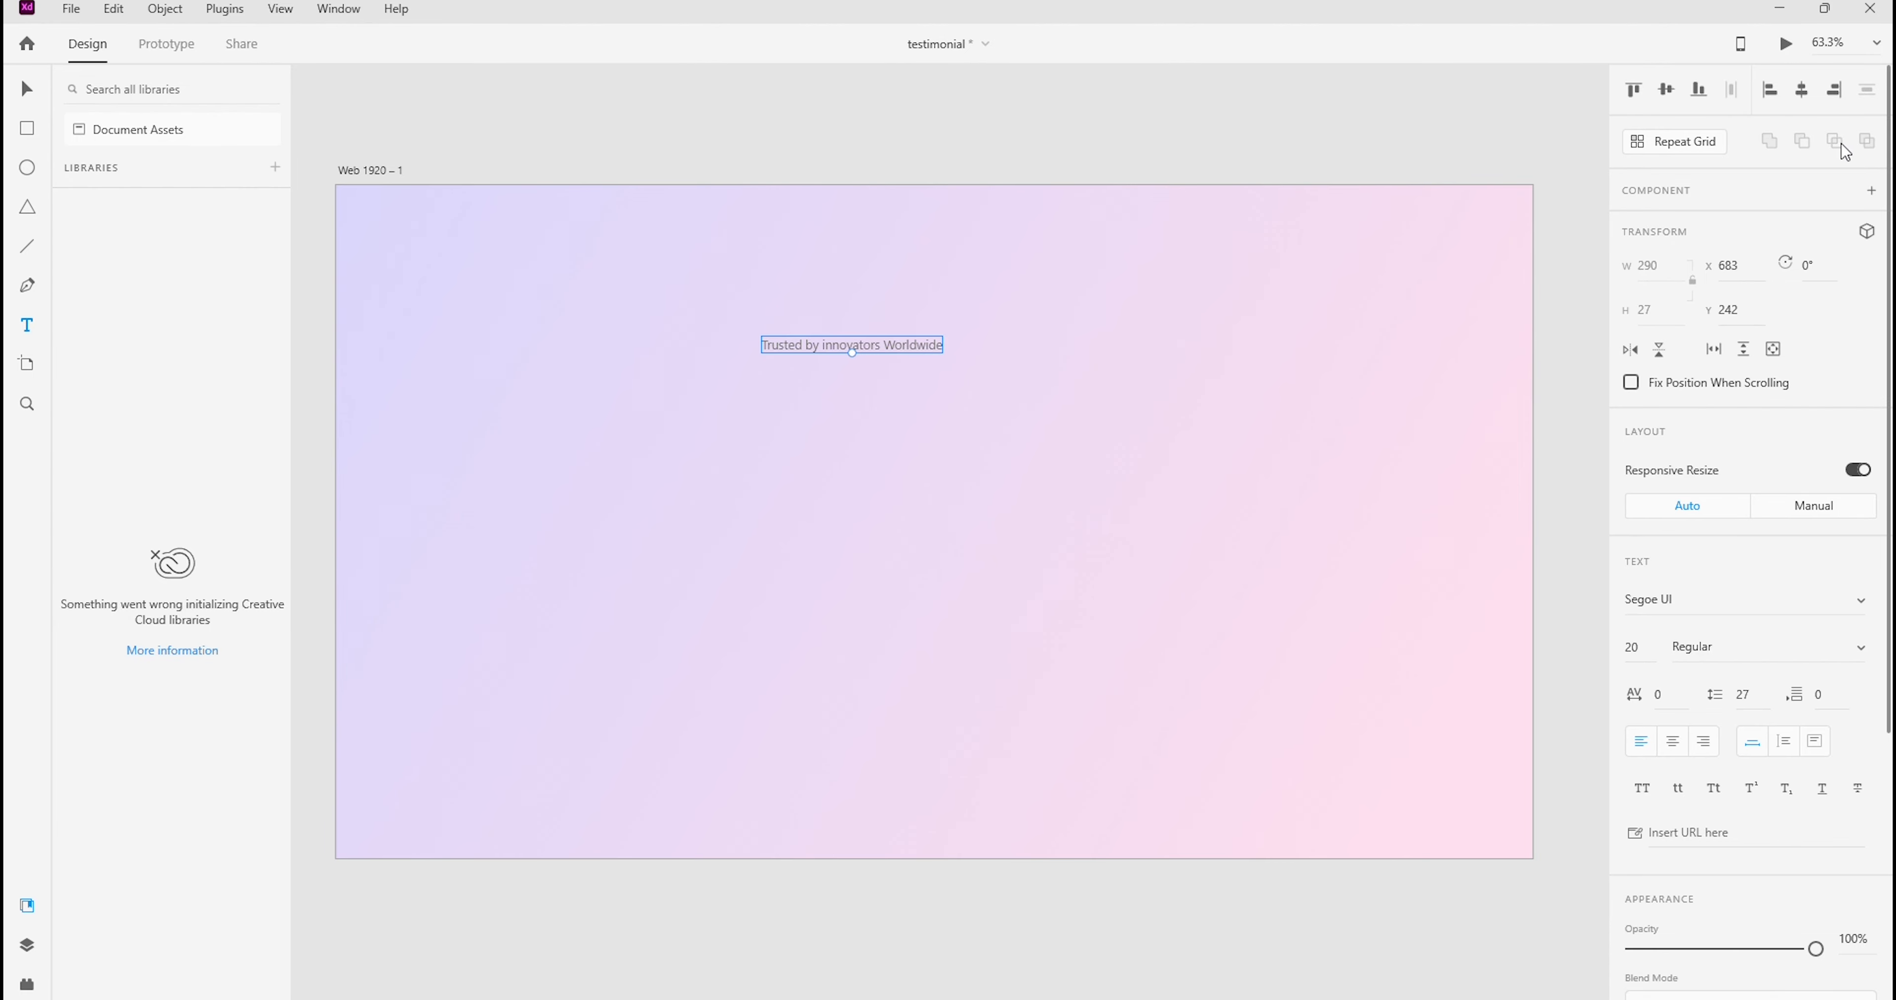
Move the heading text up and to the right on the artboard
{"action": "left_click", "coordinate": [1877, 43]}
{"action": "left_click", "coordinate": [1796, 166]}
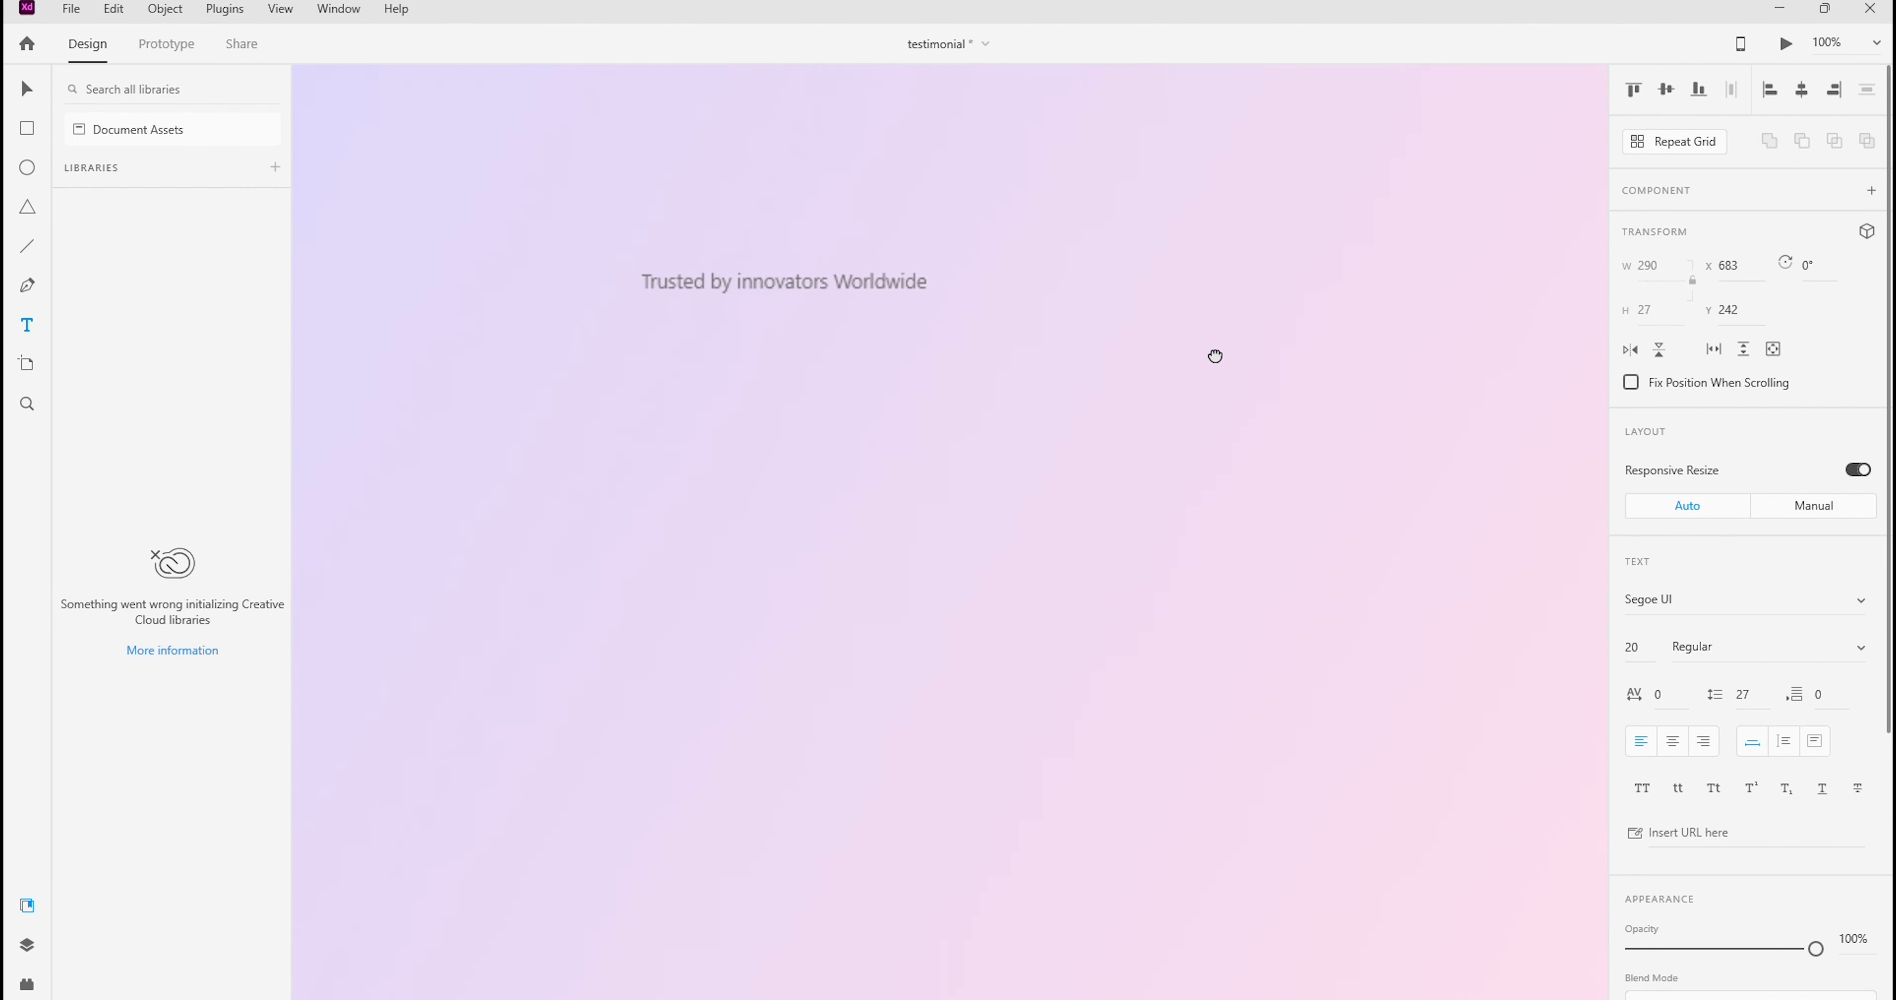
{"action": "left_click_drag", "start_coordinate": [1215, 356], "coordinate": [1220, 391]}
{"action": "left_click", "coordinate": [27, 91]}
{"action": "left_click_drag", "start_coordinate": [696, 345], "coordinate": [798, 266]}
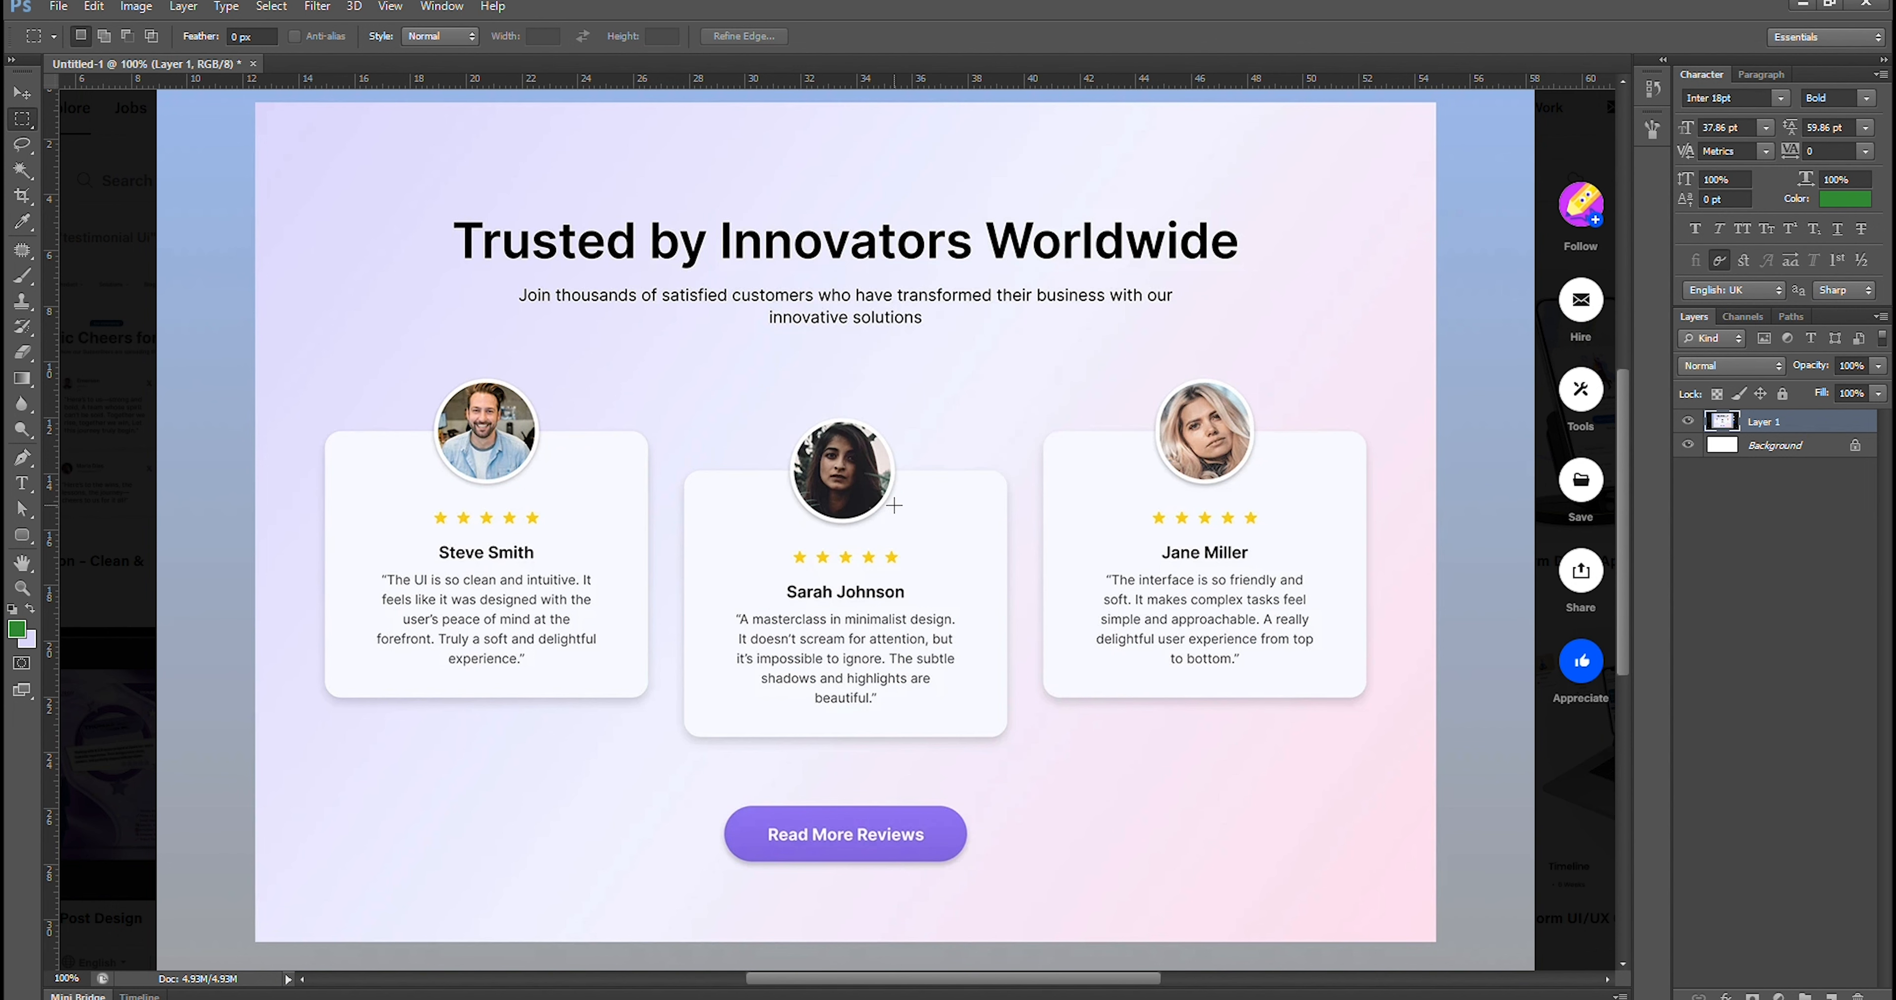
In Photoshop, examine the mockup's heading and subtitle as the reference for the text styling
{"action": "right_click", "coordinate": [887, 487]}
{"action": "right_click", "coordinate": [730, 342]}
{"action": "right_click", "coordinate": [587, 325]}
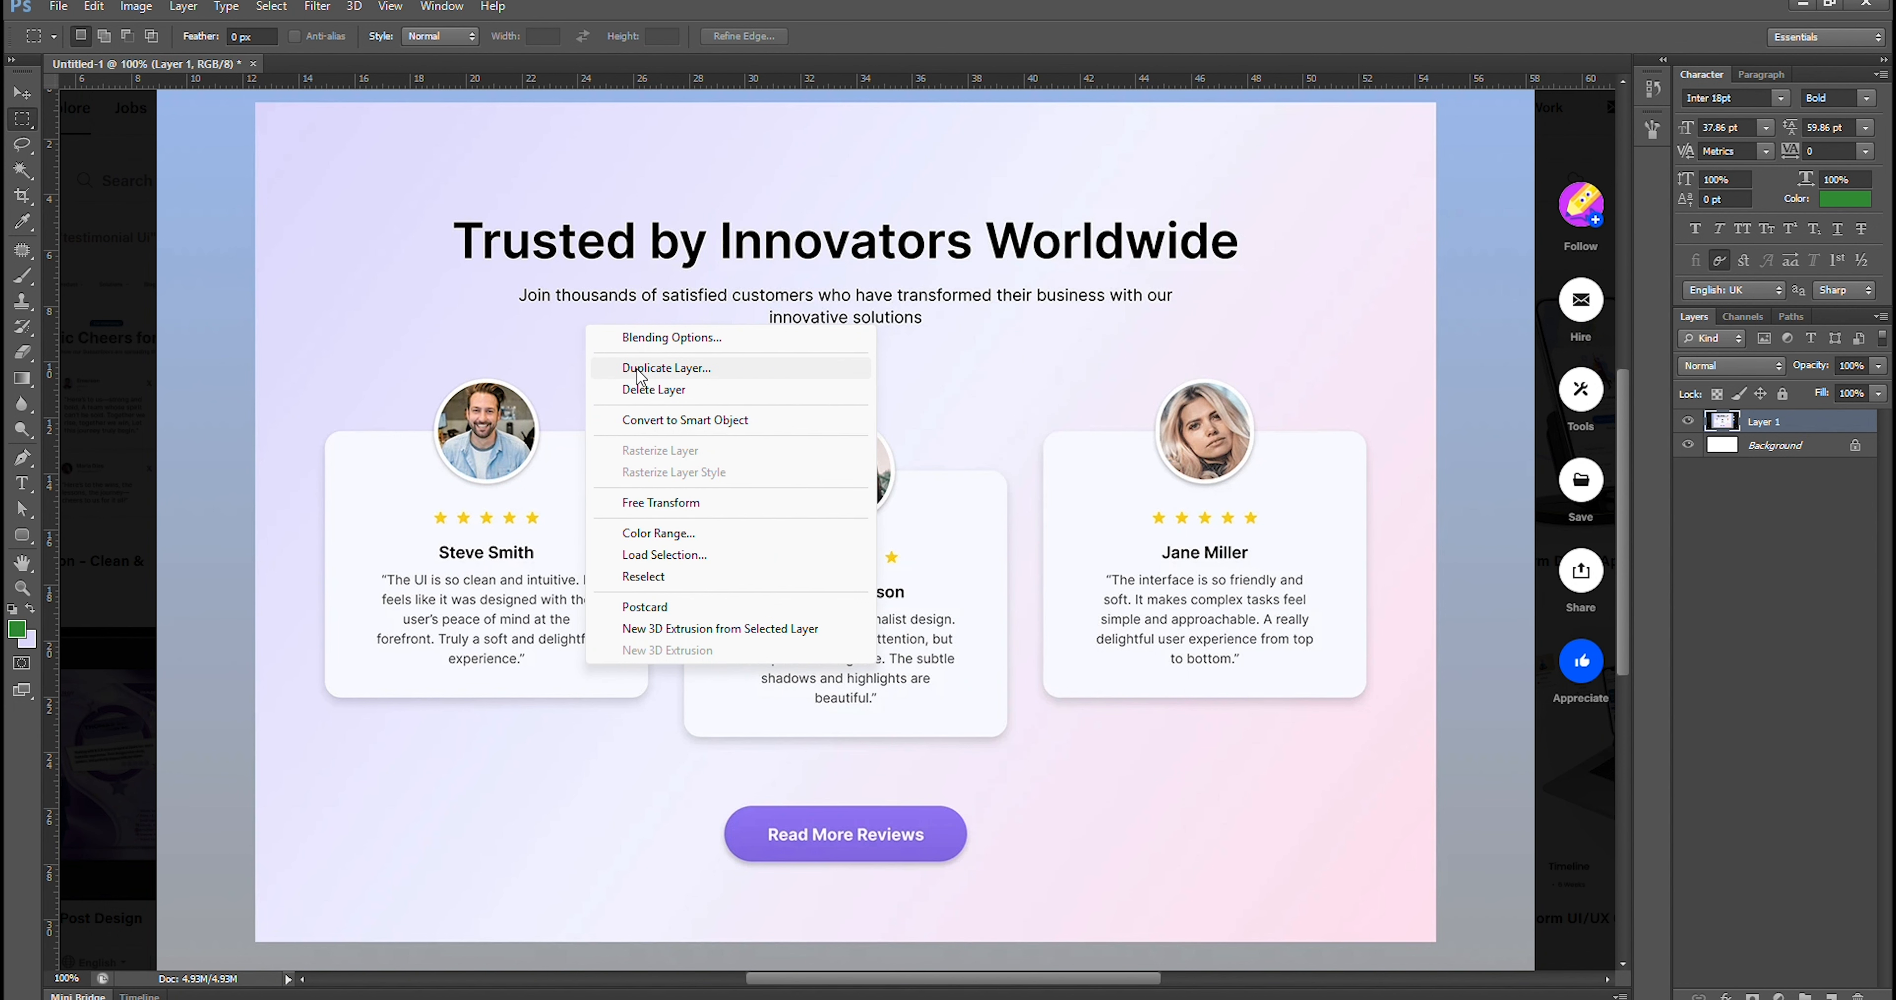
{"action": "right_click", "coordinate": [444, 333]}
{"action": "left_click", "coordinate": [21, 92]}
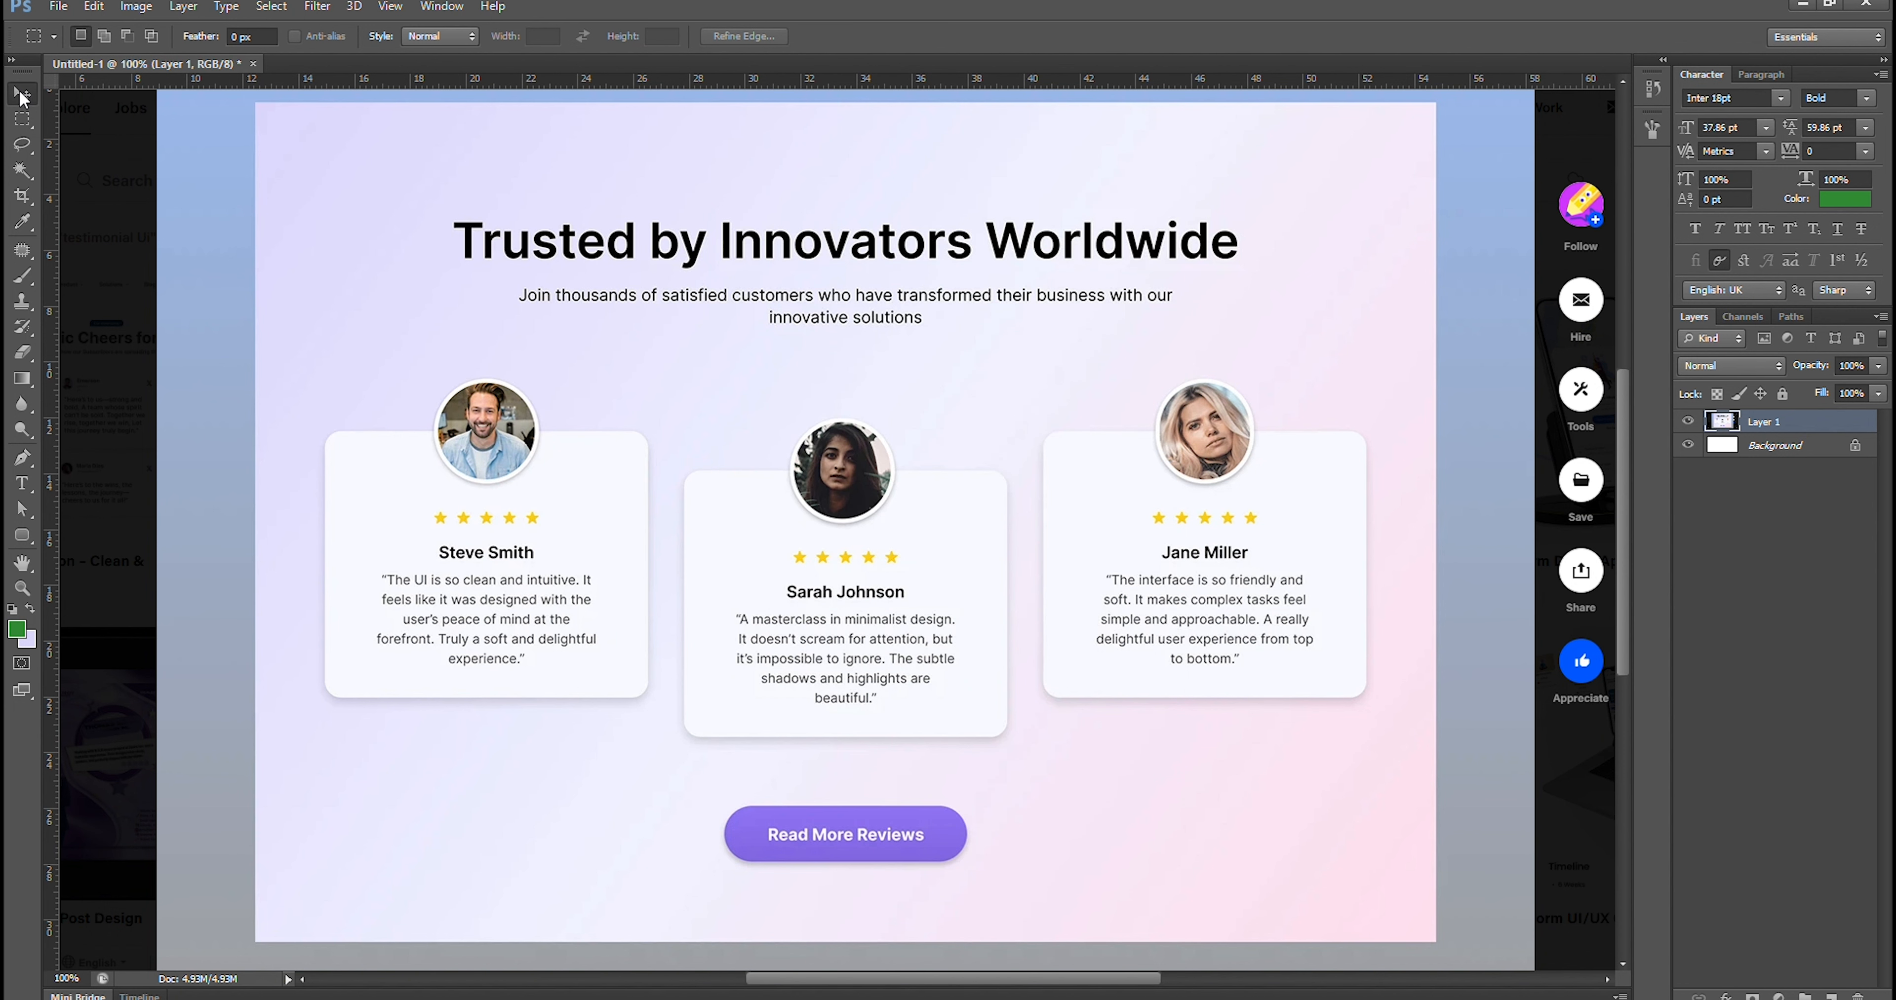
{"action": "right_click", "coordinate": [680, 276]}
{"action": "right_click", "coordinate": [573, 270]}
{"action": "left_click", "coordinate": [513, 315]}
{"action": "right_click", "coordinate": [510, 308]}
{"action": "left_click", "coordinate": [550, 341]}
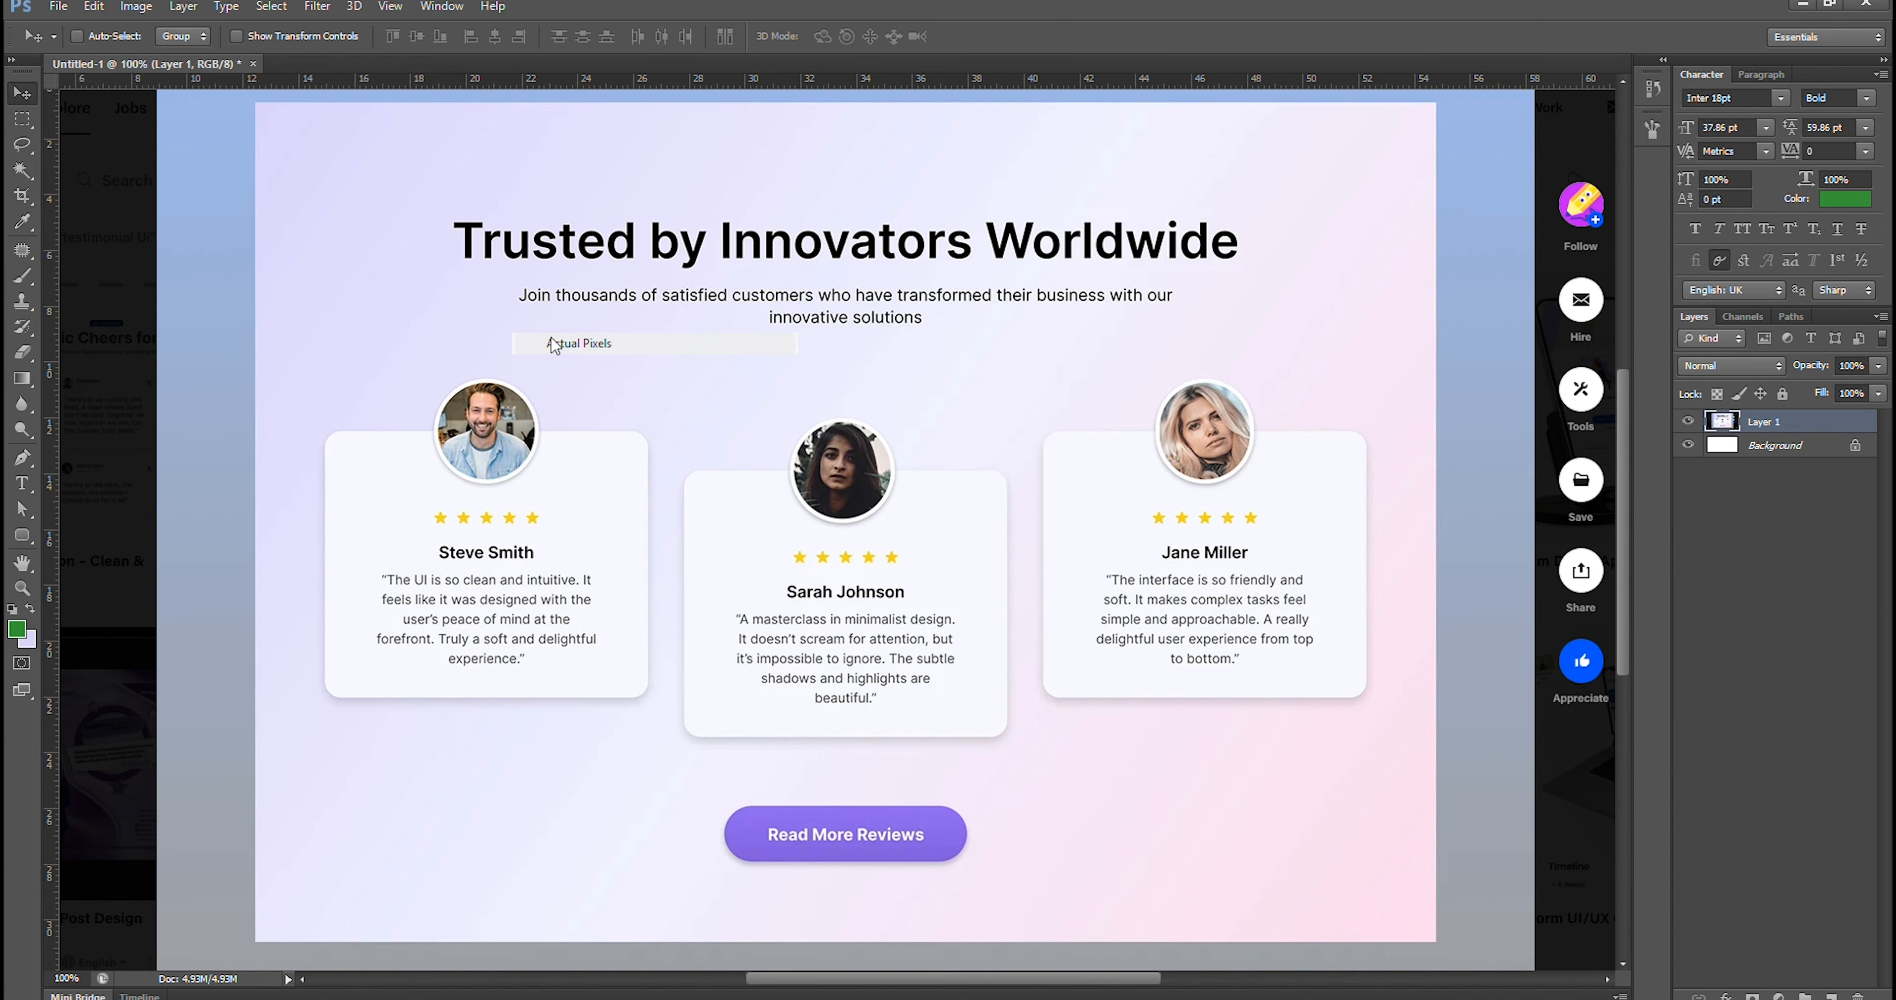
{"action": "left_click_drag", "start_coordinate": [801, 363], "coordinate": [811, 428]}
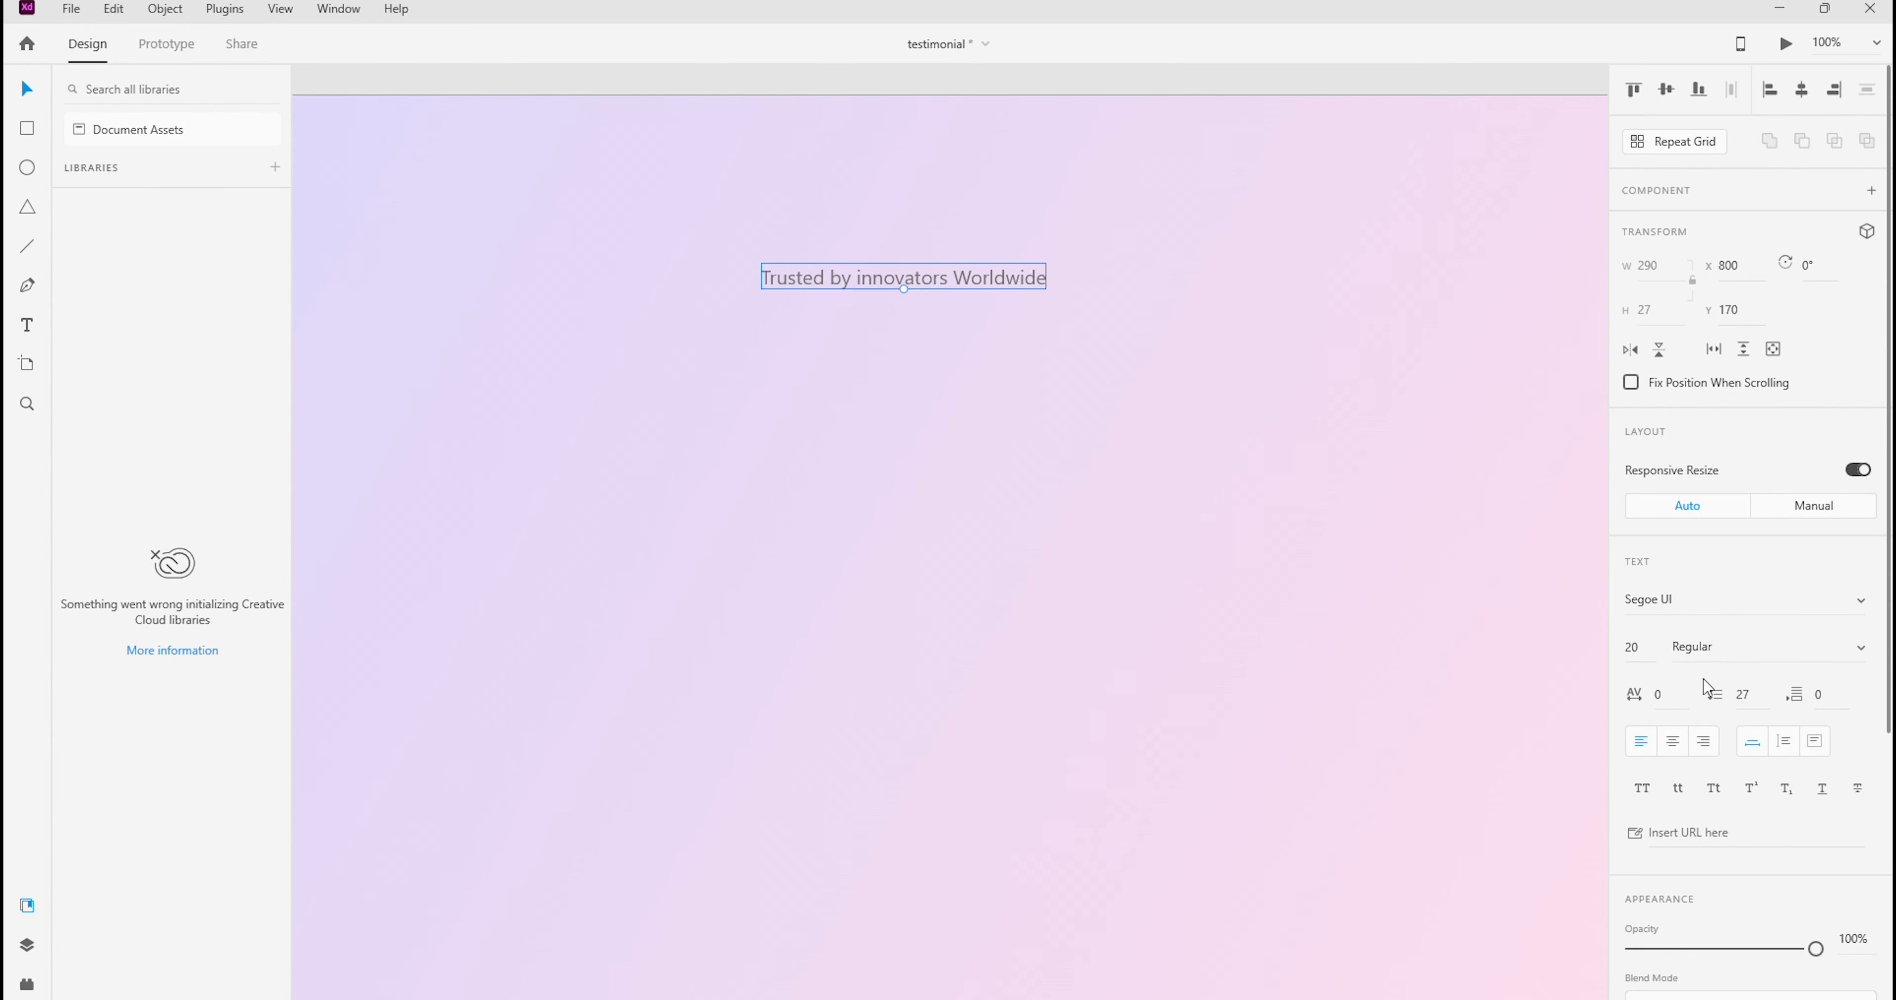
In Adobe XD, set the heading's fill color to black, #000000
{"action": "scroll", "coordinate": [1700, 691], "scroll_direction": "down", "scroll_amount": 5}
{"action": "left_click", "coordinate": [1672, 676]}
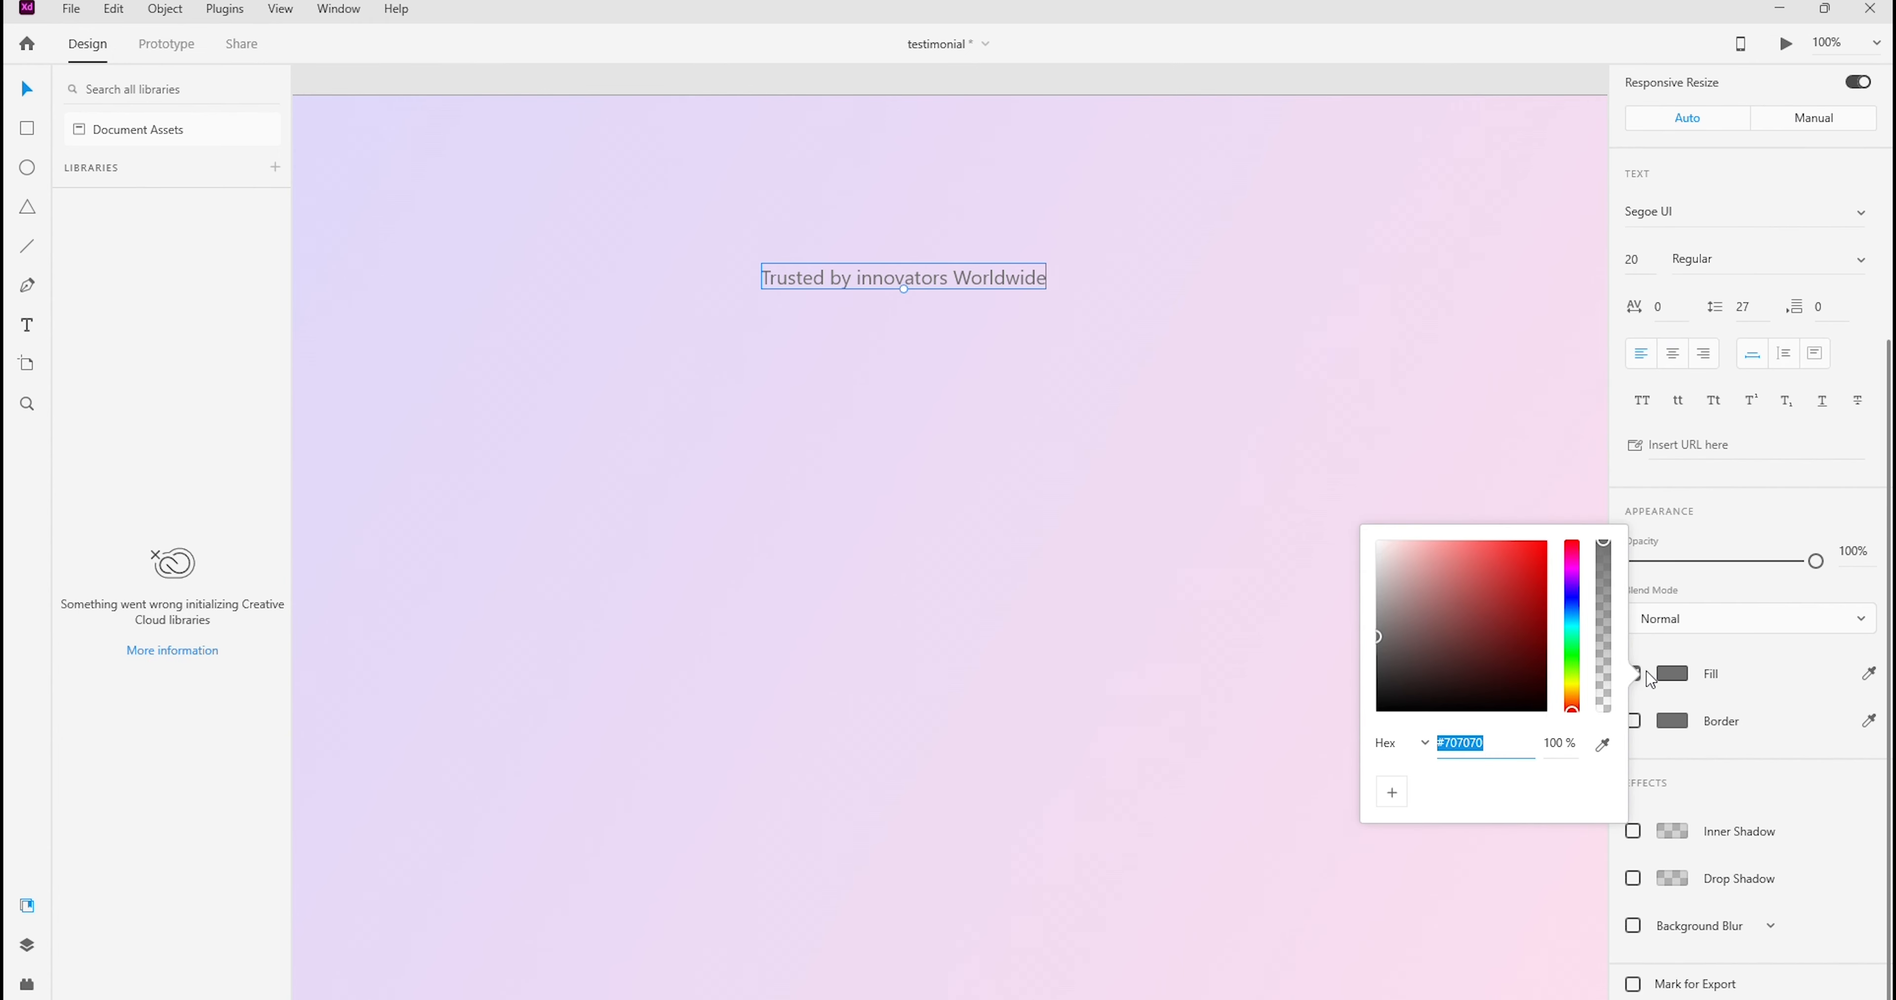
{"action": "left_click_drag", "start_coordinate": [1448, 674], "coordinate": [1377, 712]}
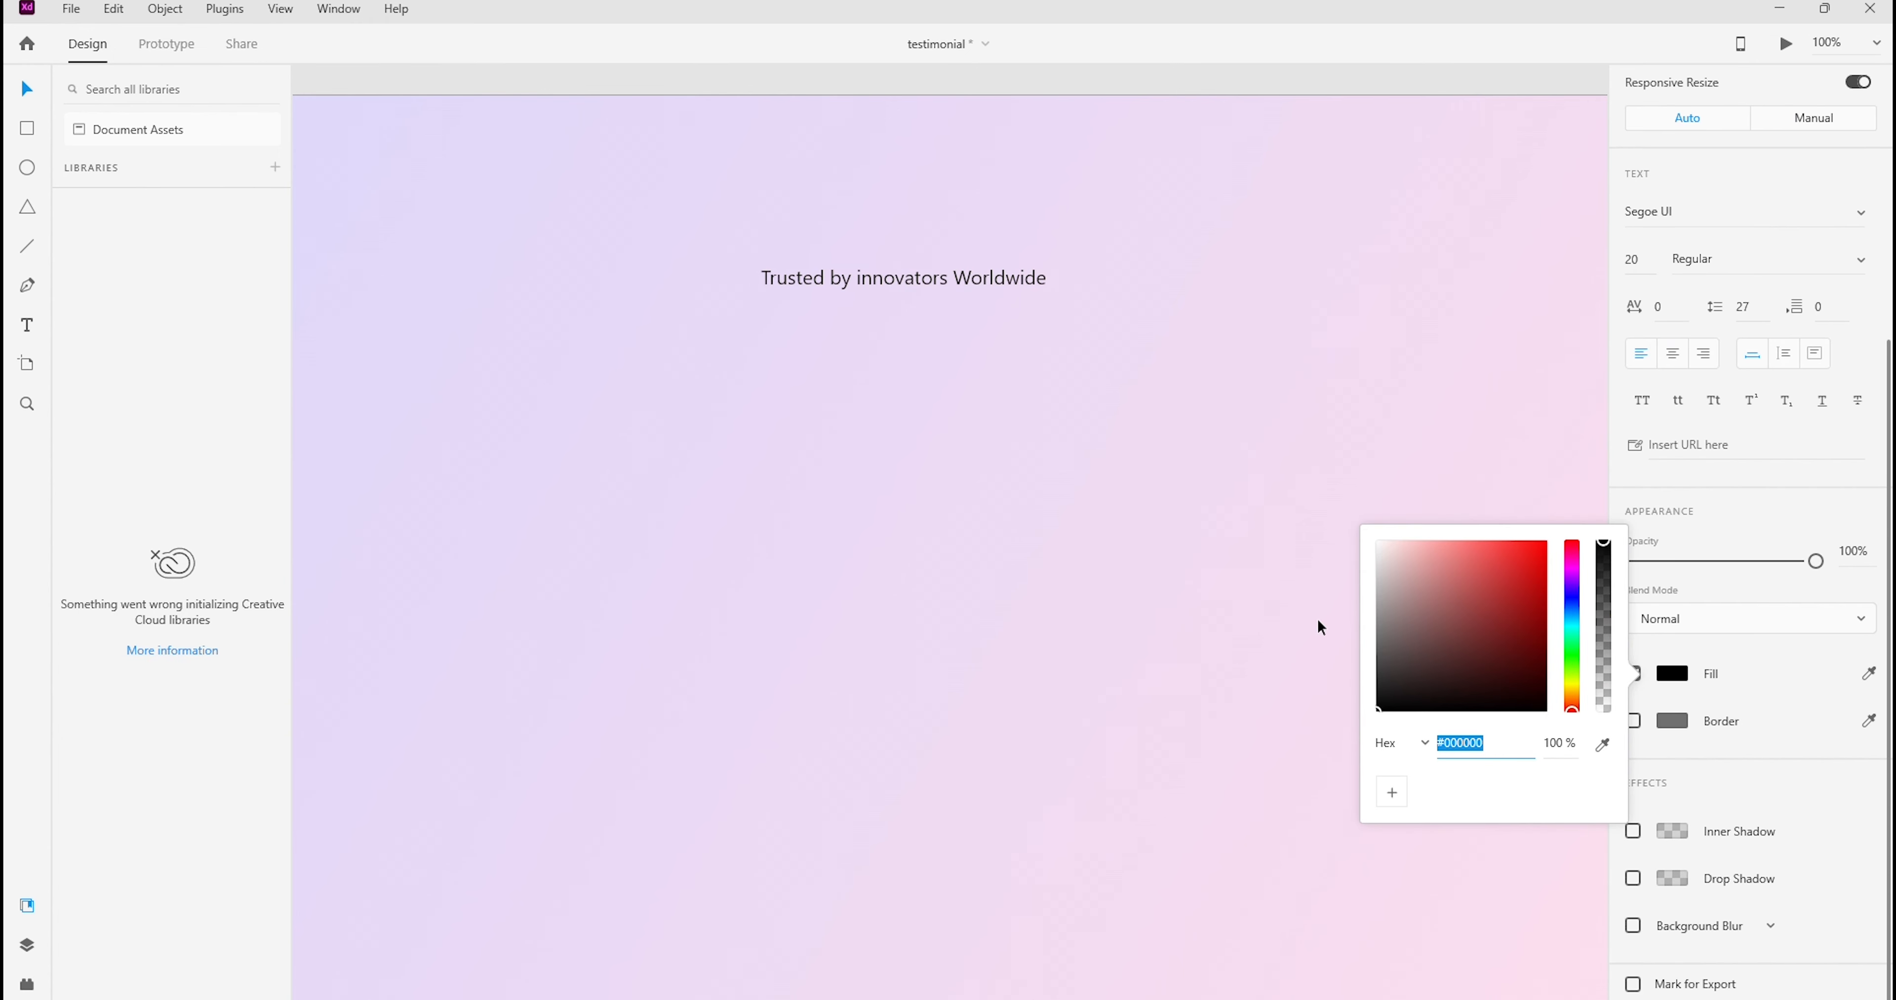
Set the heading's font to Poppins with the Bold weight
{"action": "left_click", "coordinate": [1659, 211]}
{"action": "type", "text": "Poppins"}
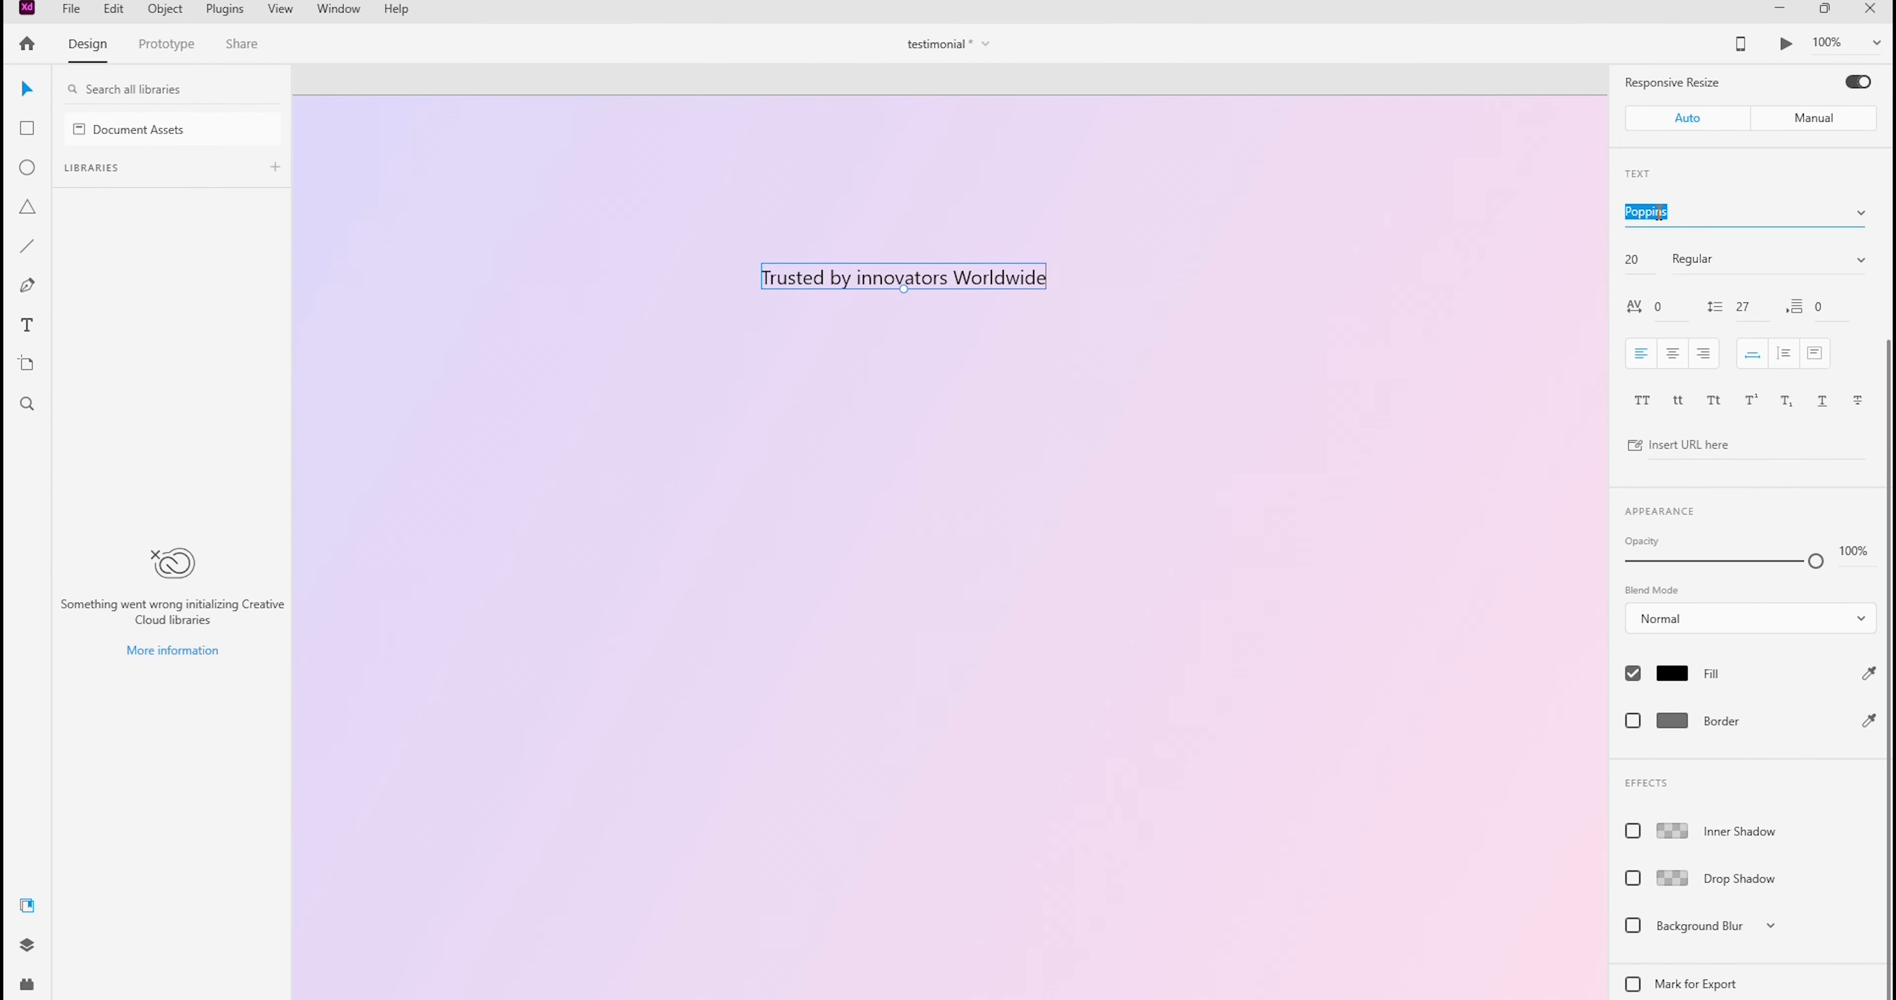
{"action": "key", "text": "Return"}
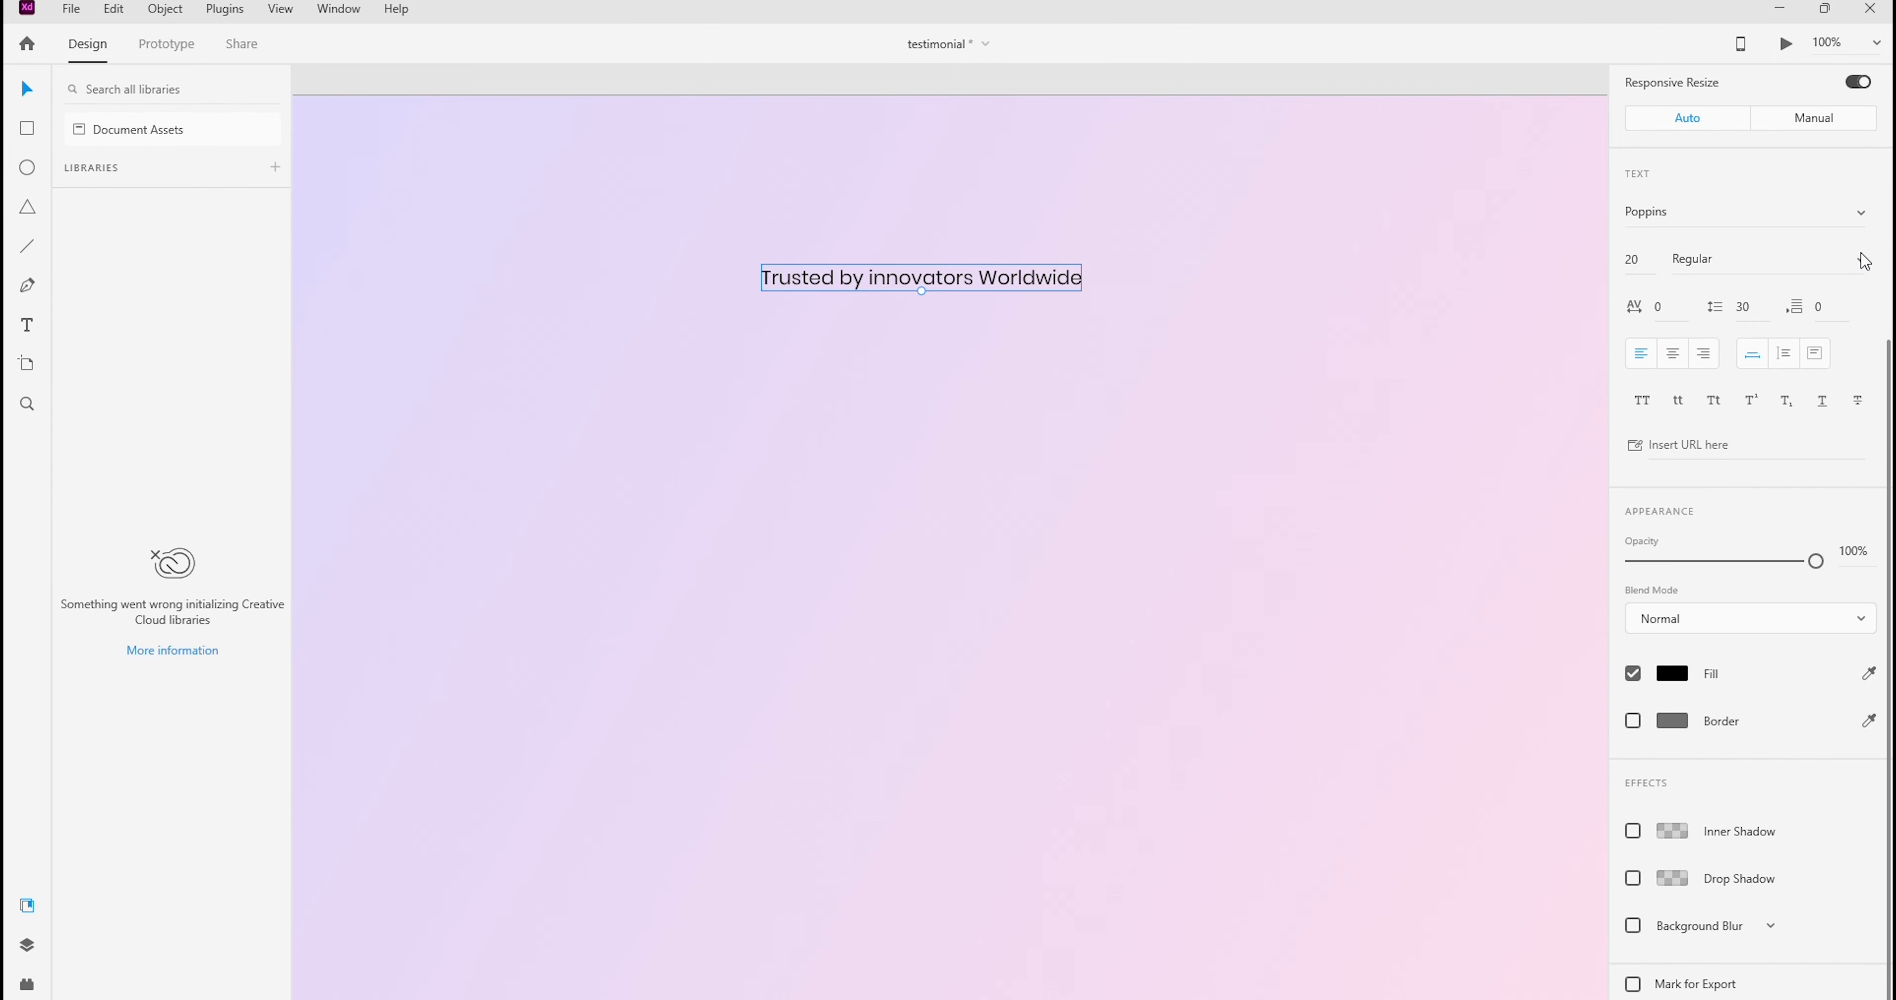
{"action": "left_click", "coordinate": [1861, 260]}
{"action": "scroll", "coordinate": [1741, 444], "scroll_direction": "down", "scroll_amount": 1}
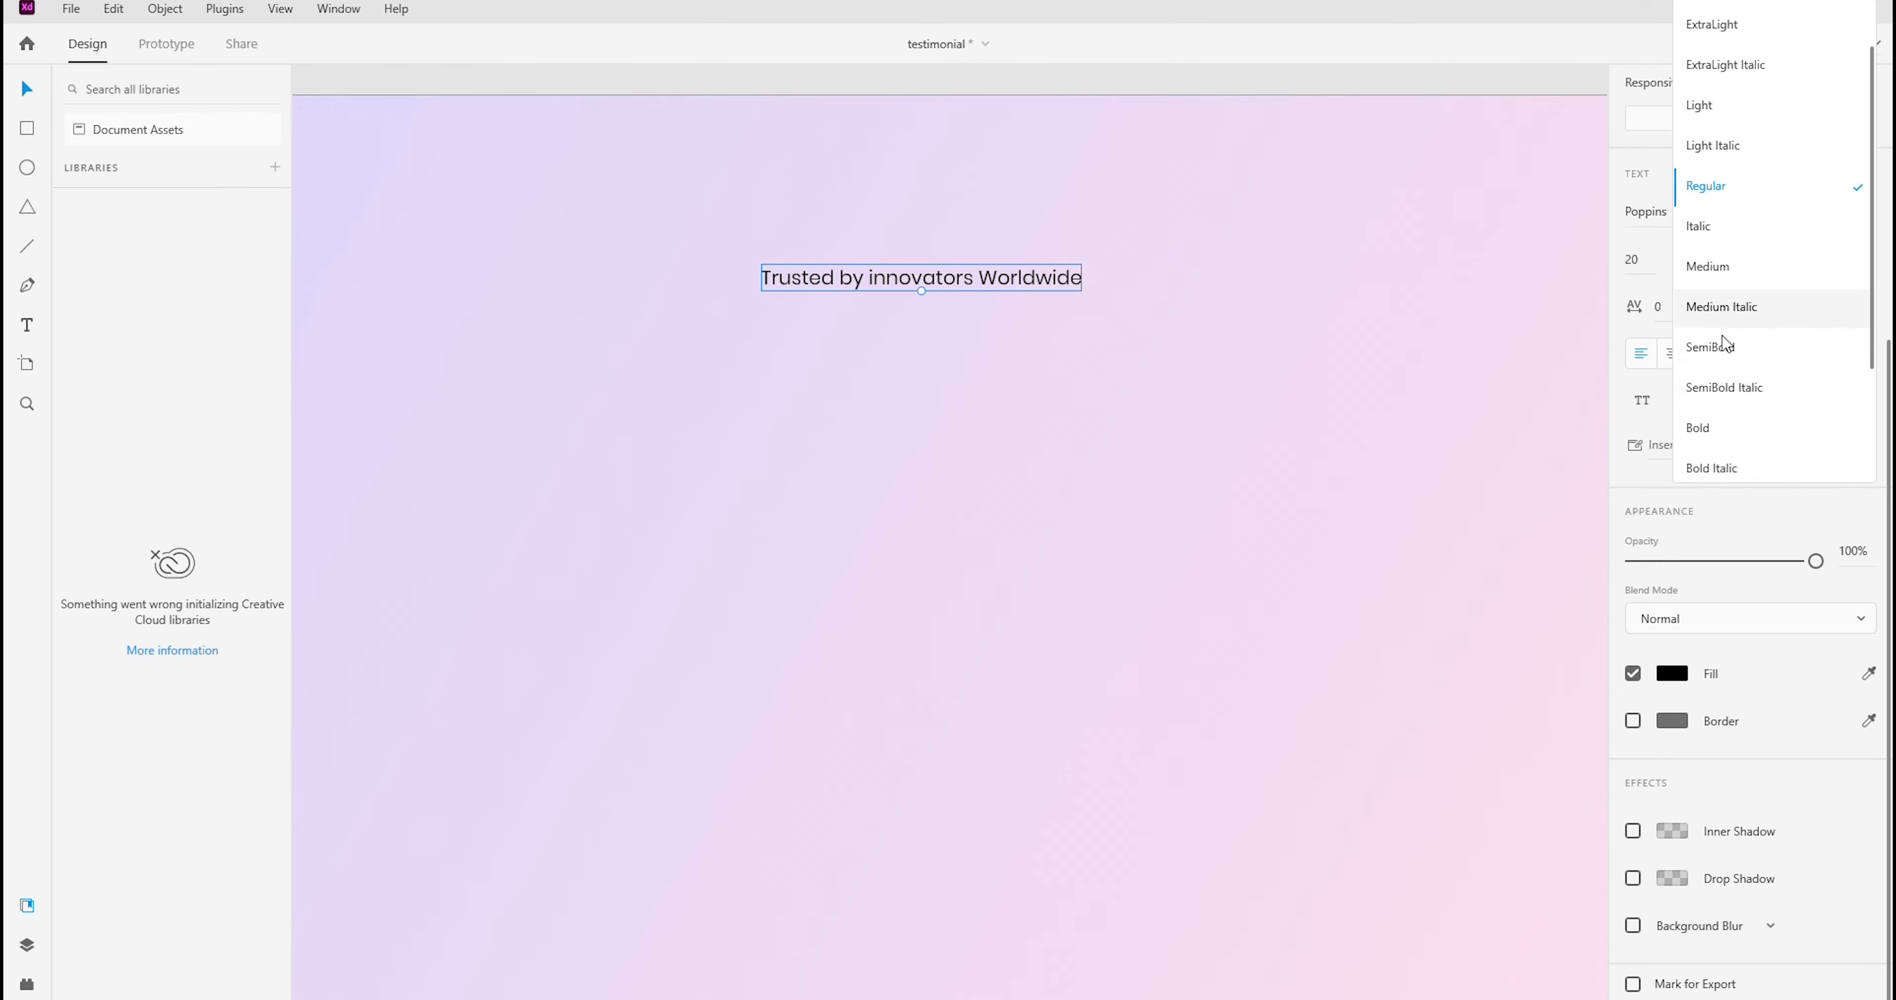
{"action": "left_click", "coordinate": [1648, 210]}
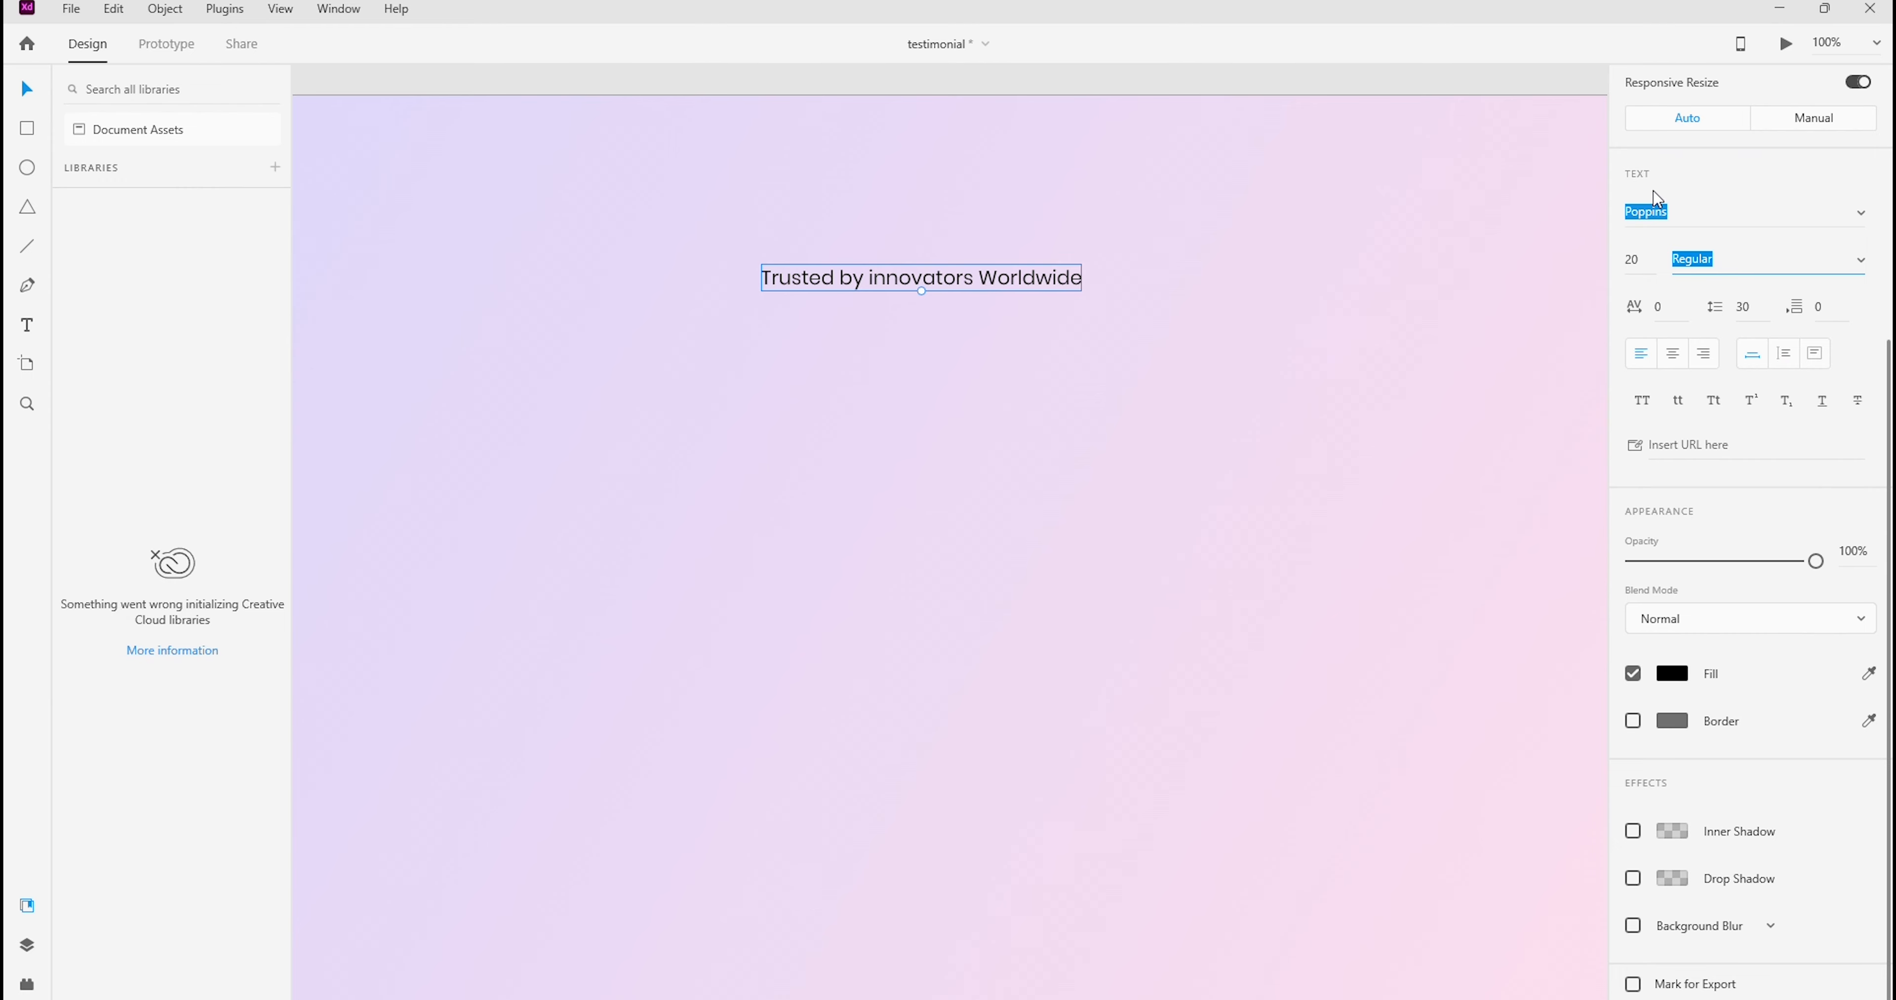
{"action": "left_click", "coordinate": [1860, 259]}
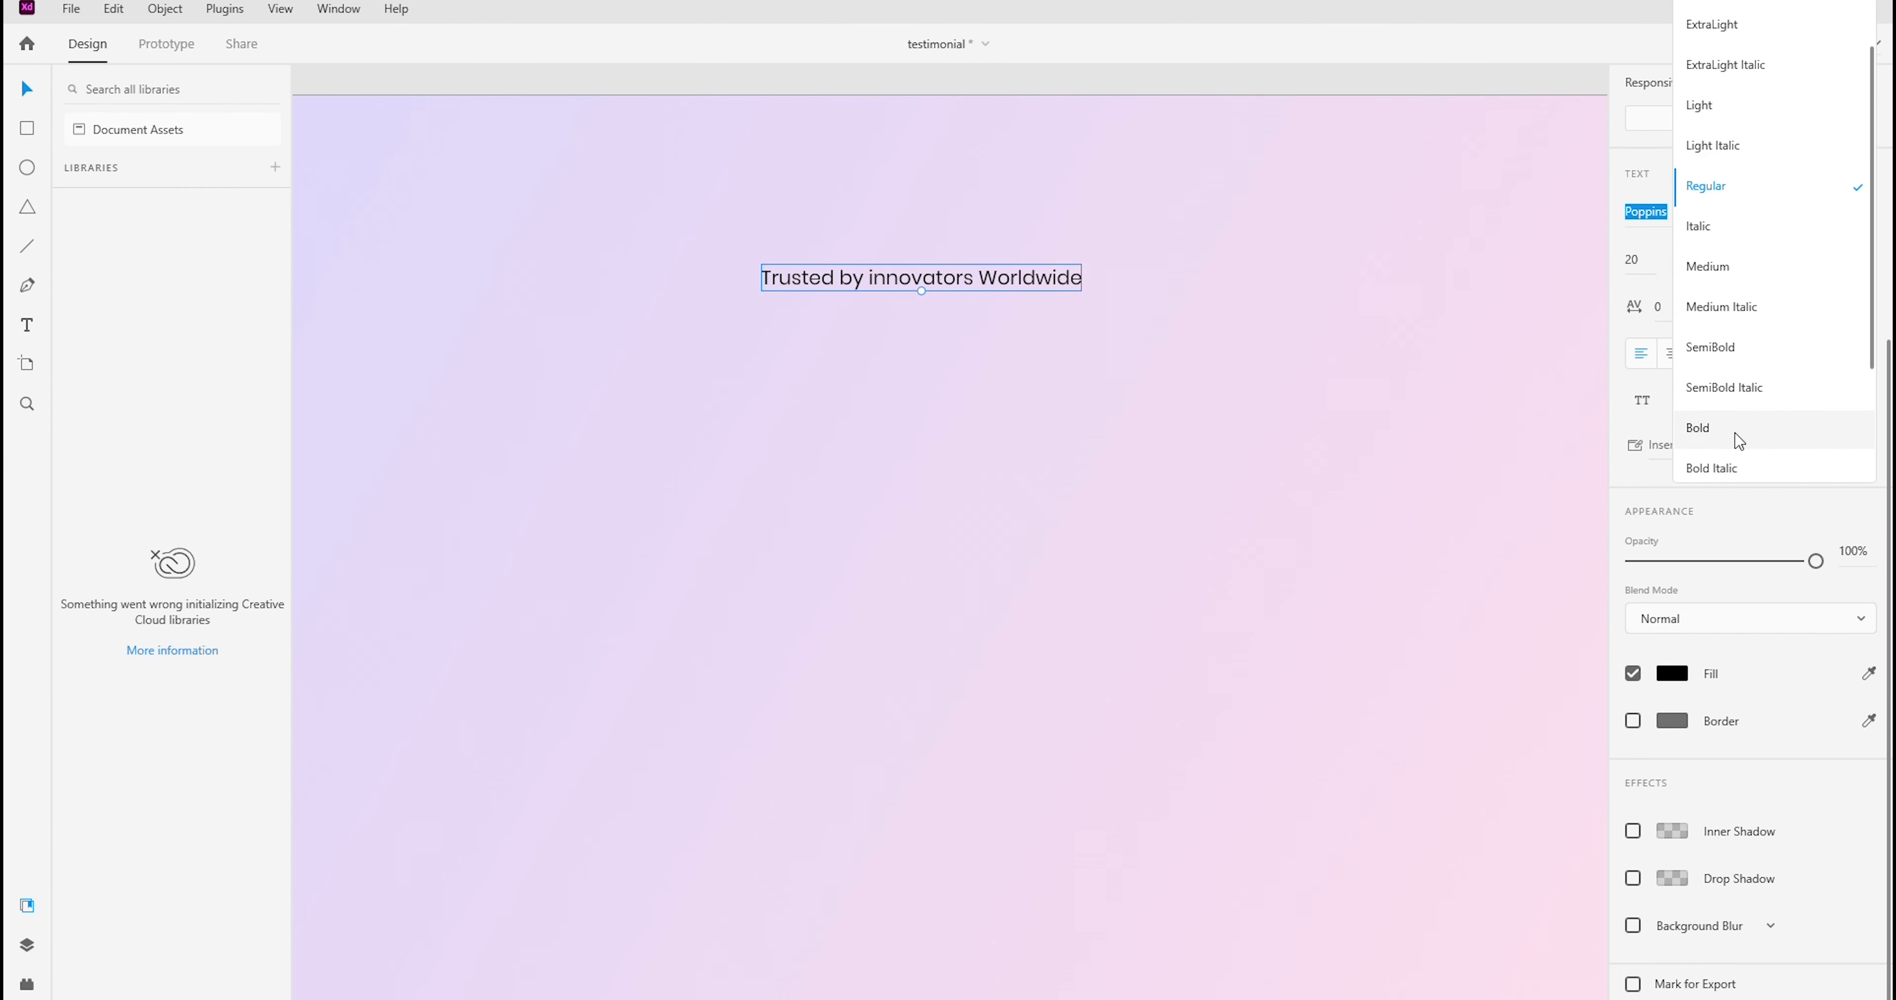
{"action": "left_click", "coordinate": [1739, 434]}
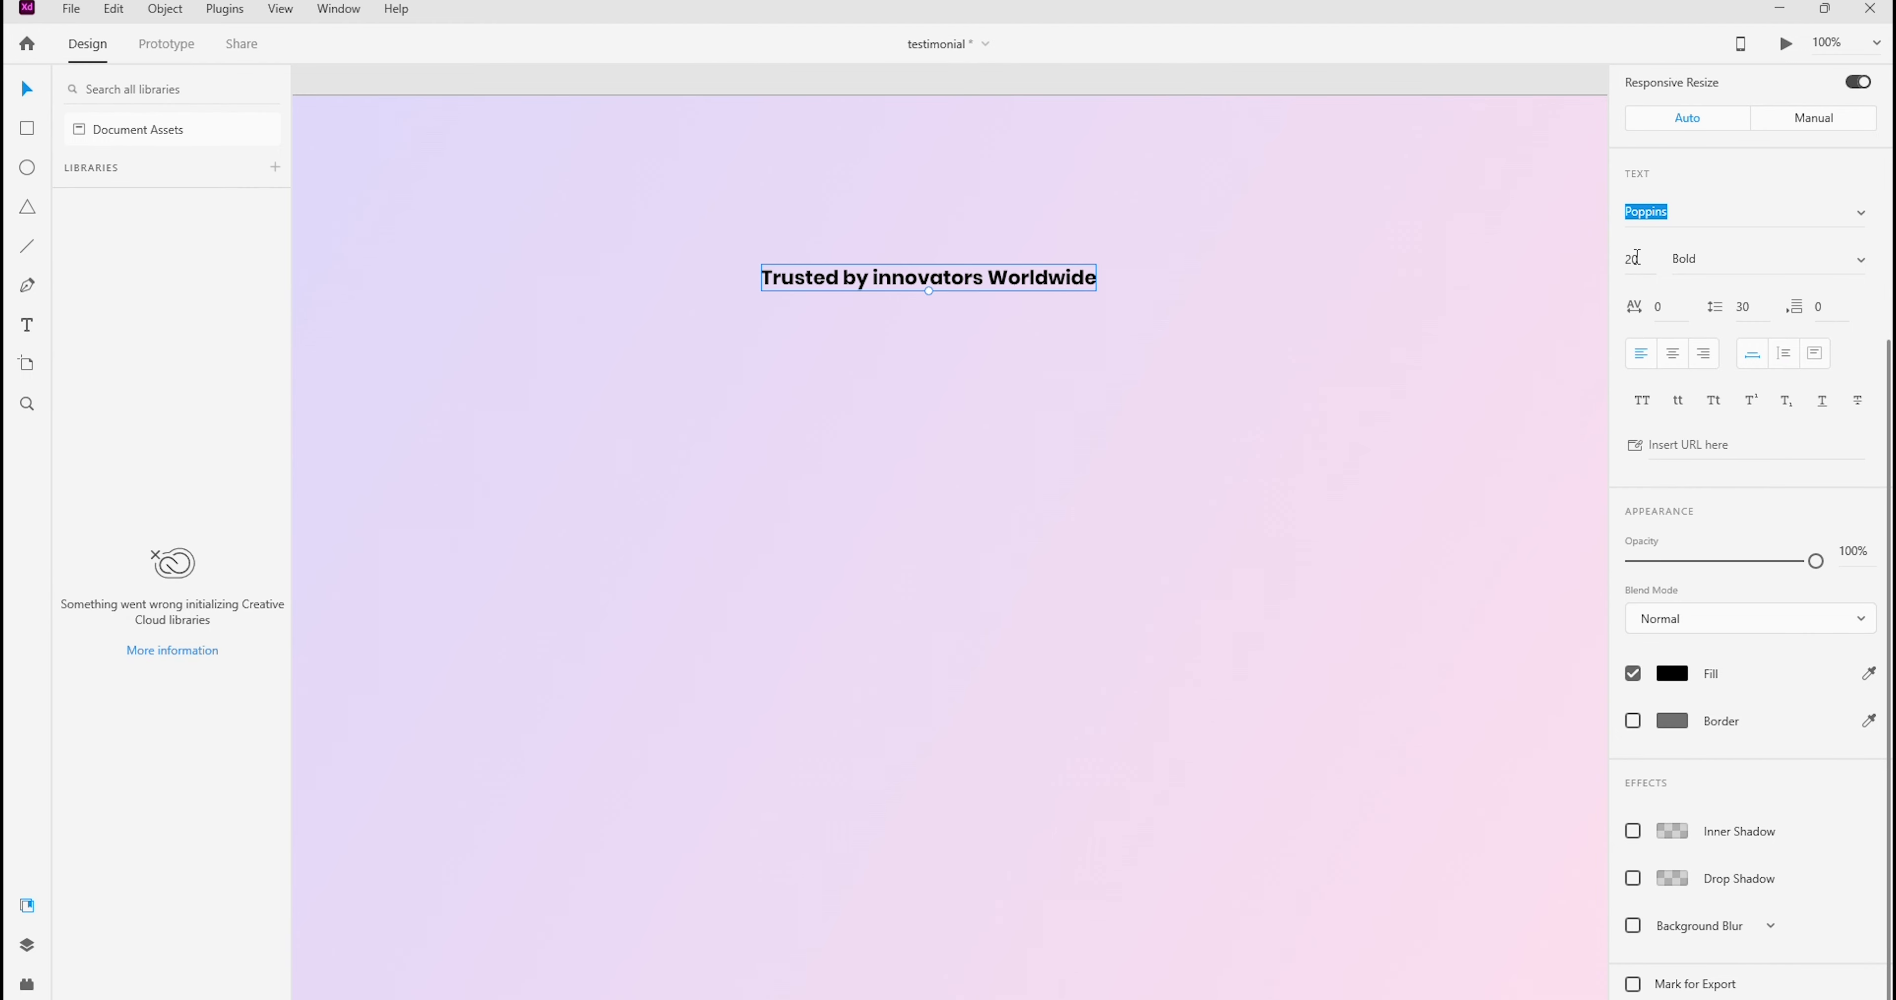
Enlarge the heading to font size 50
{"action": "type", "text": "40"}
{"action": "key", "text": "Return"}
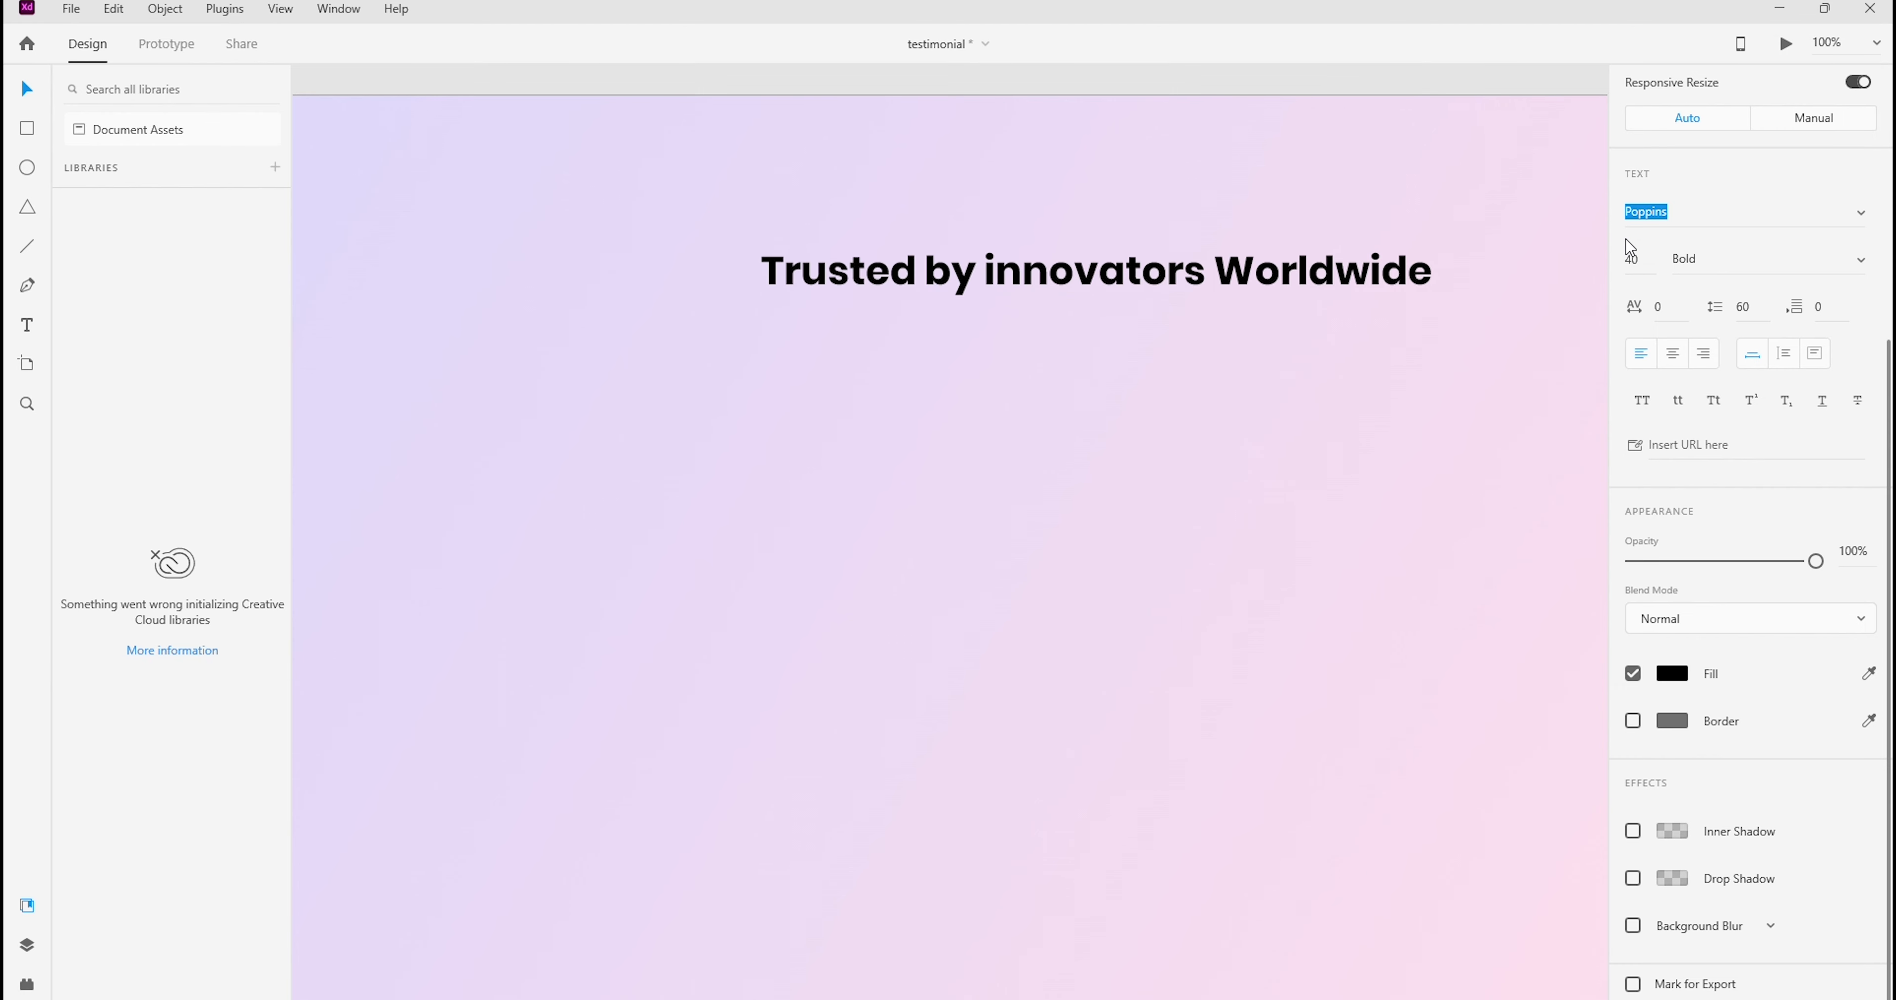
{"action": "left_click", "coordinate": [1642, 263]}
{"action": "type", "text": "5"}
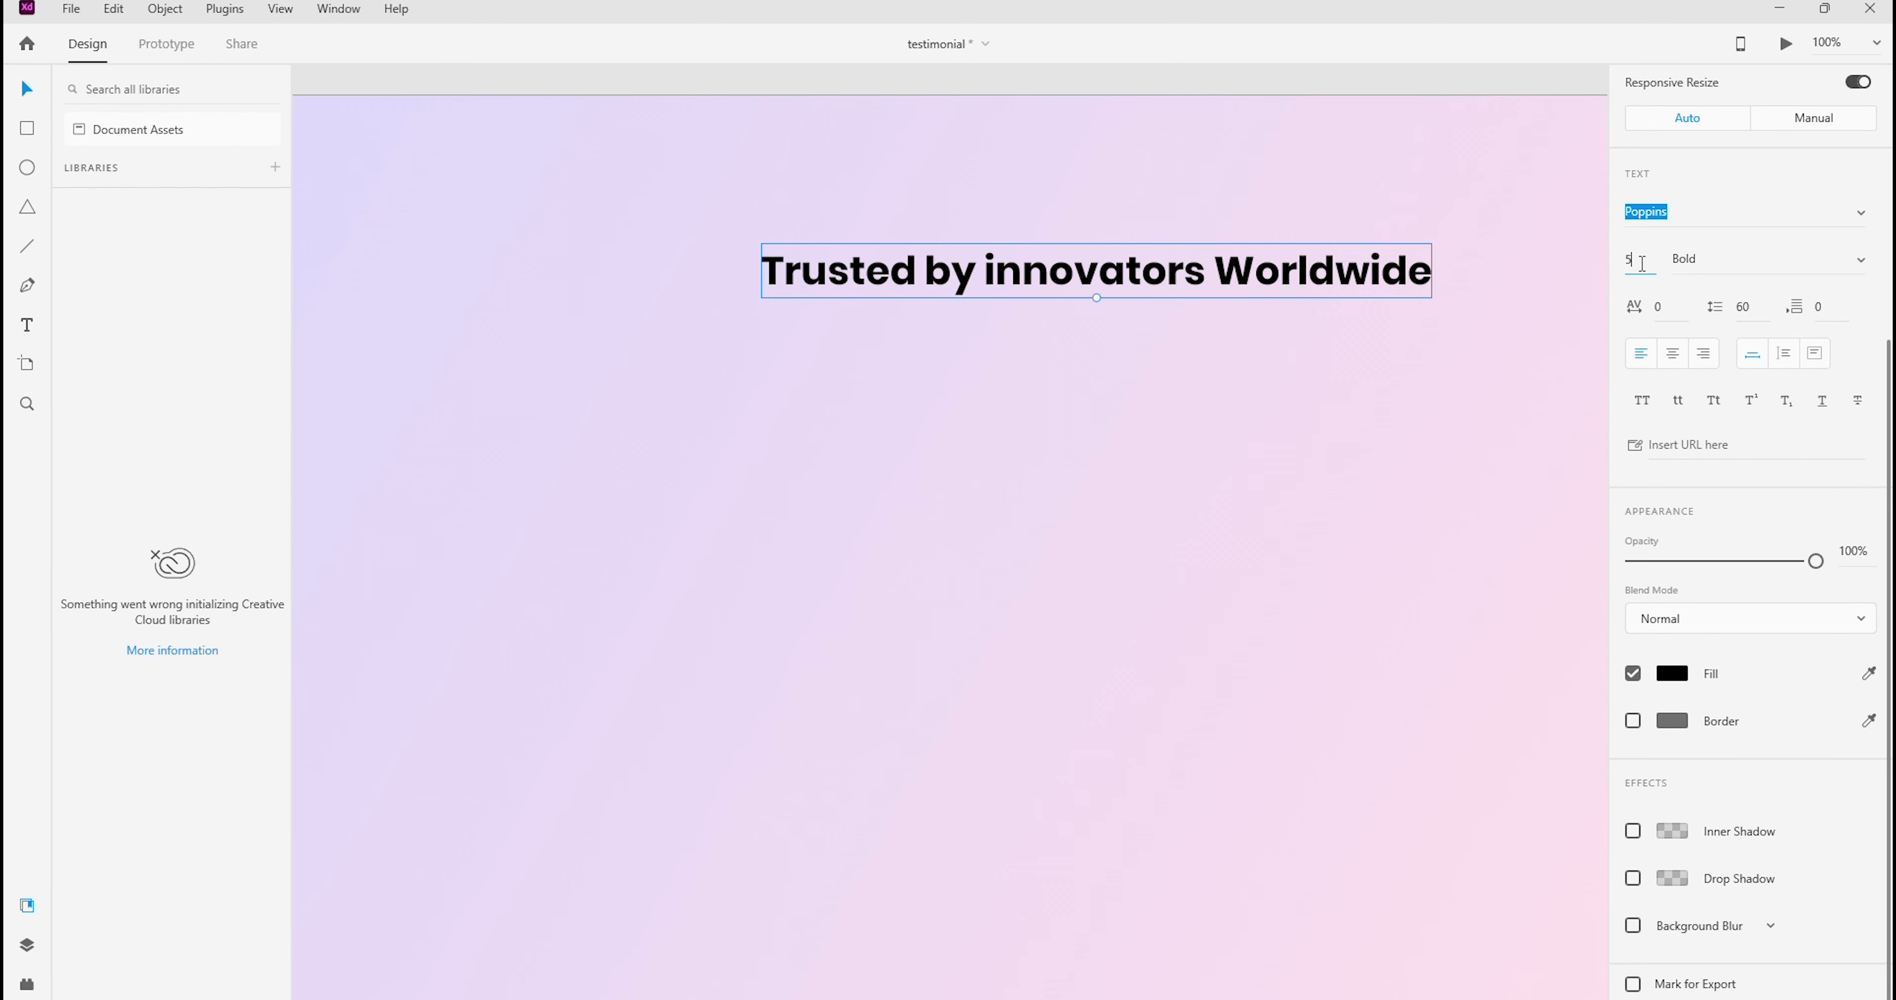
{"action": "type", "text": "0"}
{"action": "key", "text": "Return"}
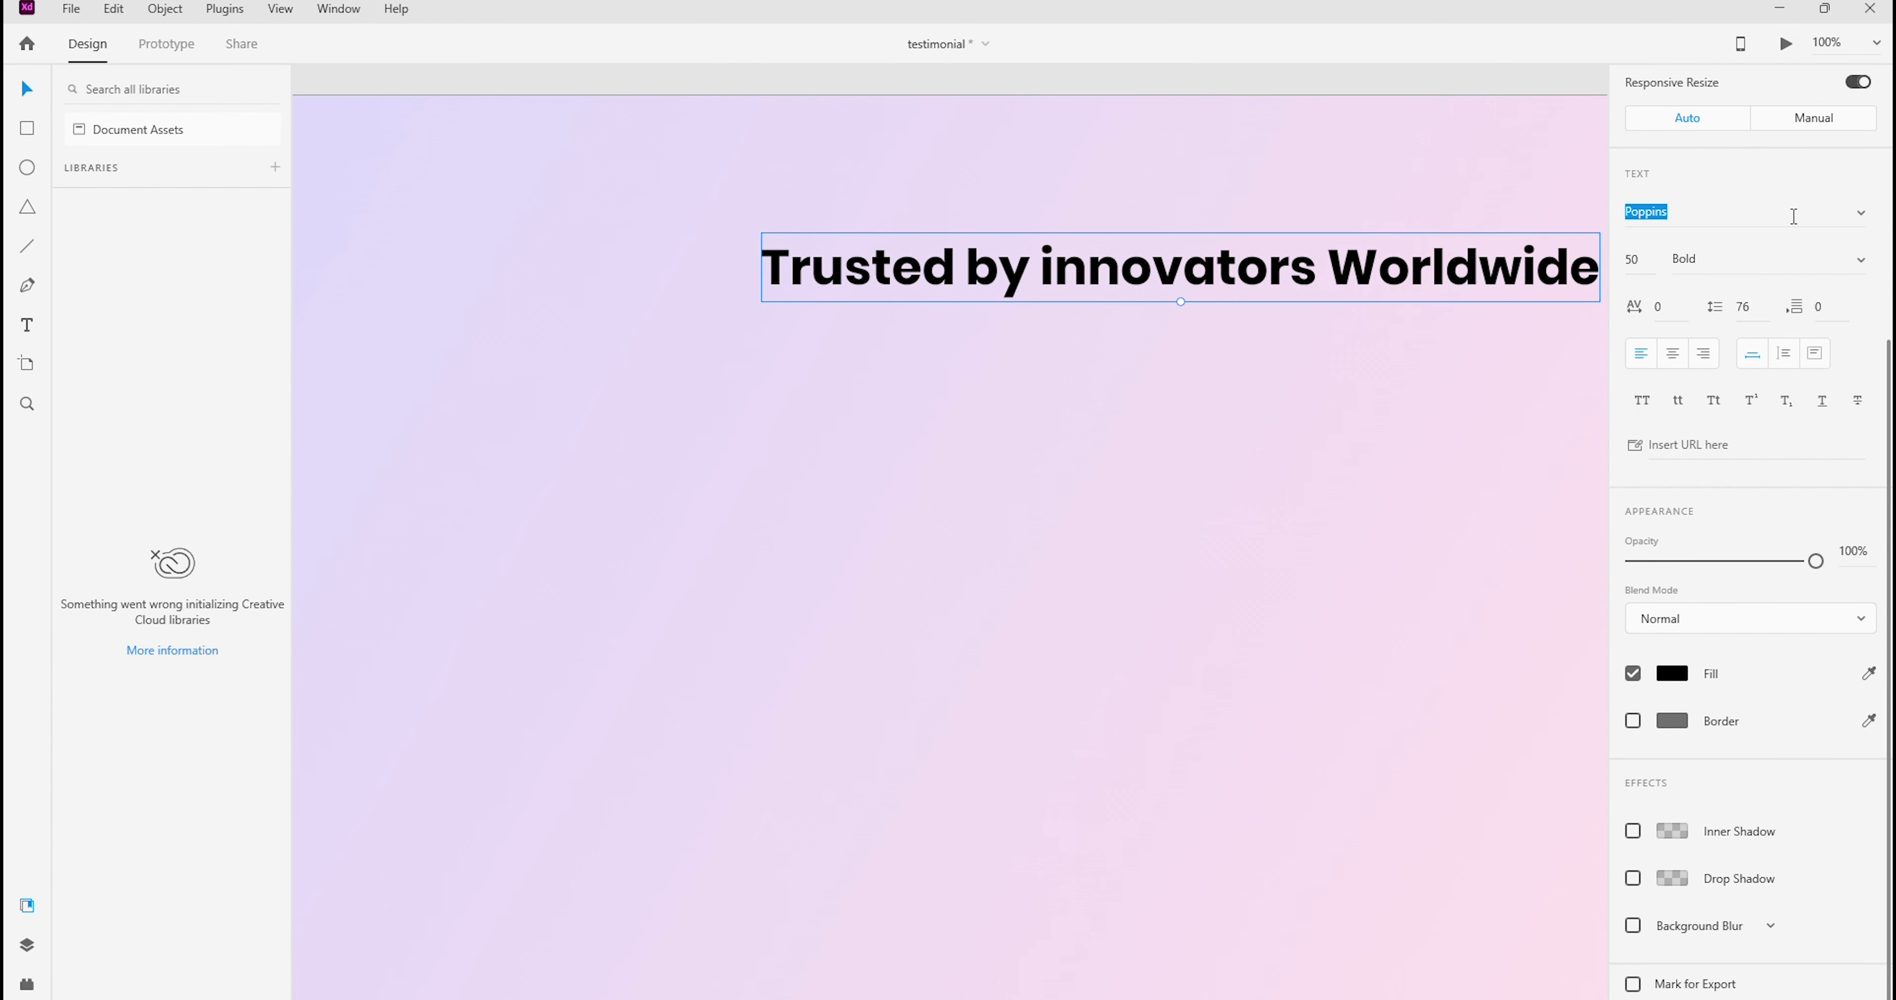
Center the heading horizontally on the artboard
{"action": "scroll", "coordinate": [1796, 224], "scroll_direction": "up", "scroll_amount": 5}
{"action": "left_click", "coordinate": [1077, 161]}
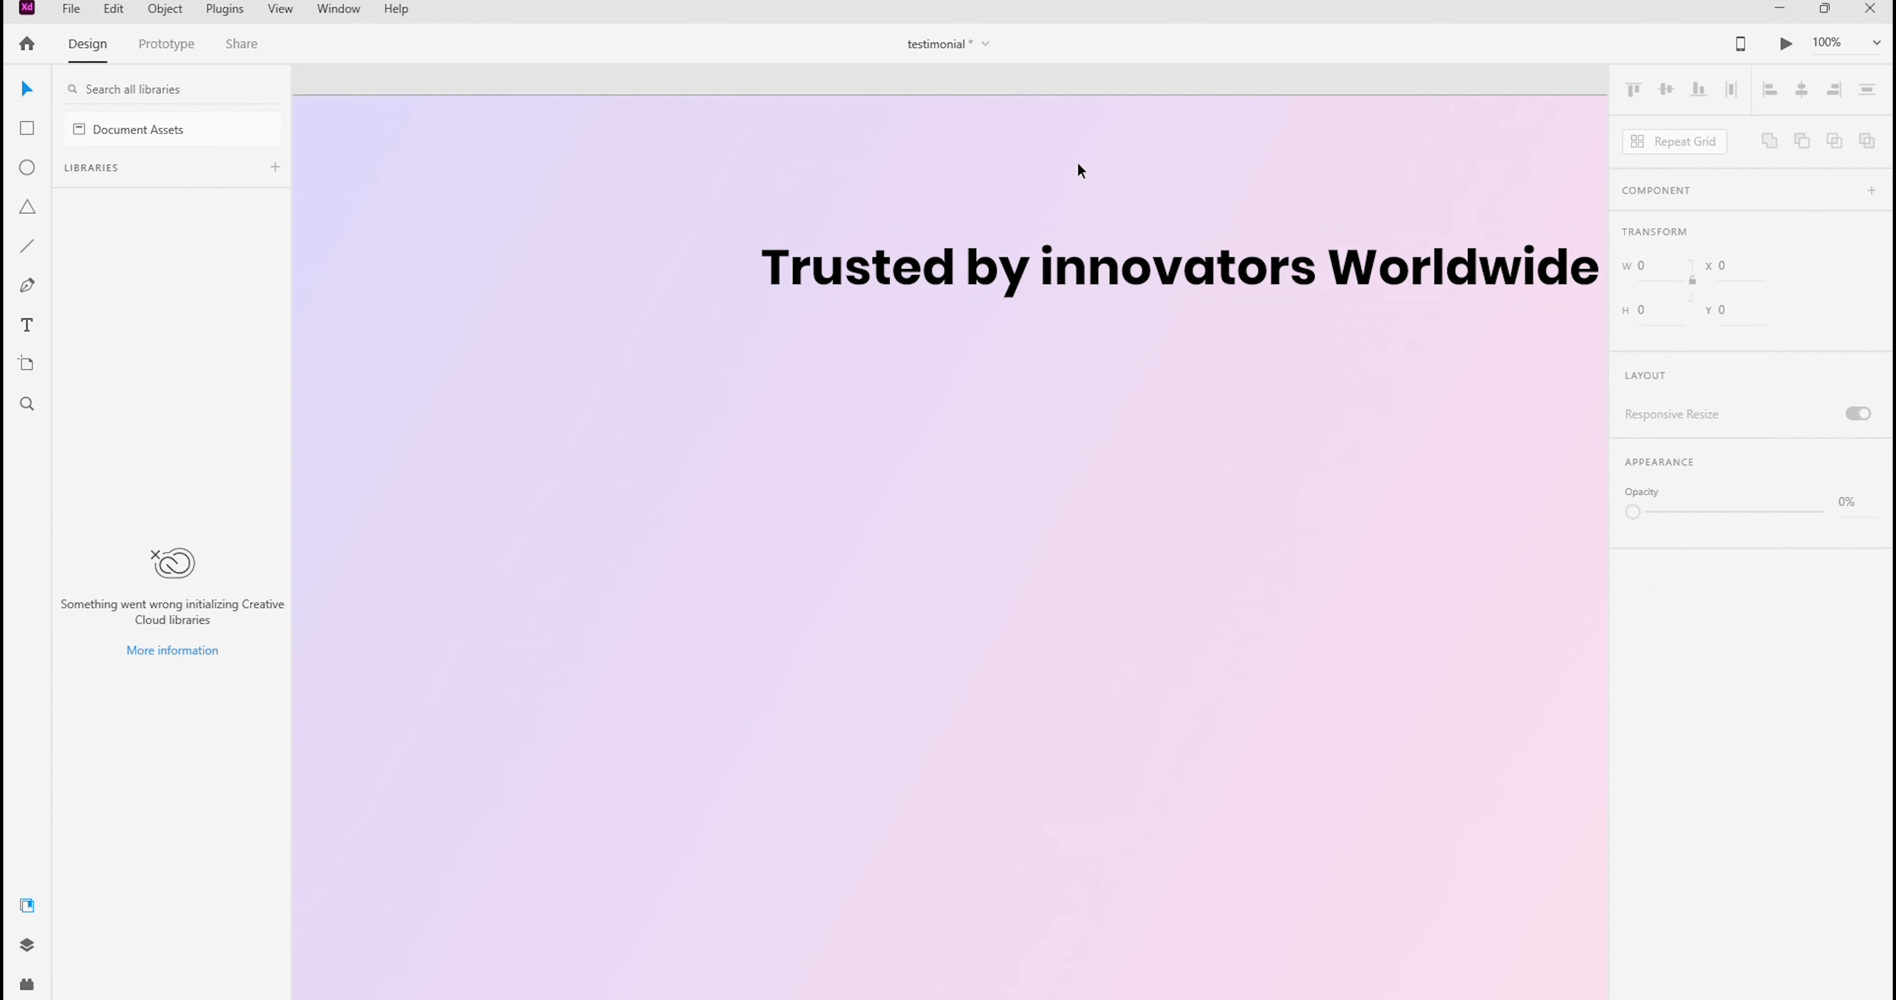
{"action": "left_click", "coordinate": [1135, 241]}
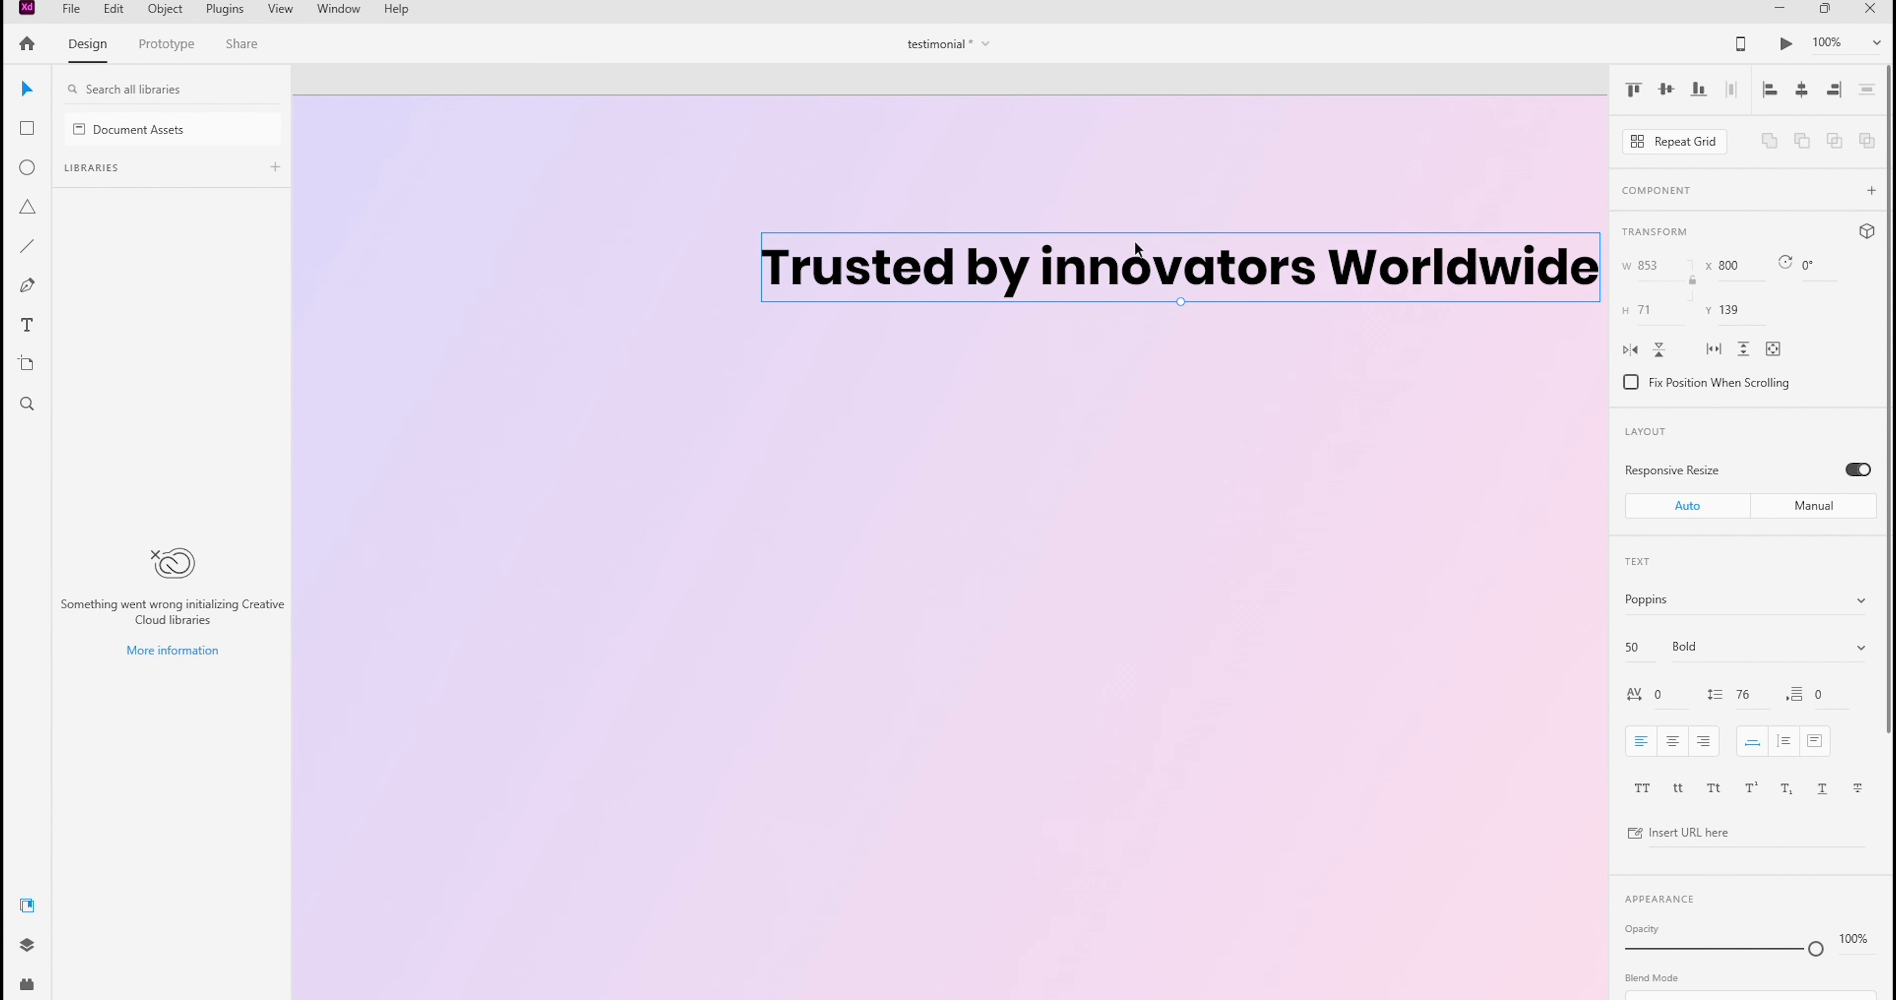
{"action": "left_click", "coordinate": [1801, 91]}
{"action": "left_click", "coordinate": [1018, 162]}
{"action": "key", "text": "ctrl+0"}
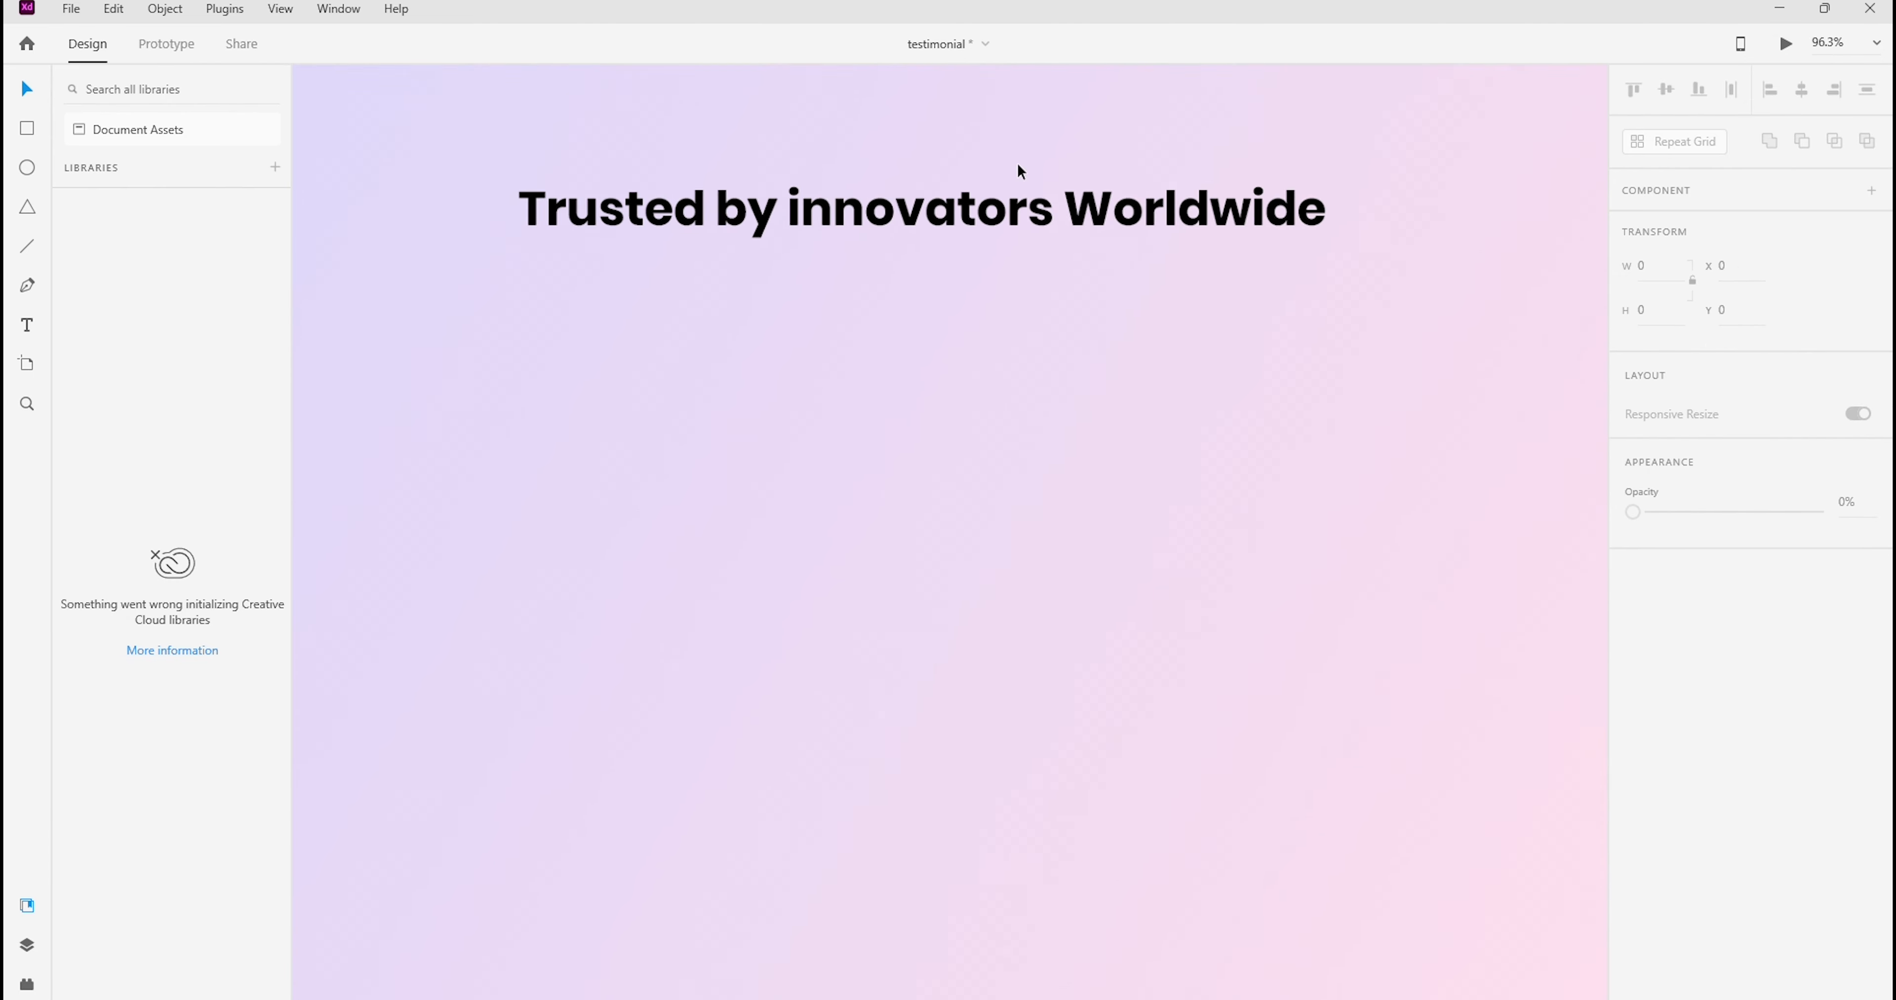
Move the heading up slightly to Y 126 and compare it with the mockup in Photoshop
{"action": "left_click", "coordinate": [1076, 309]}
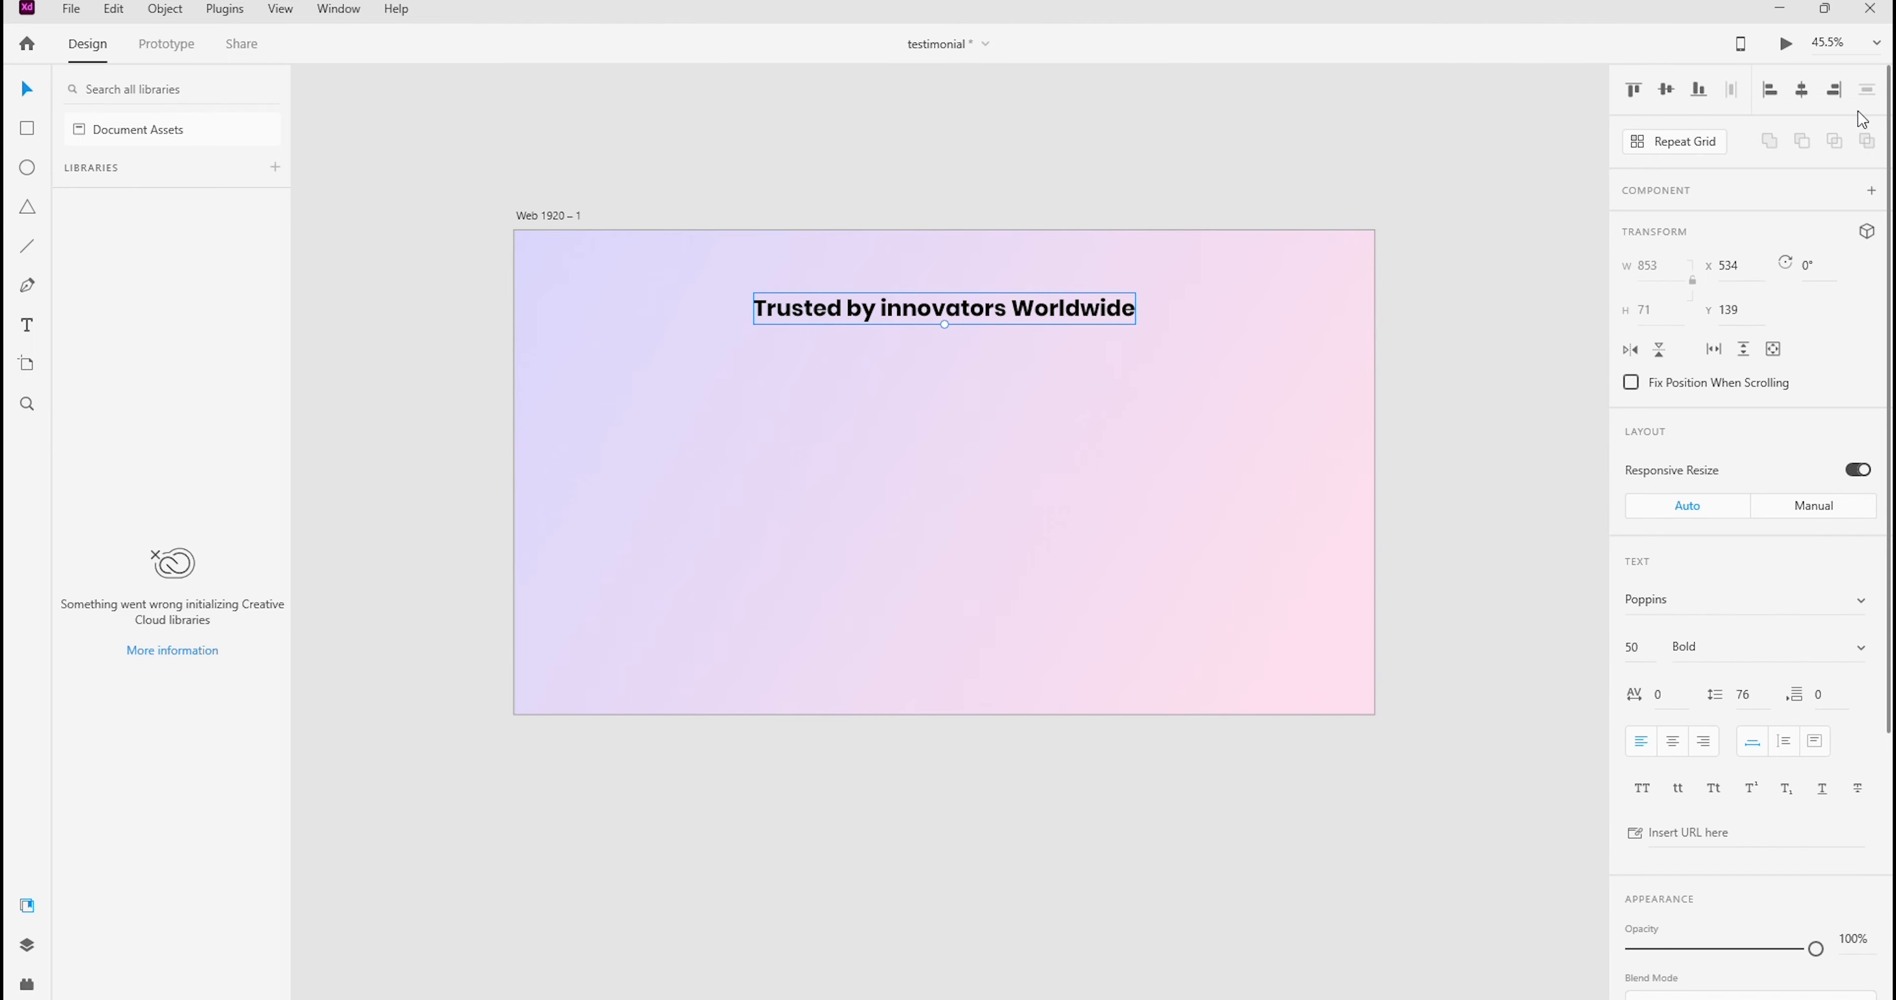
{"action": "left_click", "coordinate": [1875, 44]}
{"action": "left_click", "coordinate": [1841, 167]}
{"action": "left_click_drag", "start_coordinate": [1193, 220], "coordinate": [1191, 507]}
{"action": "left_click", "coordinate": [999, 341]}
{"action": "left_click", "coordinate": [995, 387]}
{"action": "left_click_drag", "start_coordinate": [995, 387], "coordinate": [995, 377]}
{"action": "left_click", "coordinate": [1213, 332]}
{"action": "left_click_drag", "start_coordinate": [1214, 338], "coordinate": [1165, 266]}
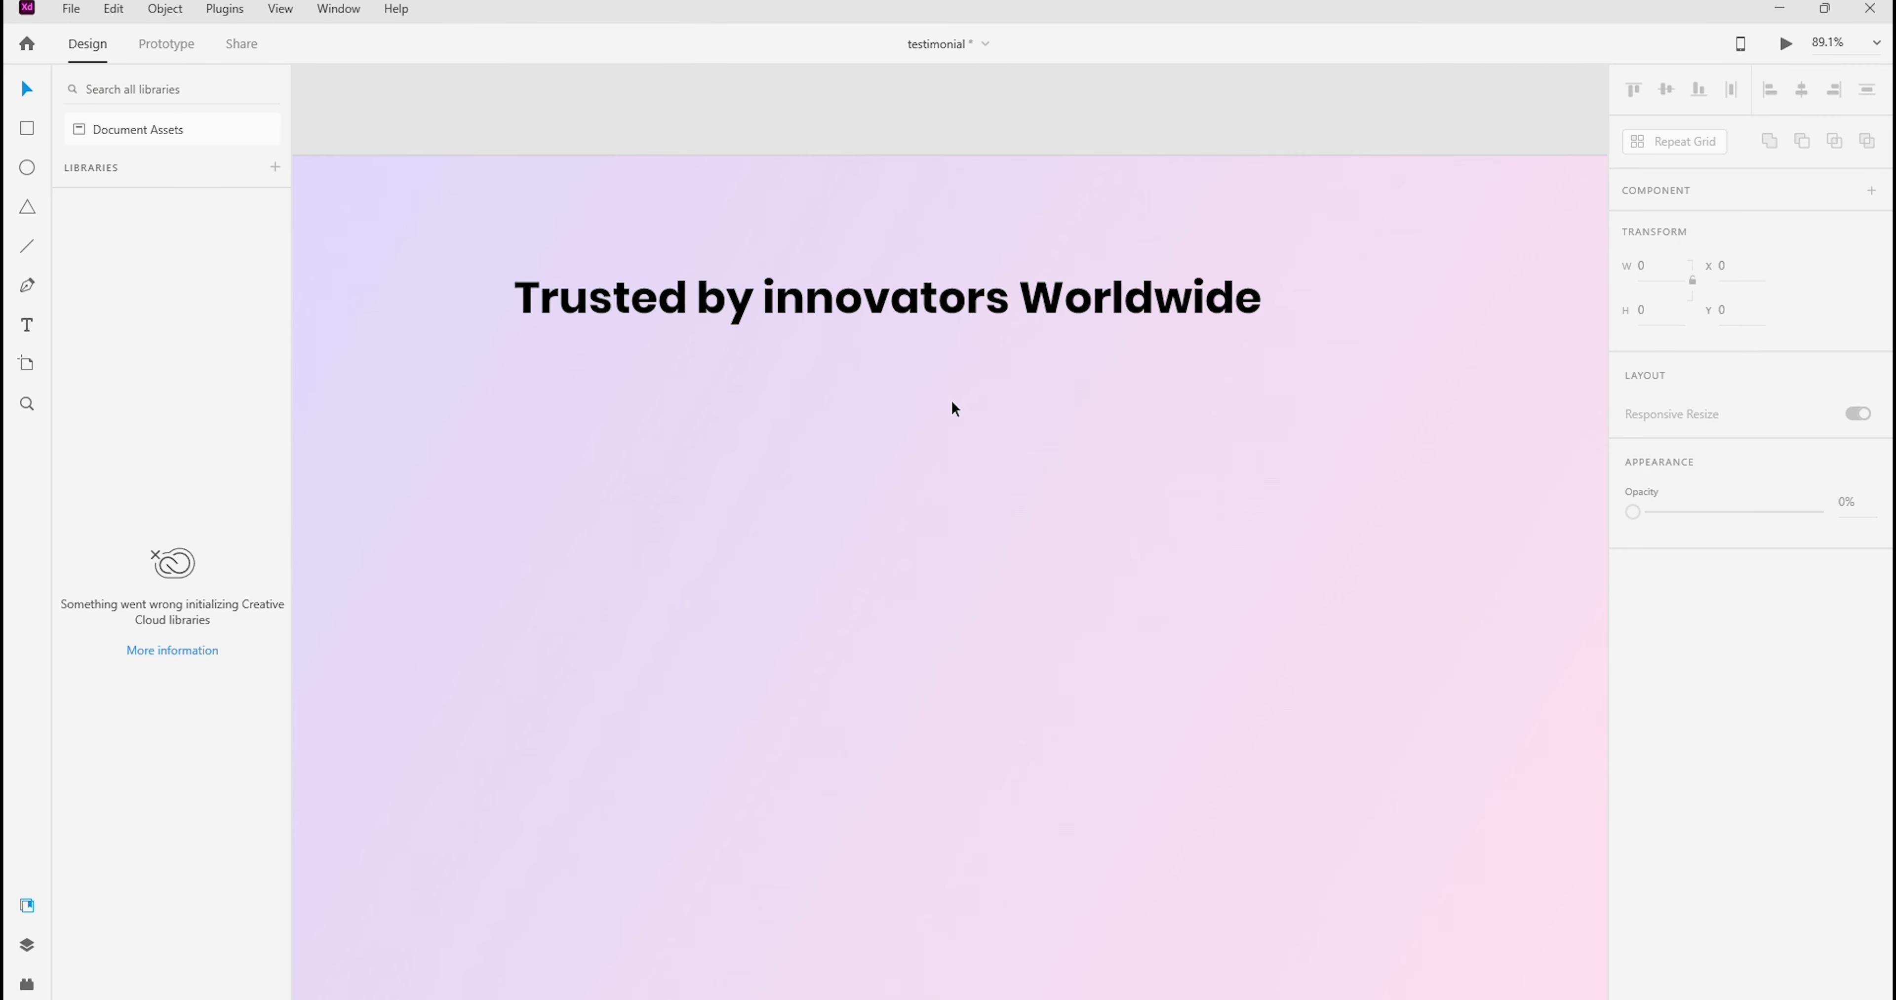
In Adobe XD, give the heading a slightly lighter weight than Bold and center it horizontally on the artboard again
{"action": "left_click", "coordinate": [950, 298]}
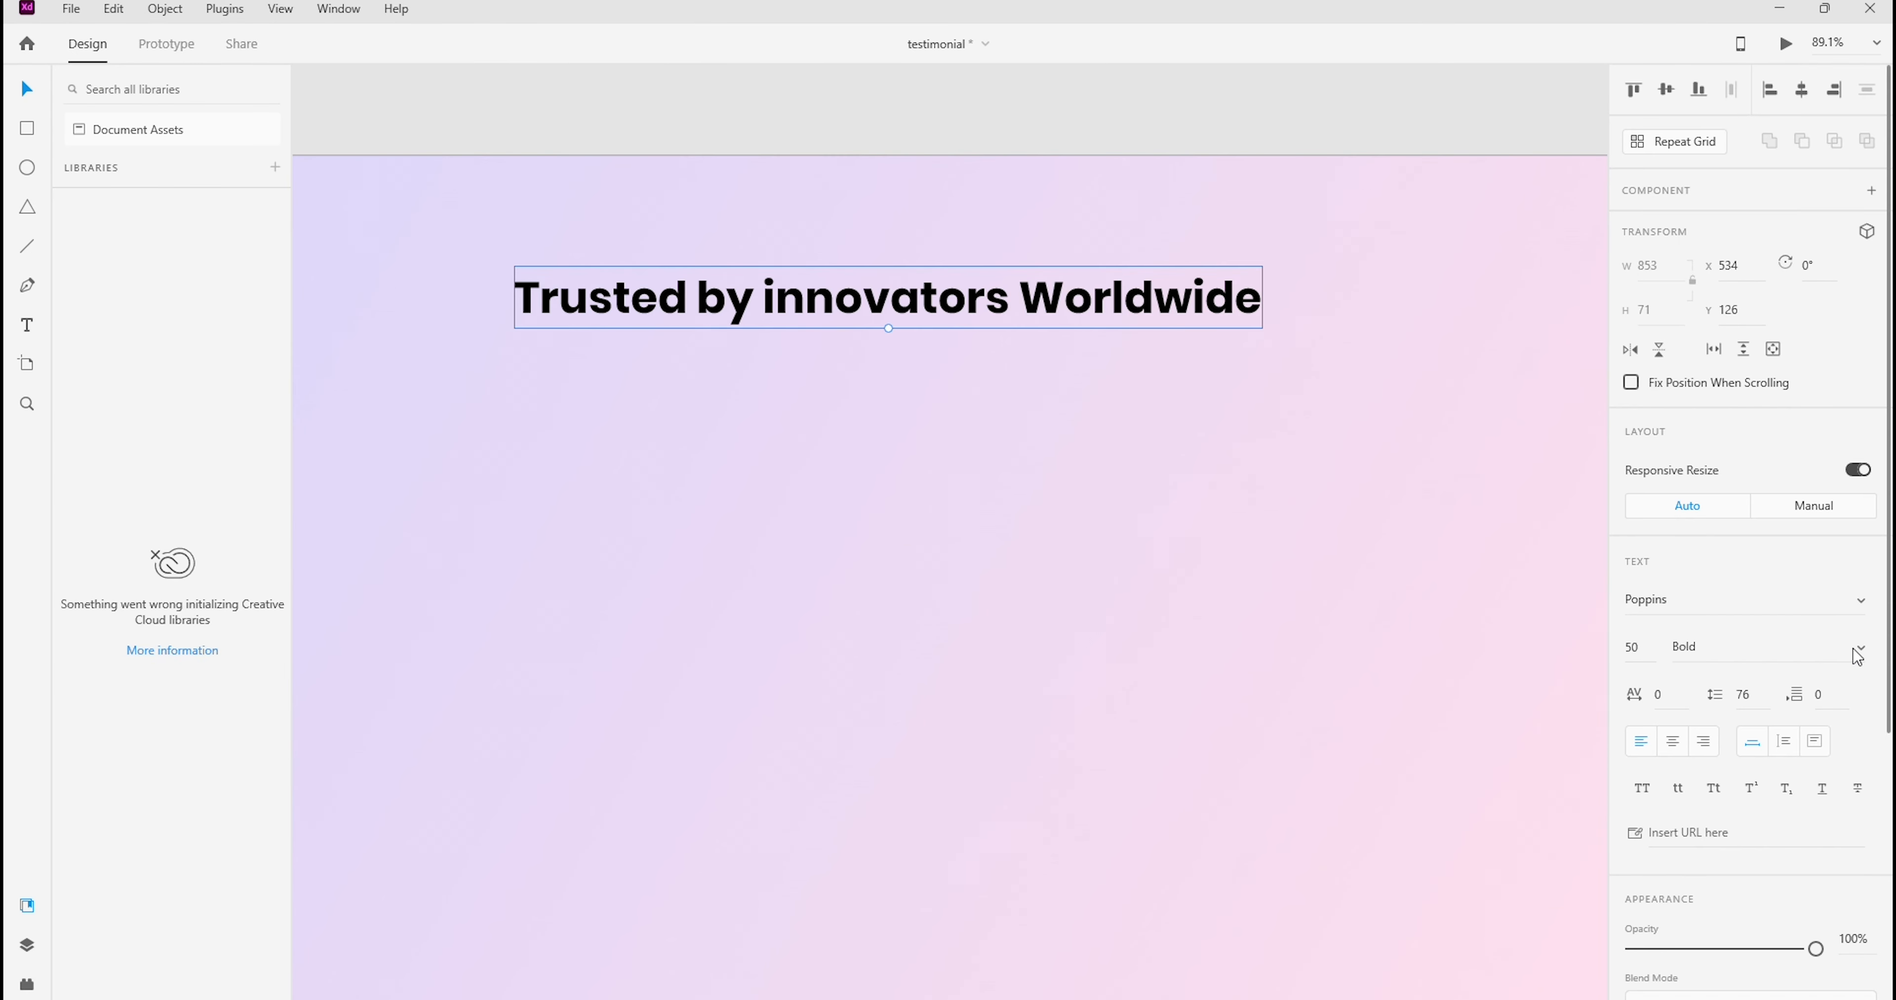
{"action": "left_click", "coordinate": [1857, 656]}
{"action": "left_click", "coordinate": [1715, 563]}
{"action": "left_click", "coordinate": [1077, 883]}
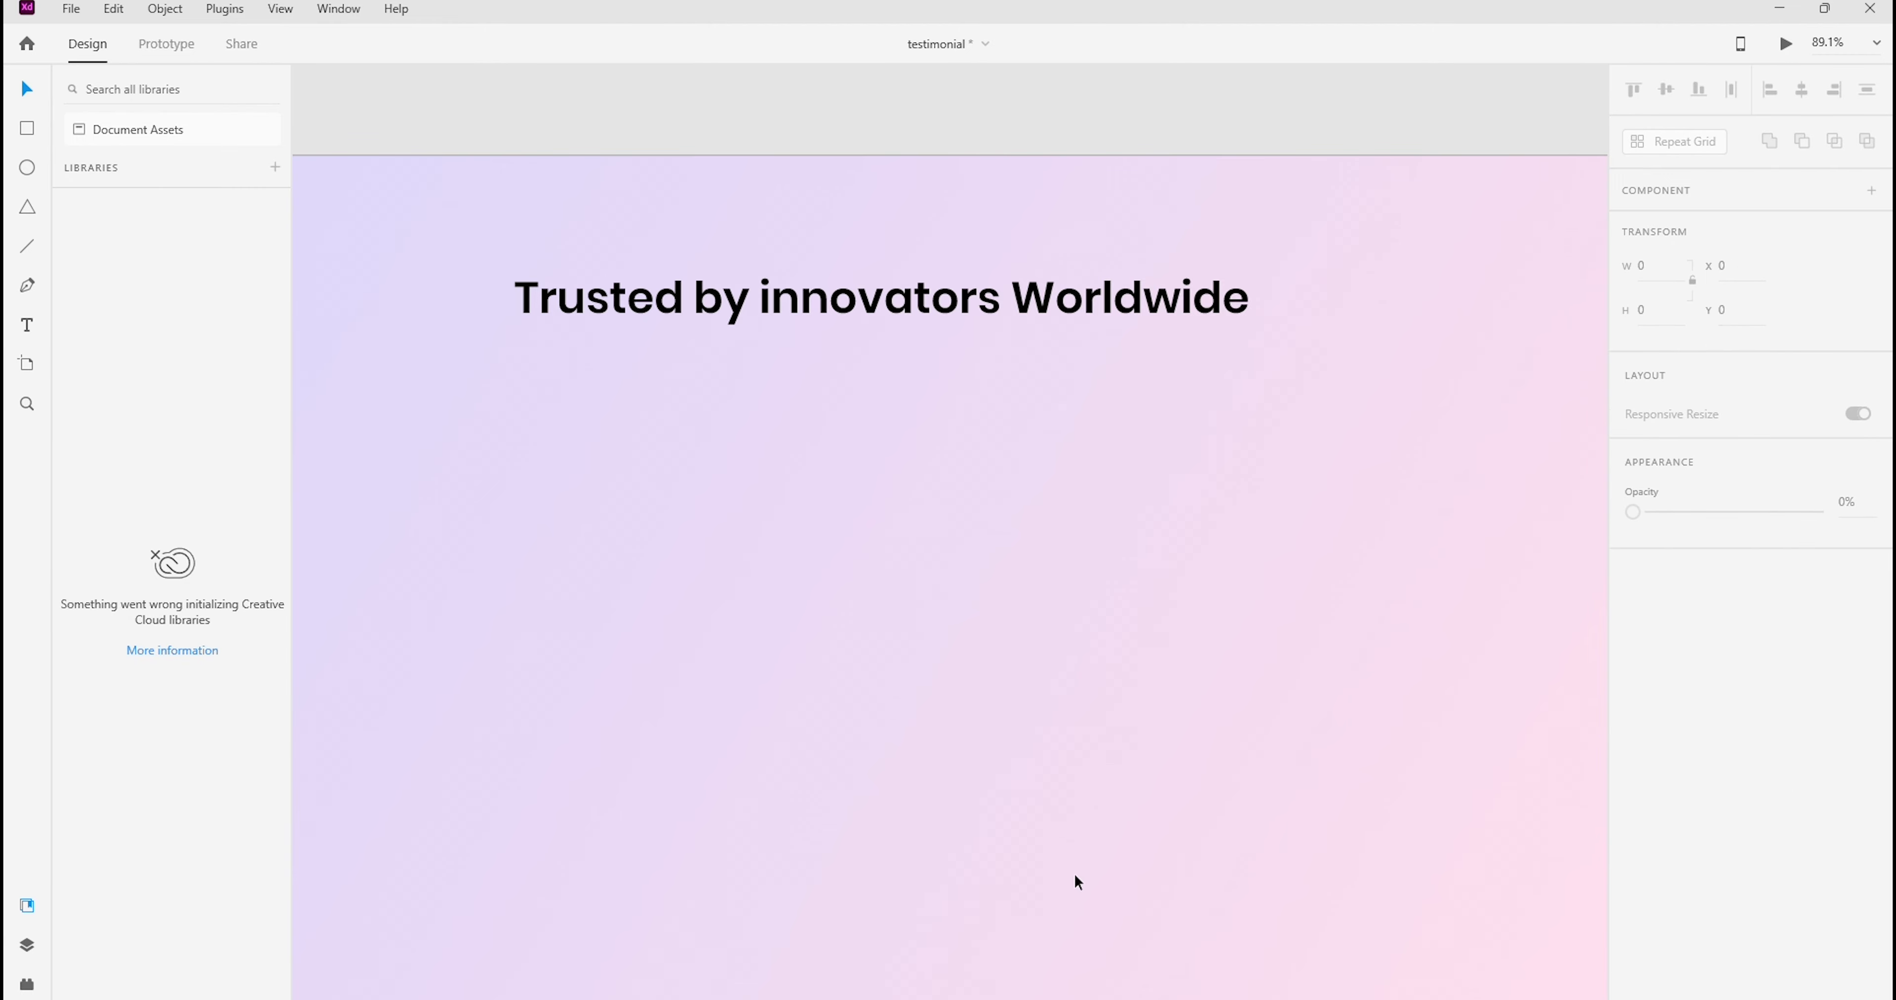
{"action": "left_click", "coordinate": [950, 298]}
{"action": "left_click", "coordinate": [1802, 89]}
{"action": "left_click", "coordinate": [984, 442]}
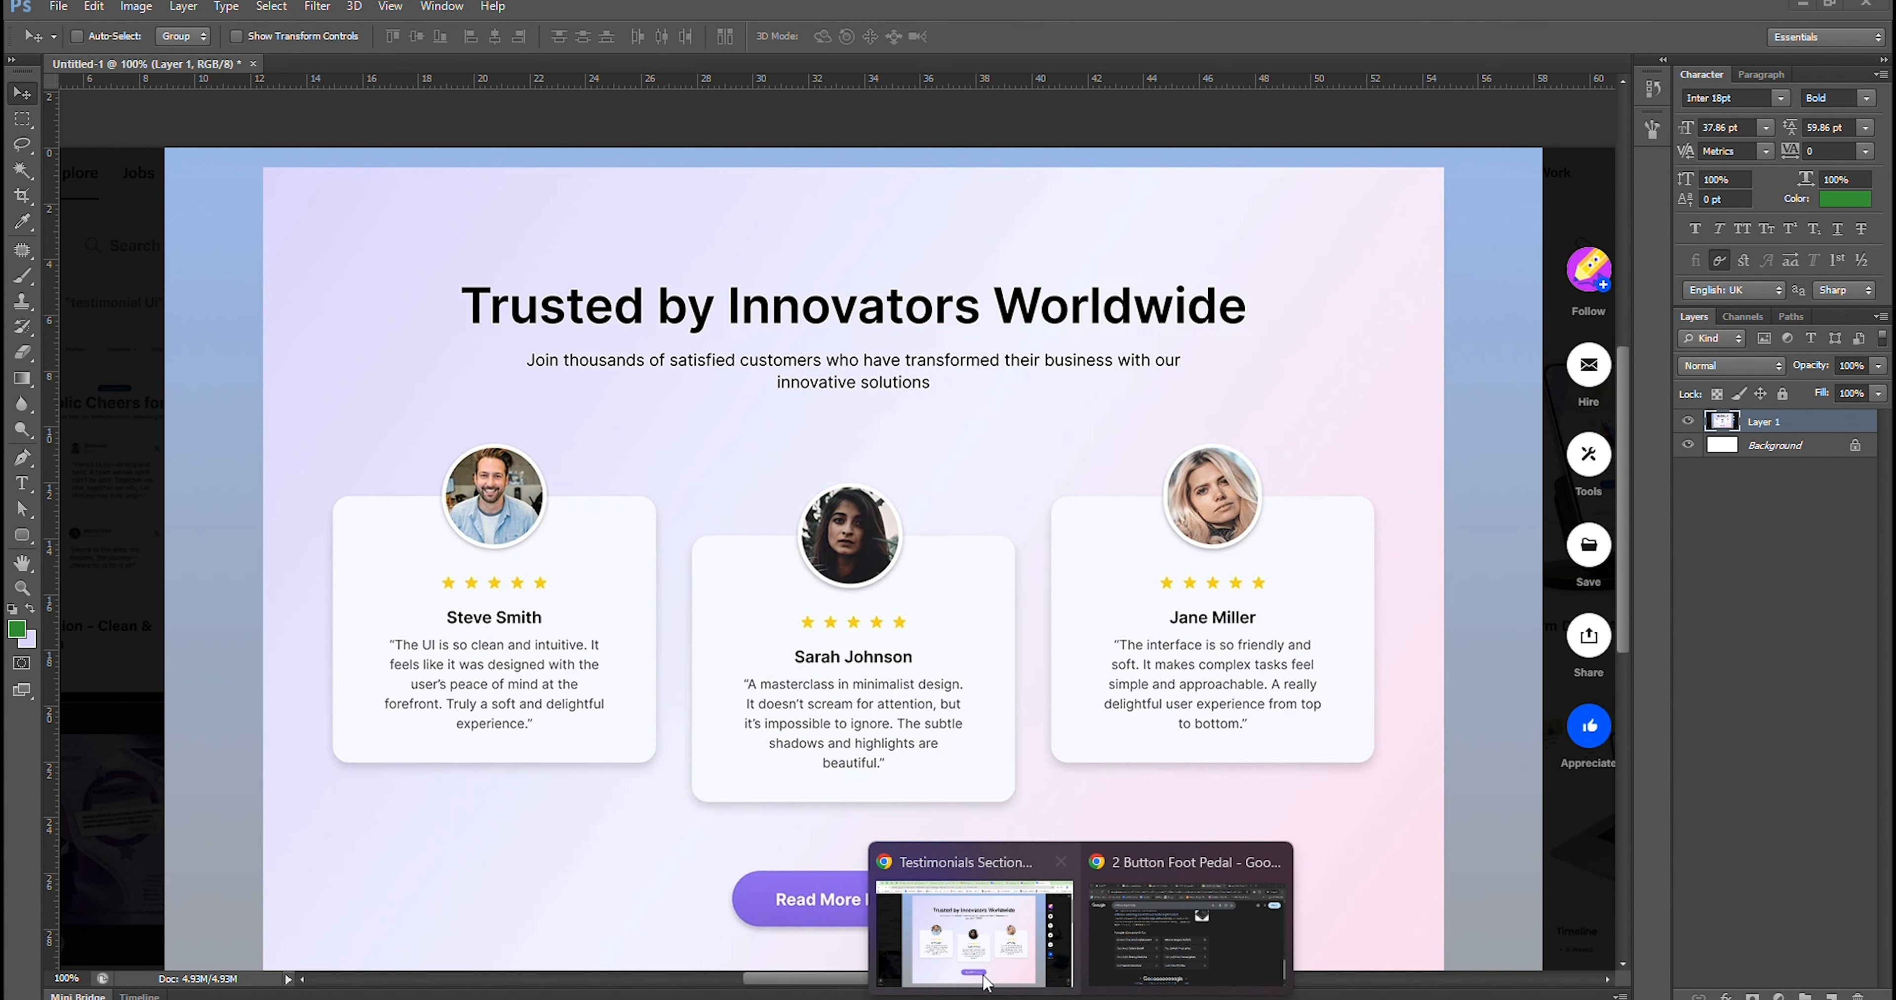
Switch to Chrome, search the web for lorem ipsum and open lipsum.com
{"action": "left_click", "coordinate": [979, 968]}
{"action": "left_click", "coordinate": [1693, 13]}
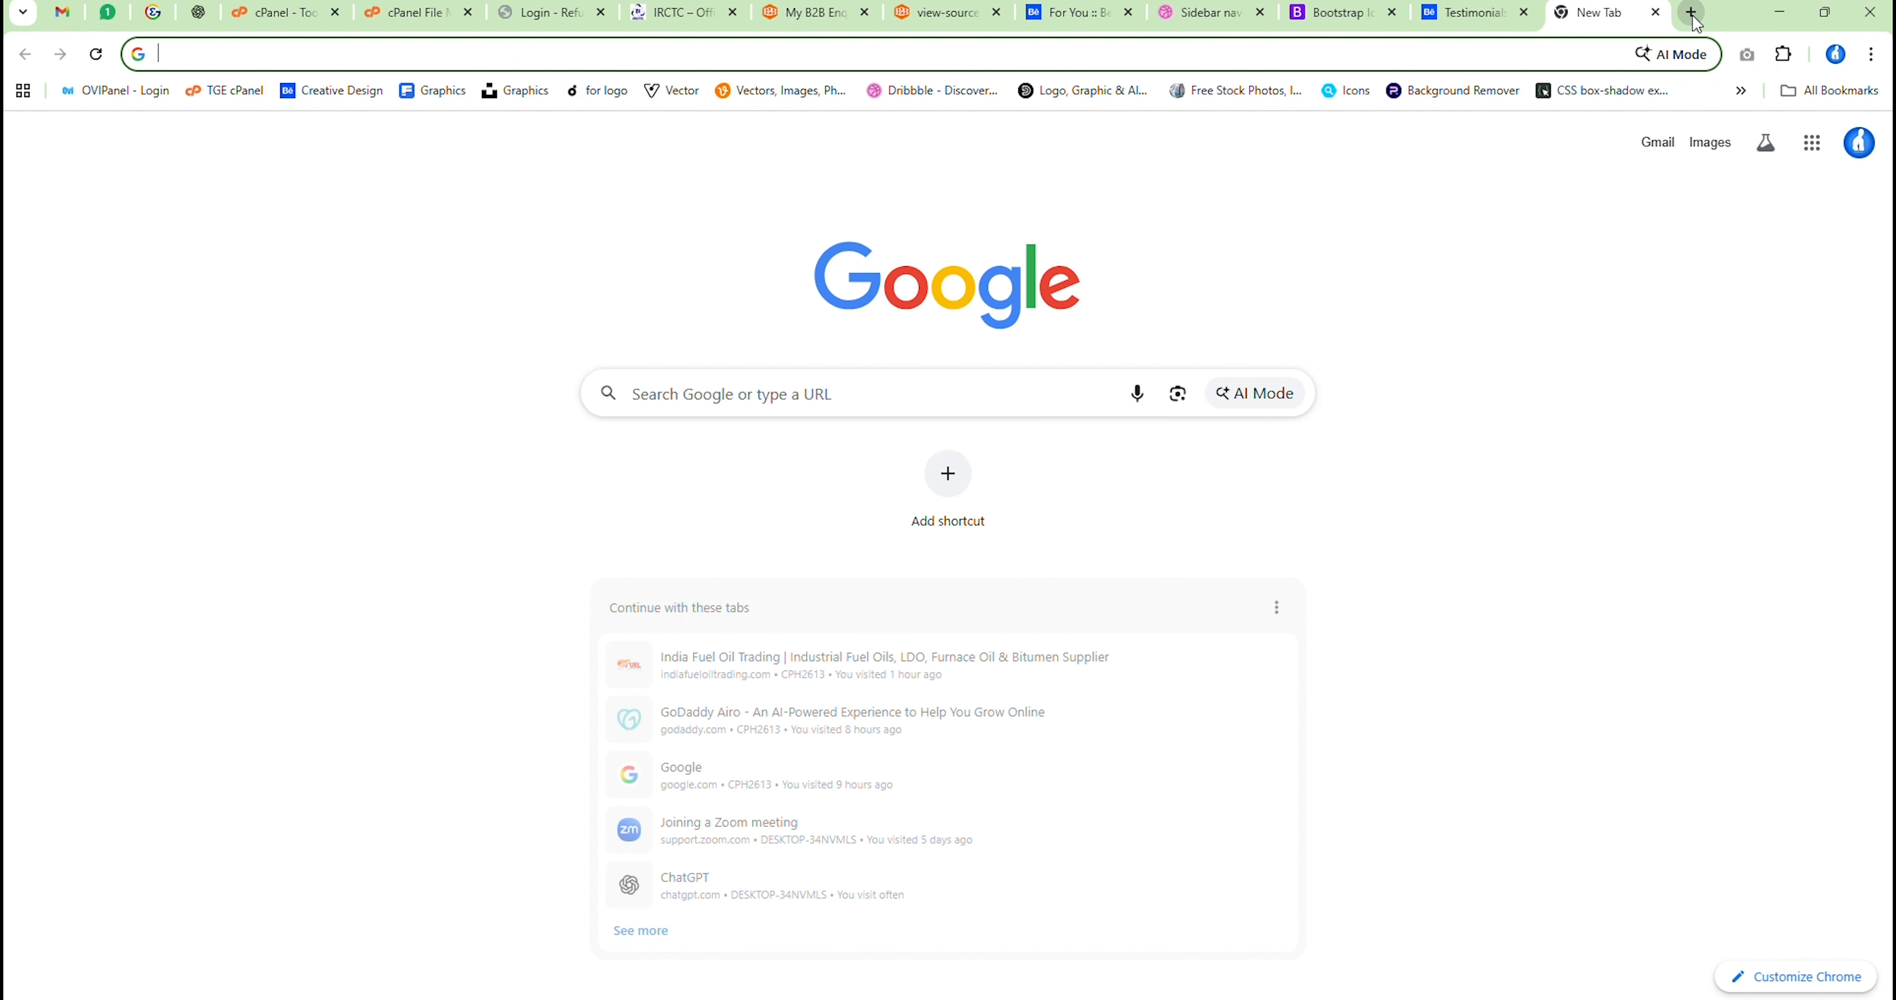
{"action": "type", "text": "lorem"}
{"action": "key", "text": "Down"}
{"action": "key", "text": "Return"}
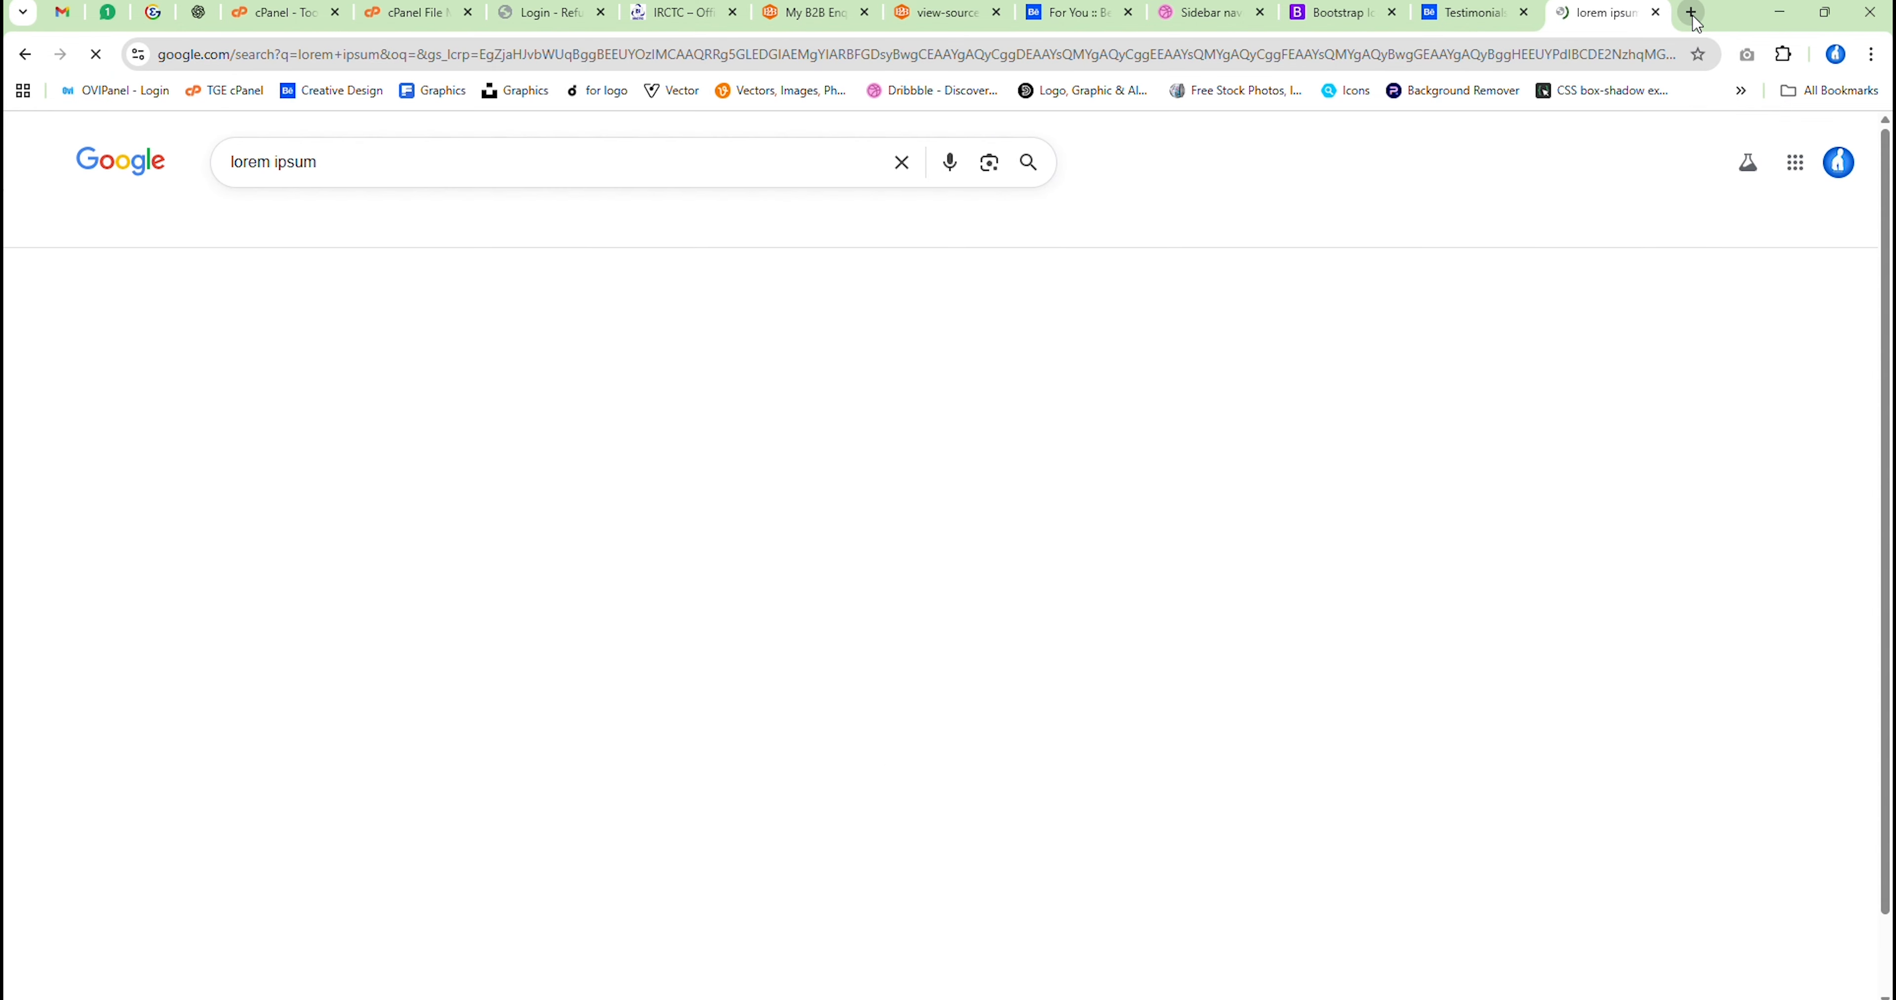
{"action": "left_click", "coordinate": [384, 342]}
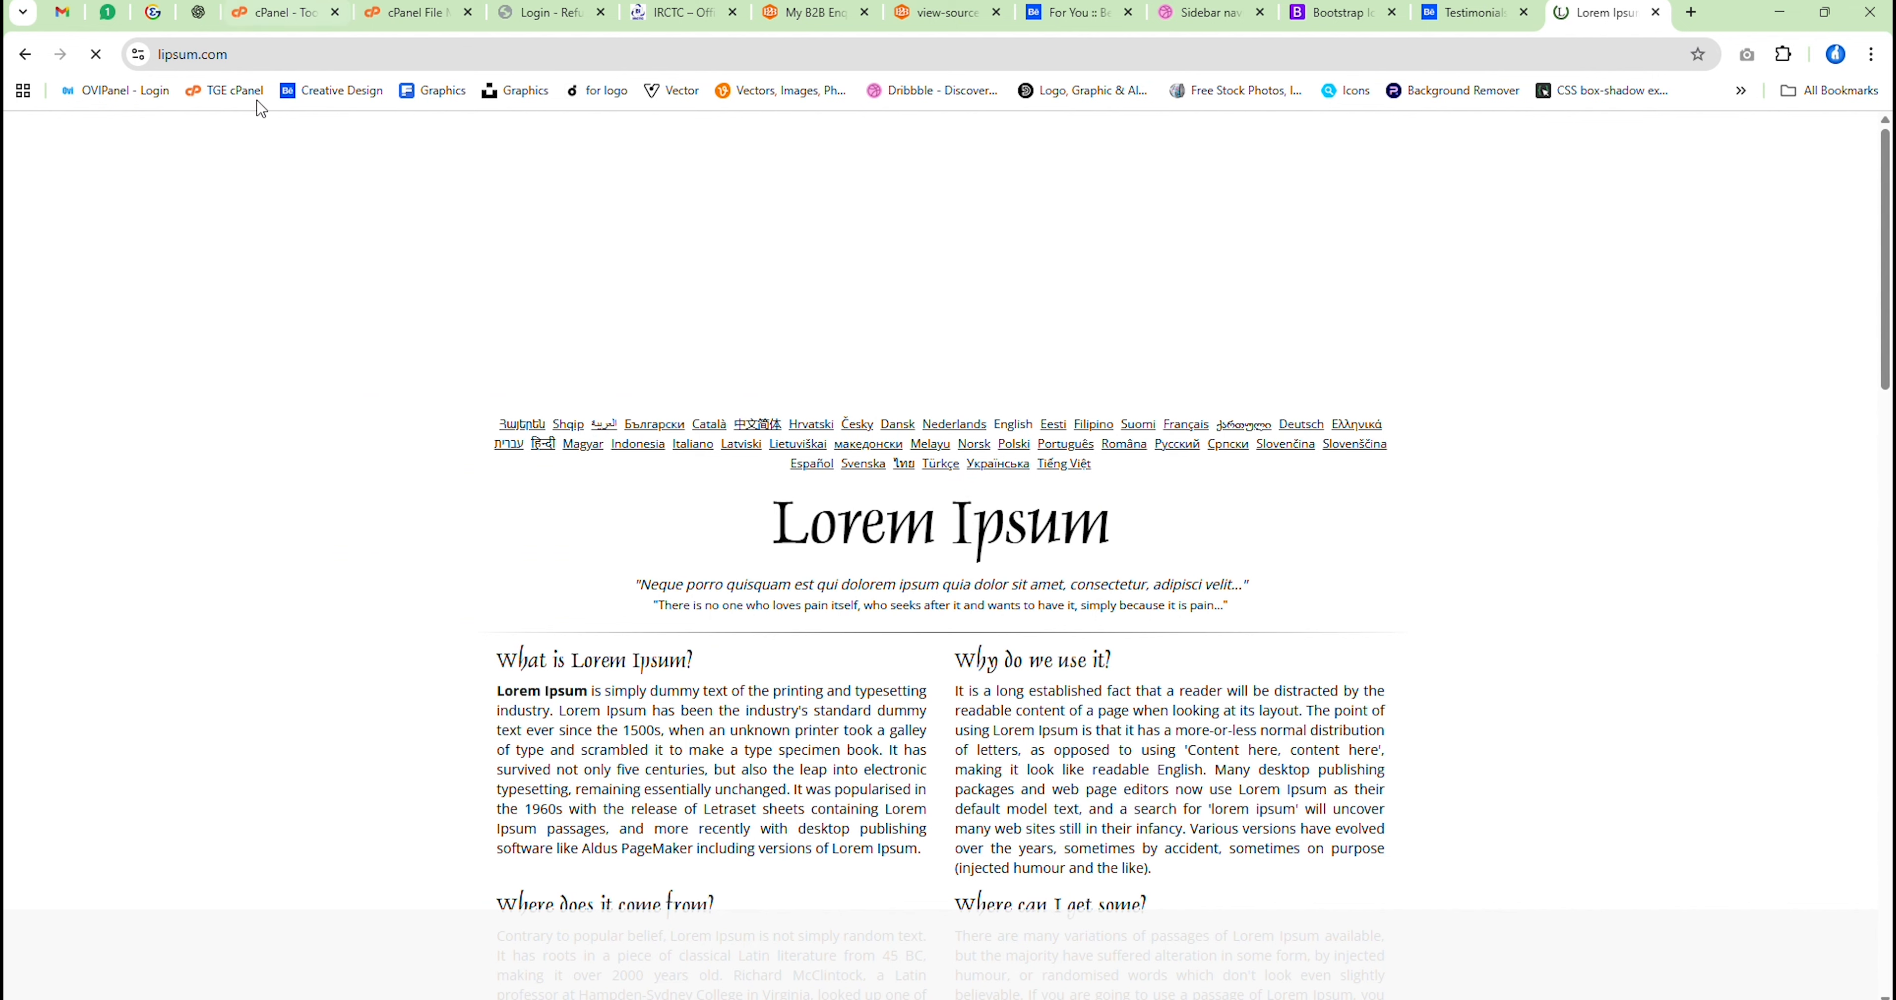
Copy the first Lorem Ipsum sentence and paste it in Adobe XD into a text area about 690 wide below the heading
{"action": "left_click_drag", "start_coordinate": [559, 713], "coordinate": [498, 690]}
{"action": "key", "text": "ctrl+c"}
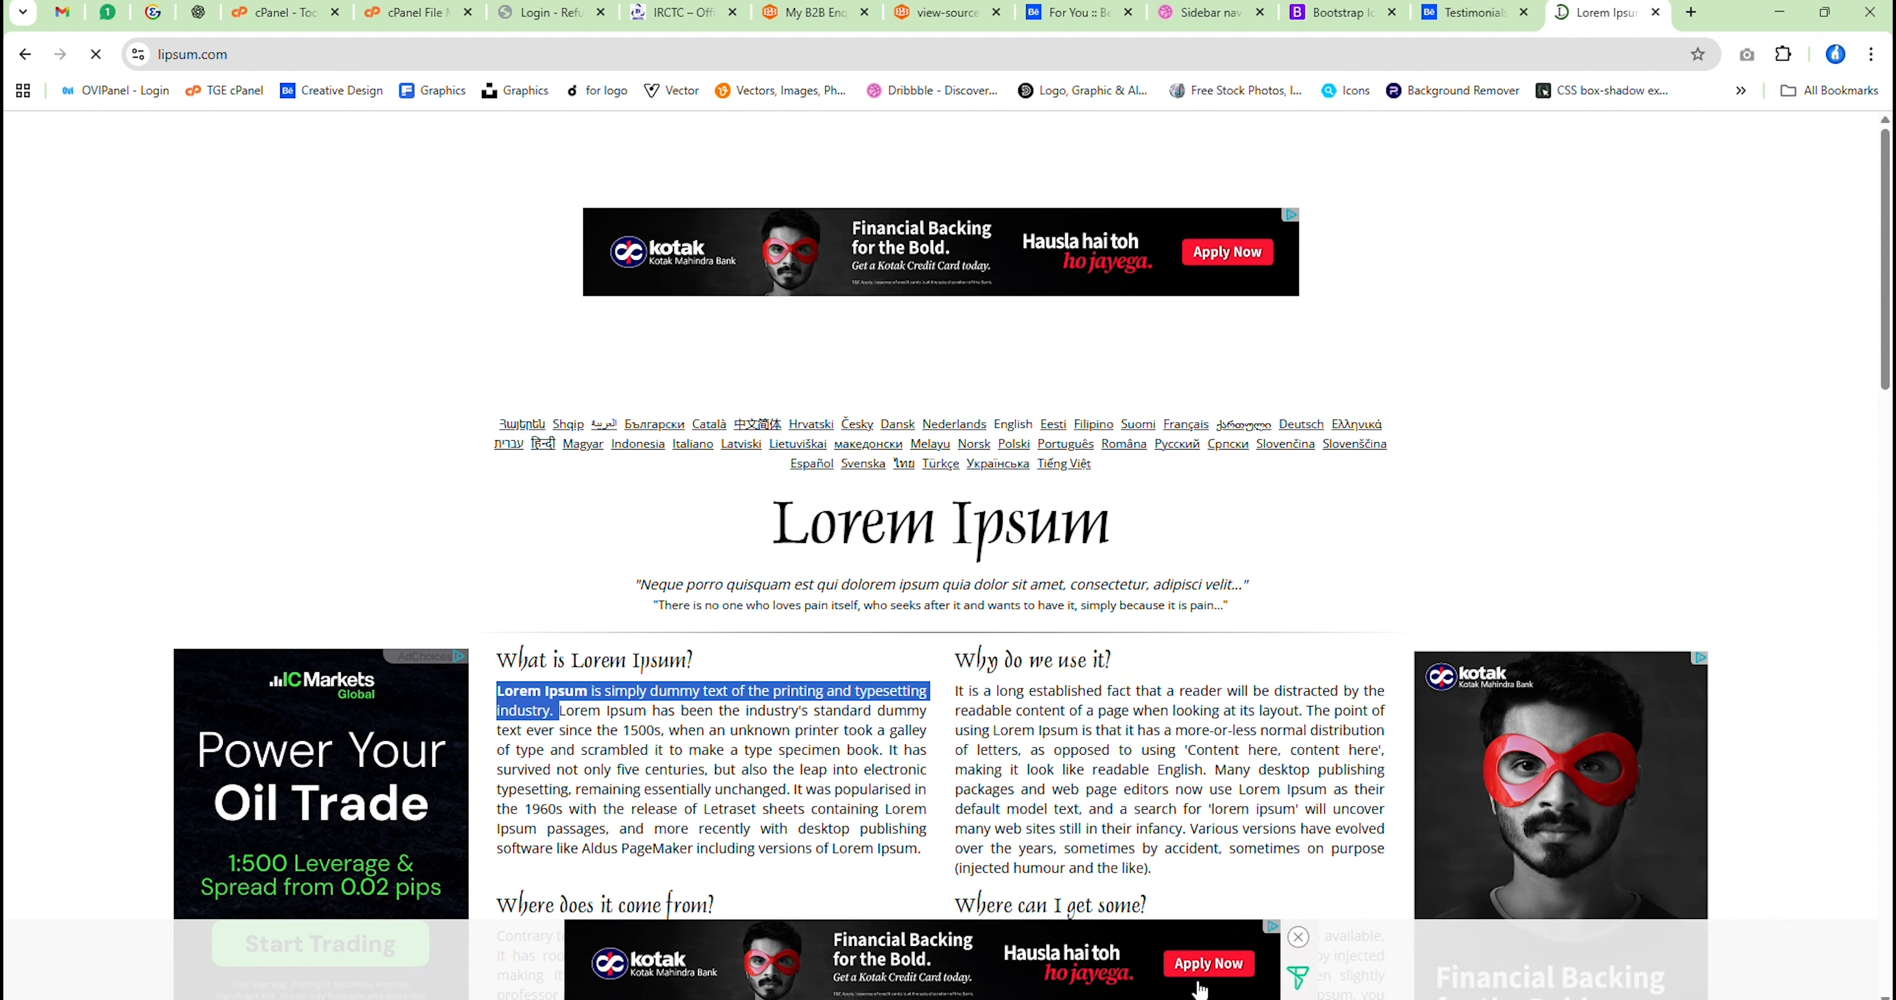
{"action": "key", "text": "alt+Tab"}
{"action": "key", "text": "t"}
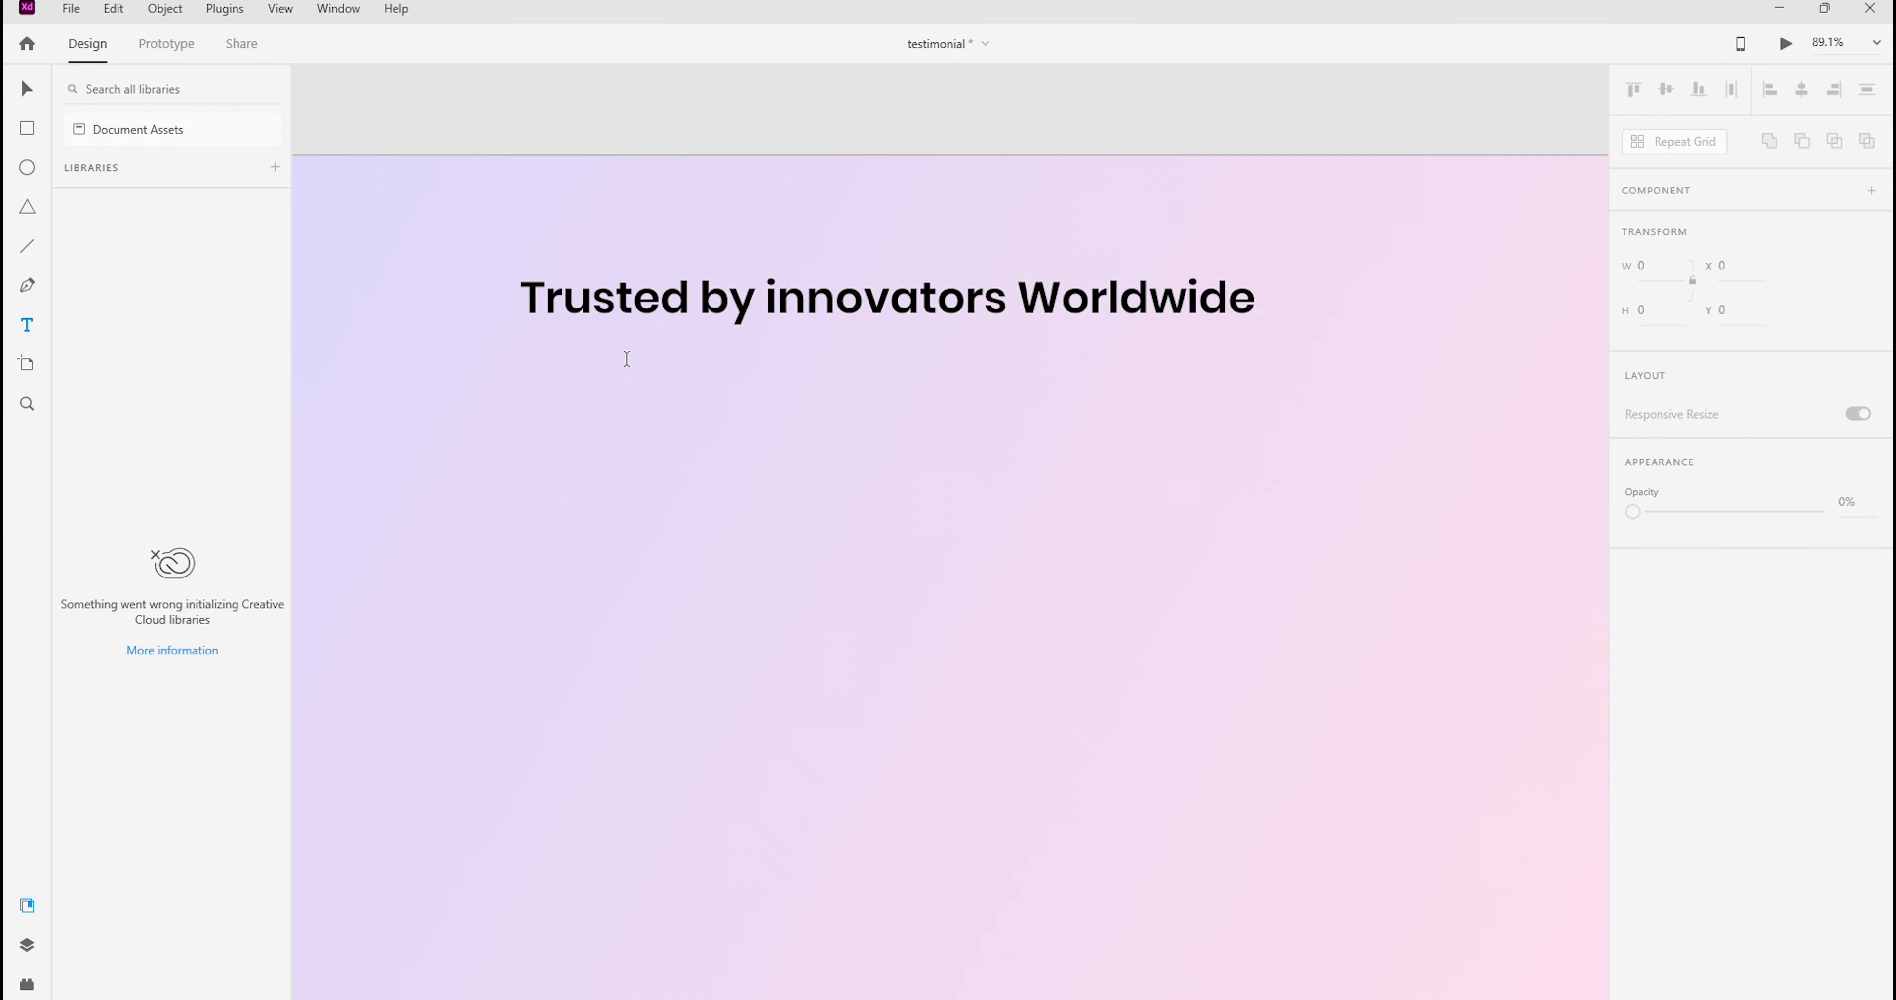
{"action": "left_click_drag", "start_coordinate": [589, 351], "coordinate": [1194, 410]}
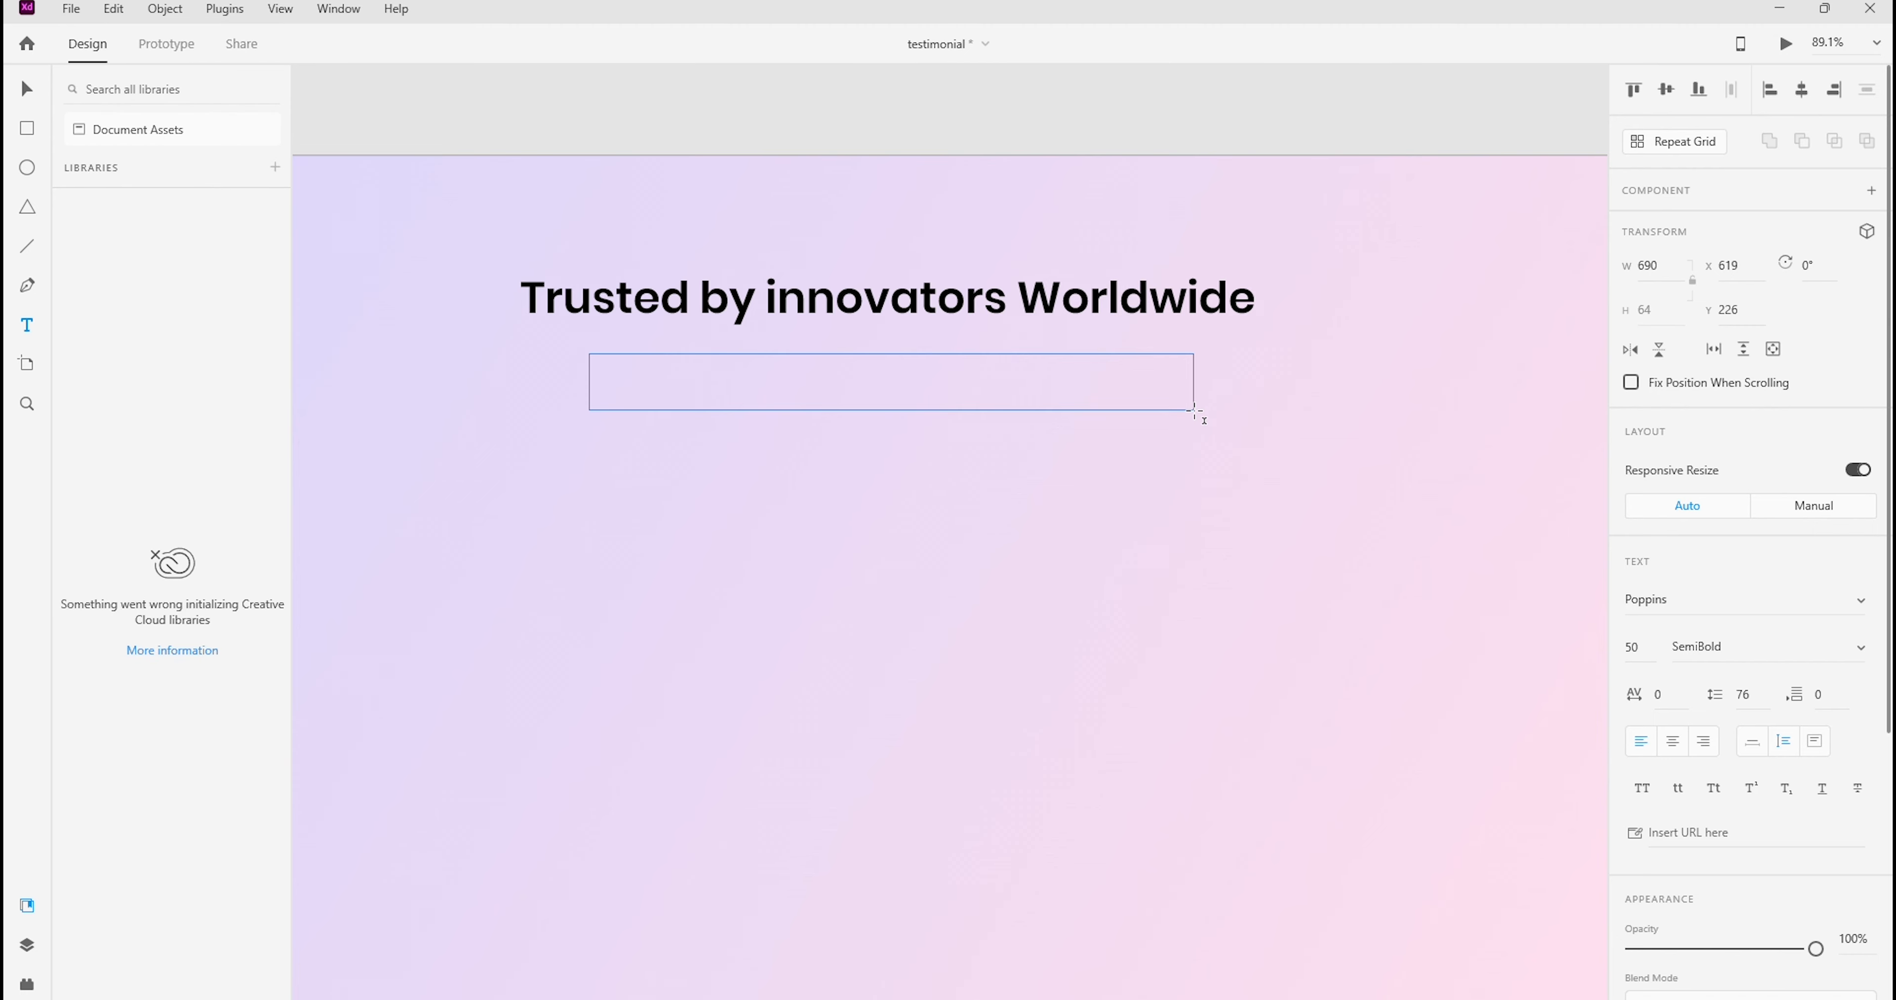
{"action": "key", "text": "ctrl+v"}
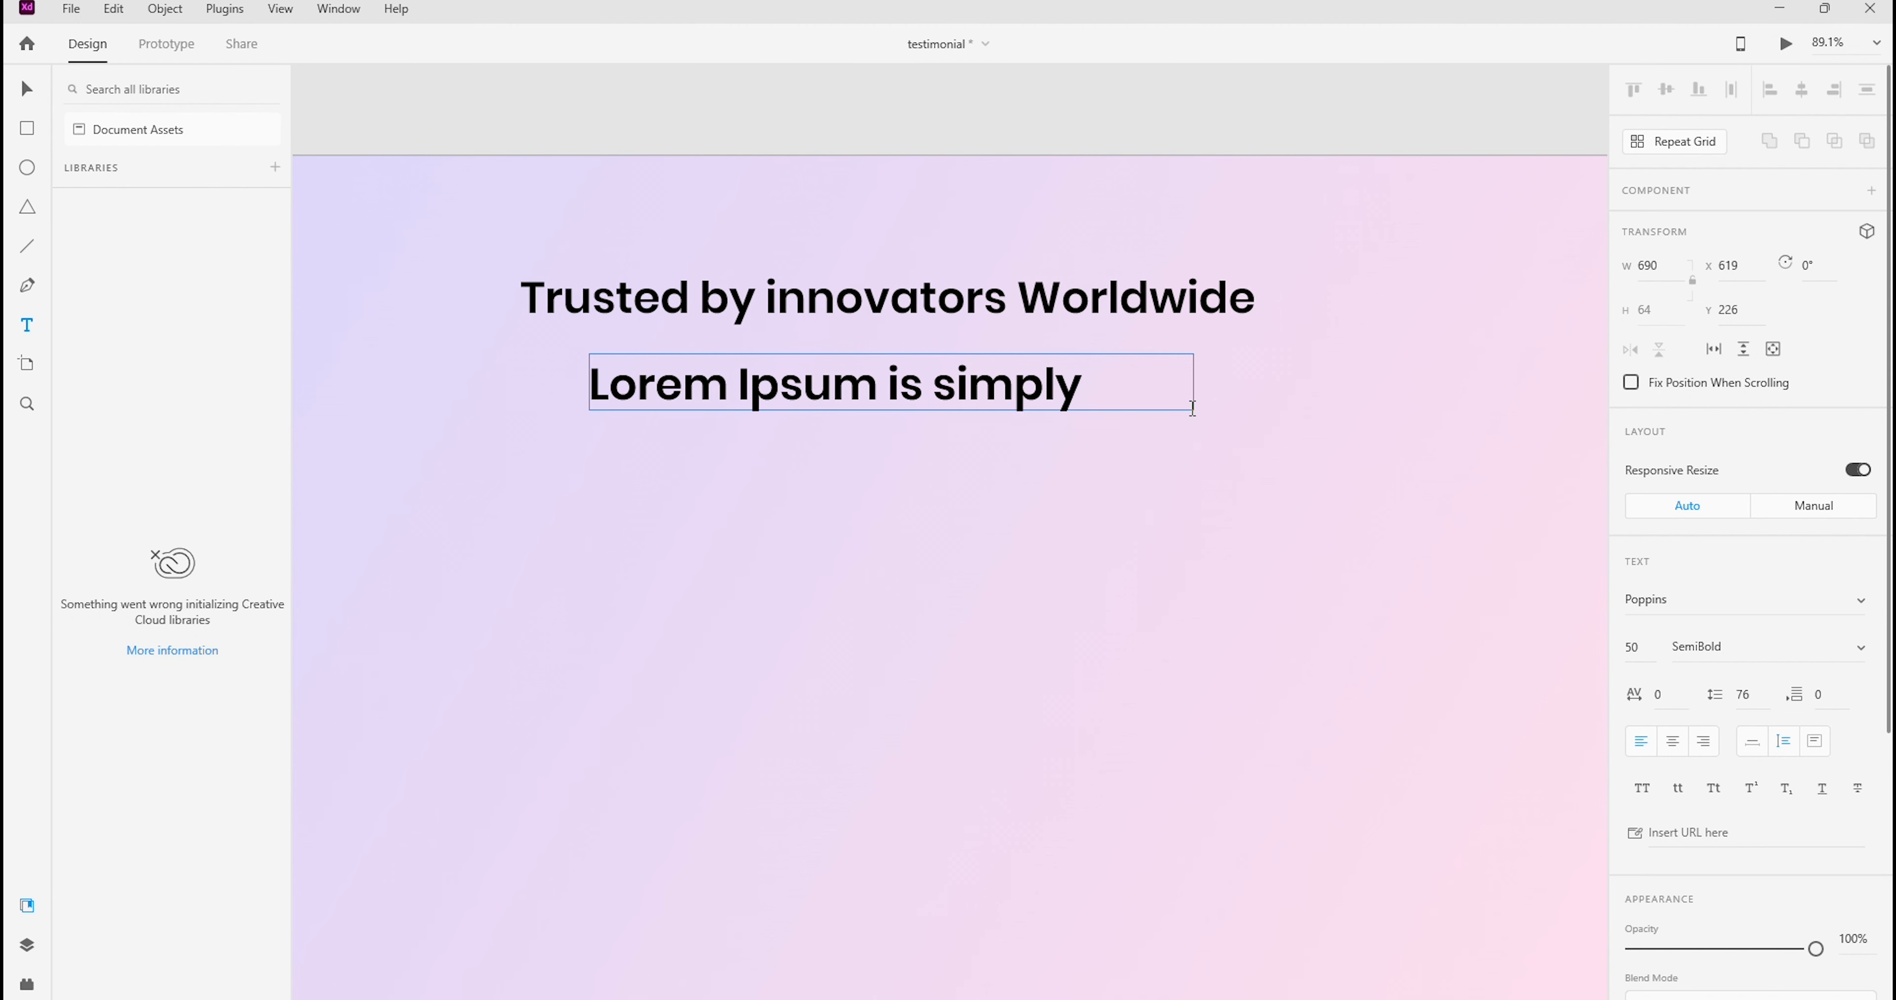
Format the pasted paragraph as Poppins Regular, size 18, with center-aligned text
{"action": "key", "text": "ctrl+a"}
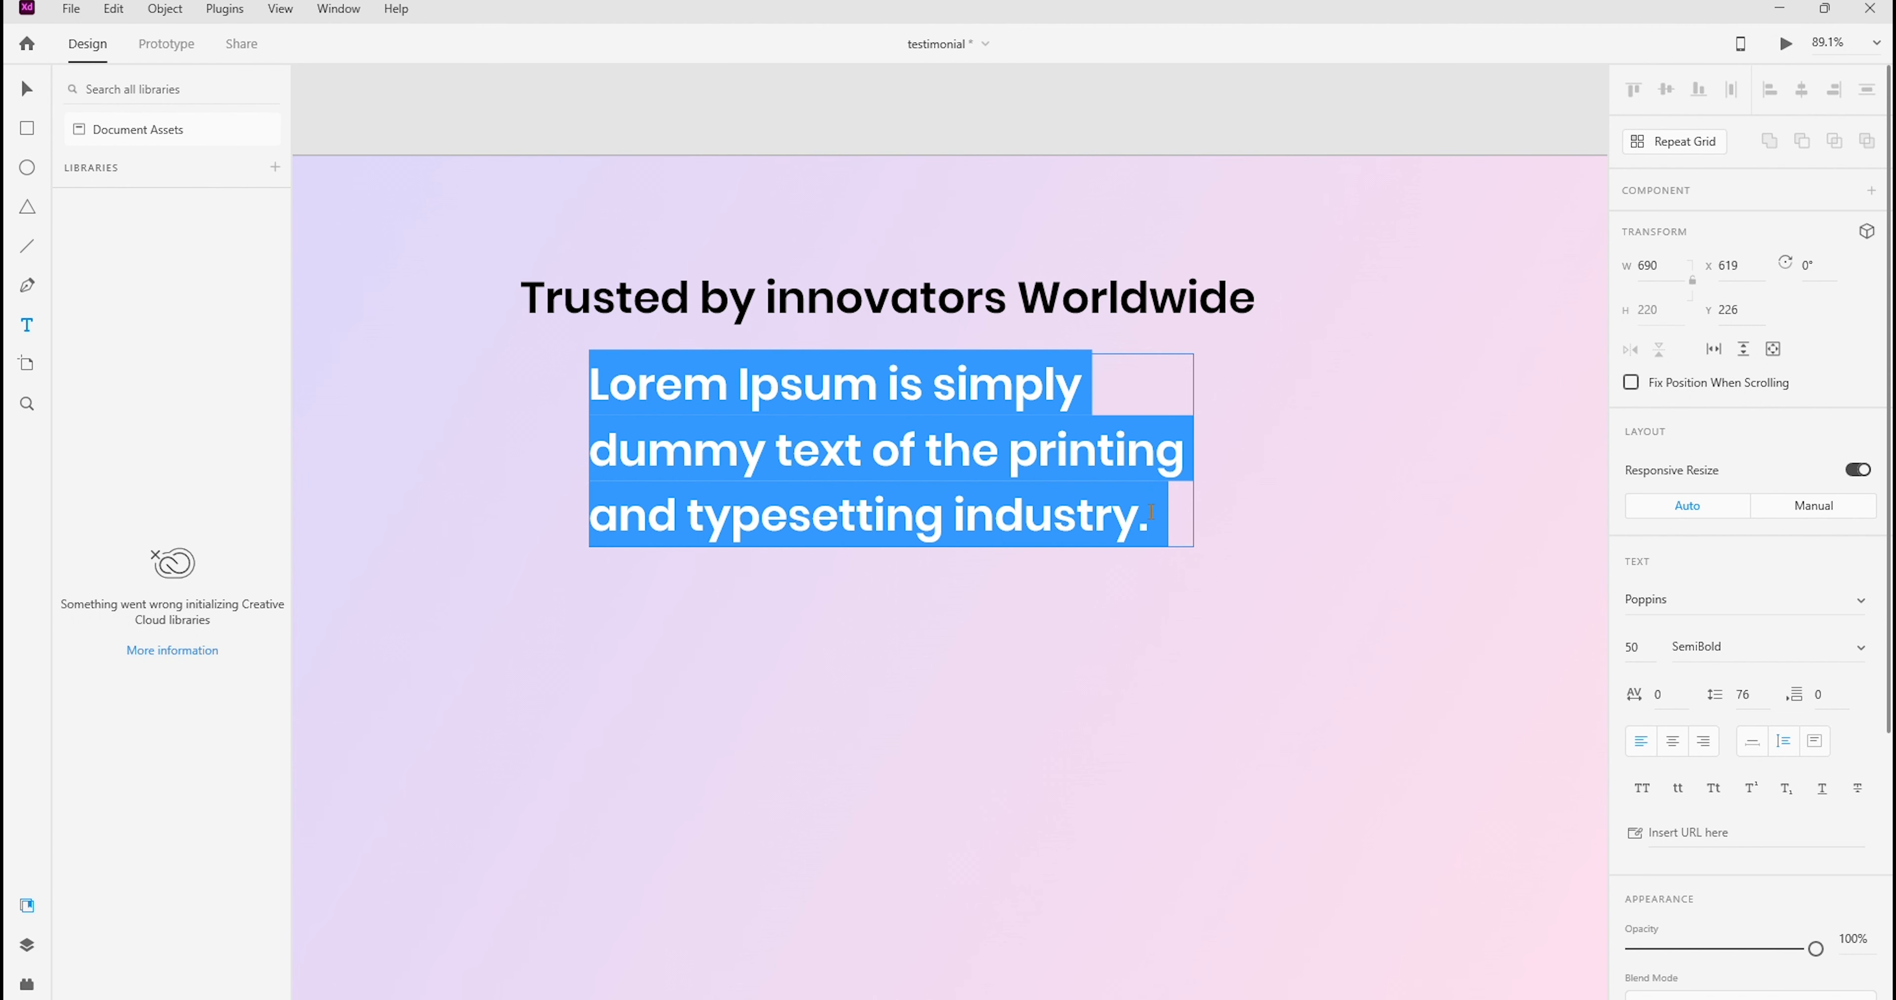
{"action": "left_click", "coordinate": [1866, 642]}
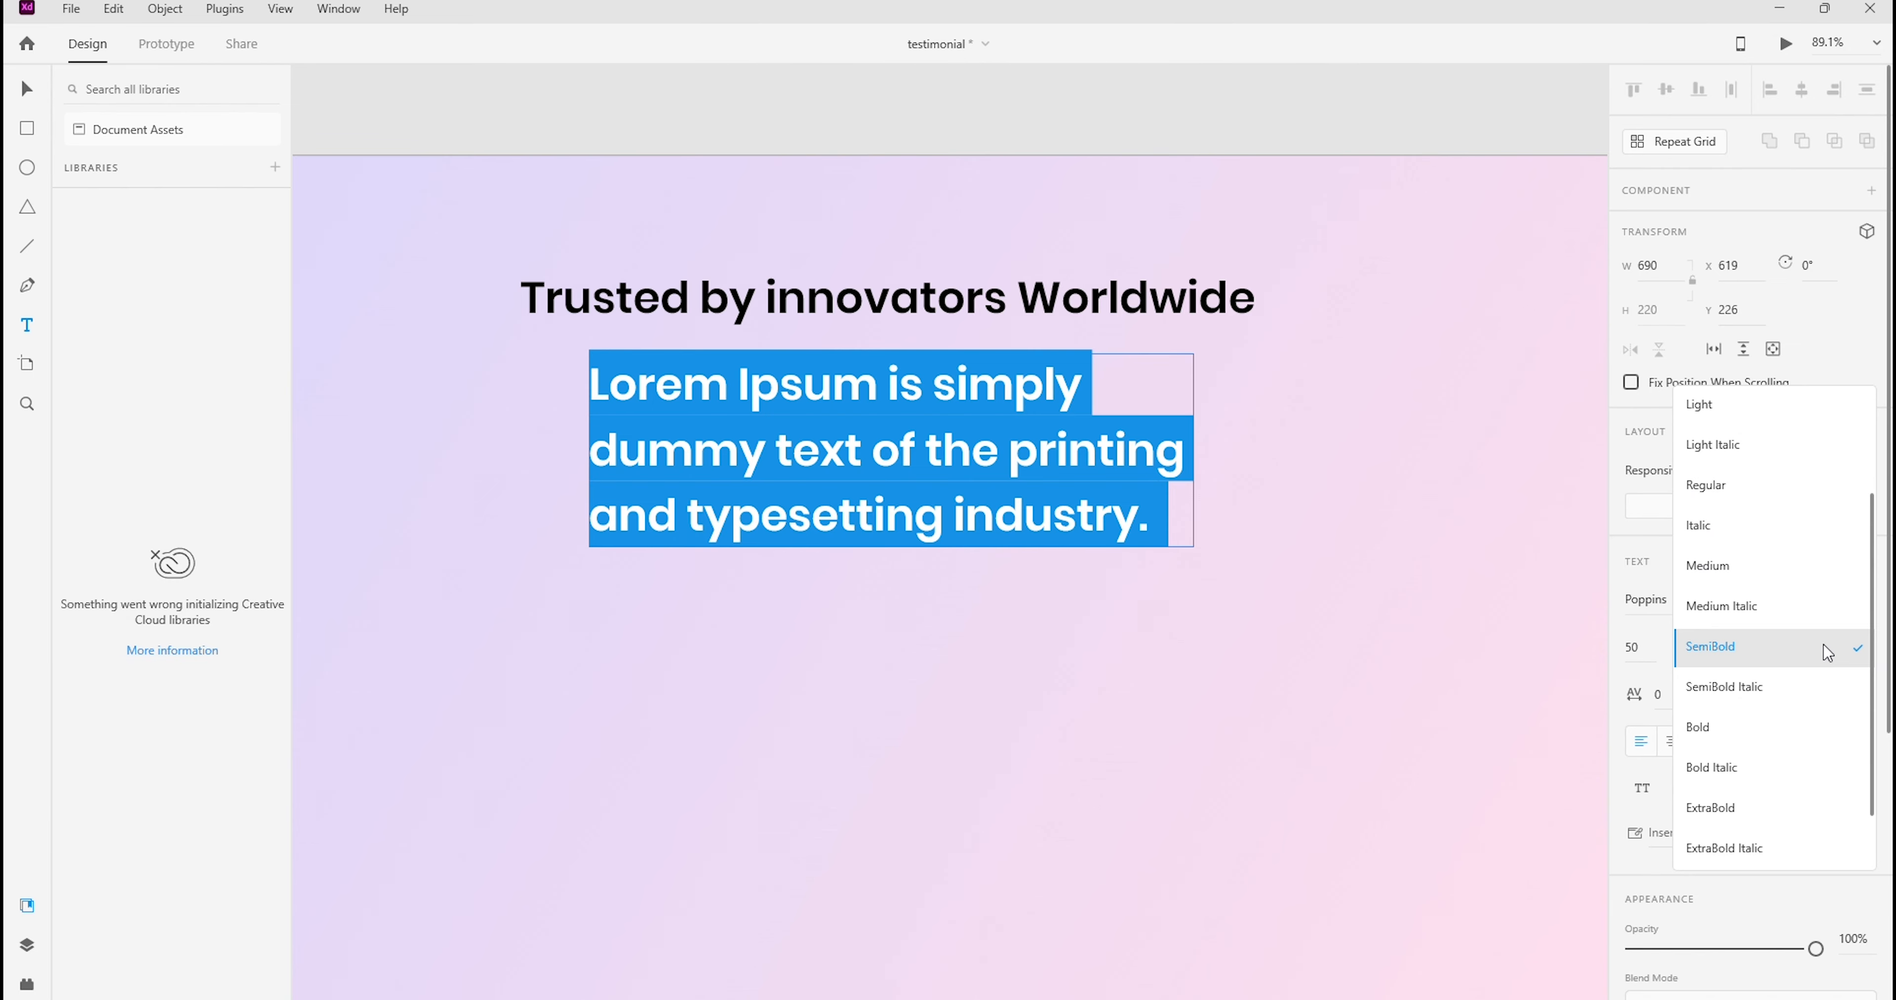
{"action": "left_click", "coordinate": [1693, 487]}
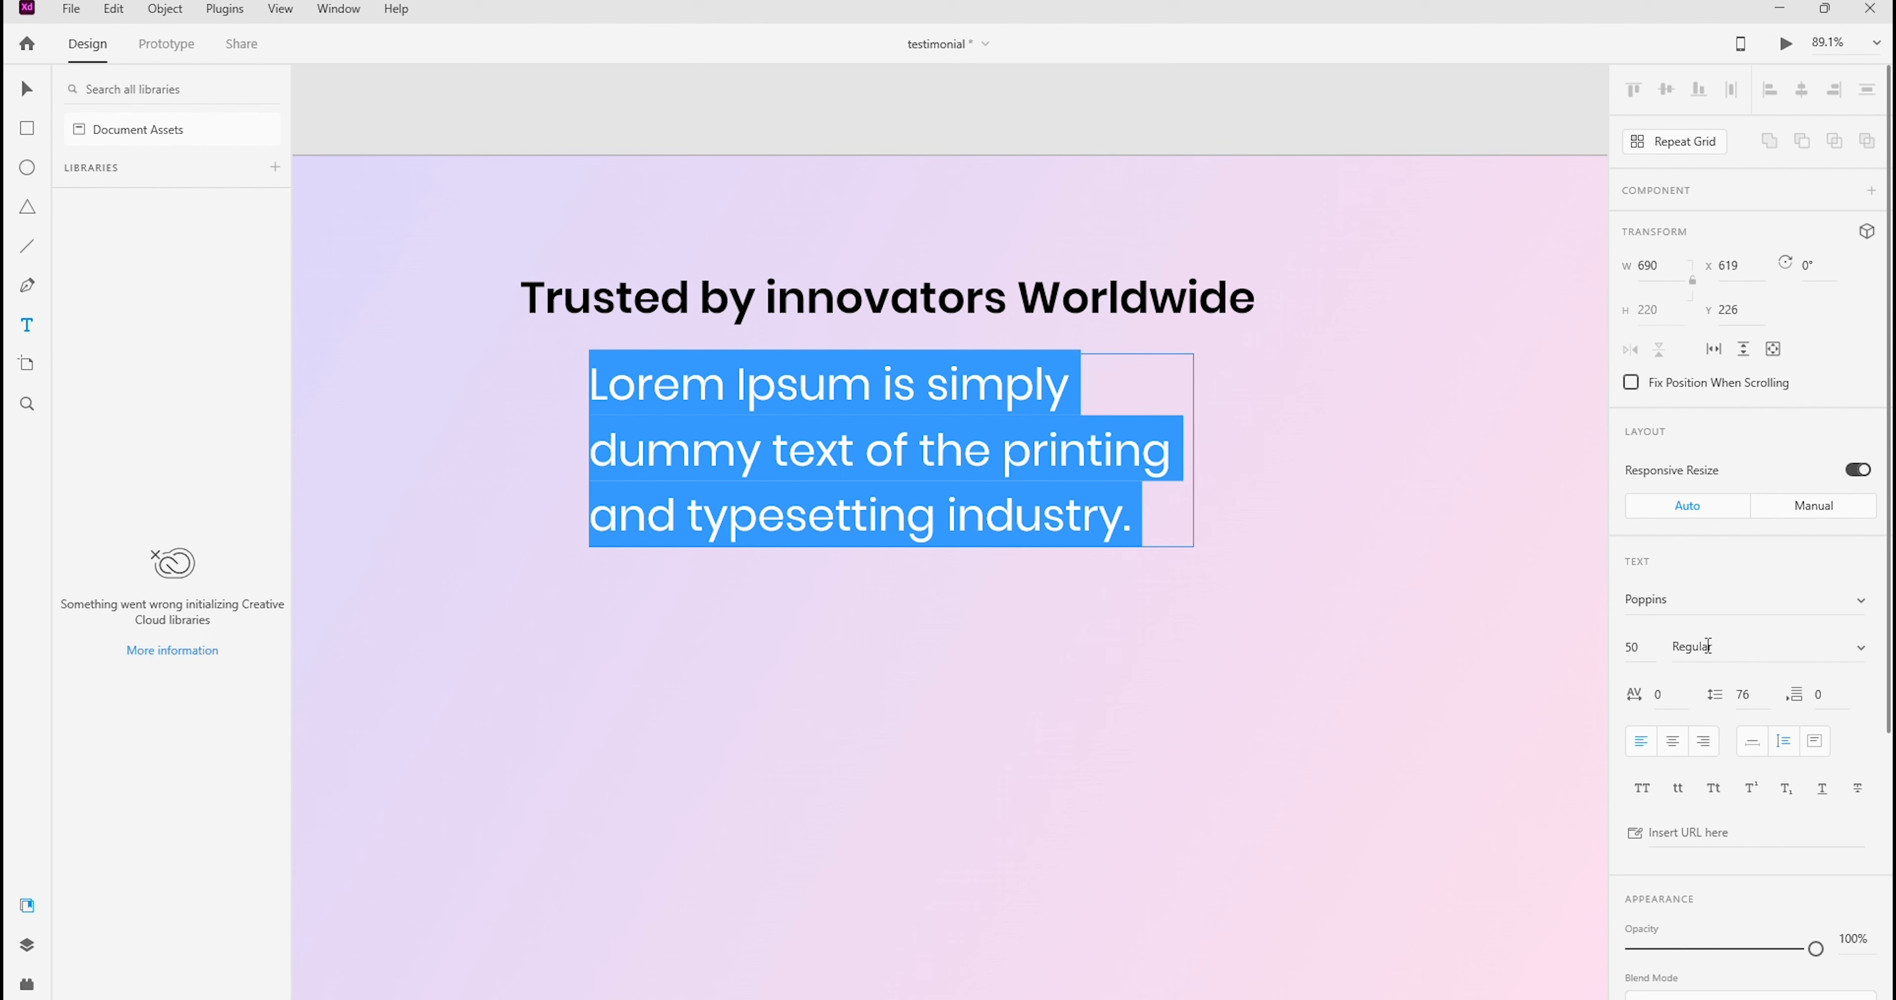
{"action": "left_click", "coordinate": [1637, 649]}
{"action": "key", "text": "Return"}
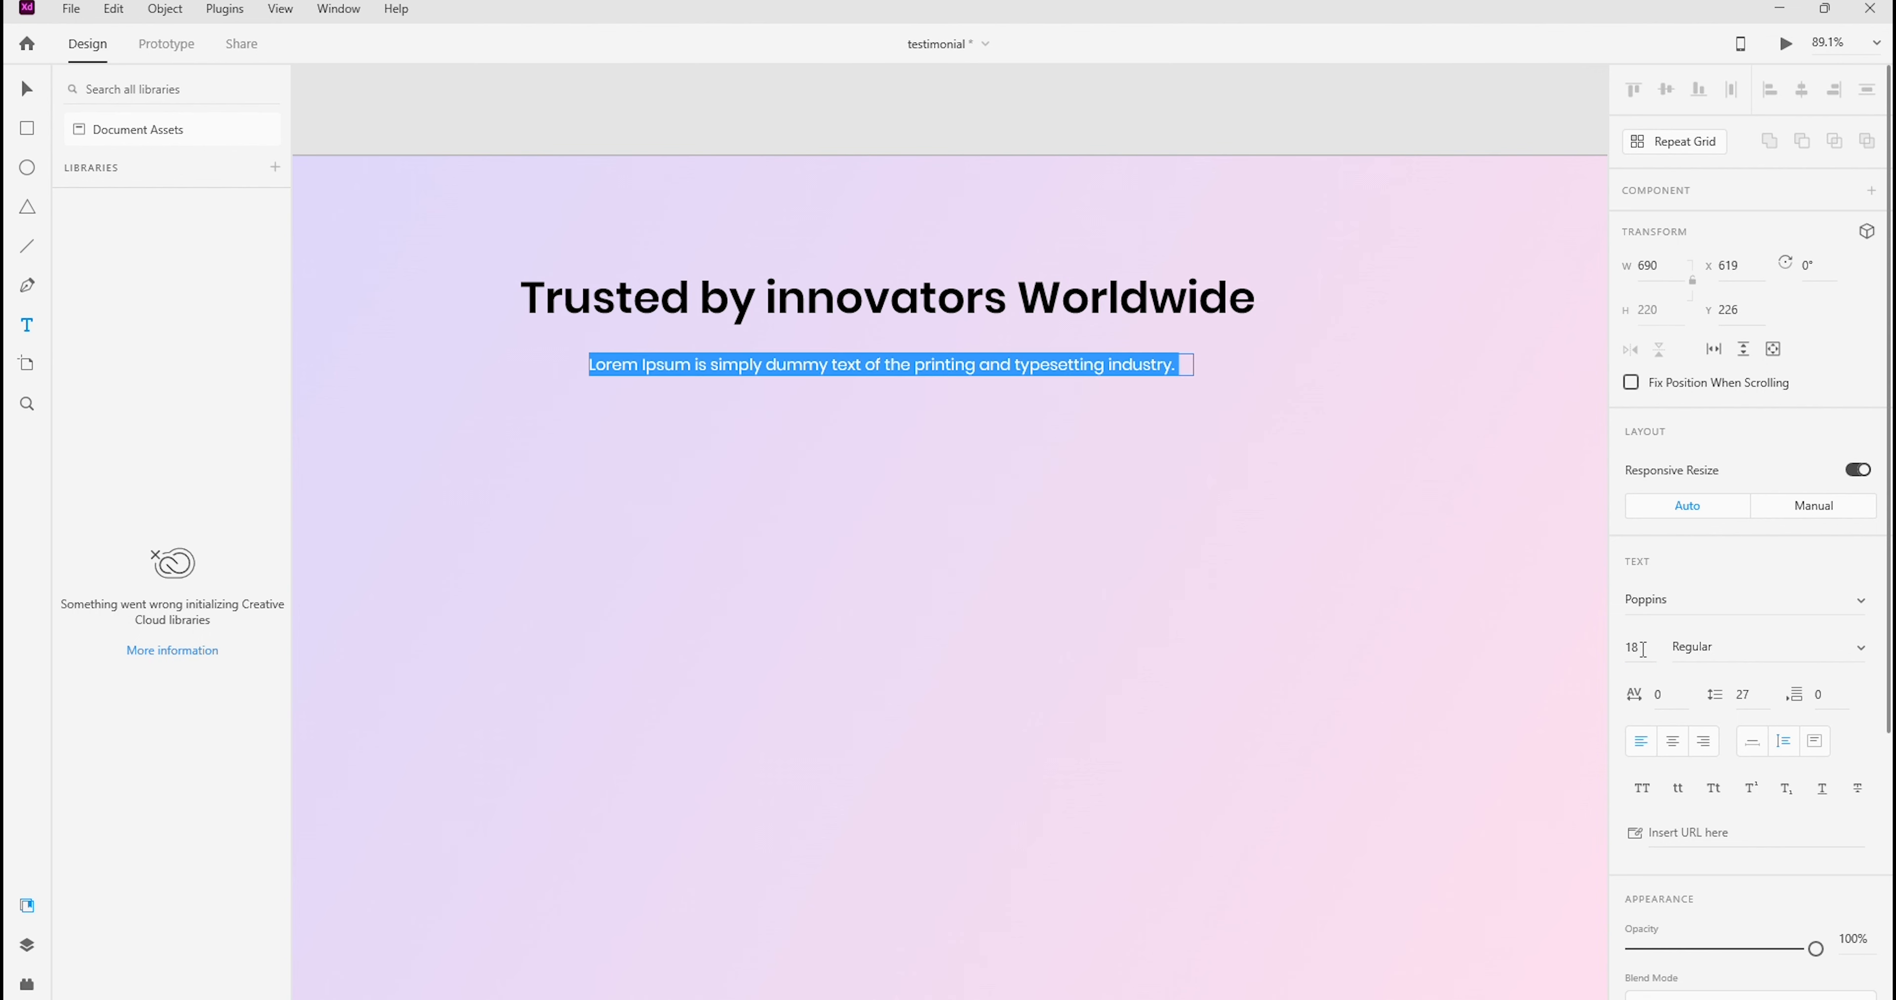
{"action": "left_click", "coordinate": [1673, 744]}
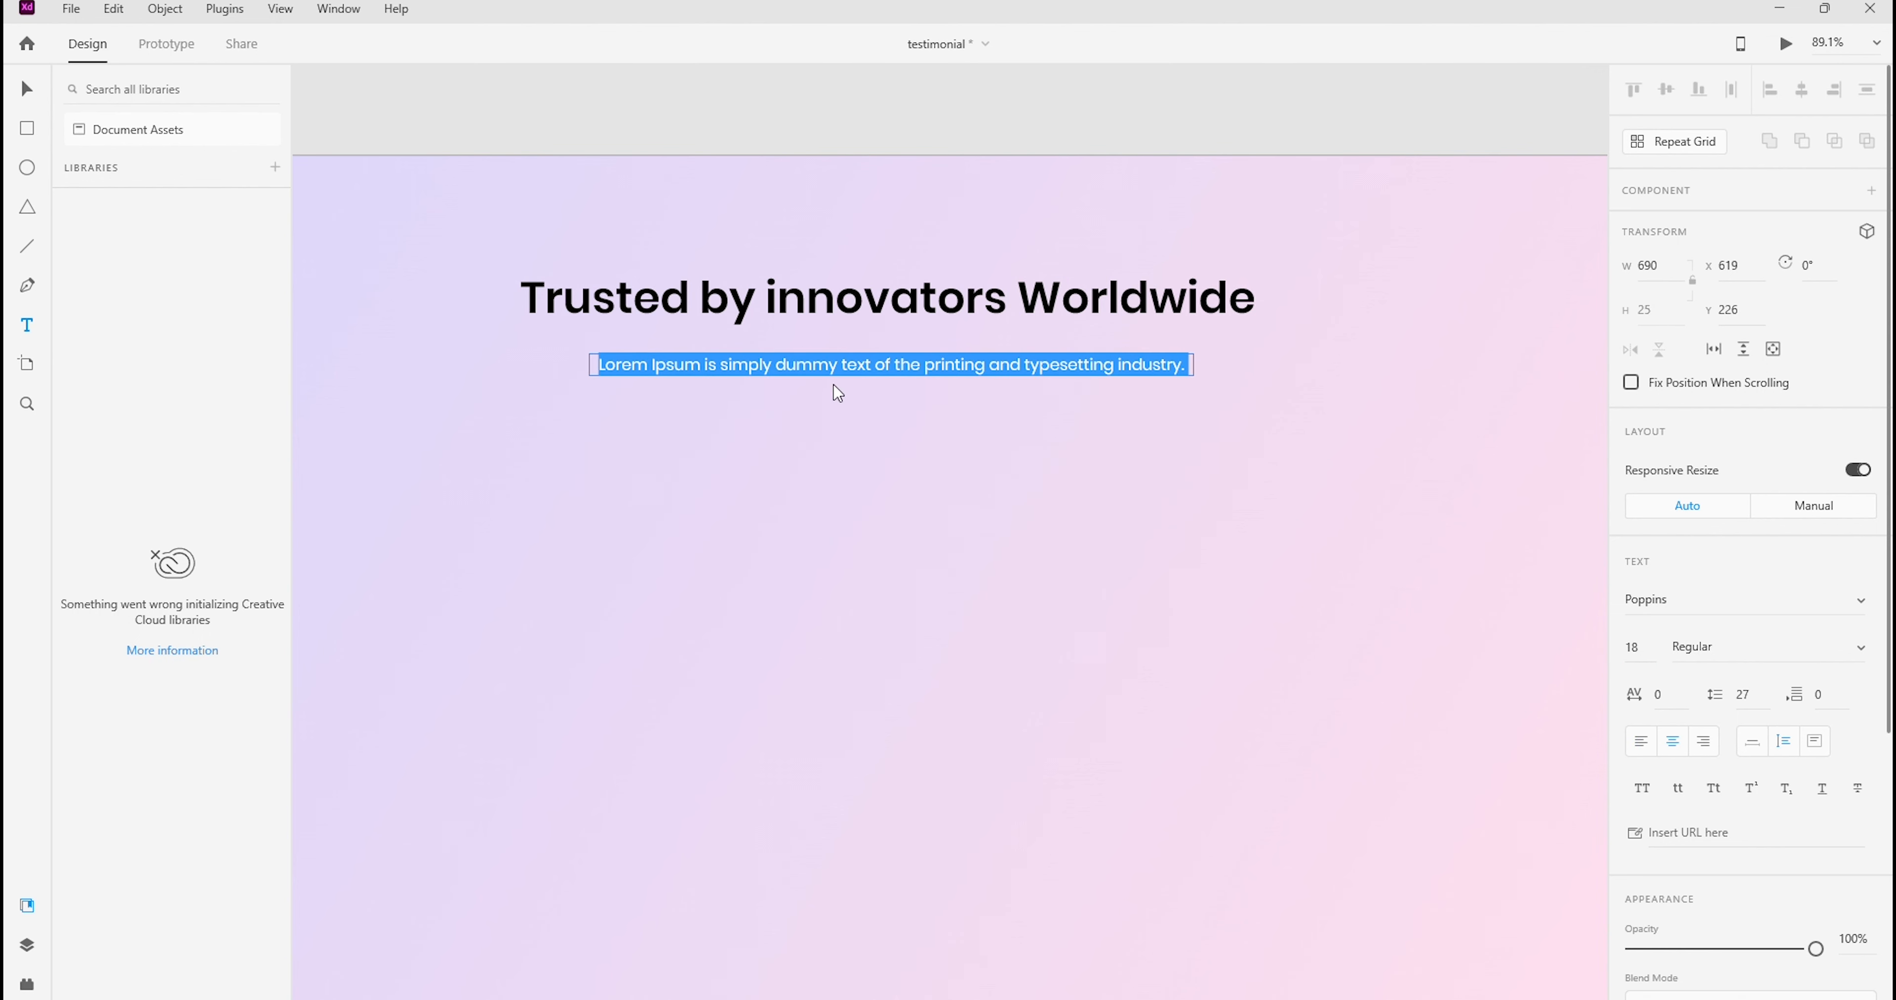
{"action": "key", "text": "Escape"}
Switch to the lipsum.com page in Chrome and copy the passage from its beginning through "ever since"
{"action": "mouse_move", "coordinate": [1082, 997]}
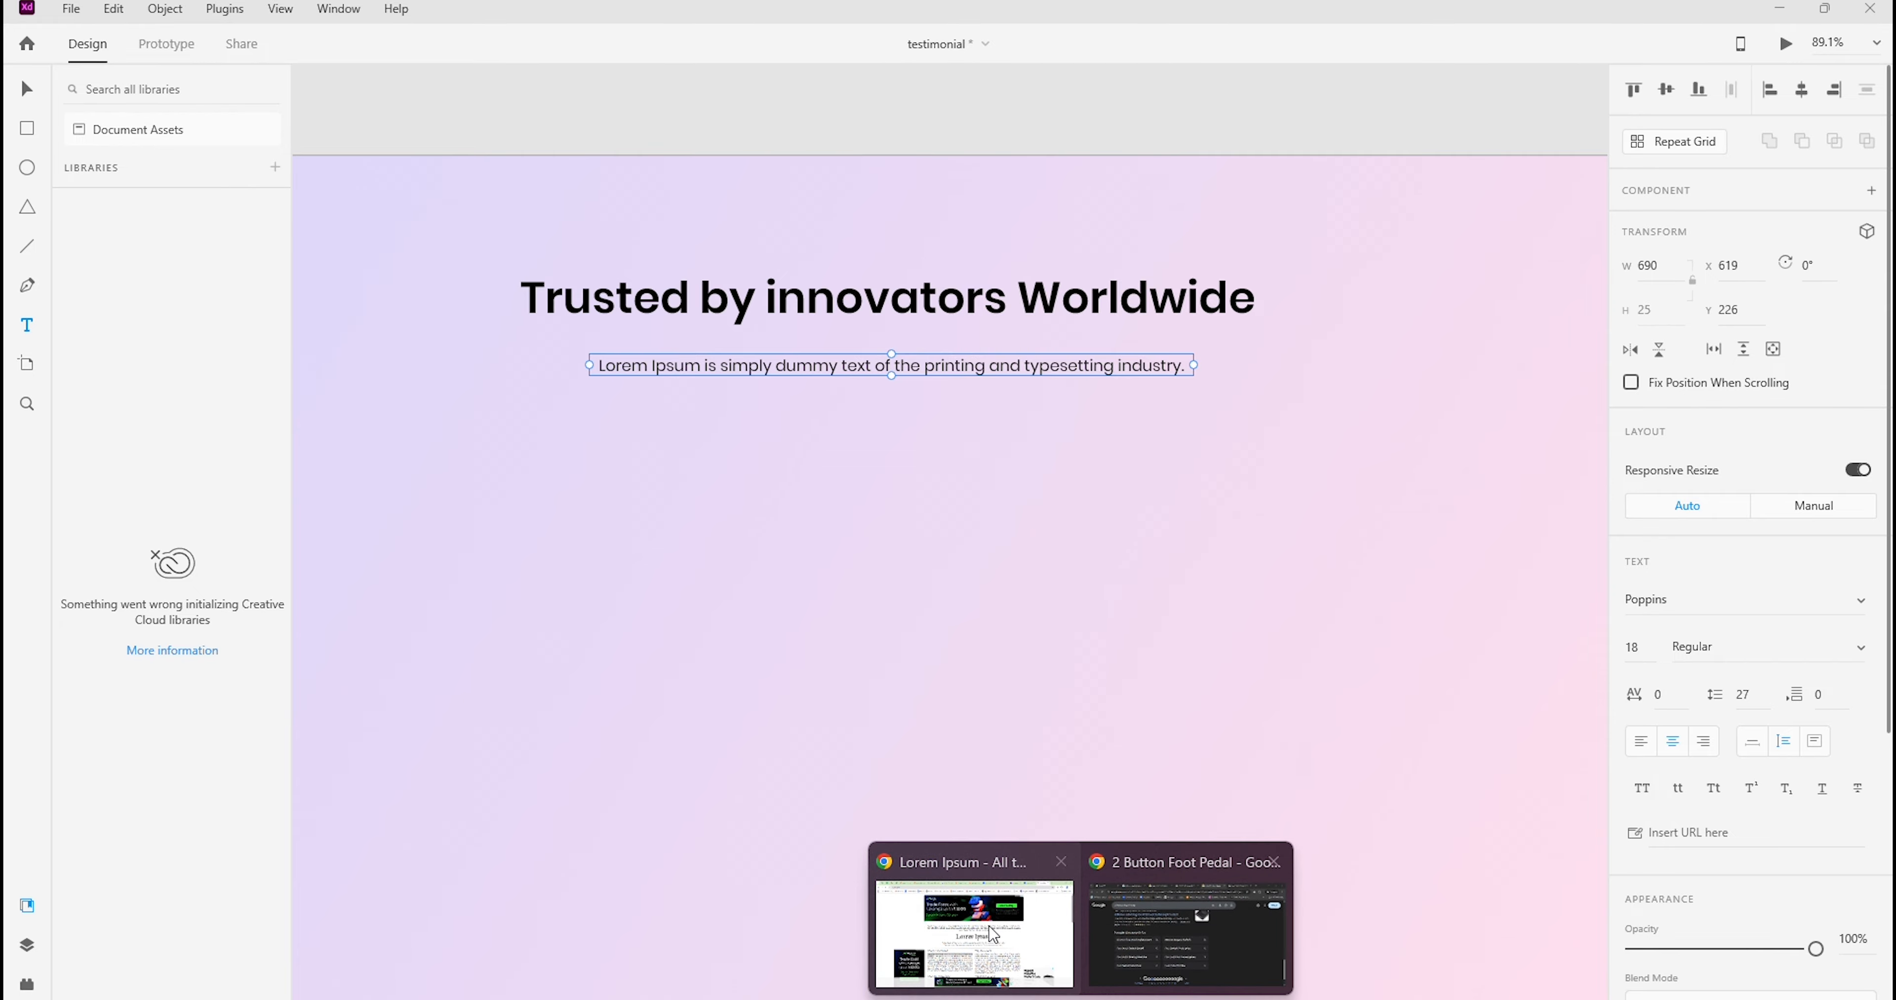
{"action": "left_click", "coordinate": [973, 935]}
{"action": "left_click", "coordinate": [1212, 998]}
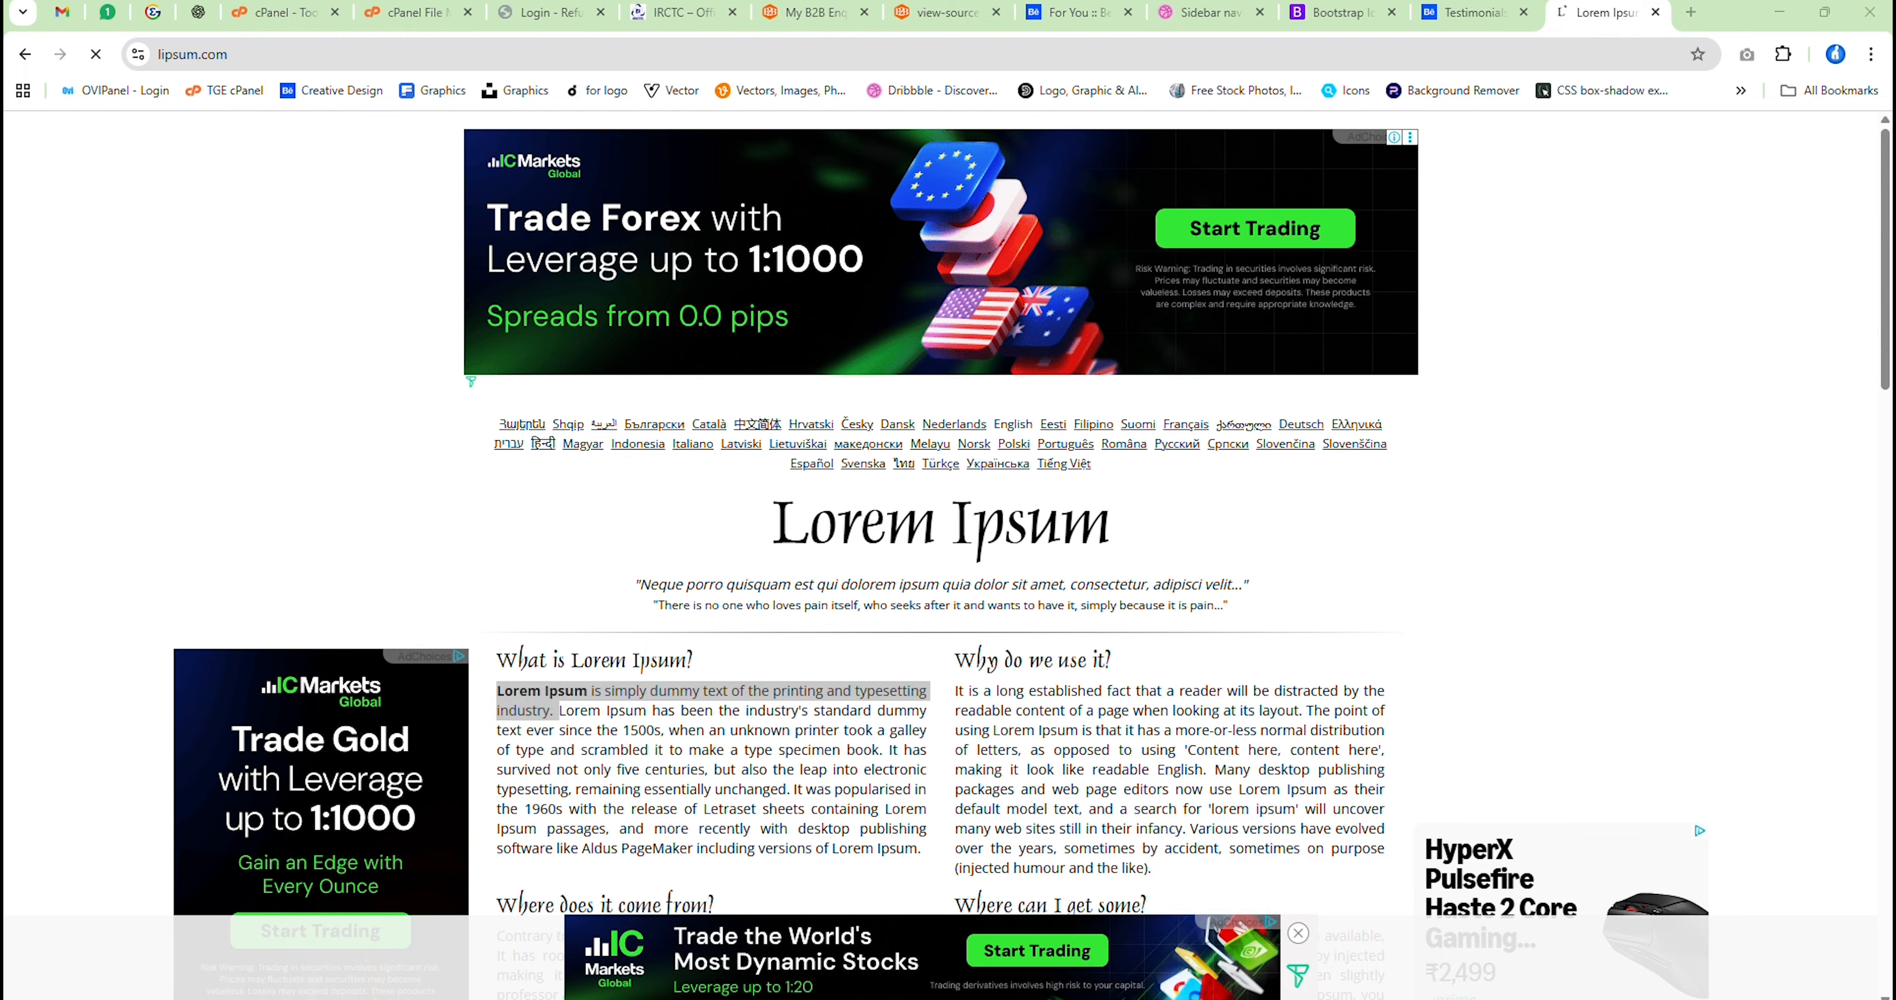
{"action": "left_click", "coordinate": [1211, 997]}
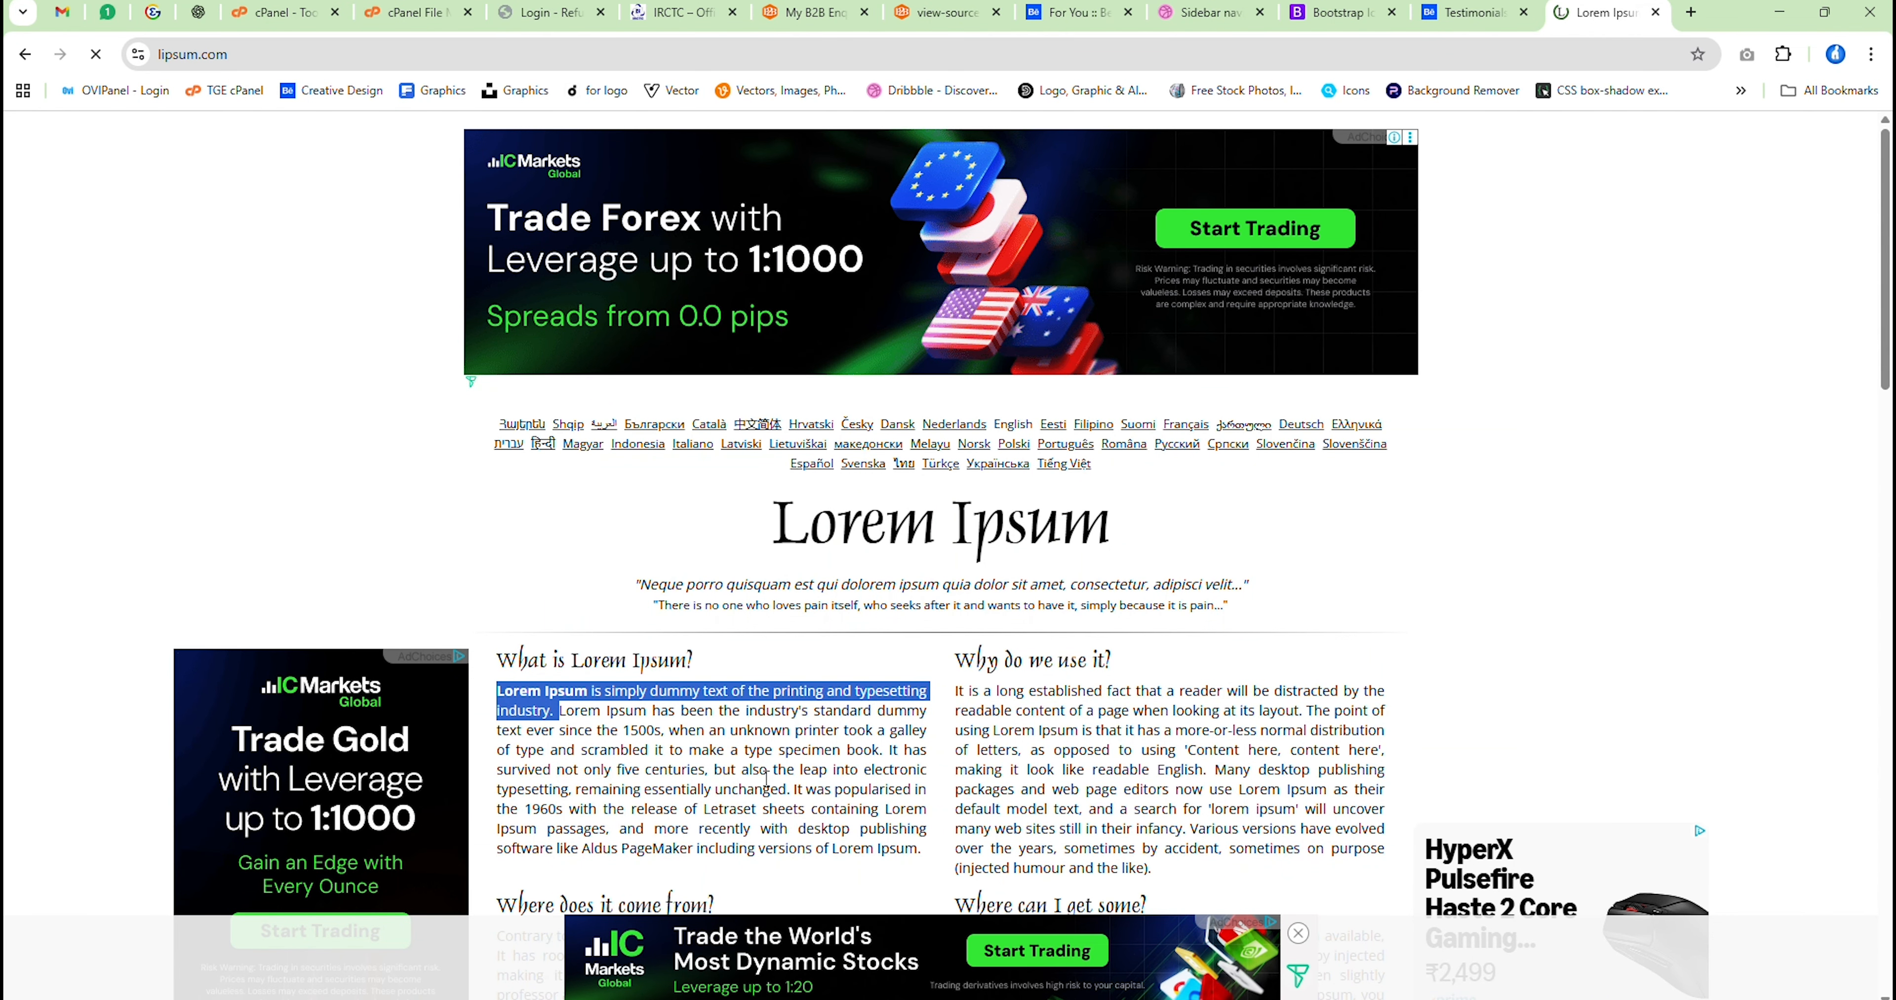
{"action": "left_click", "coordinate": [715, 764]}
{"action": "left_click_drag", "start_coordinate": [597, 730], "coordinate": [497, 691]}
{"action": "key", "text": "ctrl+c"}
{"action": "key", "text": "alt+Tab"}
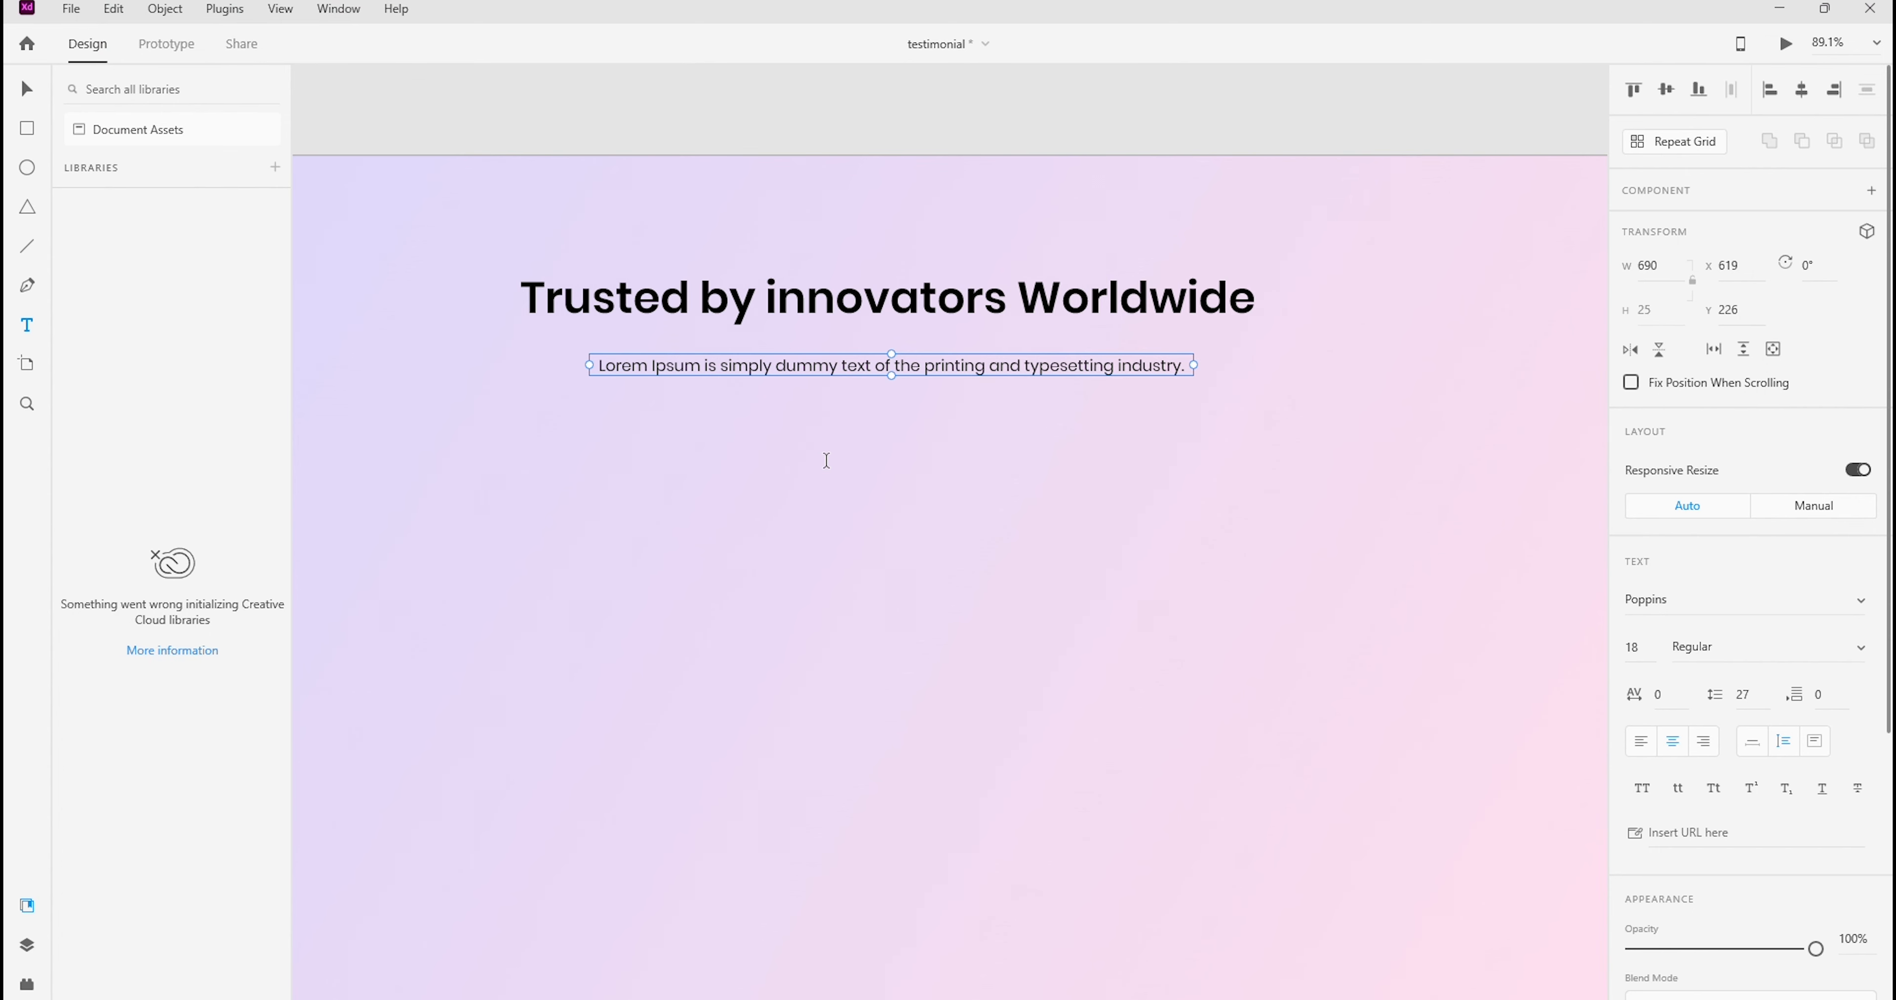
In Adobe XD, replace the paragraph with the copied passage and shorten it to end with "Lorem Ipsum has been the industry's."
{"action": "double_click", "coordinate": [787, 365]}
{"action": "double_click", "coordinate": [787, 365]}
{"action": "key", "text": "ctrl+a"}
{"action": "key", "text": "ctrl+v"}
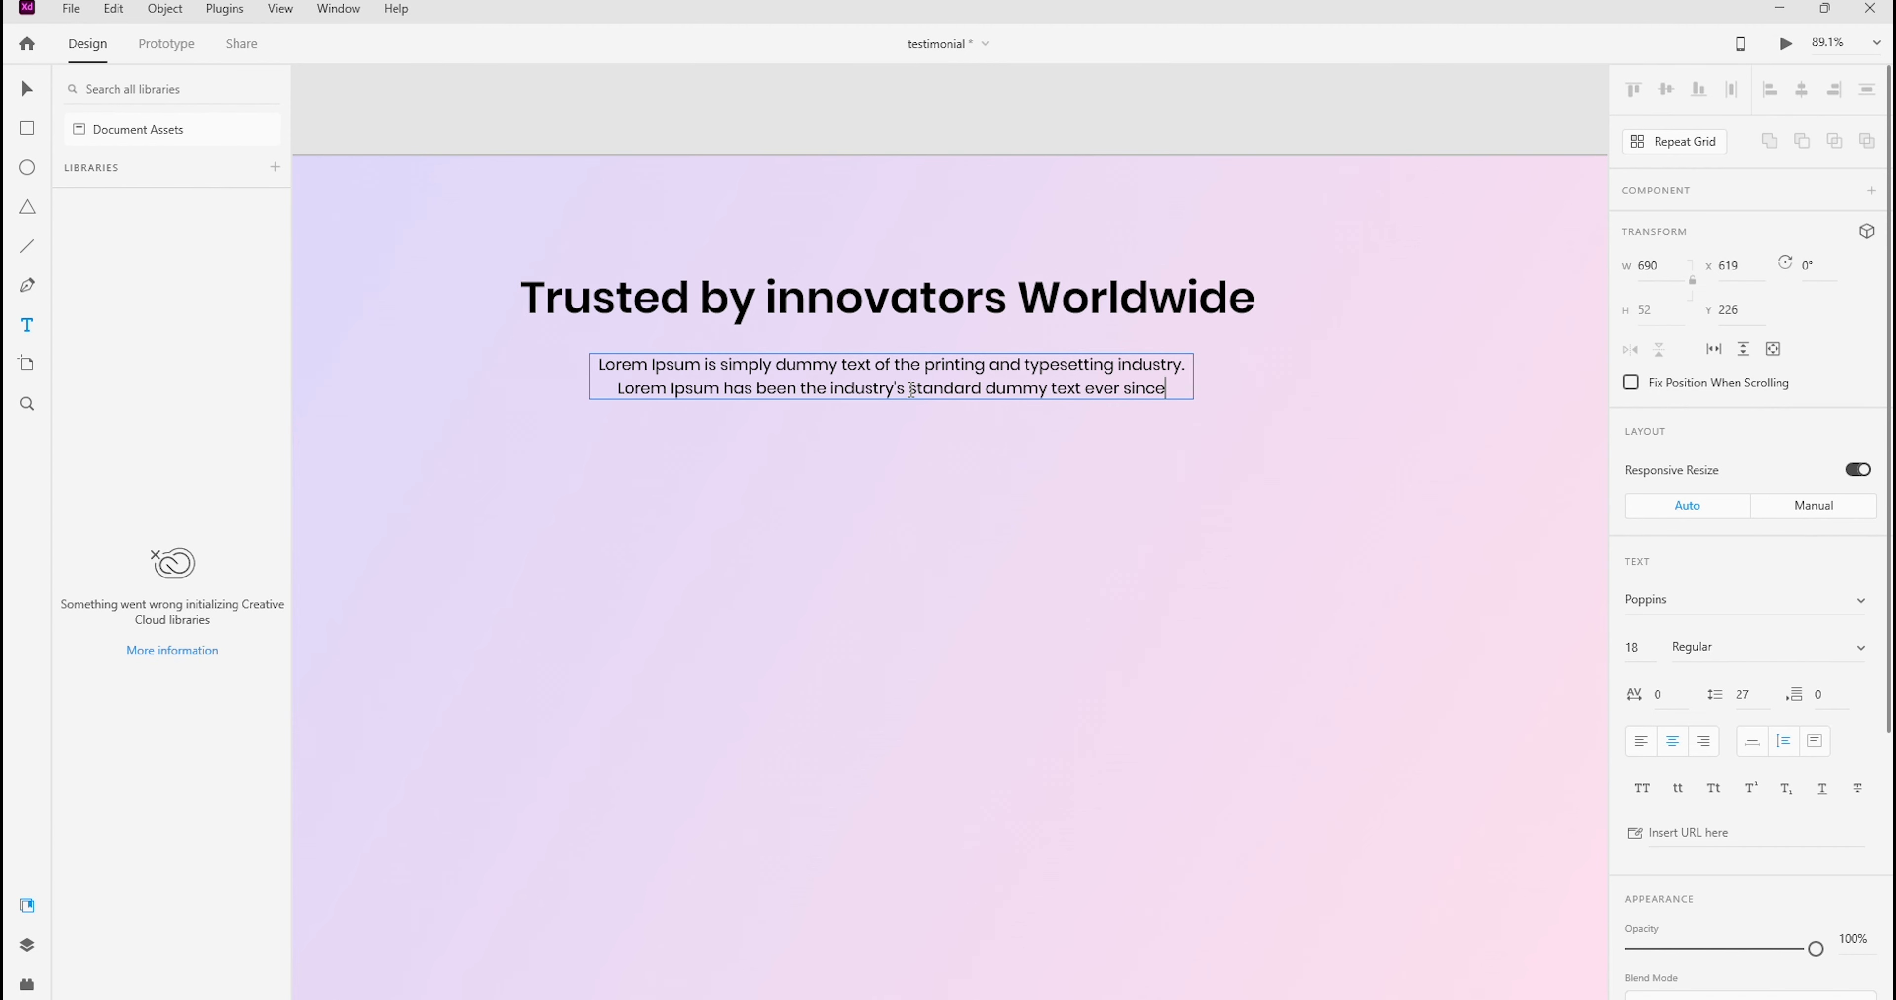
{"action": "left_click_drag", "start_coordinate": [911, 389], "coordinate": [1167, 397]}
{"action": "key", "text": "BackSpace"}
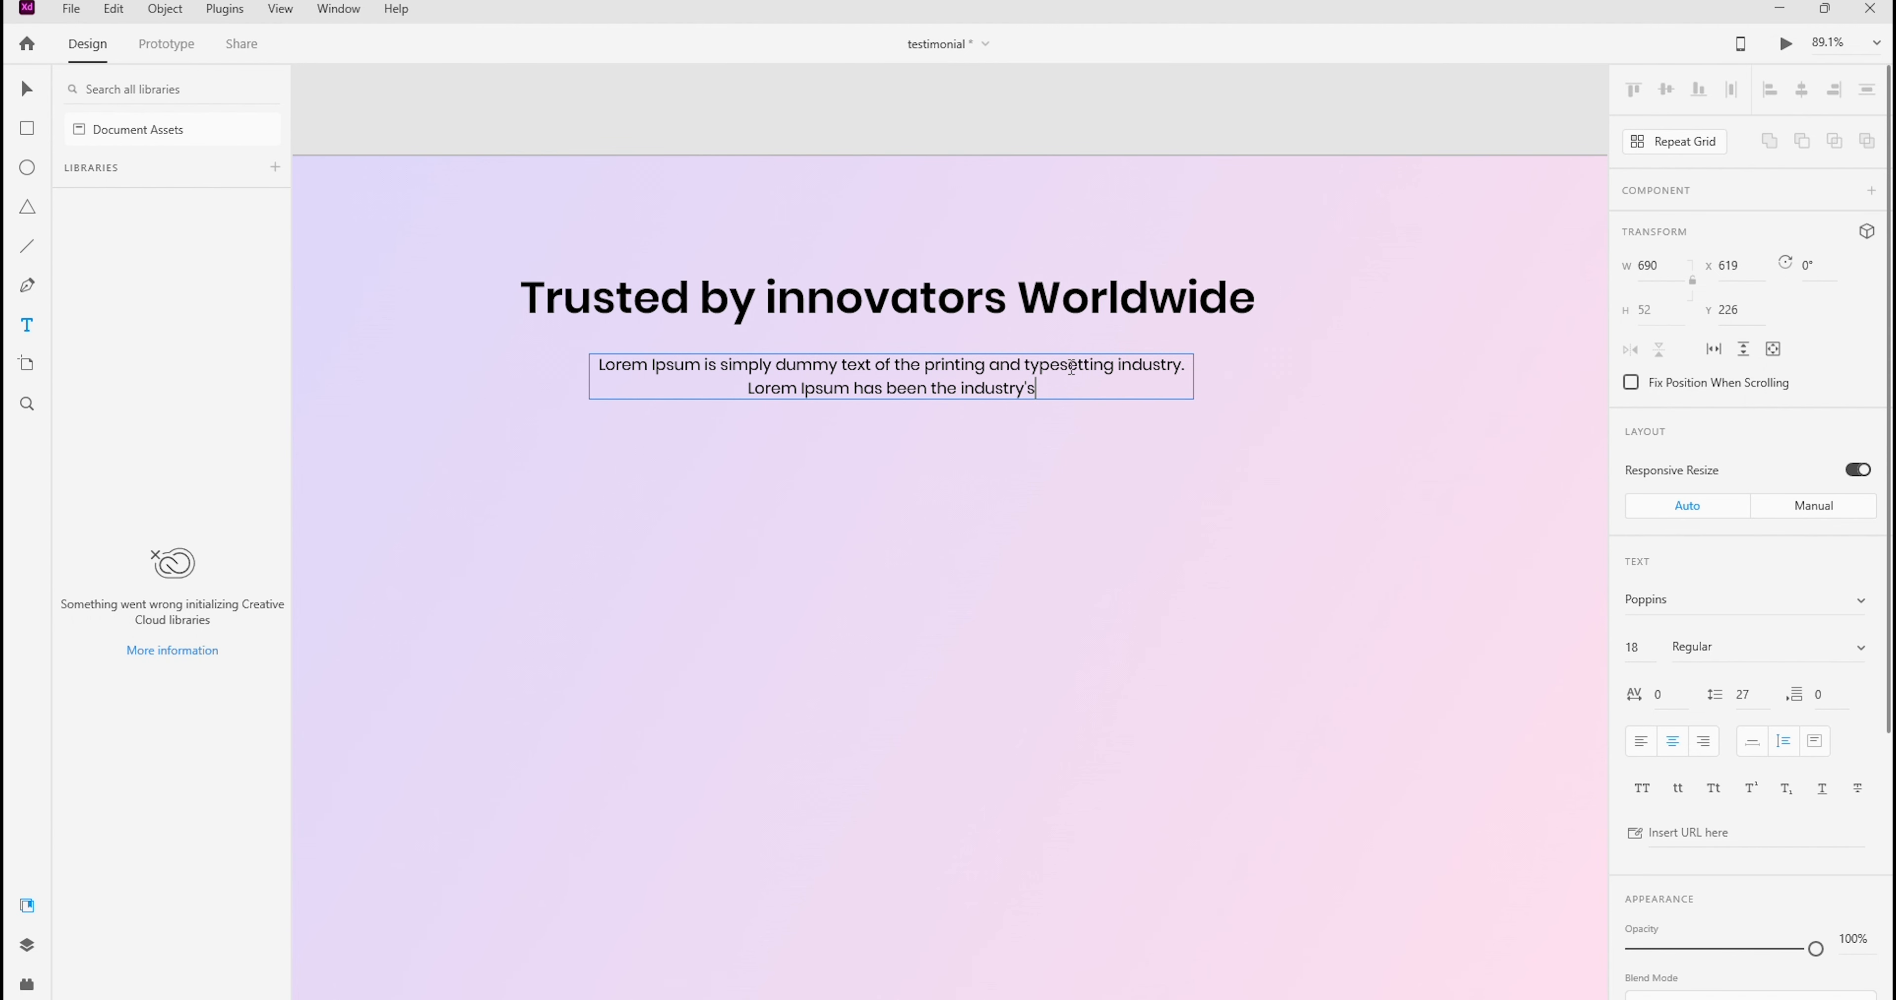
{"action": "type", "text": "."}
{"action": "key", "text": "Escape"}
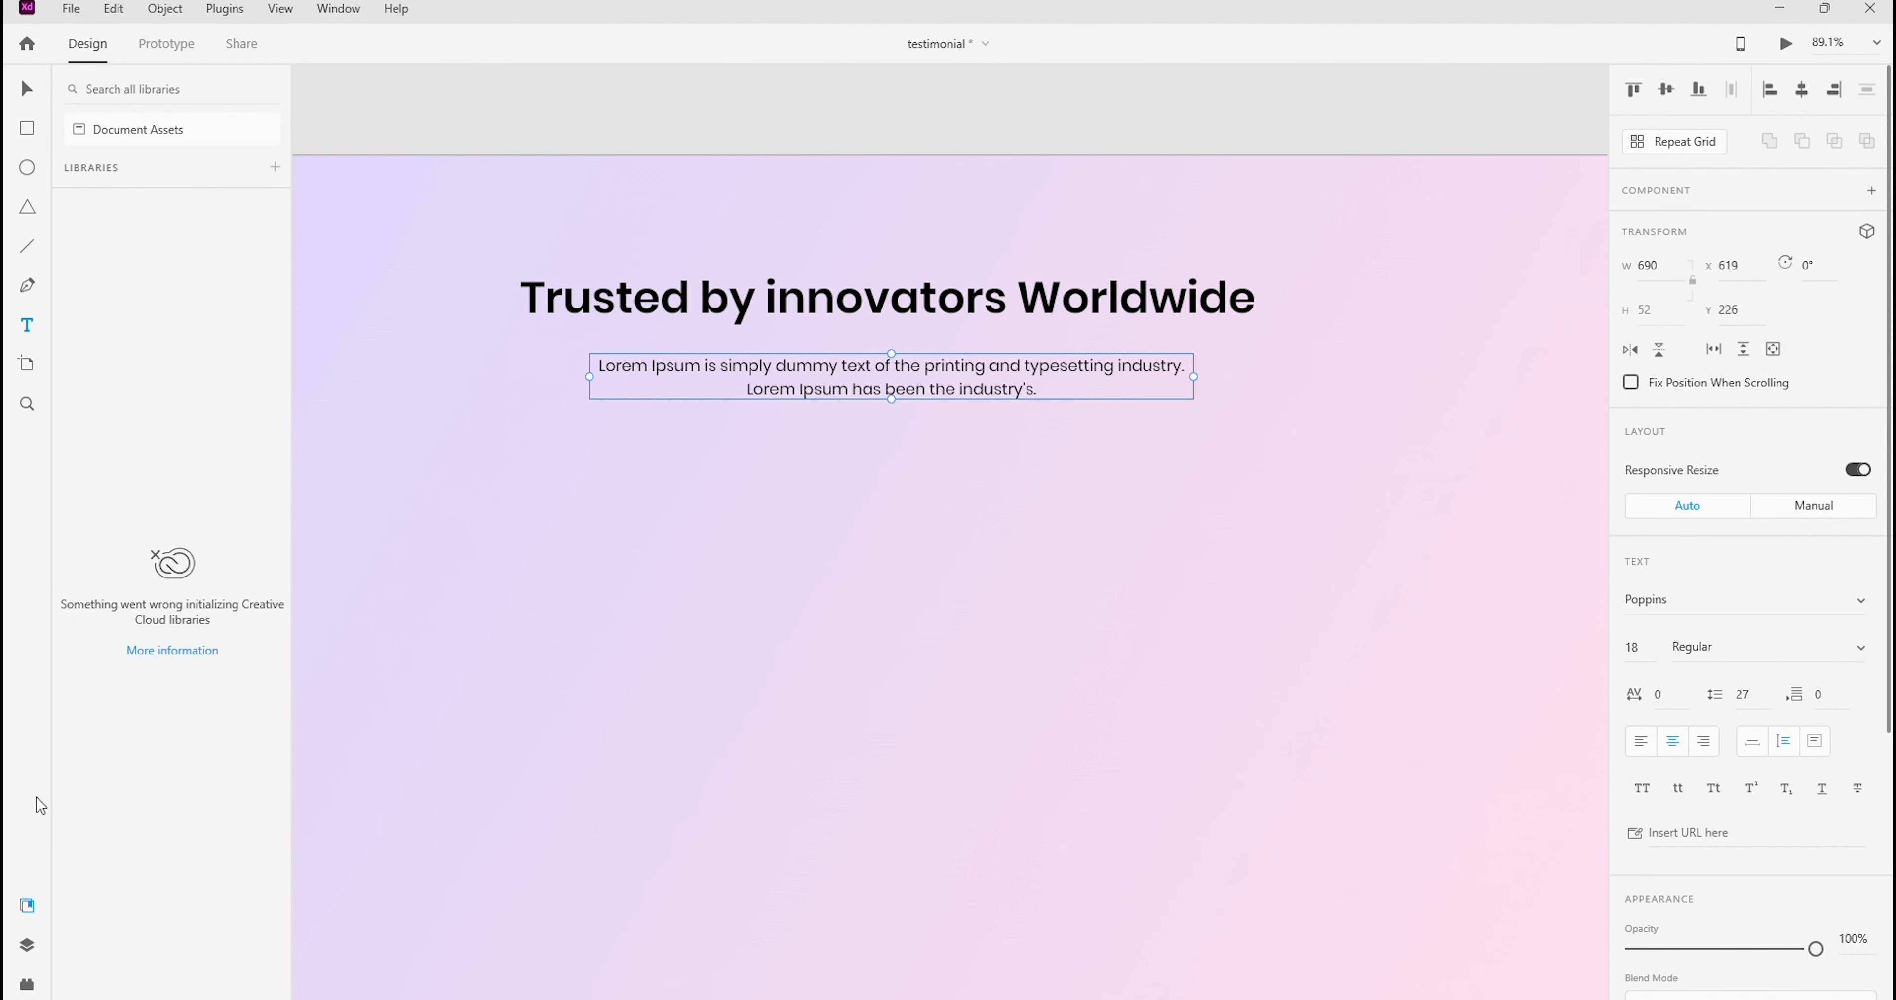
Deselect the paragraph and hide the side panel beside the canvas
{"action": "left_click", "coordinate": [28, 985]}
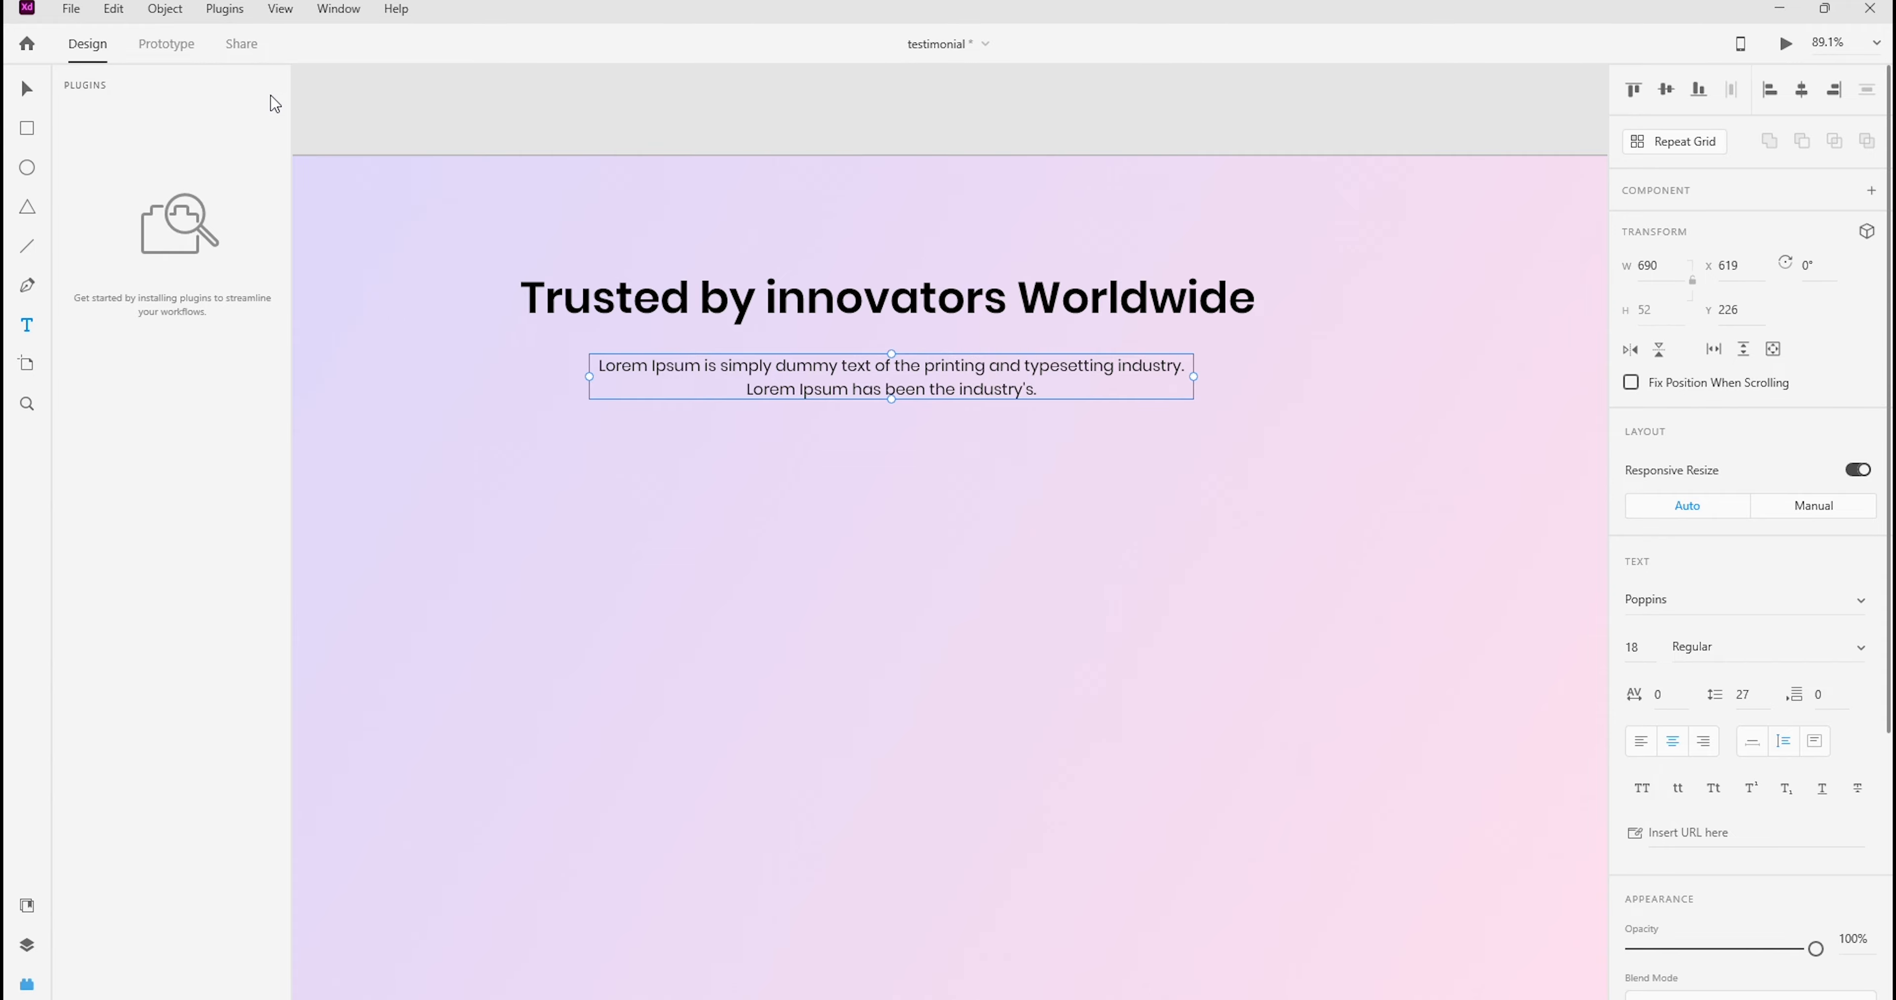
{"action": "left_click", "coordinate": [26, 89]}
{"action": "left_click", "coordinate": [391, 113]}
{"action": "left_click", "coordinate": [26, 986]}
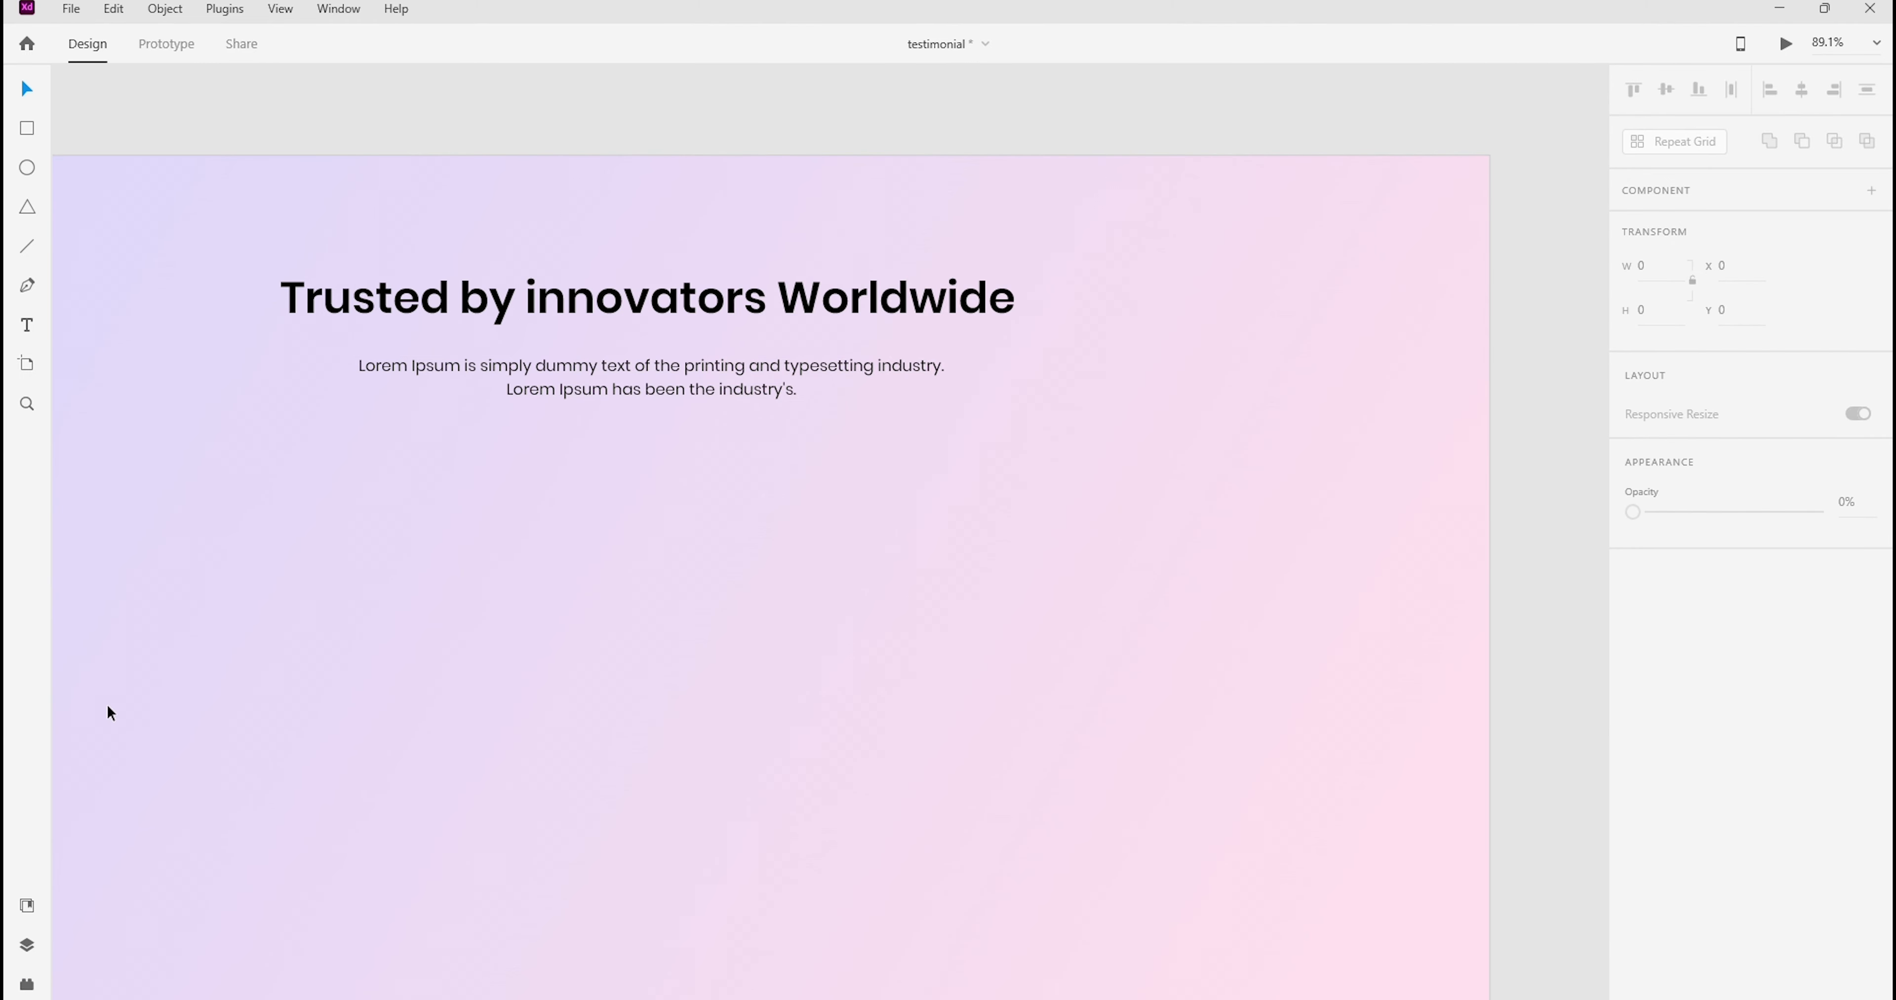
Change the paragraph's fill color to dark gray #434242
{"action": "left_click", "coordinate": [810, 379]}
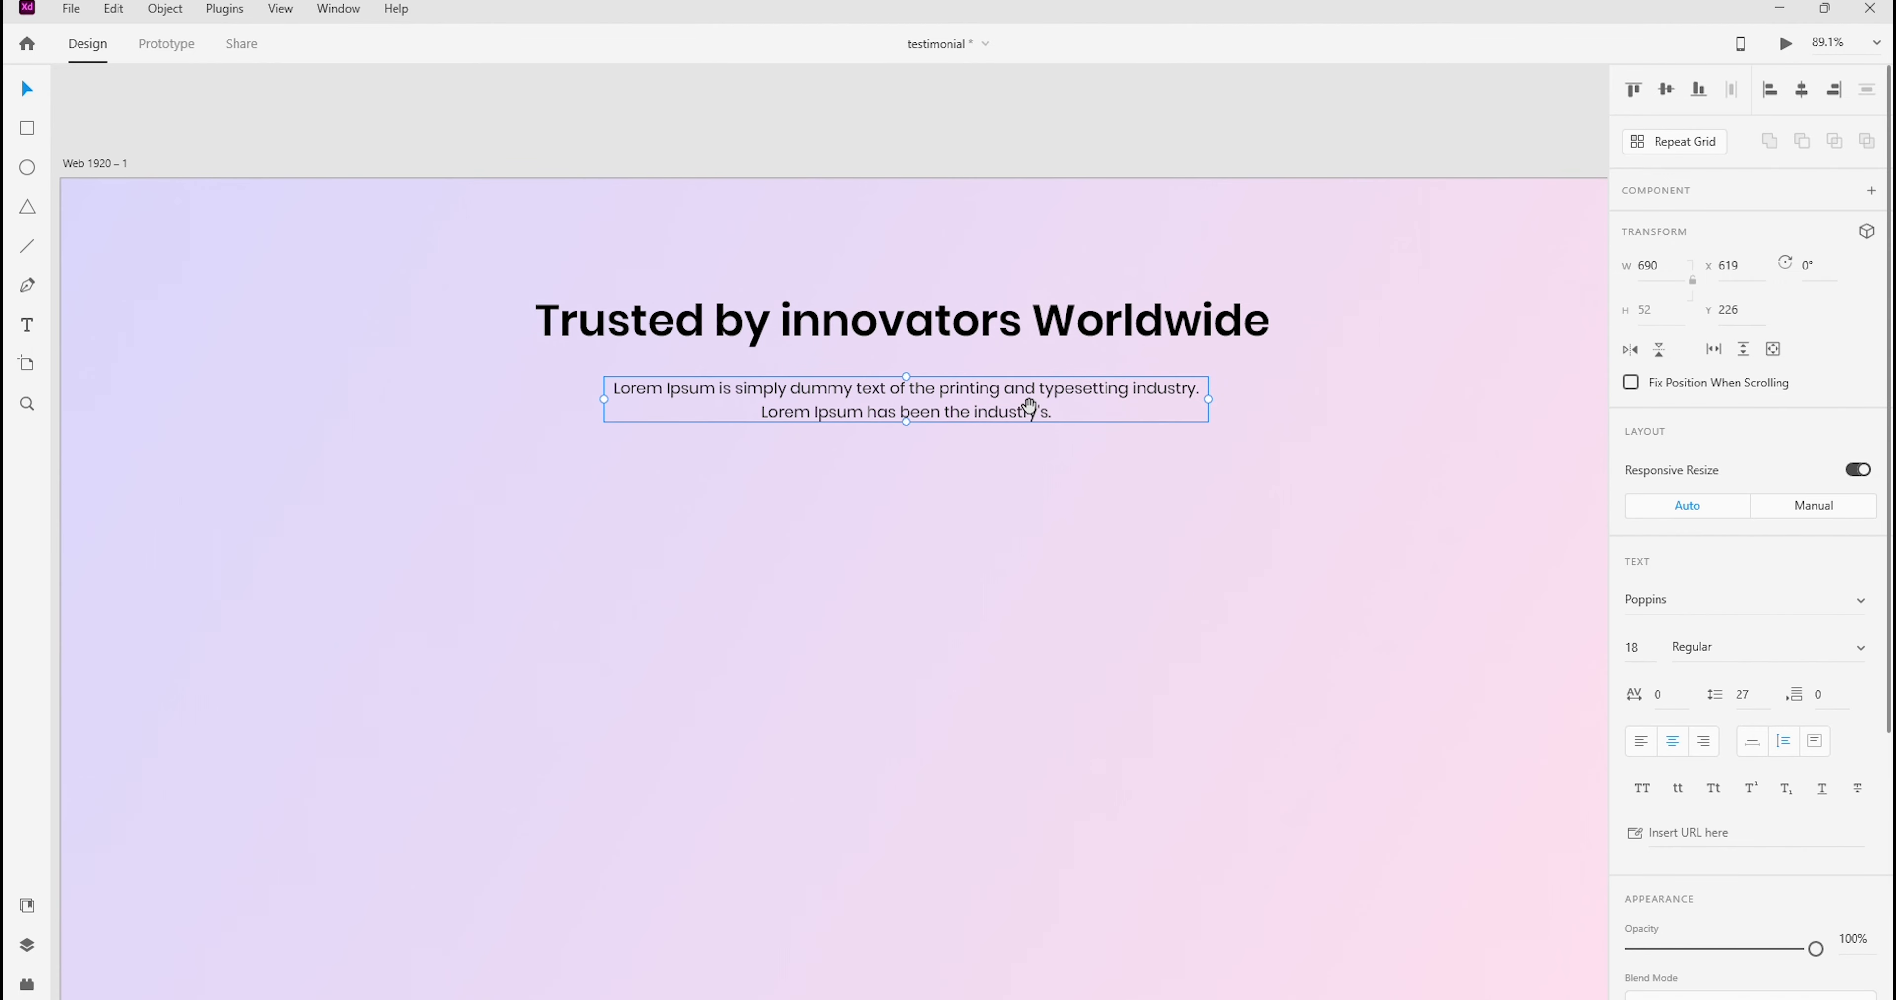
{"action": "scroll", "coordinate": [1767, 724], "scroll_direction": "down", "scroll_amount": 5}
{"action": "left_click", "coordinate": [1673, 674]}
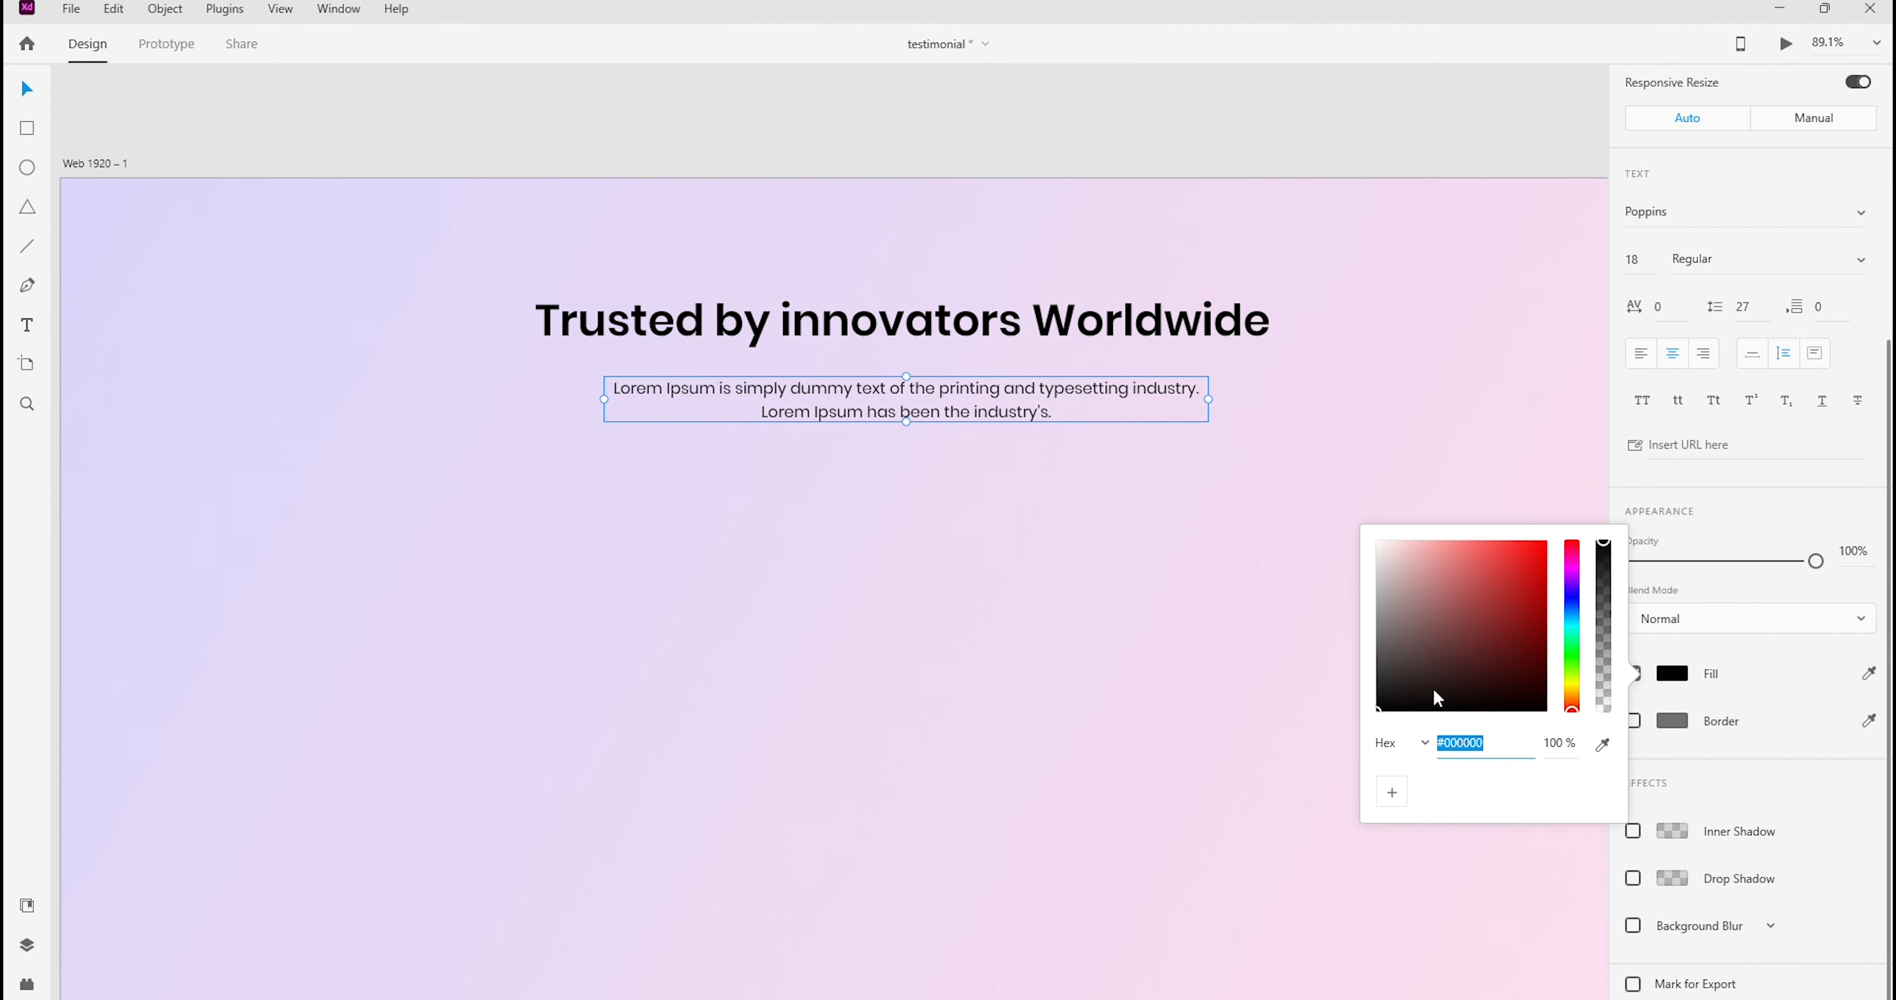
{"action": "left_click", "coordinate": [1602, 745]}
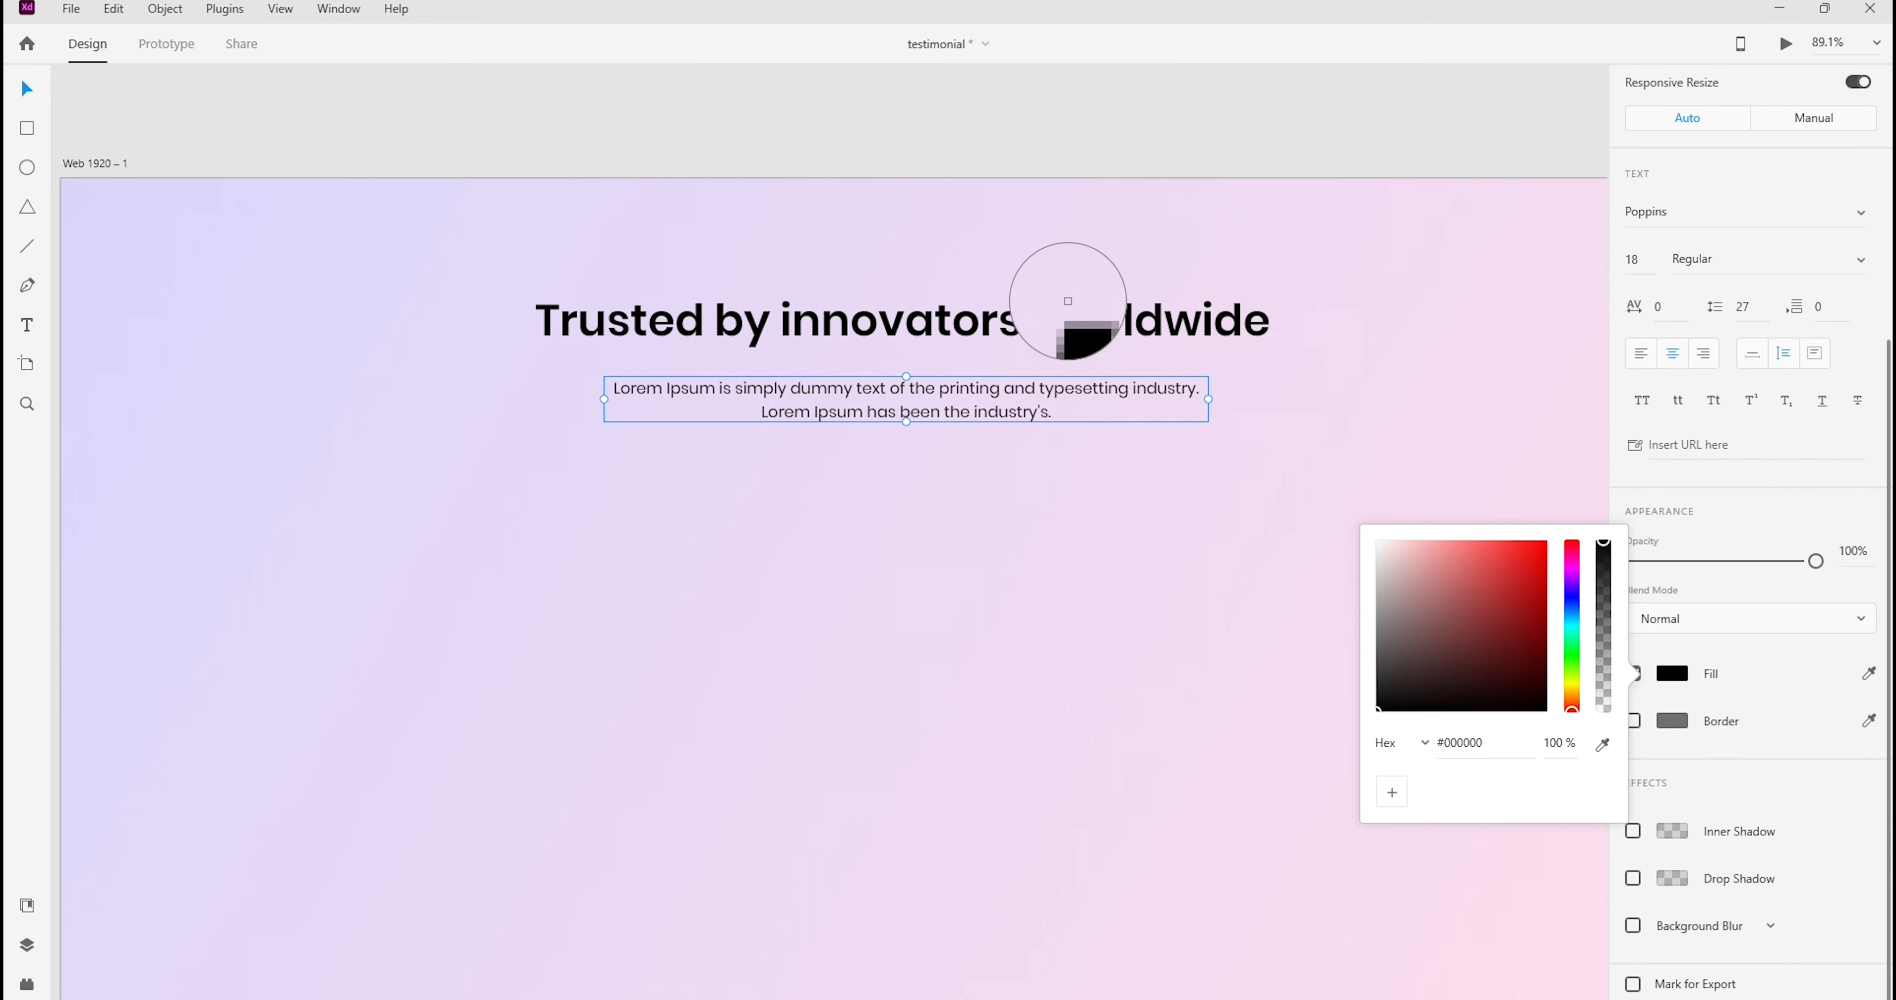
{"action": "left_click", "coordinate": [1071, 312]}
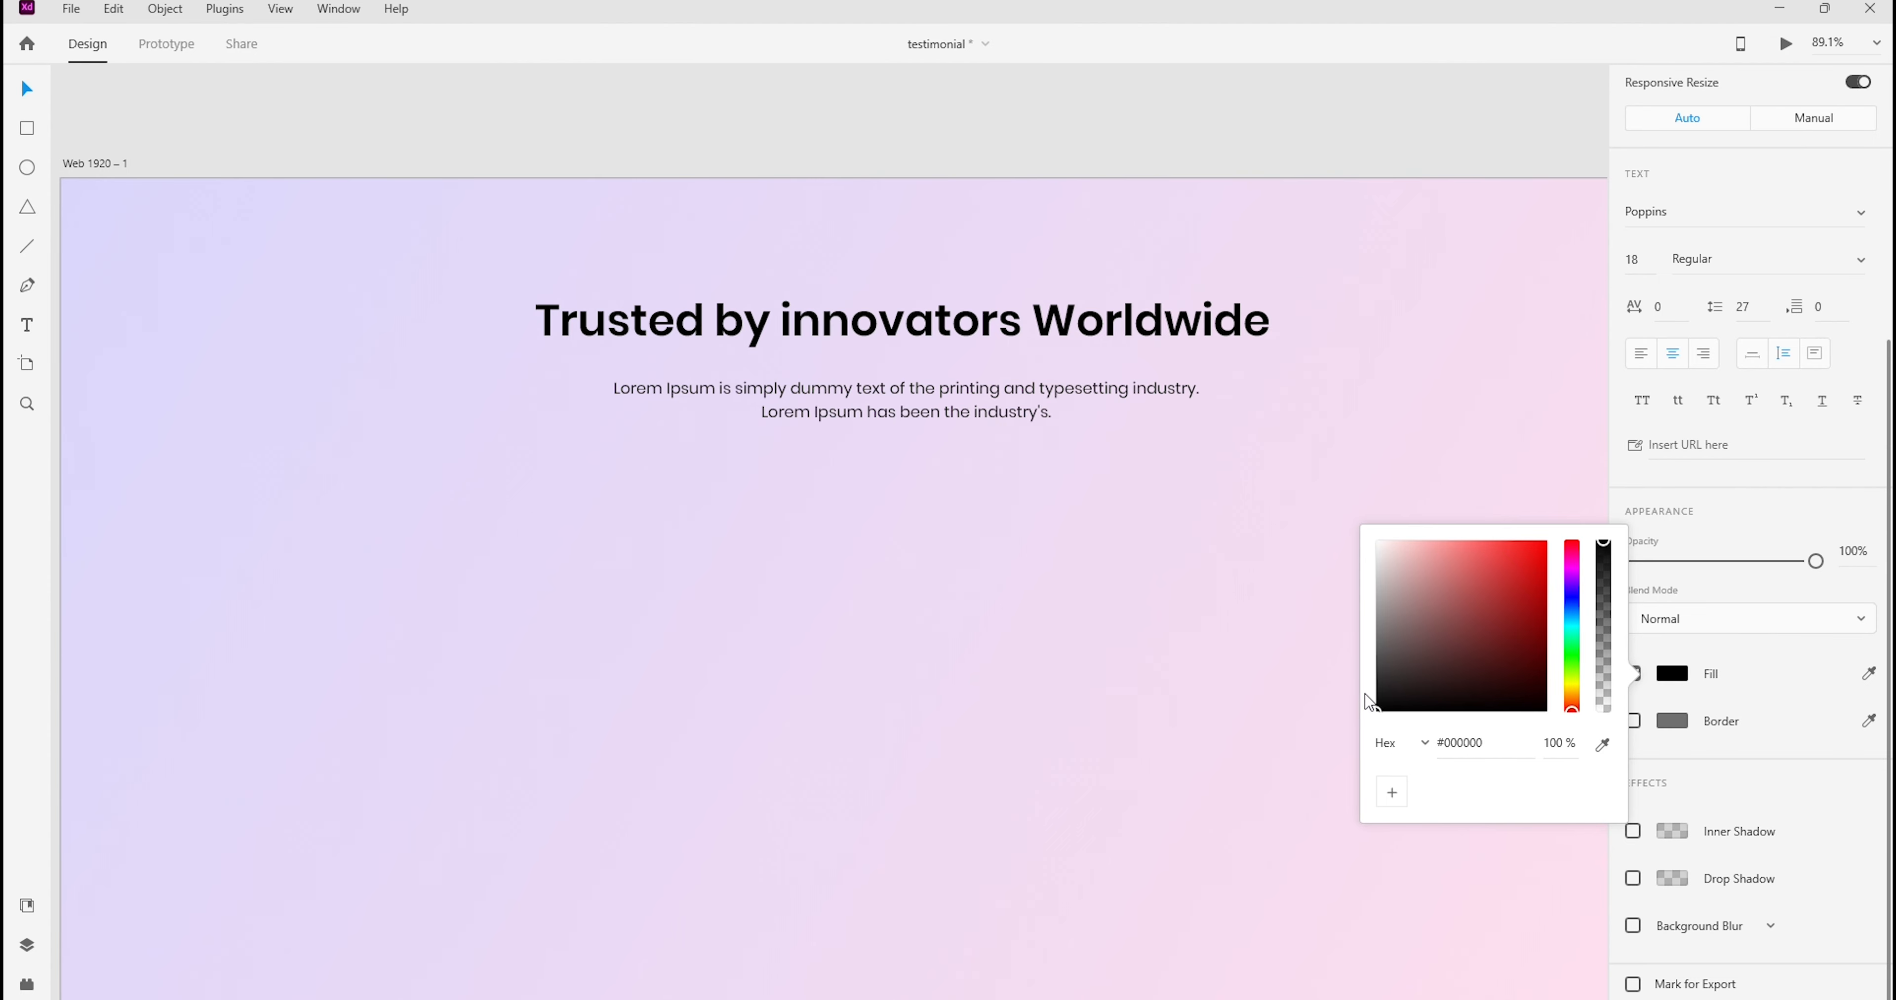
{"action": "left_click", "coordinate": [1379, 677]}
{"action": "left_click_drag", "start_coordinate": [1379, 672], "coordinate": [1379, 667]}
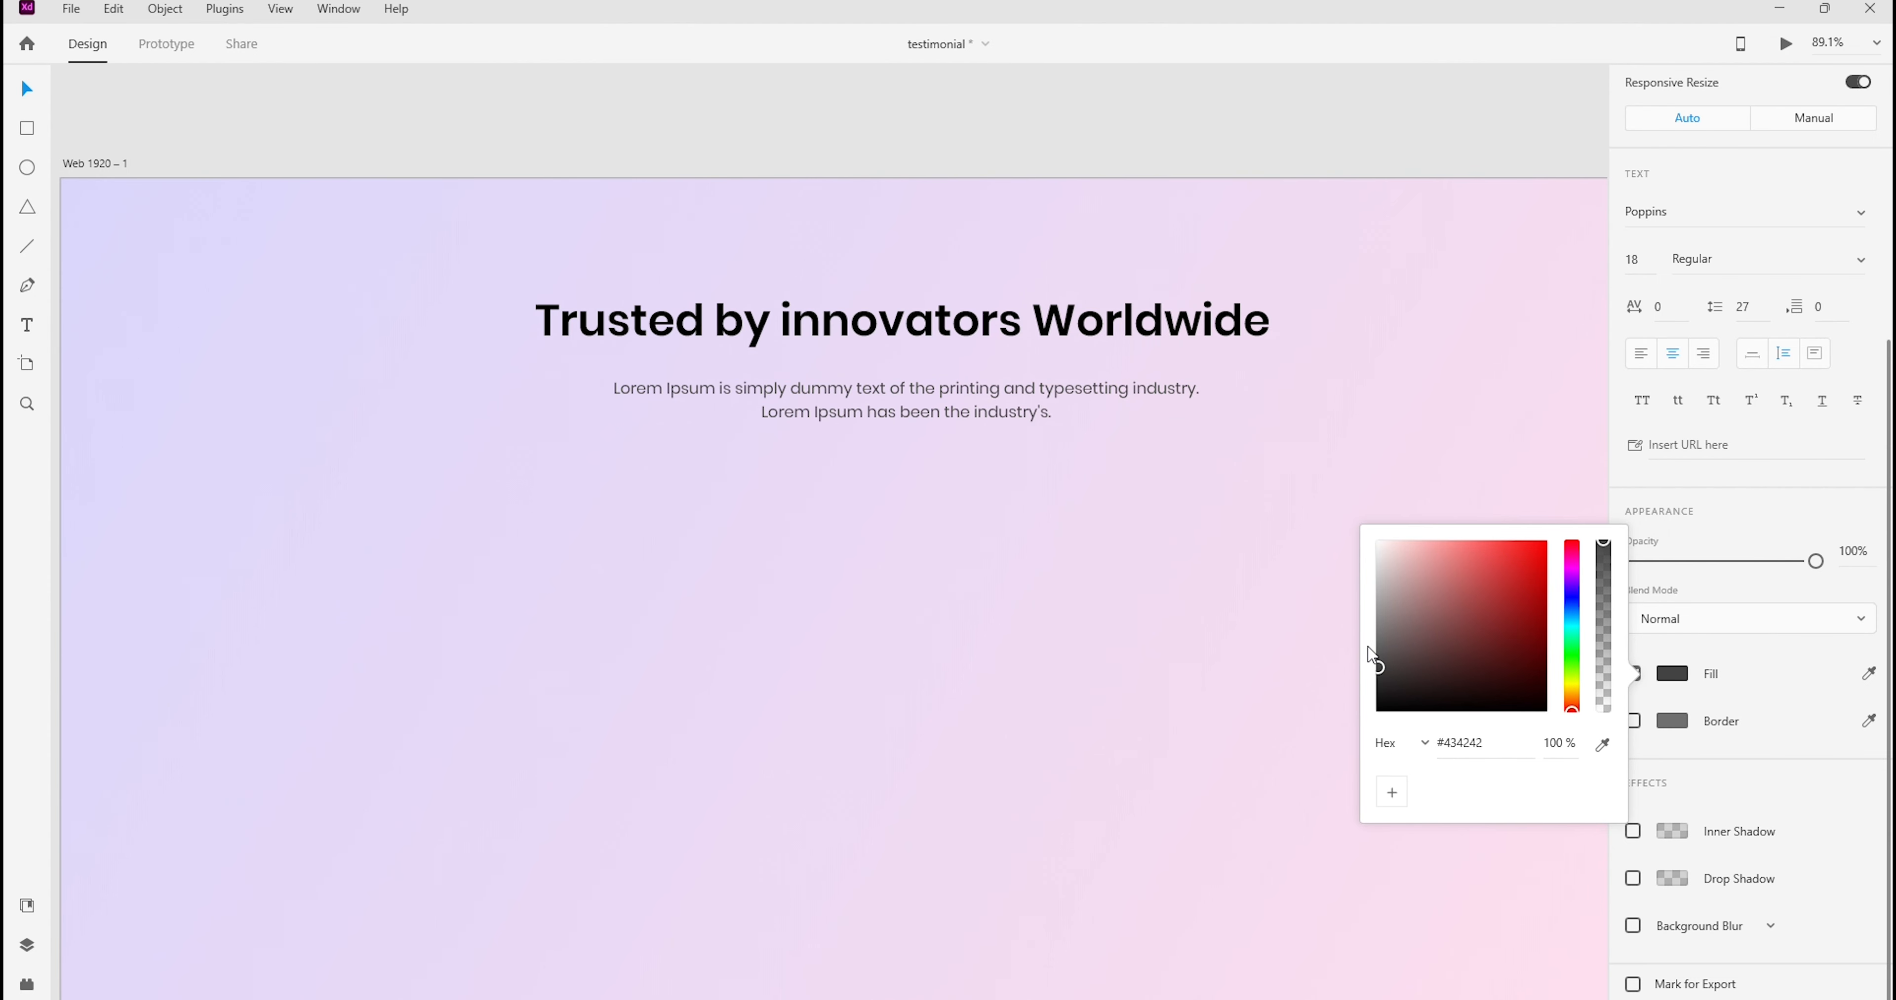
Move the paragraph slightly up so that it sits centered closer beneath the heading, and deselect it
{"action": "left_click", "coordinate": [876, 399]}
{"action": "left_click_drag", "start_coordinate": [885, 401], "coordinate": [881, 396]}
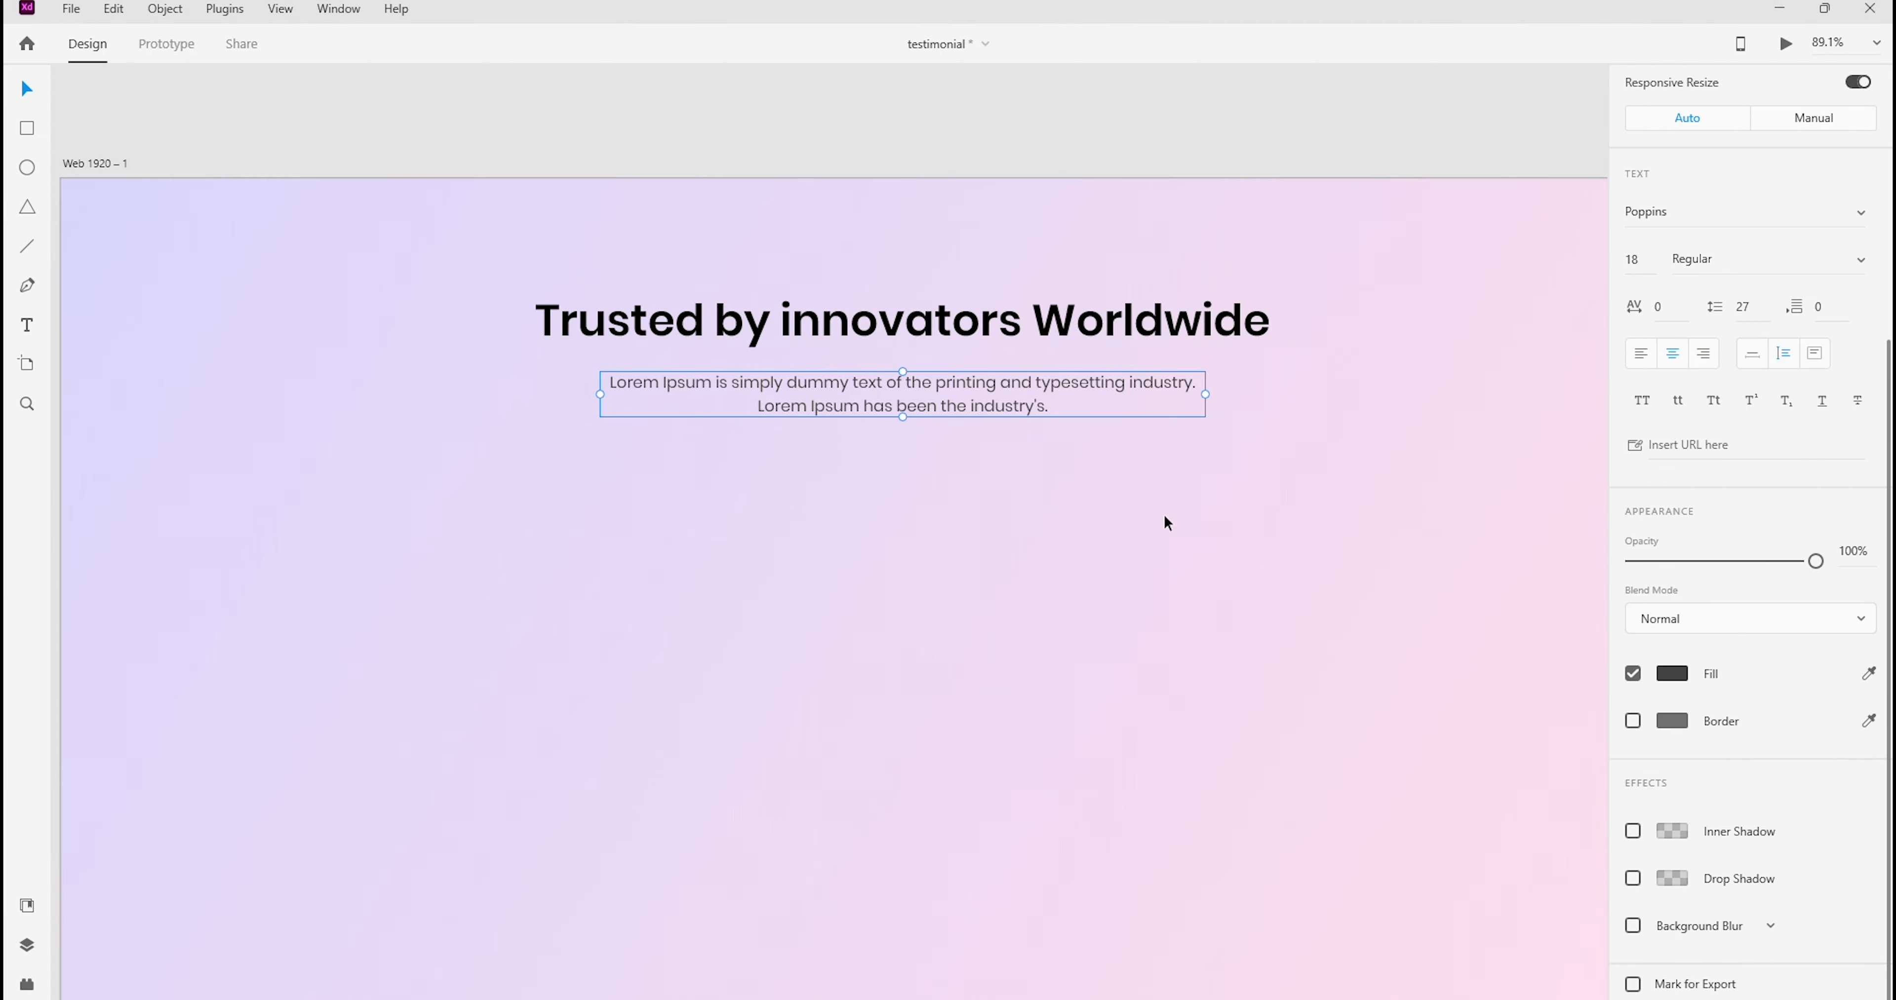
{"action": "left_click", "coordinate": [948, 120]}
Switch to Photoshop and examine the mockup's subheading and testimonial card layout
{"action": "left_click_drag", "start_coordinate": [1116, 910], "coordinate": [1107, 854]}
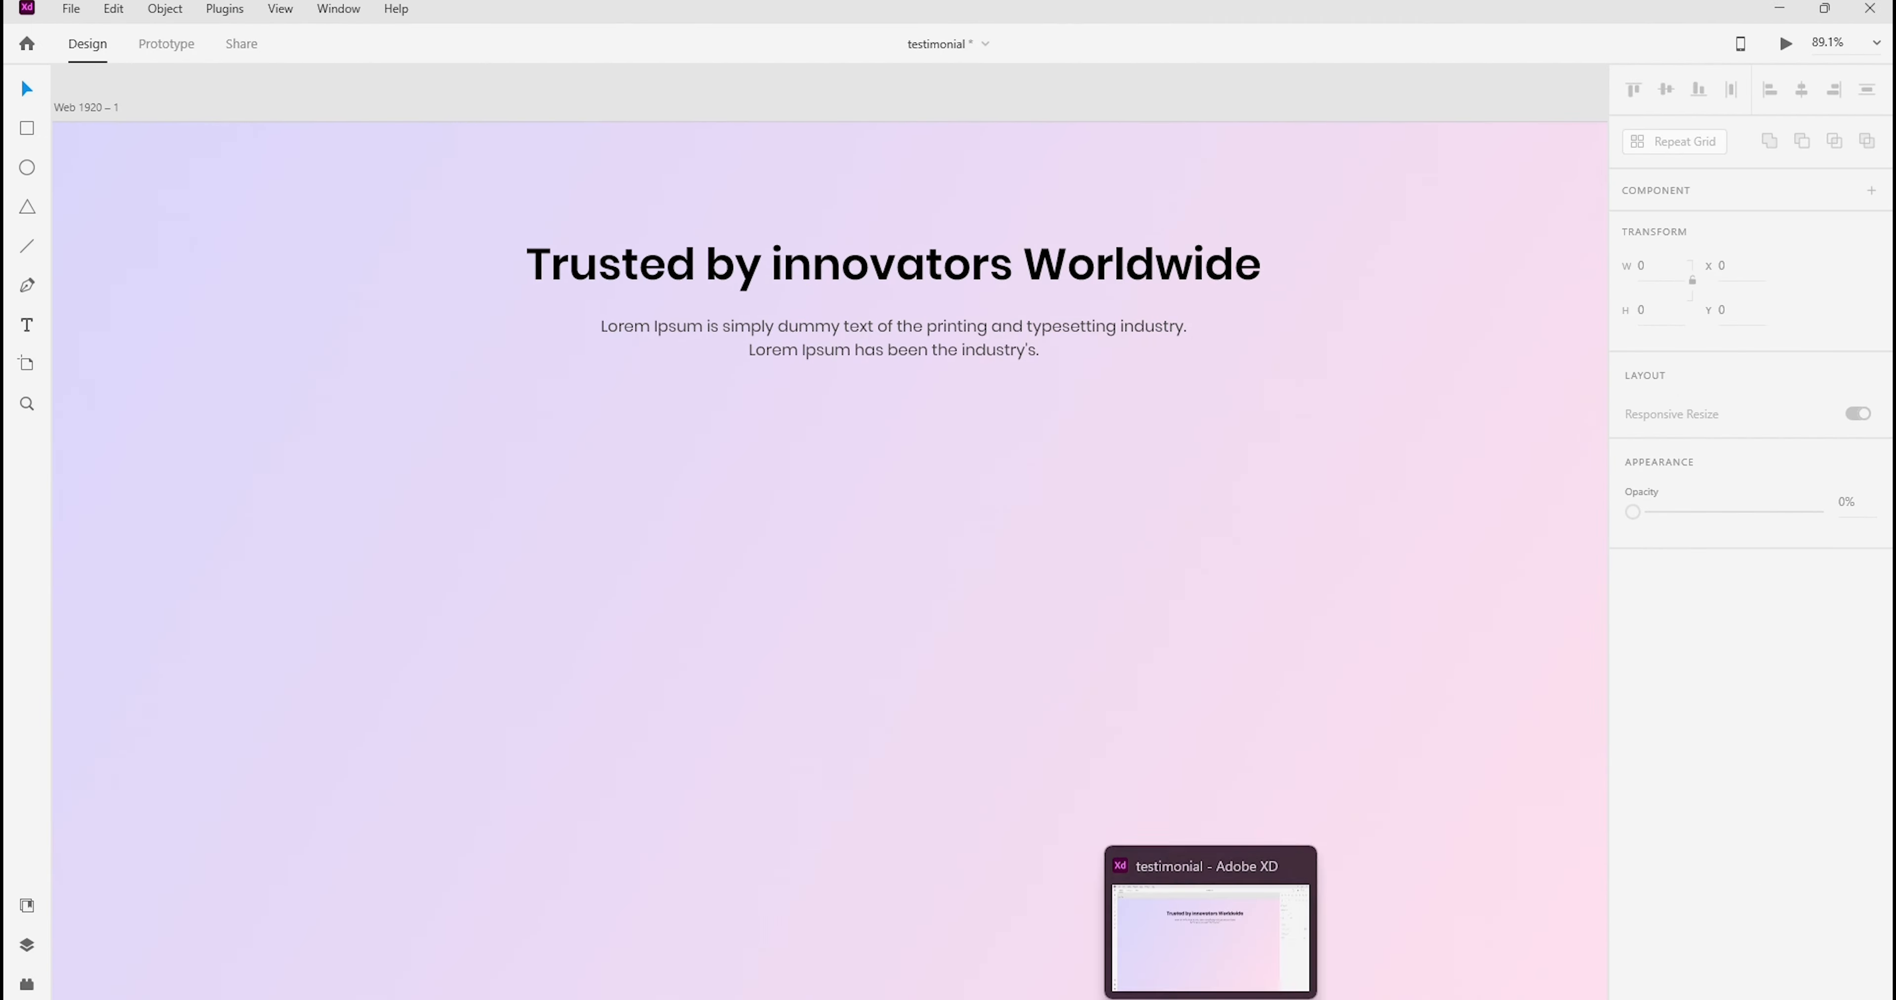
{"action": "left_click", "coordinate": [1111, 999]}
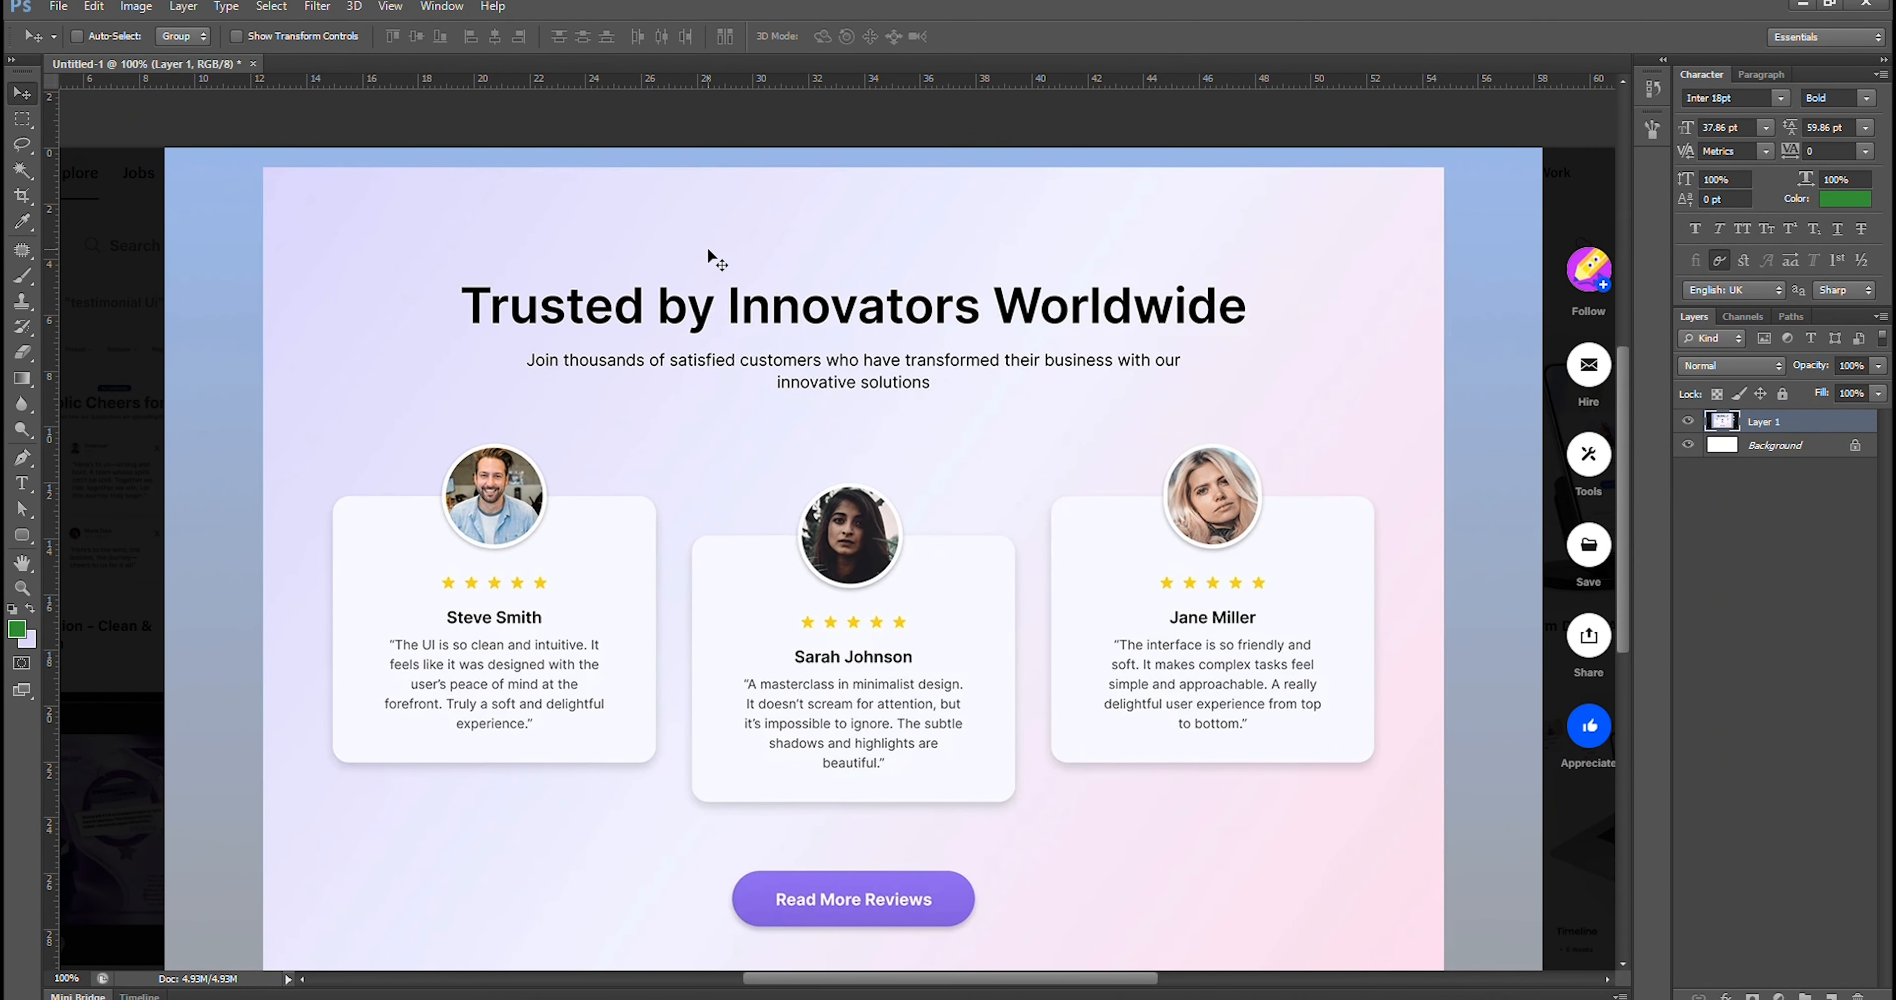
{"action": "left_click_drag", "start_coordinate": [618, 408], "coordinate": [632, 423]}
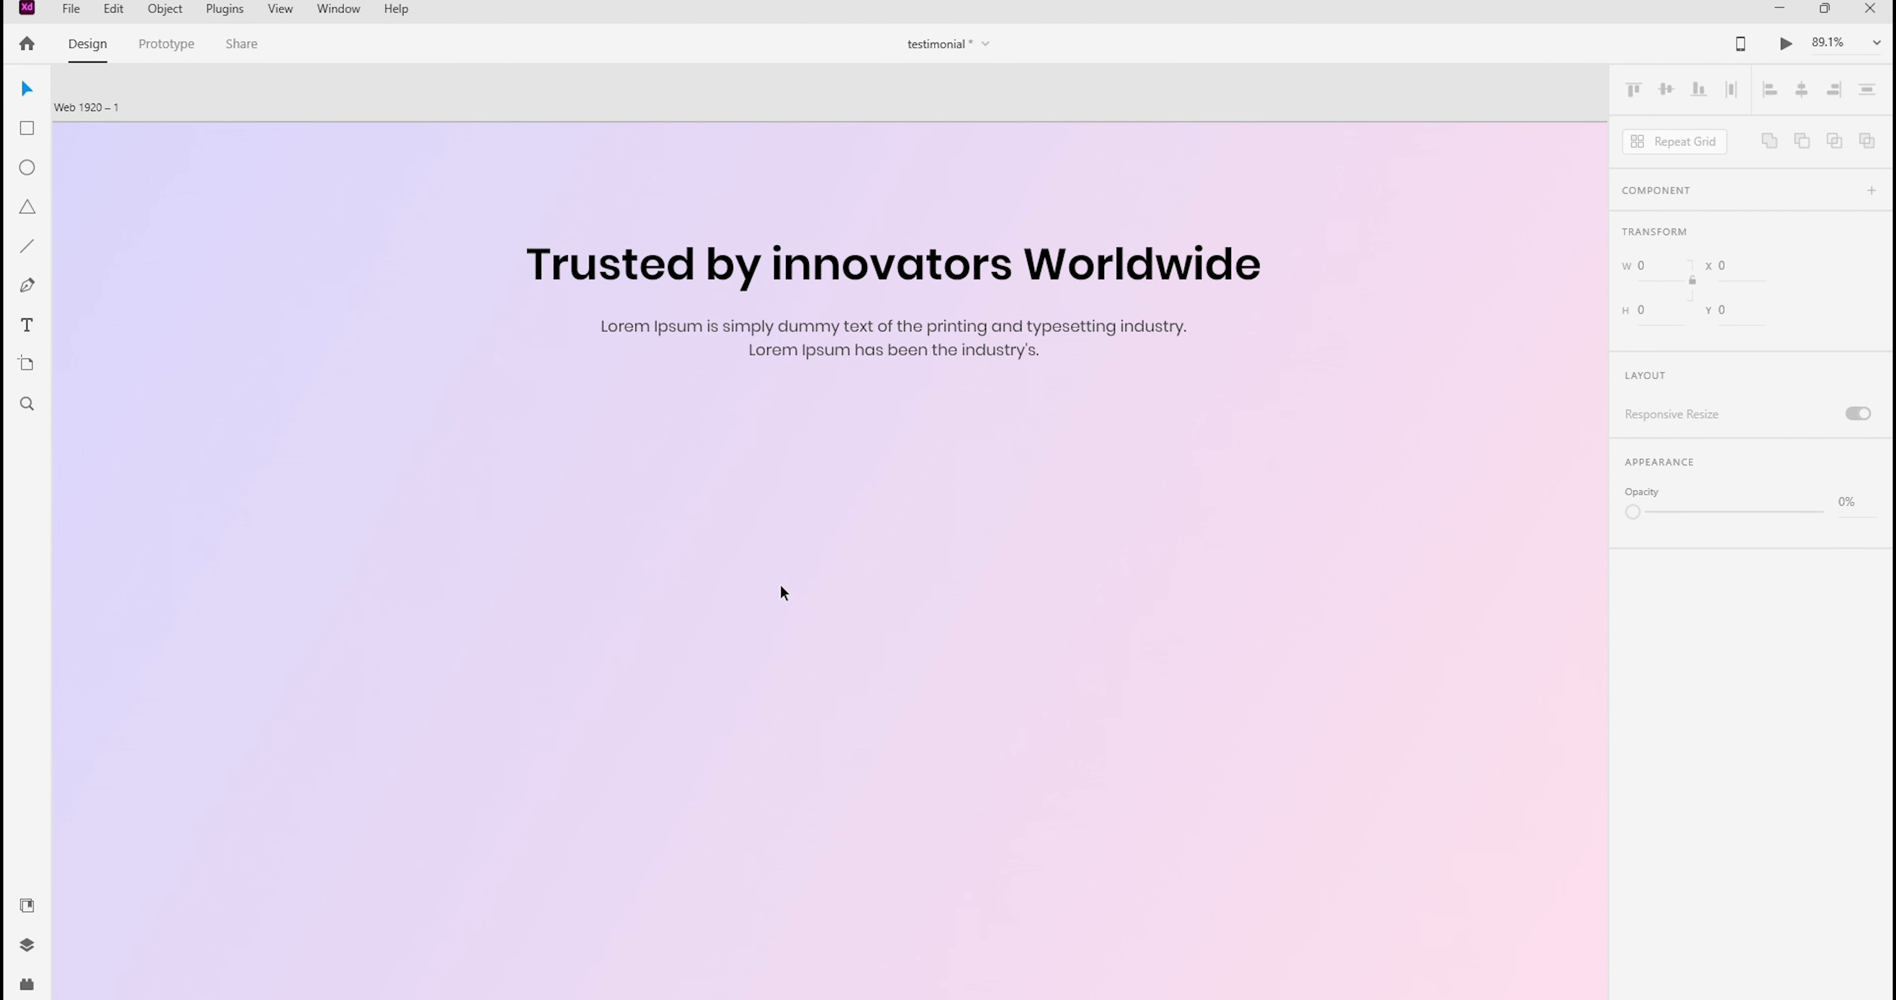
Switch to Adobe XD and draw a wide rectangle about 165 px high beneath the paragraph on the artboard
{"action": "left_click_drag", "start_coordinate": [589, 559], "coordinate": [1066, 446]}
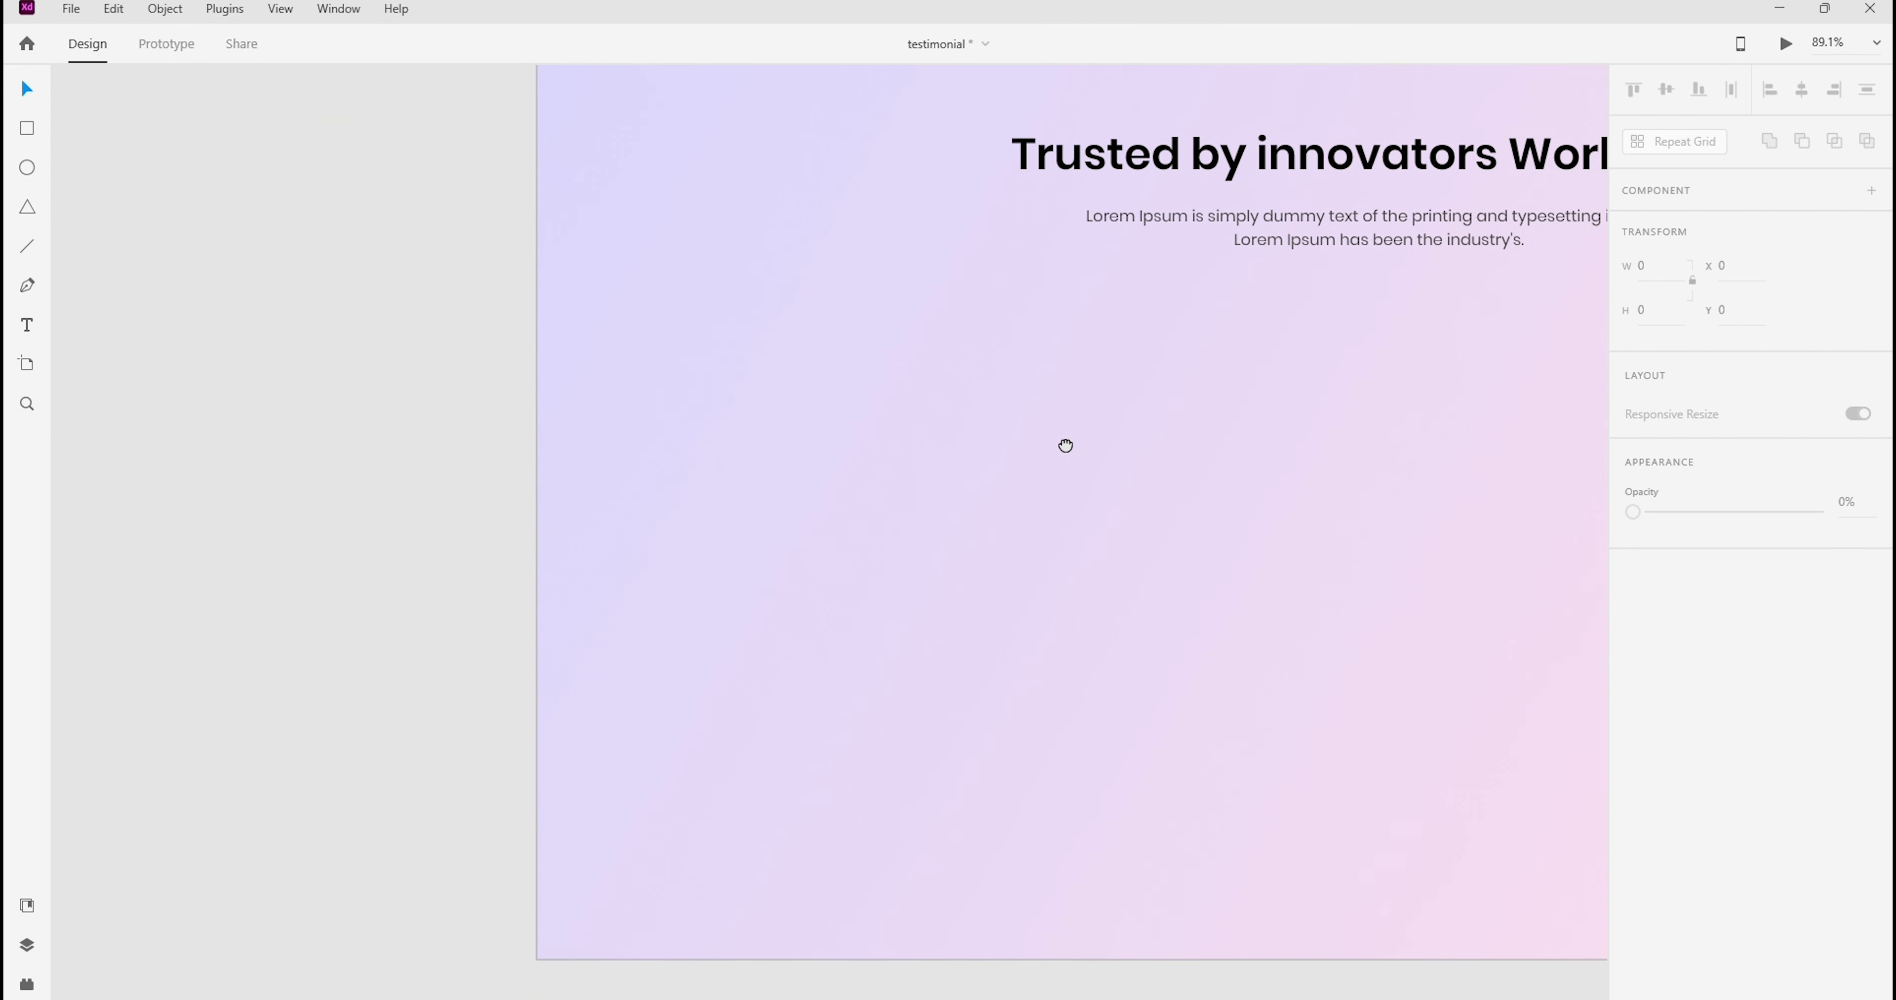
{"action": "scroll", "coordinate": [719, 515], "scroll_direction": "down", "scroll_amount": 6}
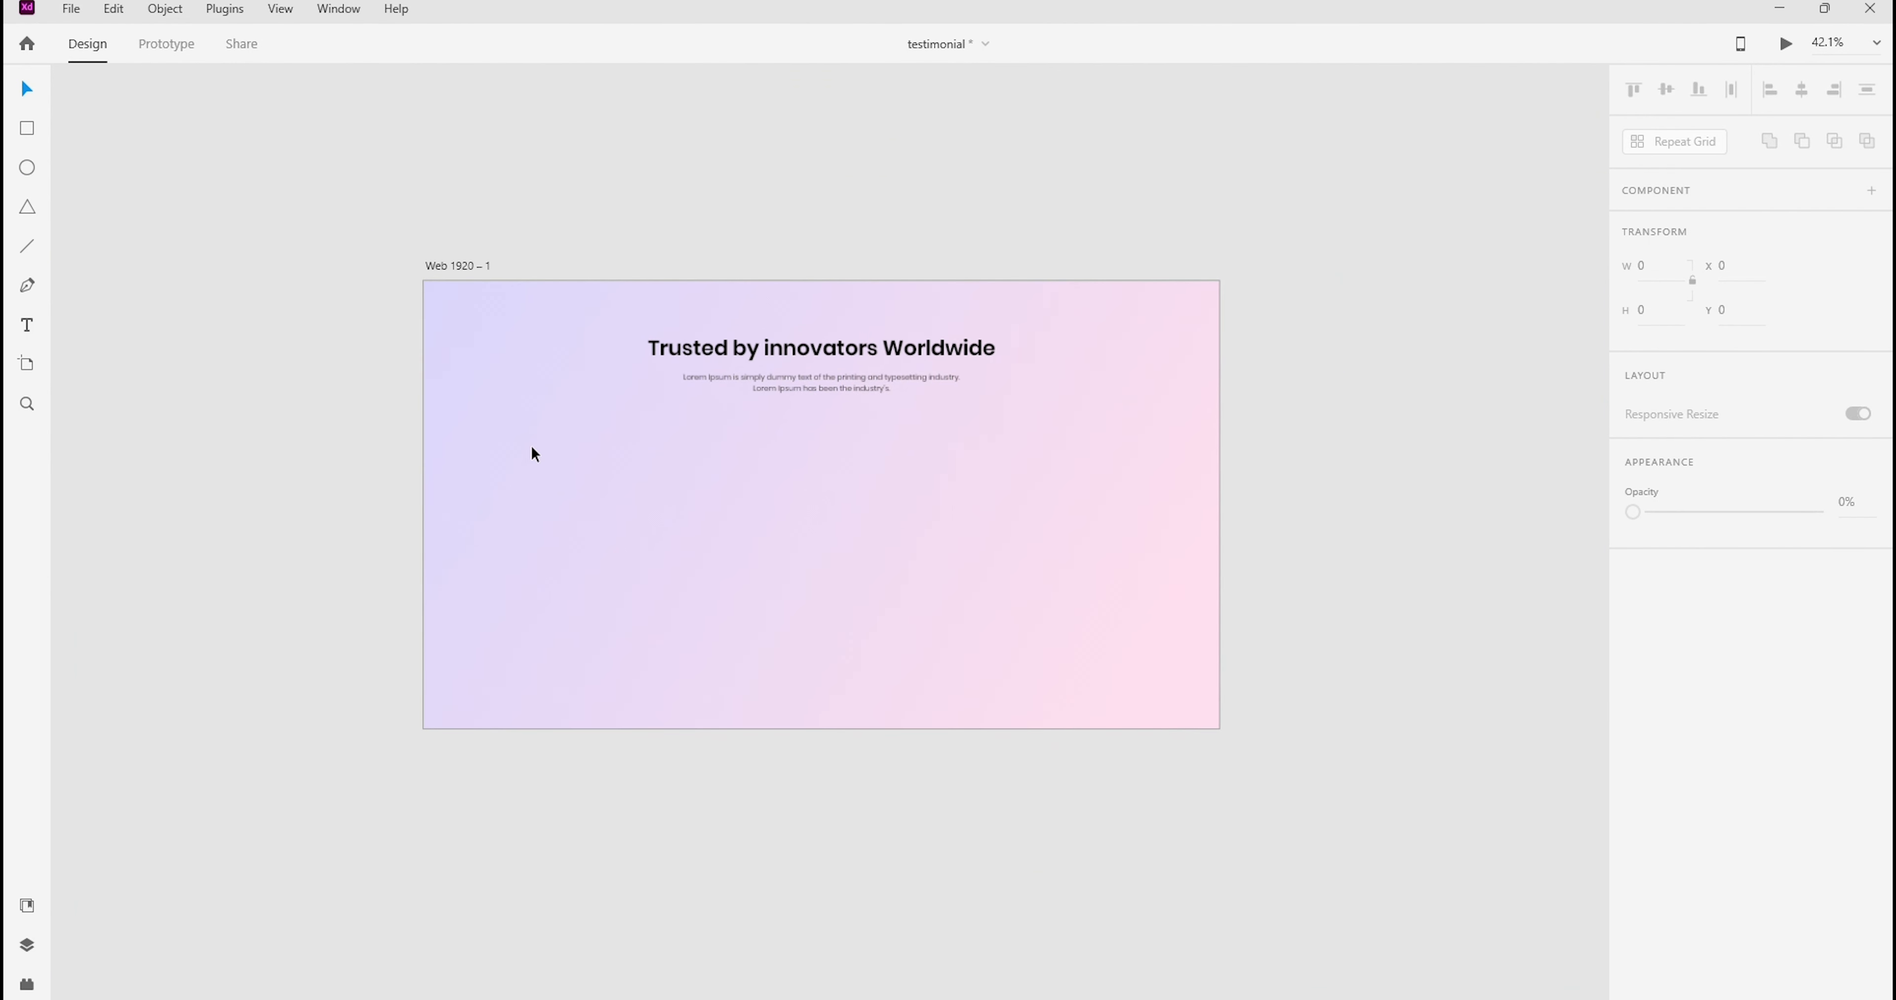
{"action": "scroll", "coordinate": [884, 533], "scroll_direction": "up", "scroll_amount": 2}
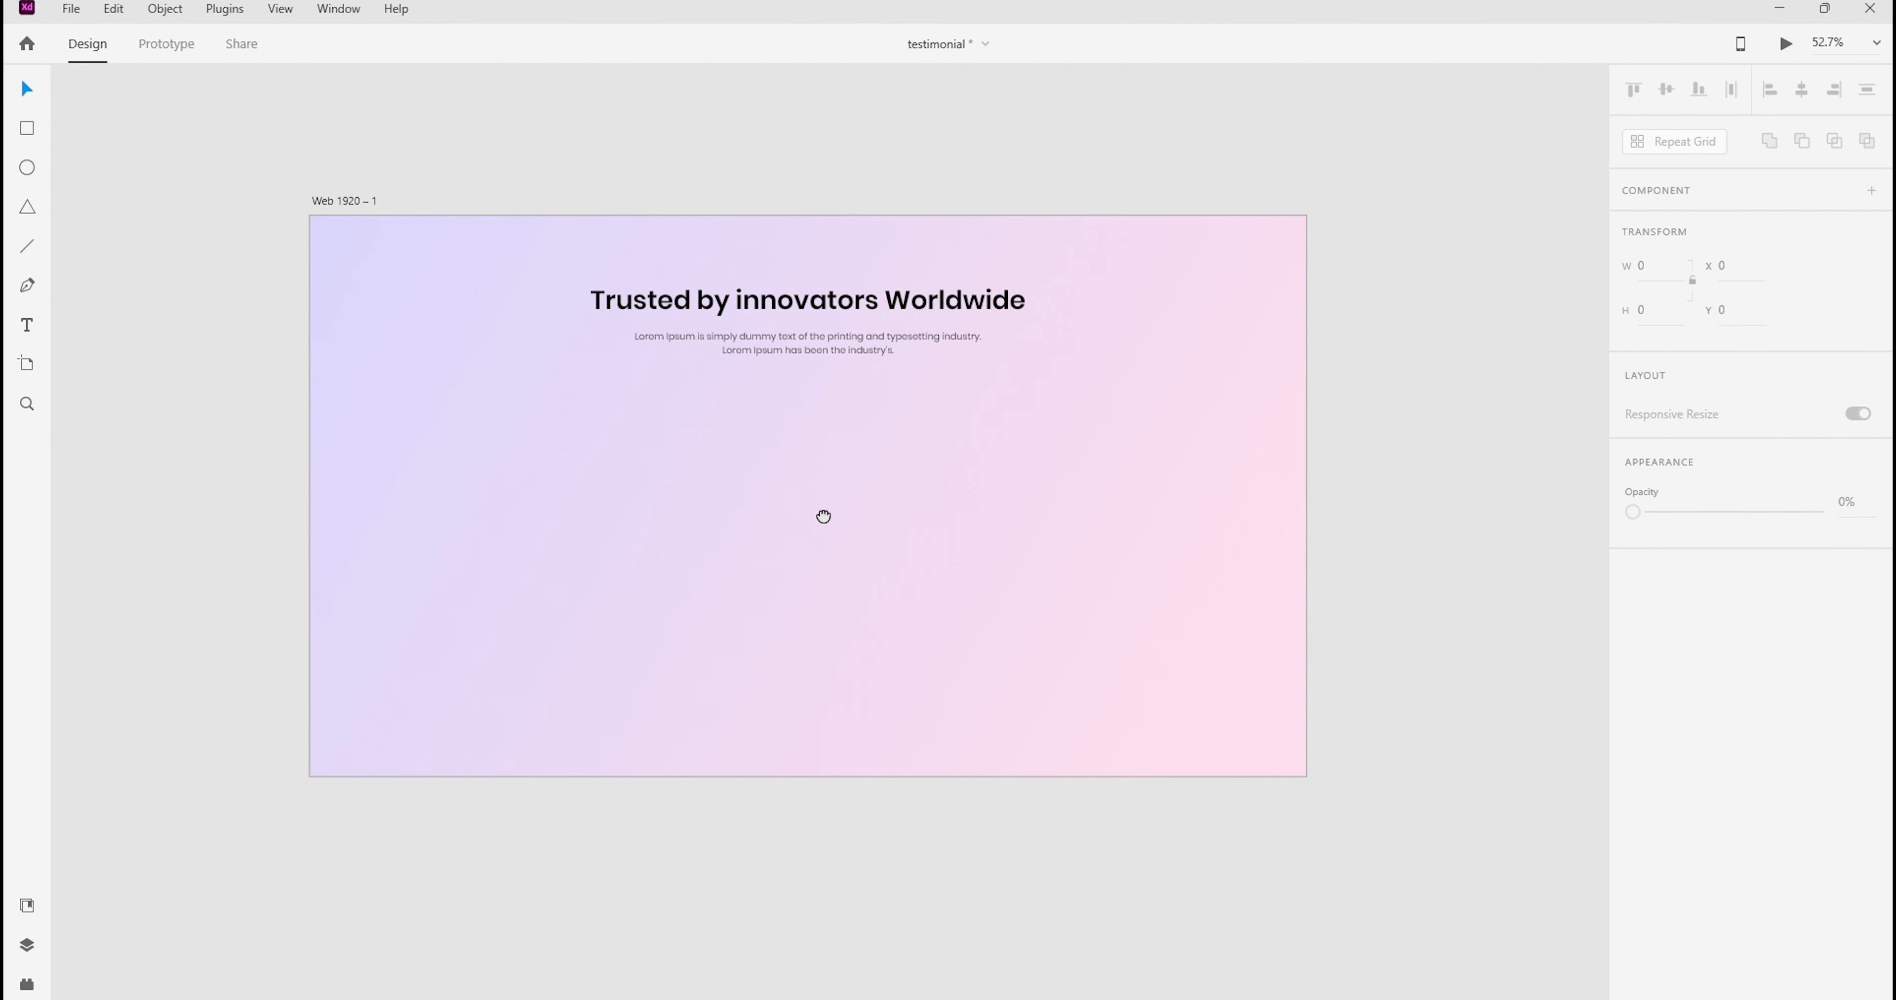
{"action": "left_click", "coordinate": [25, 133]}
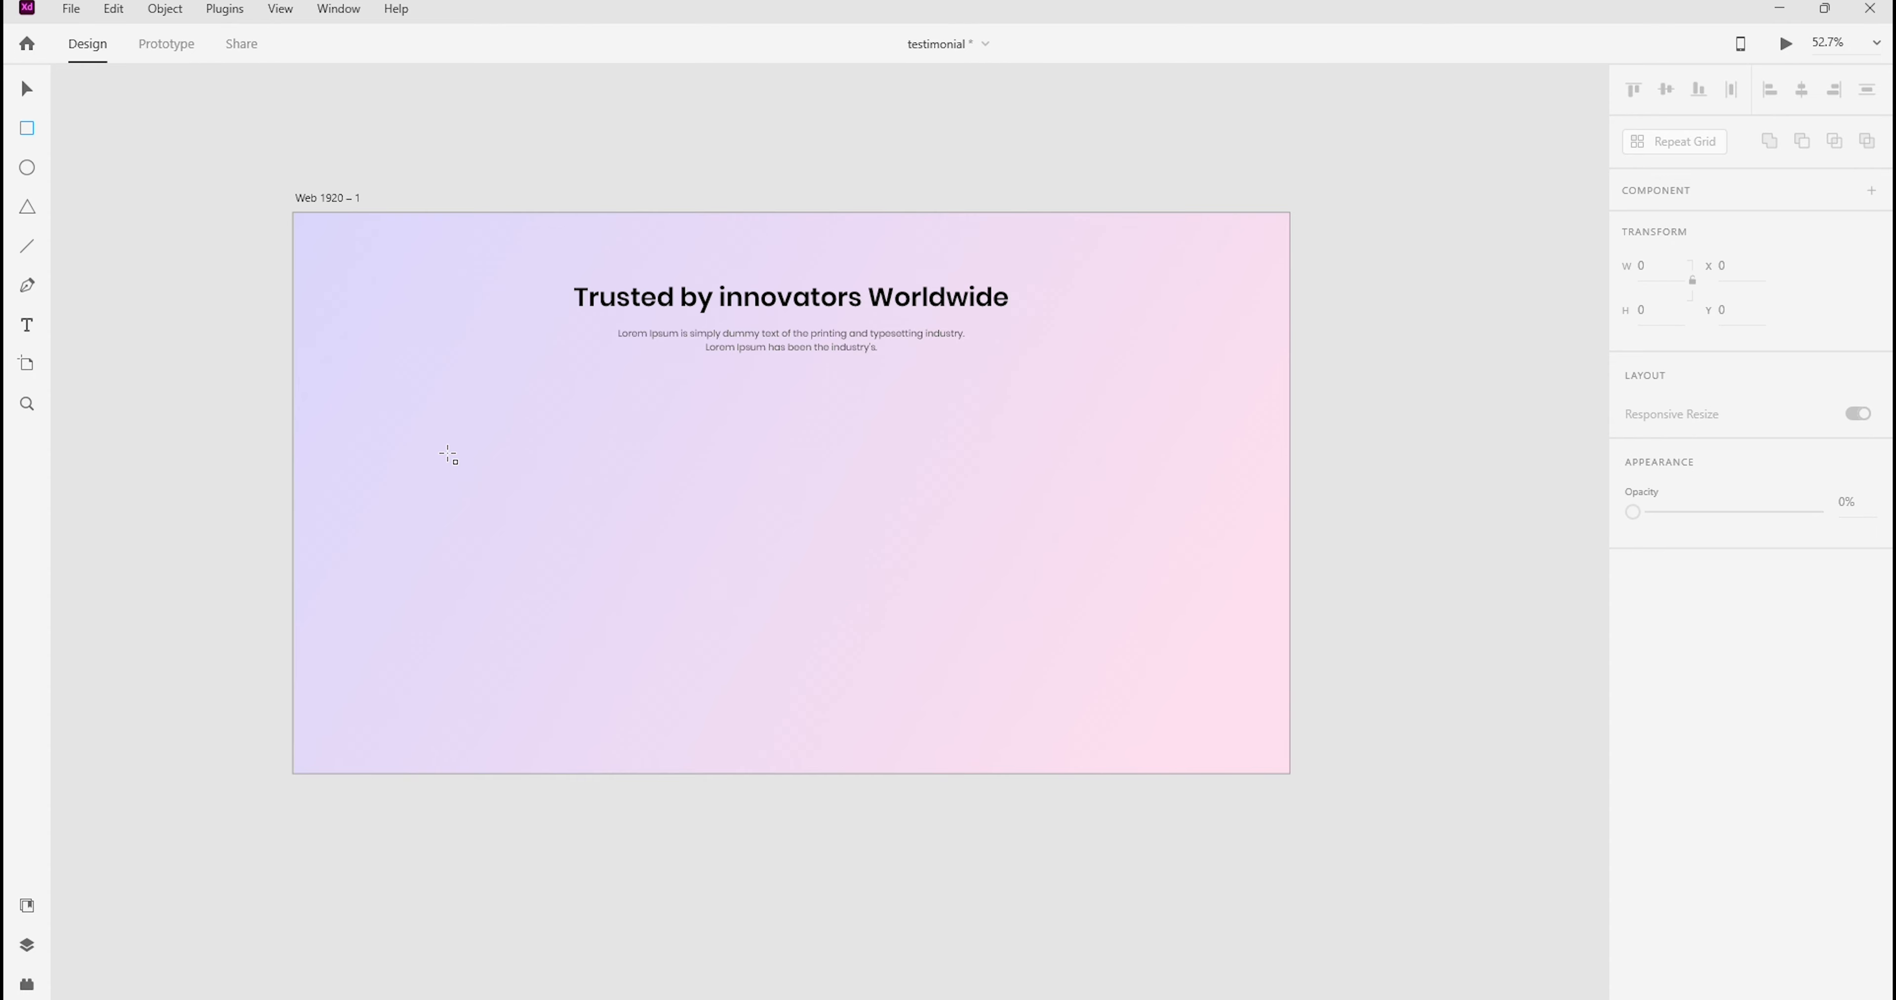
{"action": "left_click", "coordinate": [27, 87]}
{"action": "left_click", "coordinate": [355, 195]}
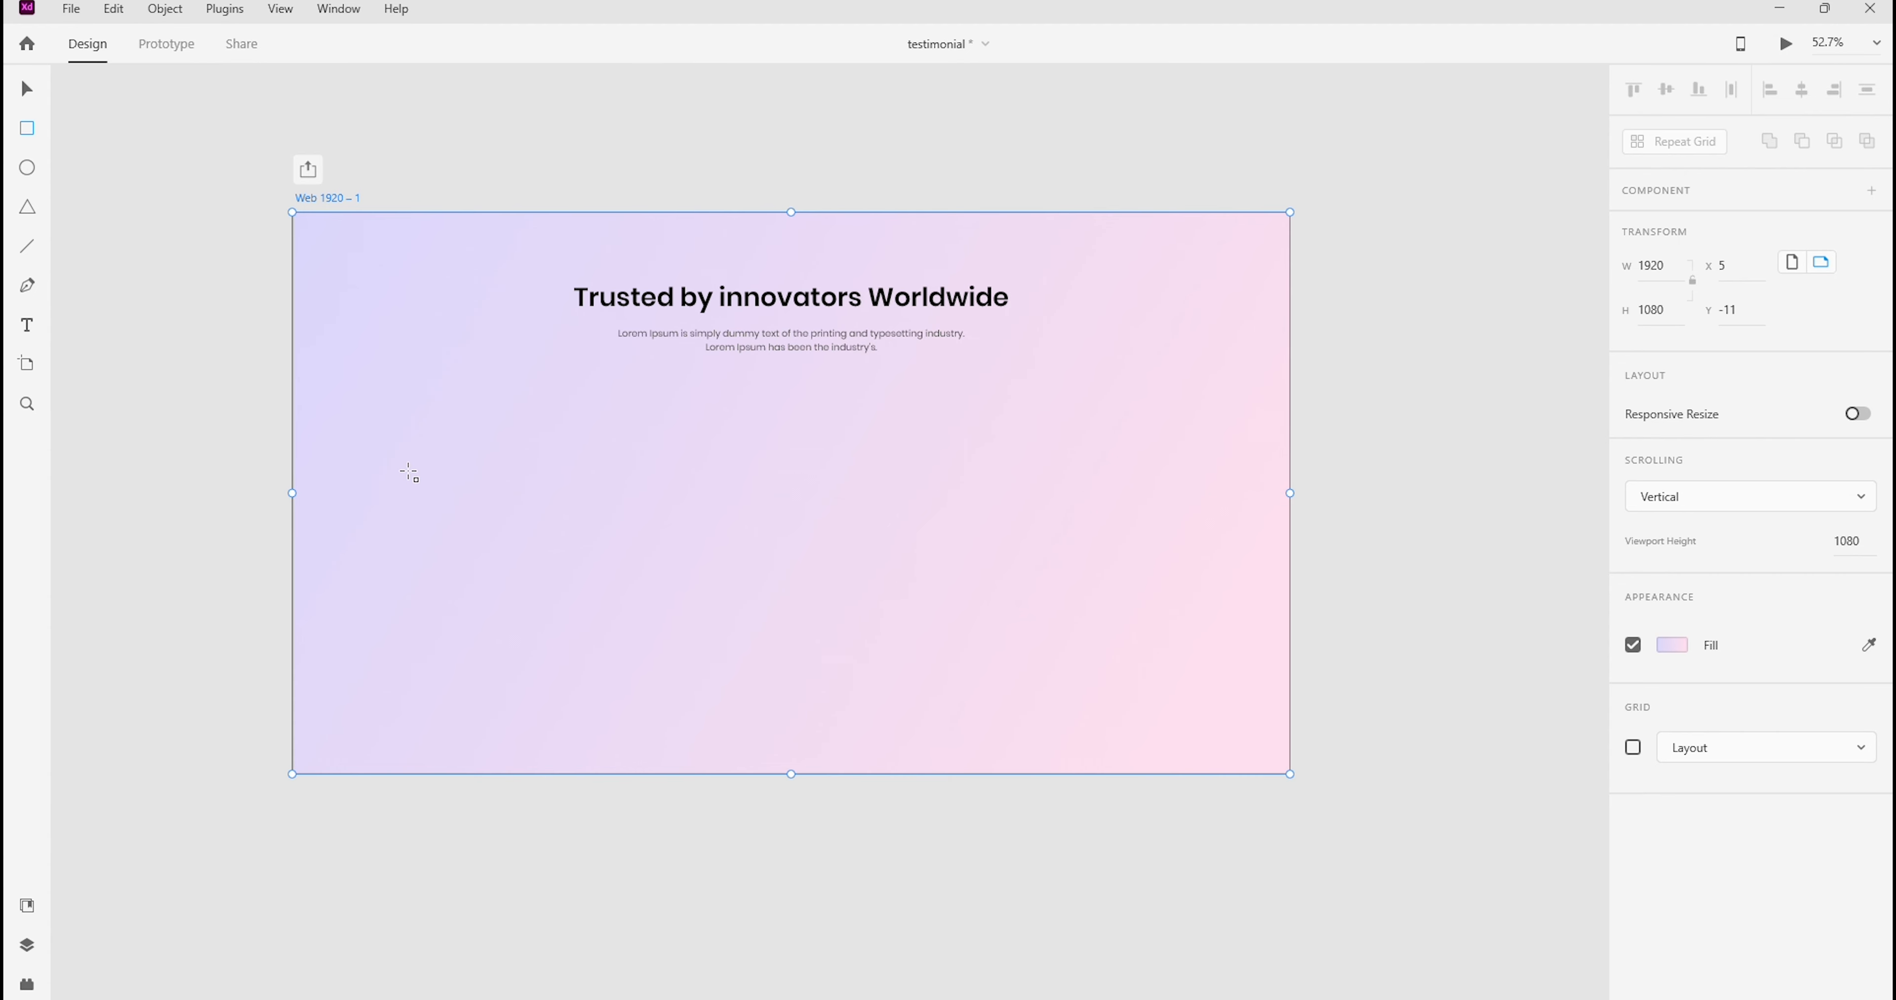
{"action": "left_click_drag", "start_coordinate": [404, 467], "coordinate": [1141, 553]}
Set the rectangle's width to 1200 and center it horizontally on the artboard
{"action": "left_click", "coordinate": [1644, 266]}
{"action": "type", "text": "1"}
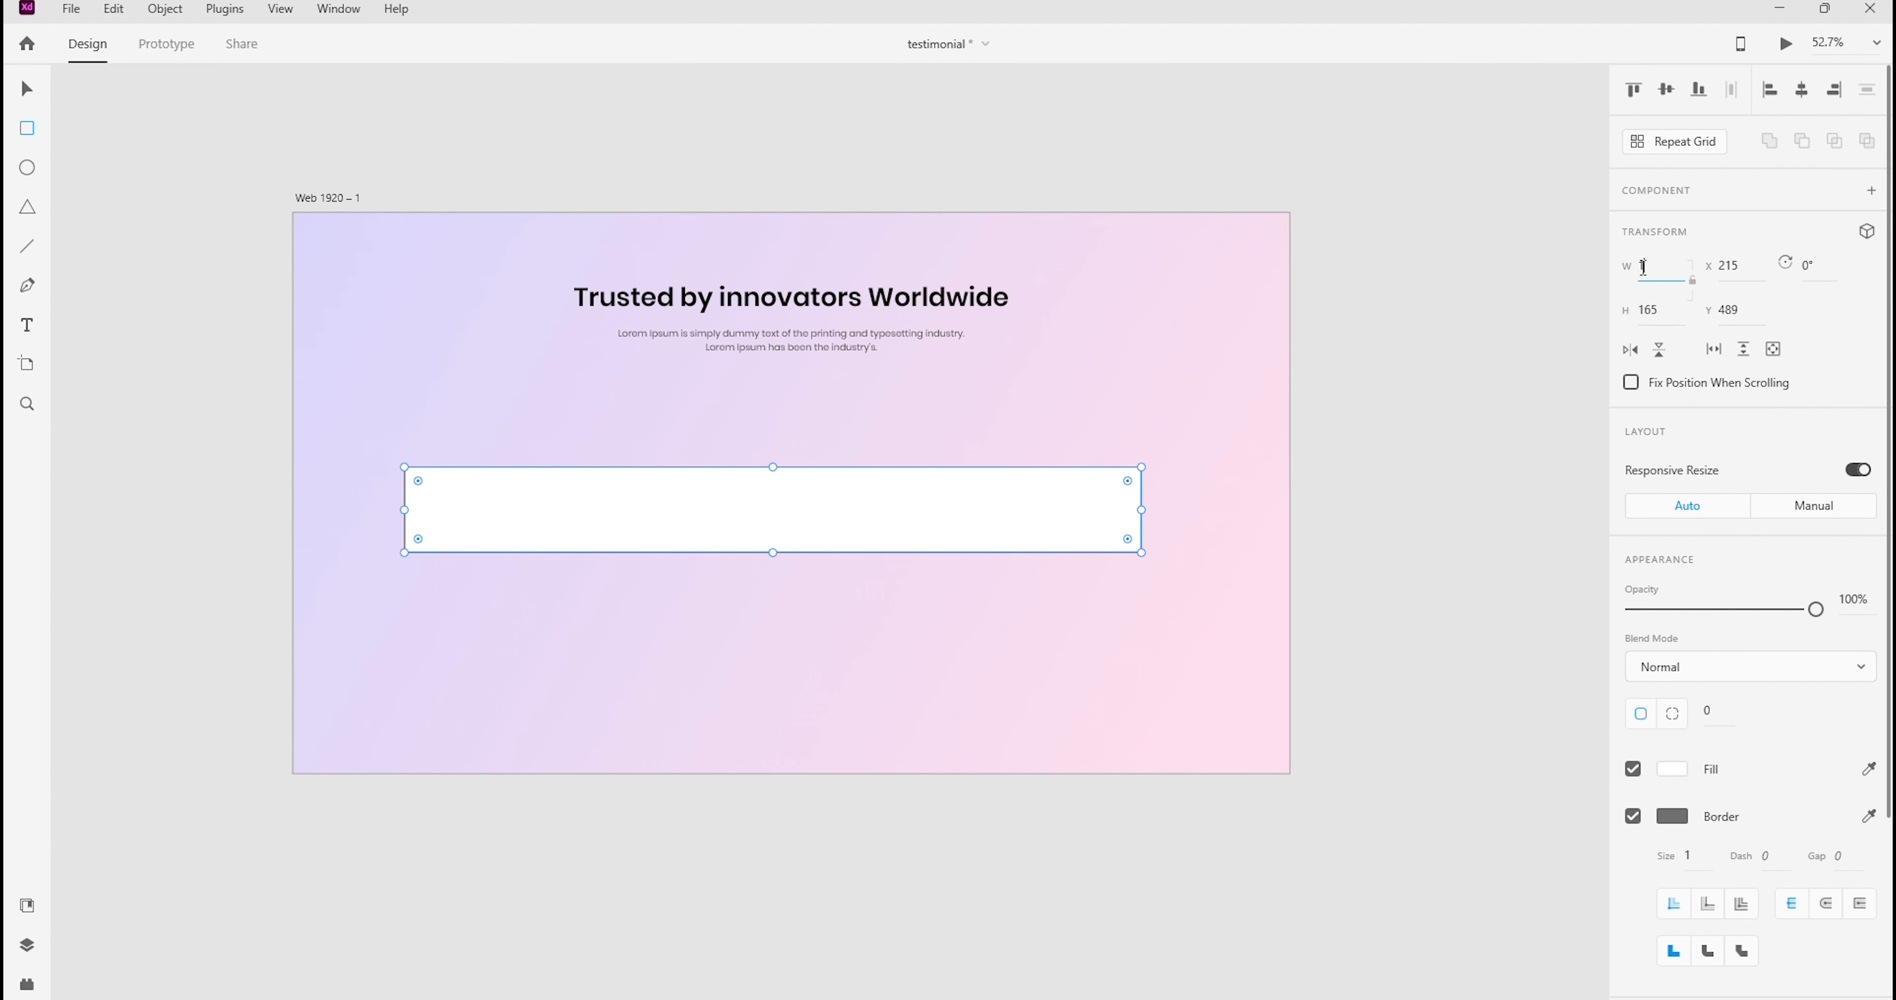
{"action": "type", "text": "200"}
{"action": "key", "text": "Return"}
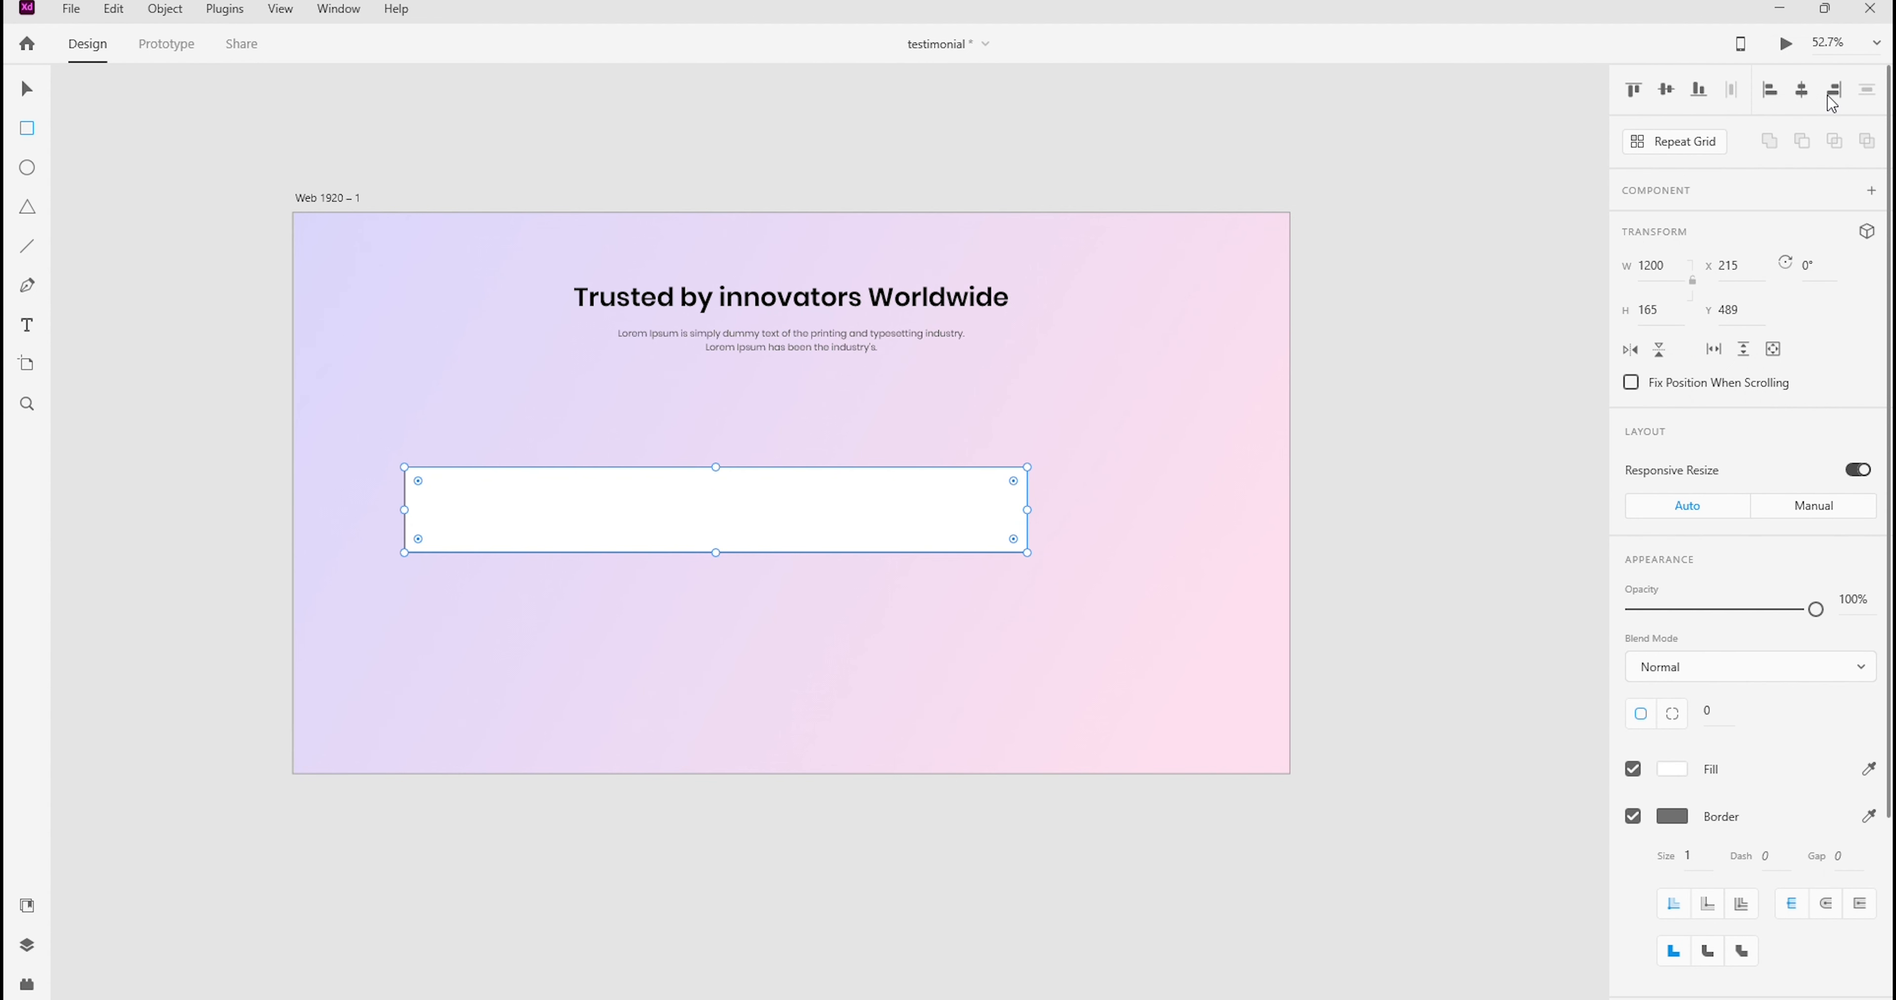
{"action": "left_click", "coordinate": [1803, 91]}
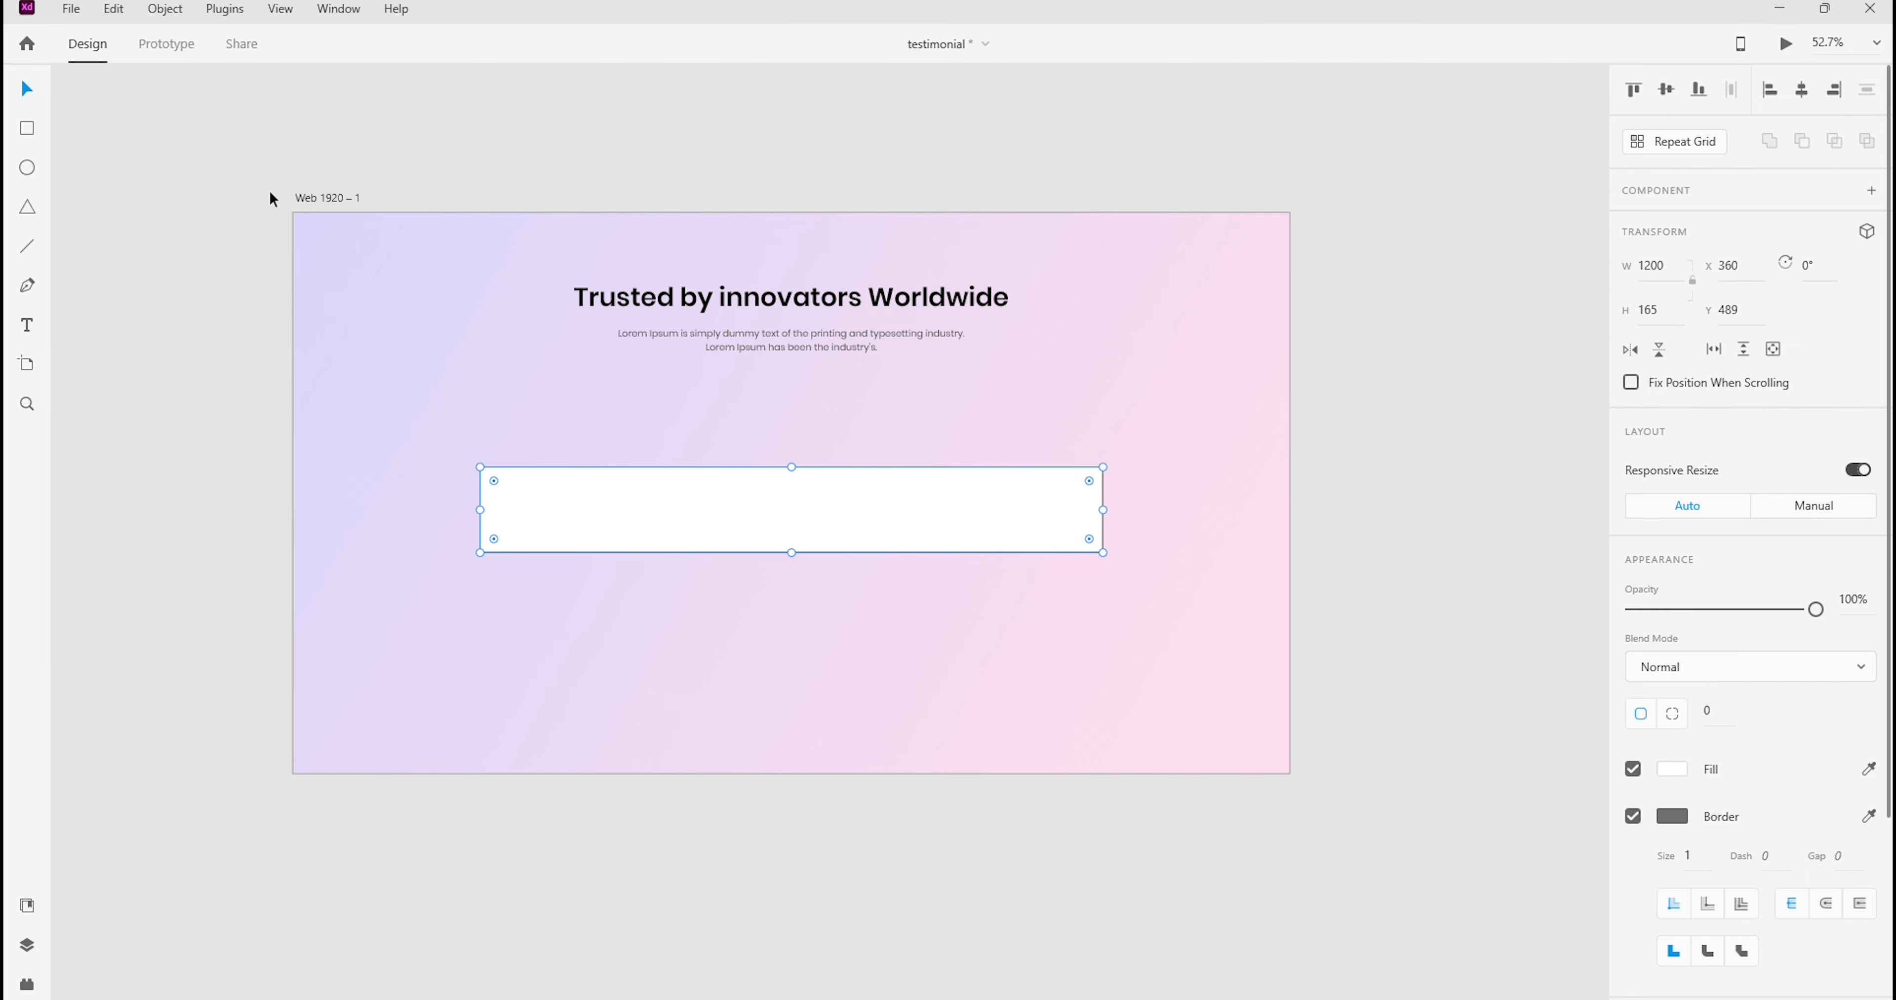
Place two vertical guides on the artboard, aligned with the left and right edges of the rectangle
{"action": "left_click_drag", "start_coordinate": [252, 169], "coordinate": [1384, 862]}
{"action": "left_click", "coordinate": [1397, 437]}
{"action": "left_click", "coordinate": [648, 500]}
{"action": "left_click", "coordinate": [210, 401]}
{"action": "left_click_drag", "start_coordinate": [291, 428], "coordinate": [480, 452]}
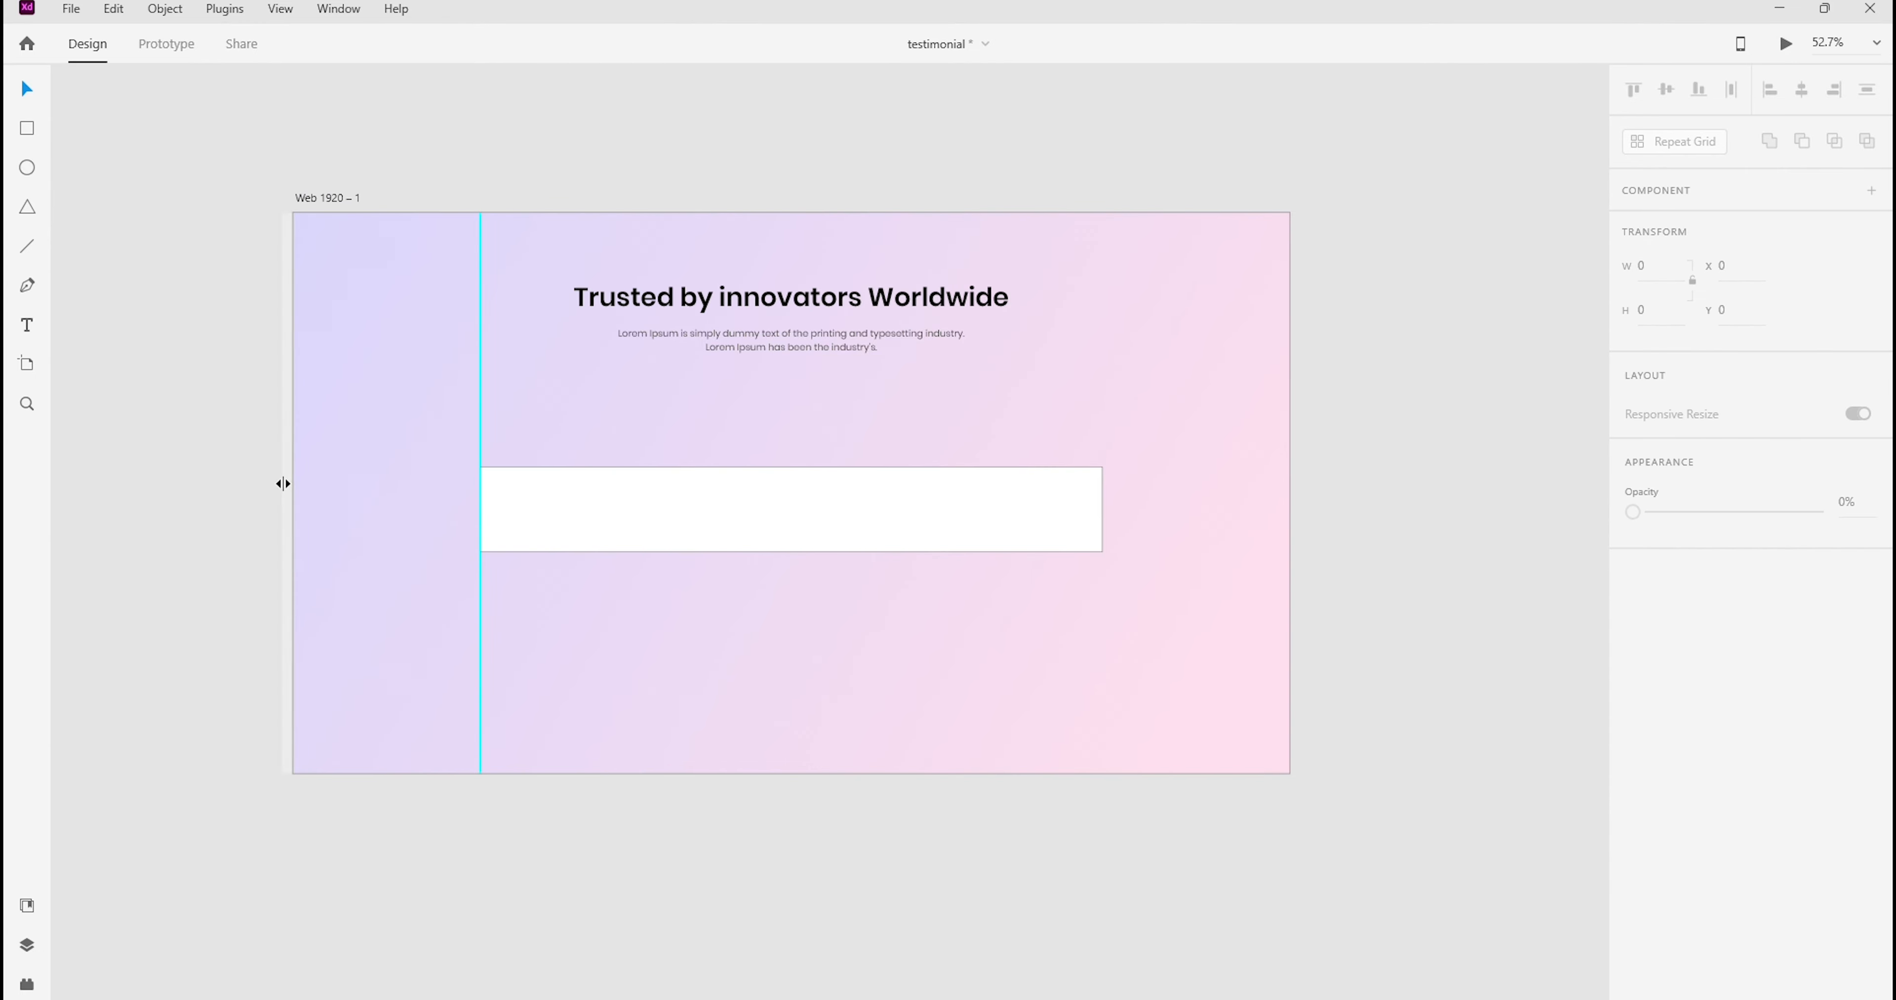
{"action": "left_click_drag", "start_coordinate": [291, 476], "coordinate": [1103, 572]}
{"action": "left_click", "coordinate": [966, 535]}
{"action": "key", "text": "Delete"}
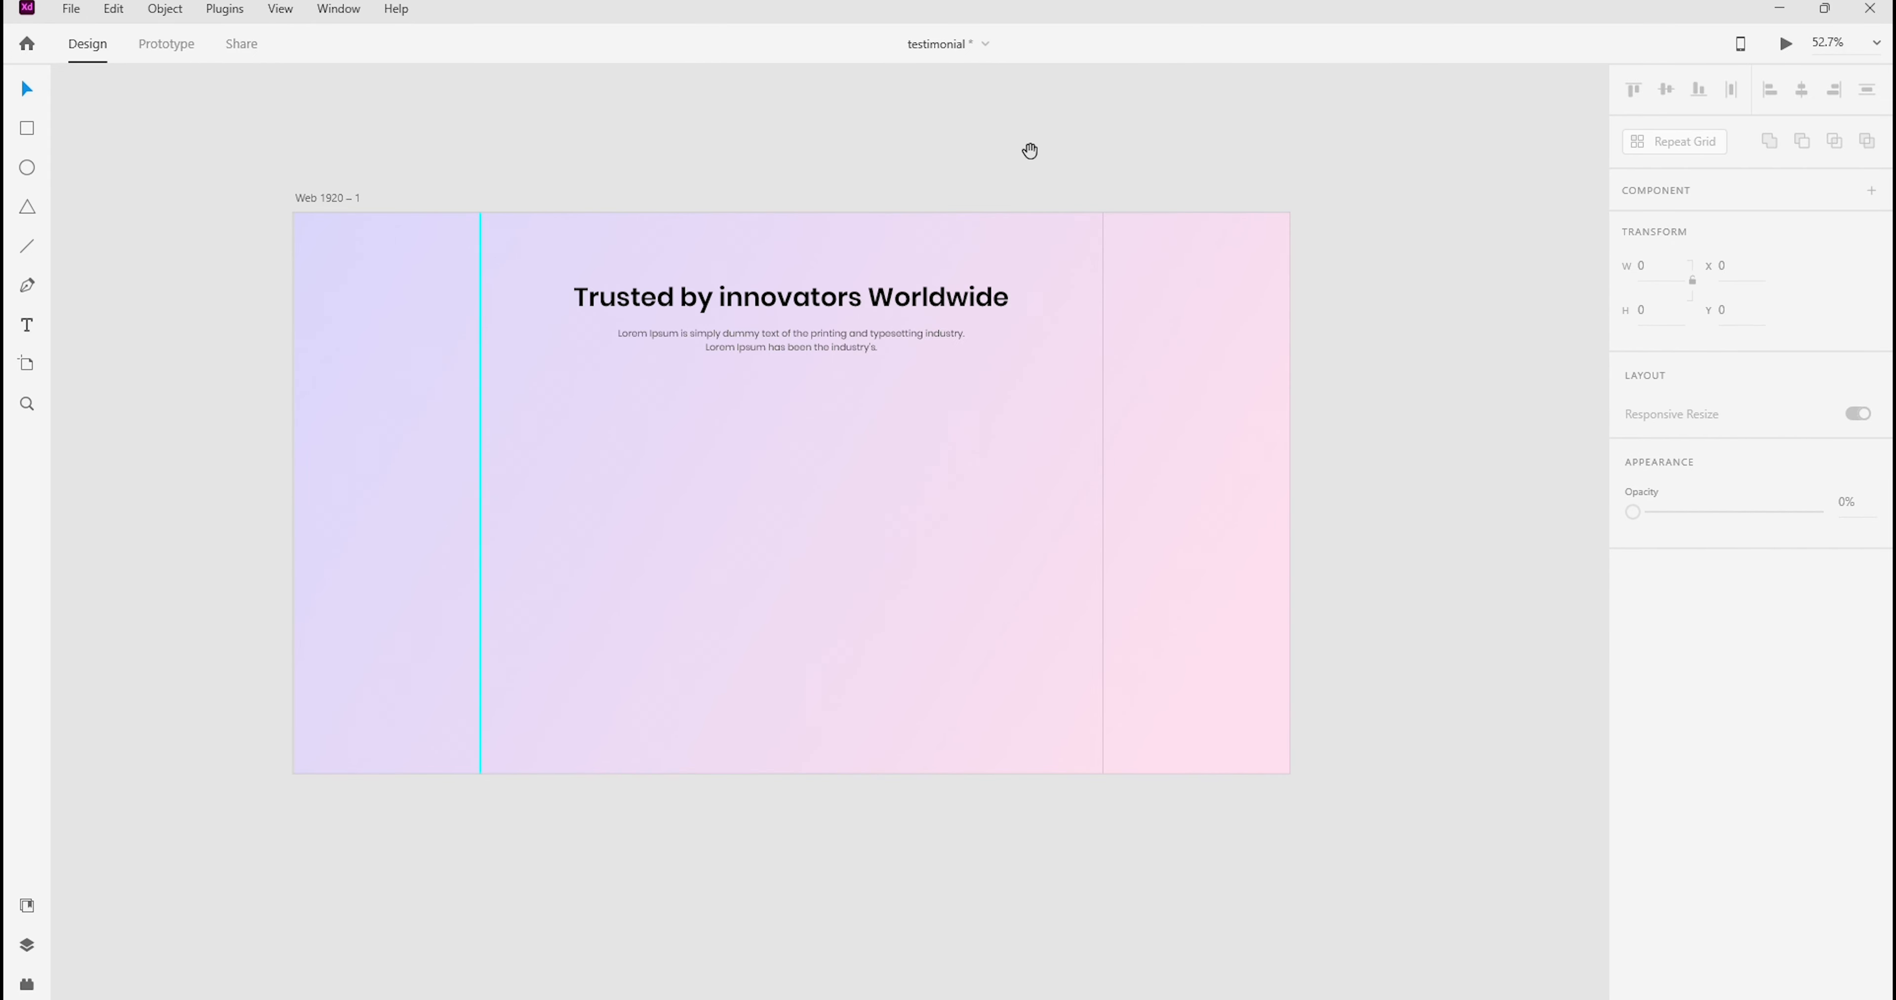
{"action": "key", "text": "ctrl+z"}
{"action": "left_click", "coordinate": [1473, 393]}
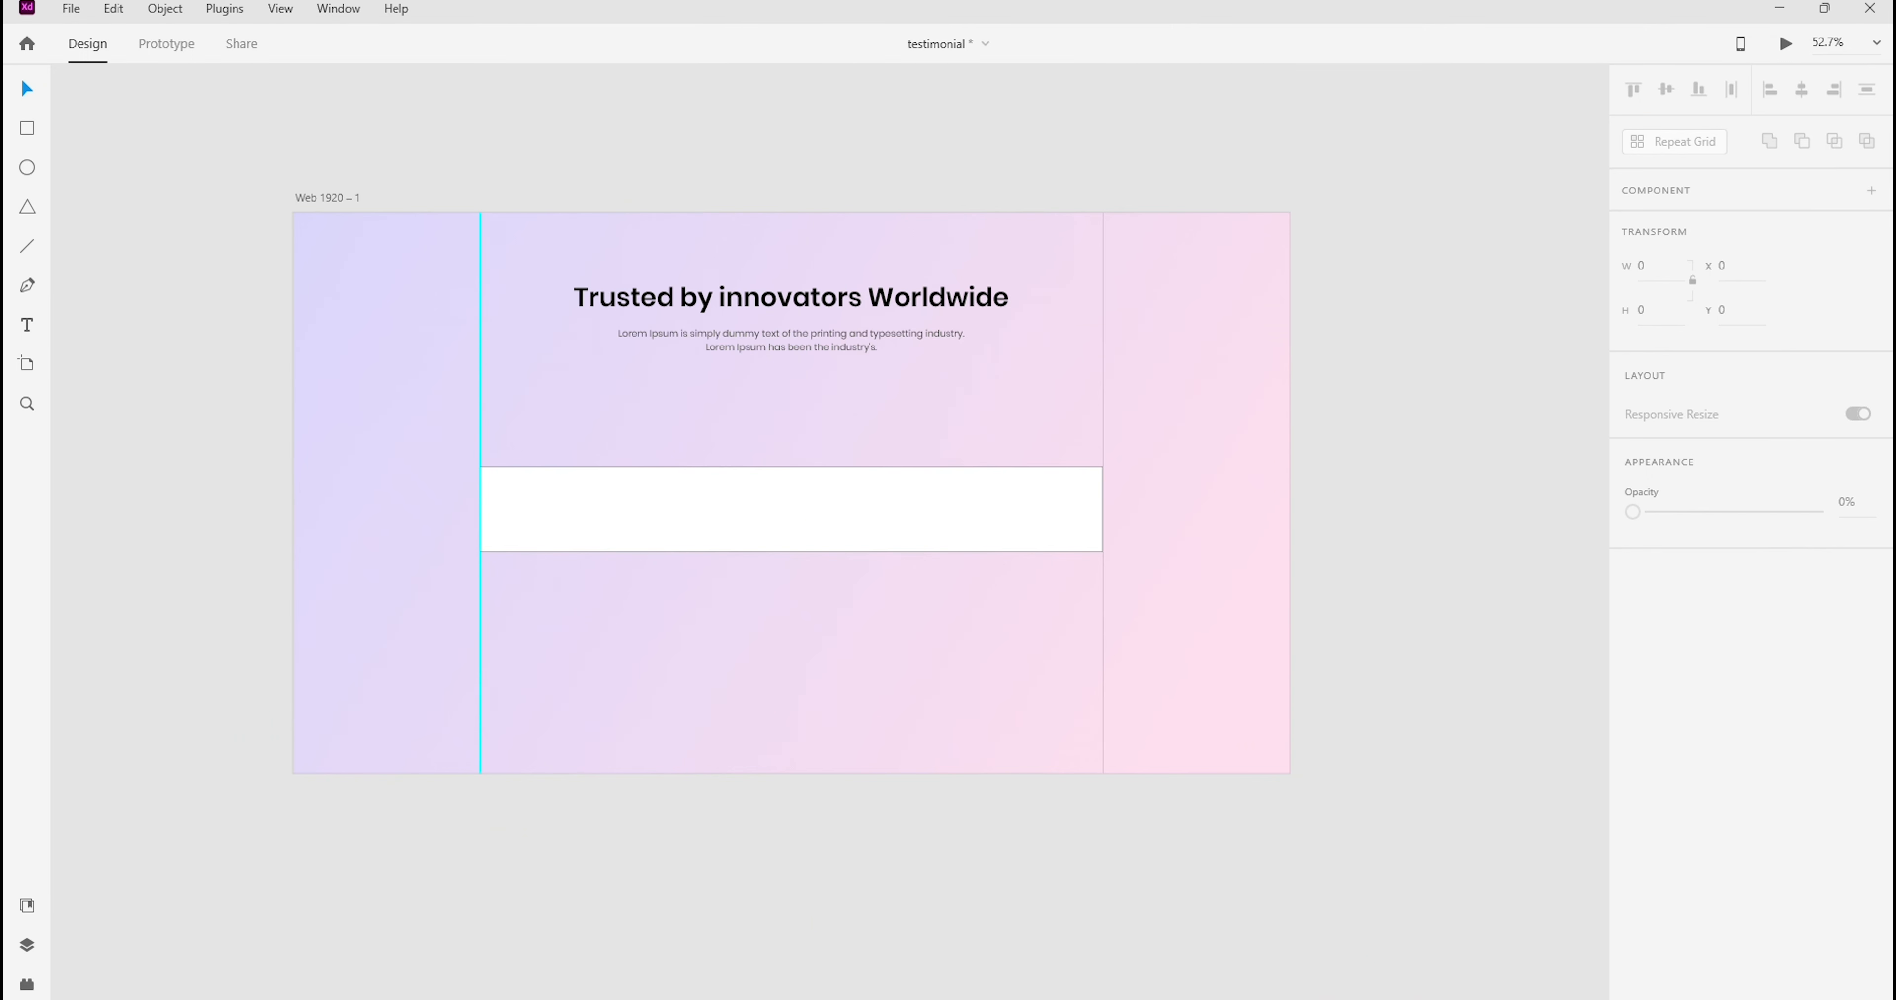
Resize the white rectangle to a card about 407 px wide and 332 px high, keeping its left edge on the left guide
{"action": "left_click", "coordinate": [656, 536]}
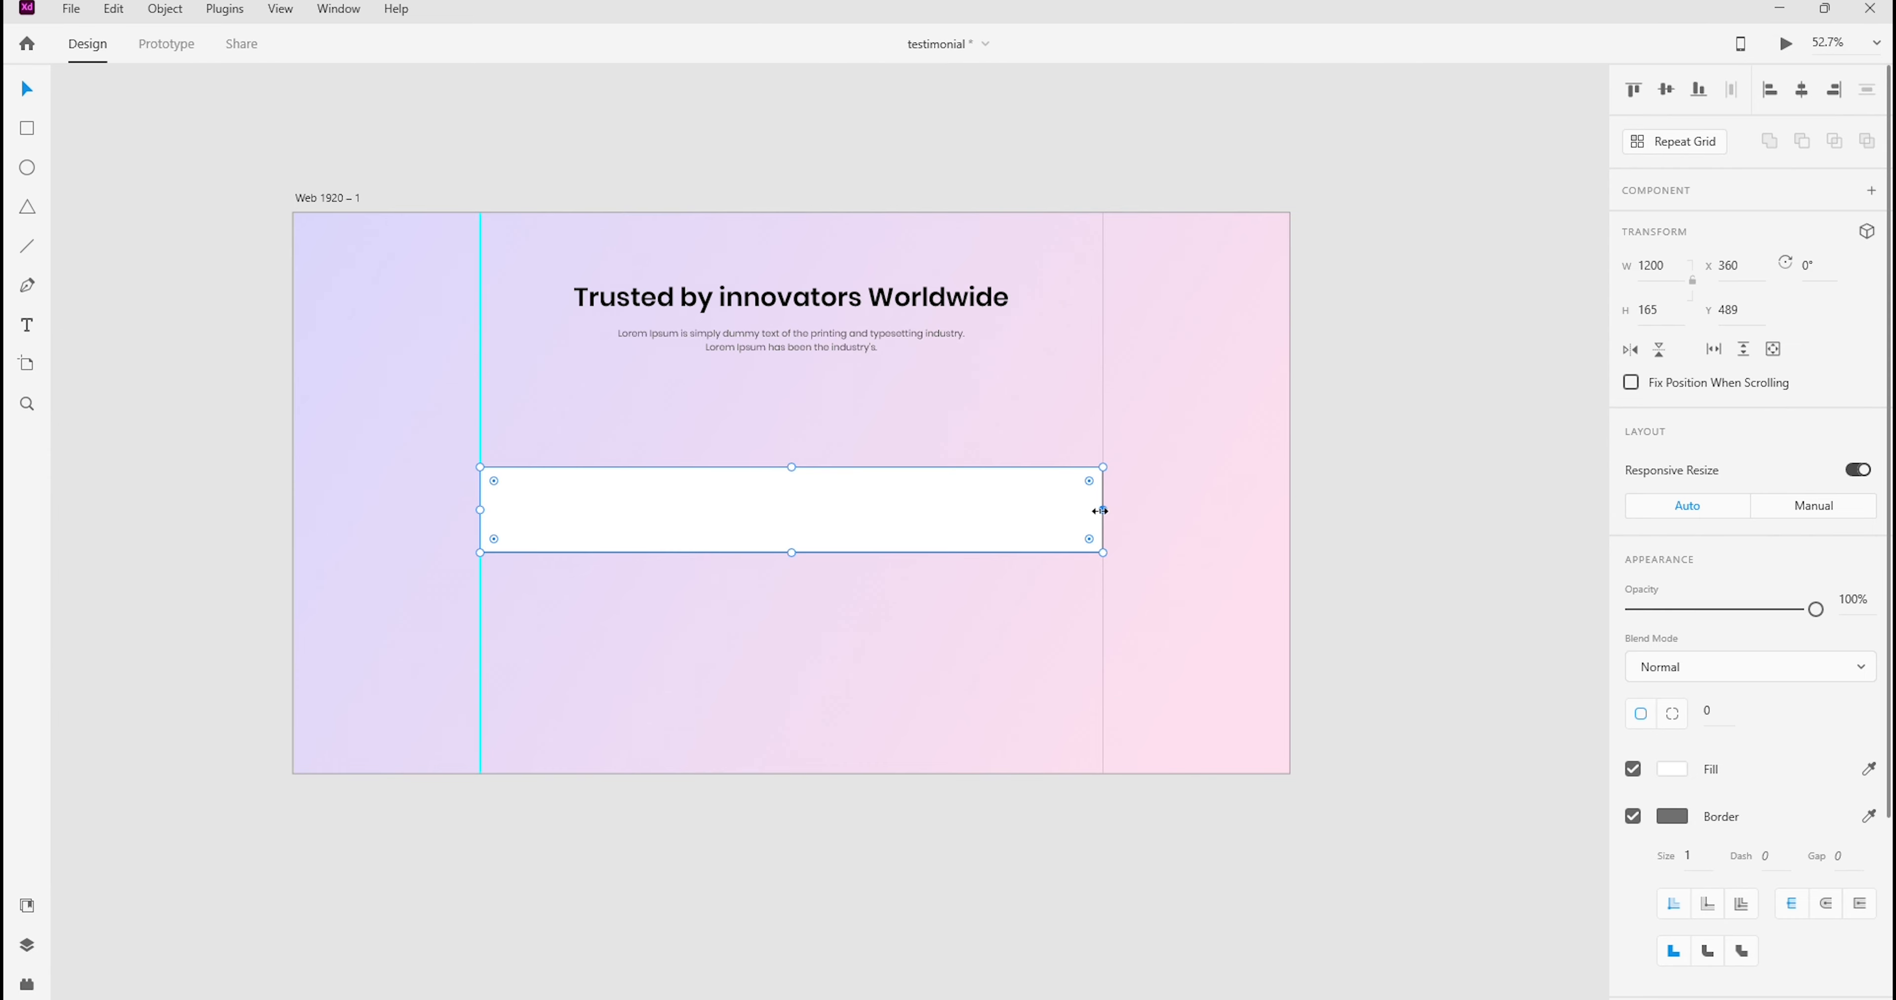
{"action": "left_click_drag", "start_coordinate": [1103, 510], "coordinate": [692, 511]}
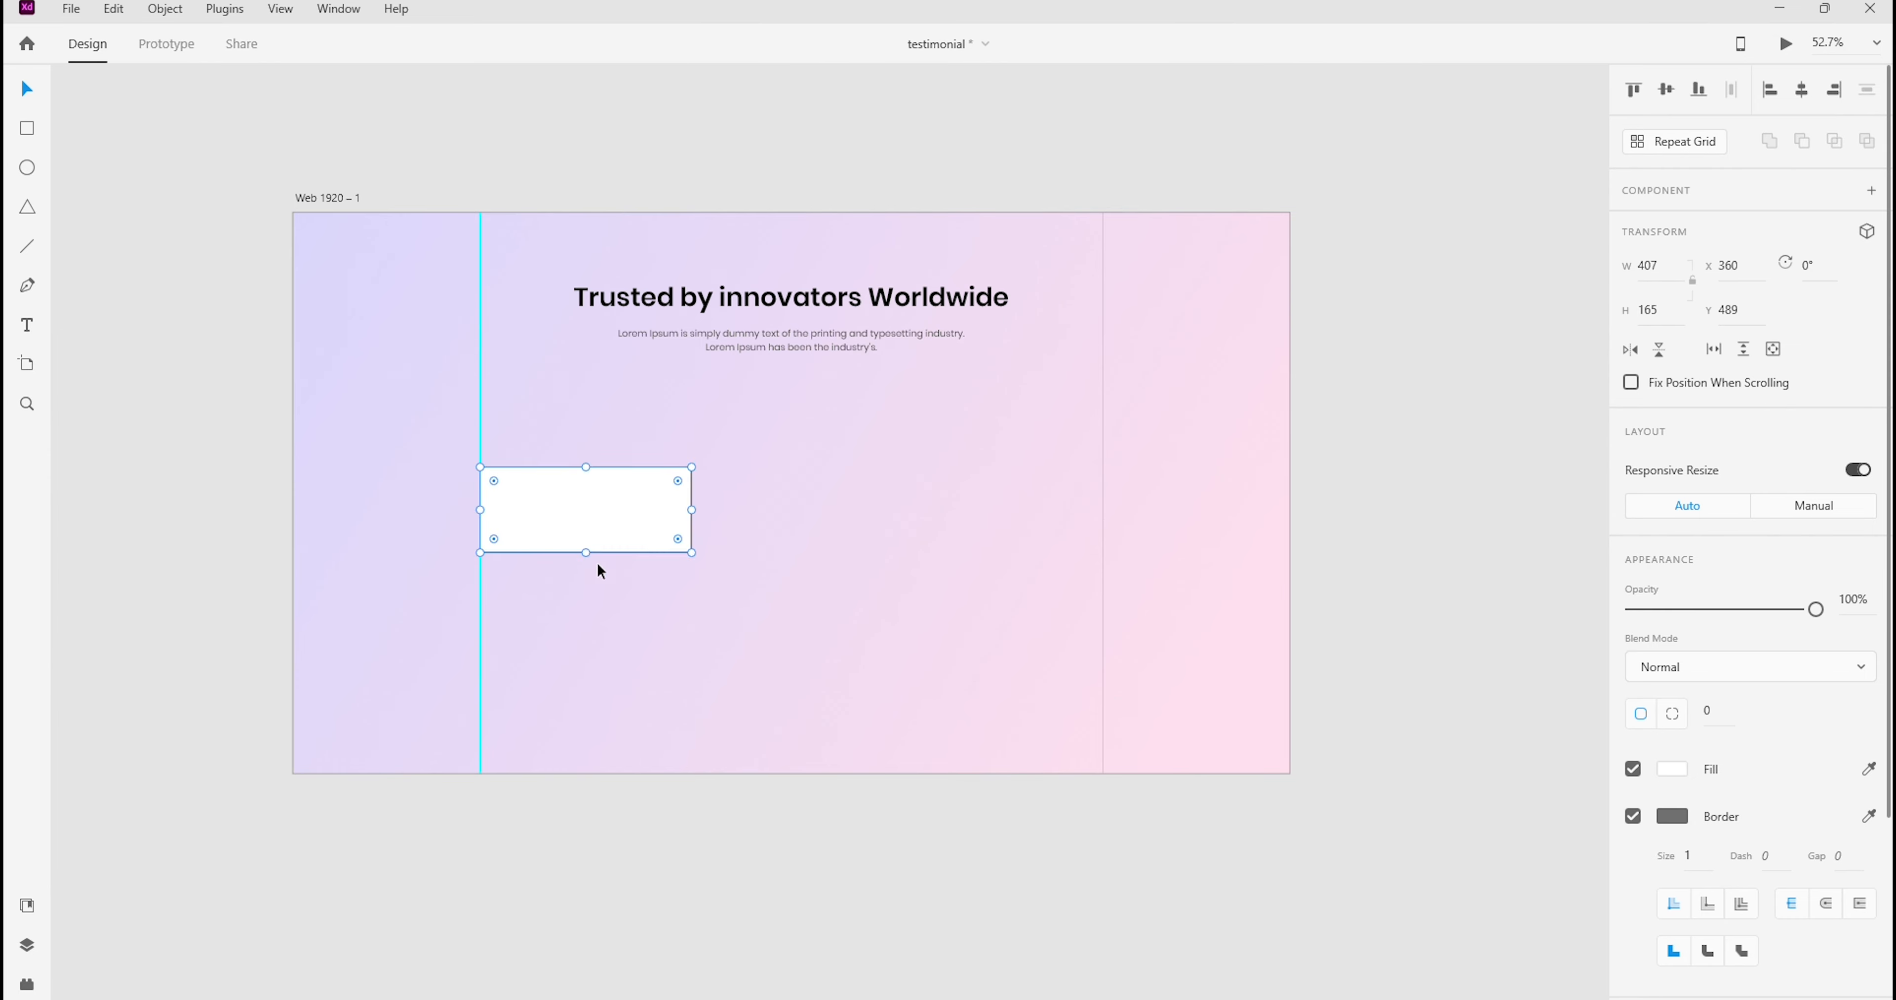
{"action": "left_click_drag", "start_coordinate": [584, 553], "coordinate": [585, 640]}
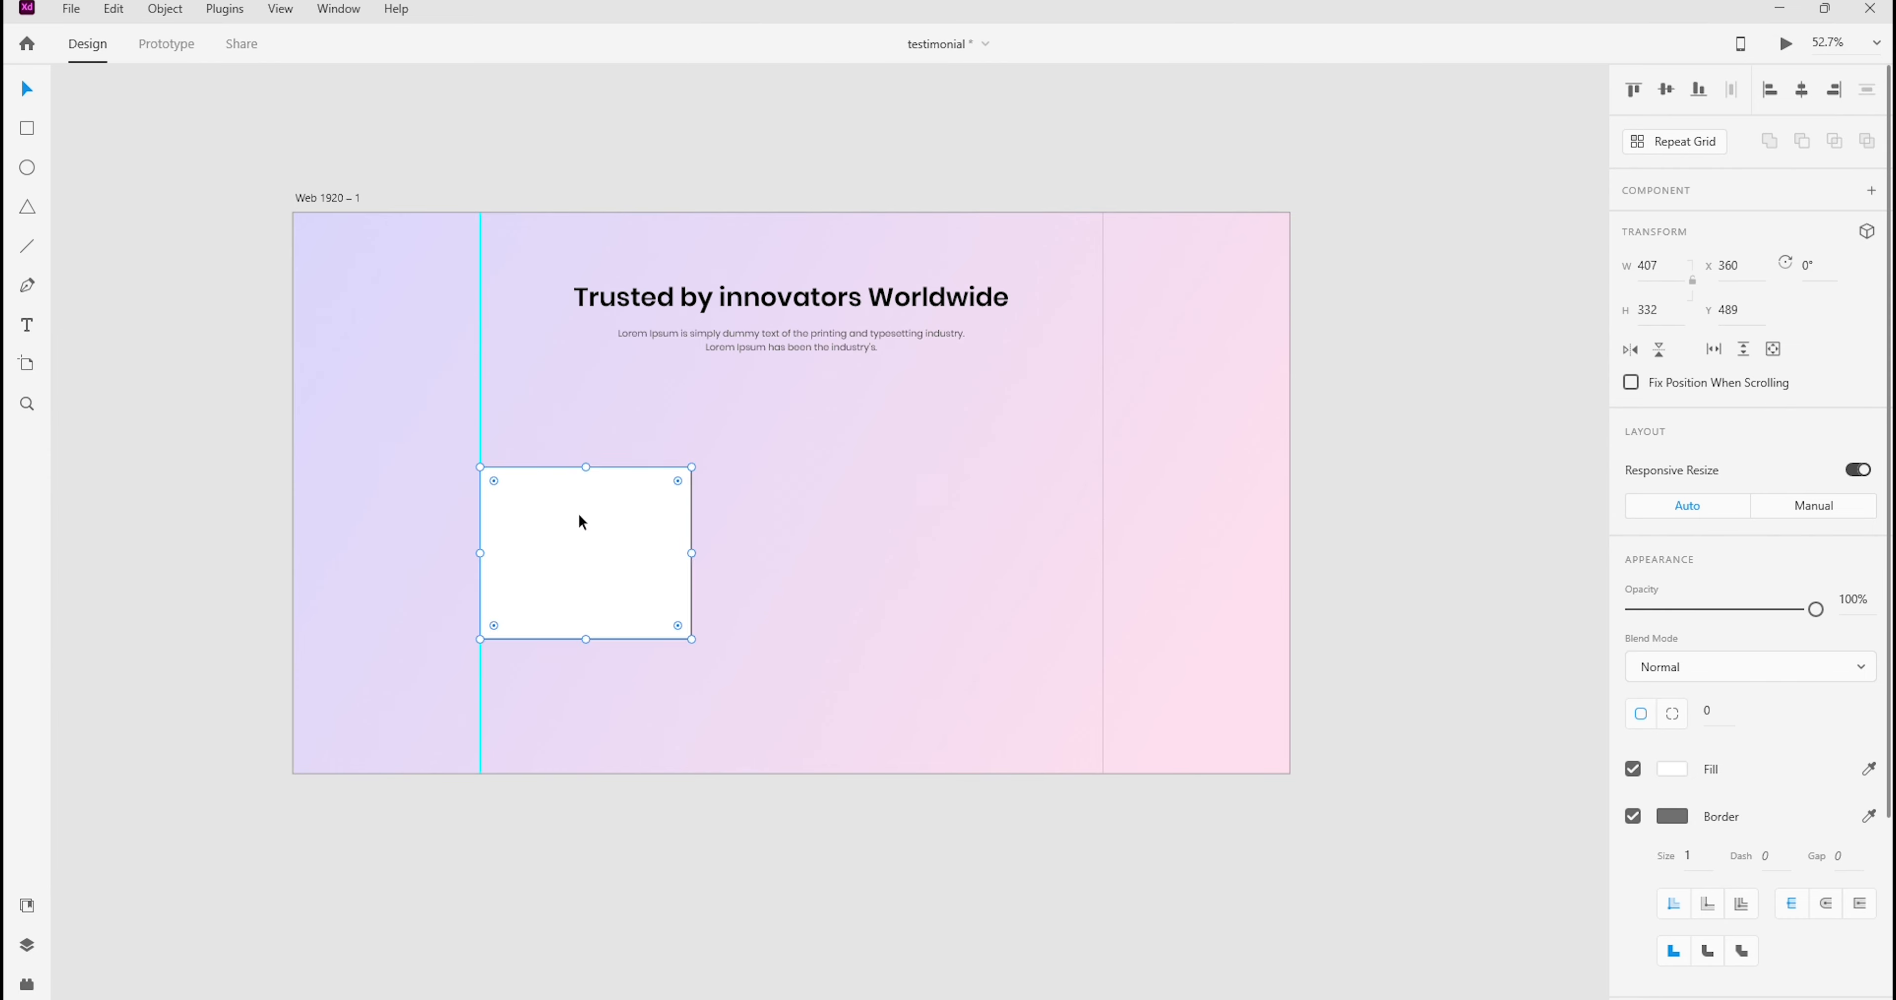
Repeat the card into a row of three with slightly widened gaps using Repeat Grid, and ungroup the grid
{"action": "left_click", "coordinate": [1672, 144]}
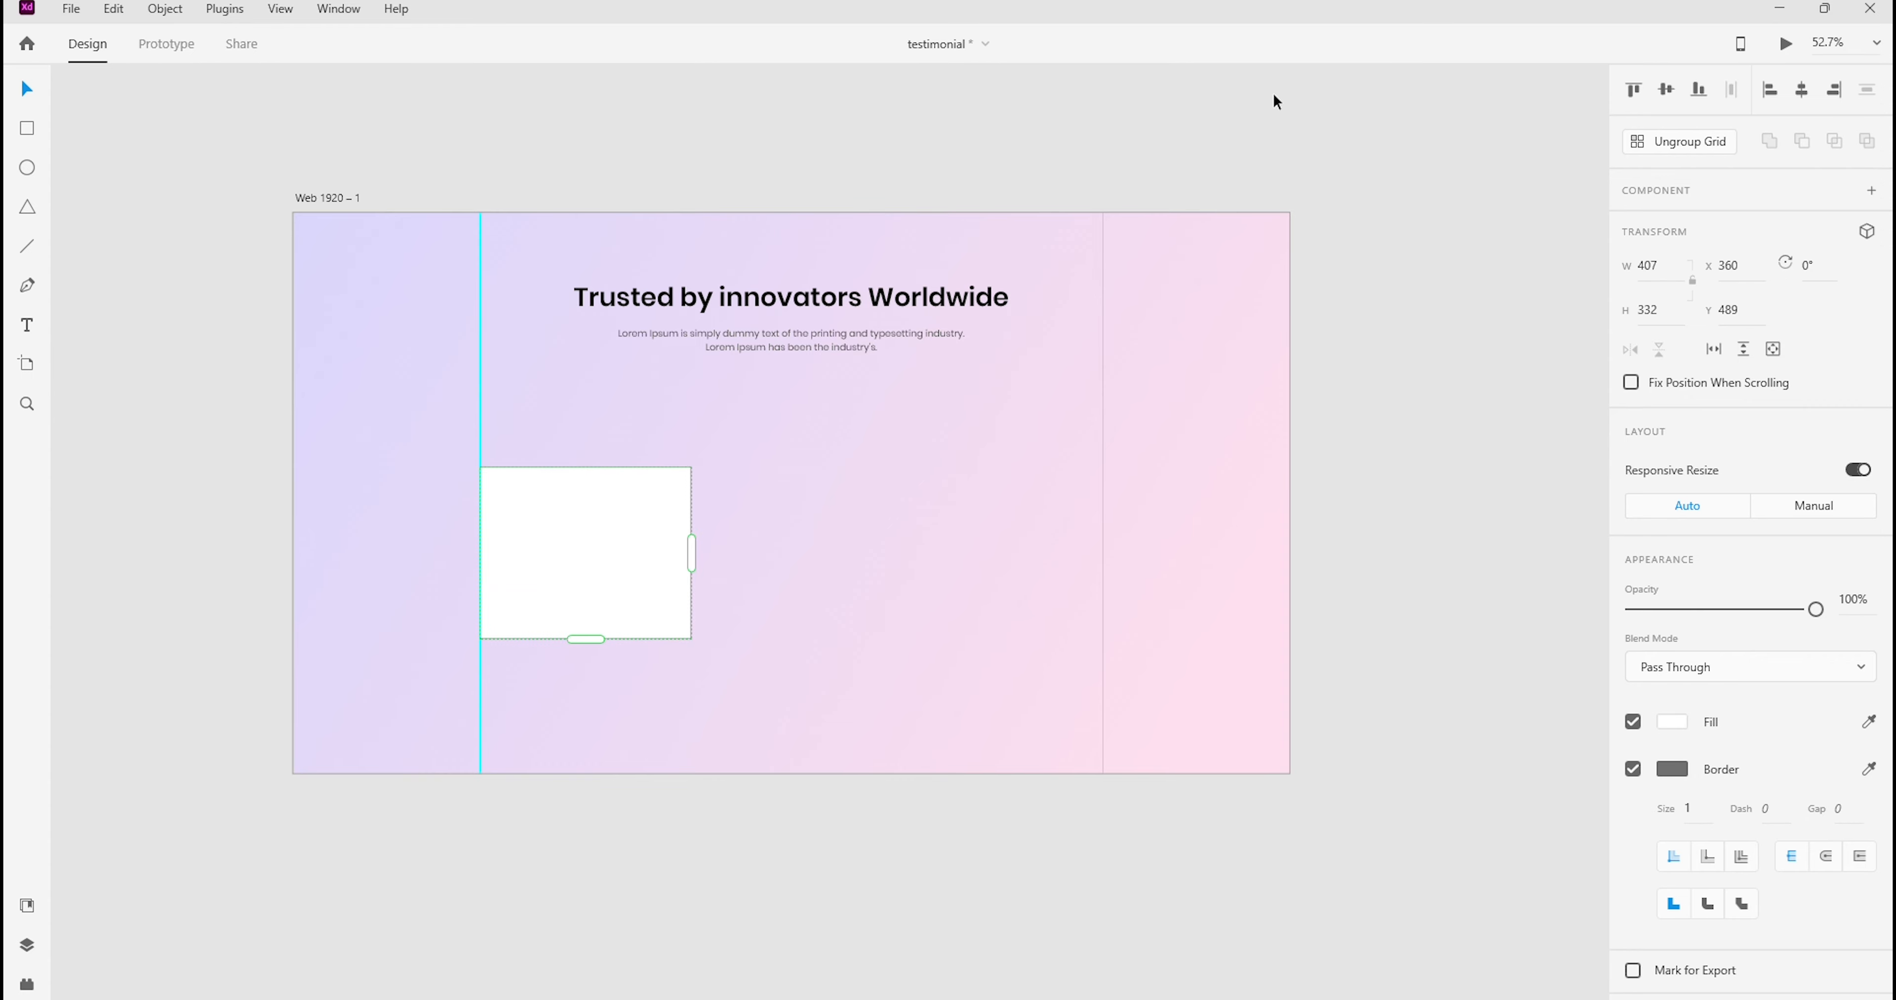
{"action": "left_click_drag", "start_coordinate": [691, 553], "coordinate": [1144, 559]}
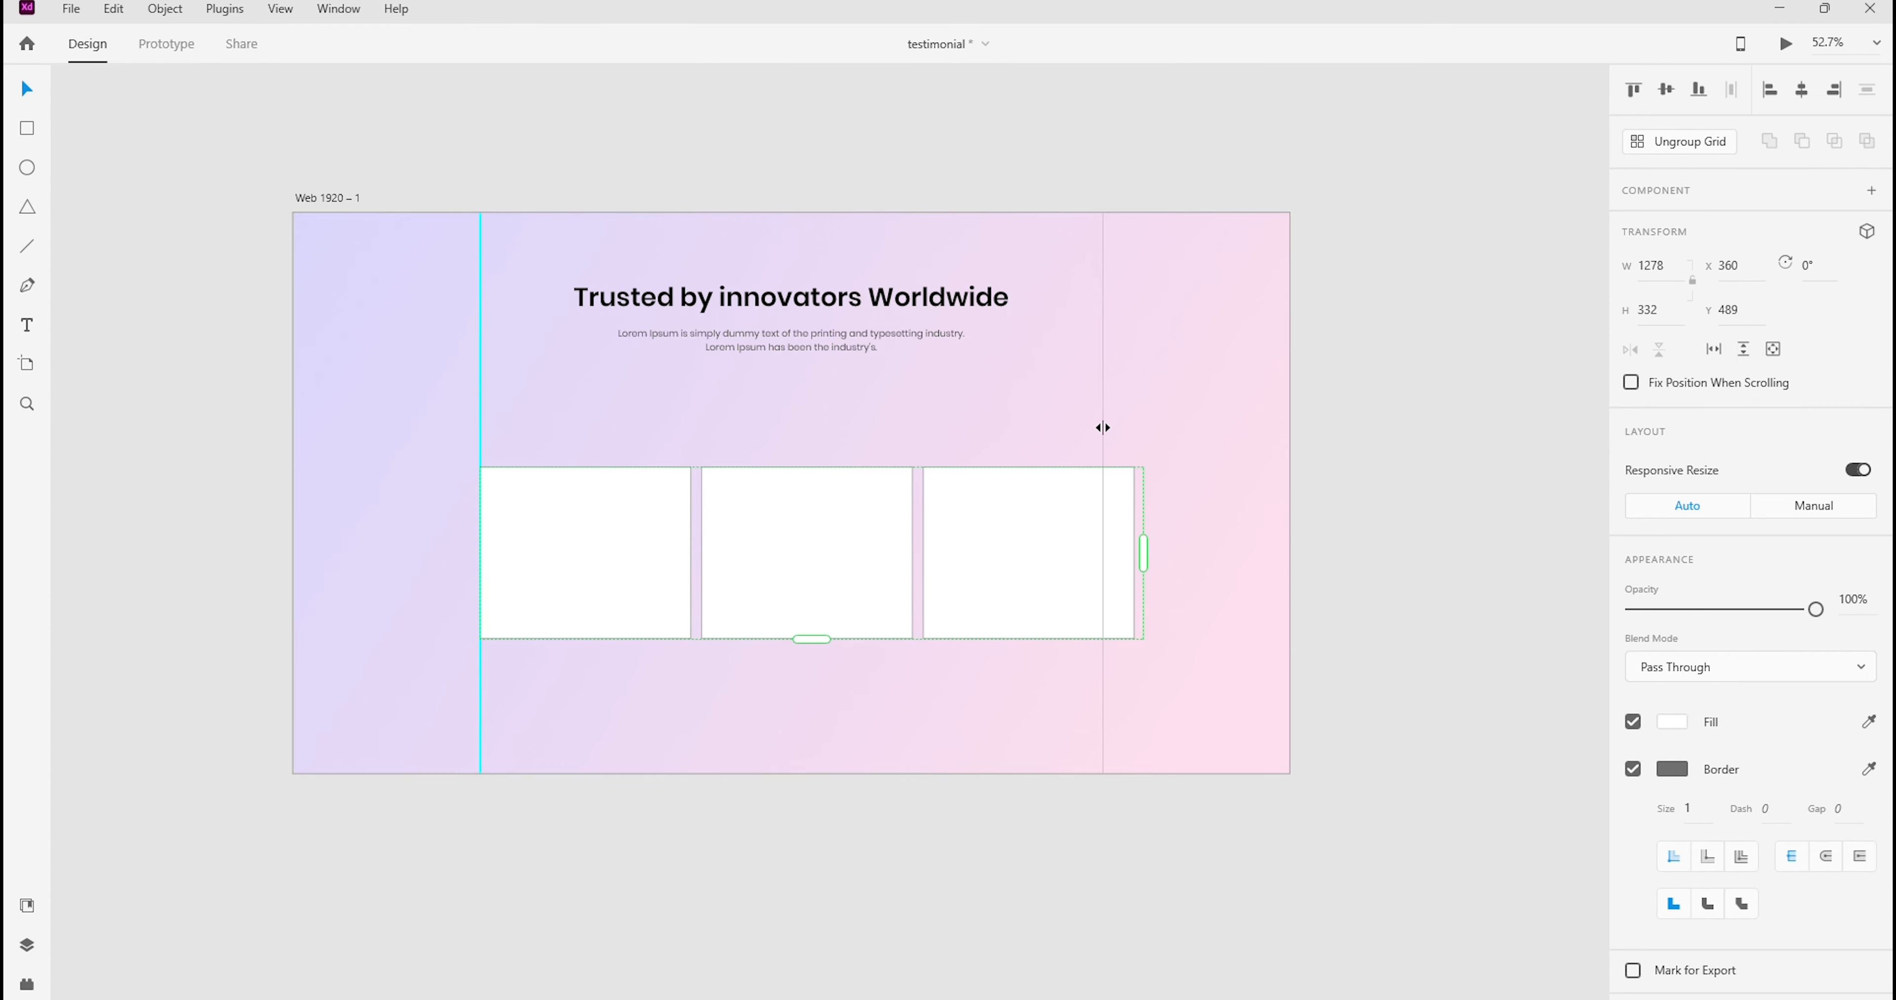
{"action": "left_click_drag", "start_coordinate": [917, 524], "coordinate": [925, 524]}
{"action": "left_click", "coordinate": [1676, 141]}
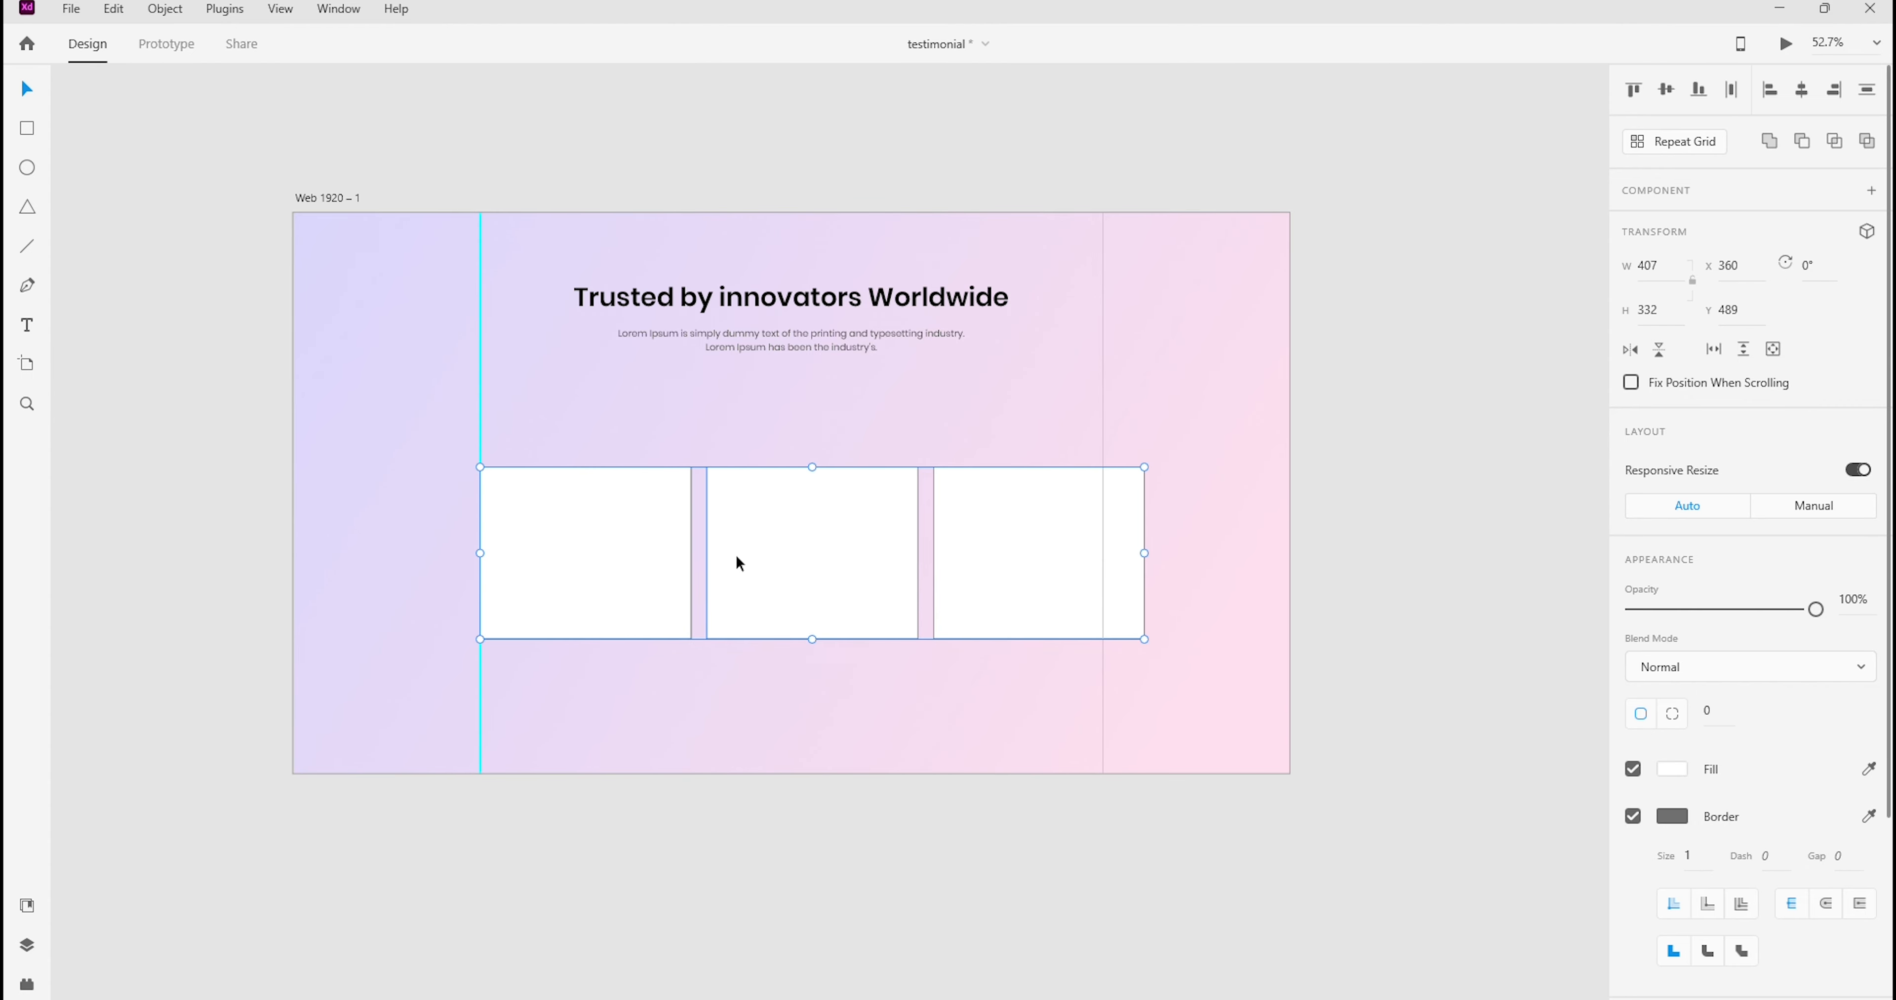
Scale the three cards down together to about 311 px high so they fit between the two guides, and check the first card's width
{"action": "left_click_drag", "start_coordinate": [1144, 641], "coordinate": [1122, 631]}
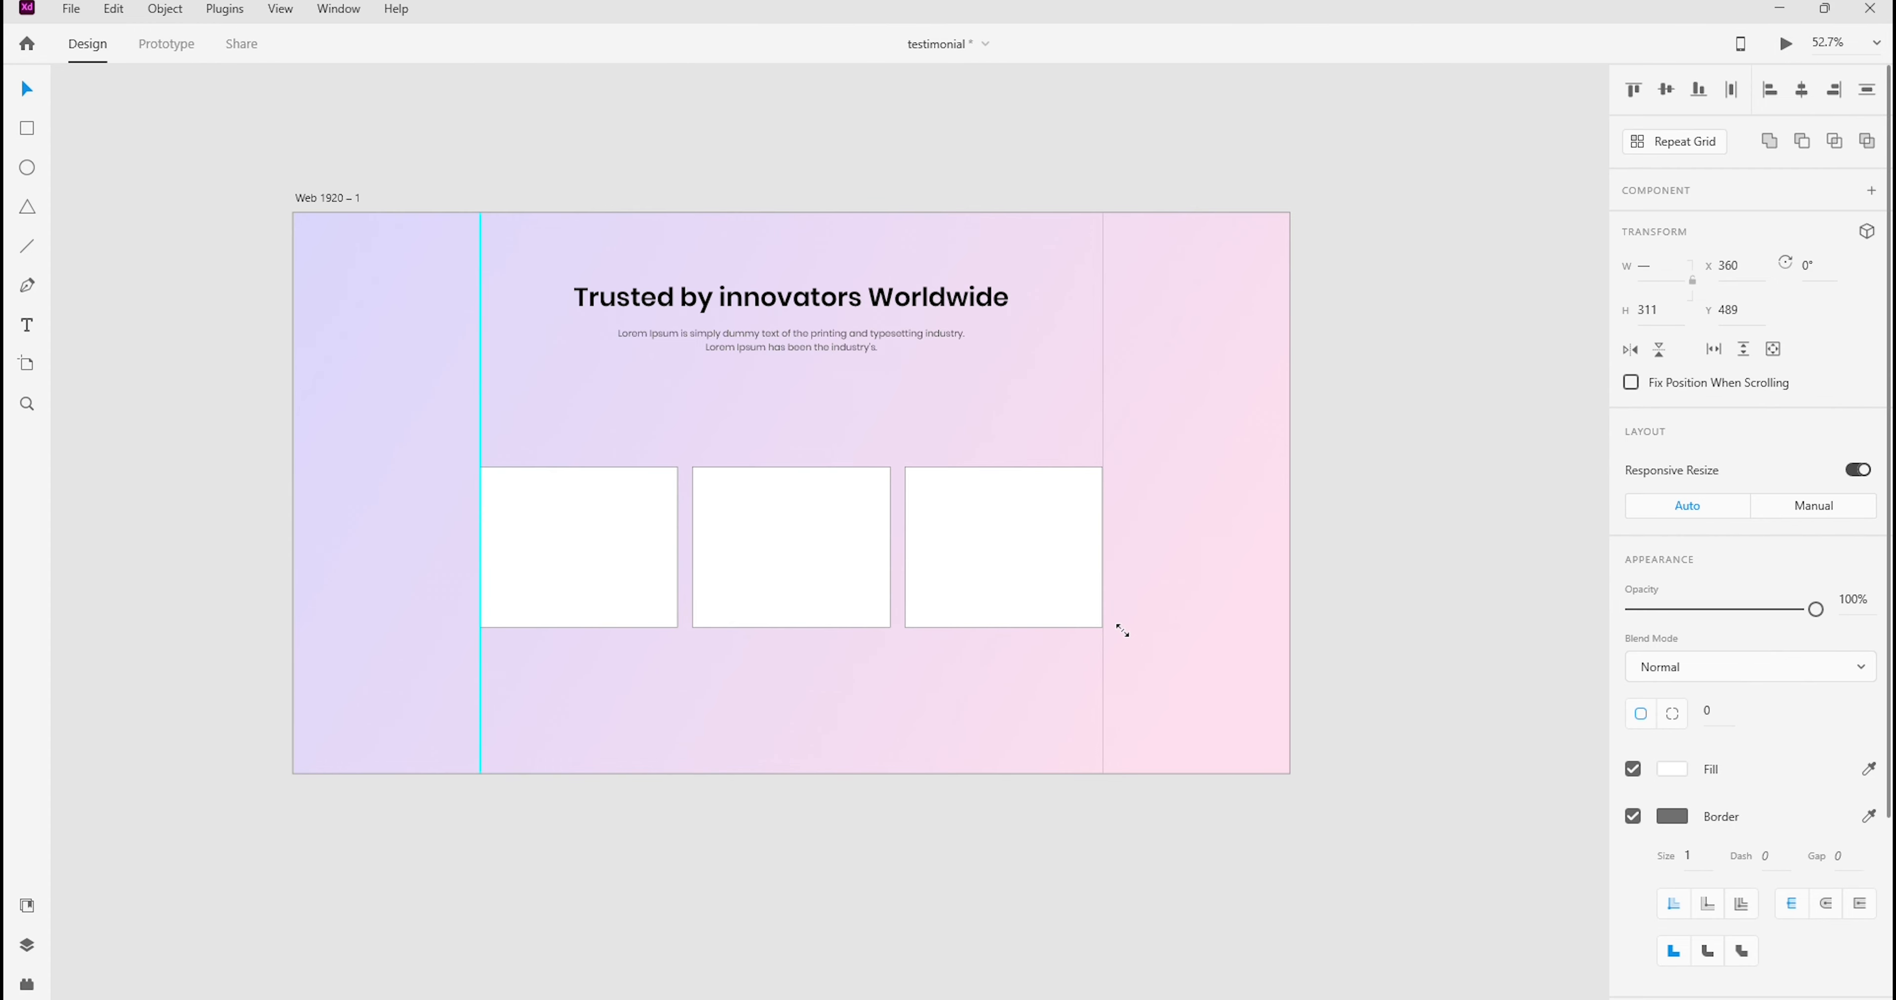
{"action": "left_click", "coordinate": [1109, 307]}
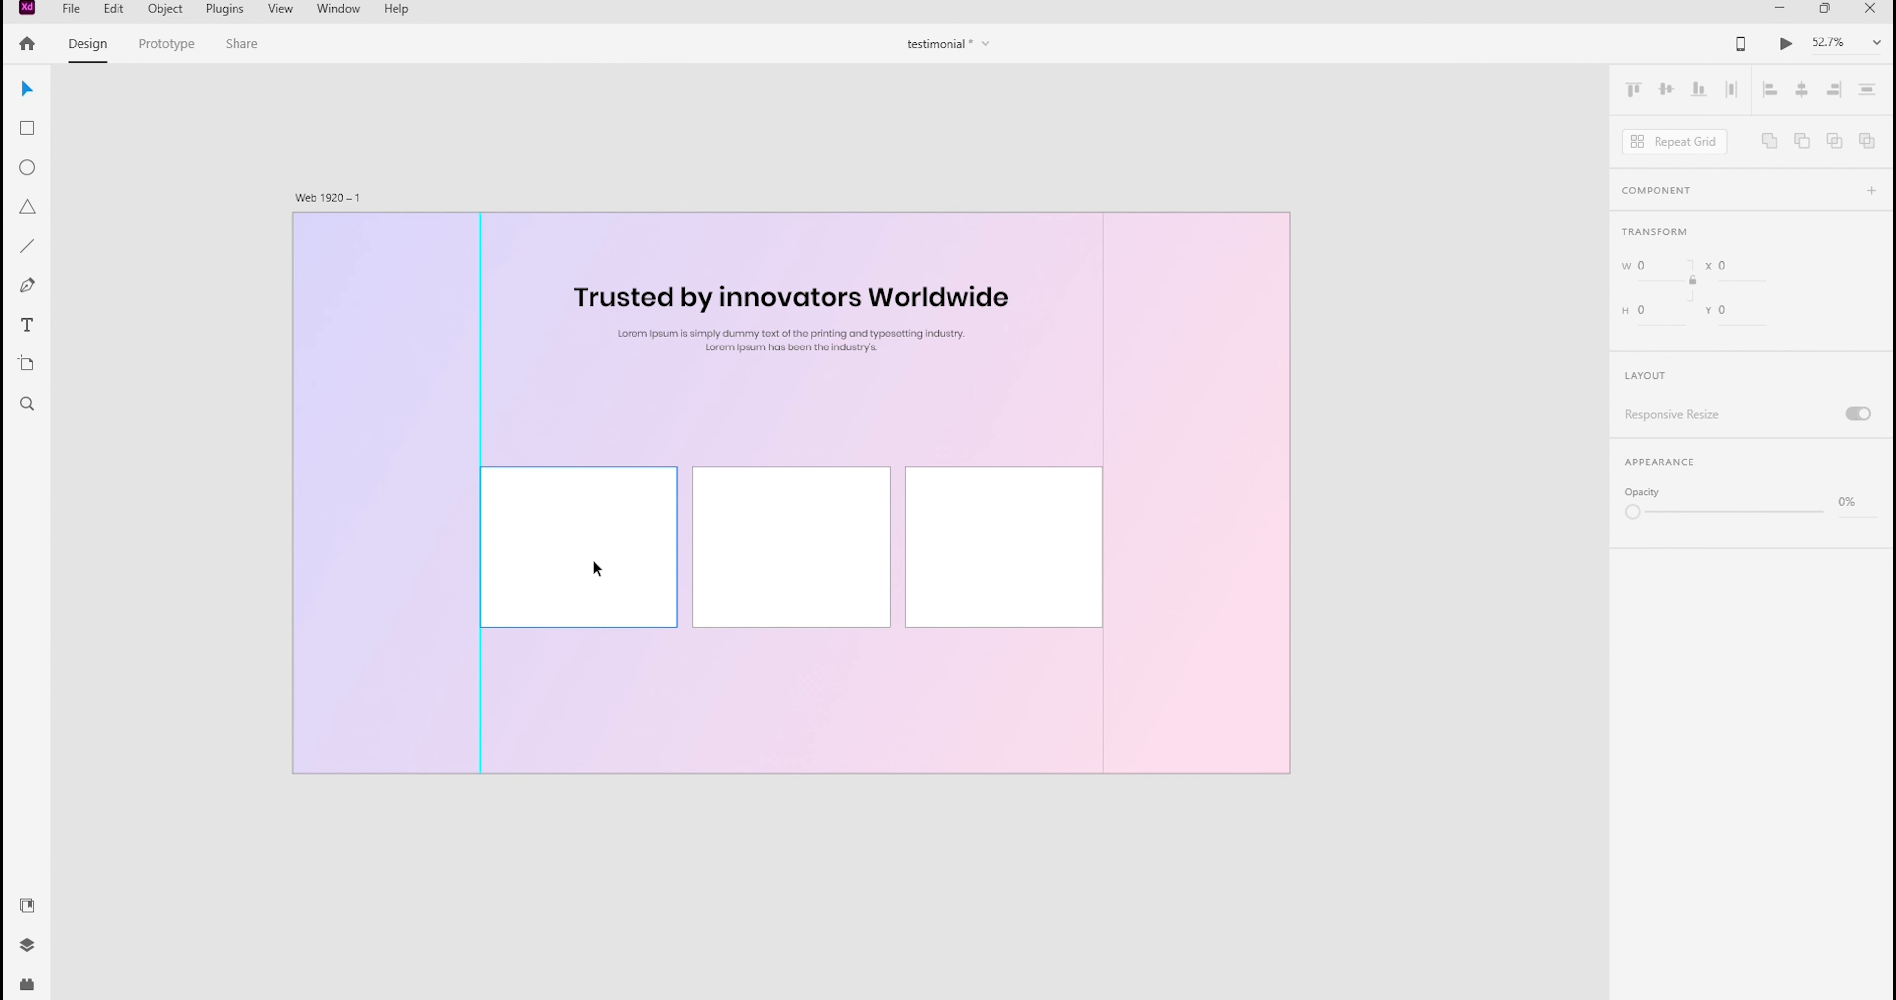
{"action": "left_click", "coordinate": [542, 542]}
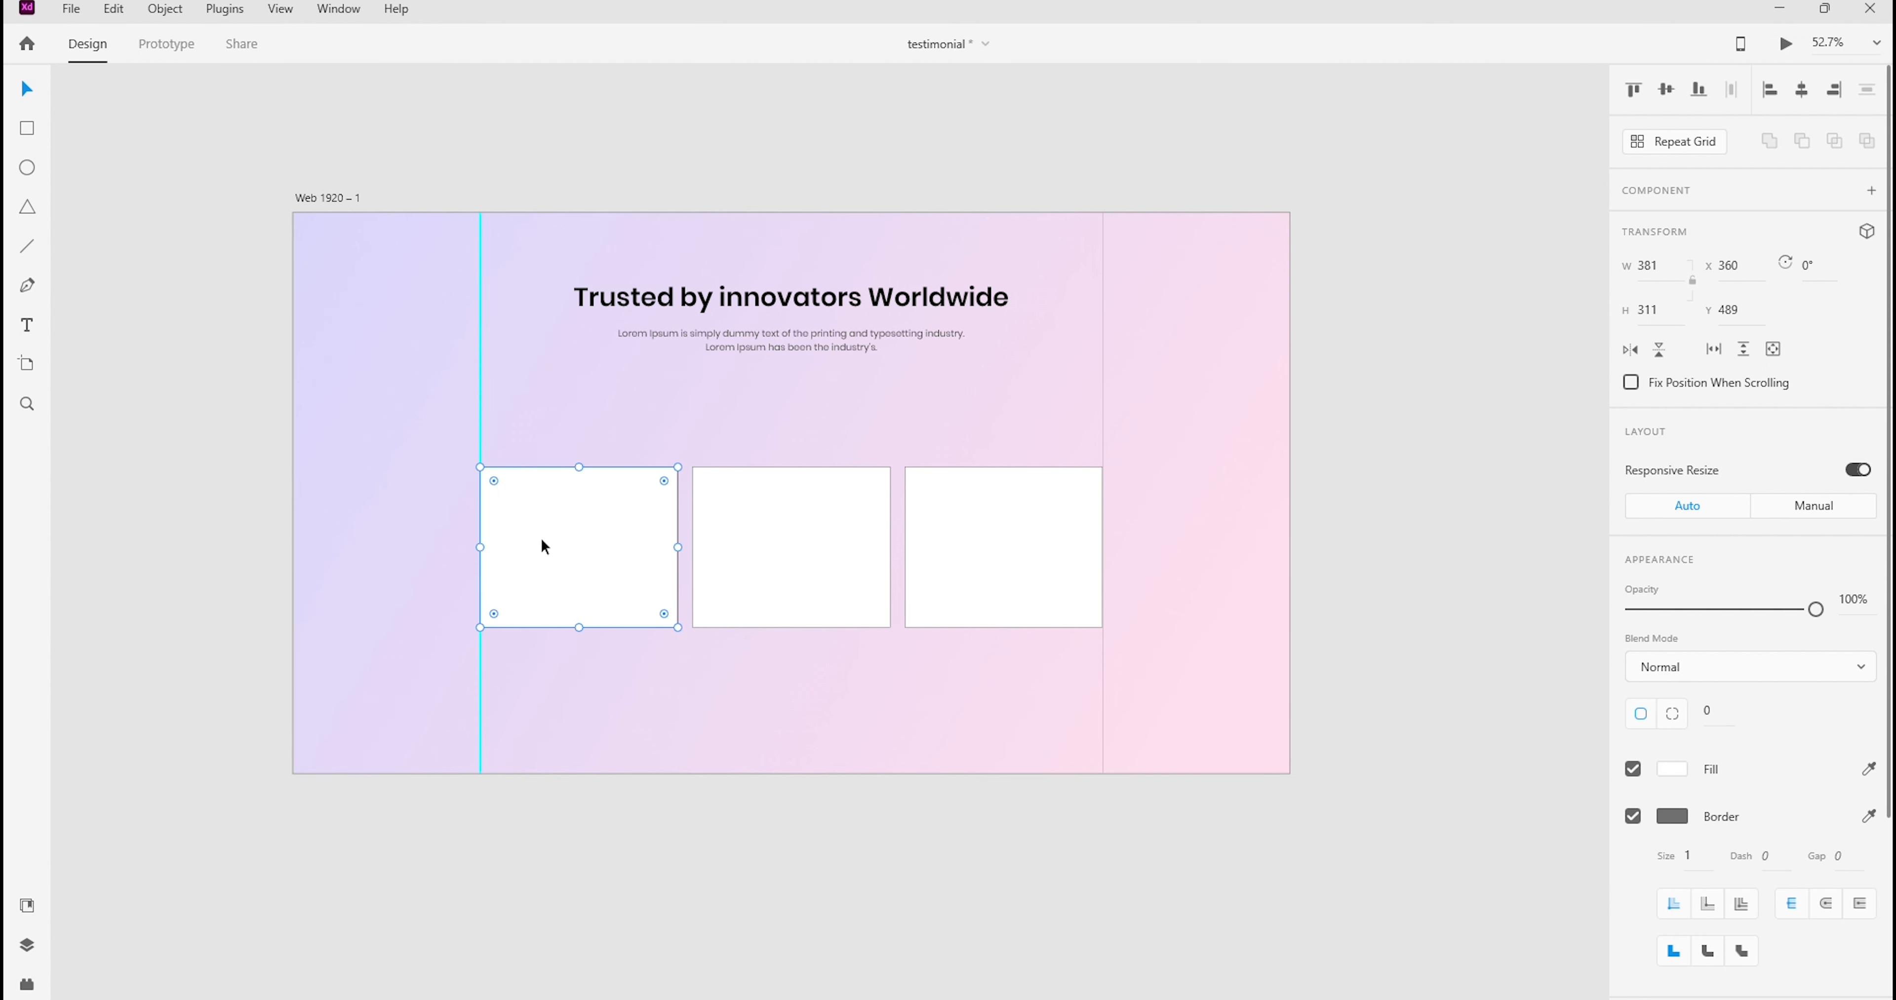
{"action": "left_click", "coordinate": [1653, 270]}
{"action": "double_click", "coordinate": [1653, 271]}
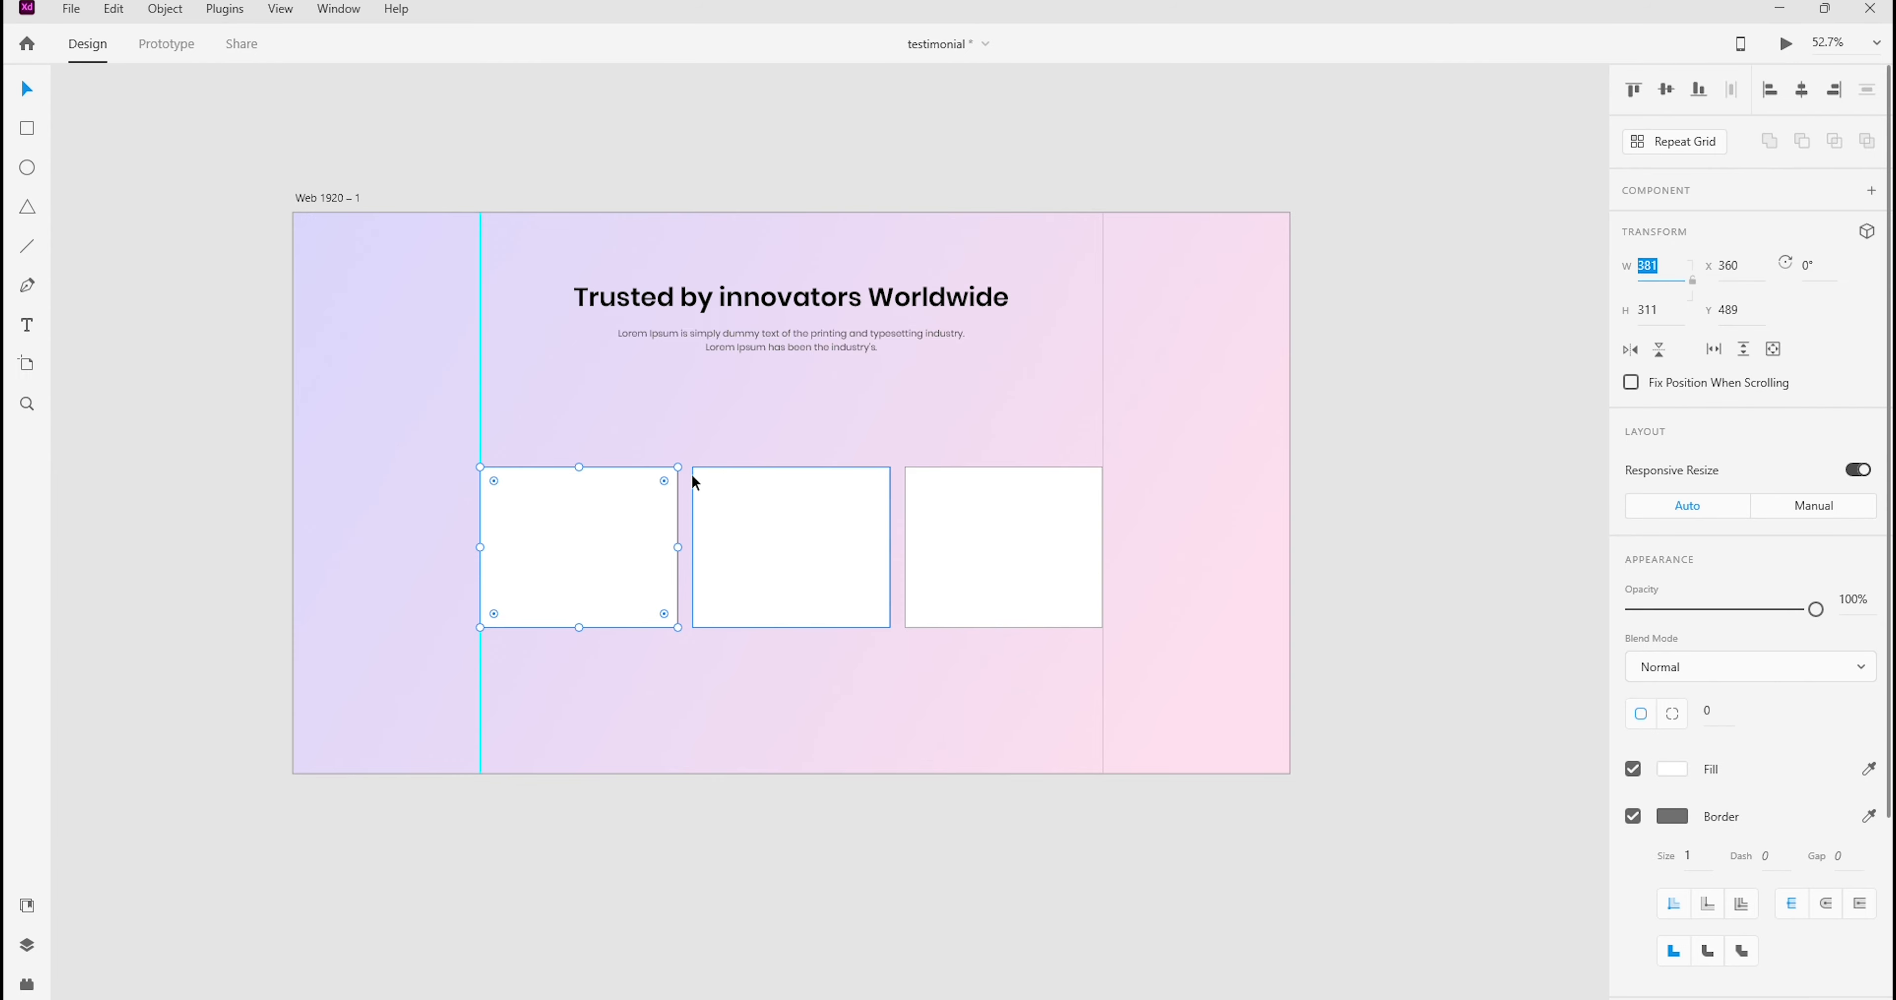
{"action": "left_click", "coordinate": [987, 407]}
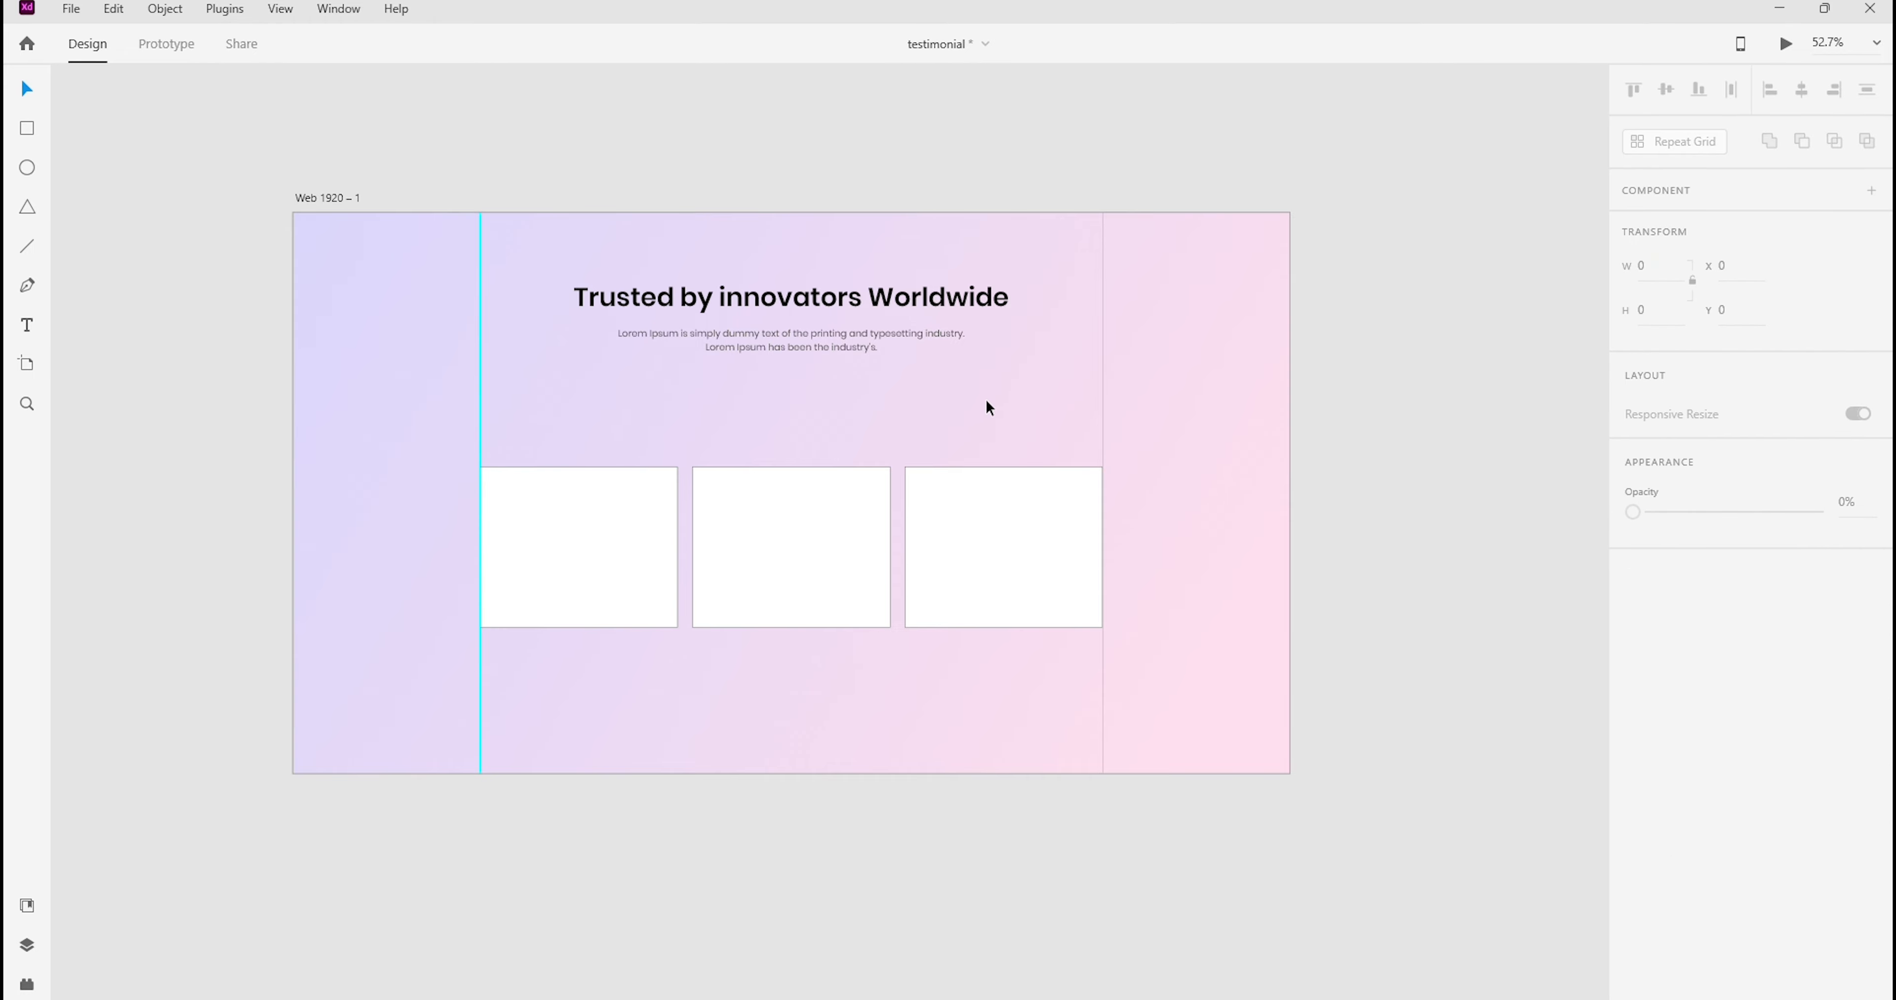
Select all three cards and move them up to Y 439, closer to the paragraph
{"action": "left_click_drag", "start_coordinate": [442, 464], "coordinate": [1127, 637]}
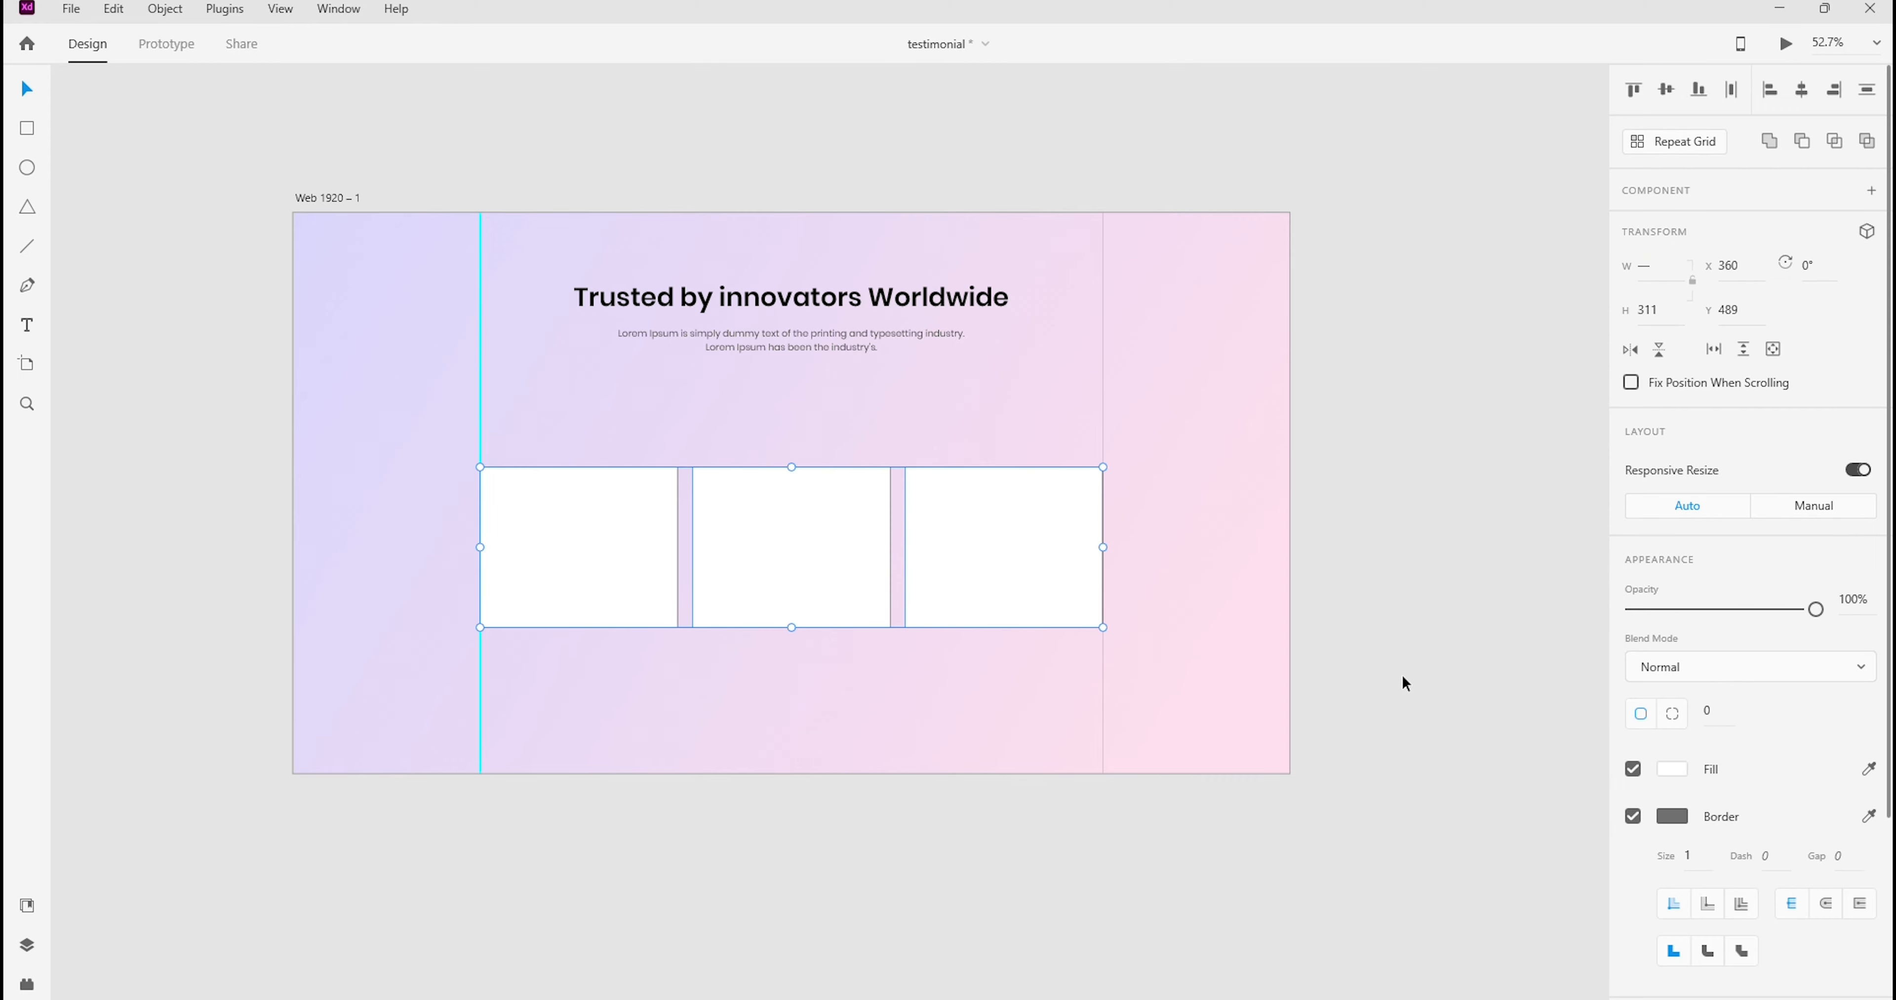
{"action": "key", "text": "shift+Up"}
{"action": "key", "text": "shift+Up"}
{"action": "key", "text": "shift+Up"}
{"action": "key", "text": "shift+Up"}
{"action": "key", "text": "shift+Up"}
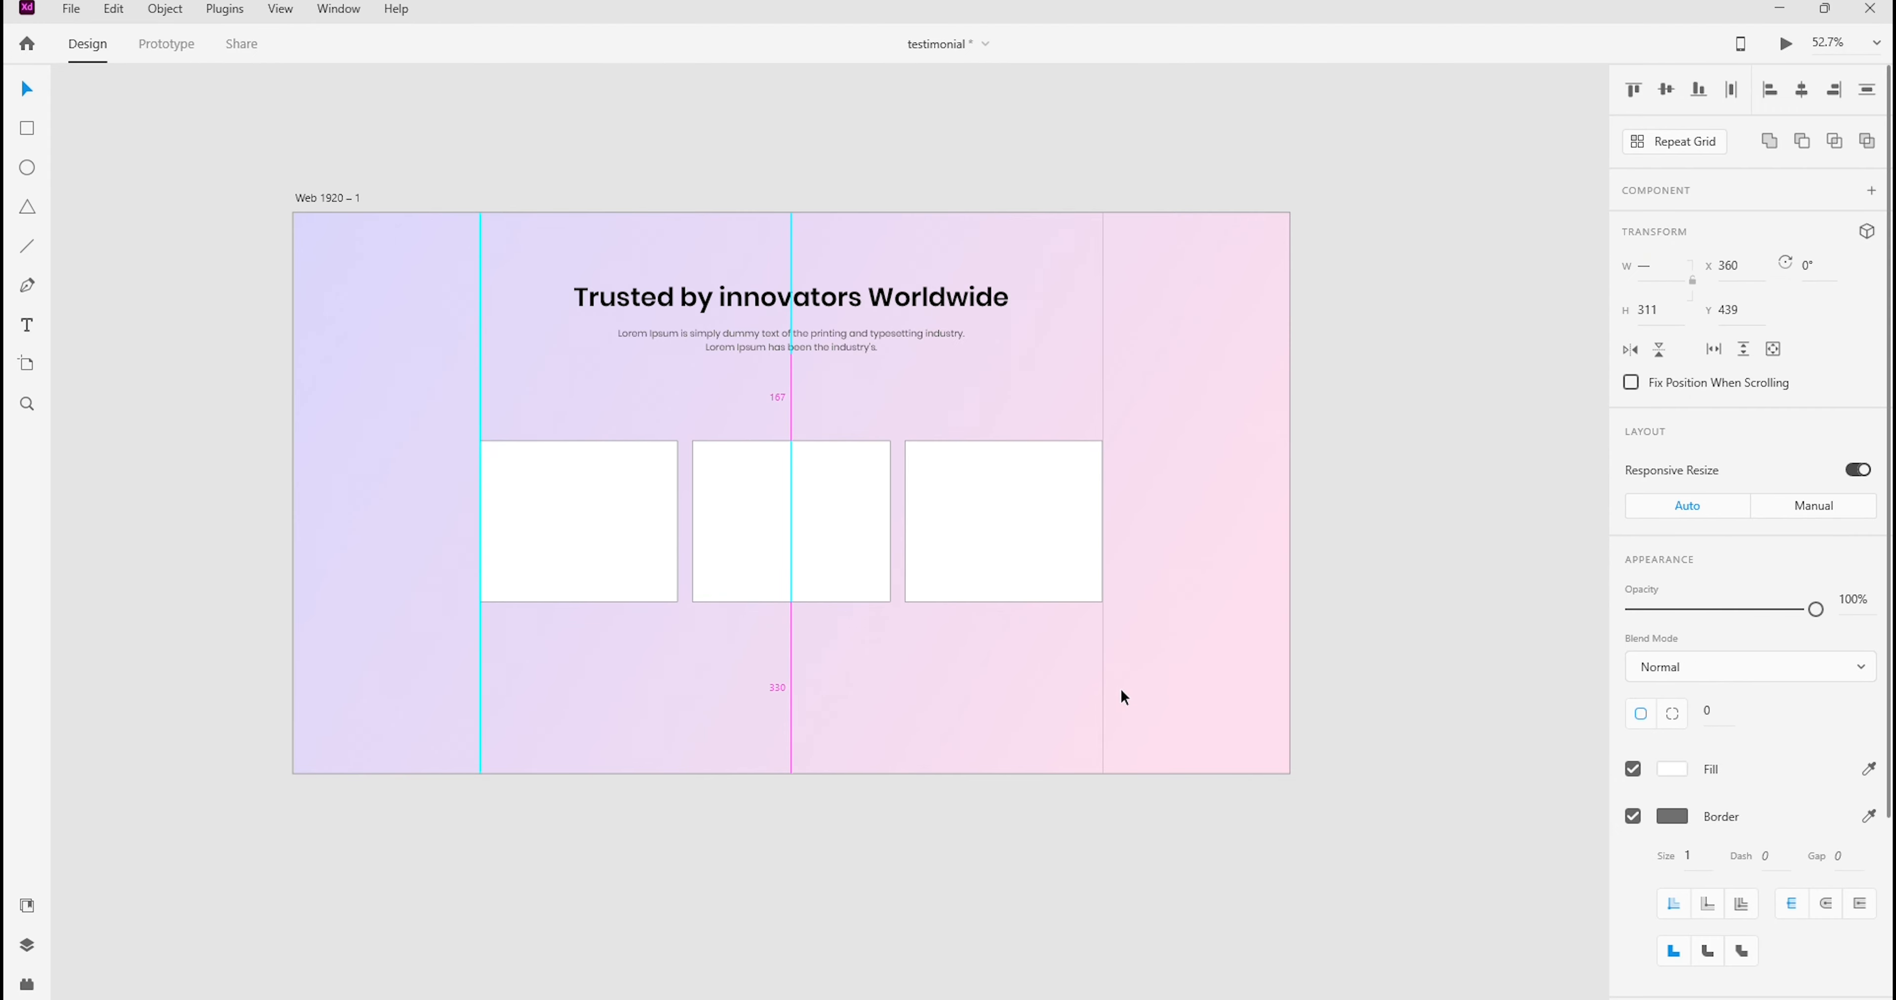
{"action": "left_click", "coordinate": [1007, 678]}
{"action": "left_click_drag", "start_coordinate": [1006, 679], "coordinate": [775, 441]}
{"action": "key", "text": "Delete"}
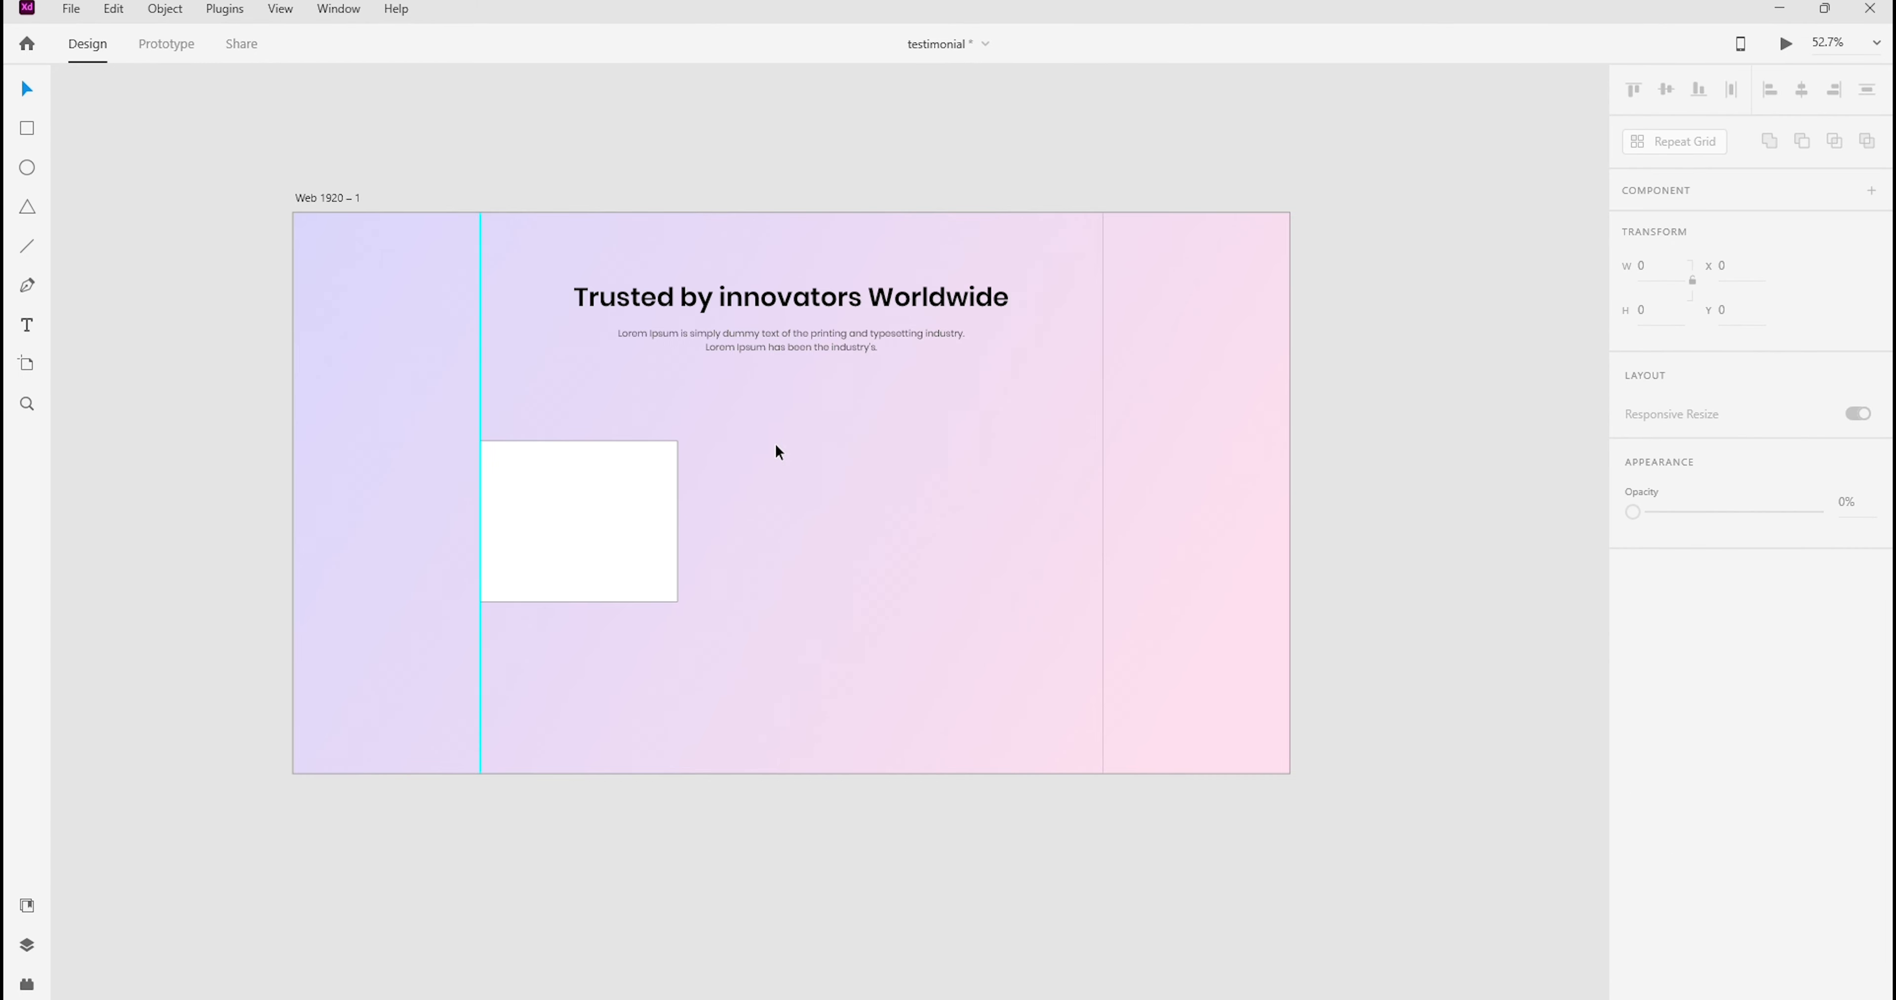
{"action": "key", "text": "ctrl+z"}
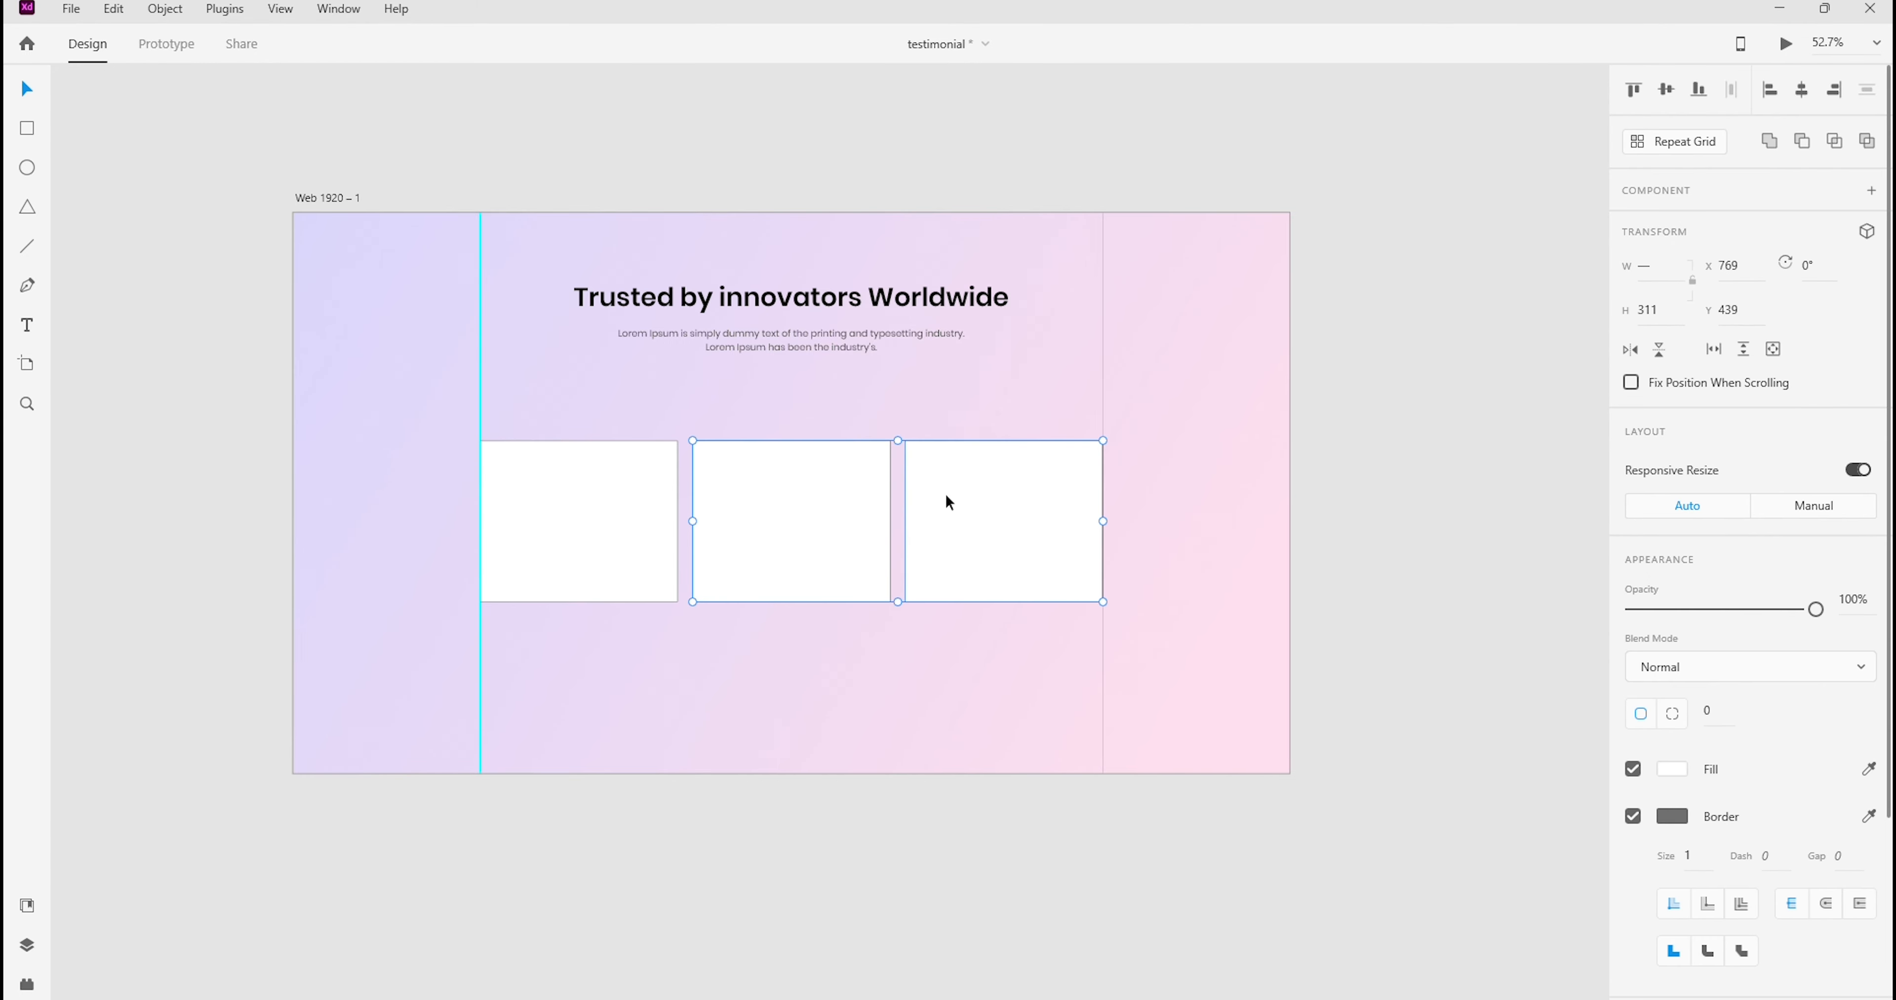
{"action": "left_click", "coordinate": [999, 663]}
{"action": "left_click_drag", "start_coordinate": [999, 662], "coordinate": [761, 470]}
{"action": "key", "text": "Delete"}
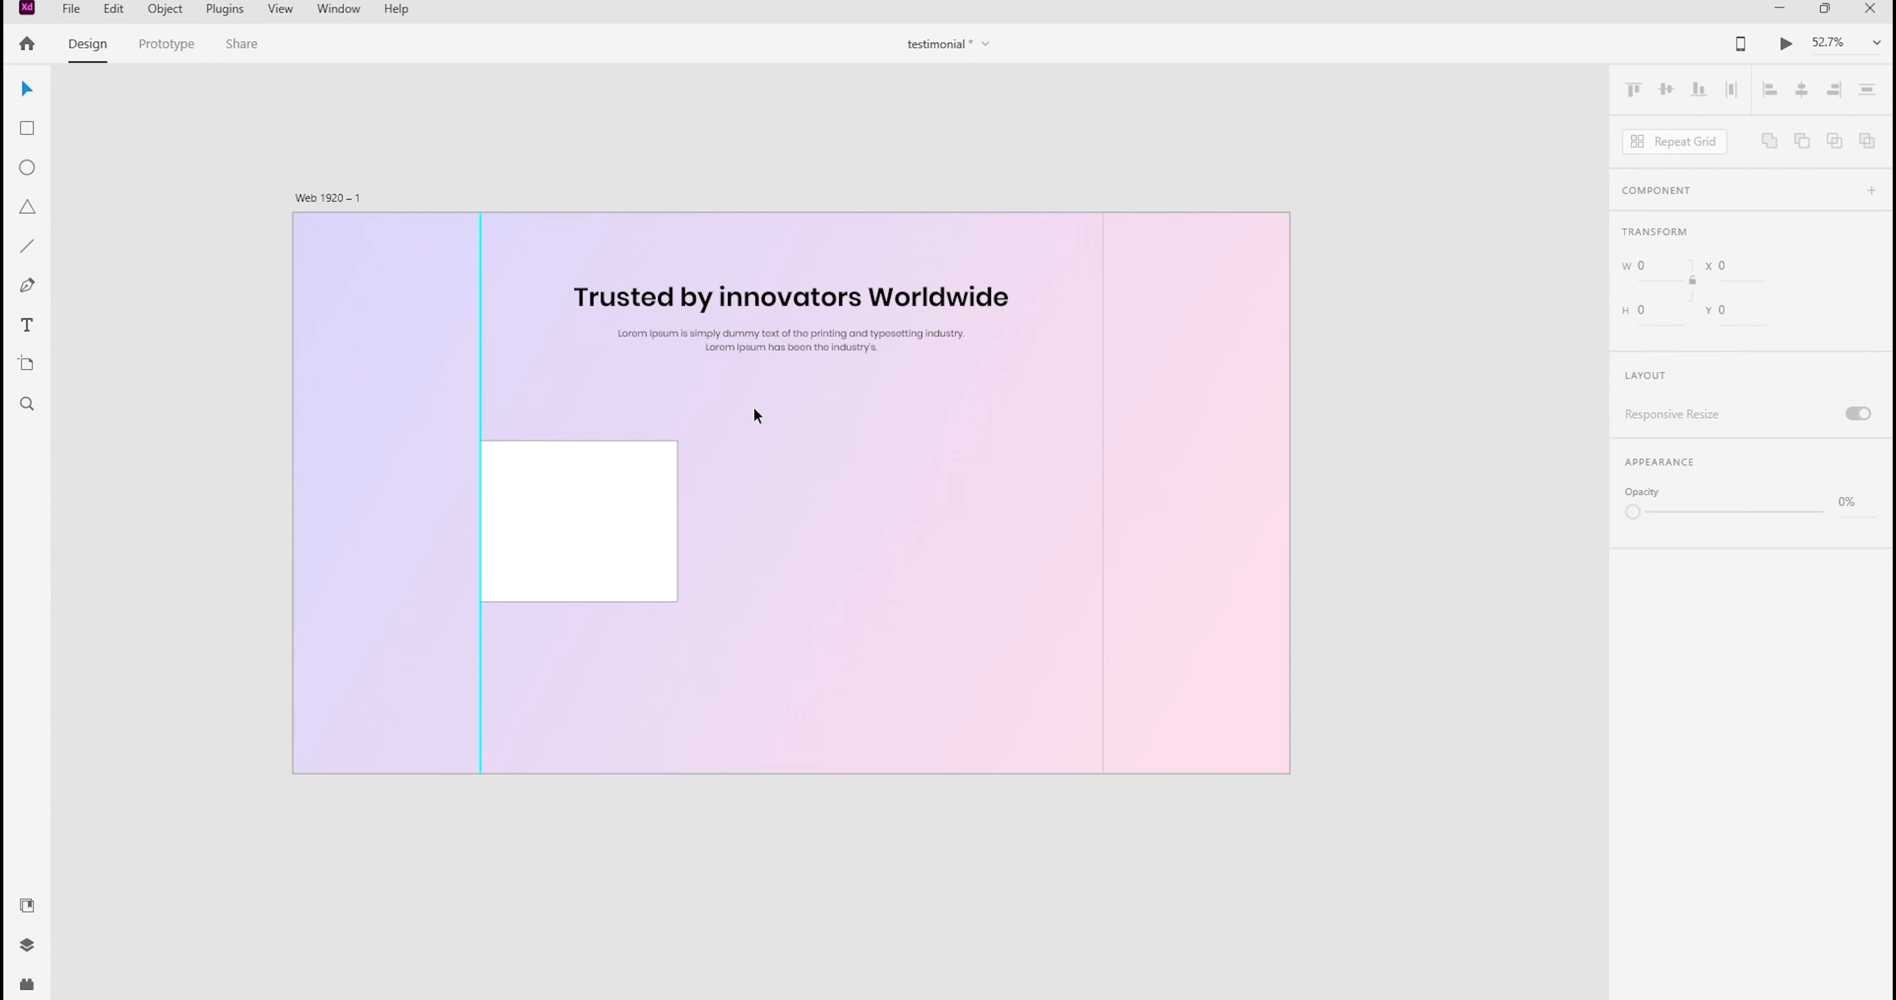
{"action": "left_click", "coordinate": [565, 533]}
{"action": "key", "text": "ctrl+z"}
{"action": "left_click", "coordinate": [588, 484]}
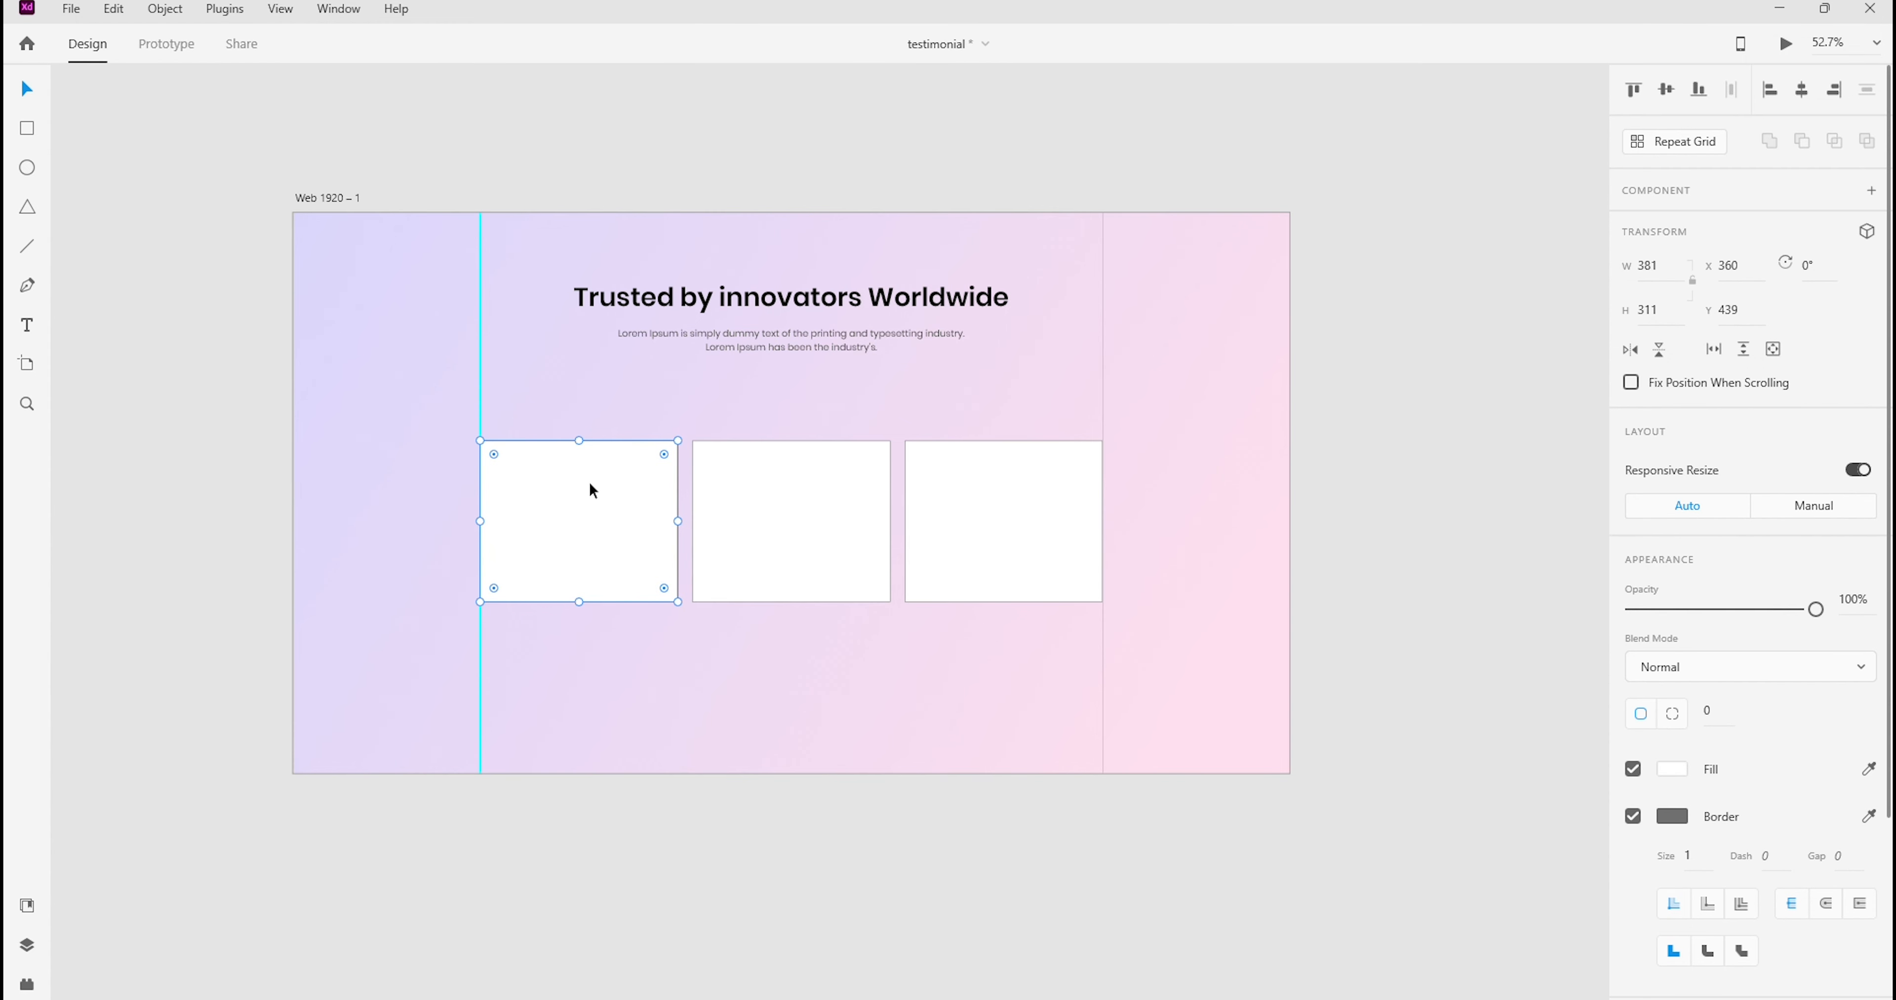
Delete the left and right cards and remove the border from the remaining middle card
{"action": "key", "text": "Delete"}
{"action": "left_click", "coordinate": [987, 544]}
{"action": "key", "text": "Delete"}
{"action": "left_click", "coordinate": [750, 499]}
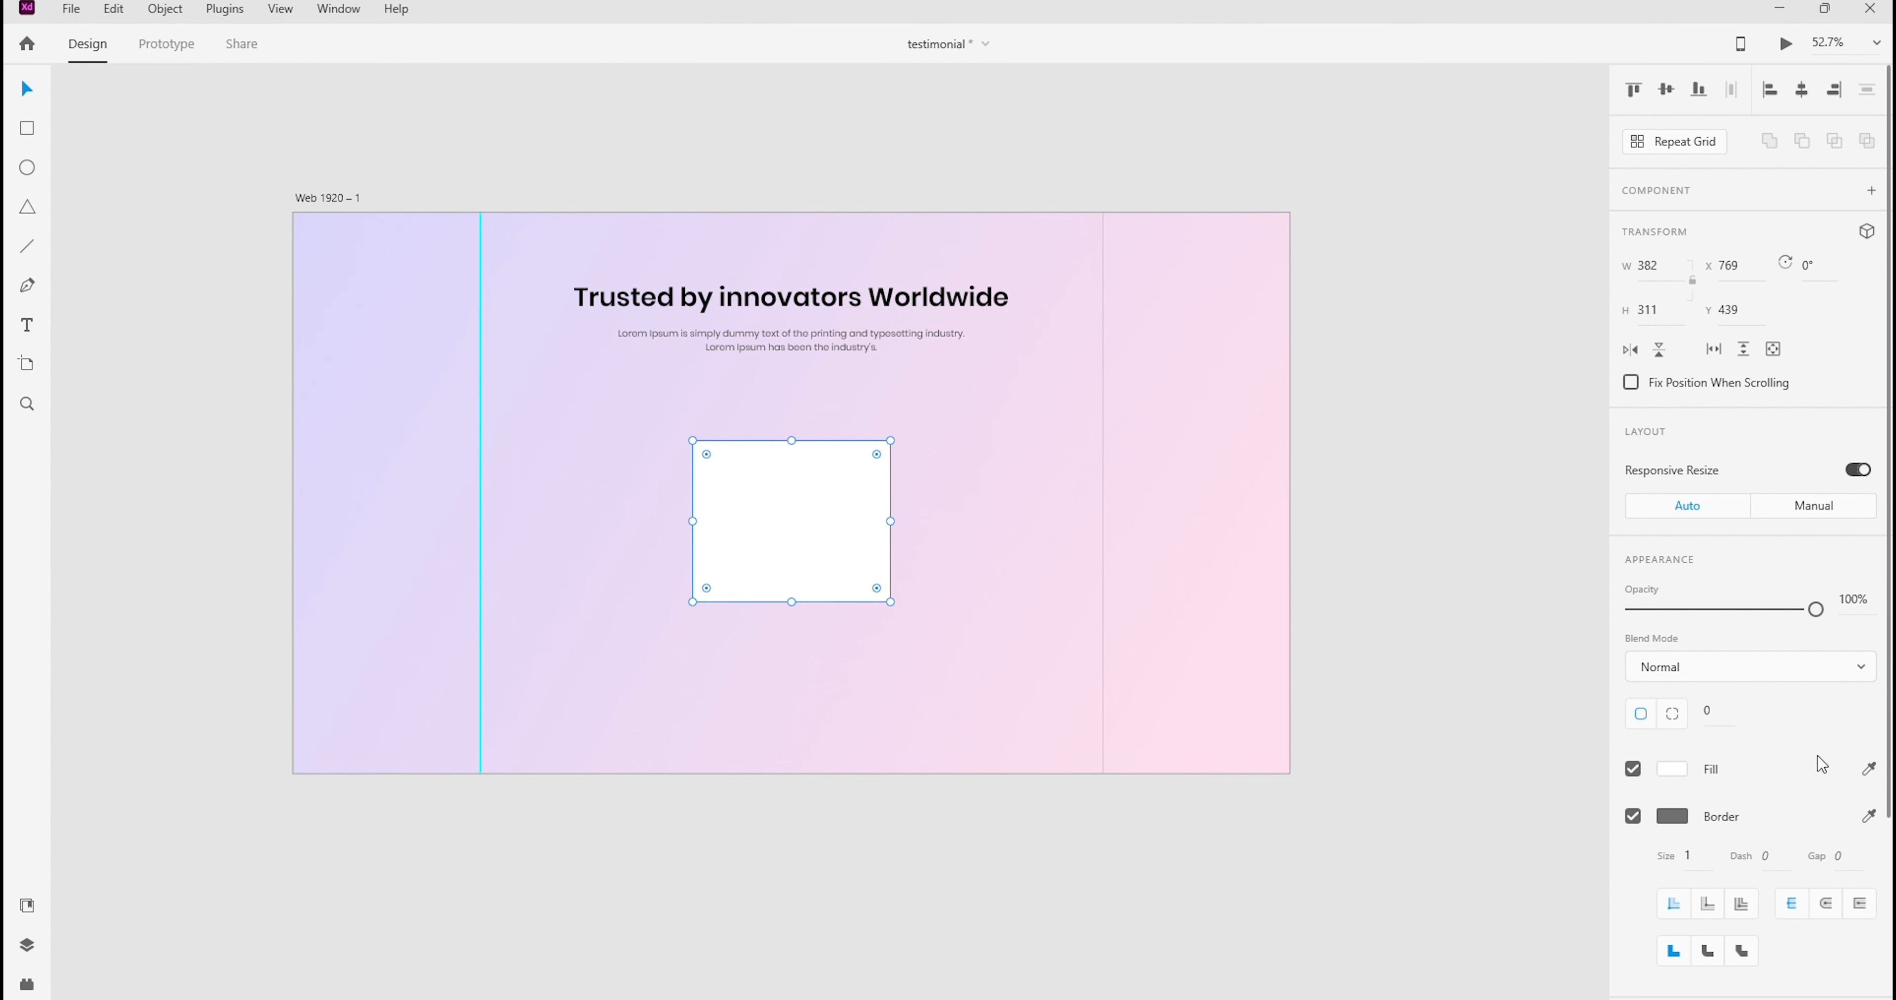
{"action": "left_click", "coordinate": [1633, 817]}
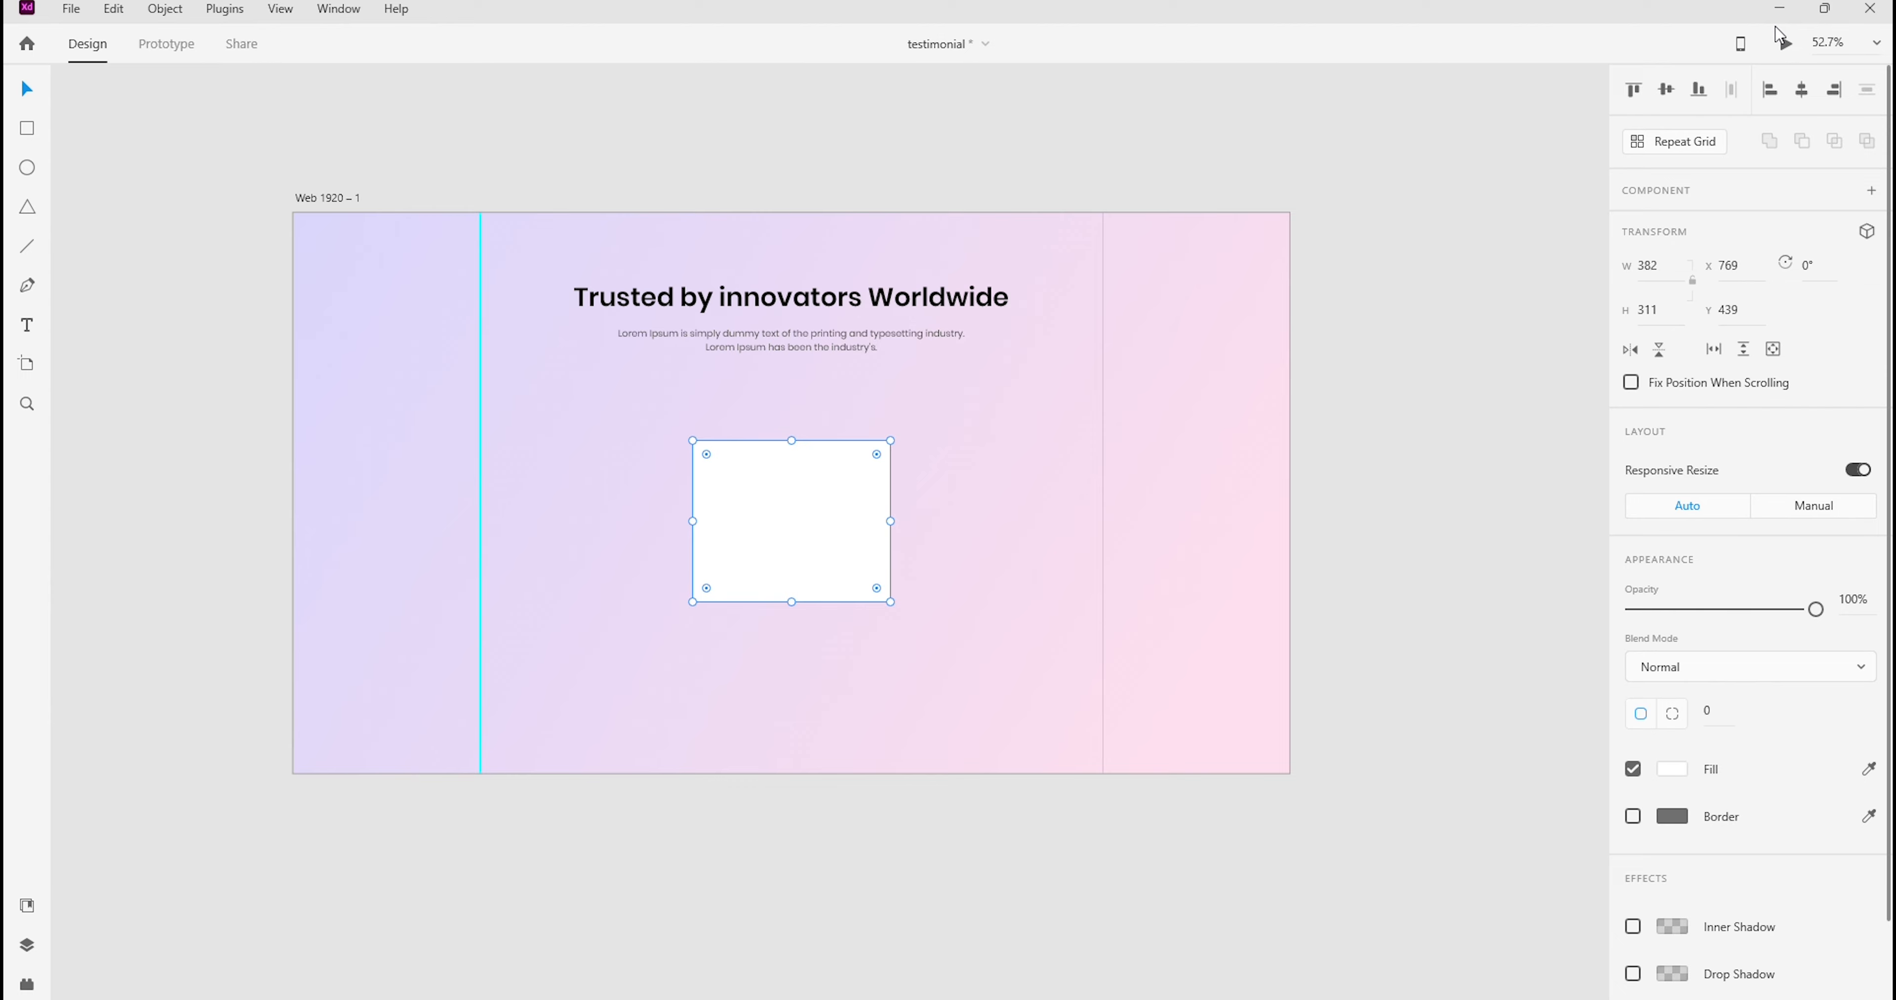
Round the white card's corners with a corner radius of 20, viewing the design at 100% zoom
{"action": "left_click", "coordinate": [1857, 35]}
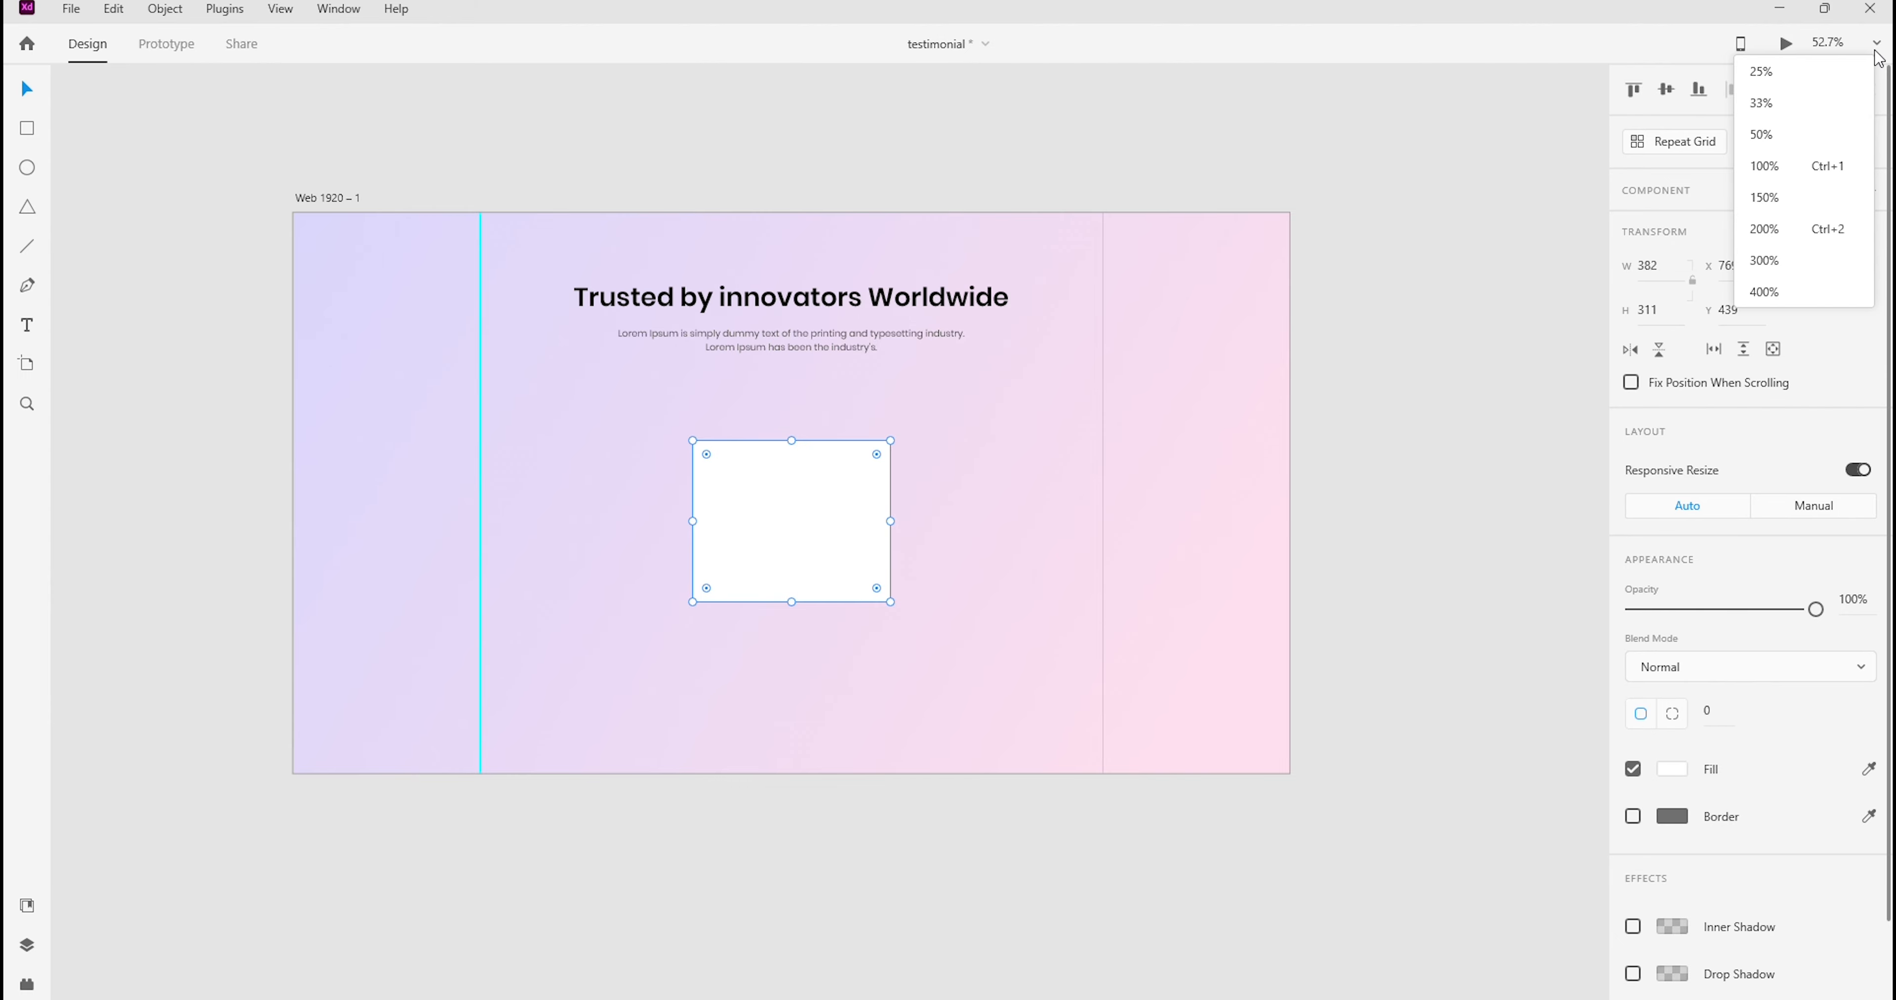
{"action": "left_click", "coordinate": [1766, 165]}
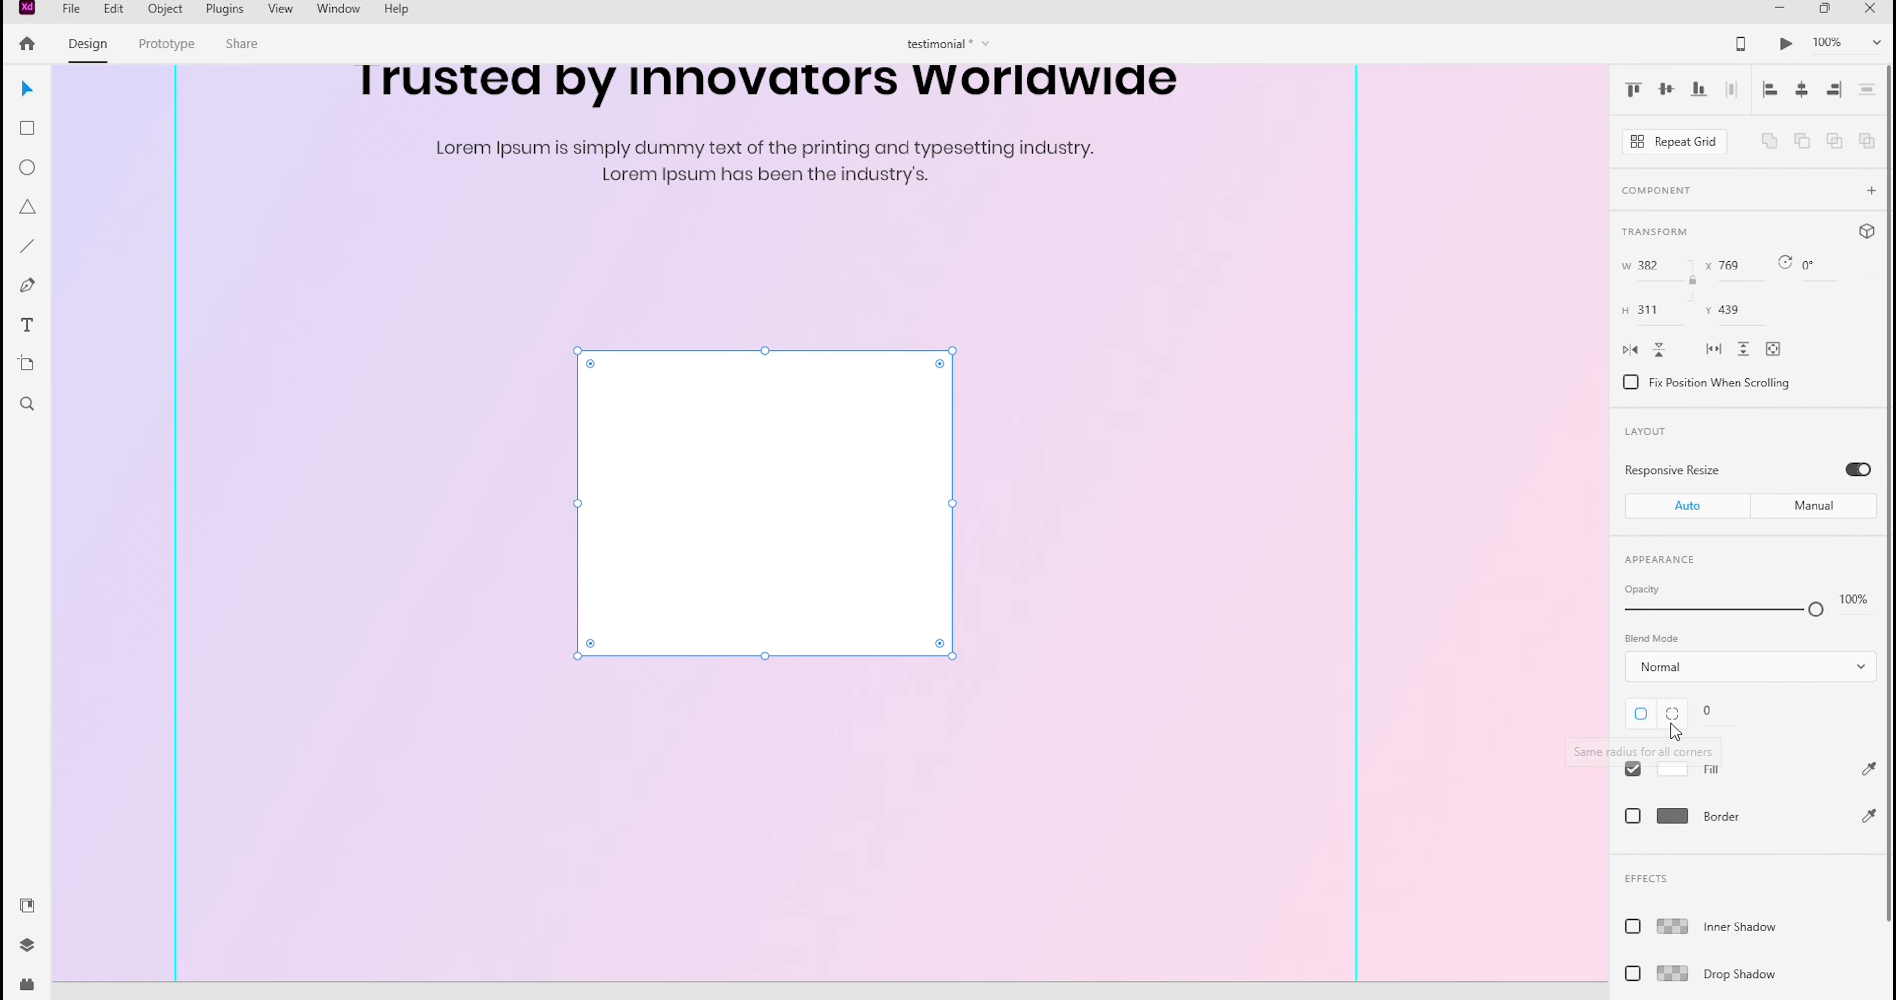
{"action": "left_click", "coordinate": [1707, 716]}
{"action": "type", "text": "15"}
{"action": "key", "text": "Return"}
{"action": "left_click", "coordinate": [1715, 712]}
{"action": "type", "text": "20"}
{"action": "key", "text": "Return"}
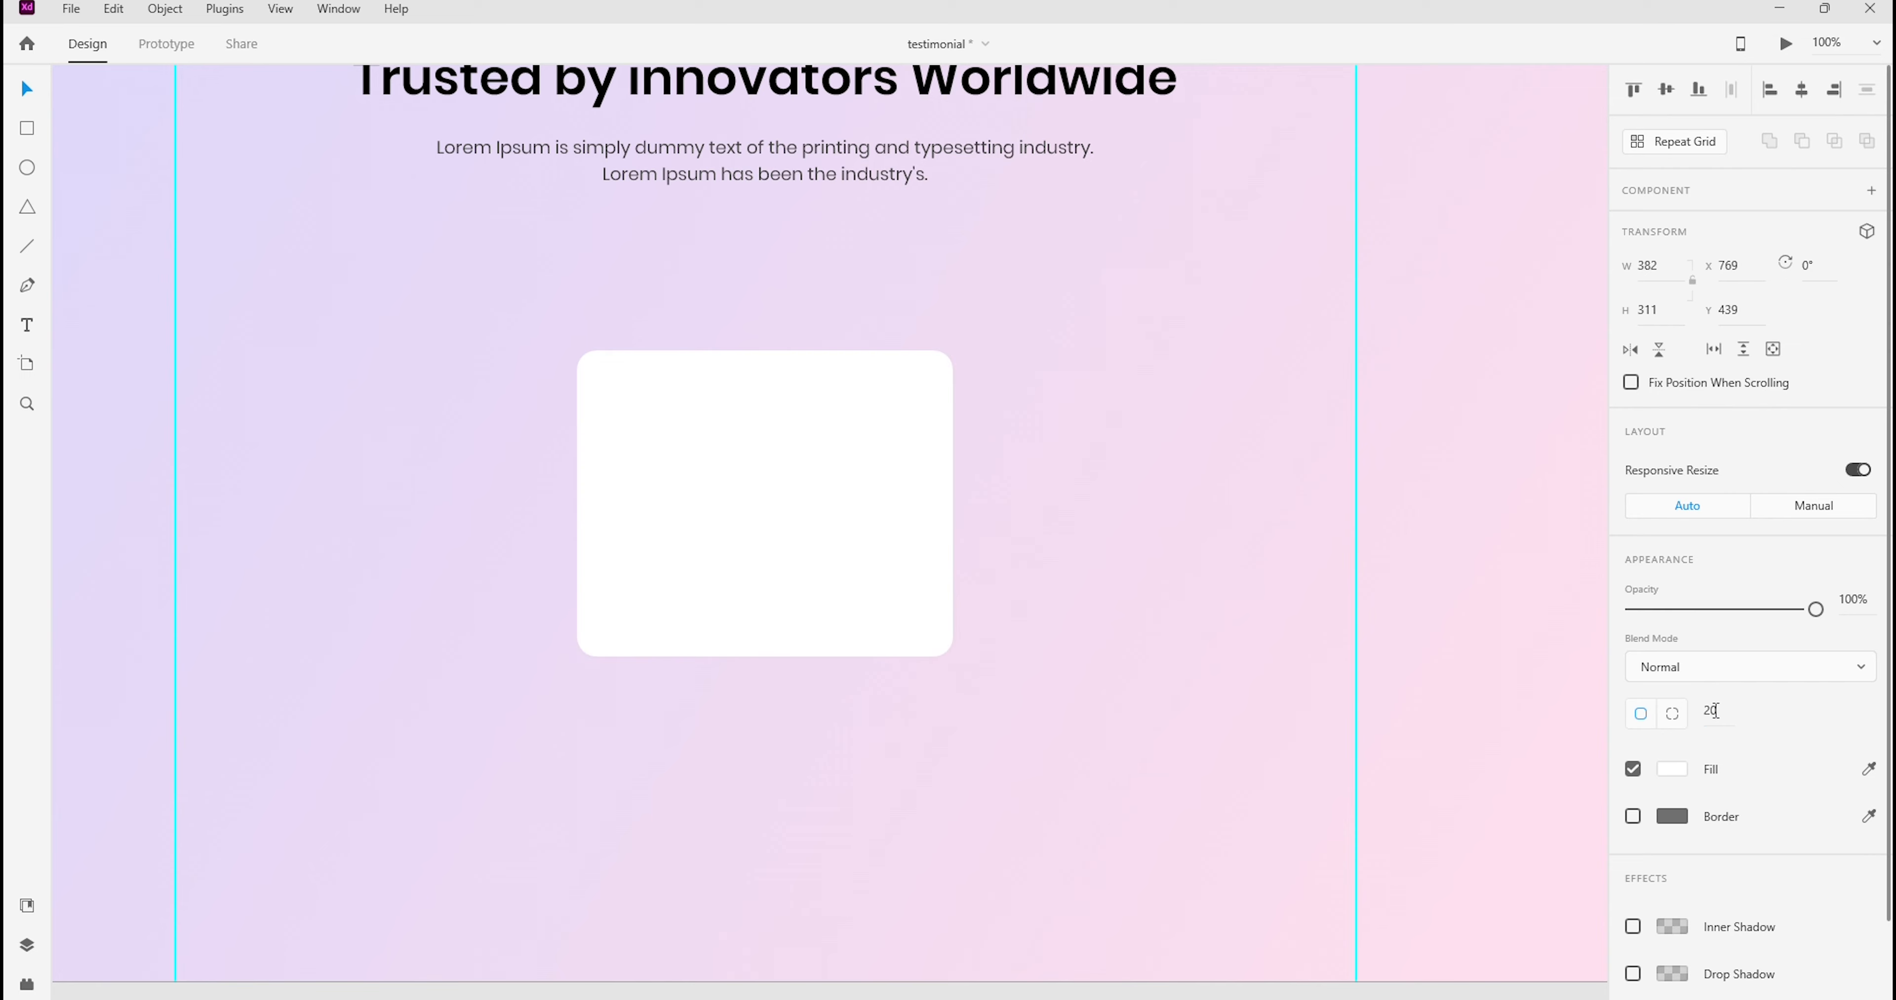
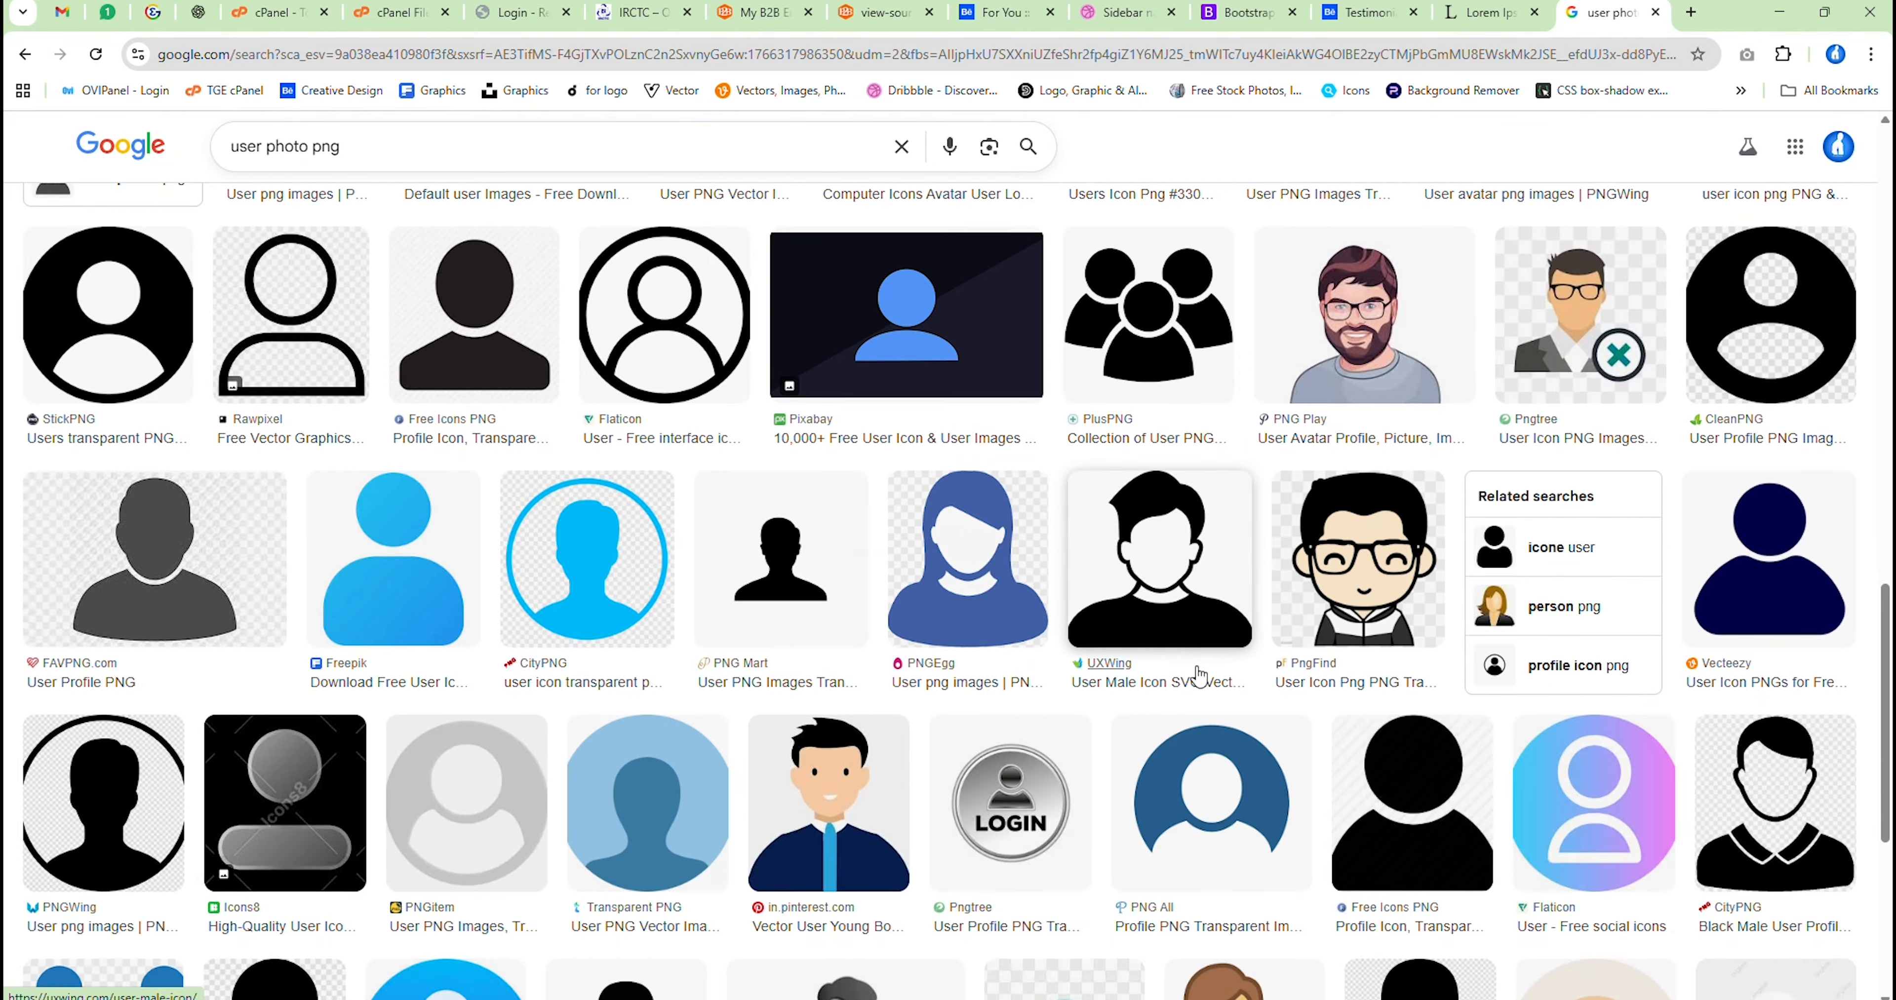
Browse the "user photo png" image results and related portrait pictures for a suitable real-person photo
{"action": "scroll", "coordinate": [1110, 642], "scroll_direction": "down", "scroll_amount": 10}
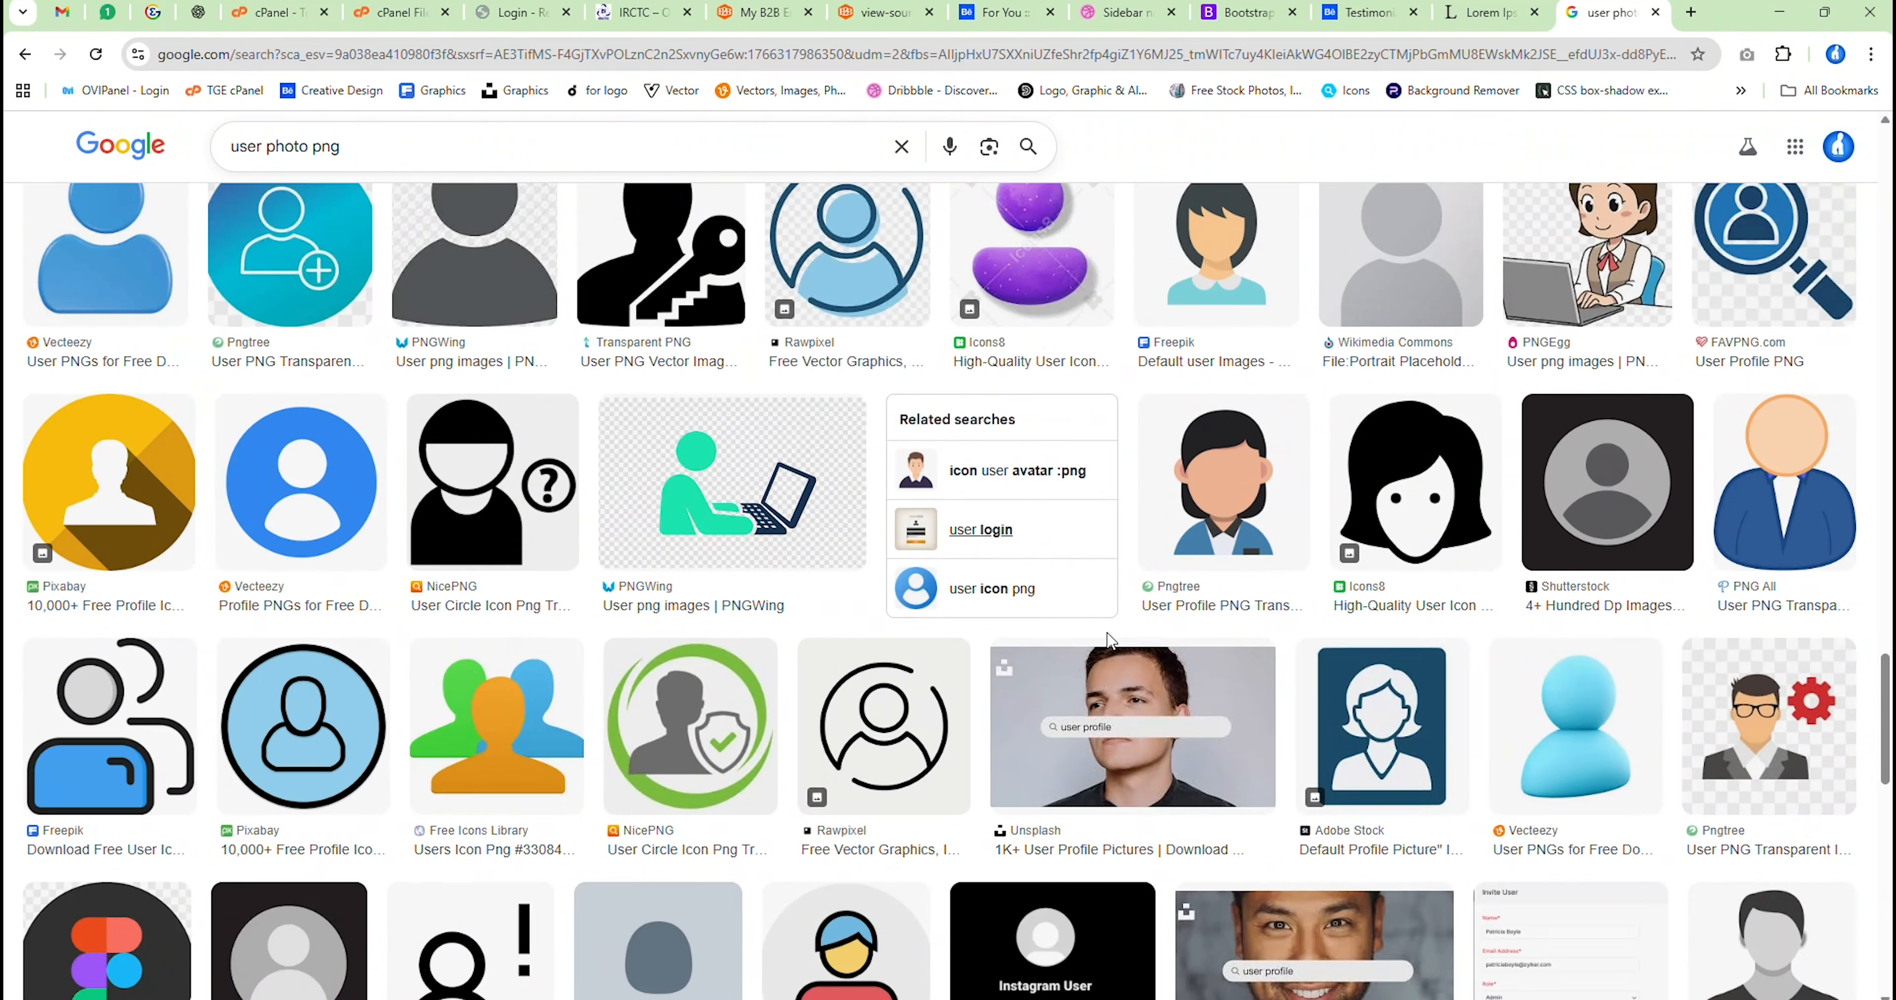
{"action": "scroll", "coordinate": [1251, 738], "scroll_direction": "down", "scroll_amount": 8}
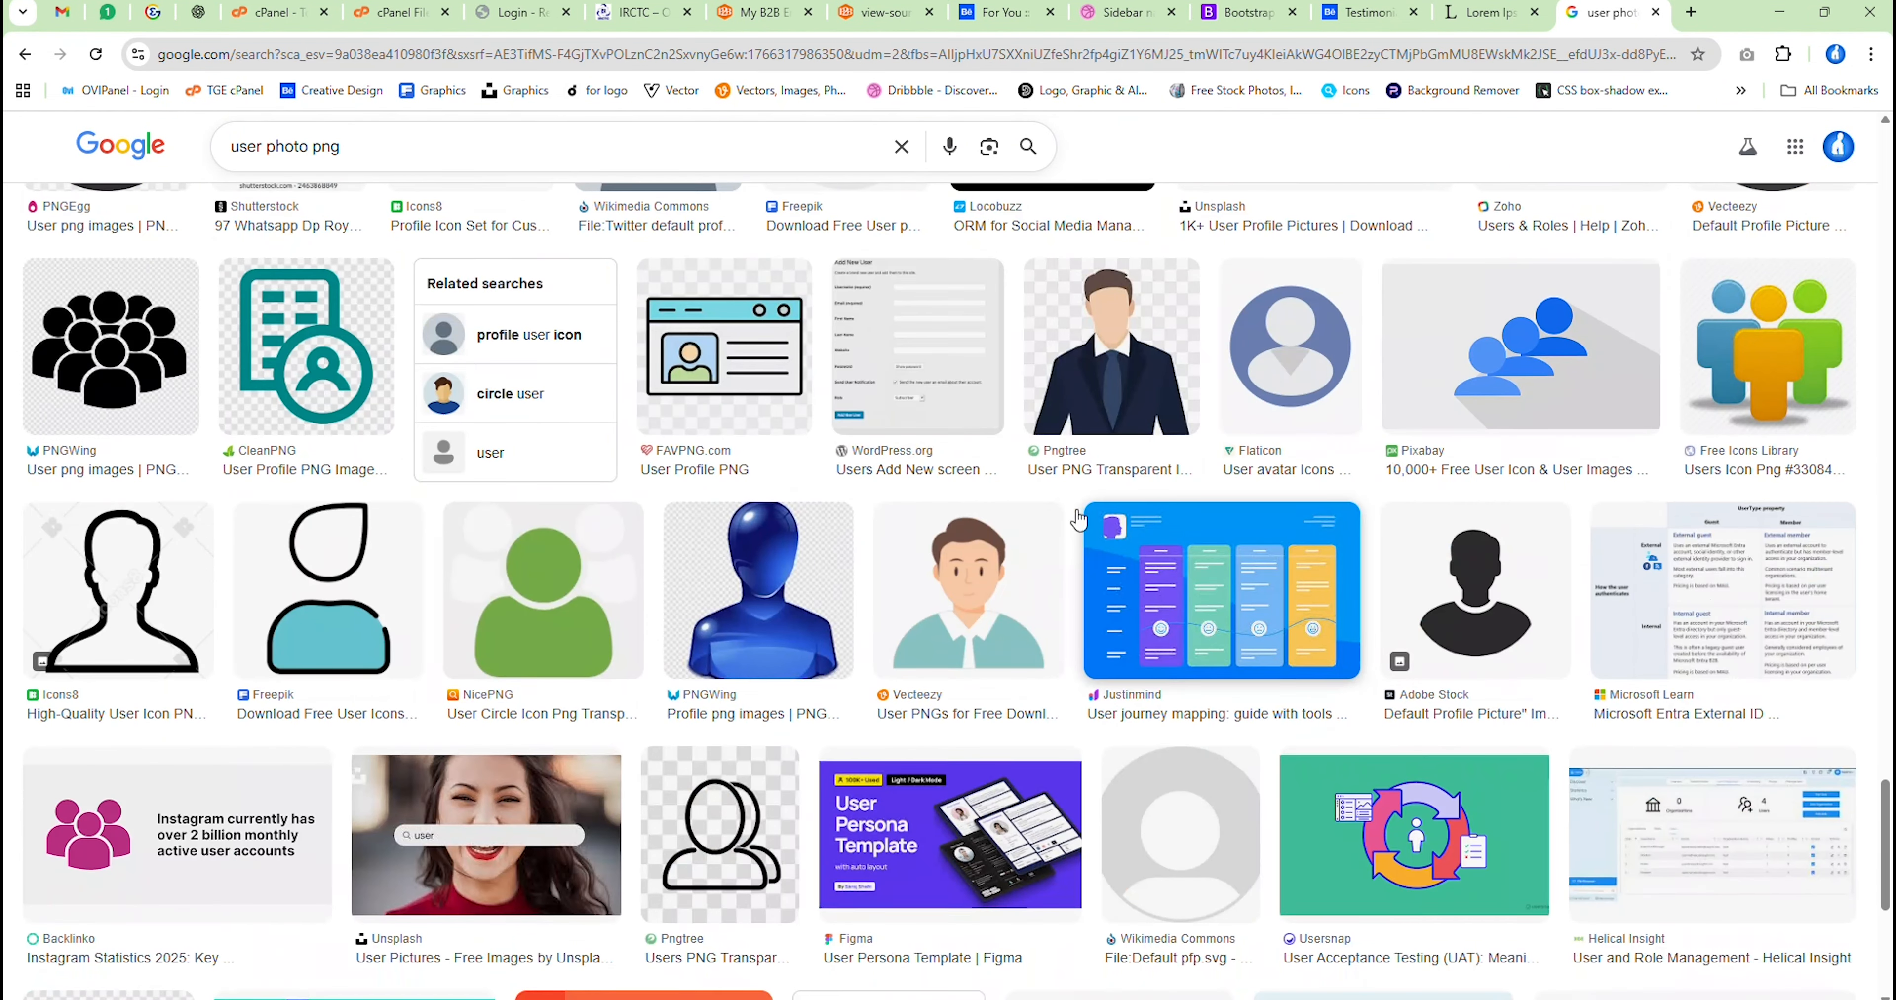
{"action": "scroll", "coordinate": [1036, 768], "scroll_direction": "down", "scroll_amount": 6}
{"action": "scroll", "coordinate": [1037, 767], "scroll_direction": "up", "scroll_amount": 2}
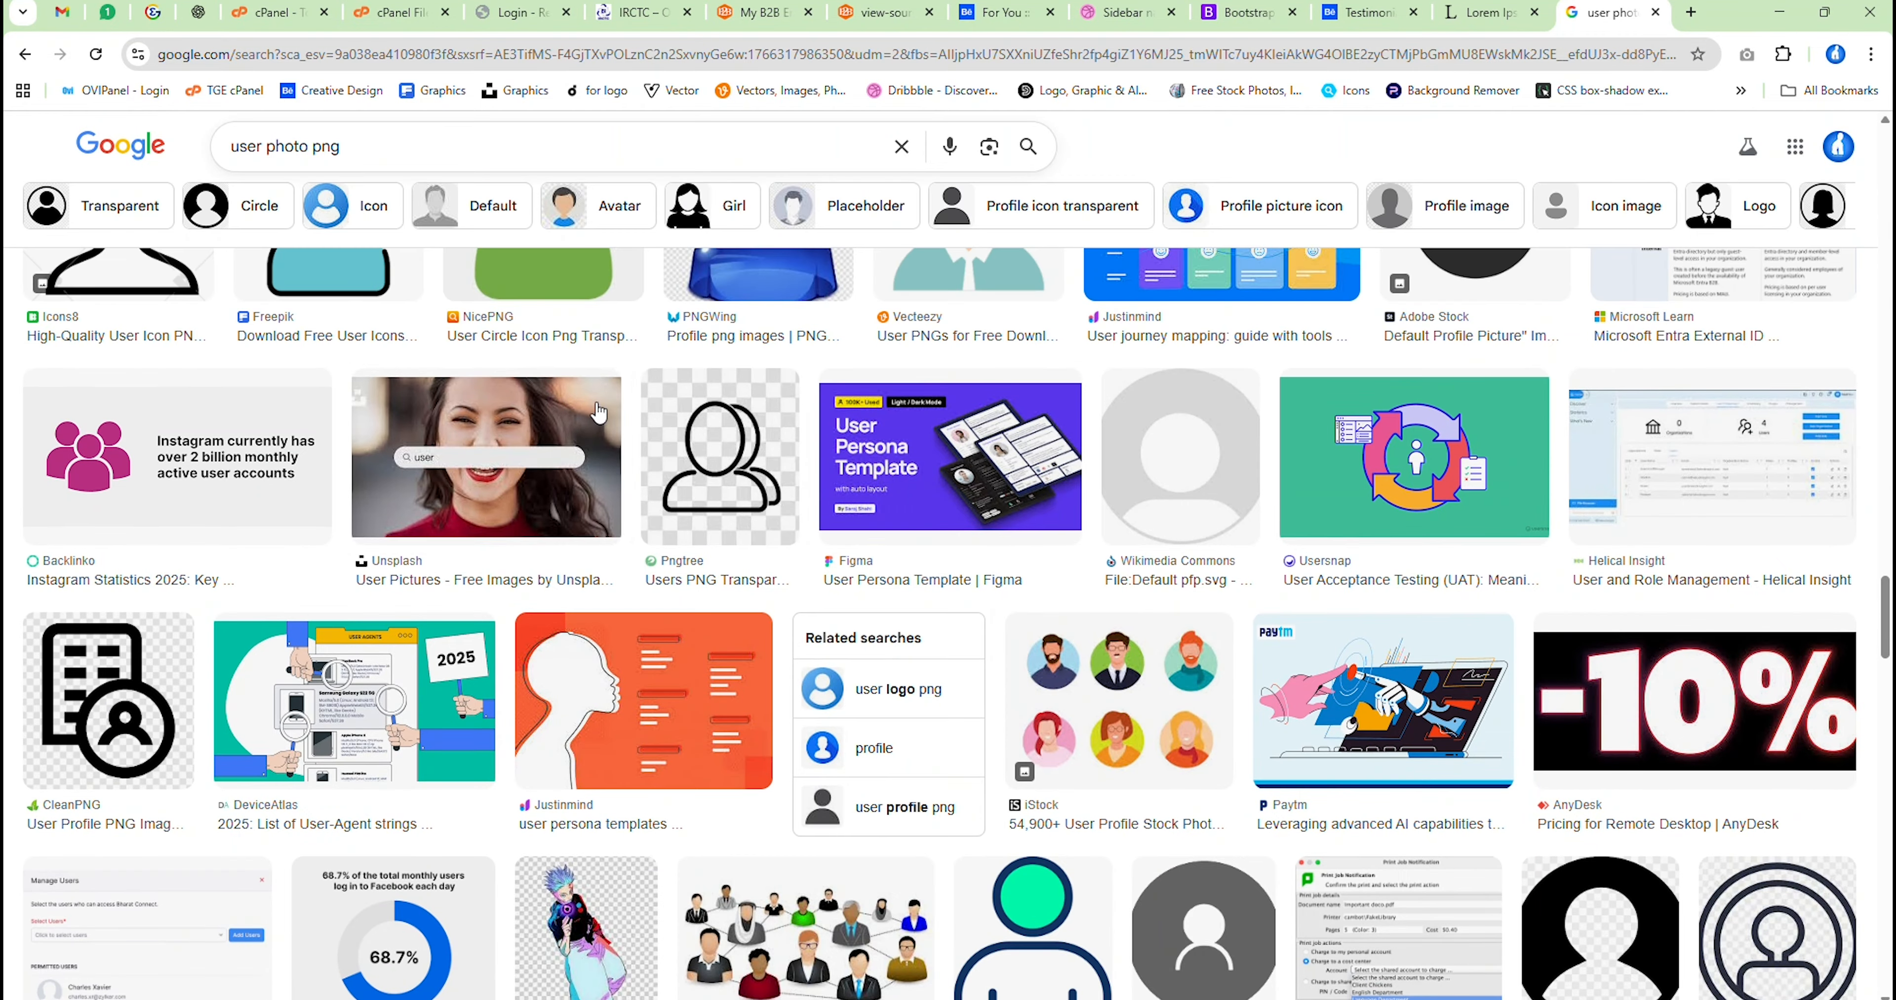
{"action": "left_click", "coordinate": [519, 478]}
{"action": "scroll", "coordinate": [1472, 589], "scroll_direction": "down", "scroll_amount": 6}
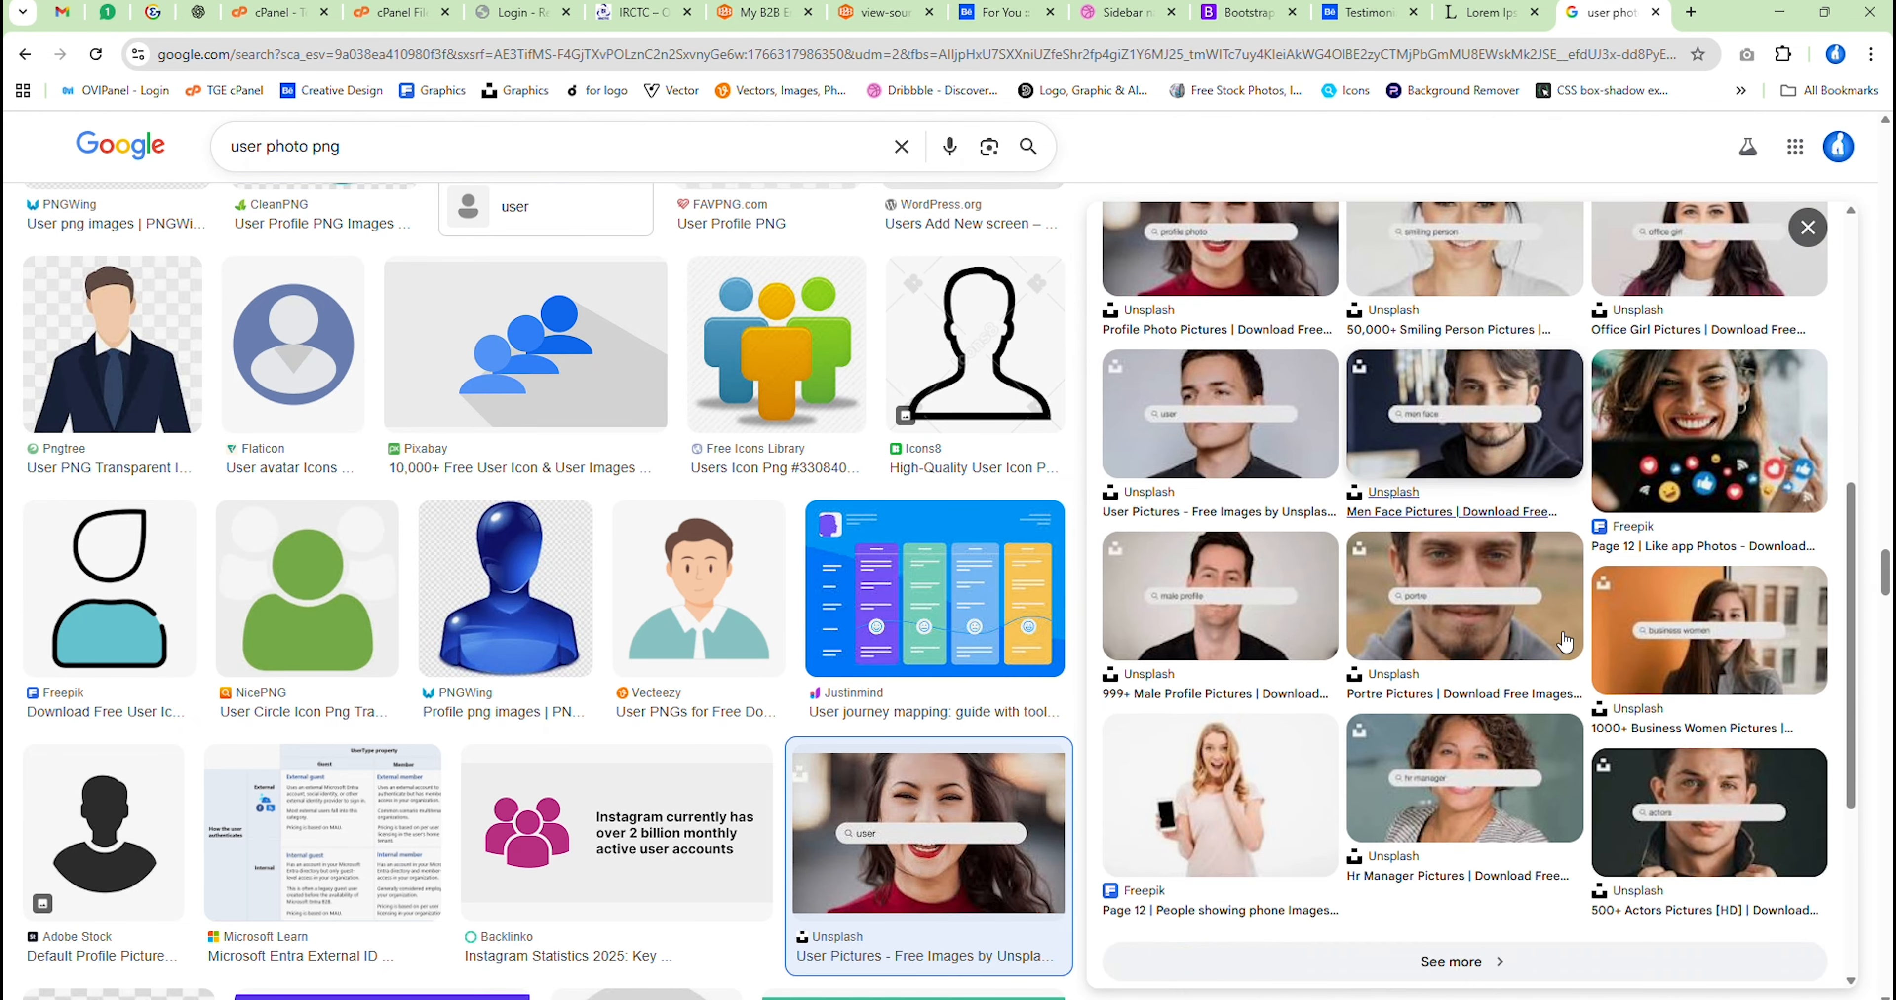
{"action": "left_click", "coordinate": [1480, 575]}
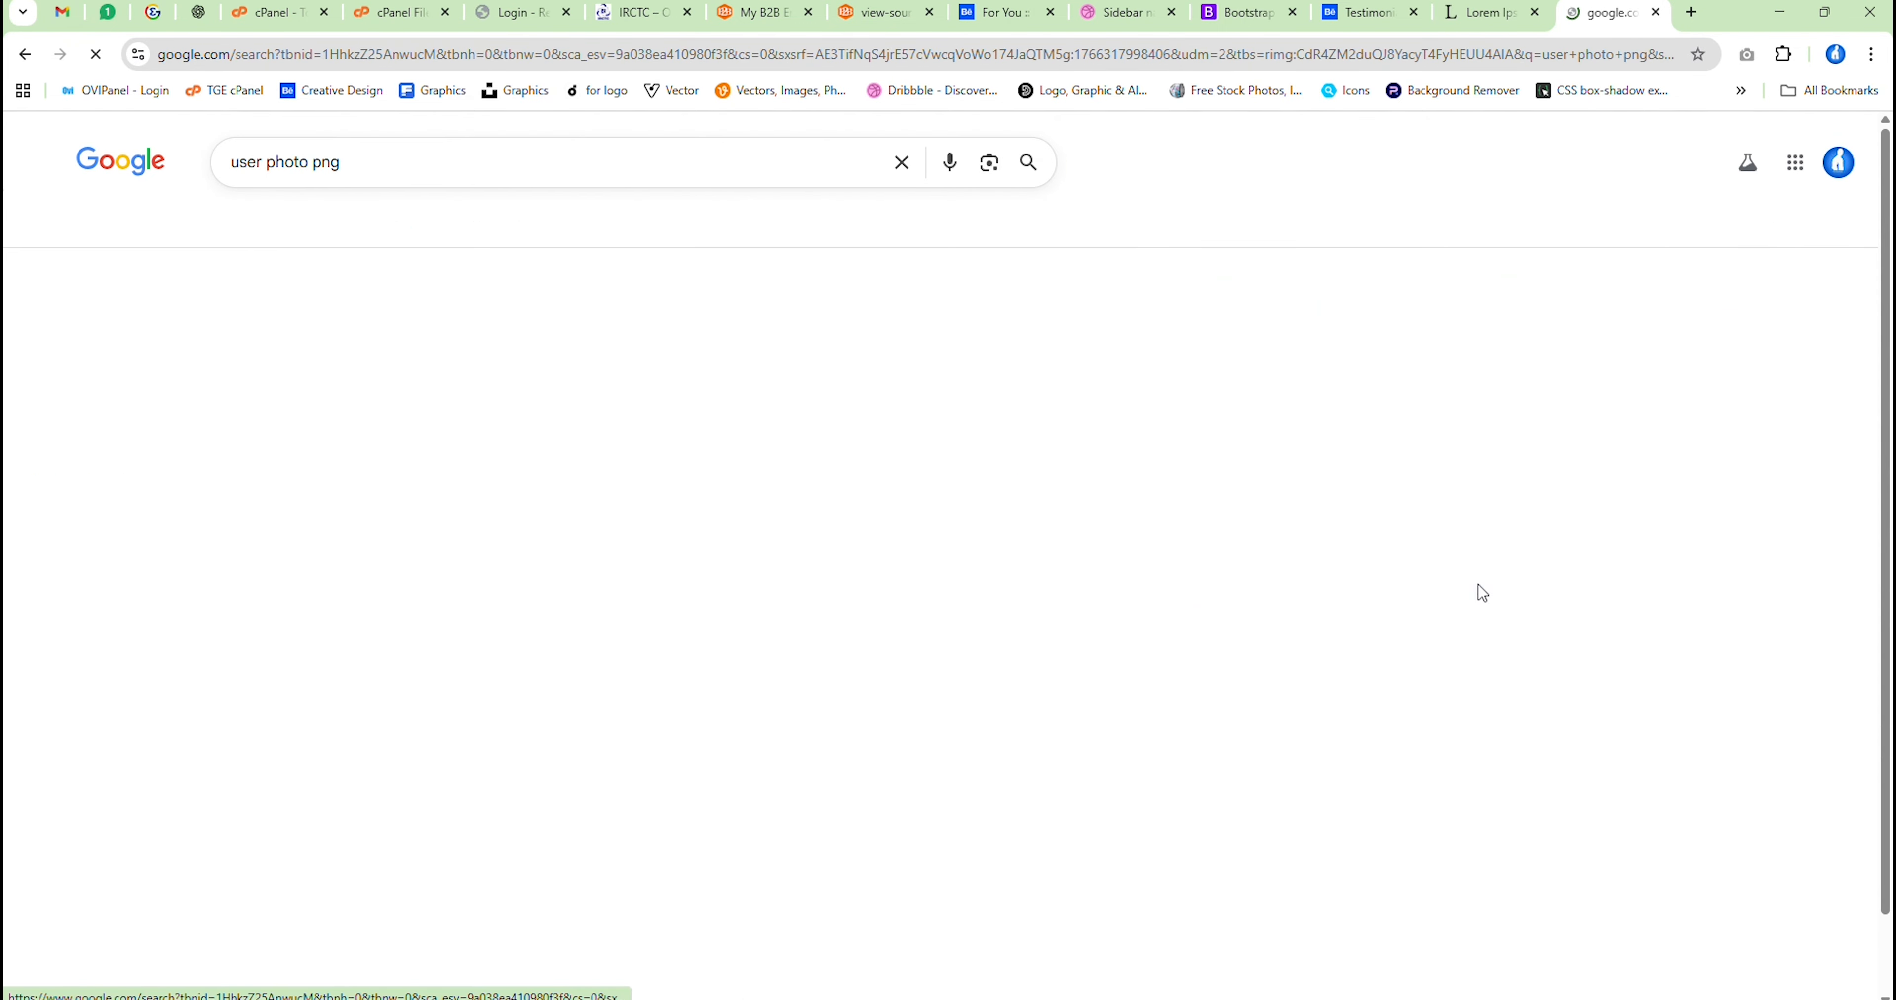
{"action": "scroll", "coordinate": [1490, 605], "scroll_direction": "down", "scroll_amount": 5}
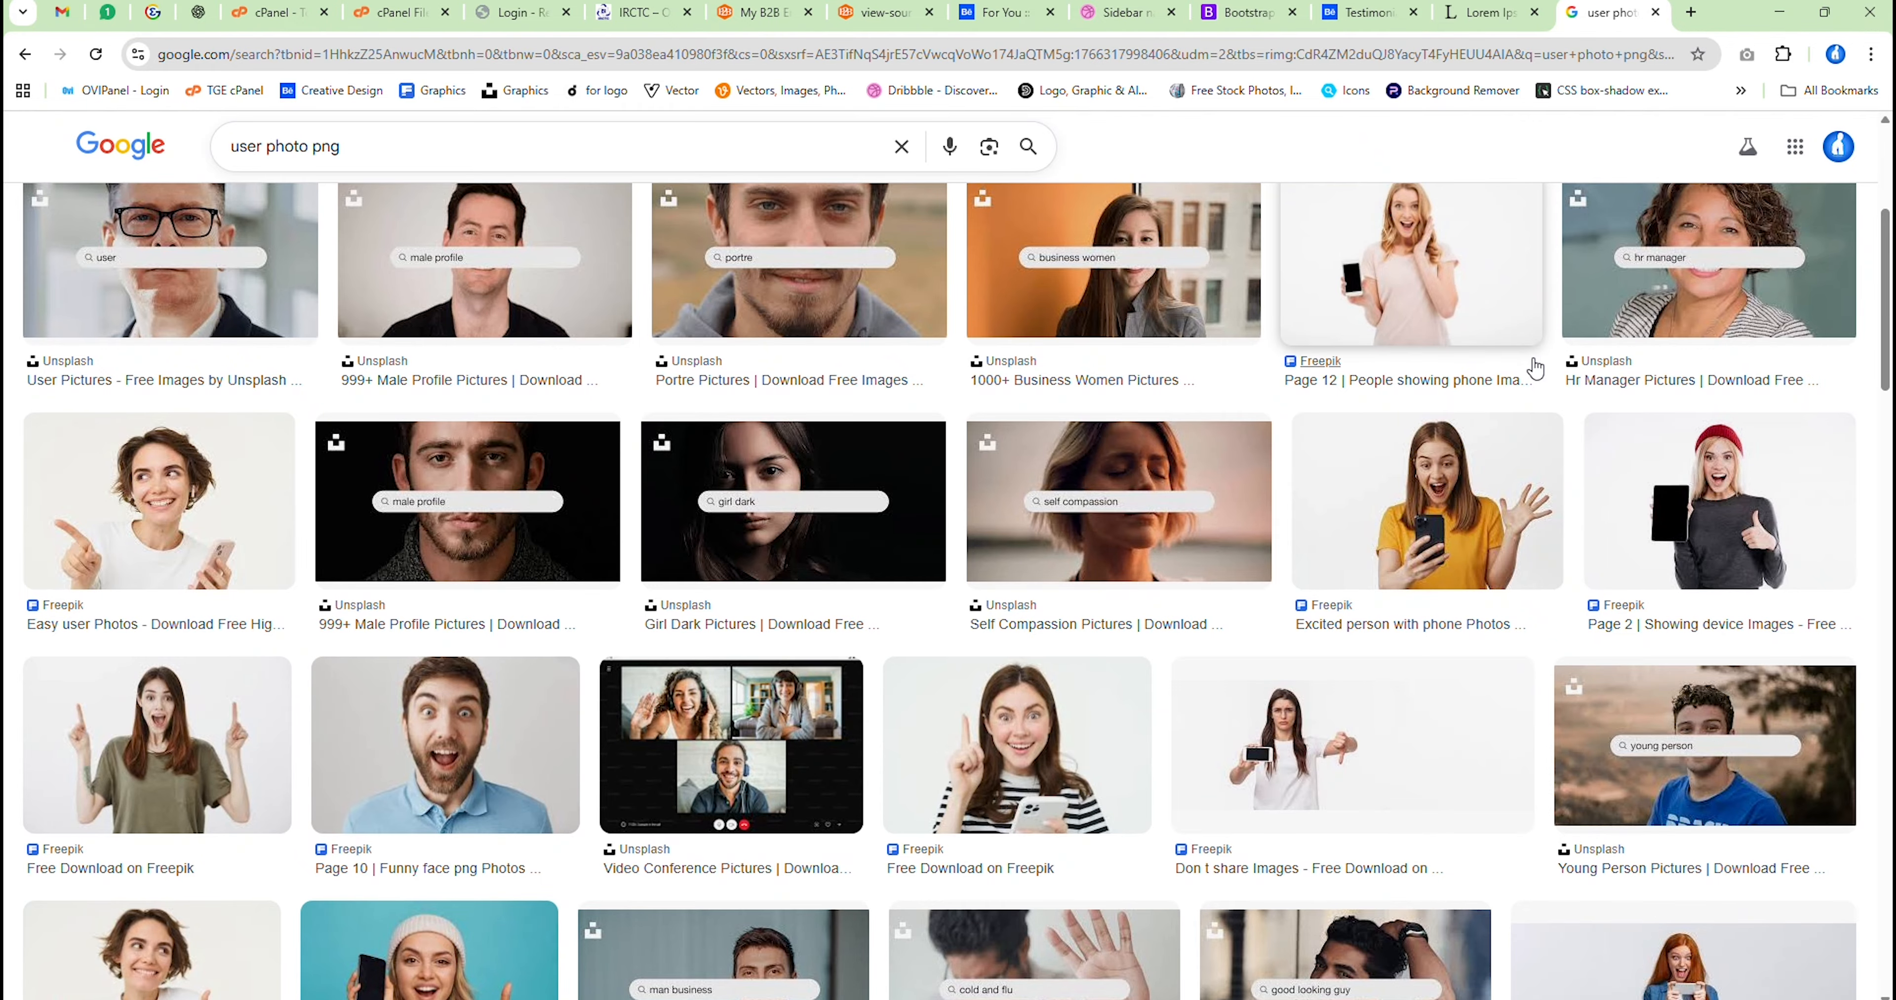
Open the photo of the long-haired woman giving two thumbs up on purple and save it as a JPEG in Downloads
{"action": "scroll", "coordinate": [993, 582], "scroll_direction": "down", "scroll_amount": 5}
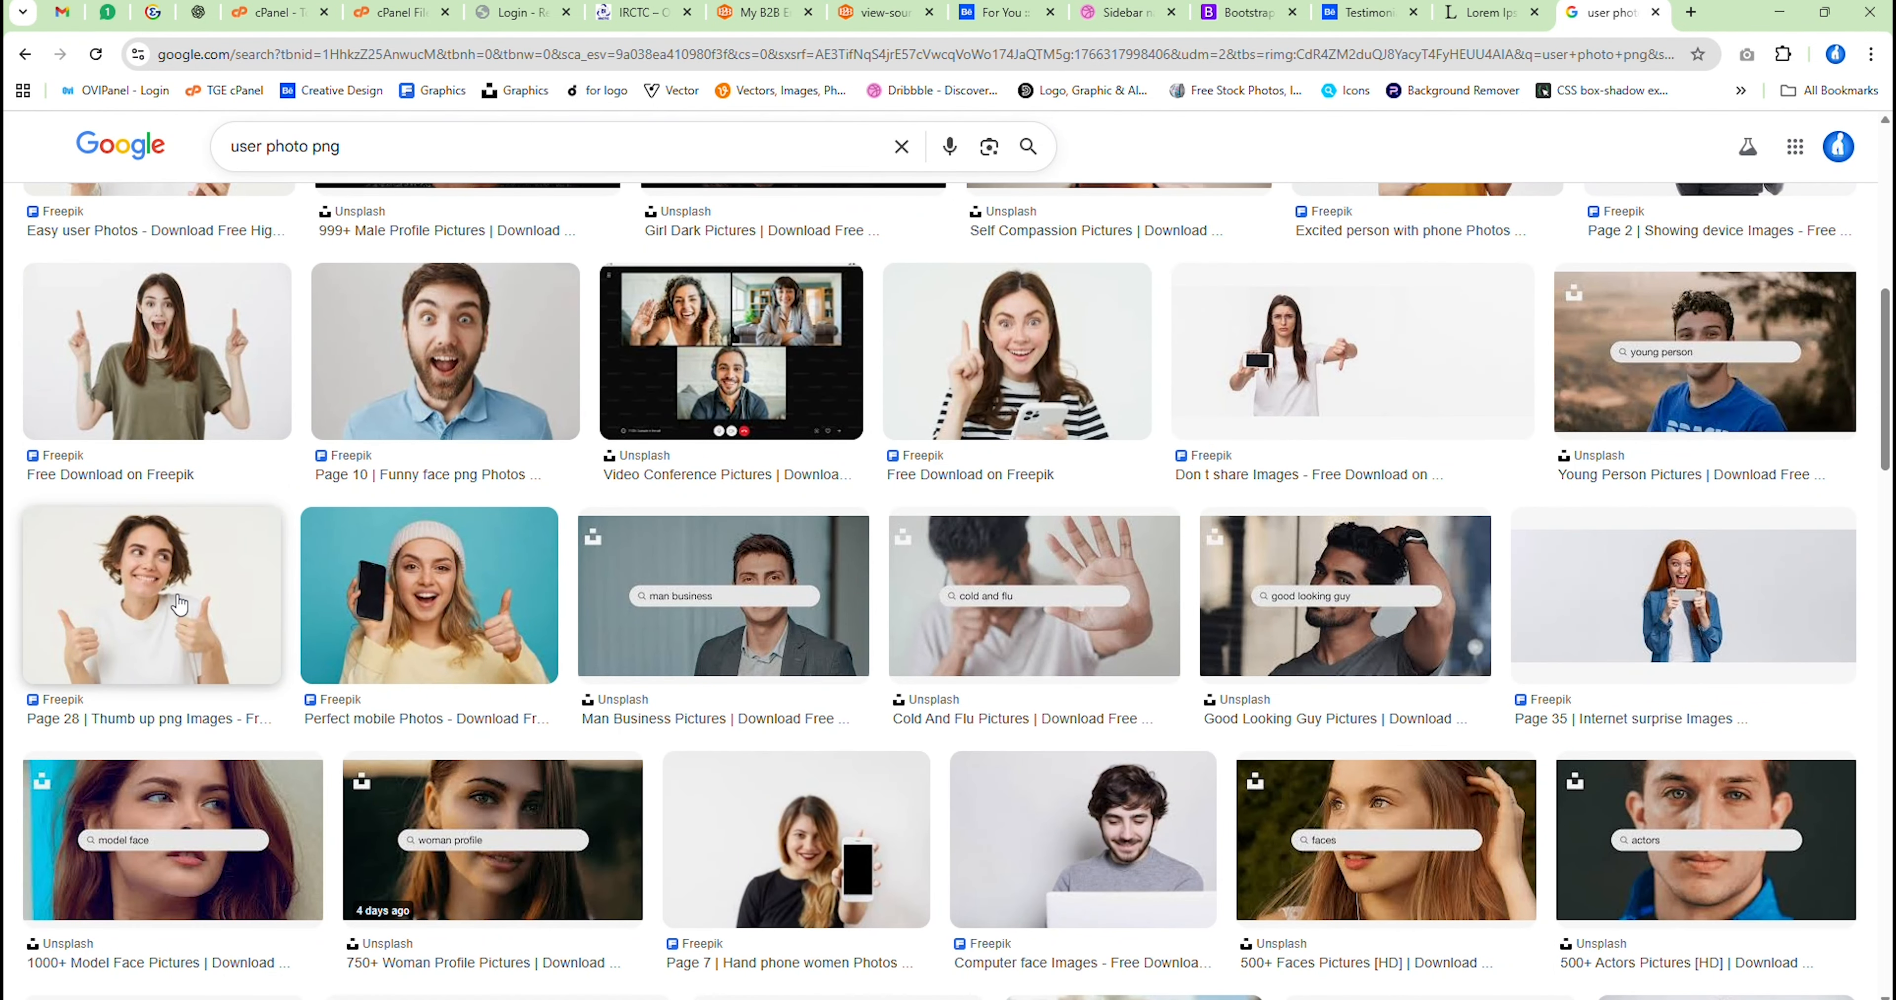
{"action": "left_click", "coordinate": [181, 638]}
{"action": "scroll", "coordinate": [1419, 503], "scroll_direction": "down", "scroll_amount": 4}
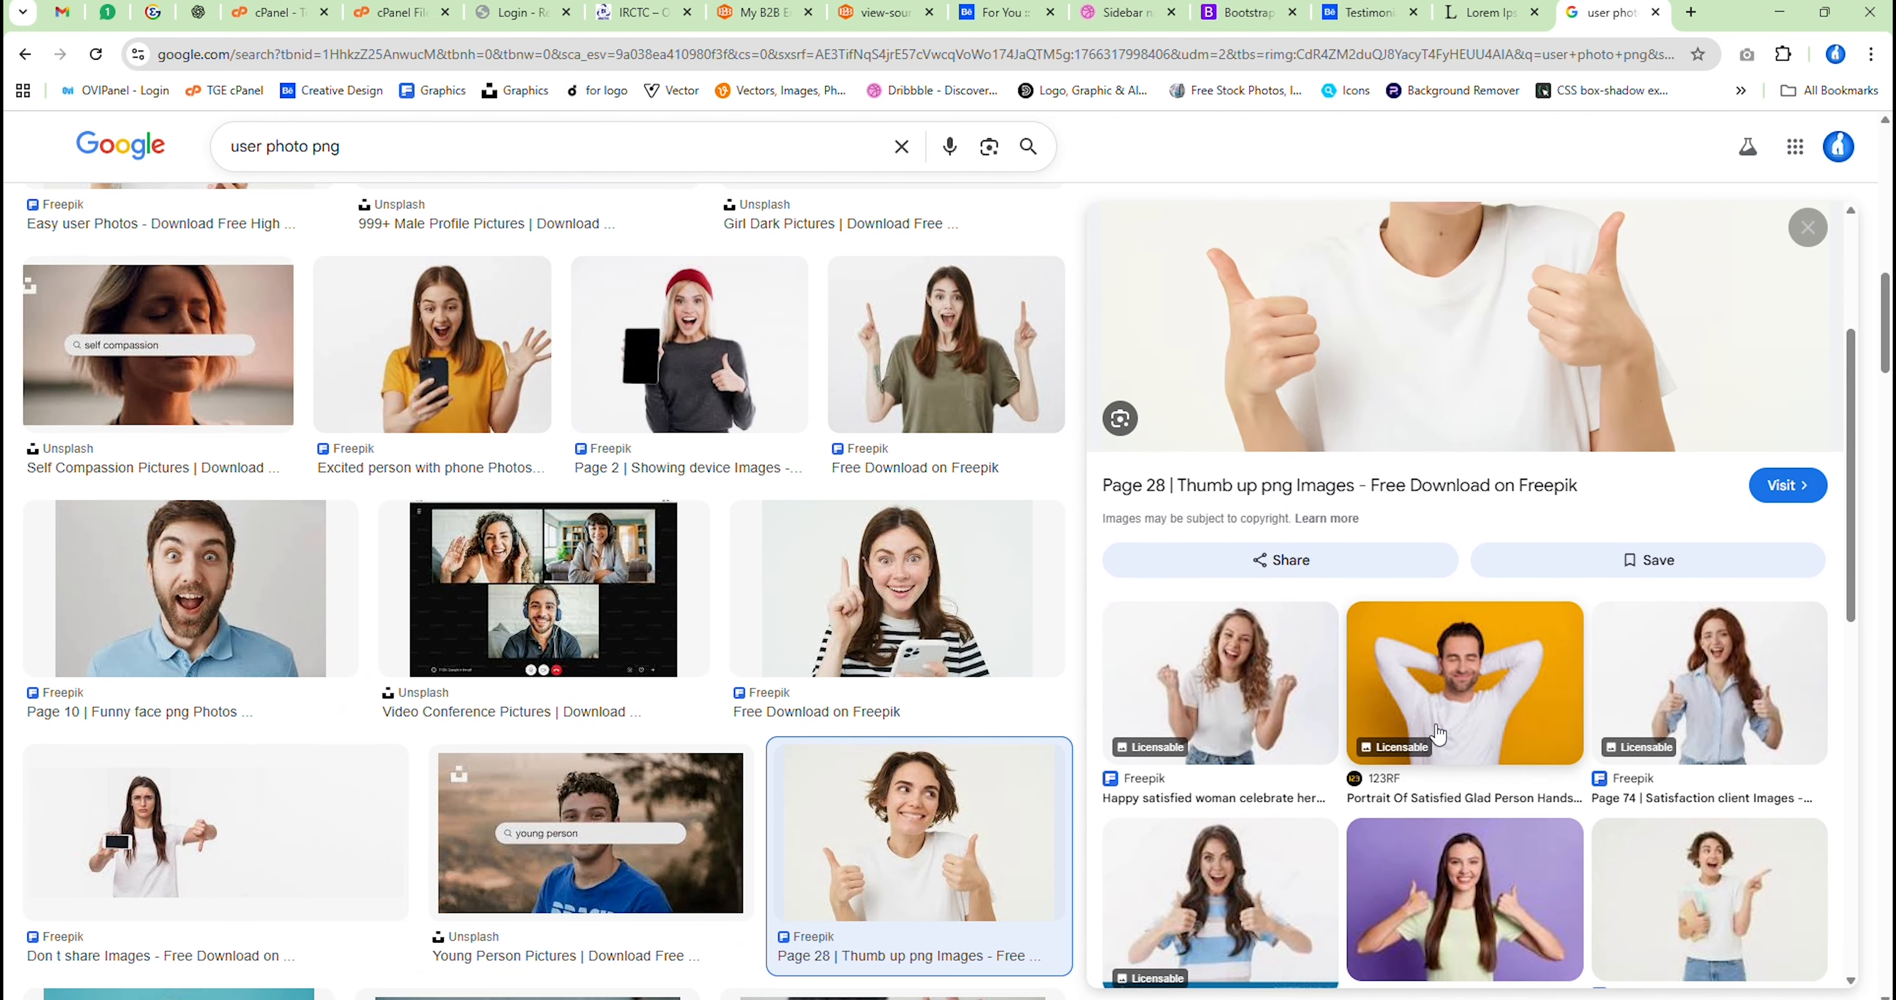
{"action": "left_click", "coordinate": [1456, 924]}
{"action": "right_click", "coordinate": [1451, 379]}
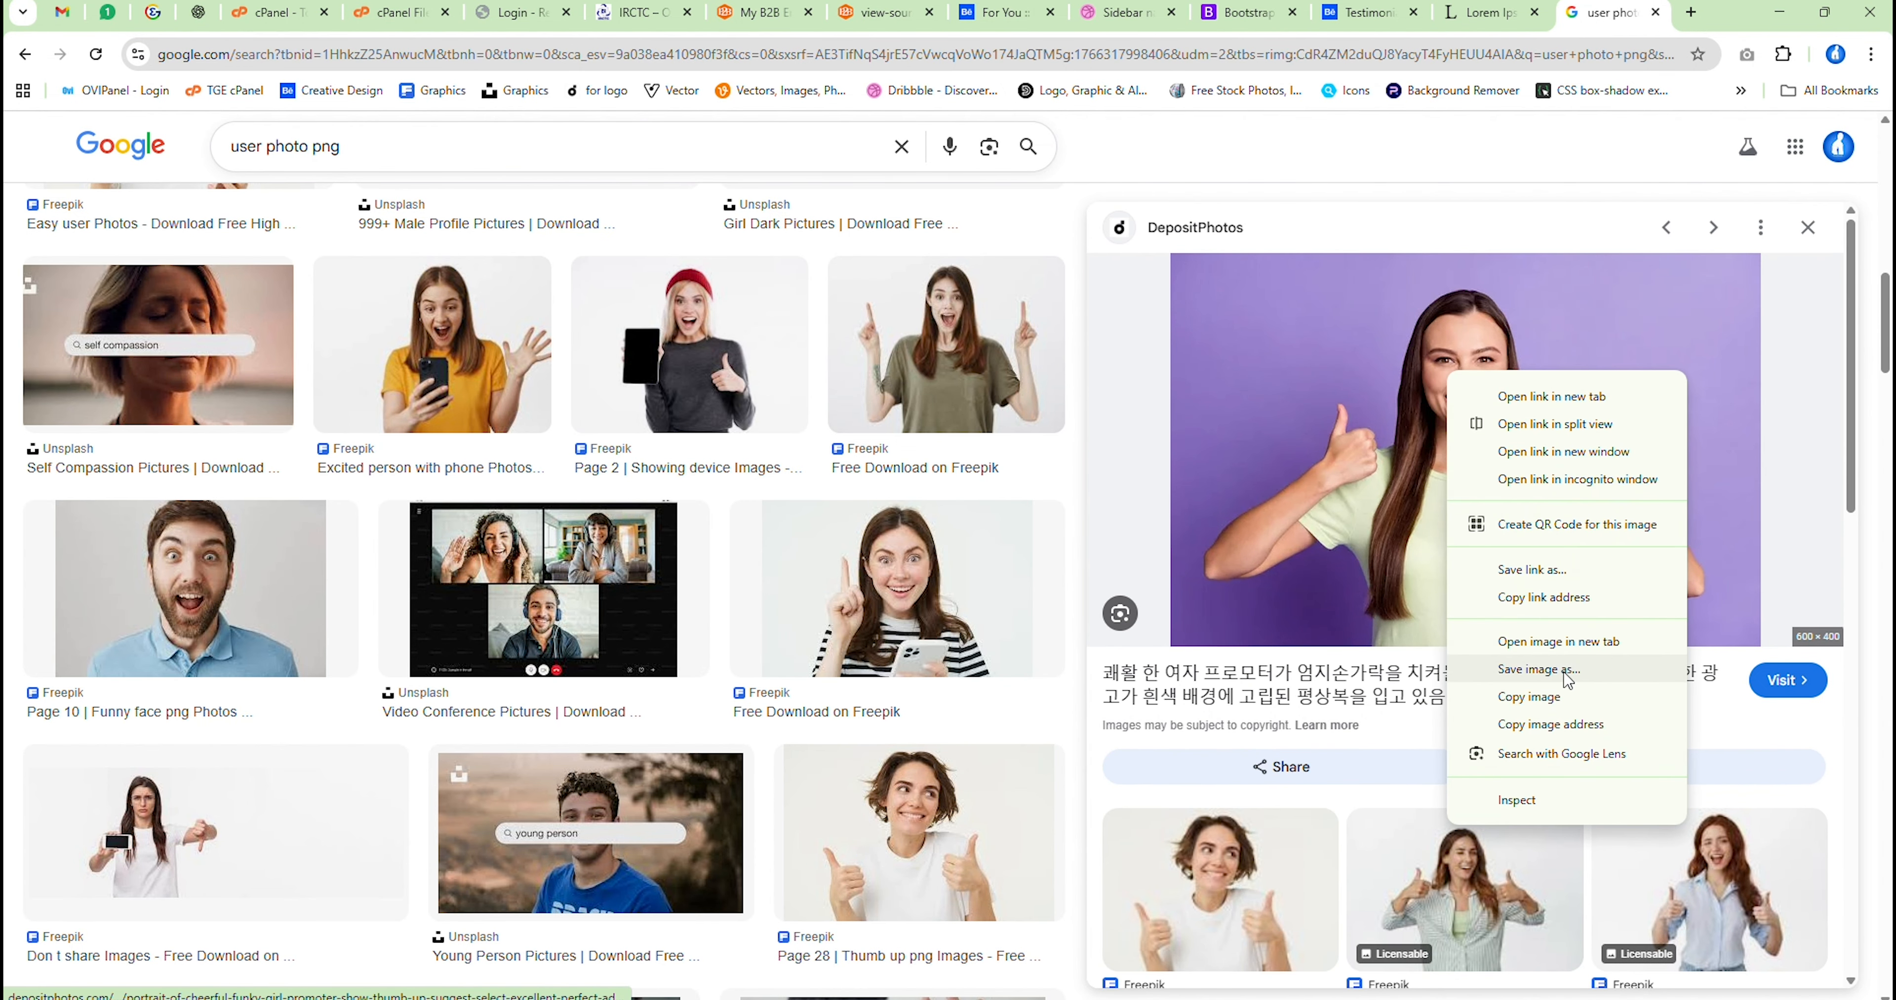
{"action": "left_click", "coordinate": [1546, 670]}
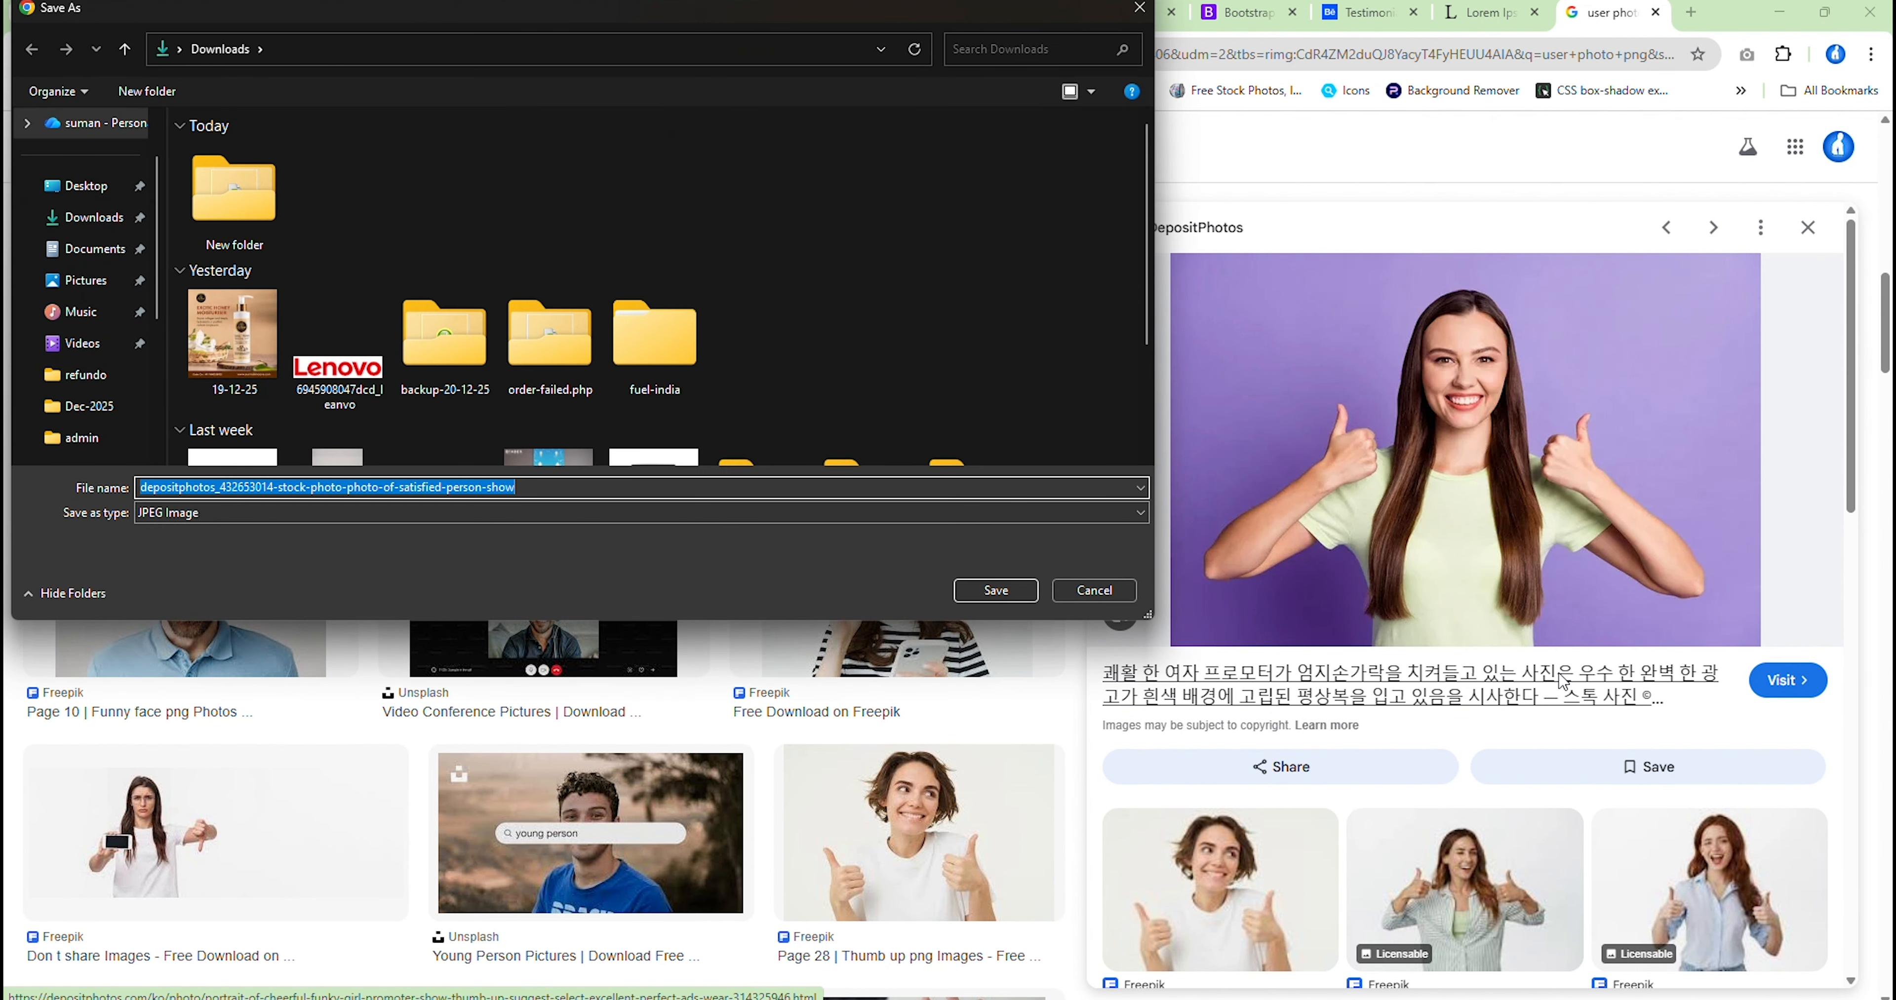
{"action": "key", "text": "Return"}
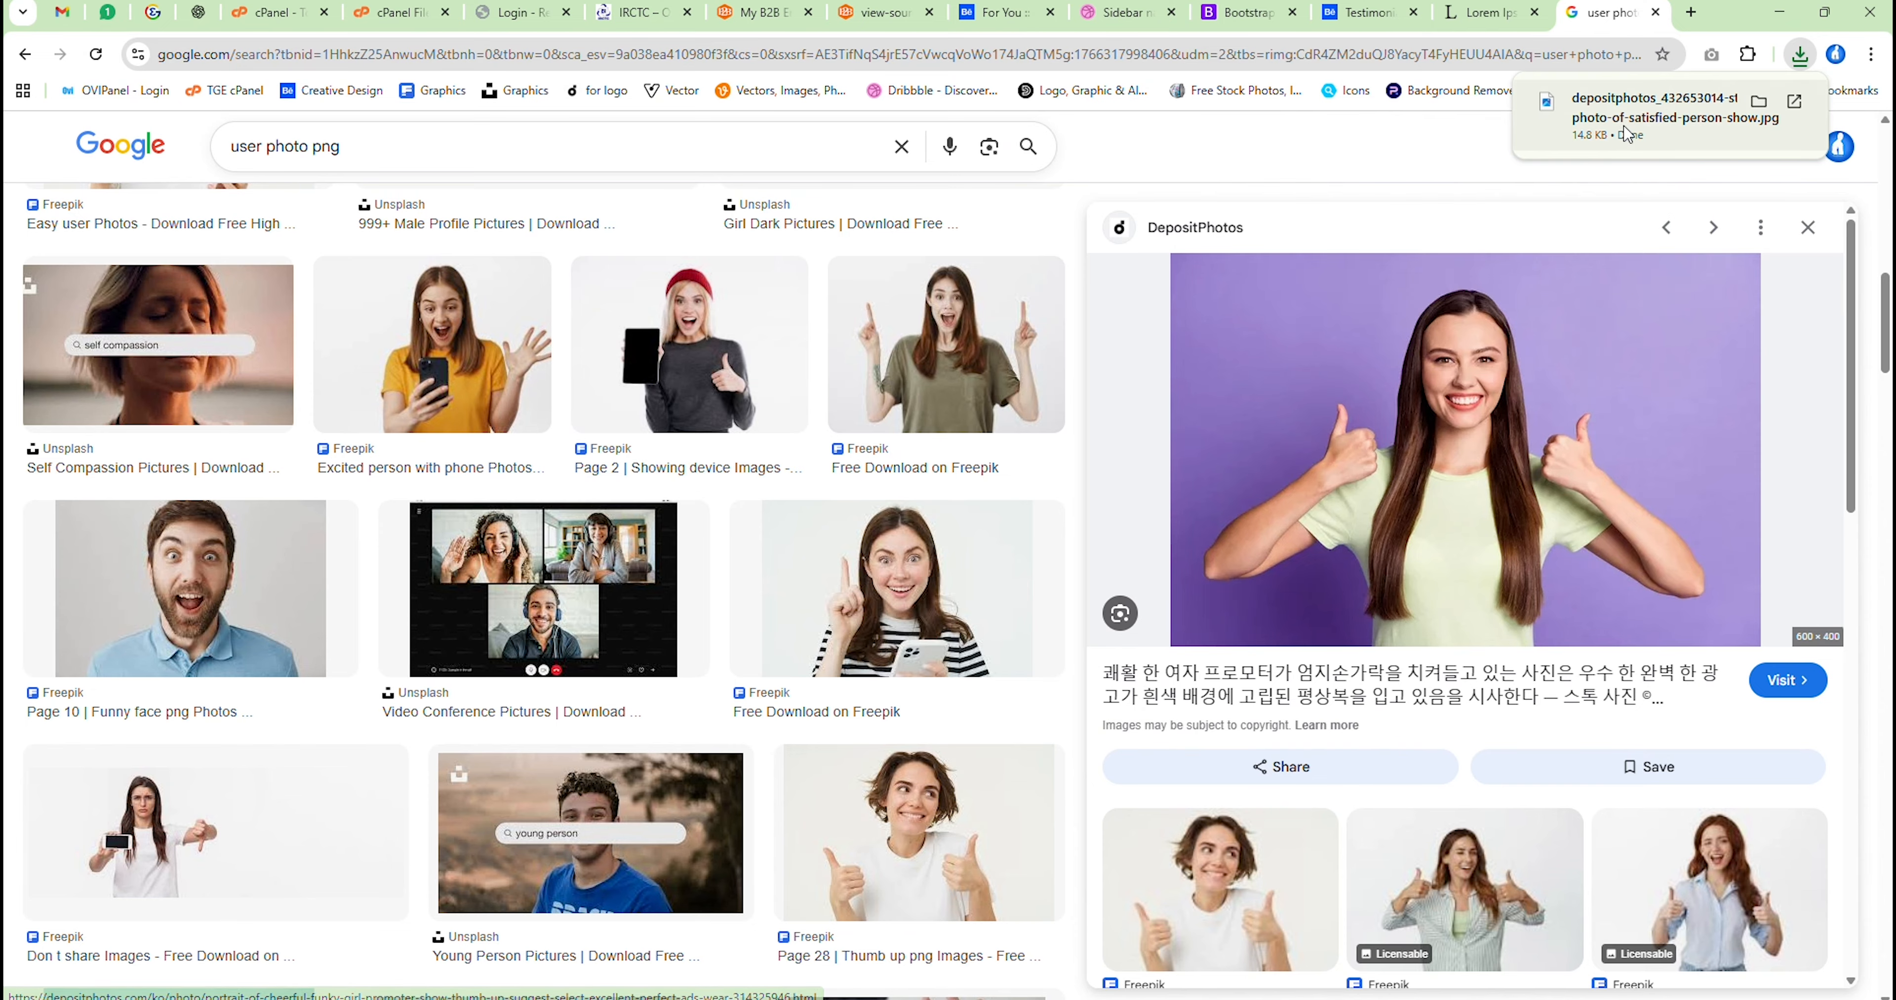
Switch to Adobe XD and place the downloaded photo inside the circle above the card, checking its crop
{"action": "left_click_drag", "start_coordinate": [1626, 135], "coordinate": [756, 528]}
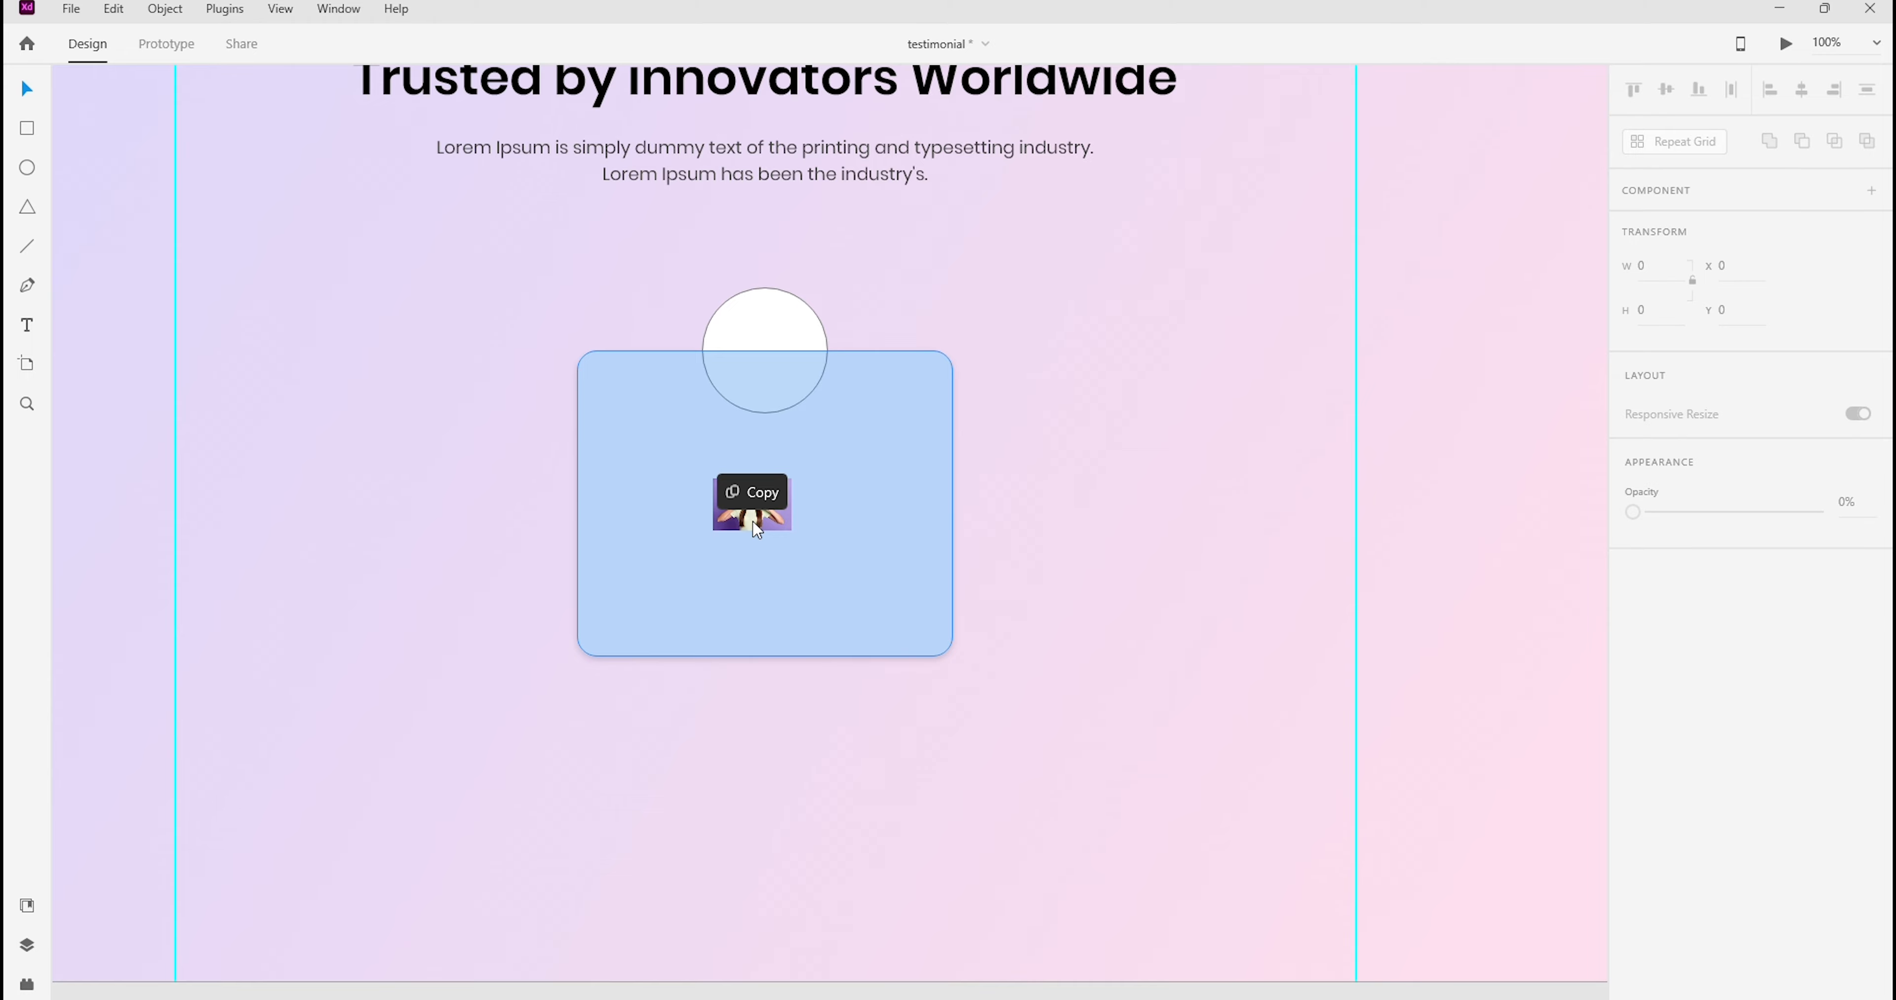
{"action": "left_click_drag", "start_coordinate": [756, 528], "coordinate": [771, 428]}
{"action": "double_click", "coordinate": [761, 371]}
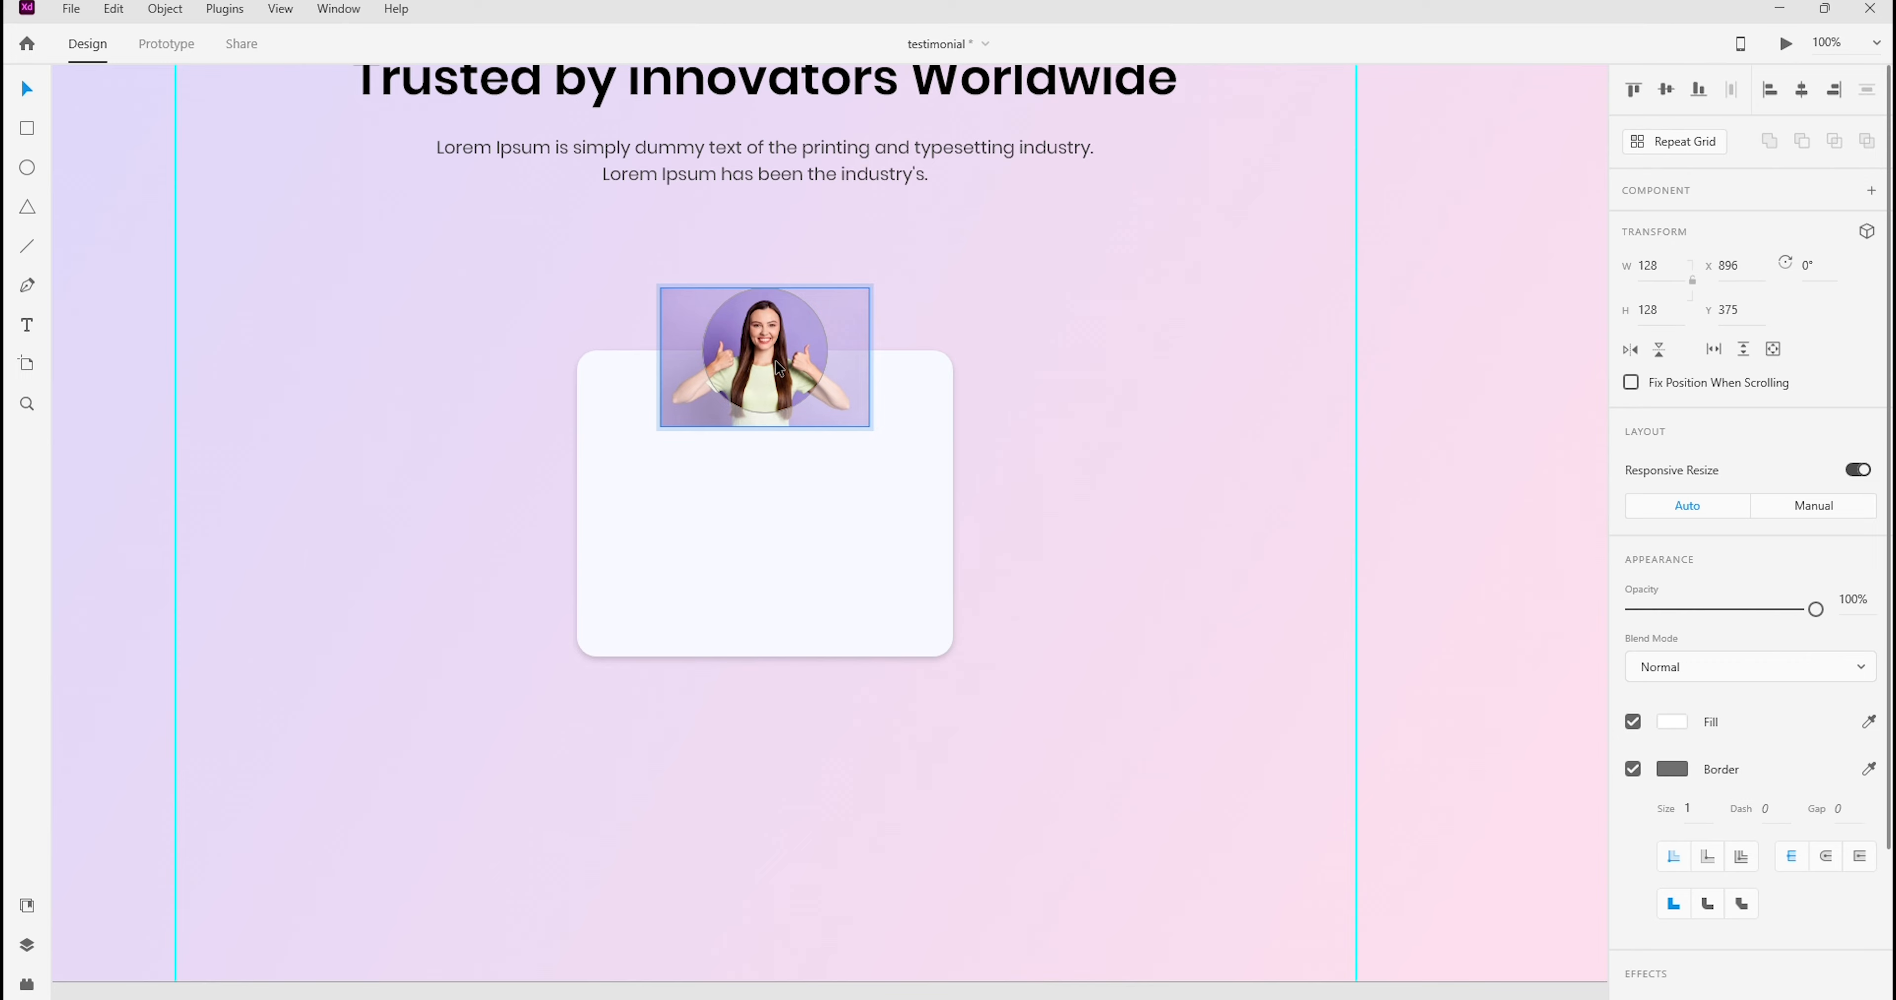
{"action": "left_click", "coordinate": [1148, 305]}
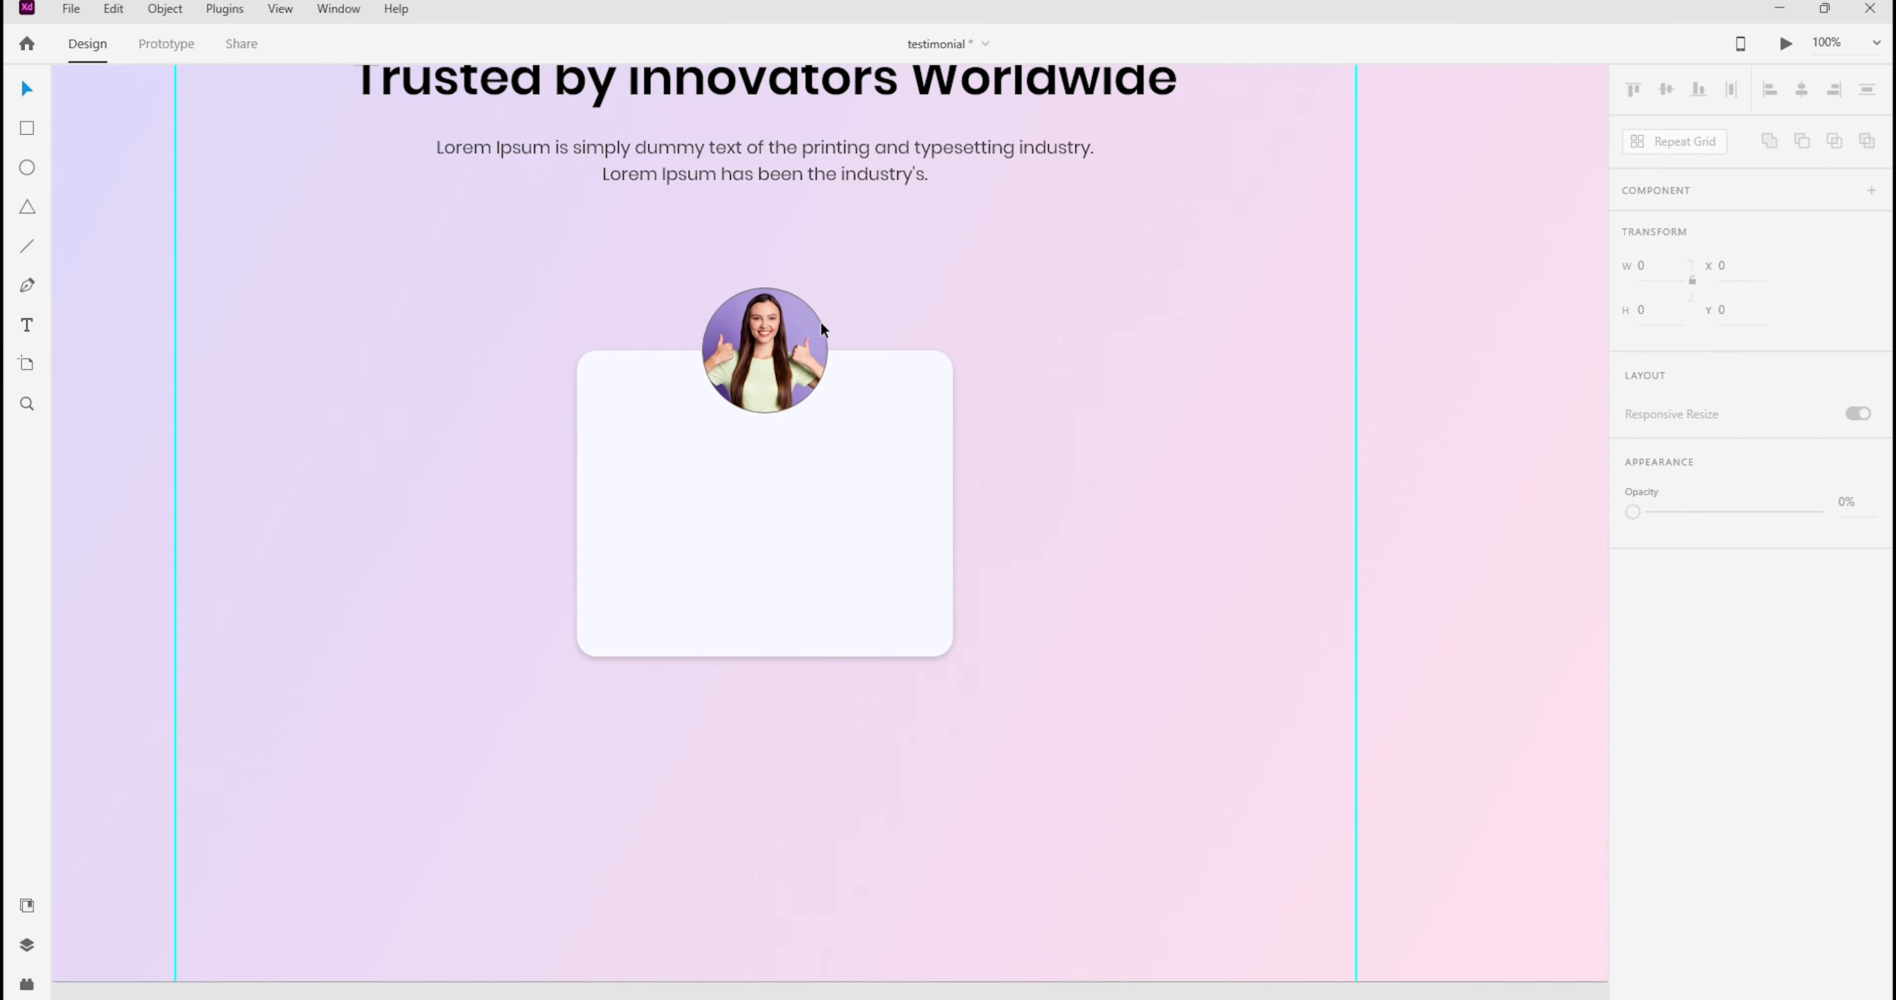
Remove the border from the circular photo and check its placement on the card
{"action": "left_click", "coordinate": [805, 361]}
{"action": "left_click", "coordinate": [1635, 773]}
{"action": "left_click", "coordinate": [1056, 298]}
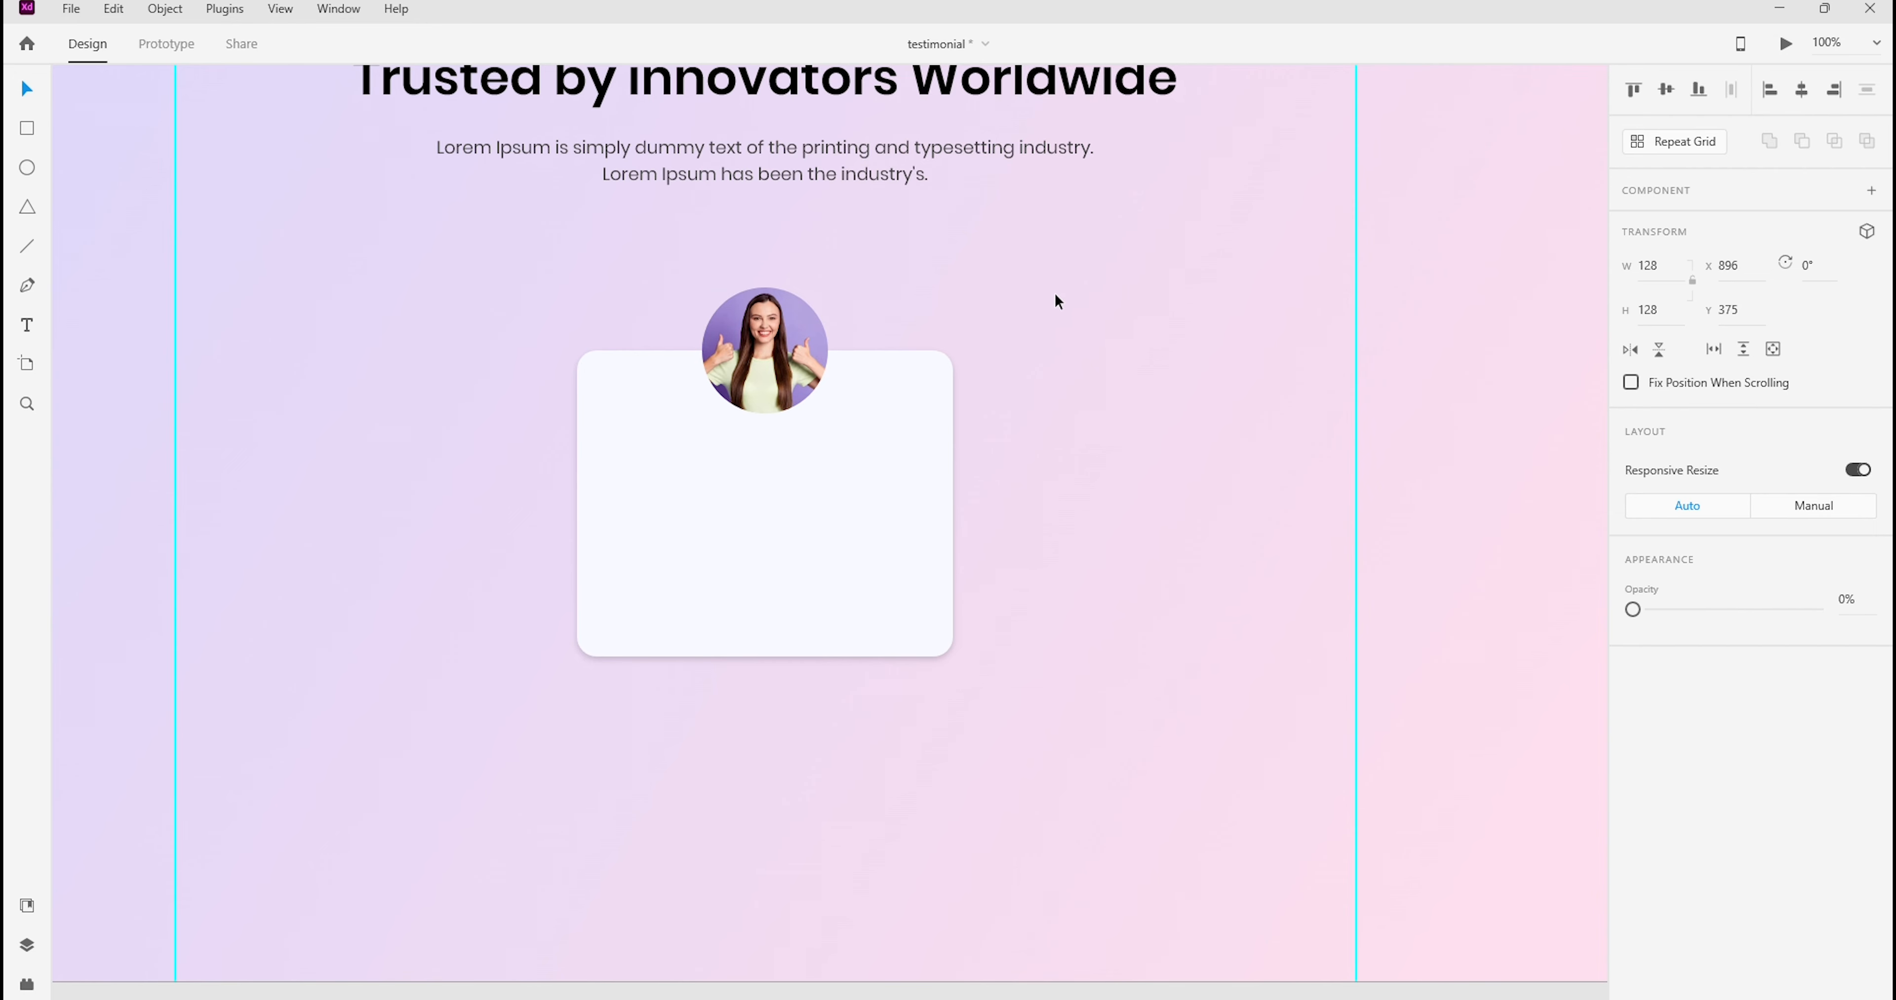
{"action": "left_click_drag", "start_coordinate": [628, 267], "coordinate": [1066, 914]}
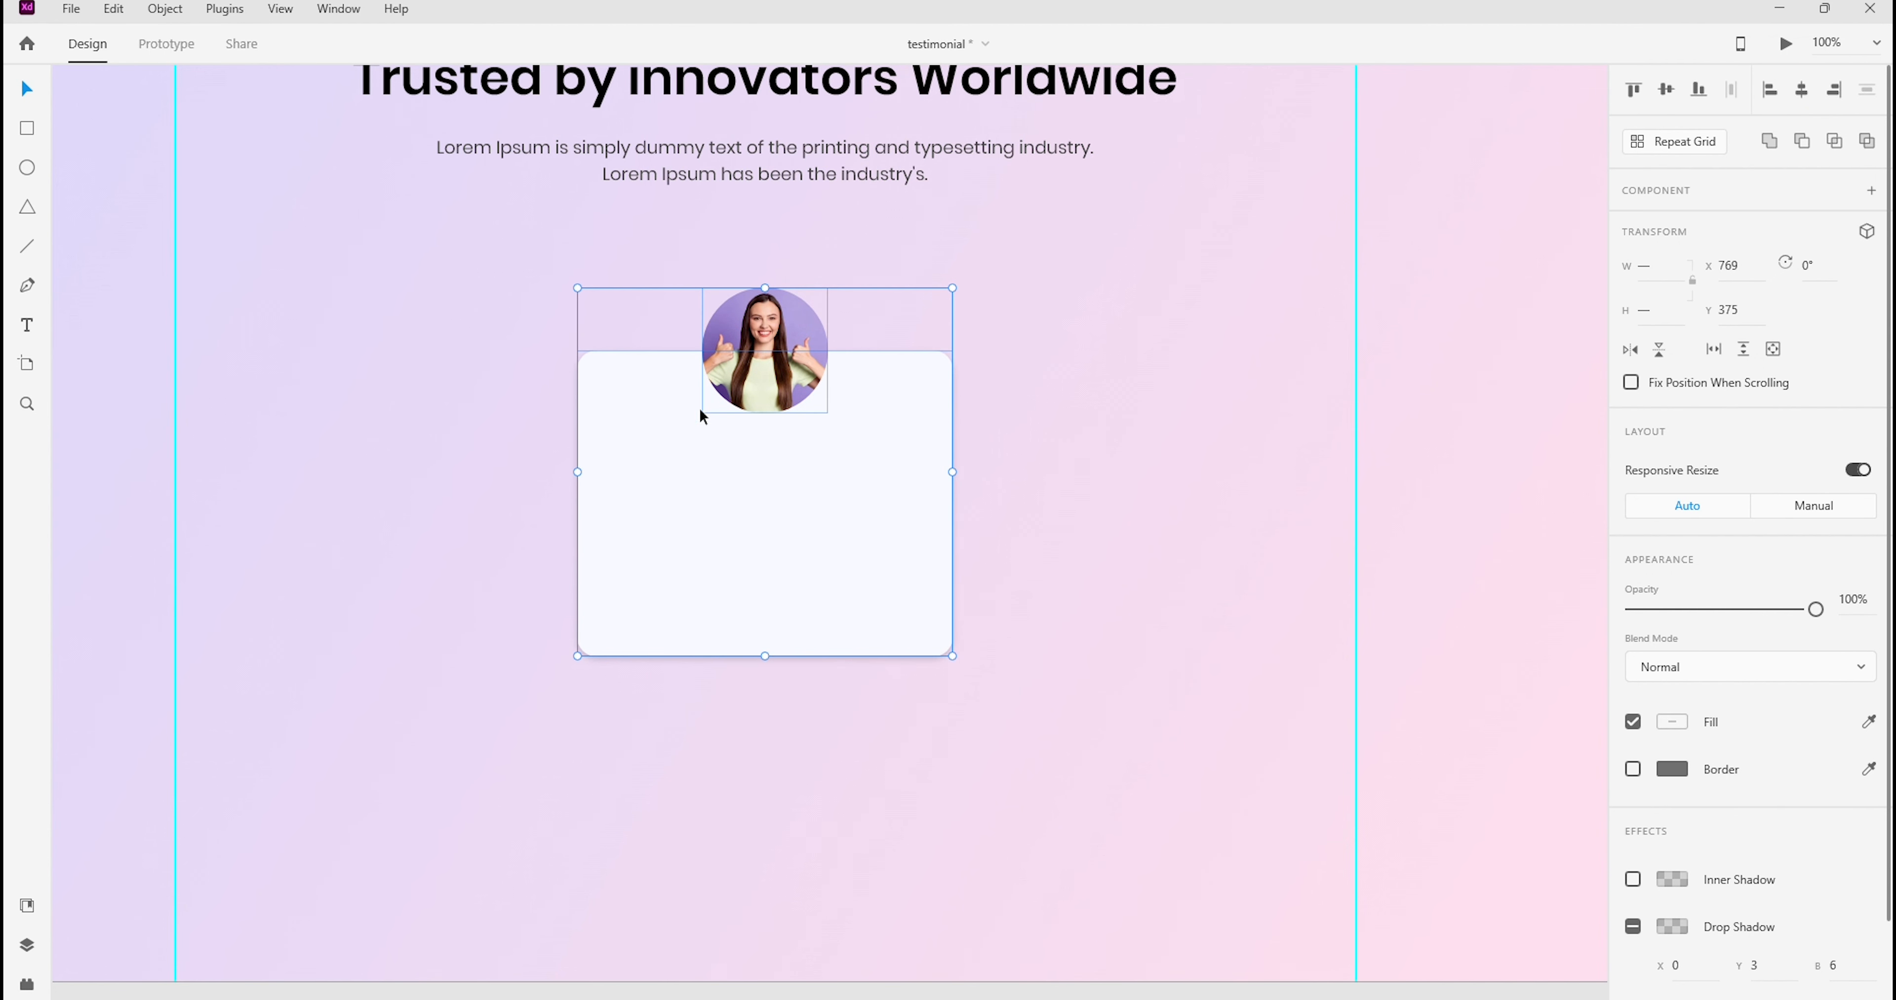
{"action": "left_click", "coordinate": [1118, 364]}
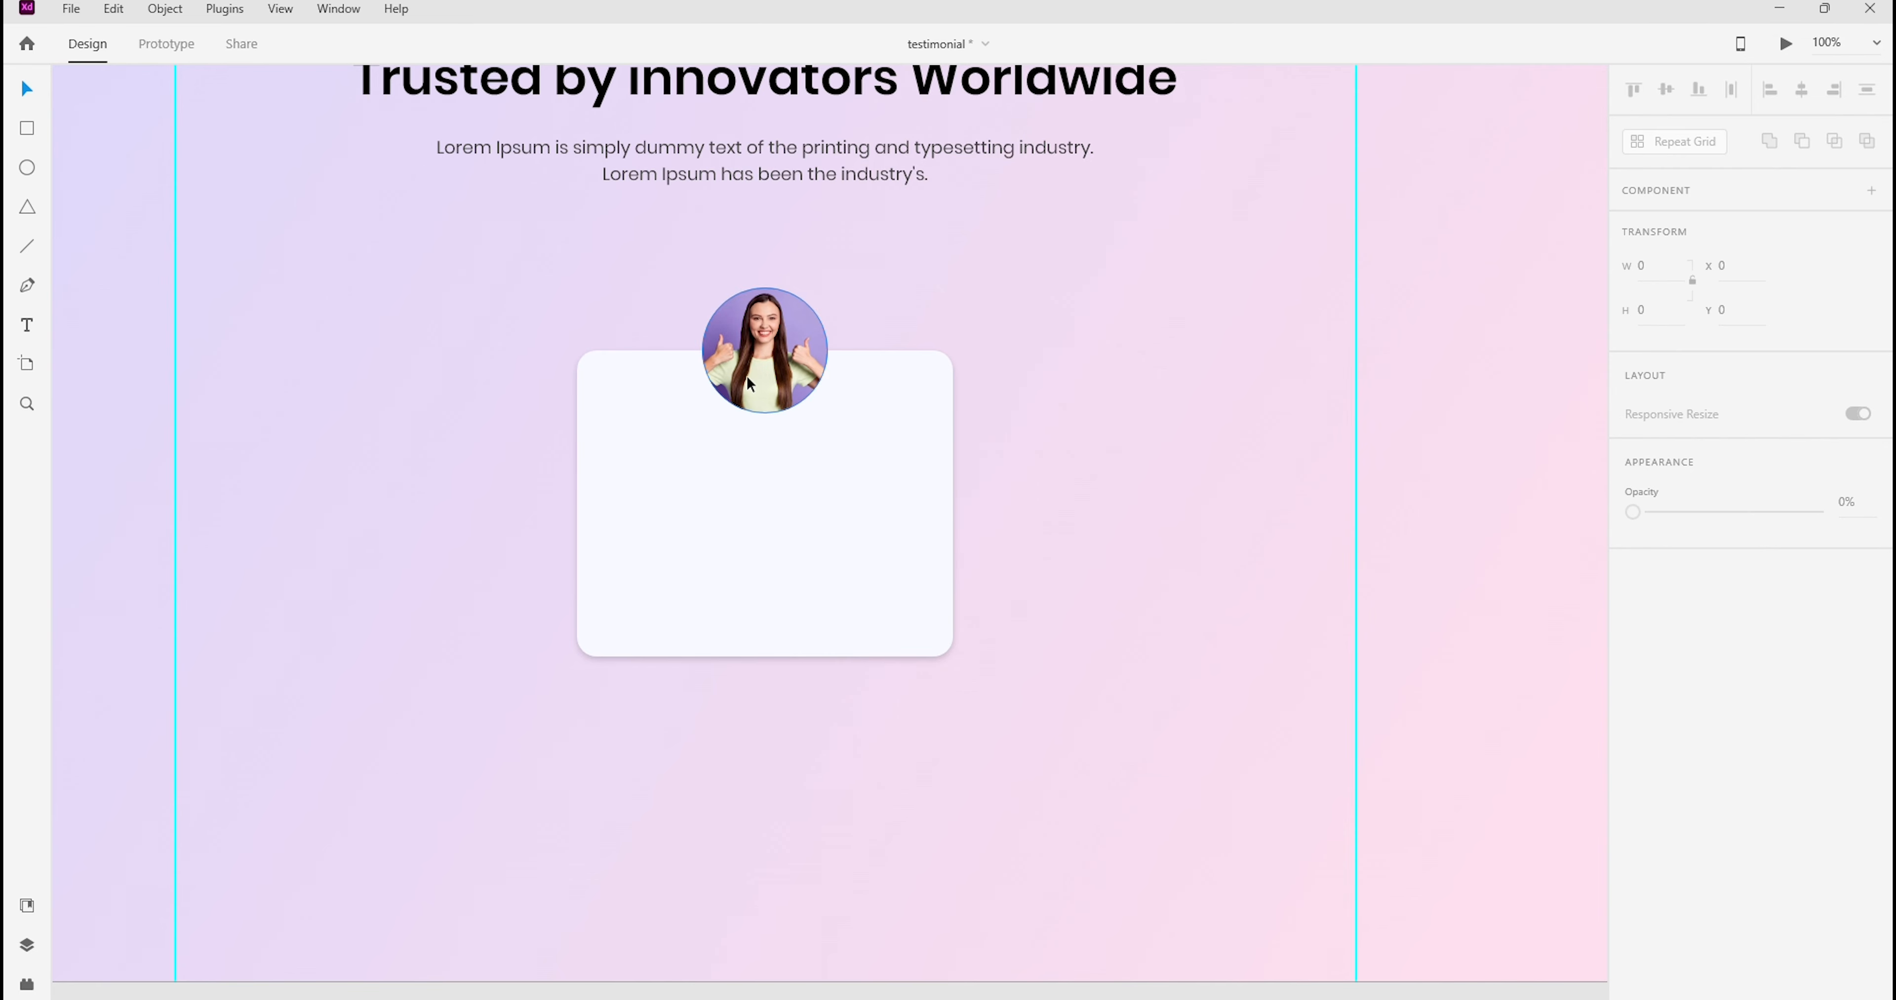
Give the circular photo a white border of size 8
{"action": "left_click", "coordinate": [759, 379]}
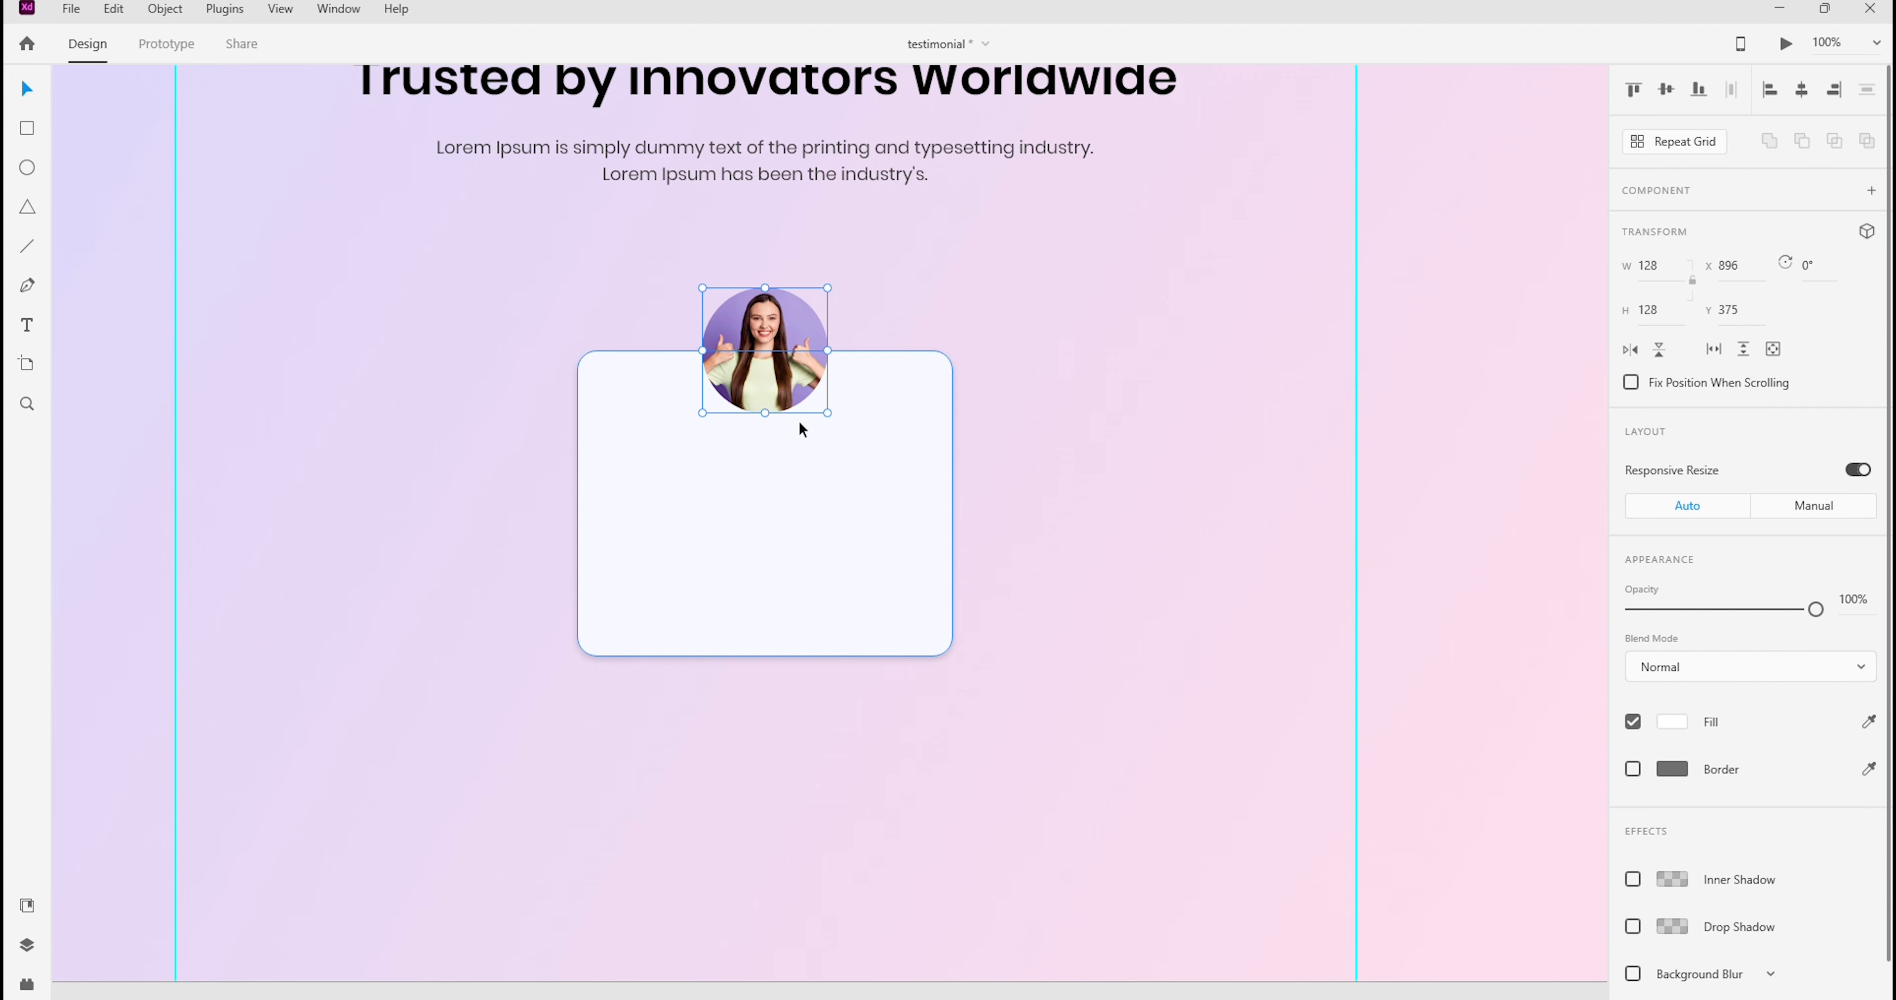
{"action": "left_click", "coordinate": [1633, 770]}
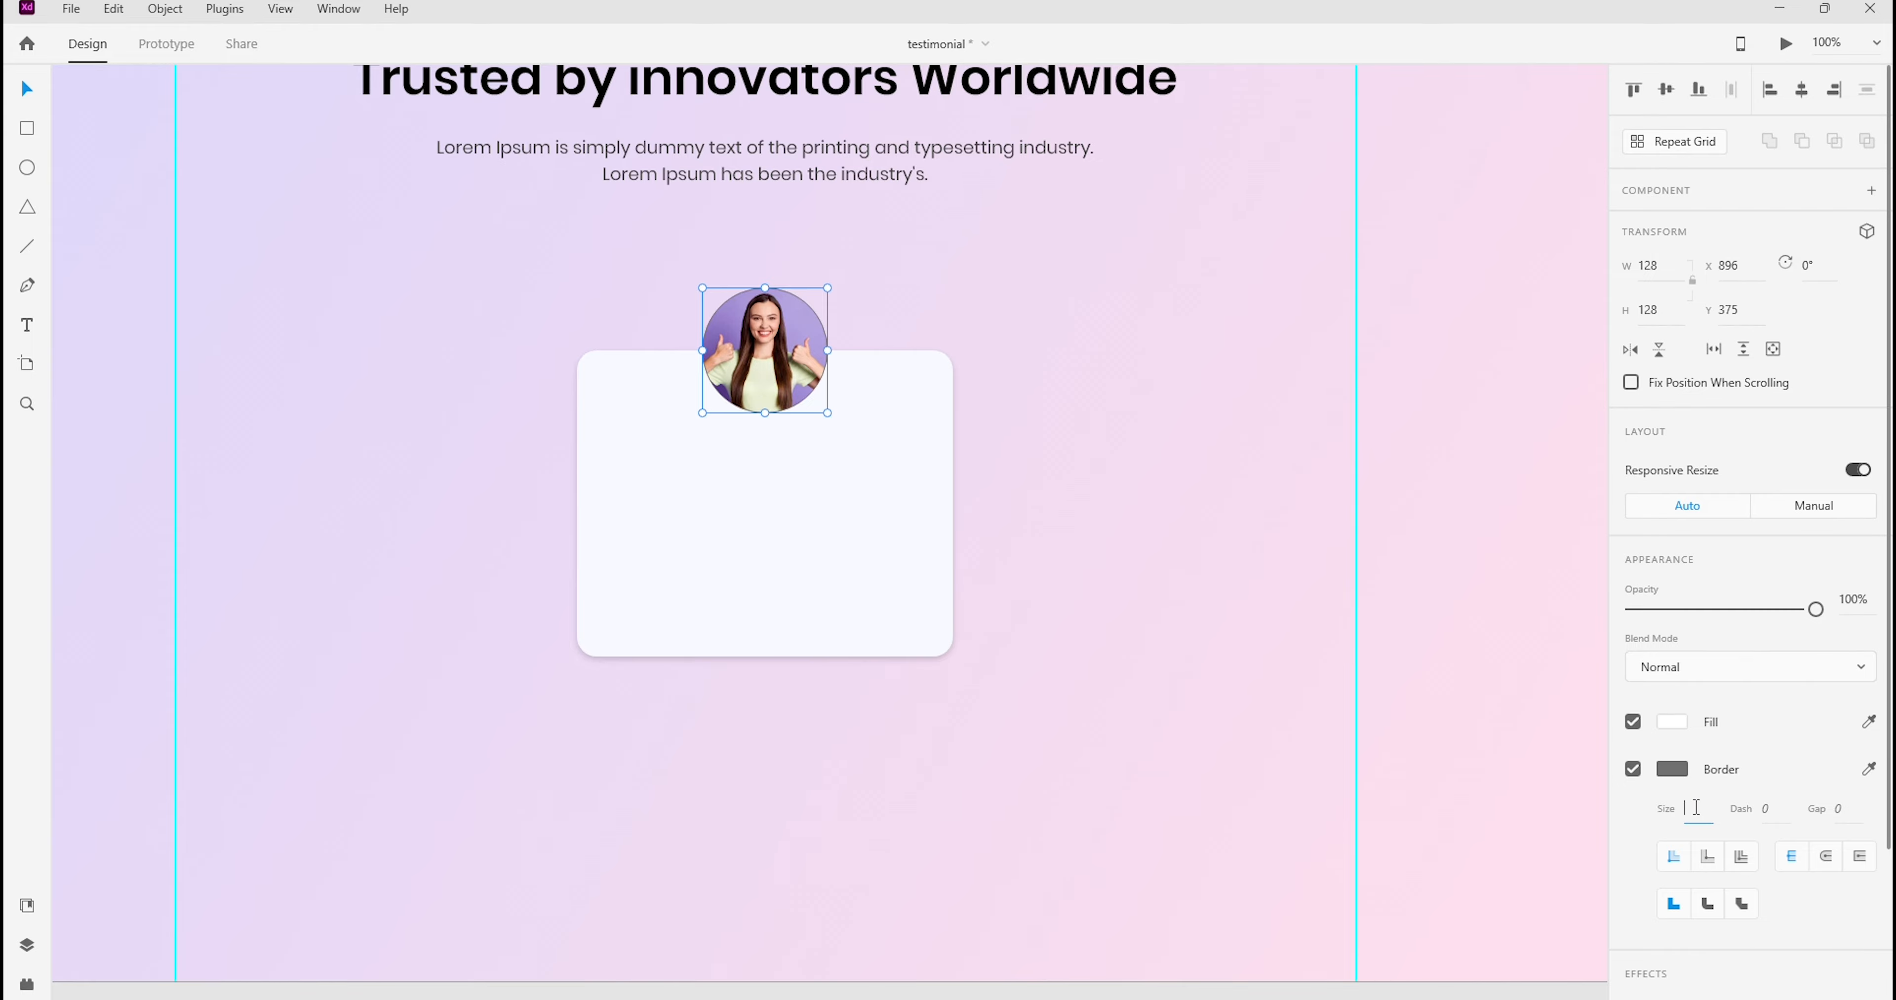
{"action": "type", "text": "8"}
{"action": "left_click", "coordinate": [1671, 769]}
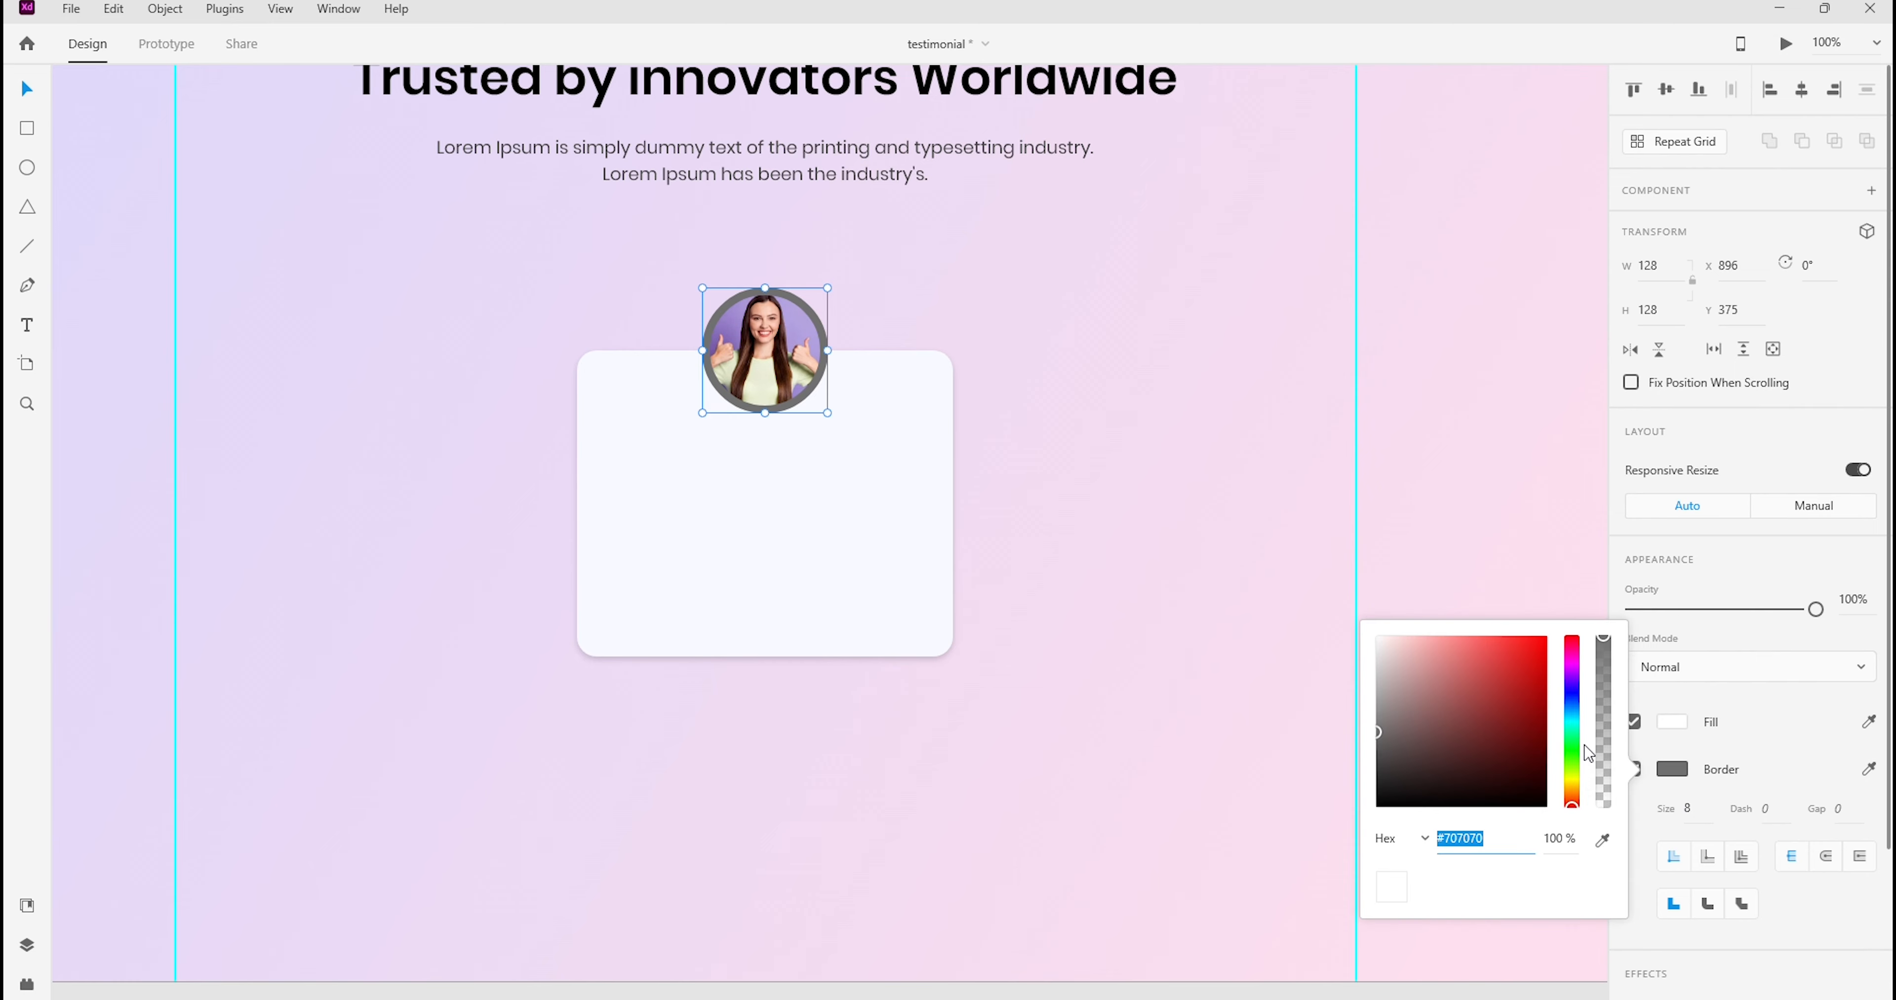
{"action": "left_click_drag", "start_coordinate": [1452, 739], "coordinate": [304, 4]}
{"action": "left_click", "coordinate": [1160, 386]}
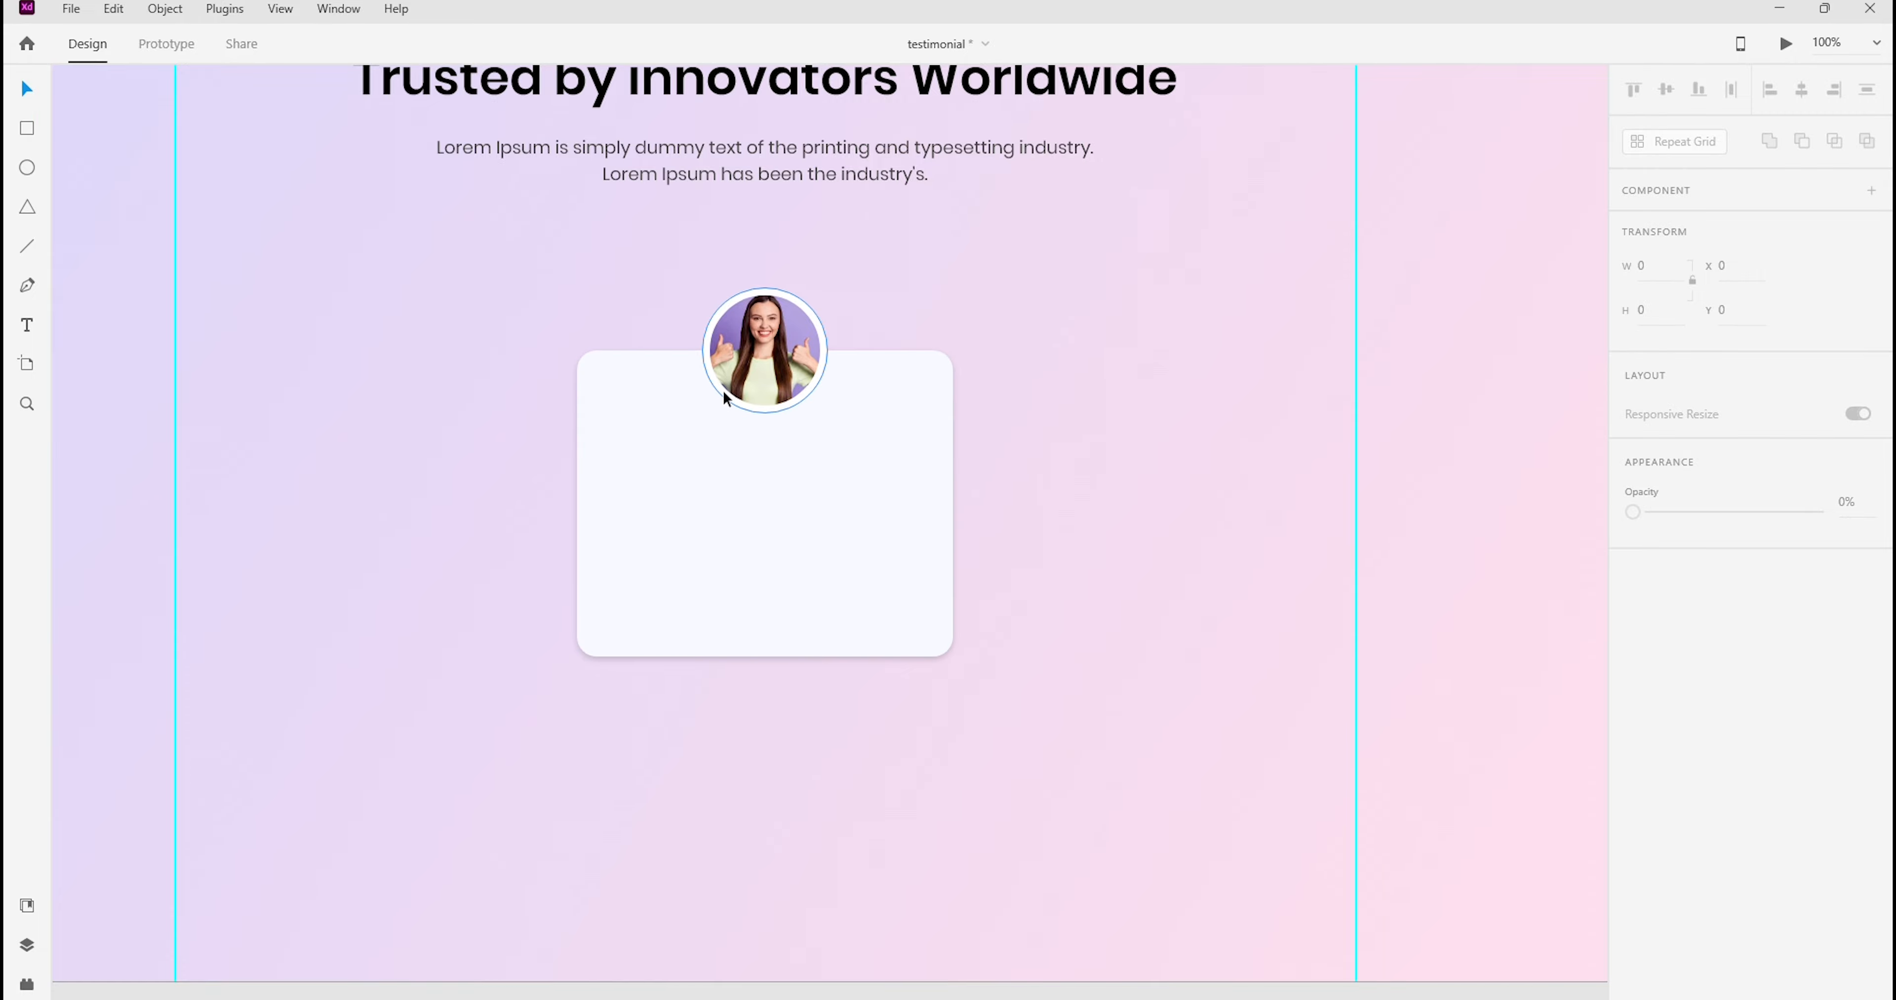
Add a drop shadow to the circular photo as in the Photoshop mockup and slightly lower the shadow colour's opacity
{"action": "left_click", "coordinate": [794, 410]}
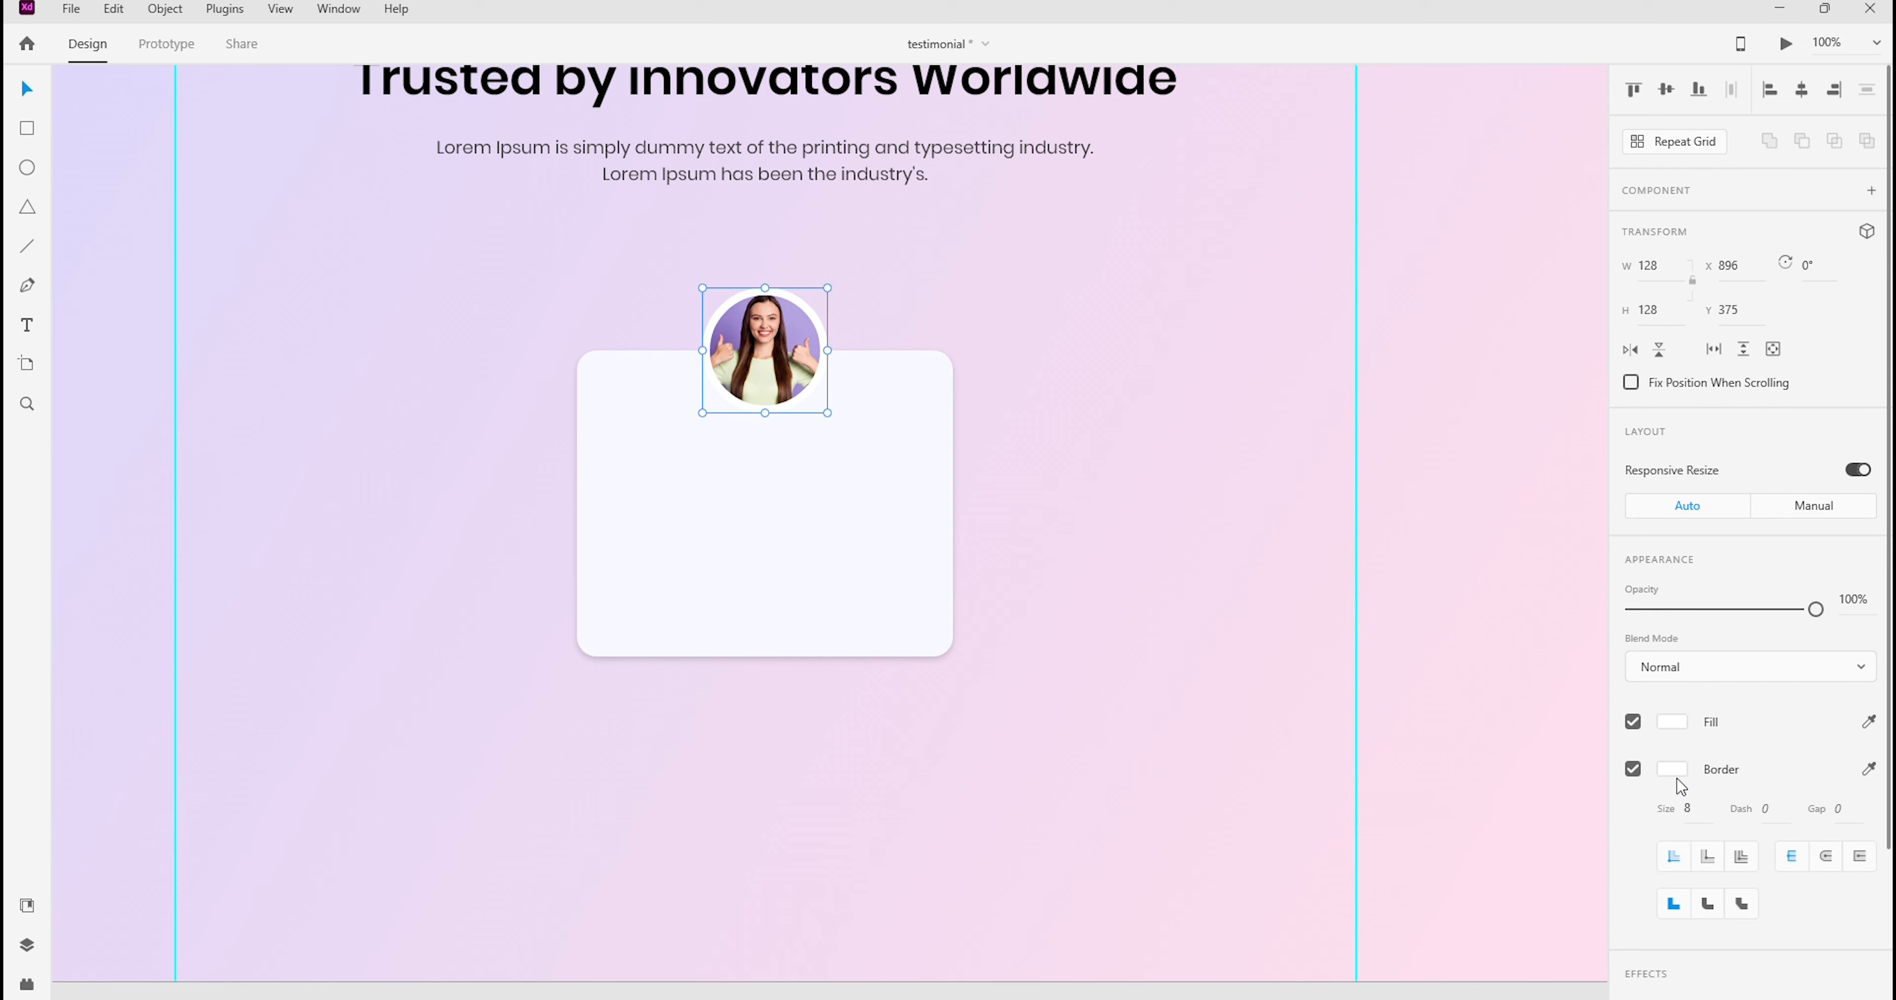
{"action": "scroll", "coordinate": [1680, 787], "scroll_direction": "down", "scroll_amount": 3}
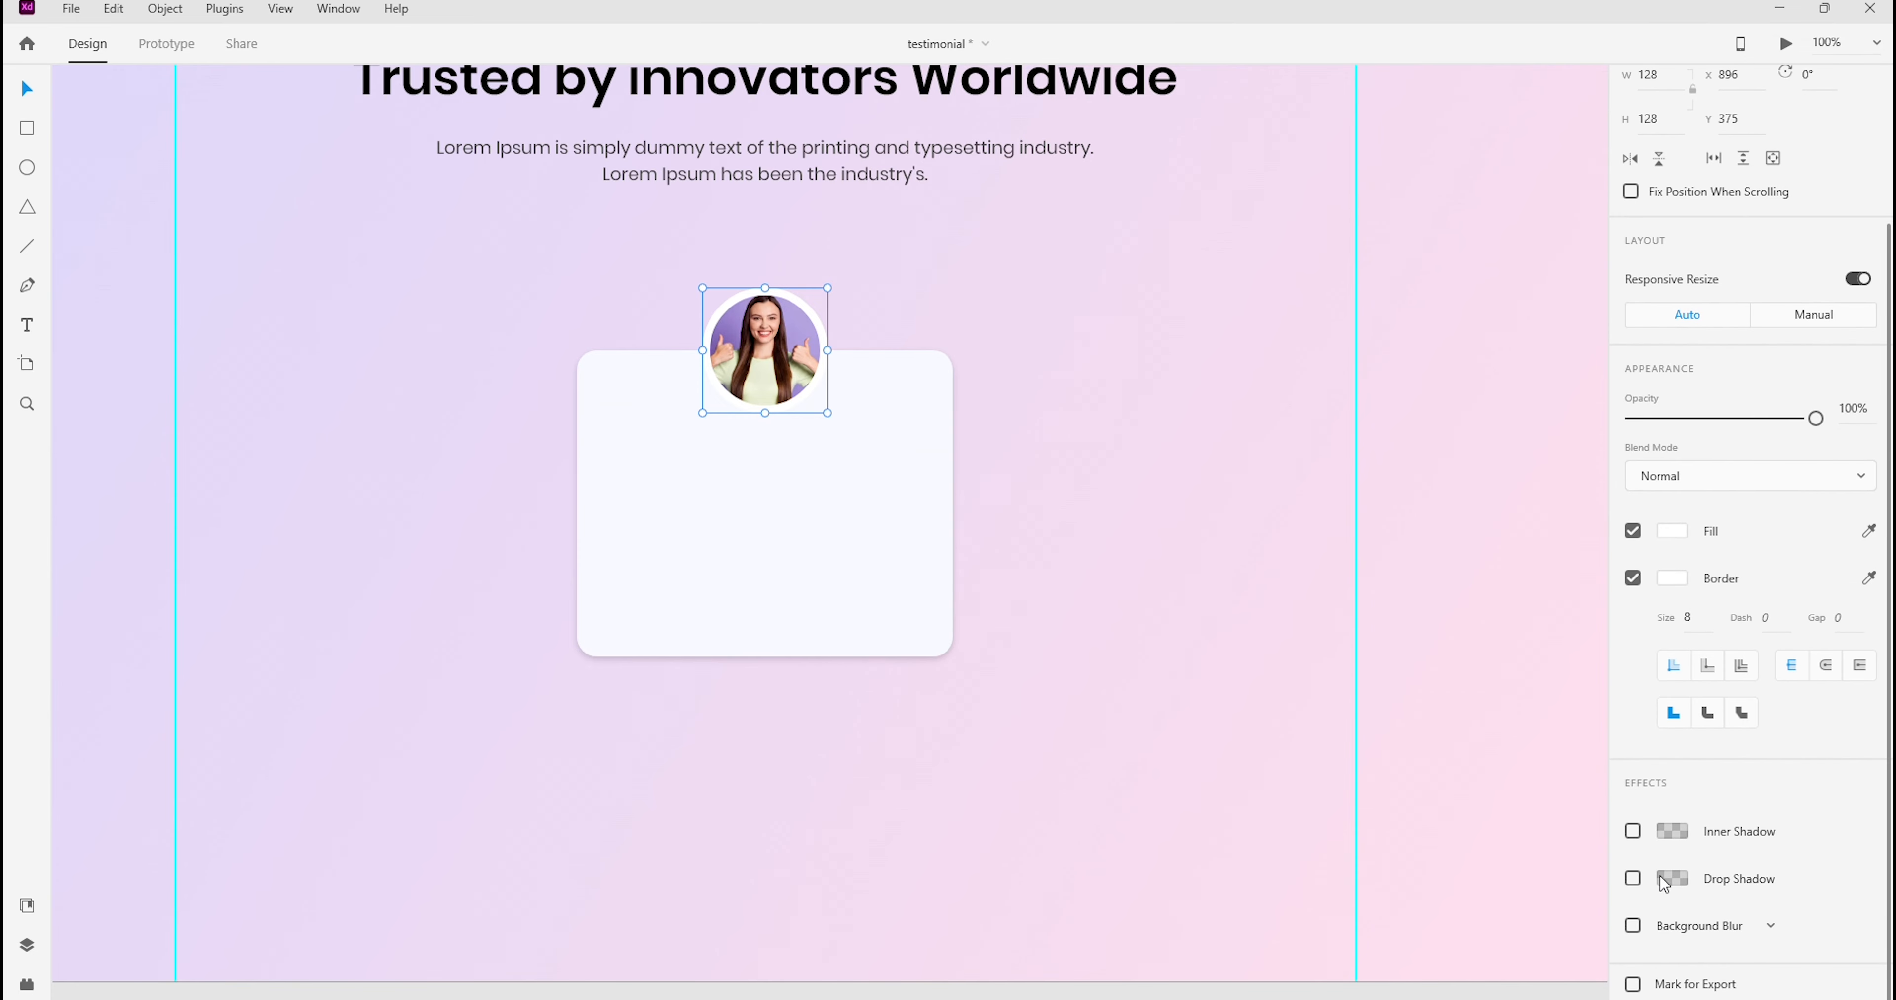
{"action": "left_click", "coordinate": [1632, 880]}
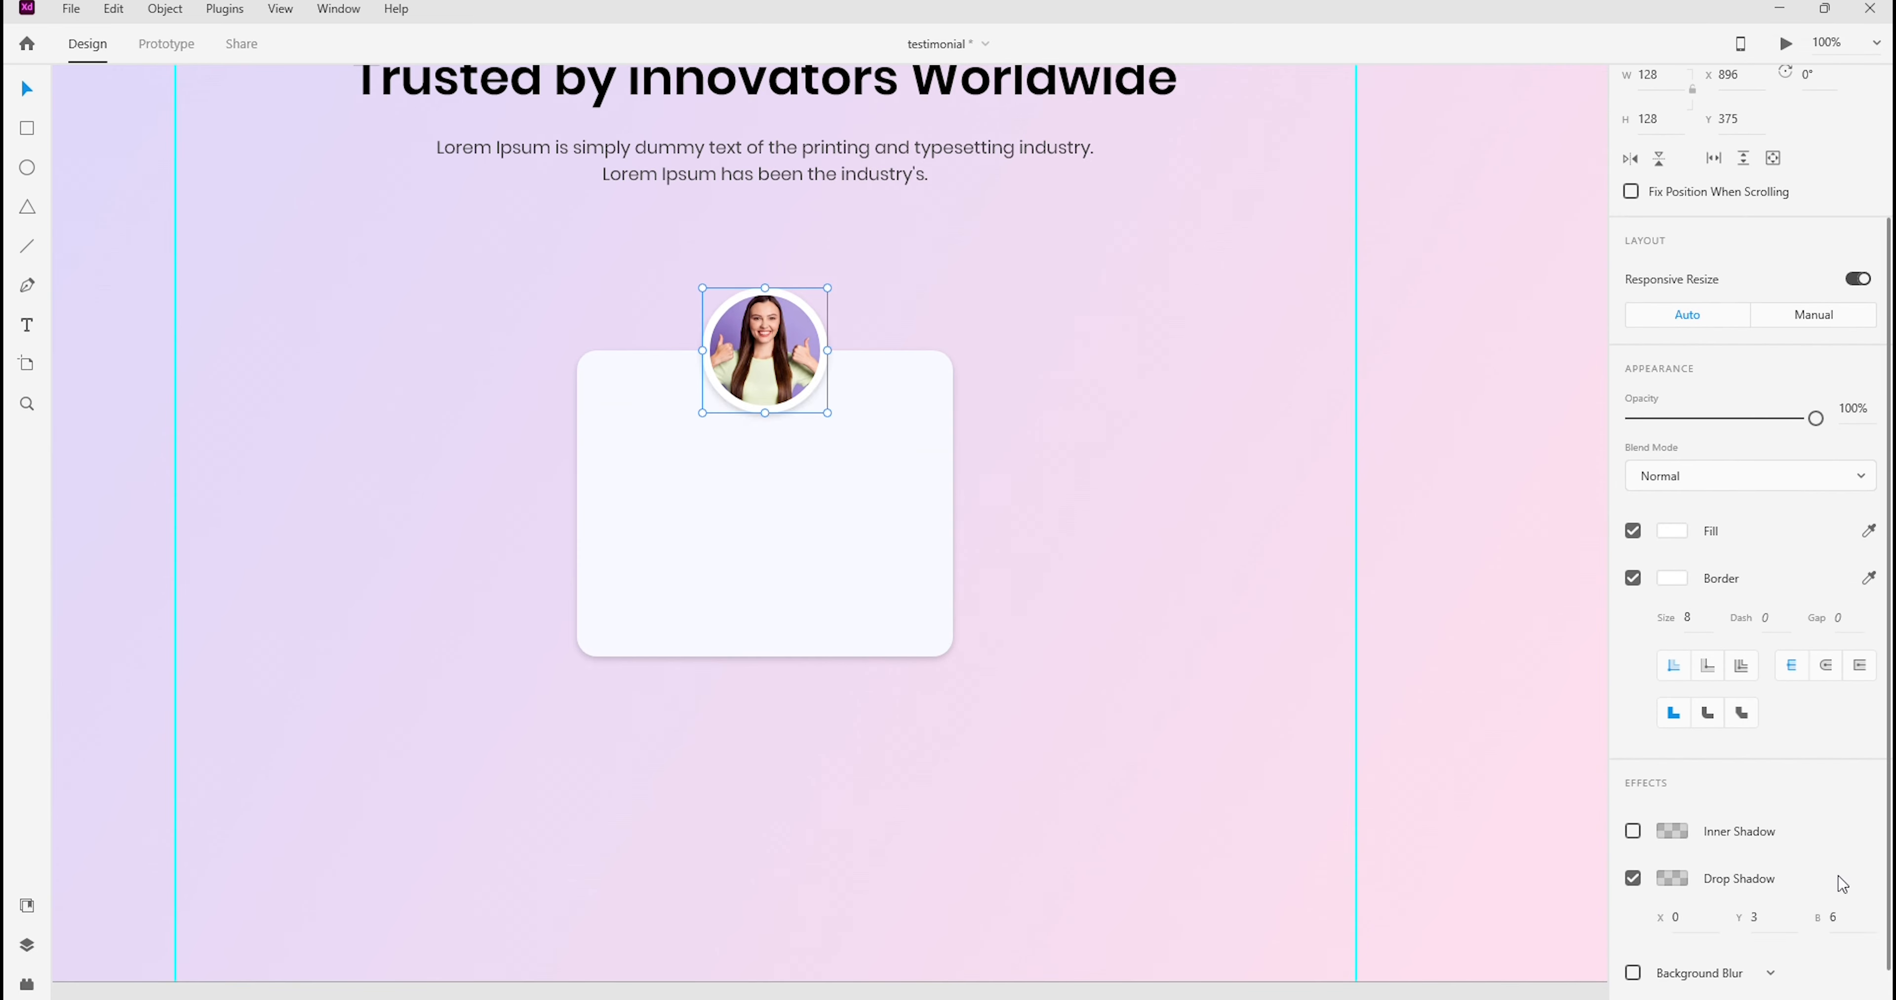
{"action": "left_click", "coordinate": [1672, 880]}
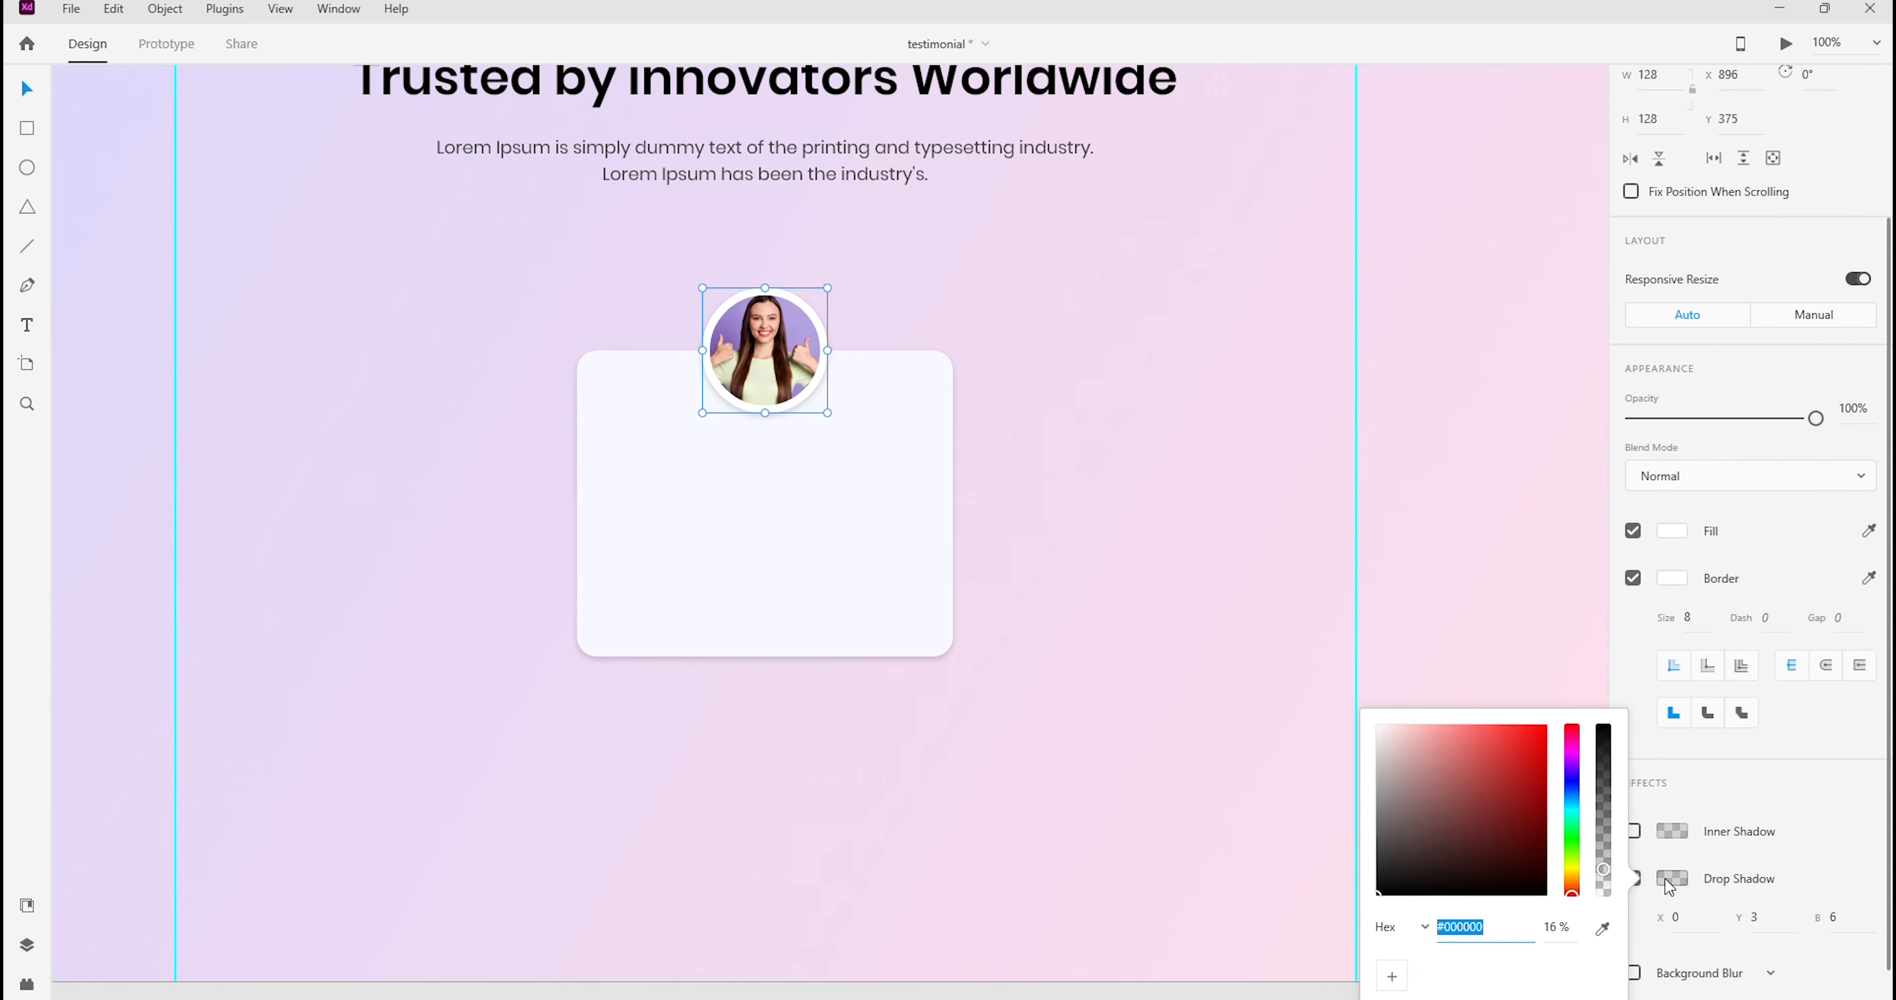
{"action": "left_click_drag", "start_coordinate": [1604, 872], "coordinate": [1604, 880]}
{"action": "left_click", "coordinate": [1030, 238]}
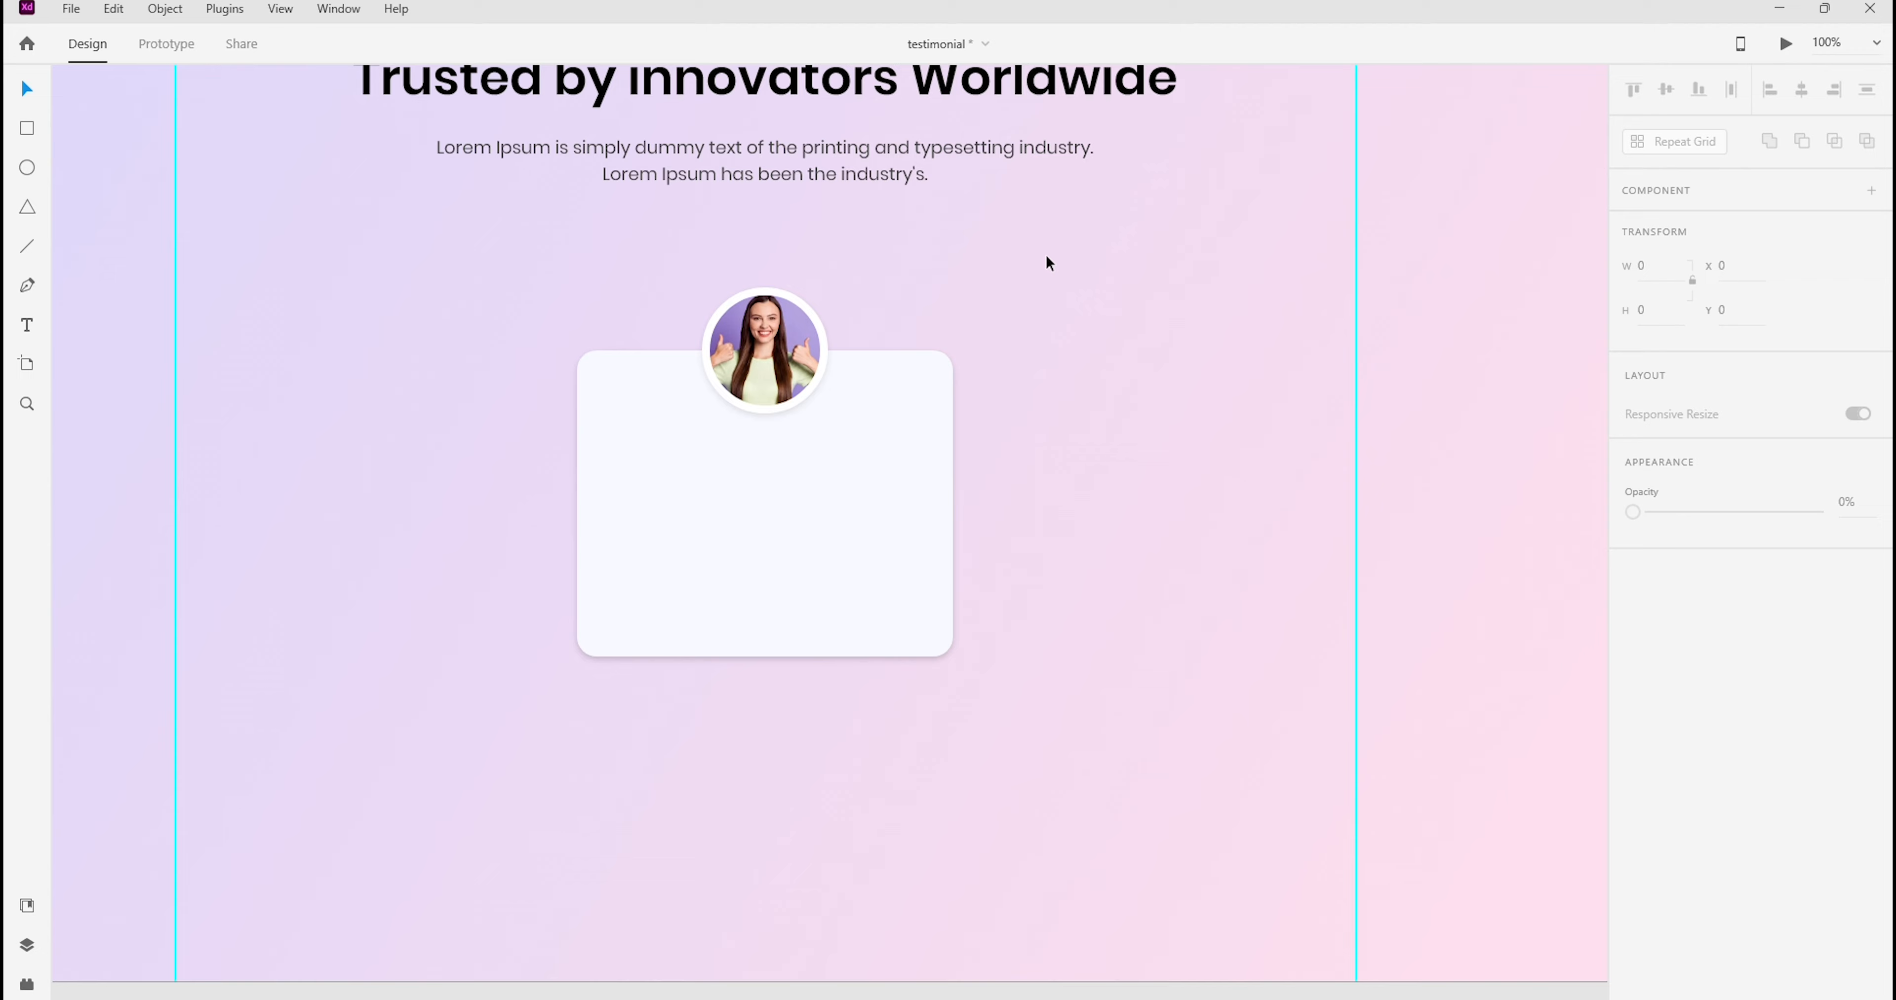
Adjust the photo inside its circular frame so that the woman is centred horizontally
{"action": "left_click", "coordinate": [744, 354]}
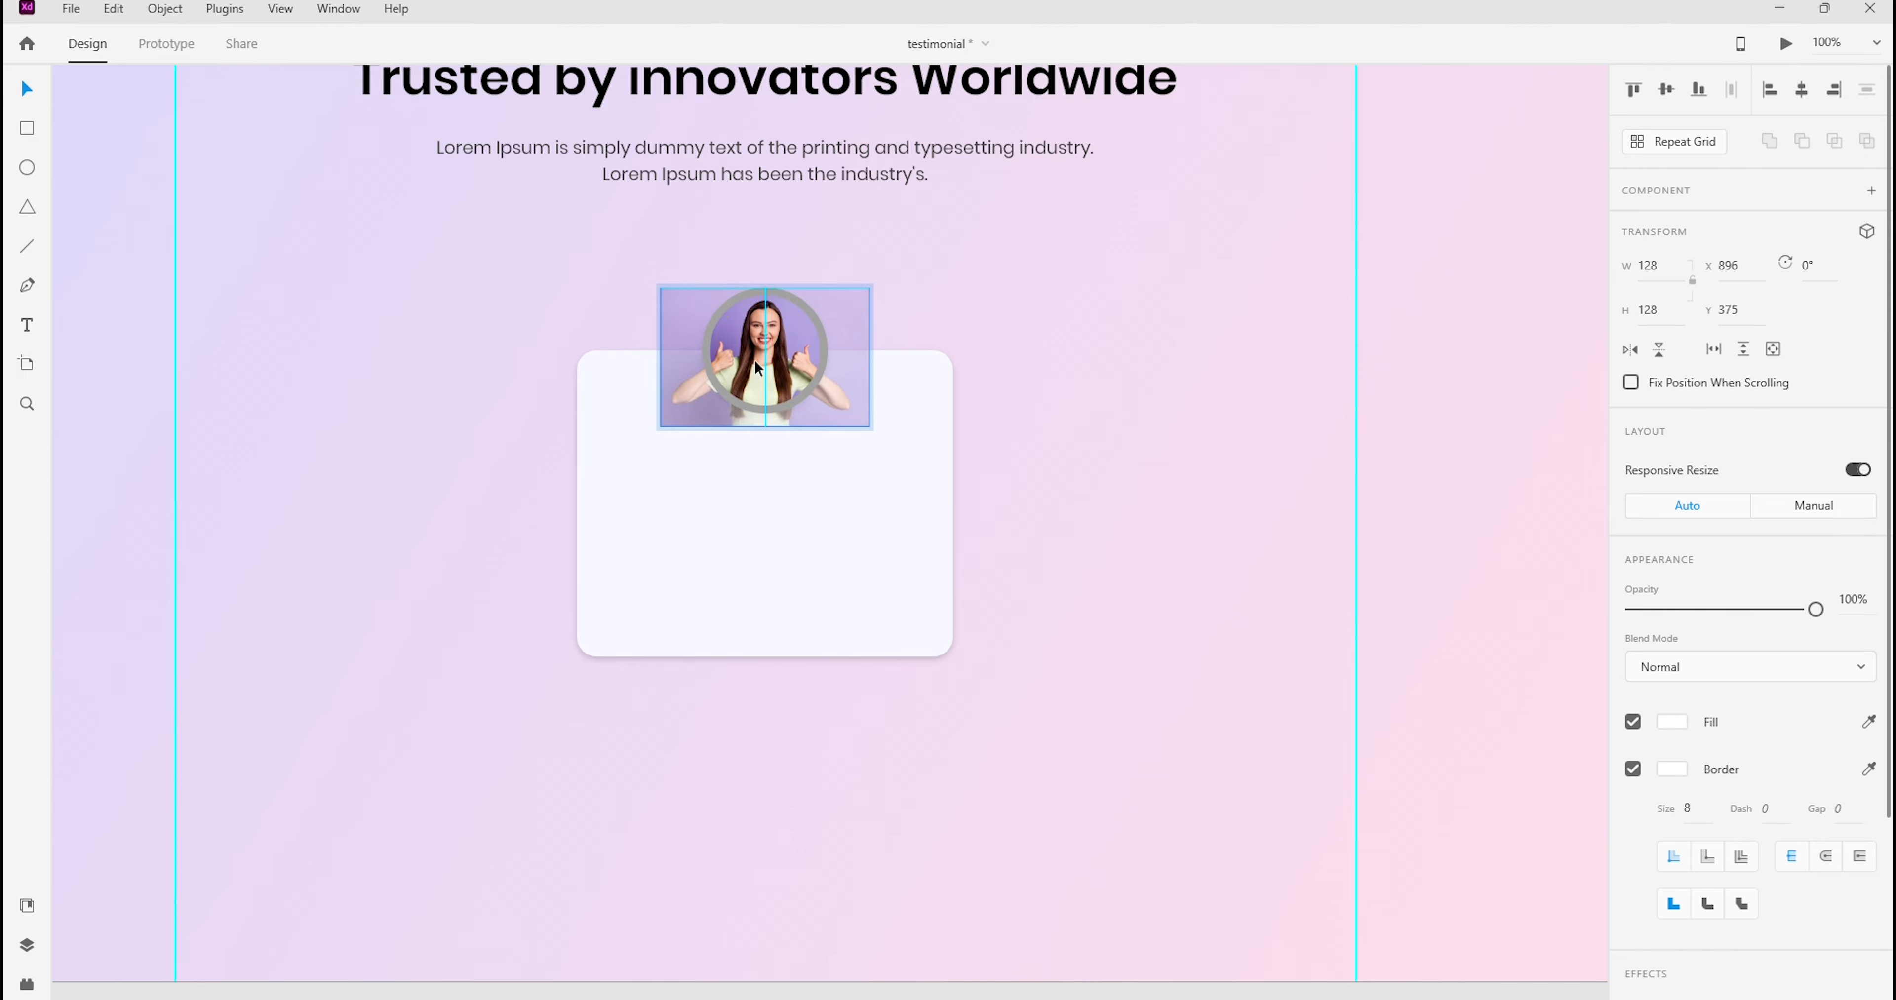
{"action": "left_click", "coordinate": [1165, 308]}
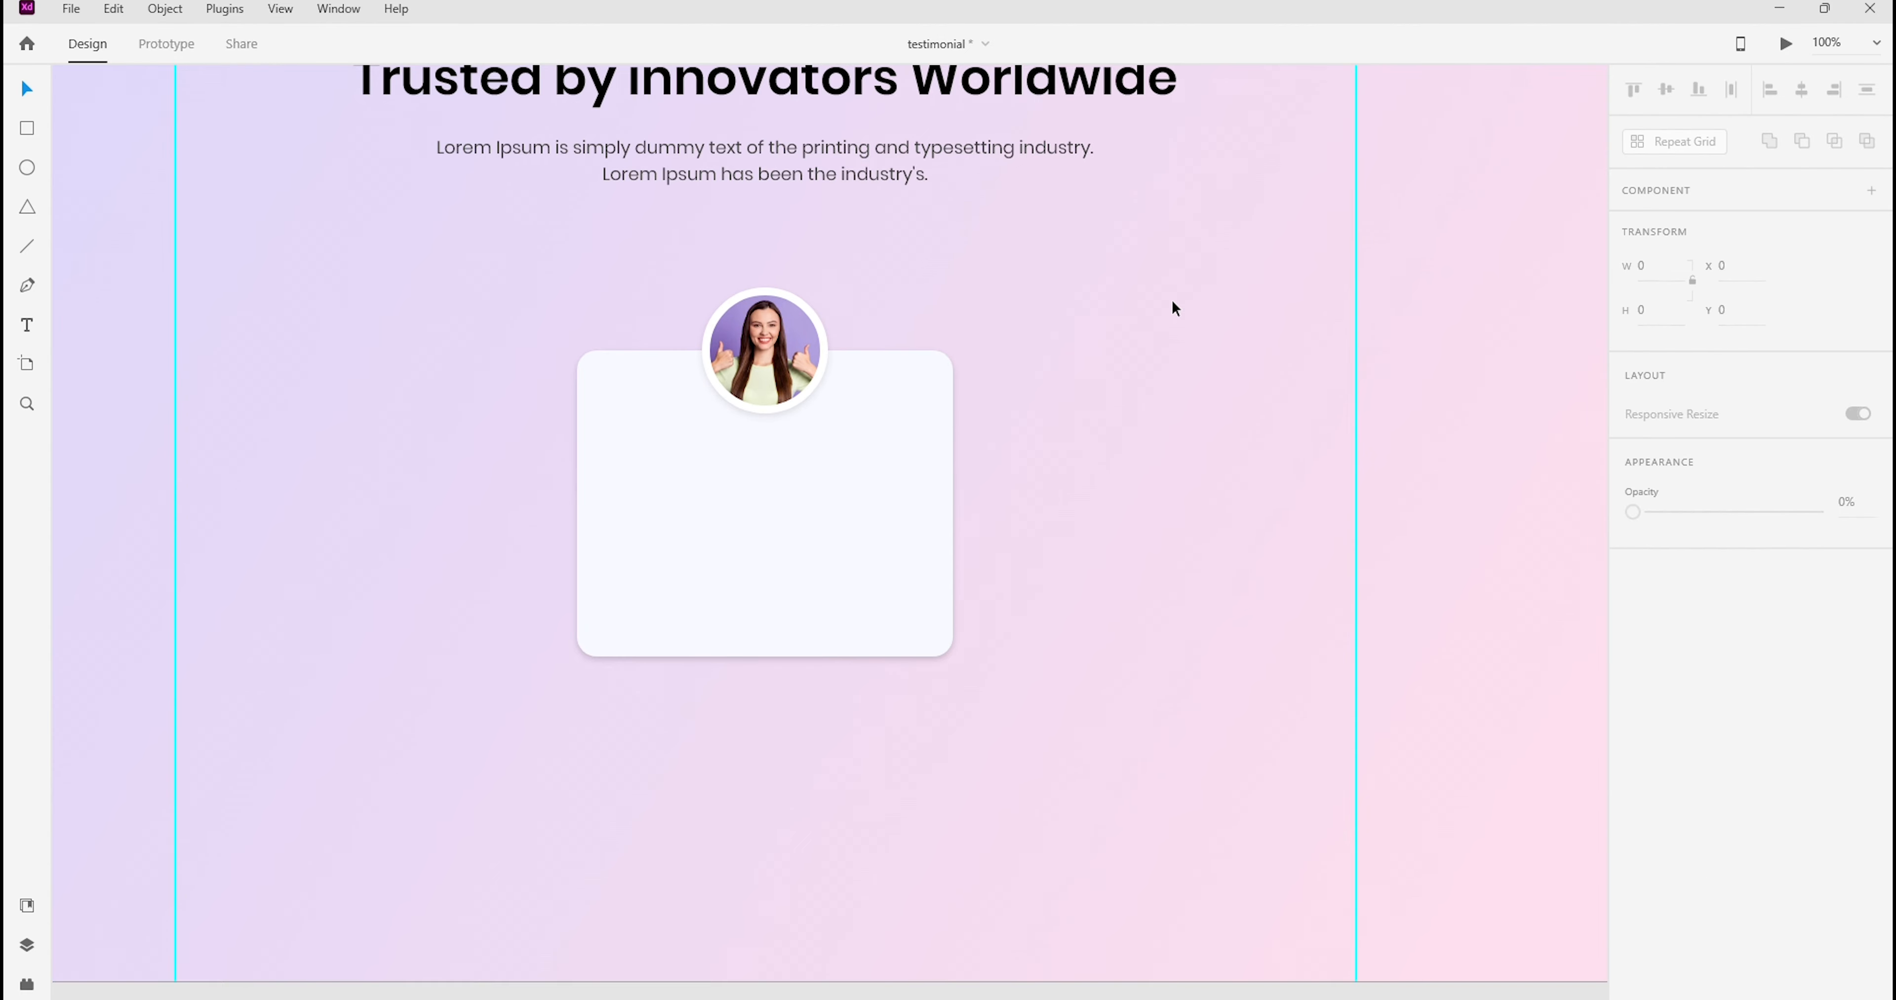
{"action": "left_click", "coordinate": [677, 313]}
{"action": "left_click", "coordinate": [1201, 359]}
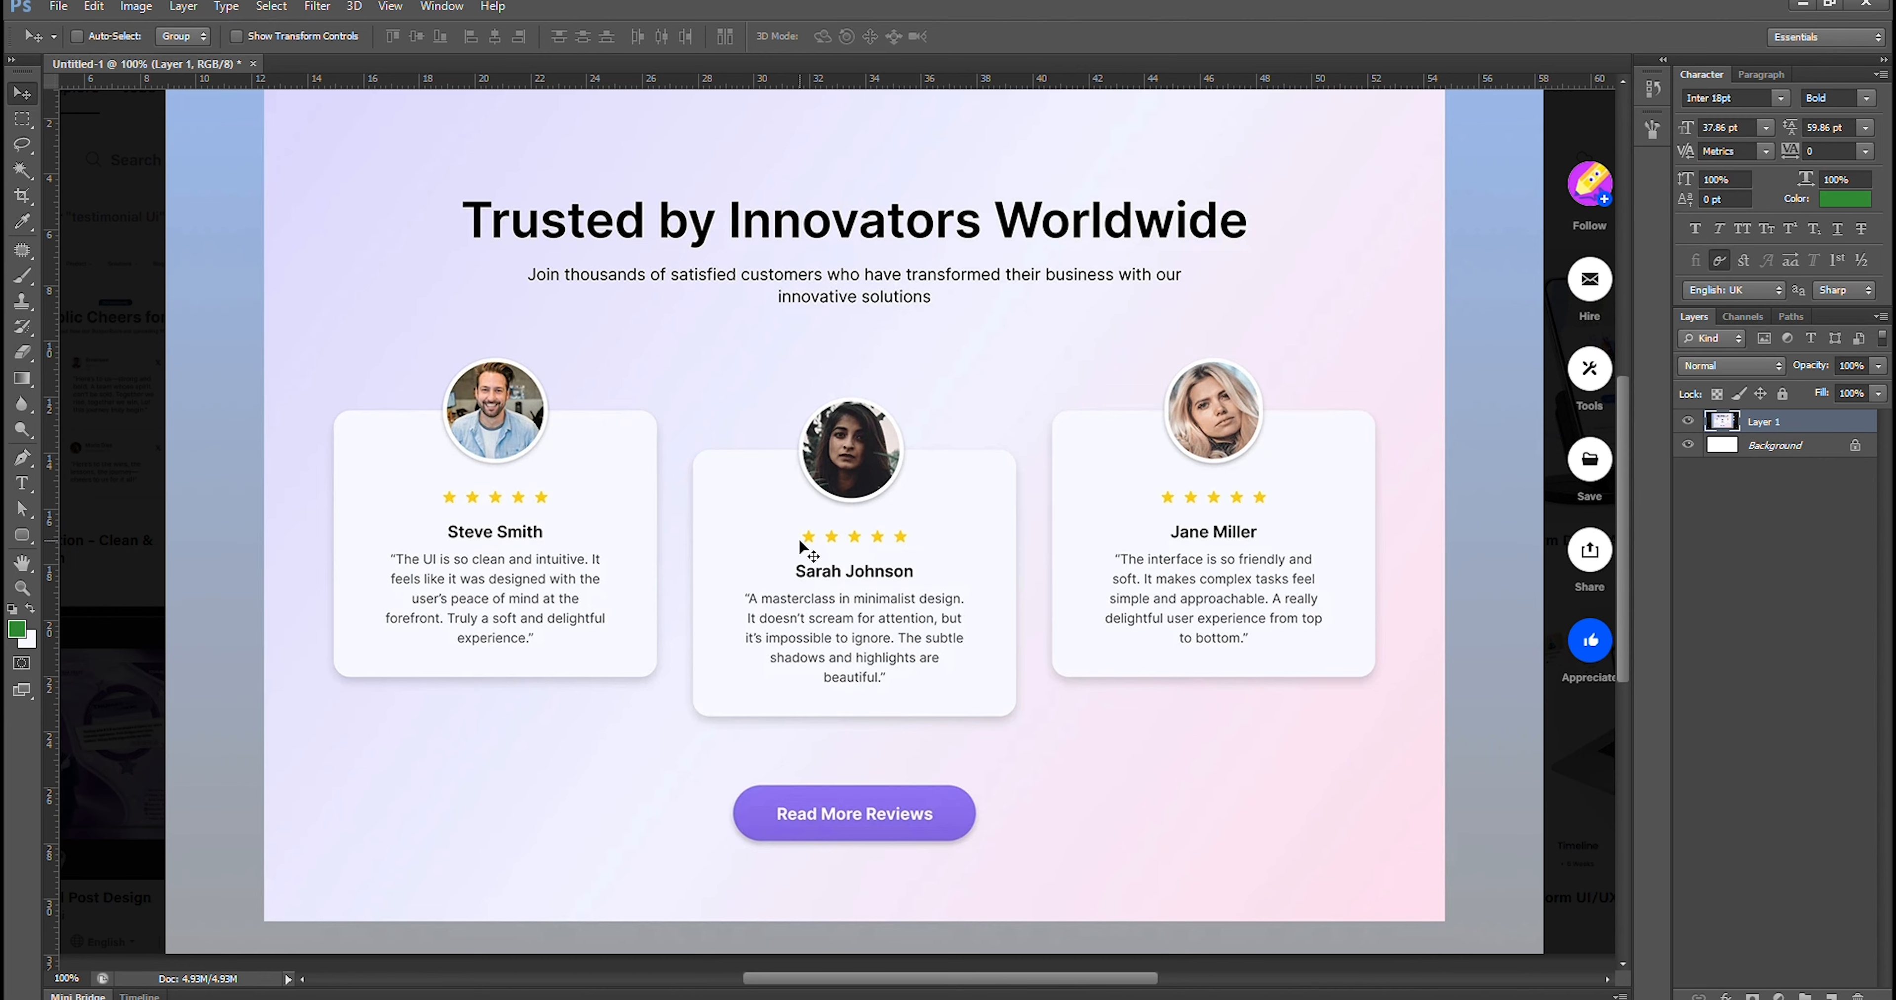
Switch to the browser and open the Bootstrap Icons library from the Bootstrap site
{"action": "mouse_move", "coordinate": [1081, 999]}
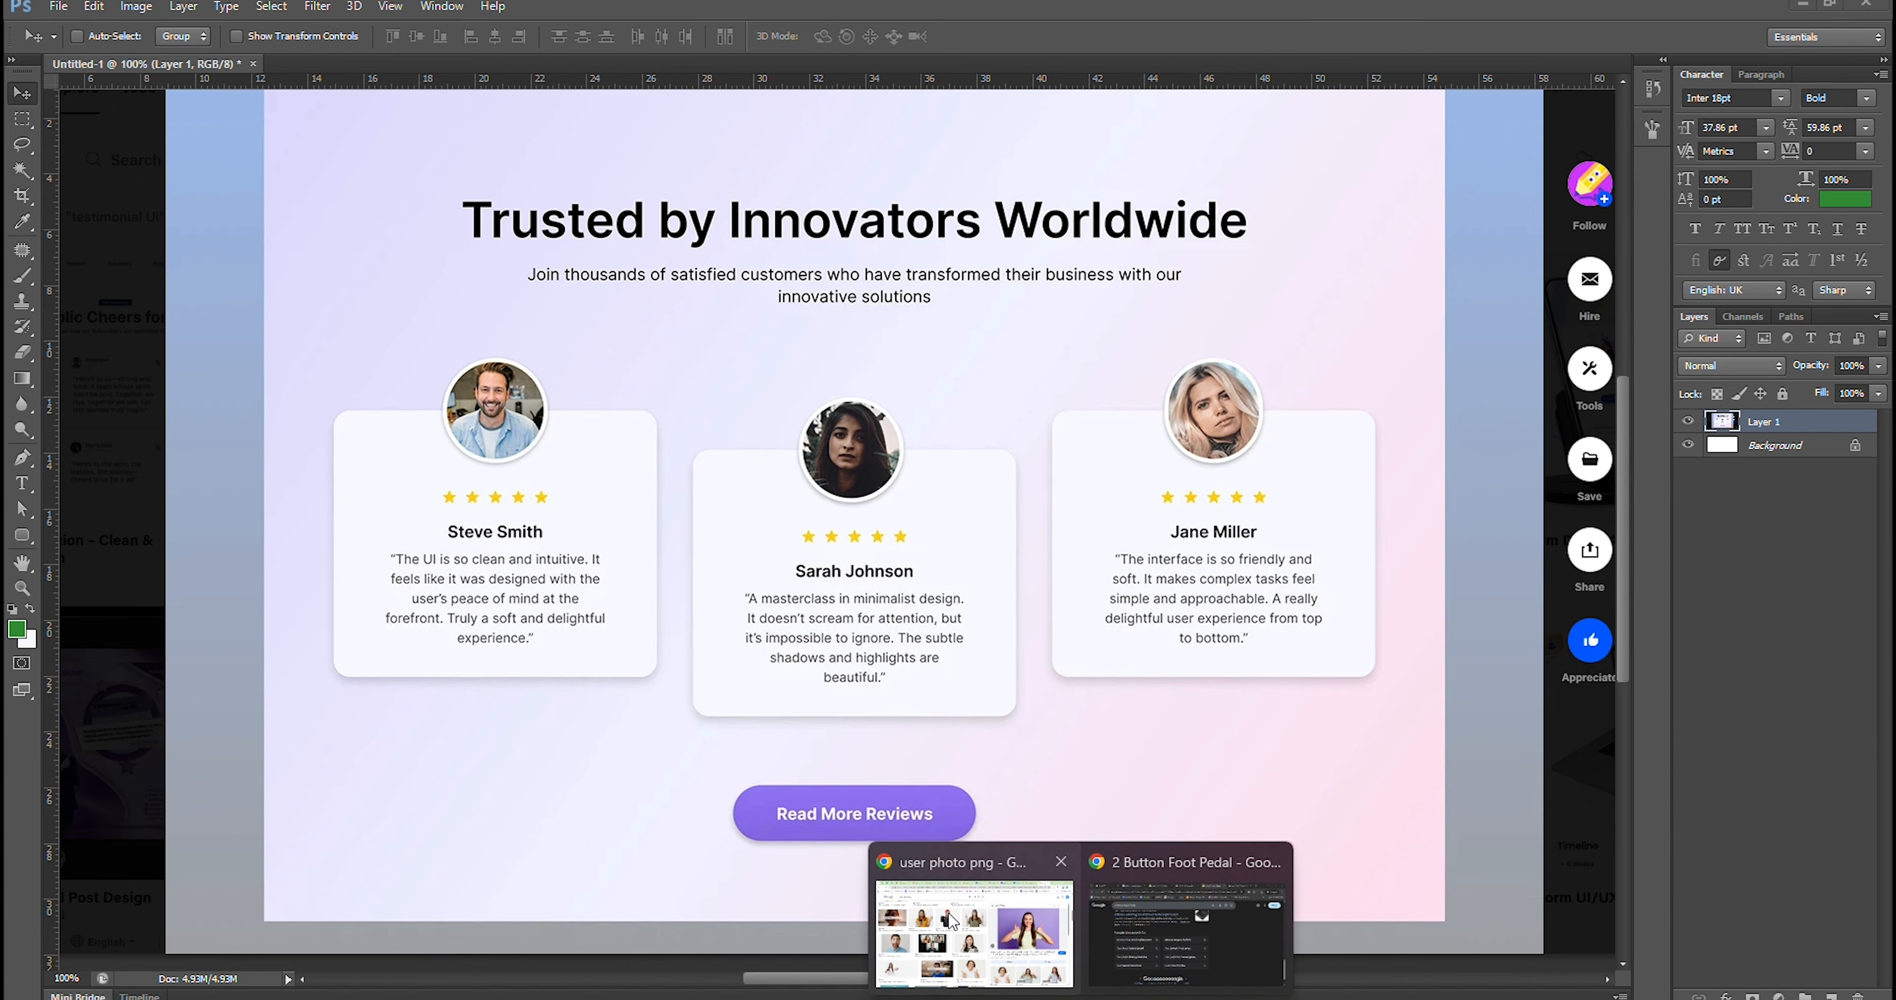
{"action": "left_click", "coordinate": [957, 930]}
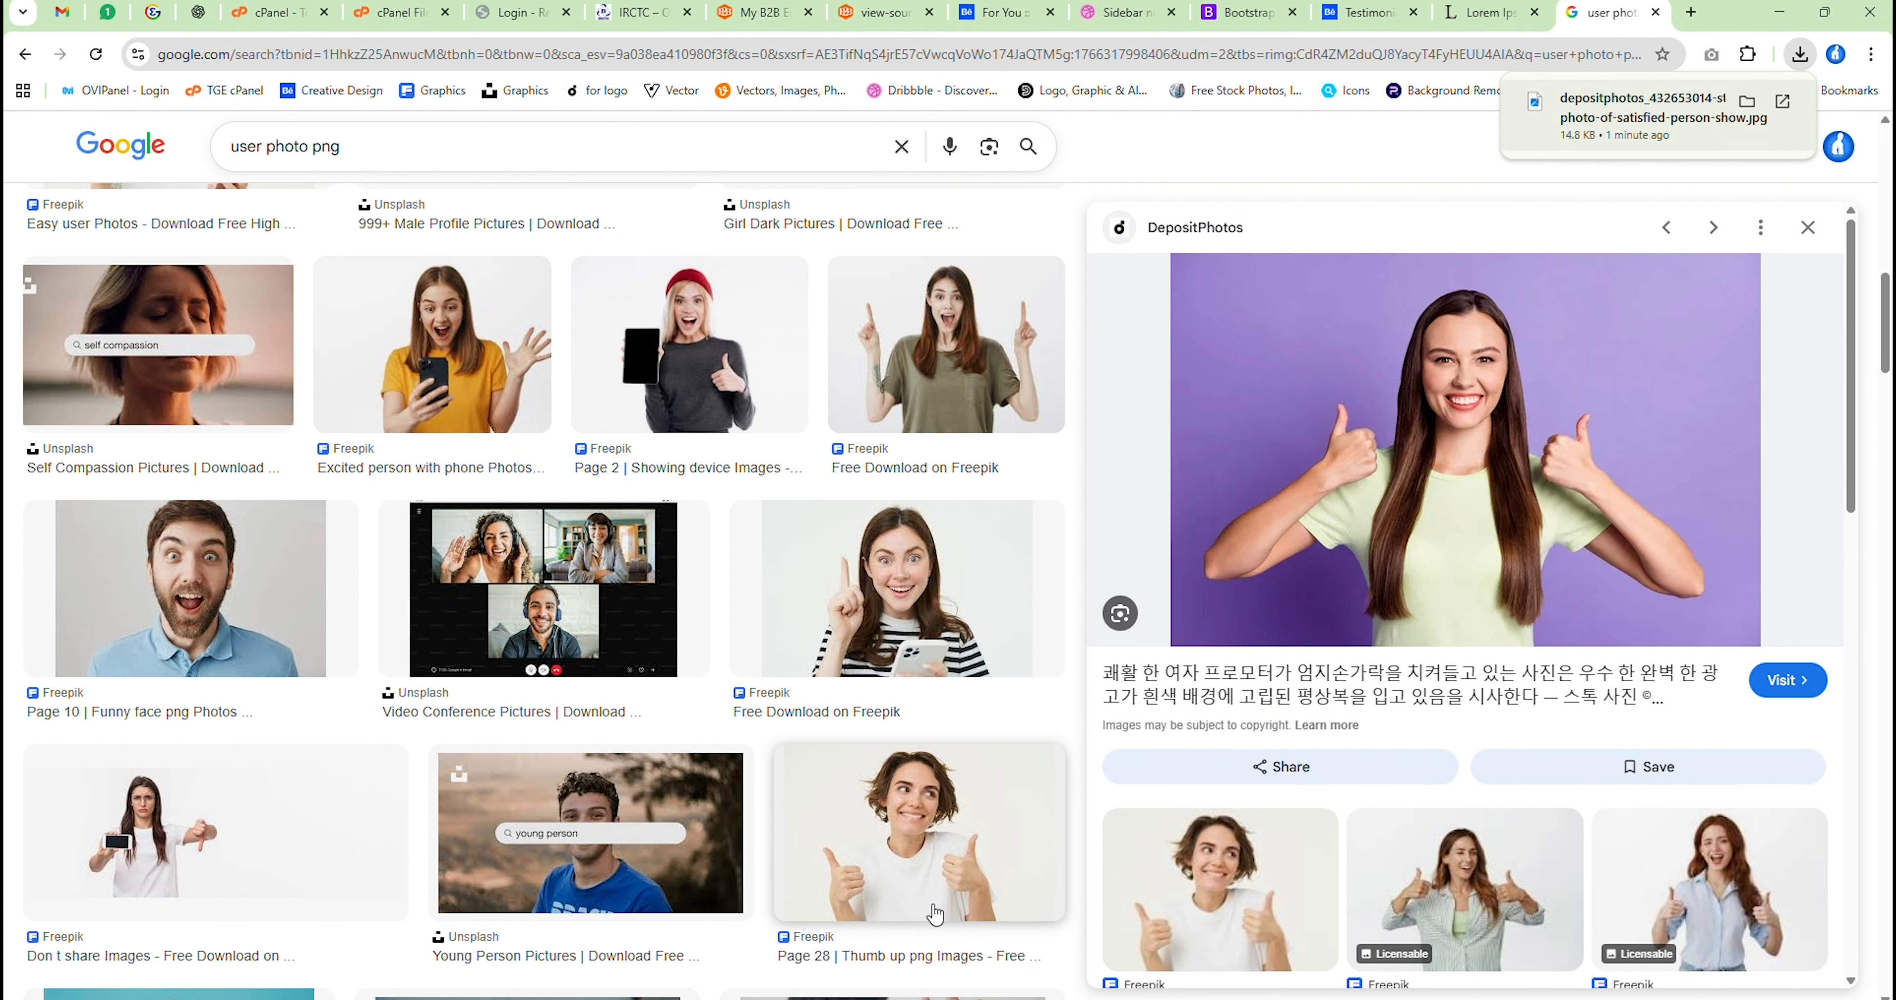
{"action": "left_click", "coordinate": [1242, 12]}
{"action": "left_click", "coordinate": [336, 143]}
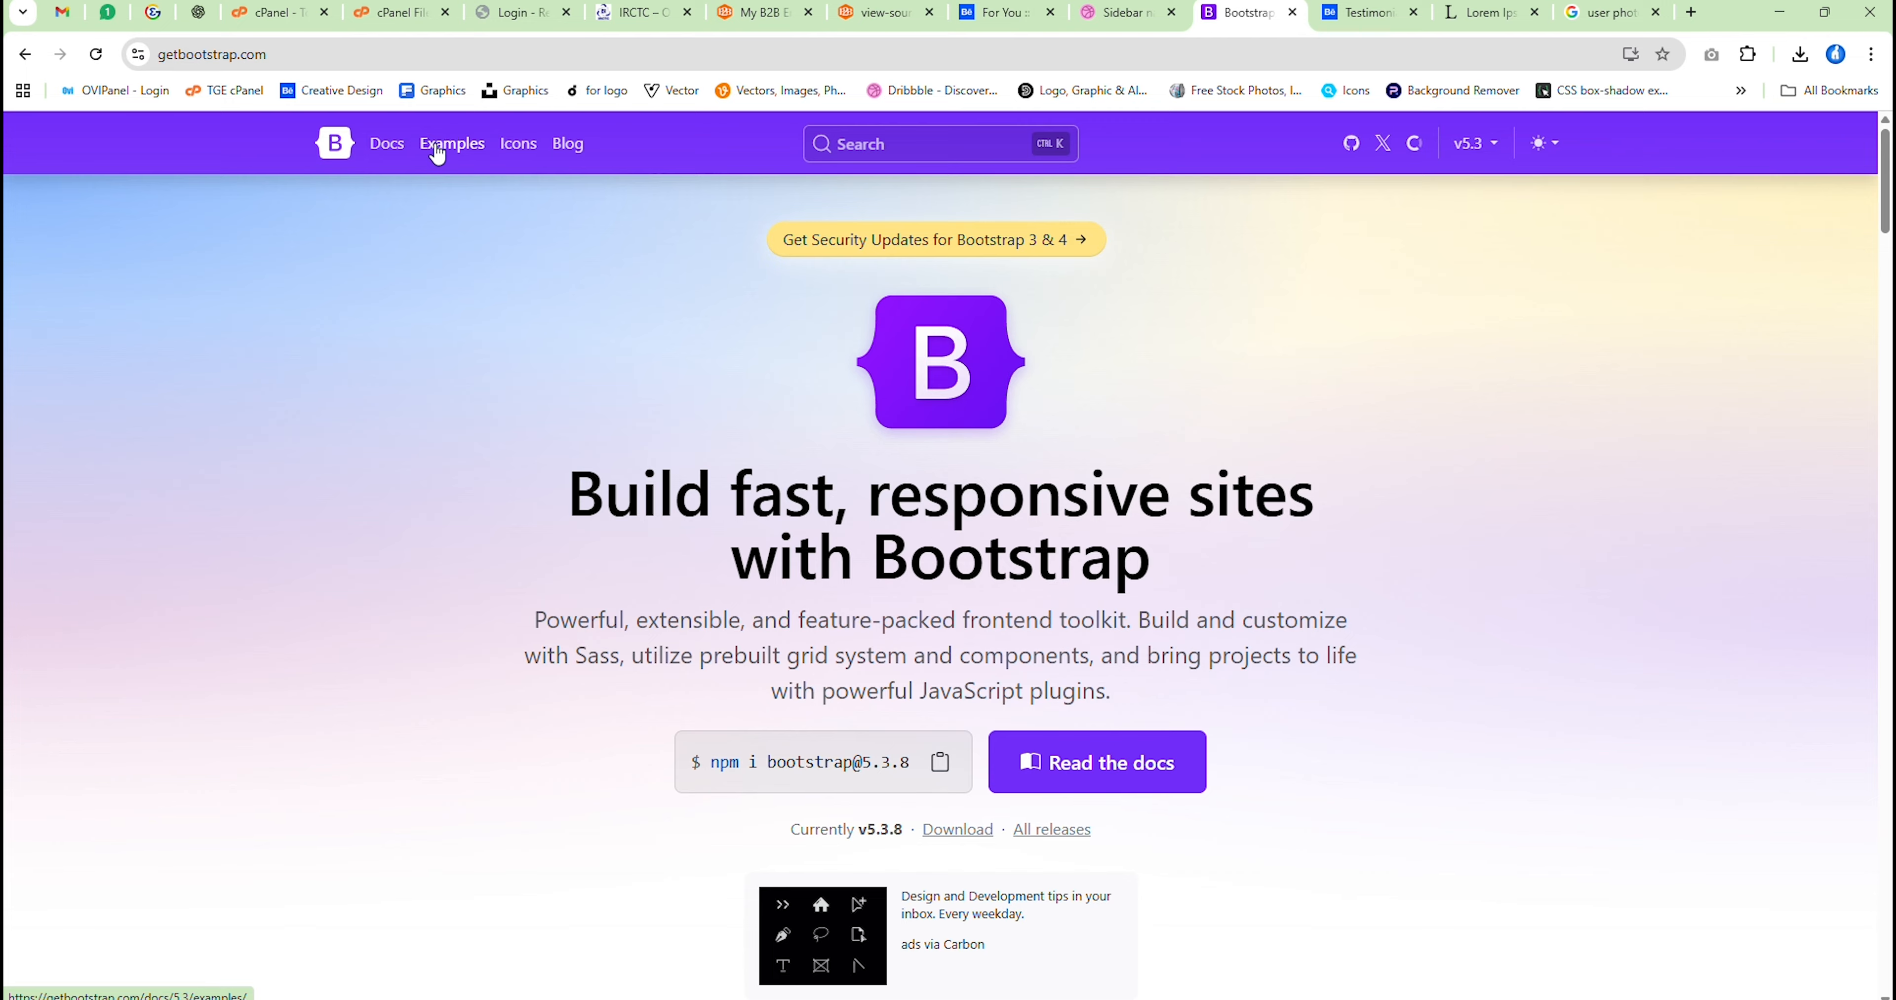
{"action": "left_click", "coordinate": [518, 144]}
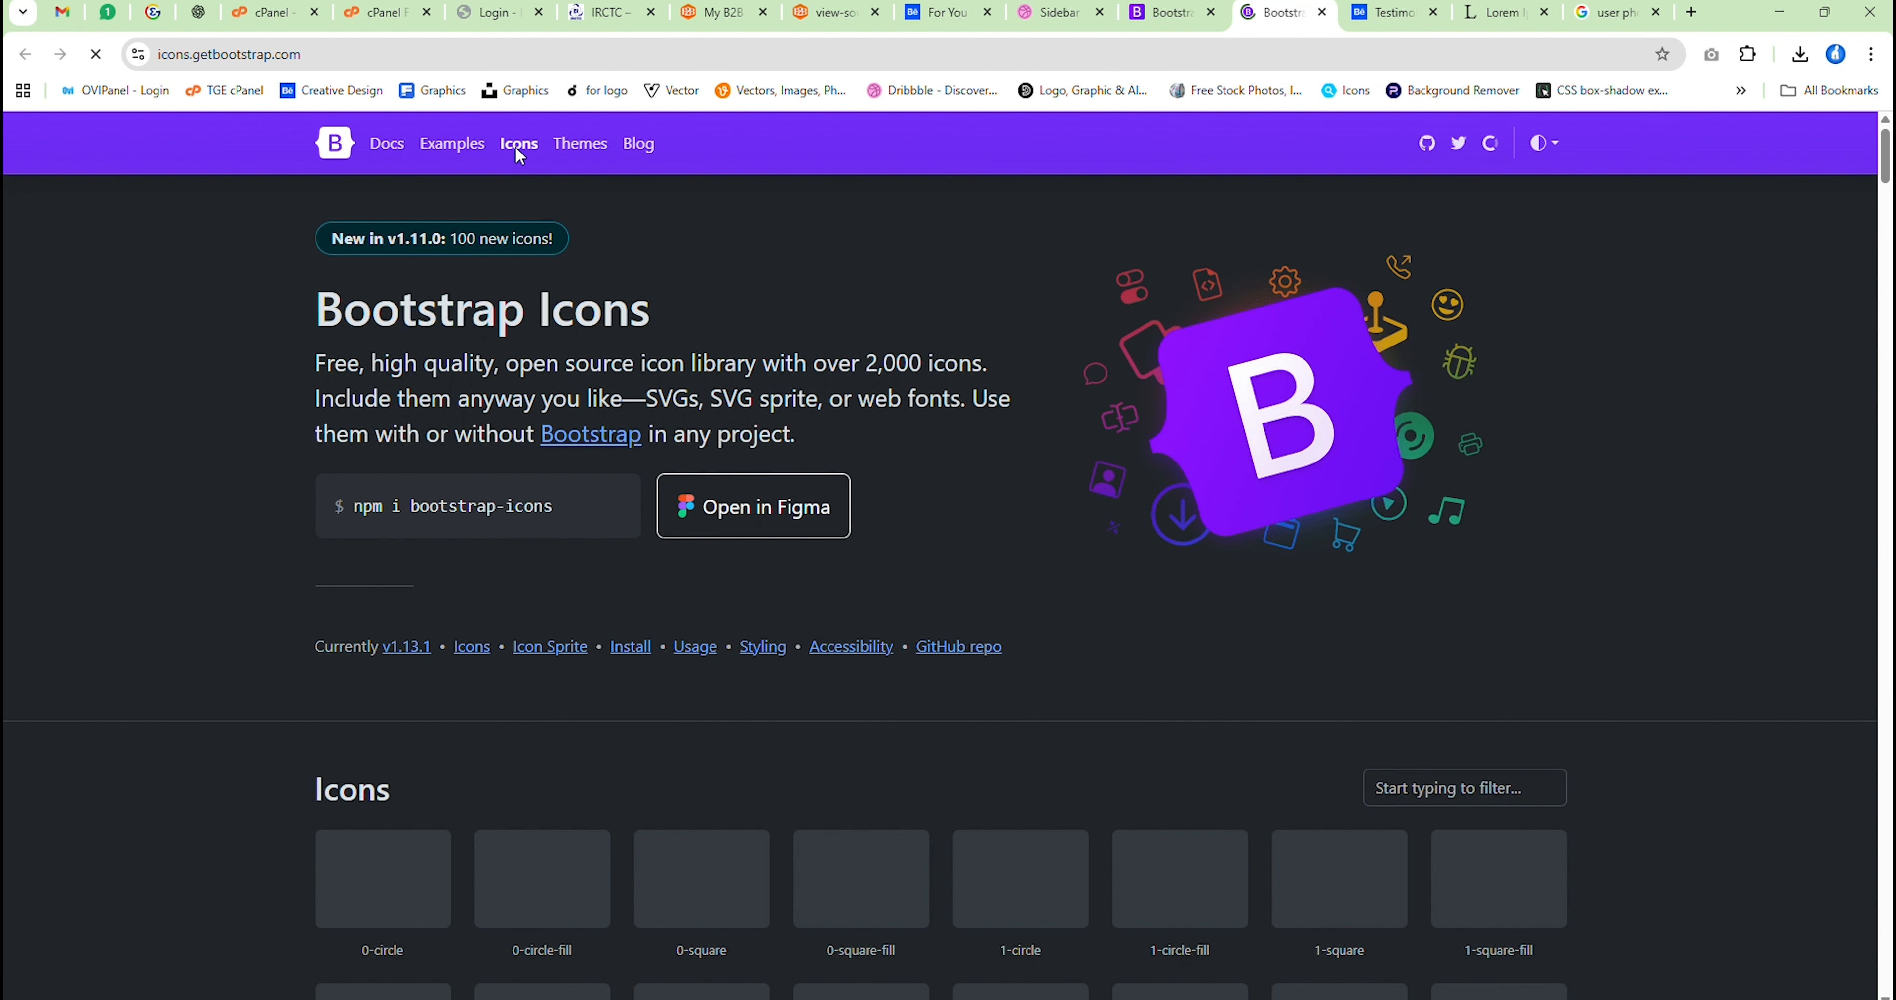
{"action": "scroll", "coordinate": [991, 557], "scroll_direction": "down", "scroll_amount": 1}
{"action": "scroll", "coordinate": [993, 561], "scroll_direction": "down", "scroll_amount": 3}
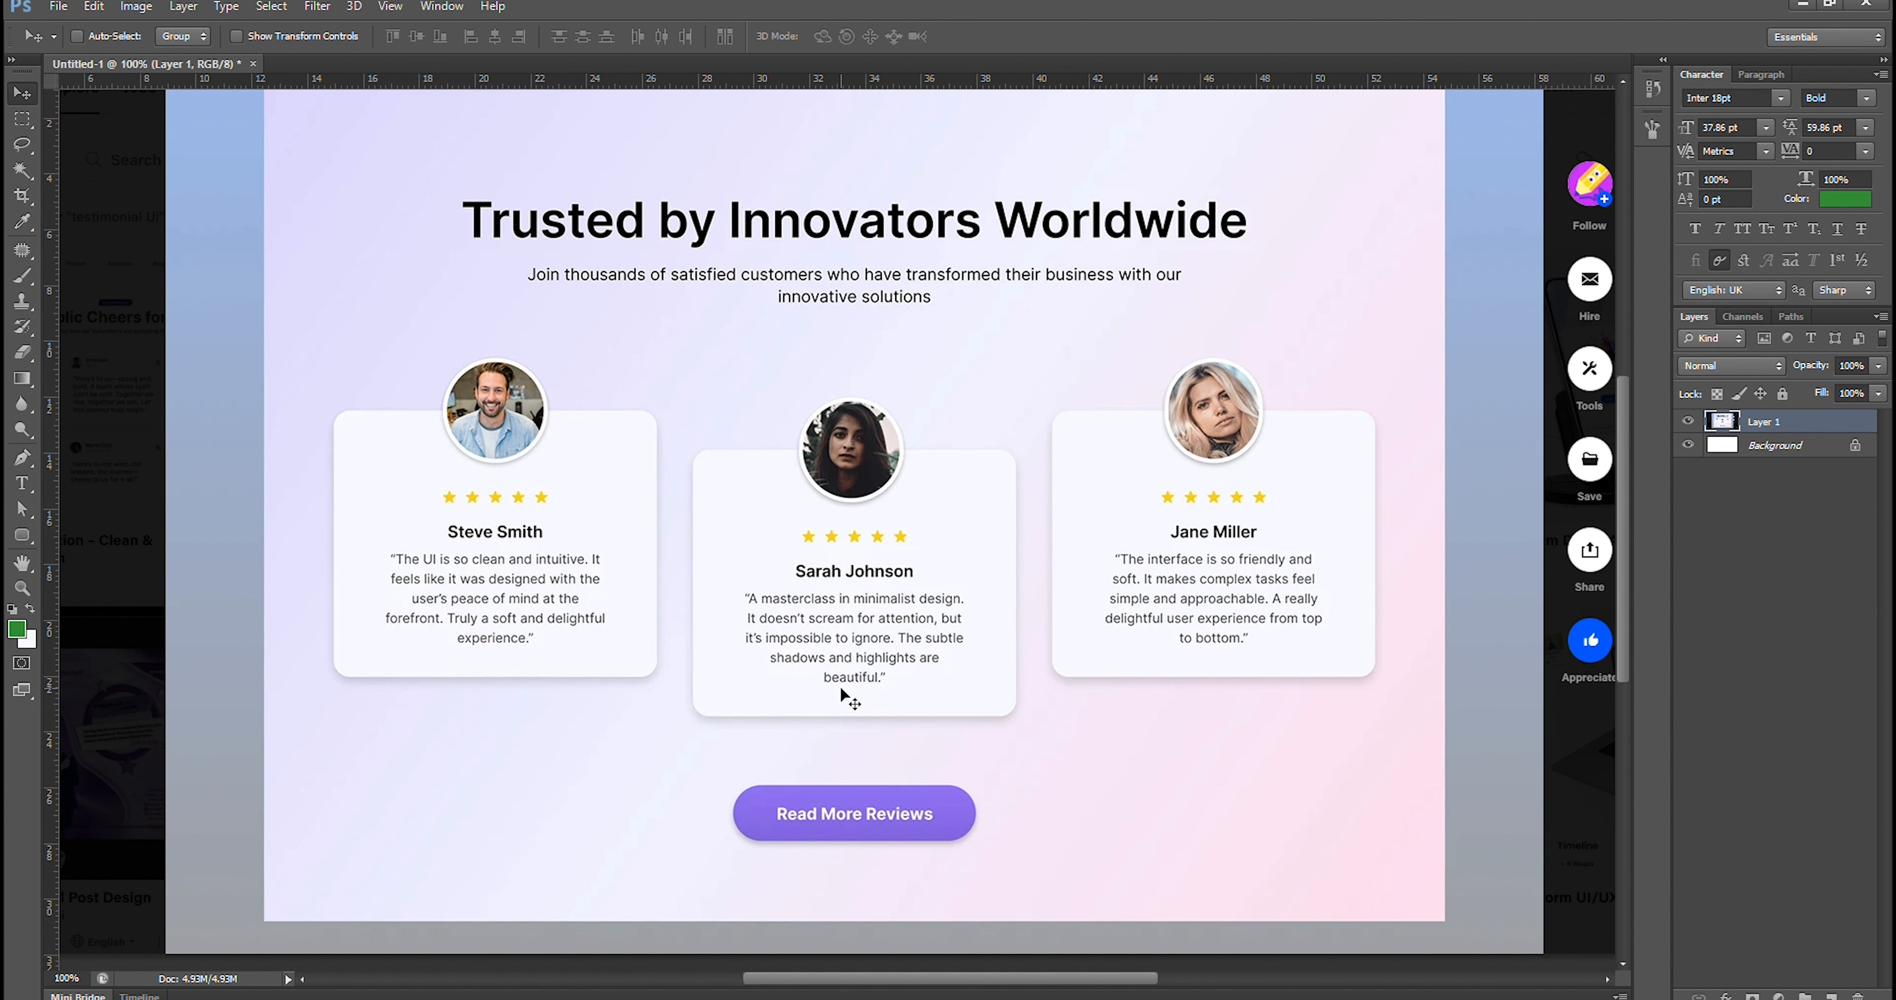
Filter the Bootstrap Icons library by "star"
{"action": "mouse_move", "coordinate": [1080, 990]}
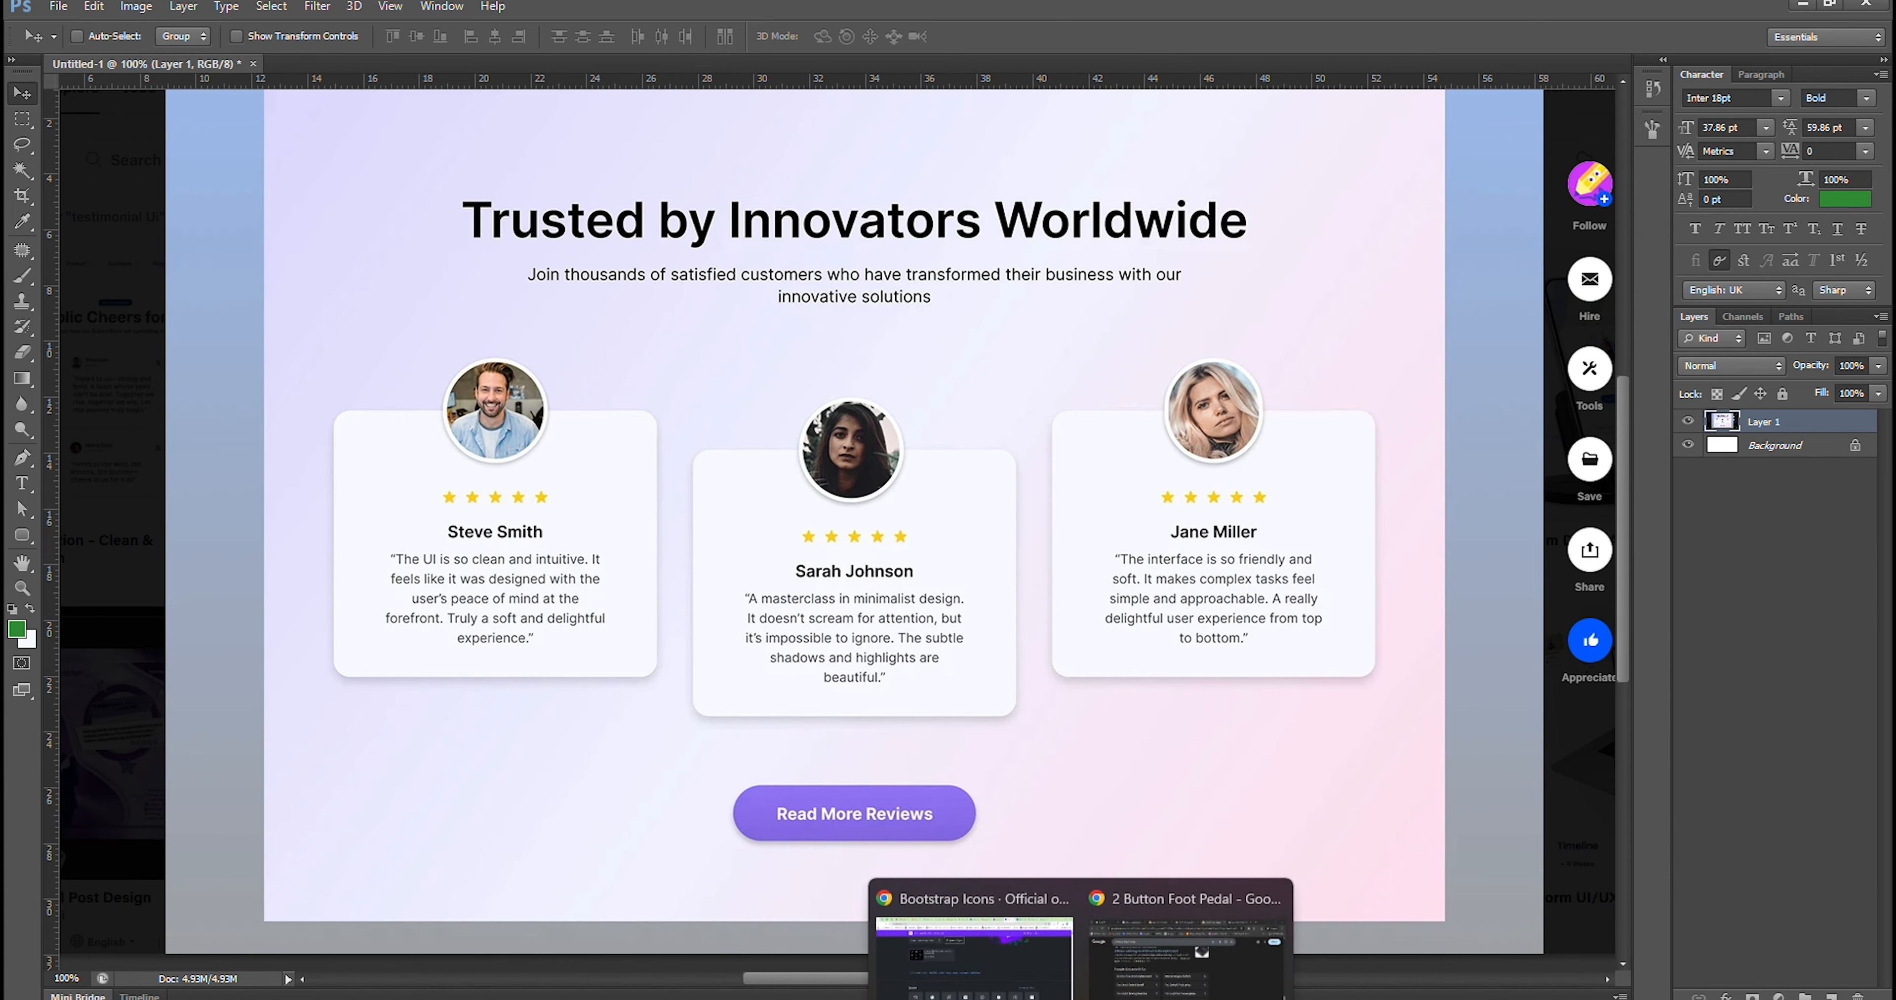
{"action": "left_click", "coordinate": [972, 919]}
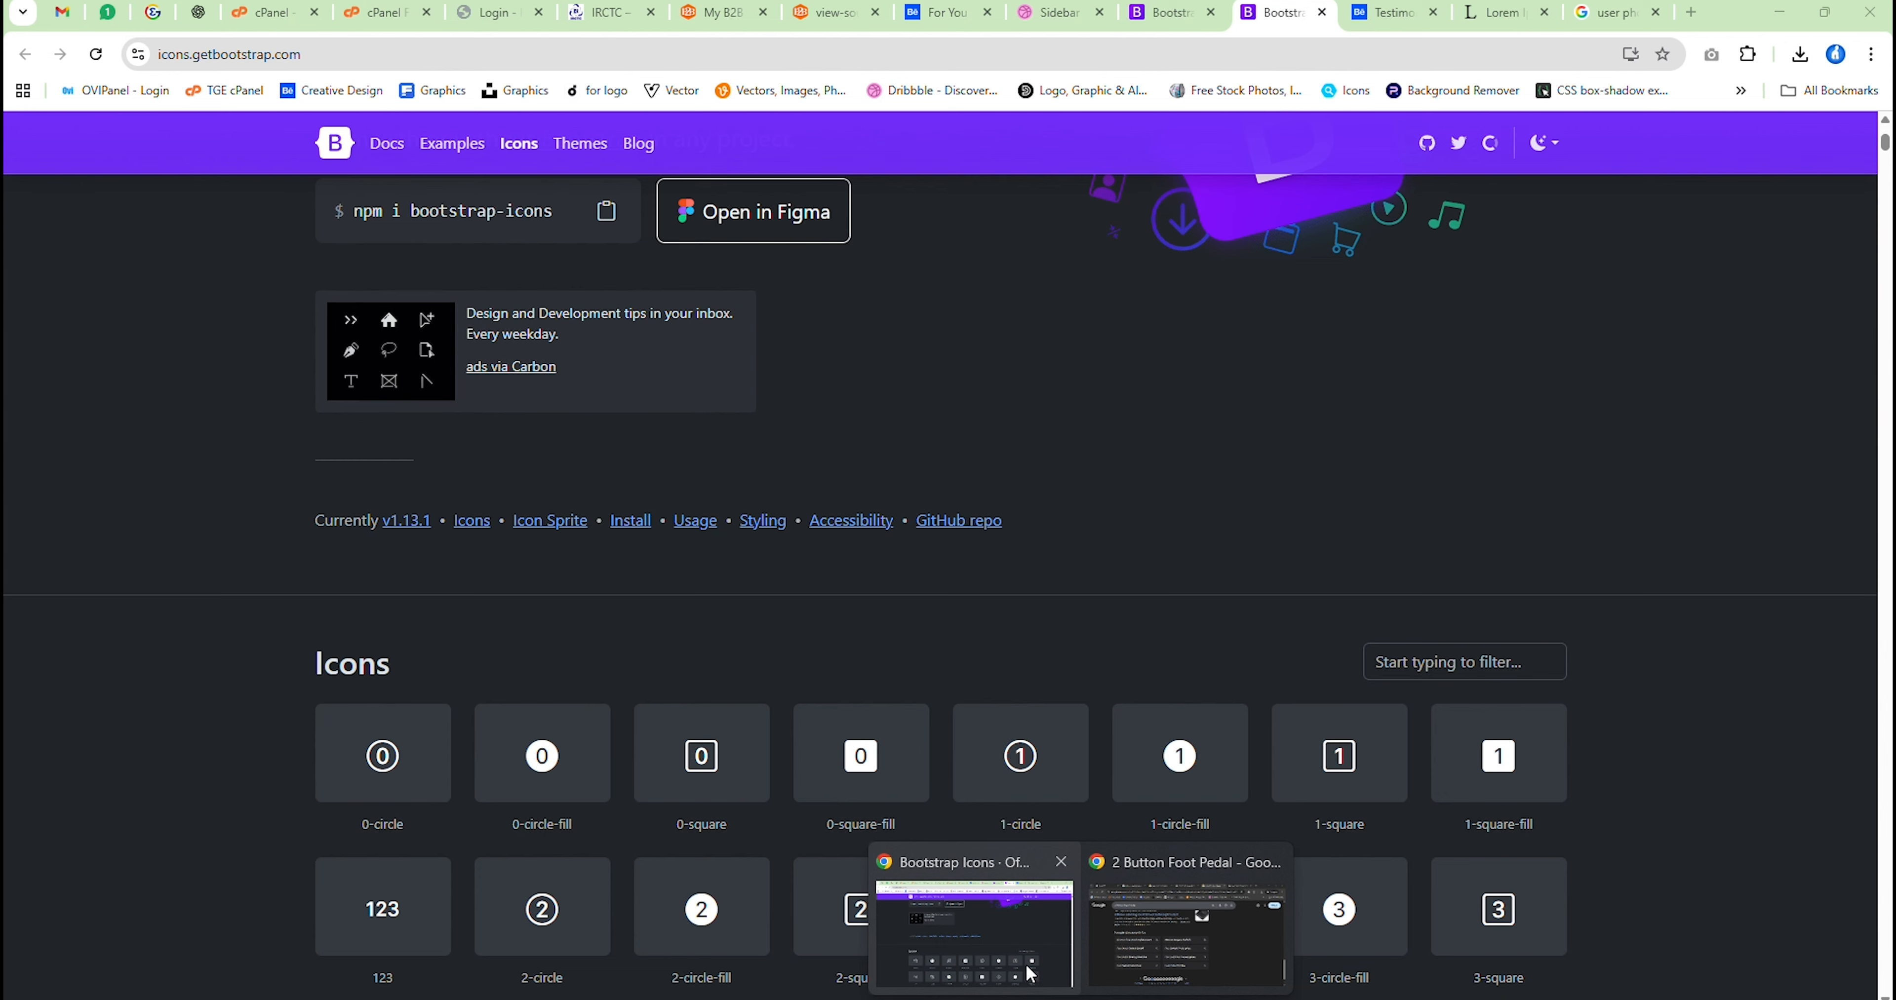
{"action": "left_click", "coordinate": [1420, 655]}
{"action": "type", "text": "star"}
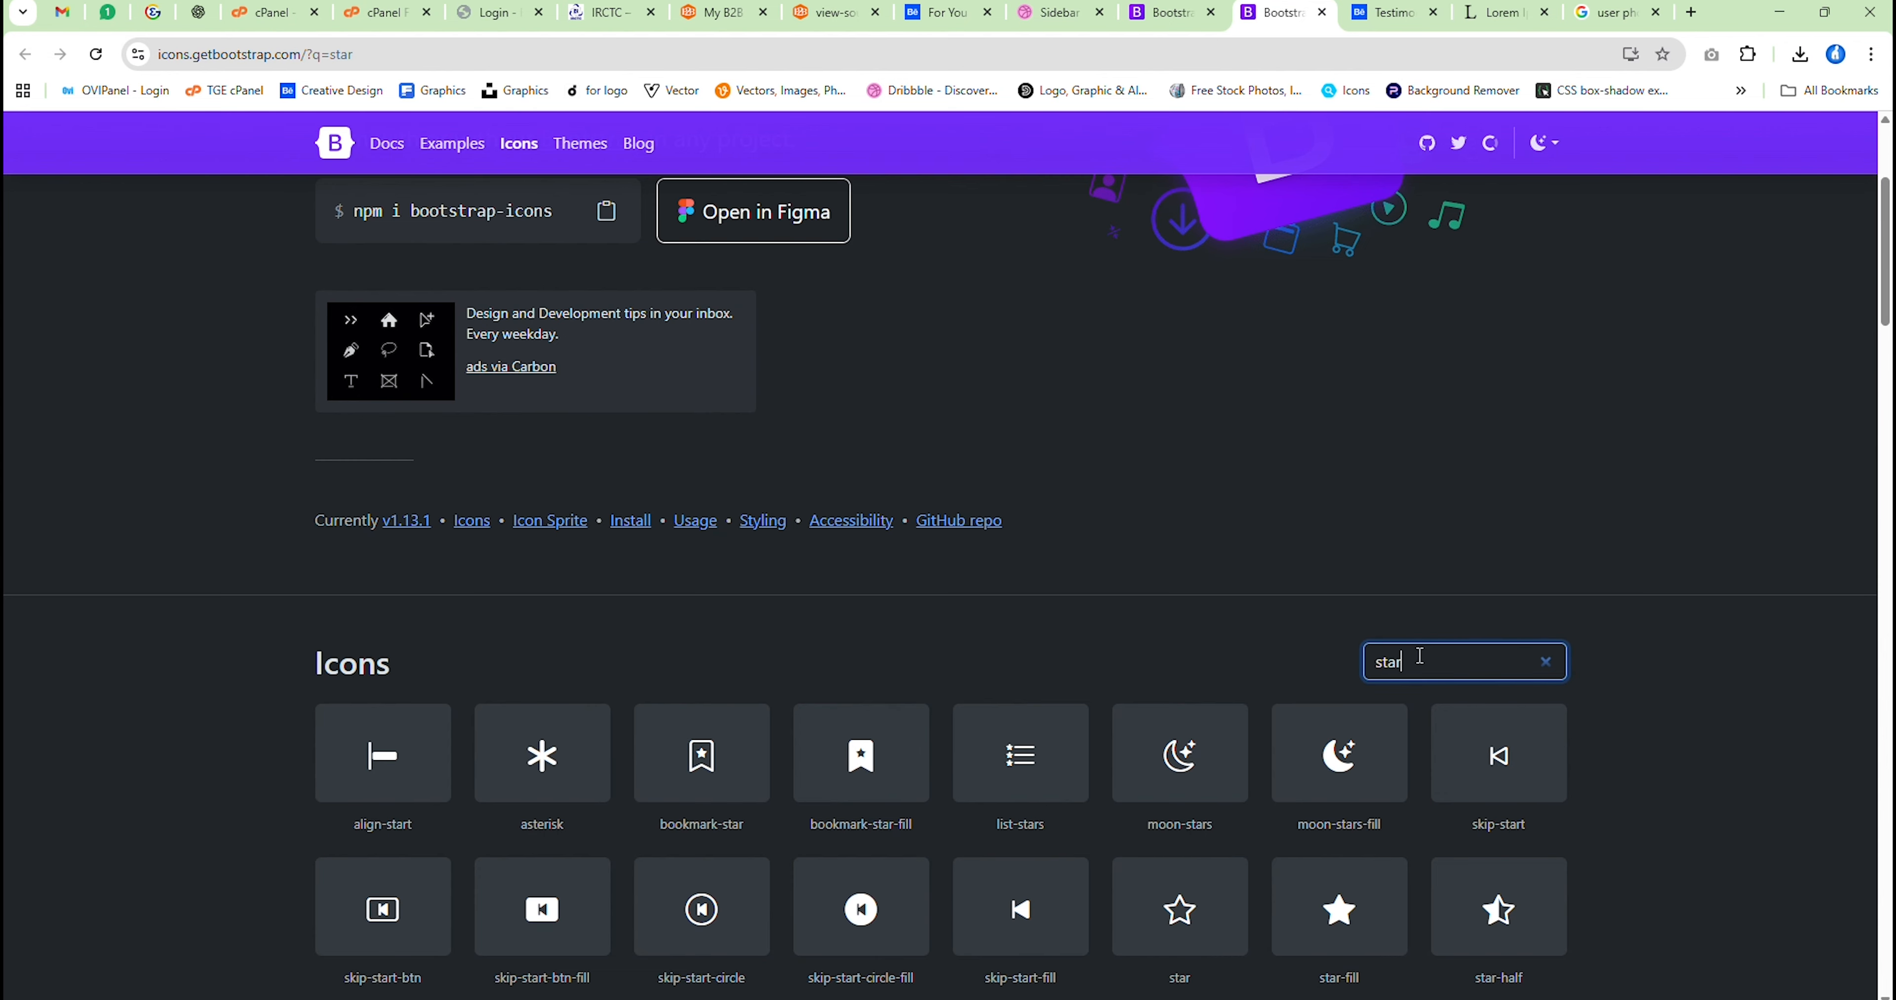
{"action": "scroll", "coordinate": [974, 633], "scroll_direction": "down", "scroll_amount": 2}
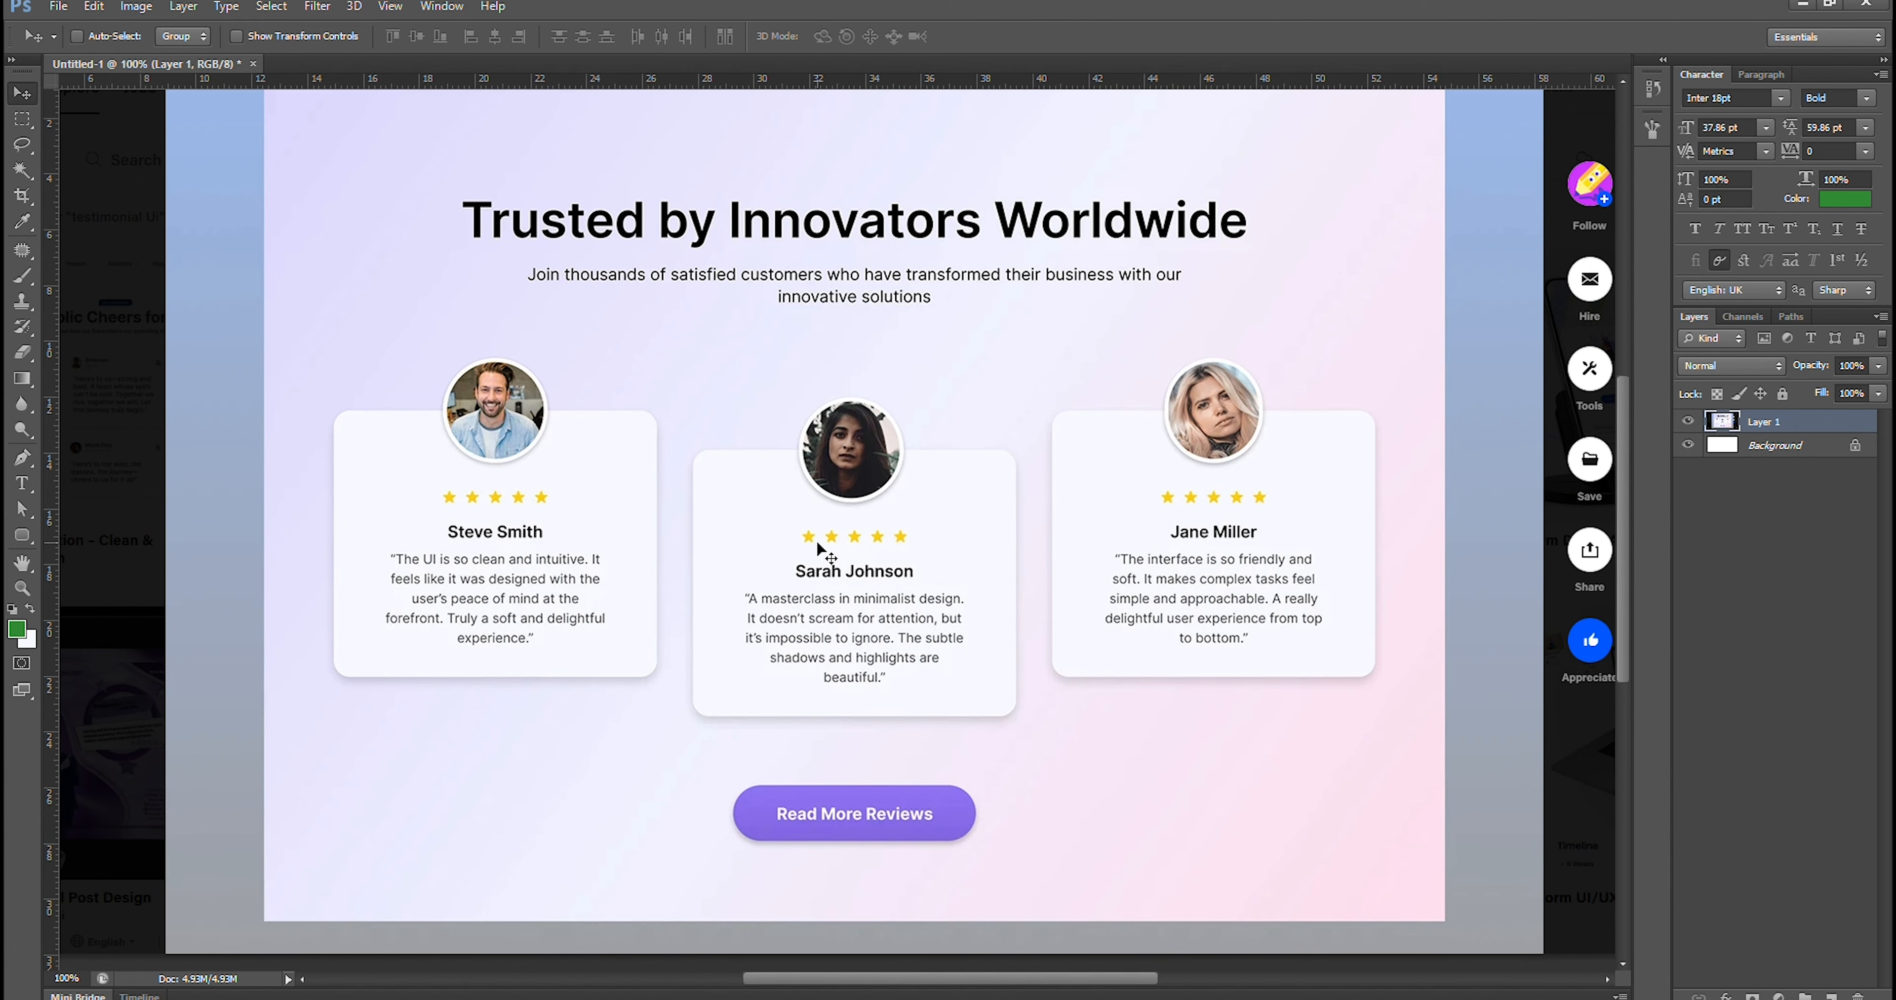
Download the star-fill icon as SVG and place it on the Adobe XD card, below and slightly left of the photo
{"action": "mouse_move", "coordinate": [1080, 998]}
{"action": "left_click", "coordinate": [999, 939]}
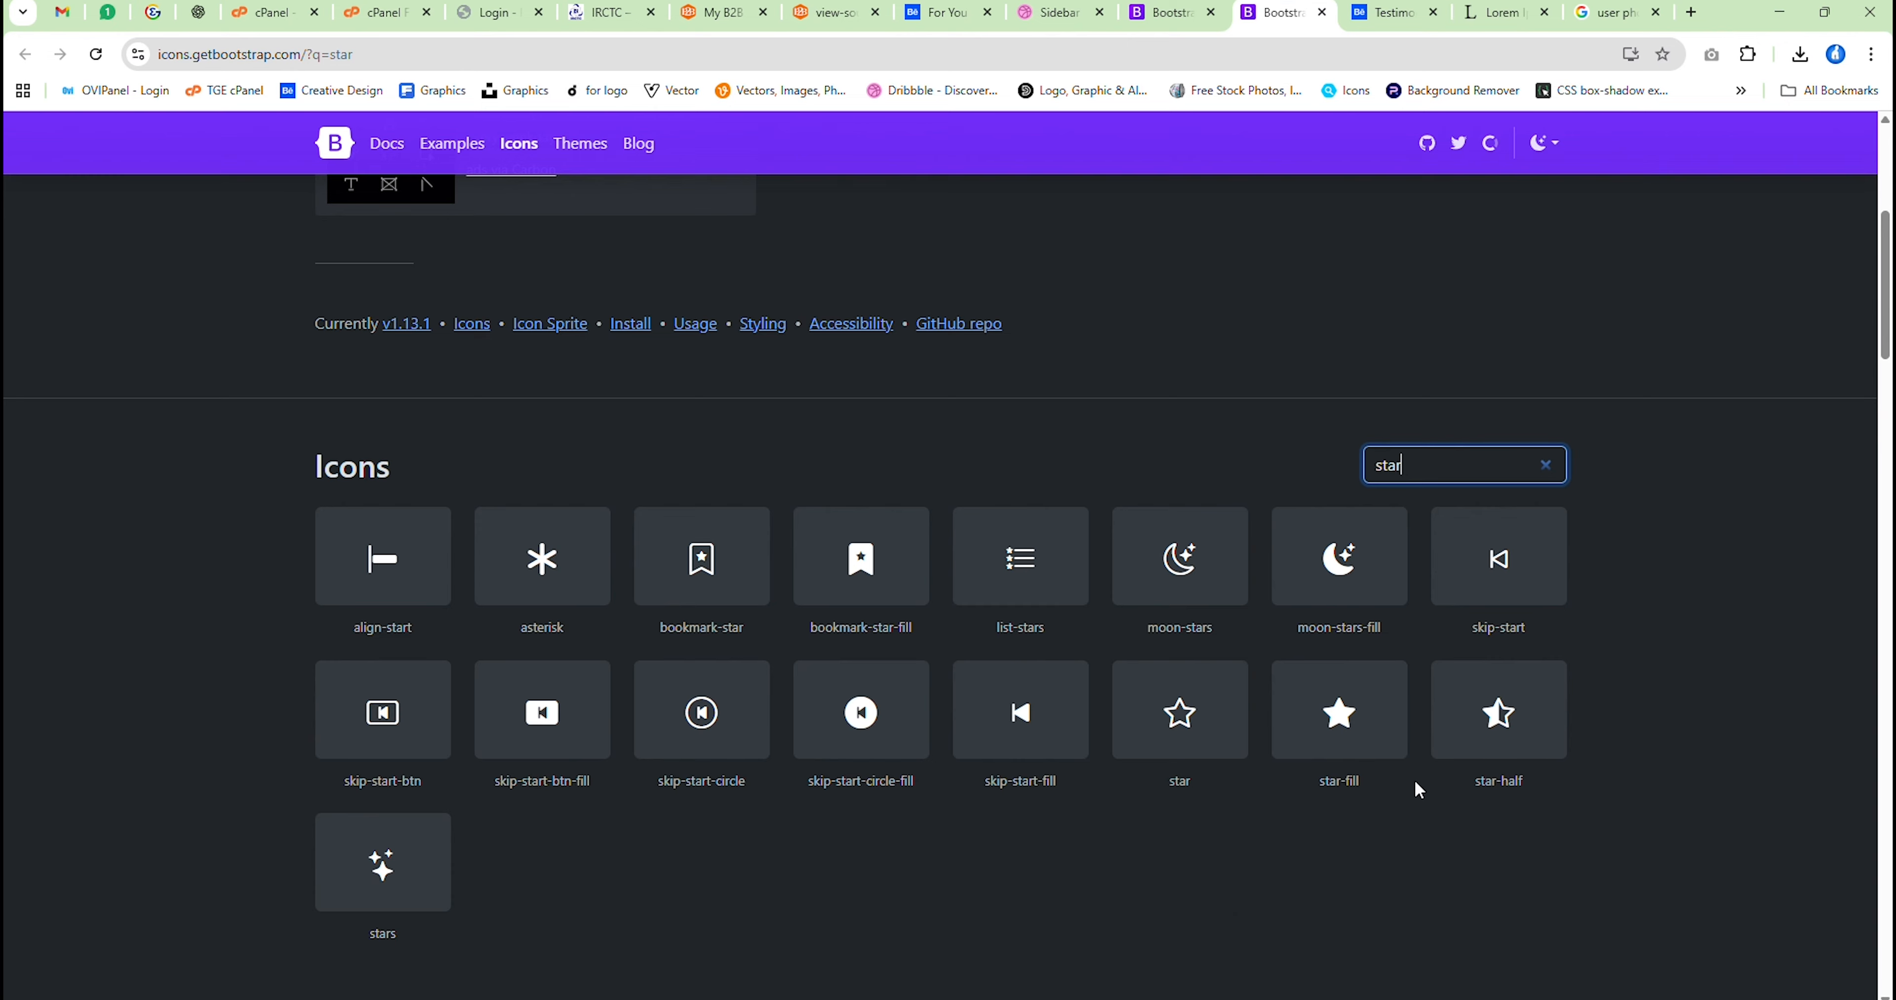
{"action": "left_click", "coordinate": [1353, 733]}
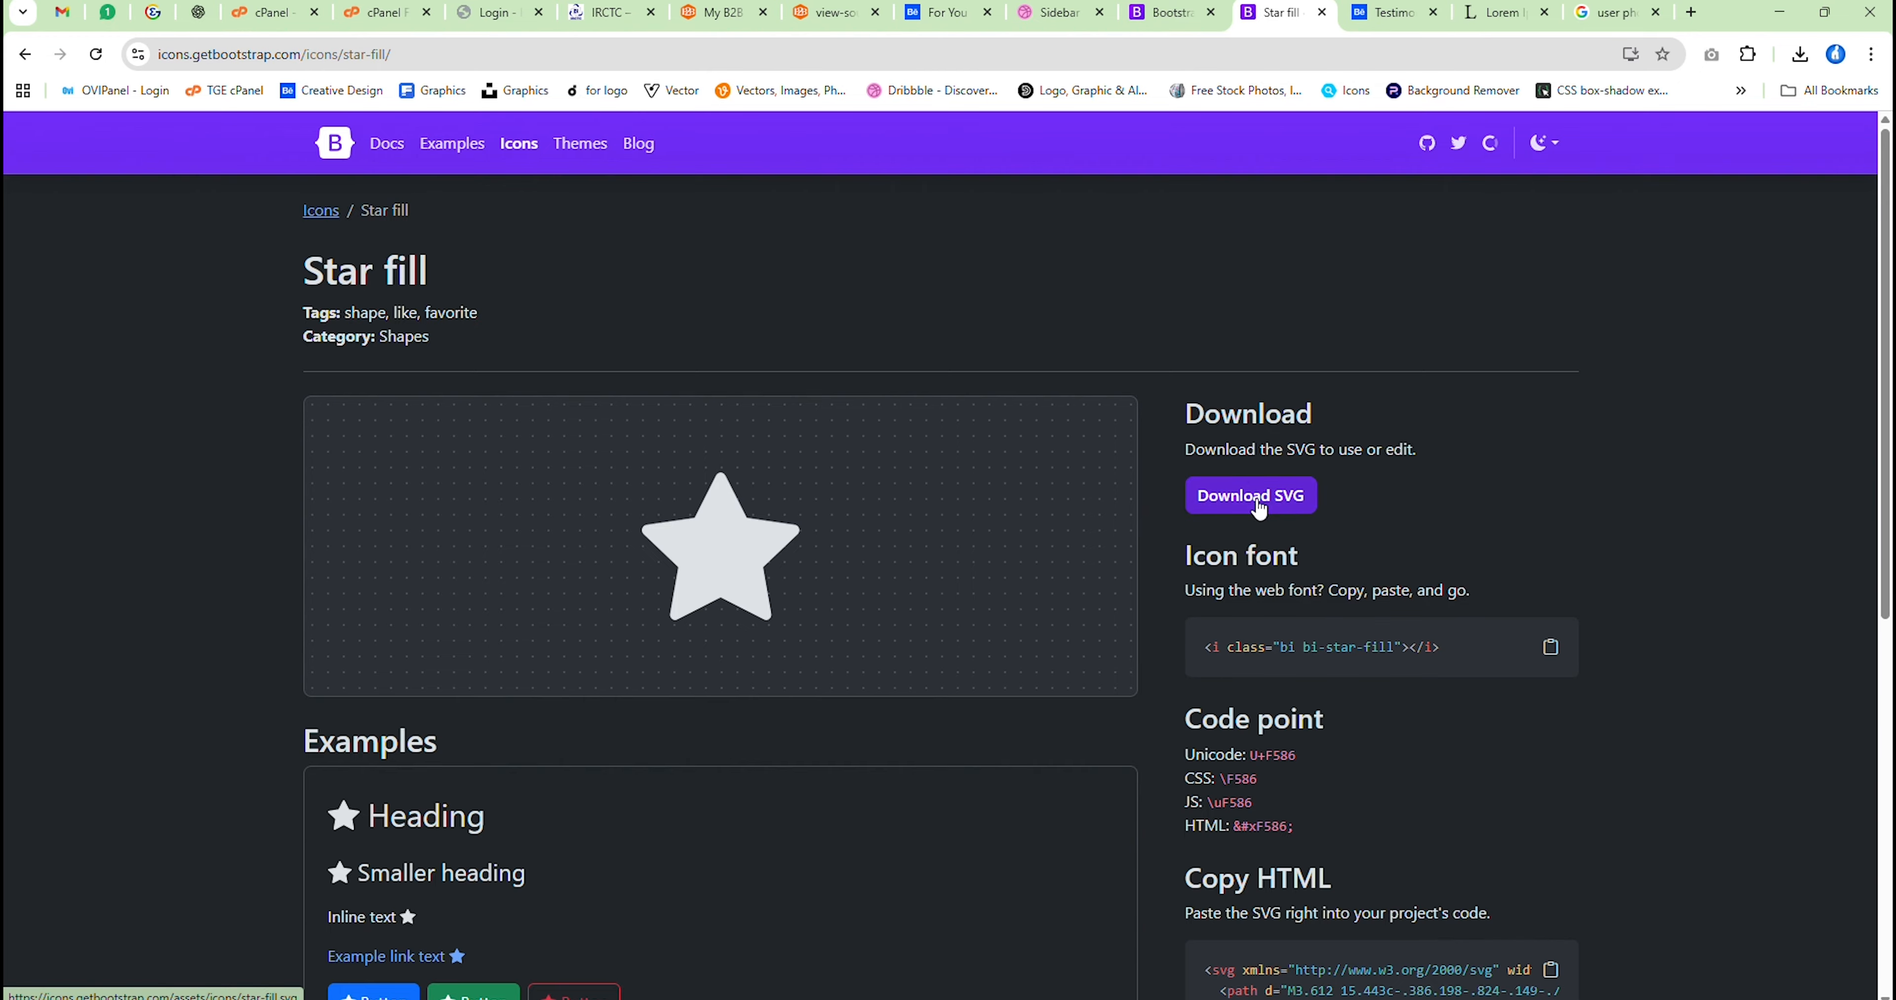
{"action": "left_click", "coordinate": [1222, 500]}
{"action": "left_click_drag", "start_coordinate": [1575, 110], "coordinate": [685, 456]}
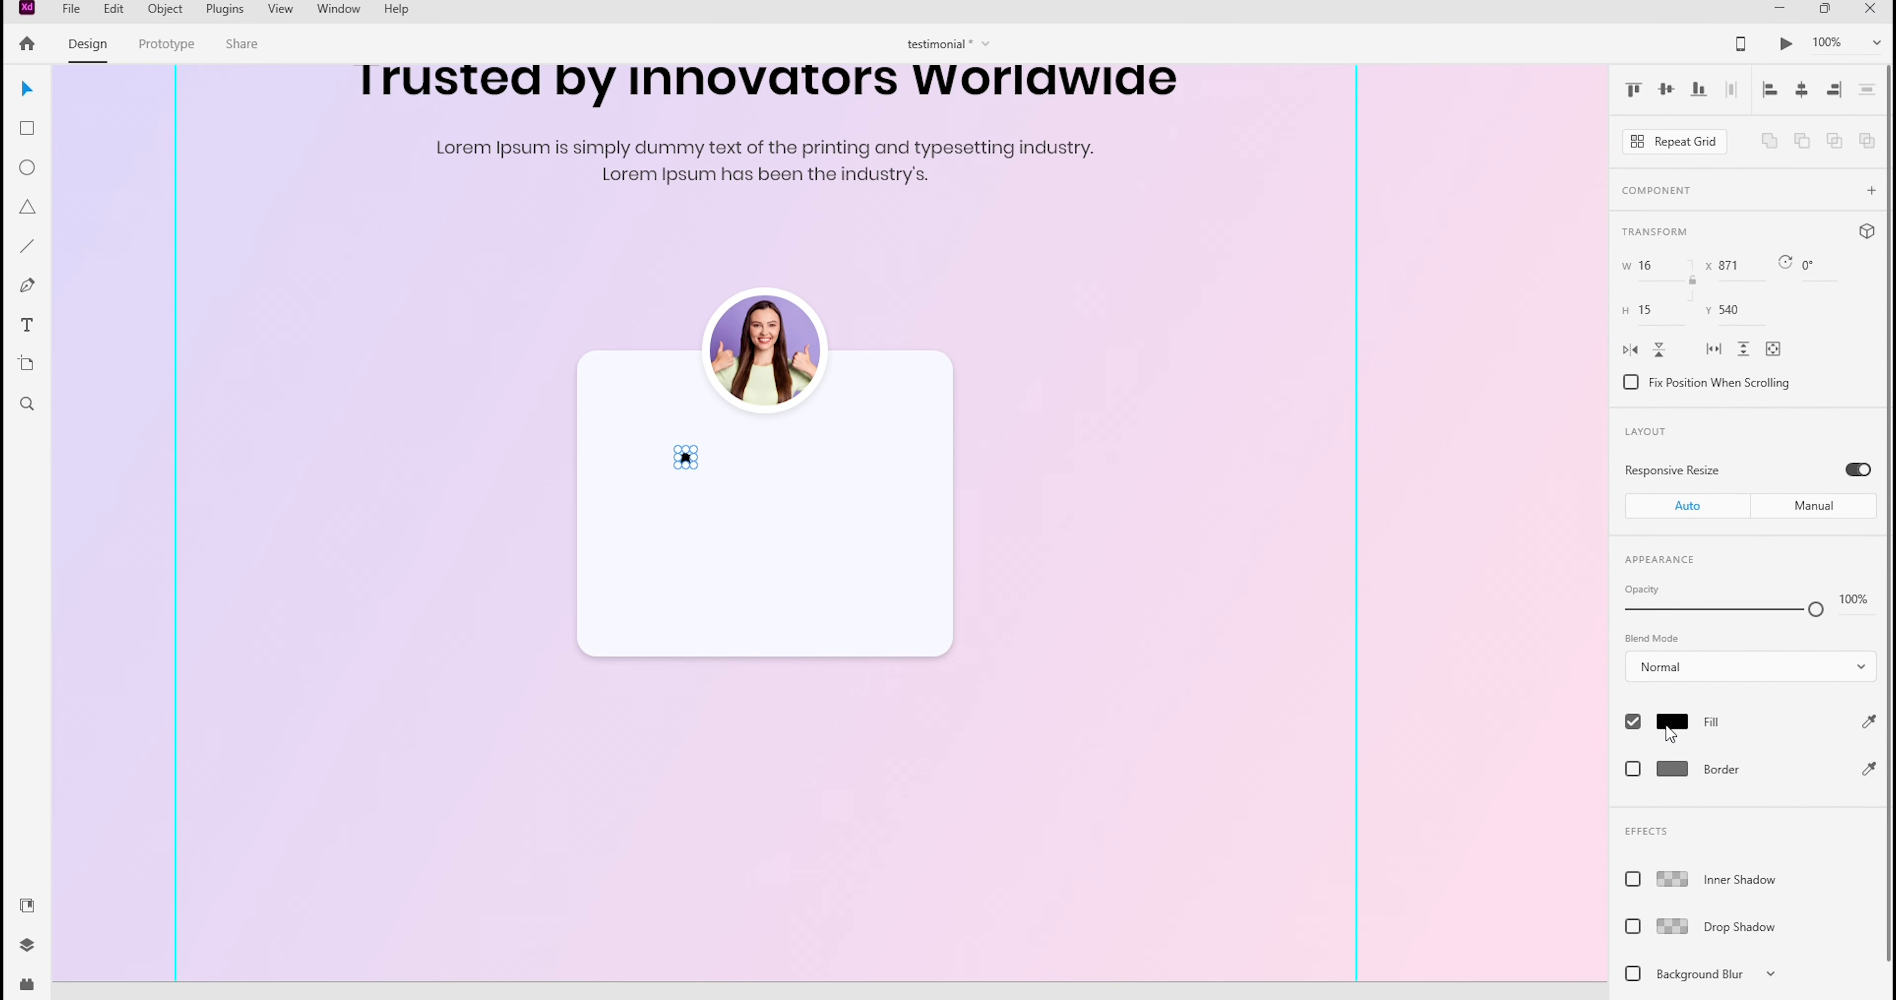
Sample the yellow of the mockup's rating stars in Photoshop, apply its hex code as the XD star's fill and check the star up close
{"action": "left_click", "coordinate": [1671, 724]}
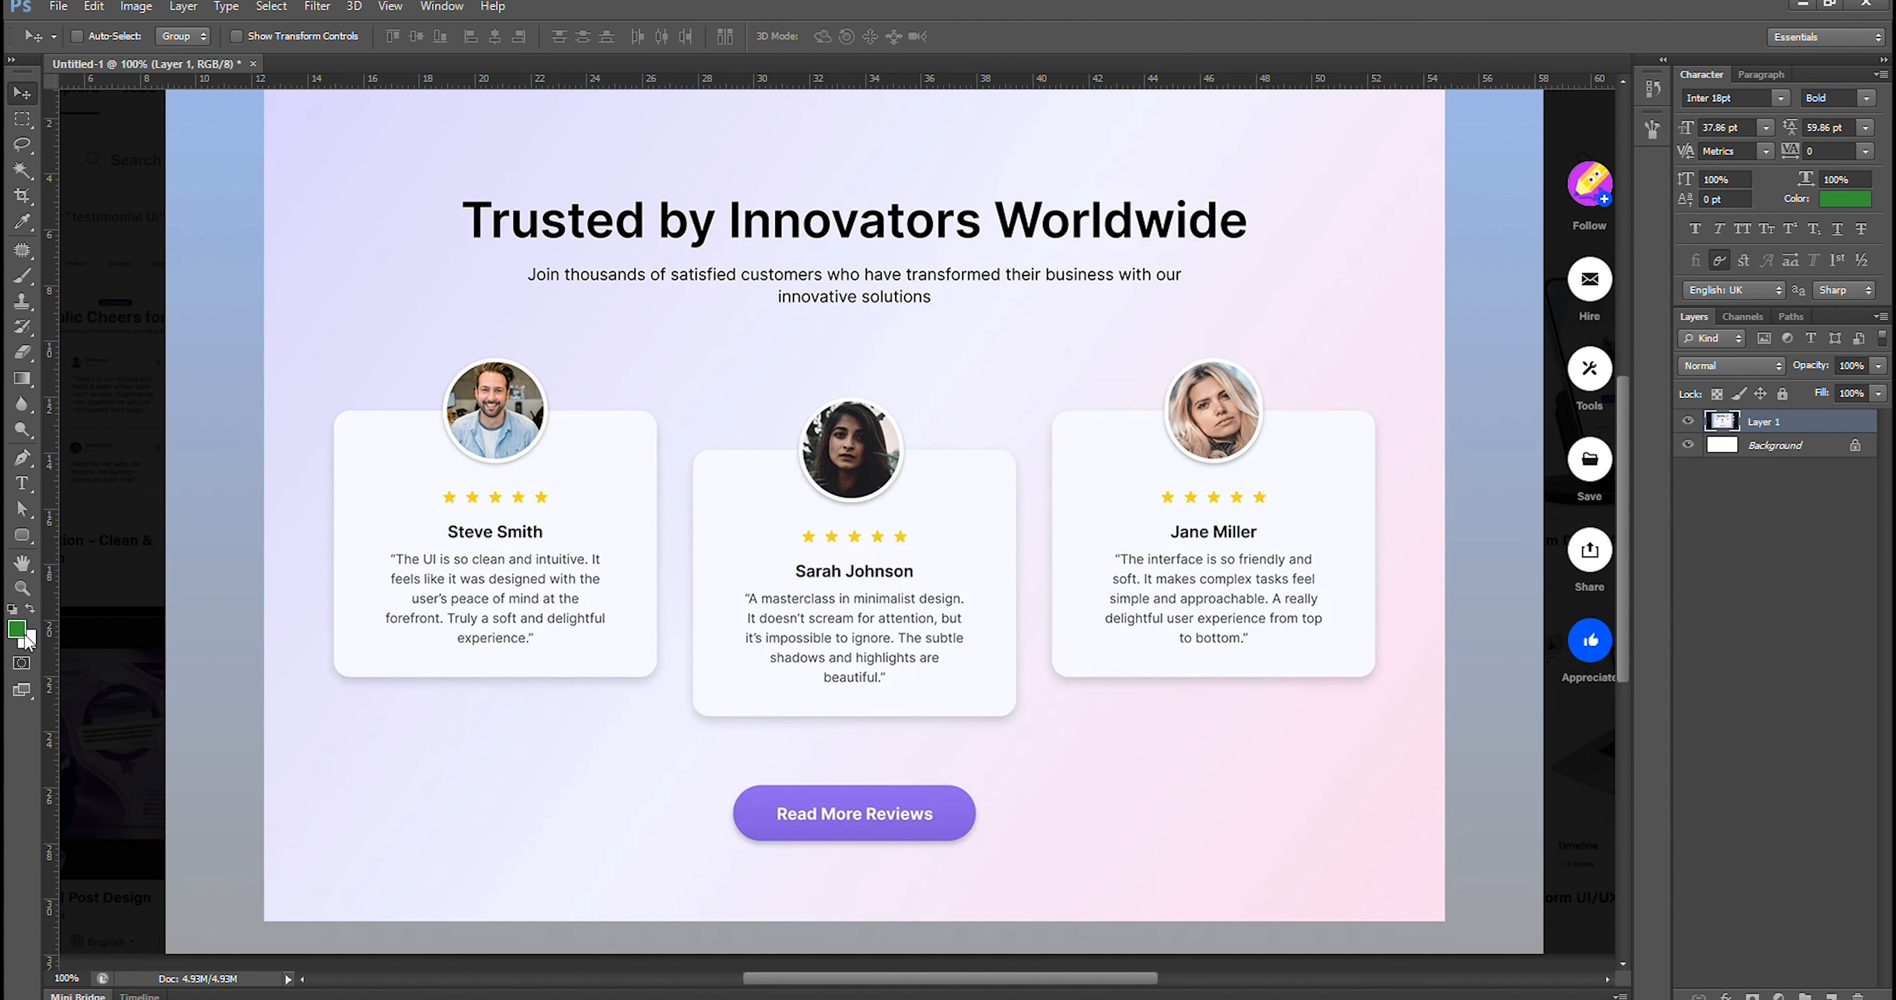
{"action": "left_click", "coordinate": [18, 631]}
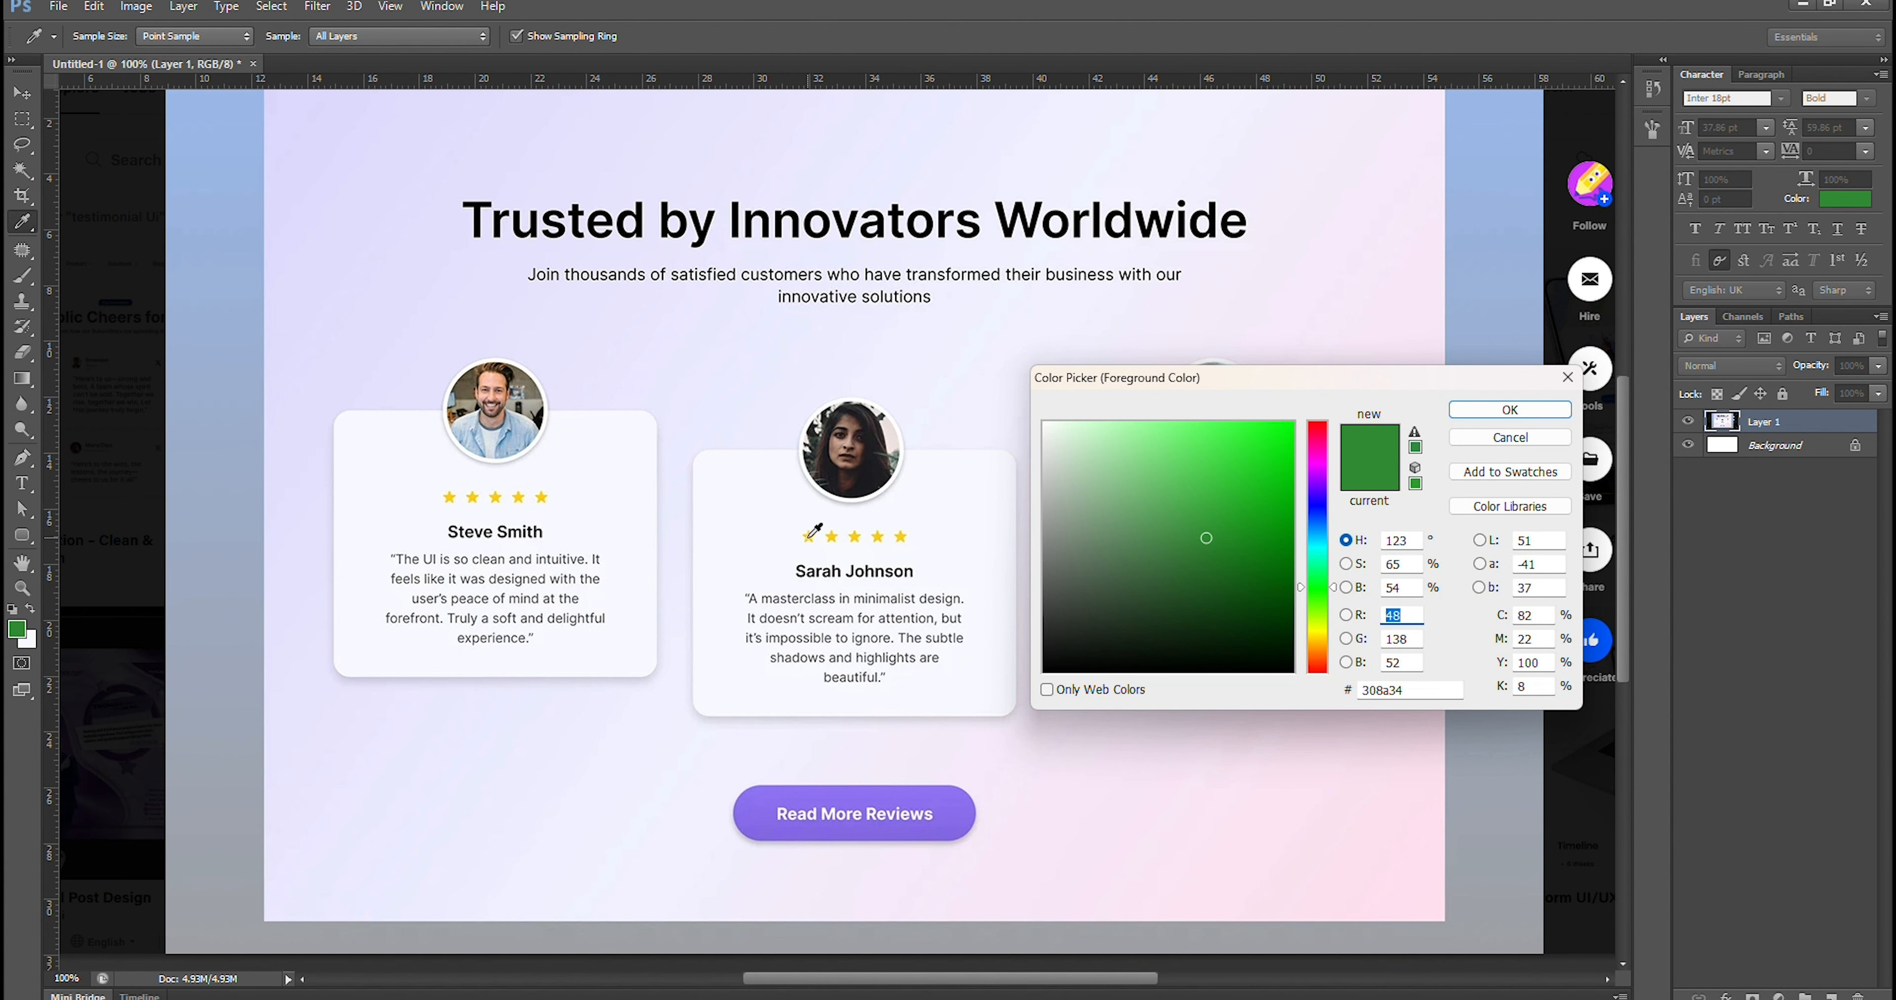
{"action": "left_click", "coordinate": [808, 537]}
{"action": "double_click", "coordinate": [1383, 692]}
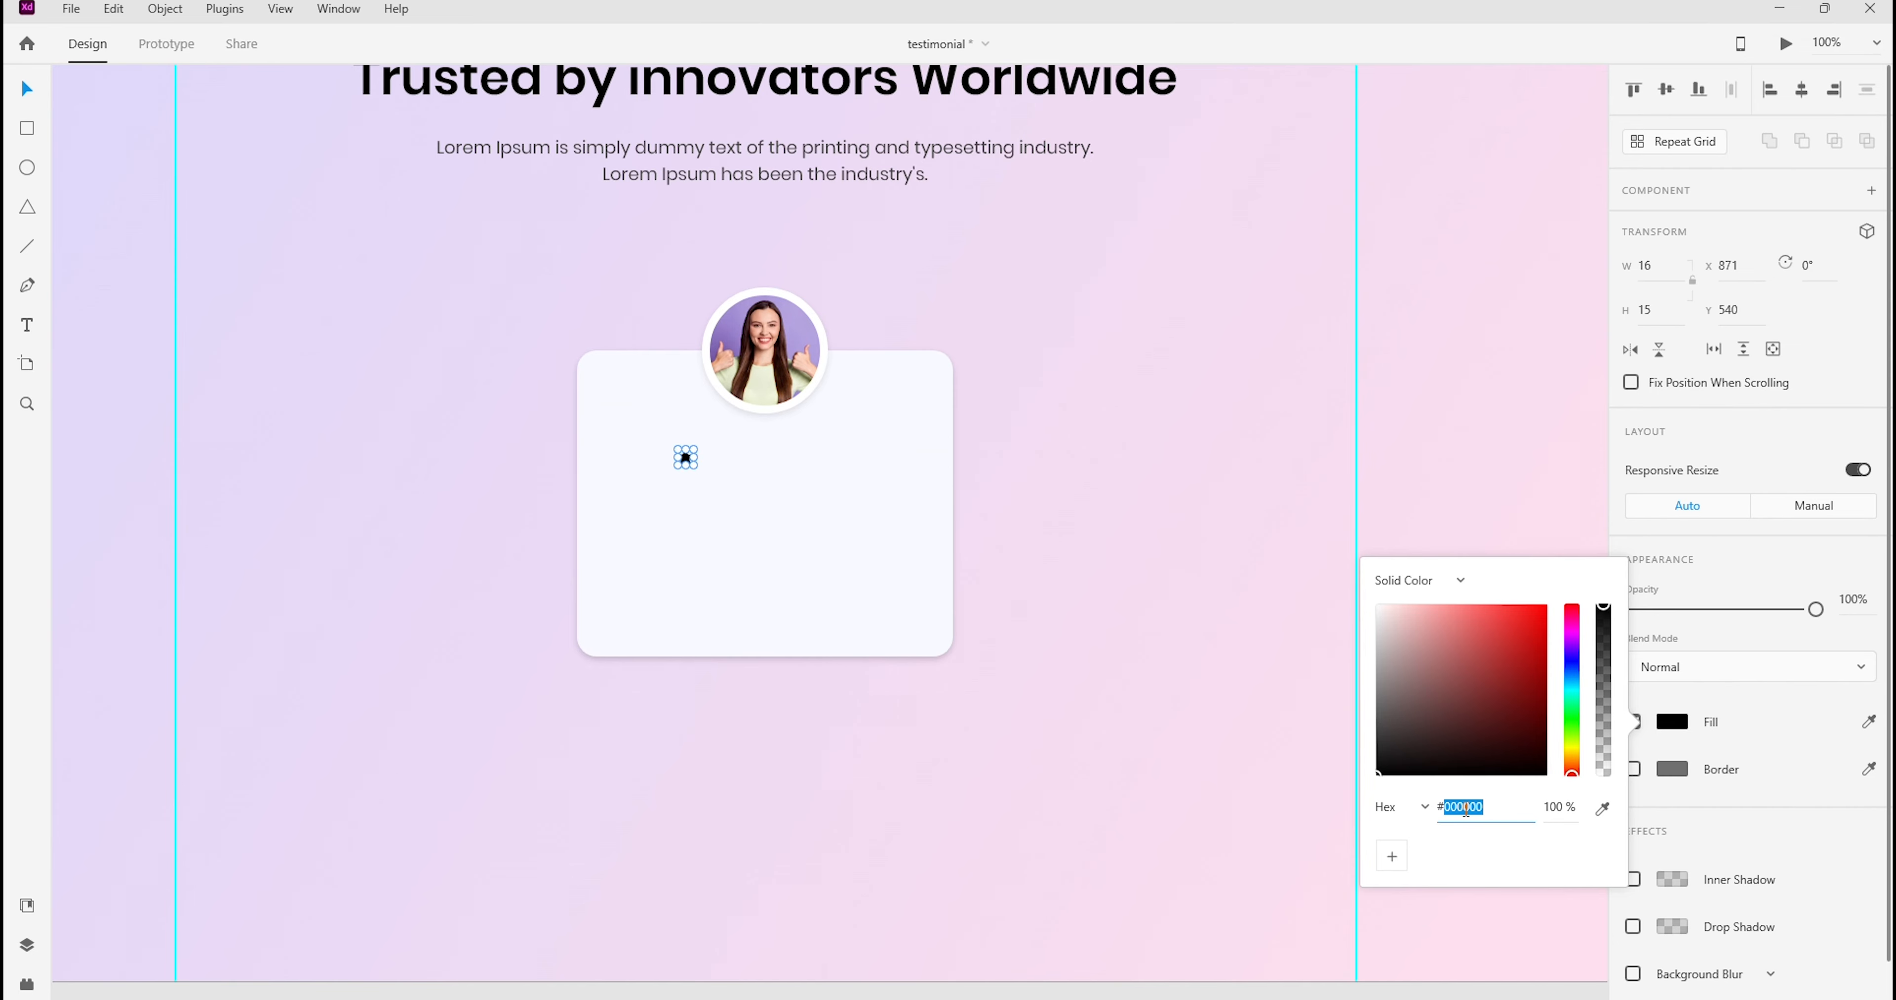
{"action": "type", "text": "f9d84a"}
{"action": "key", "text": "Return"}
{"action": "left_click", "coordinate": [996, 504]}
{"action": "scroll", "coordinate": [698, 449], "scroll_direction": "up", "scroll_amount": 10}
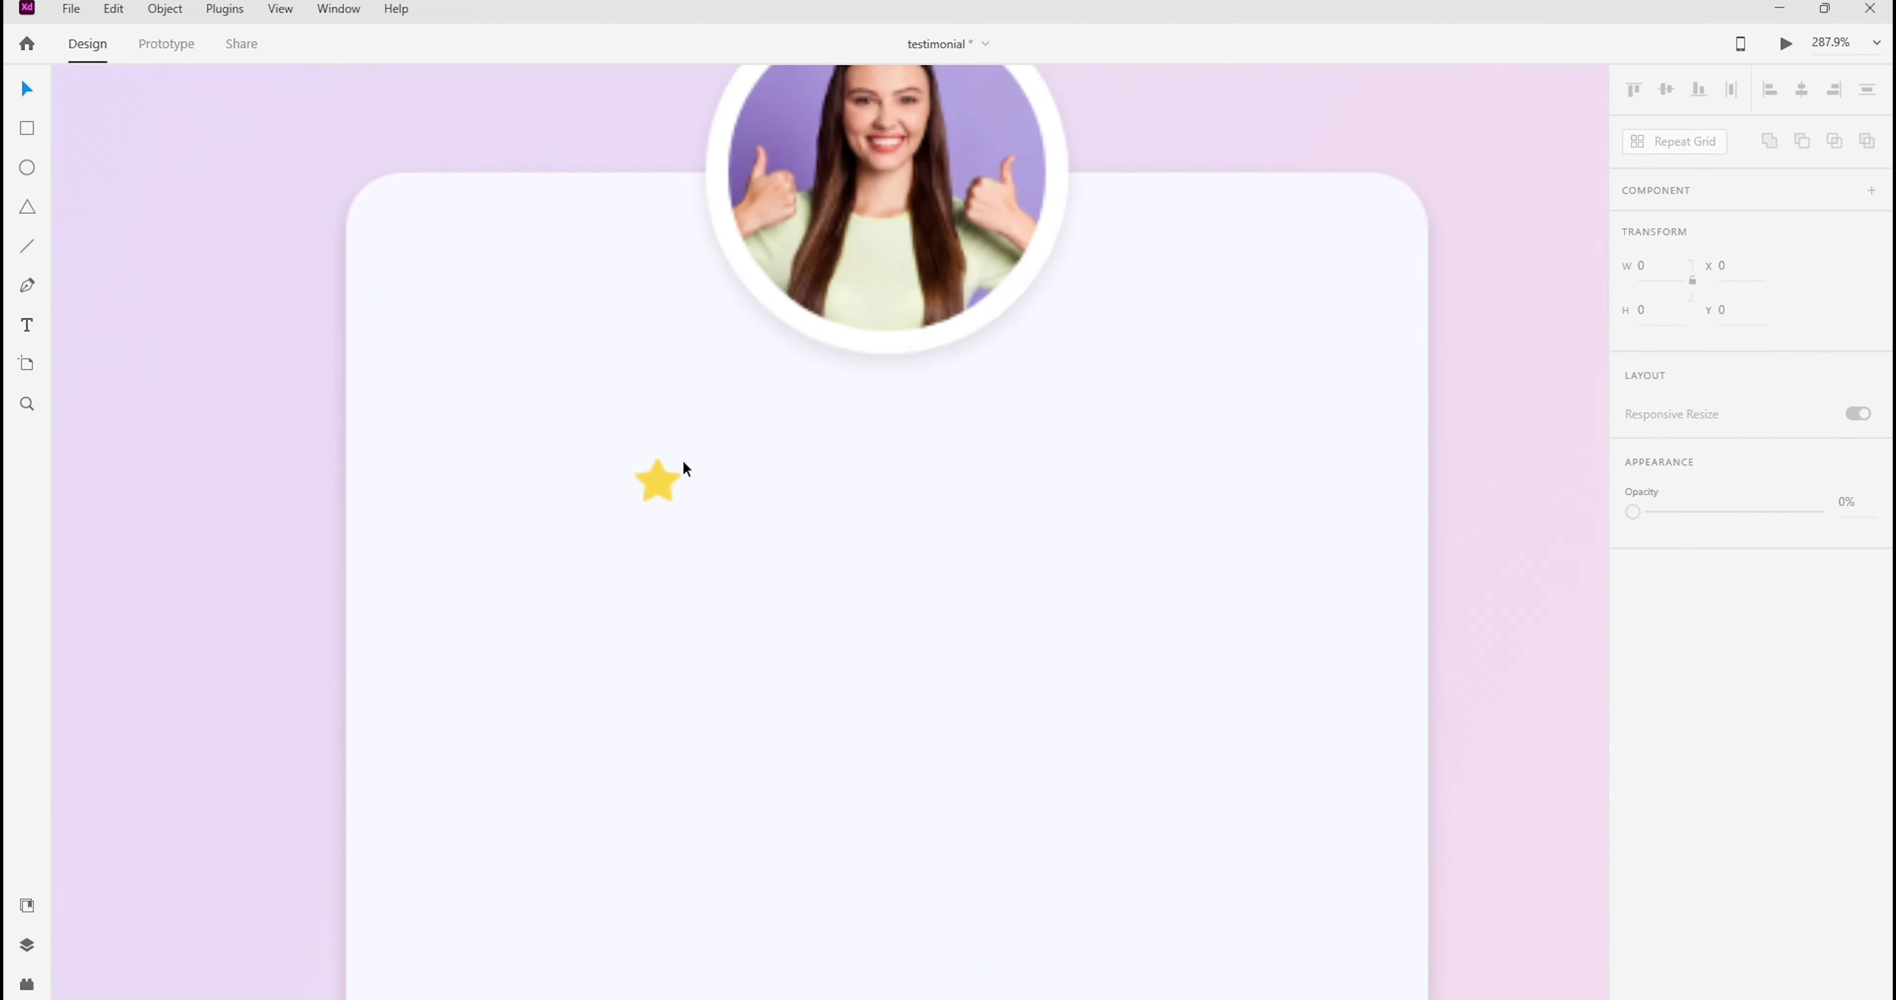
{"action": "scroll", "coordinate": [669, 479], "scroll_direction": "up", "scroll_amount": 2}
{"action": "left_click_drag", "start_coordinate": [707, 507], "coordinate": [1163, 362]}
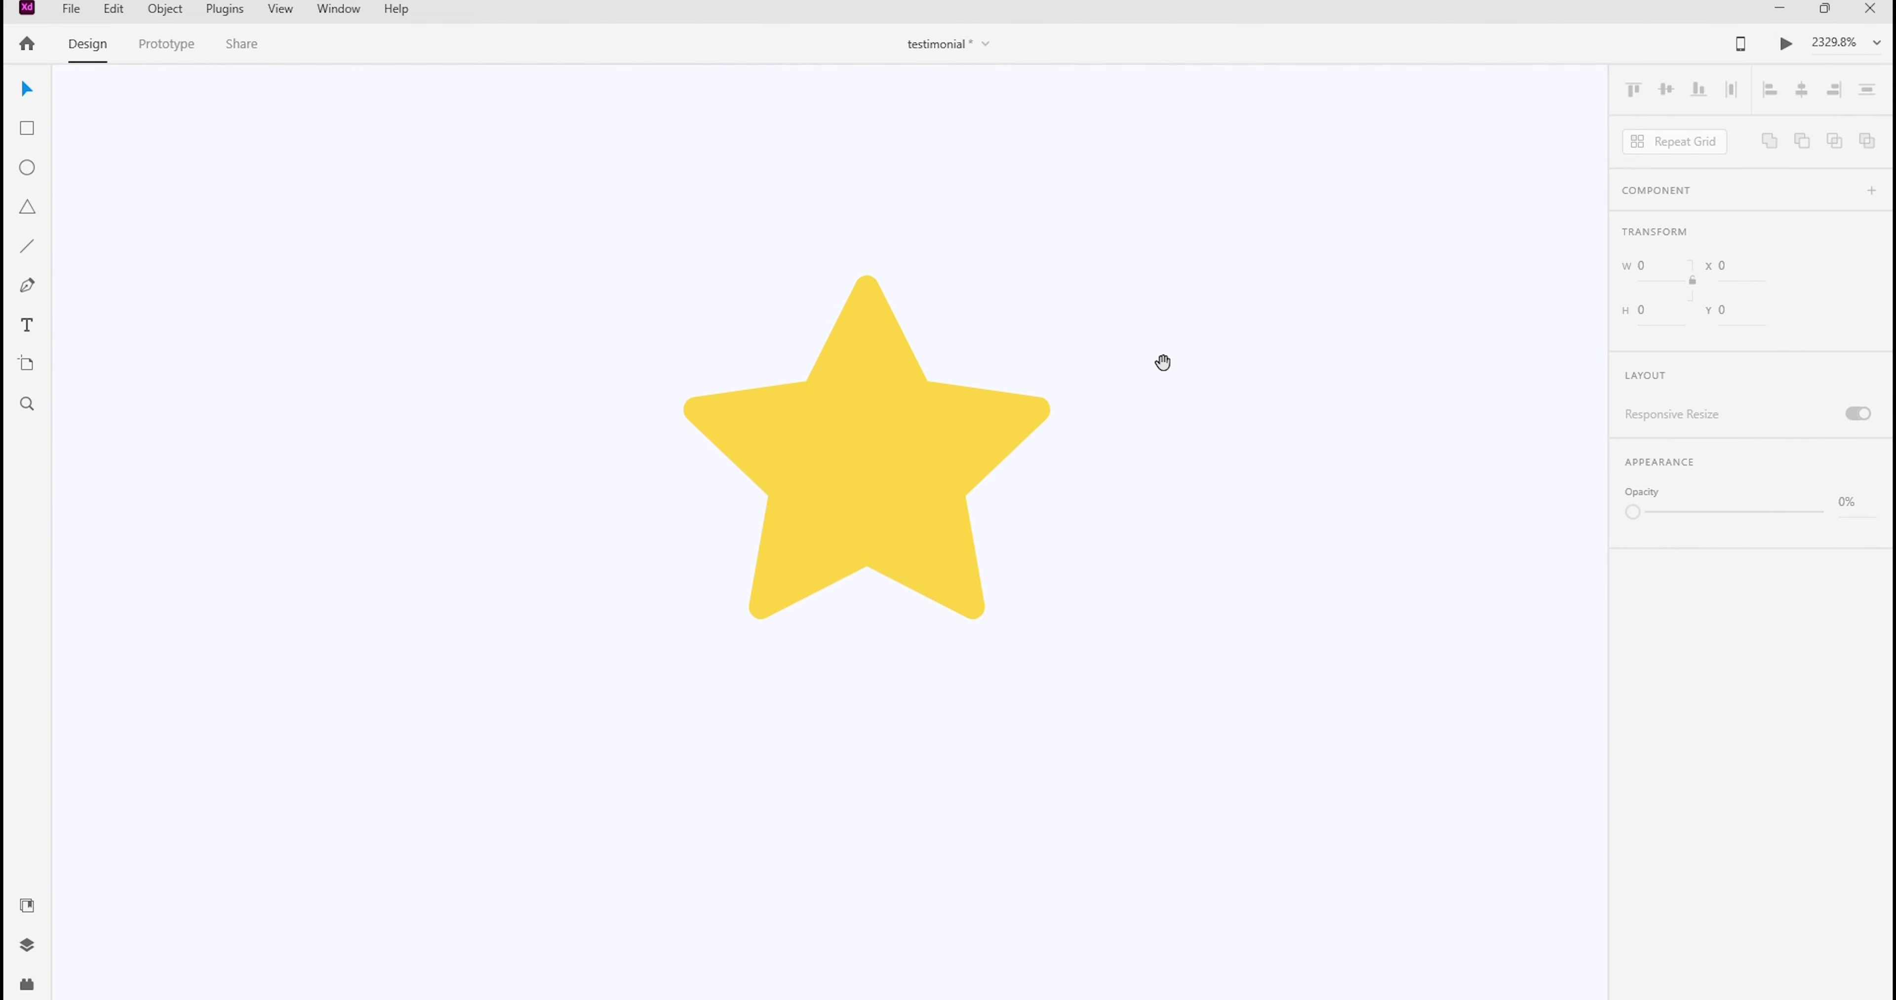
{"action": "left_click", "coordinate": [1879, 42]}
{"action": "left_click", "coordinate": [1778, 165]}
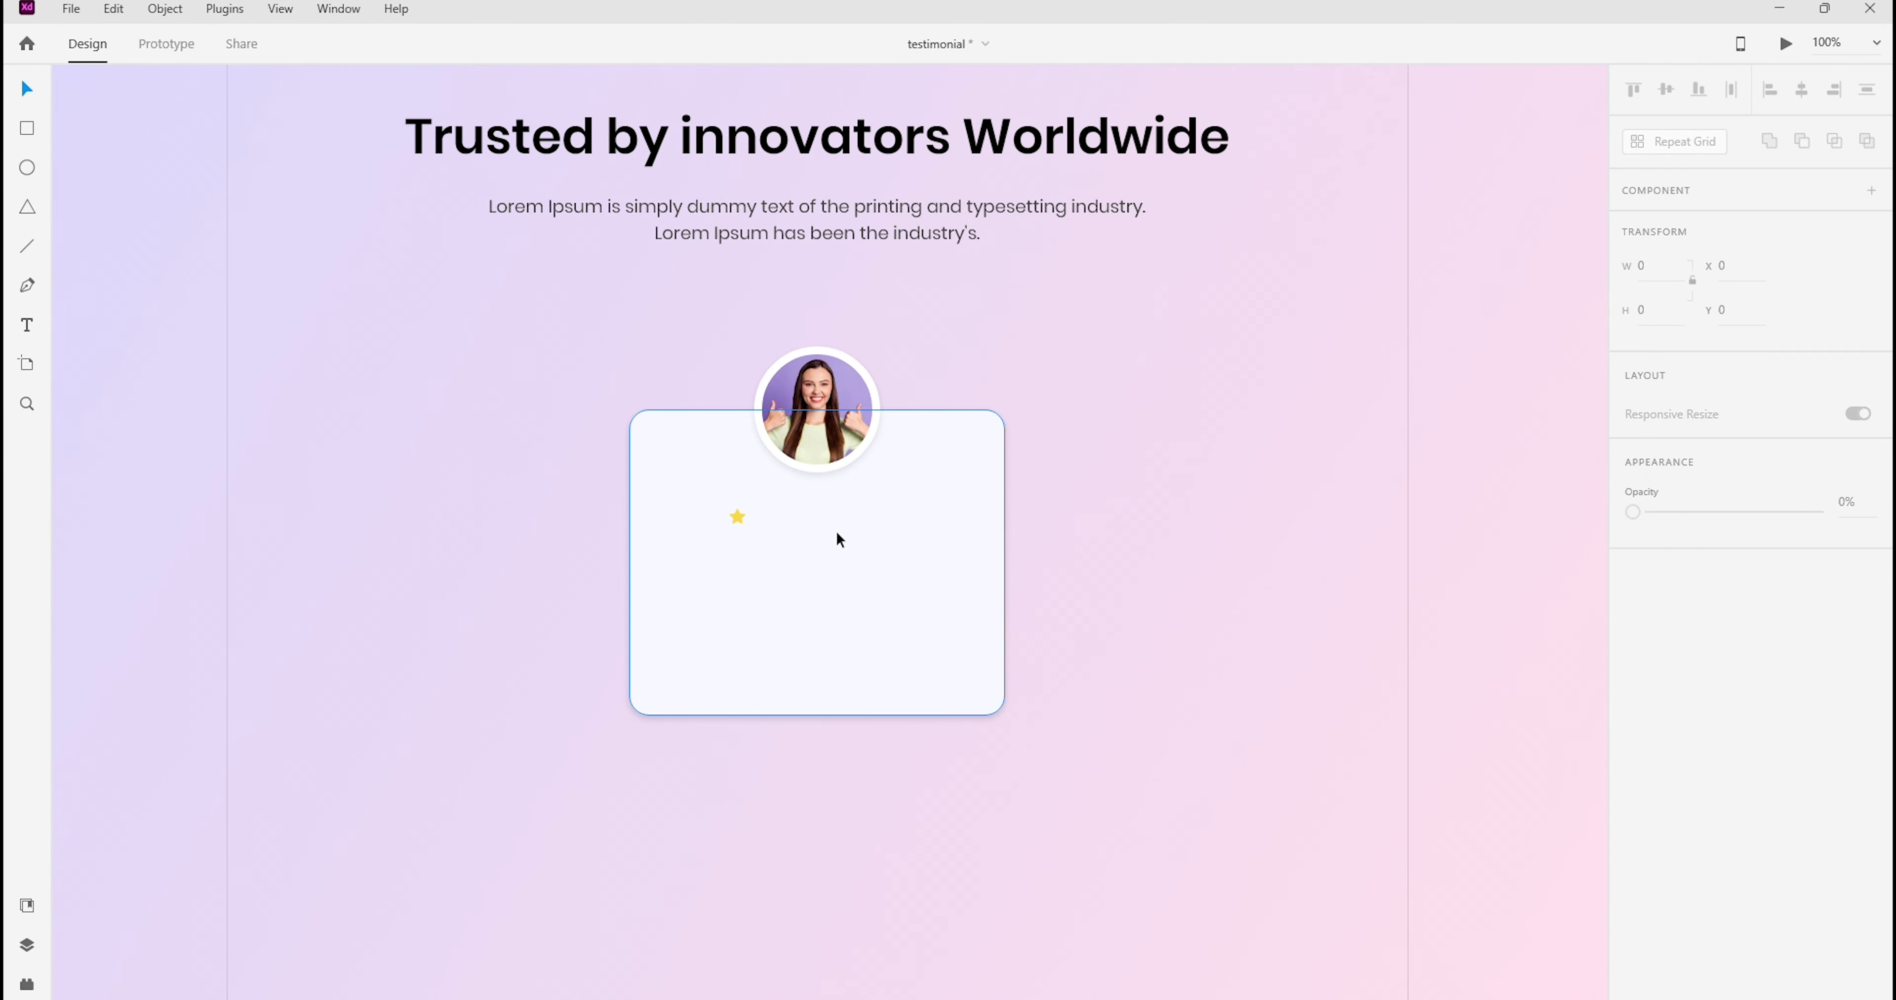
Repeat the yellow star horizontally with Repeat Grid to make a row of five stars
{"action": "left_click", "coordinate": [737, 517]}
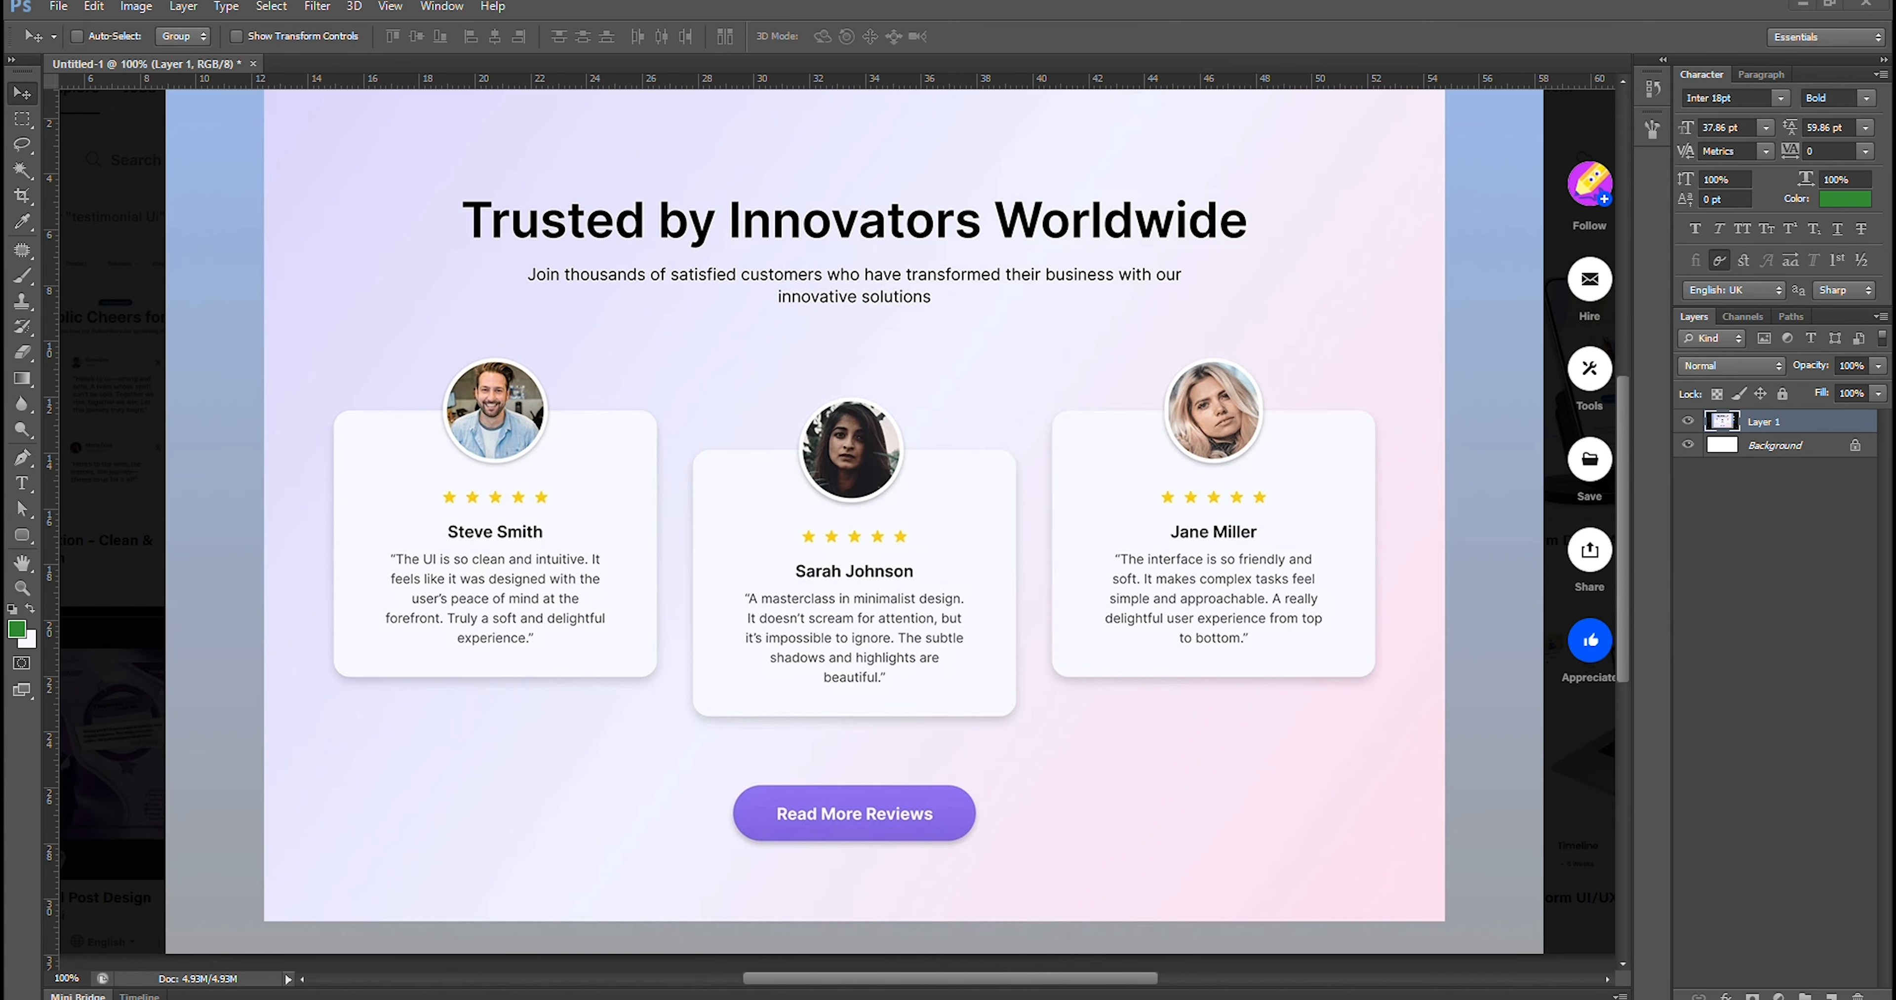
{"action": "mouse_move", "coordinate": [1081, 998]}
{"action": "left_click", "coordinate": [965, 905]}
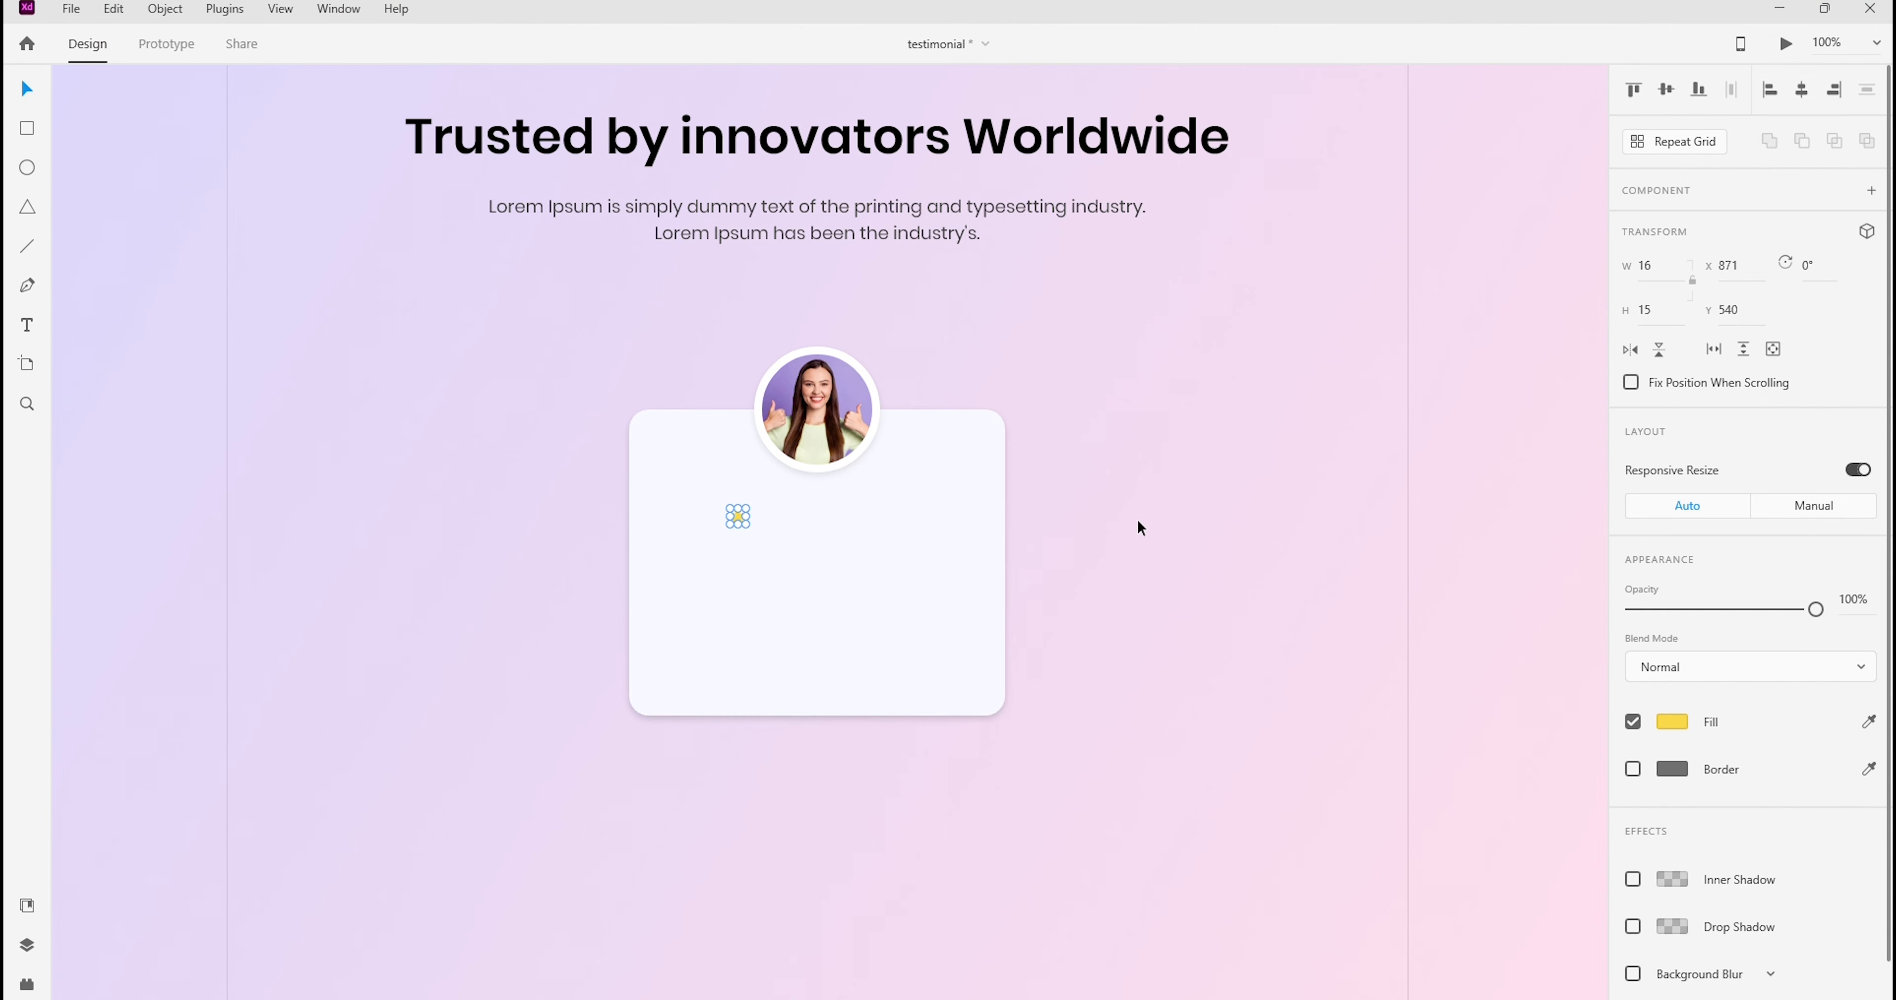
{"action": "left_click", "coordinate": [1138, 530]}
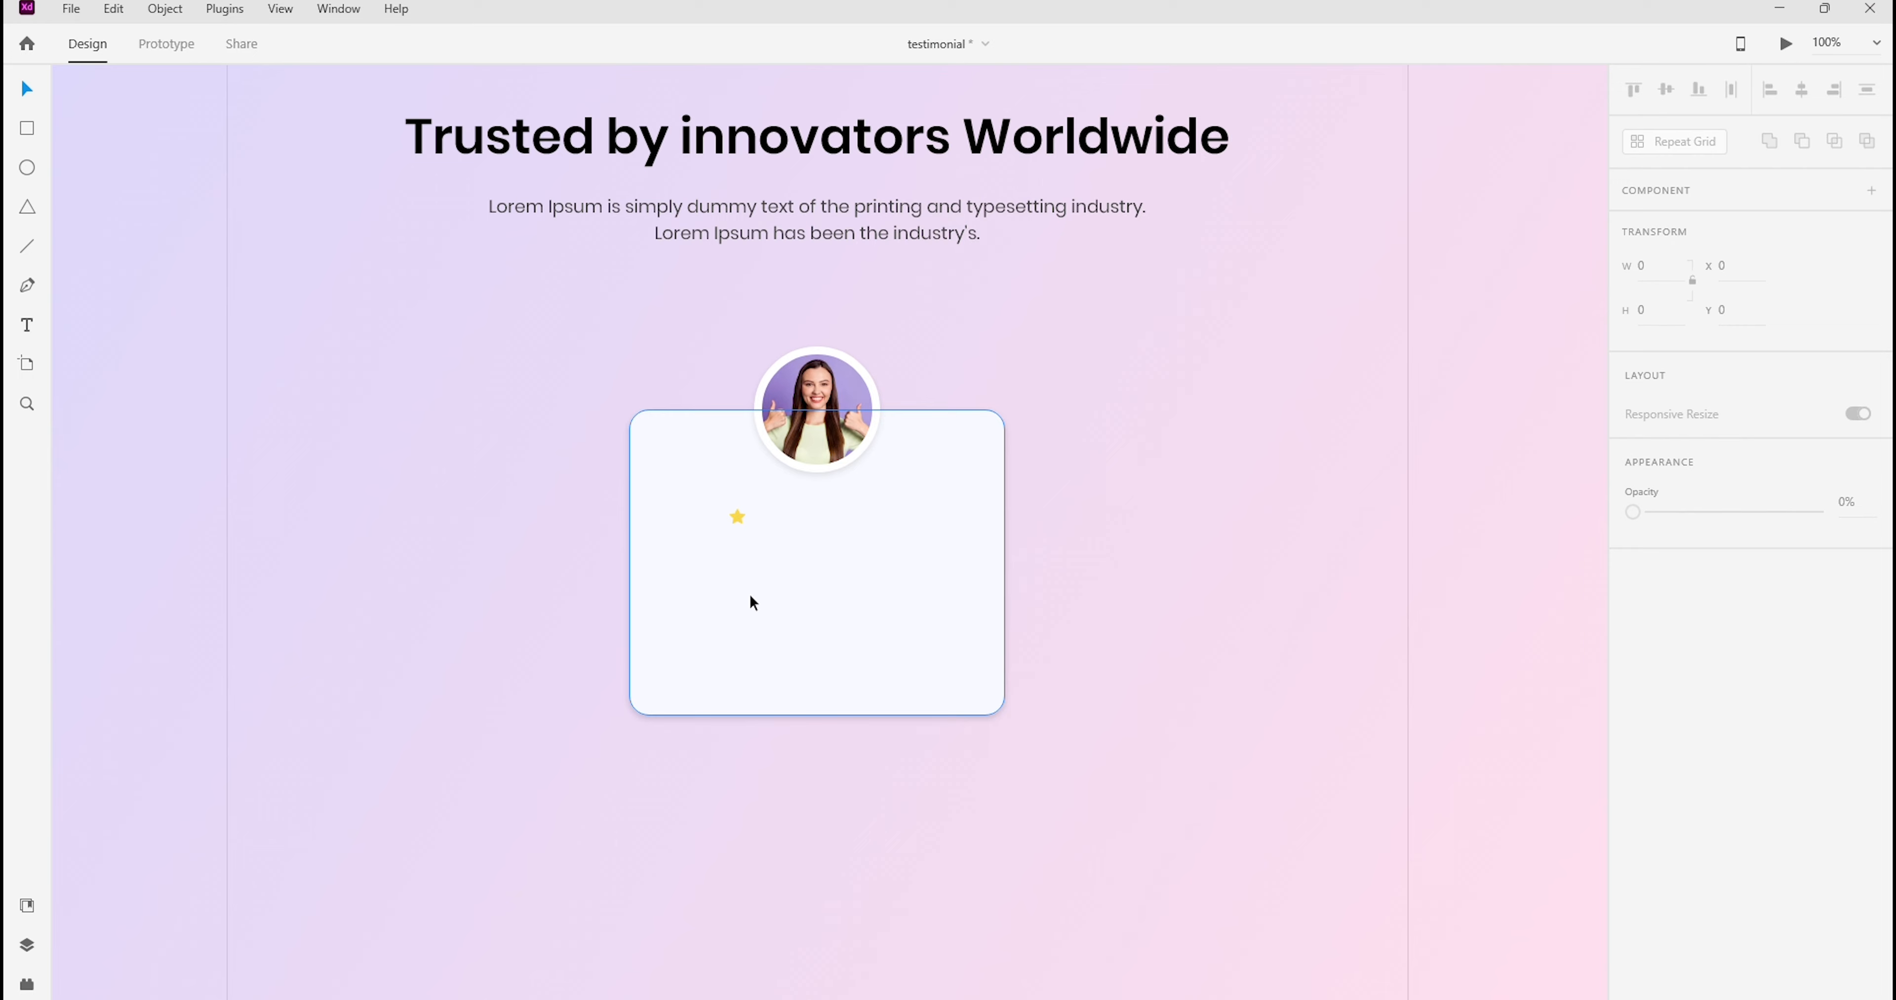
{"action": "left_click", "coordinate": [739, 520]}
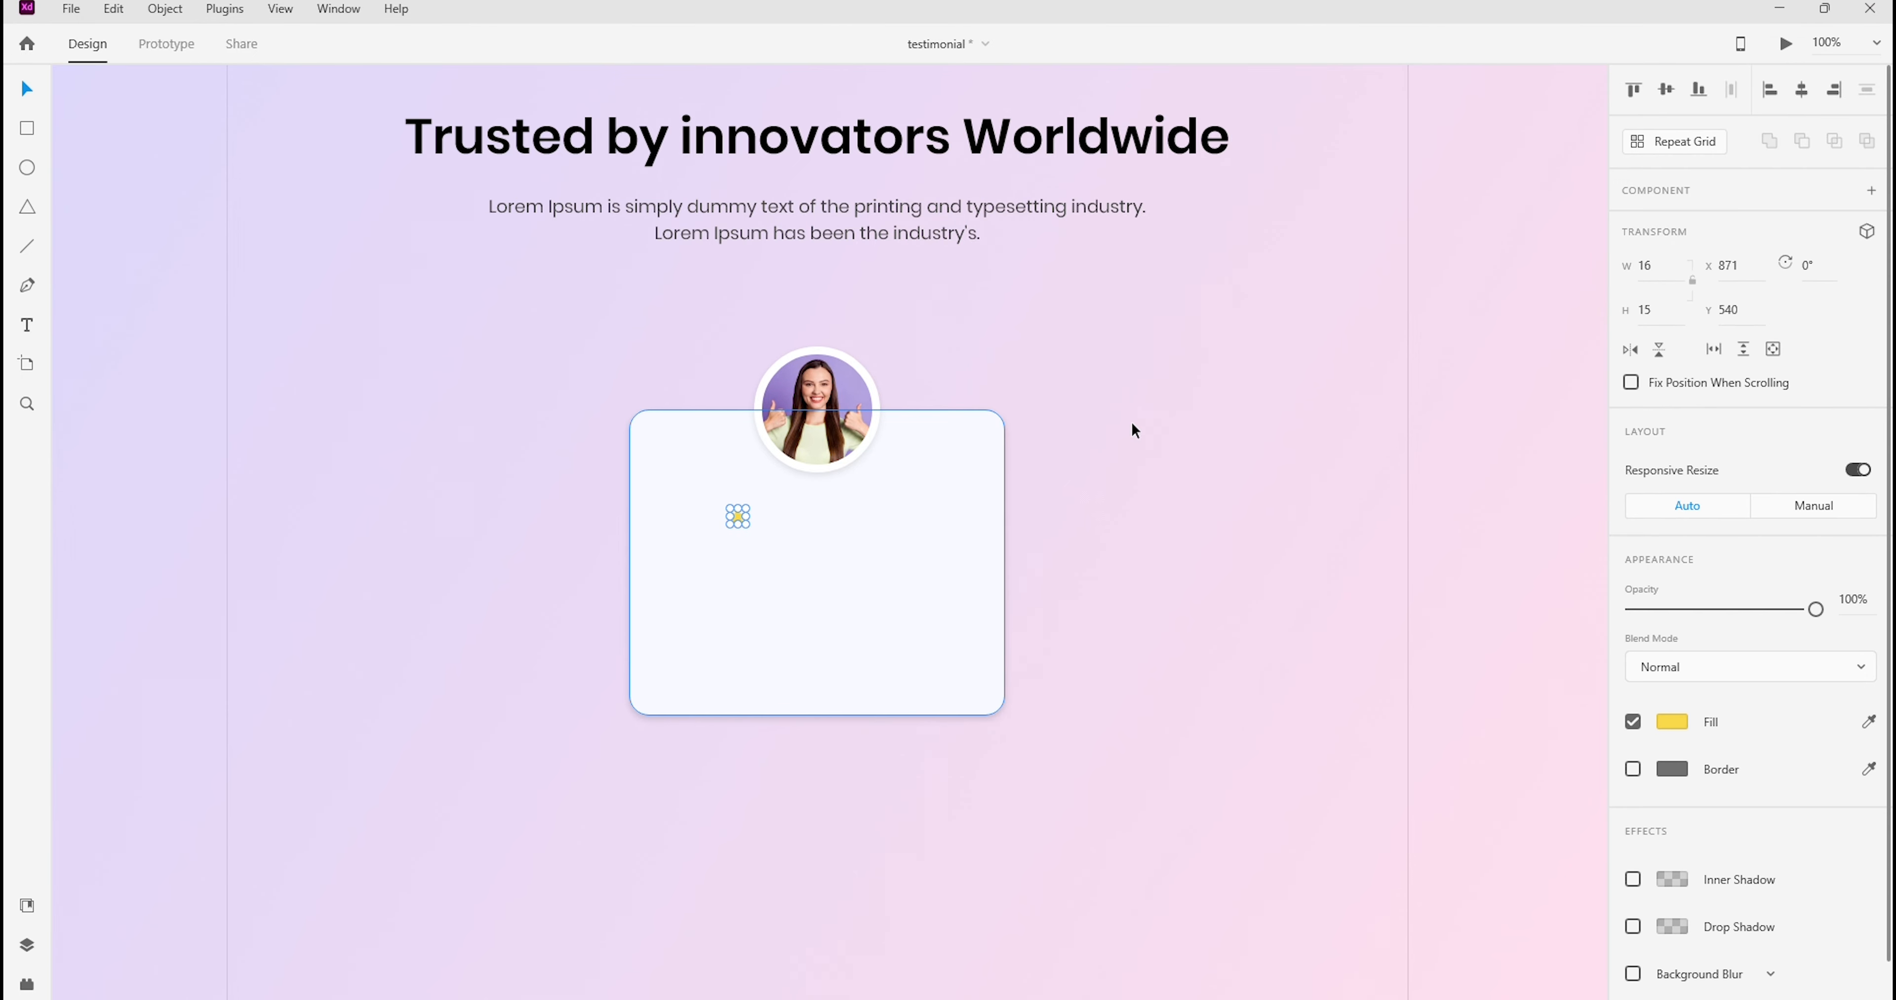
{"action": "left_click", "coordinate": [1682, 141]}
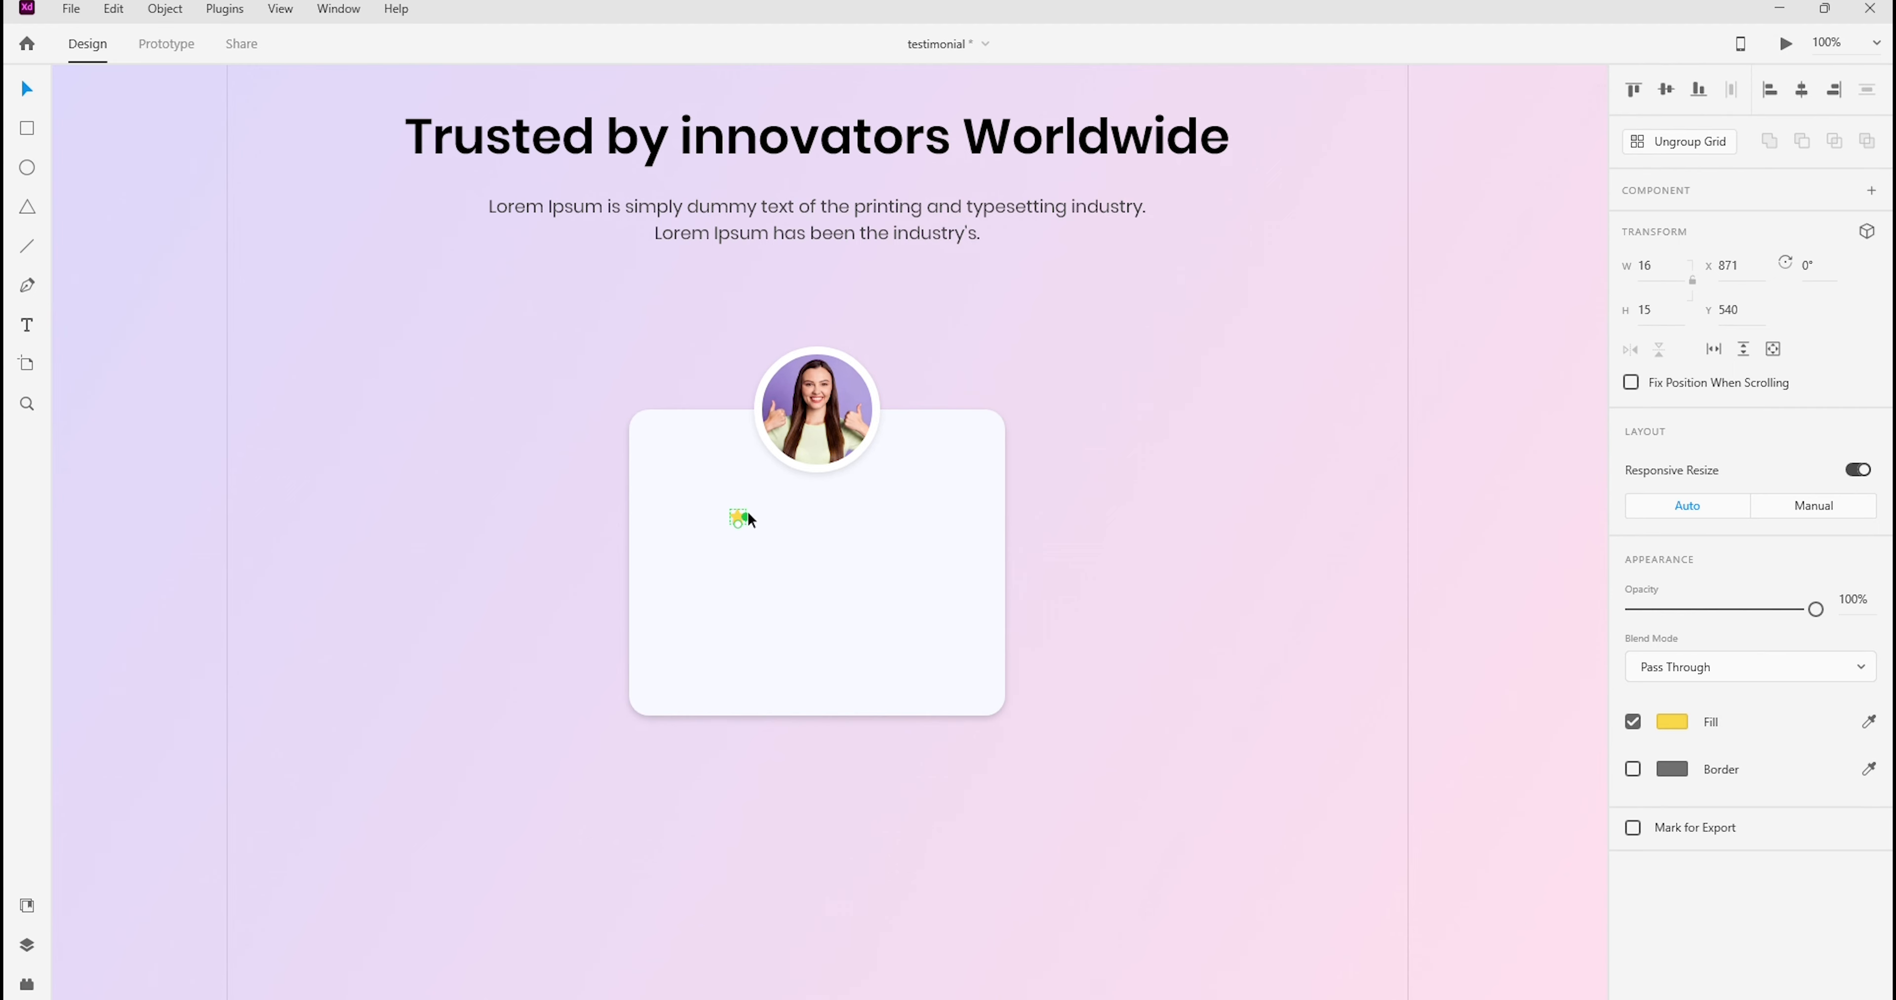
{"action": "left_click_drag", "start_coordinate": [750, 518], "coordinate": [898, 527]}
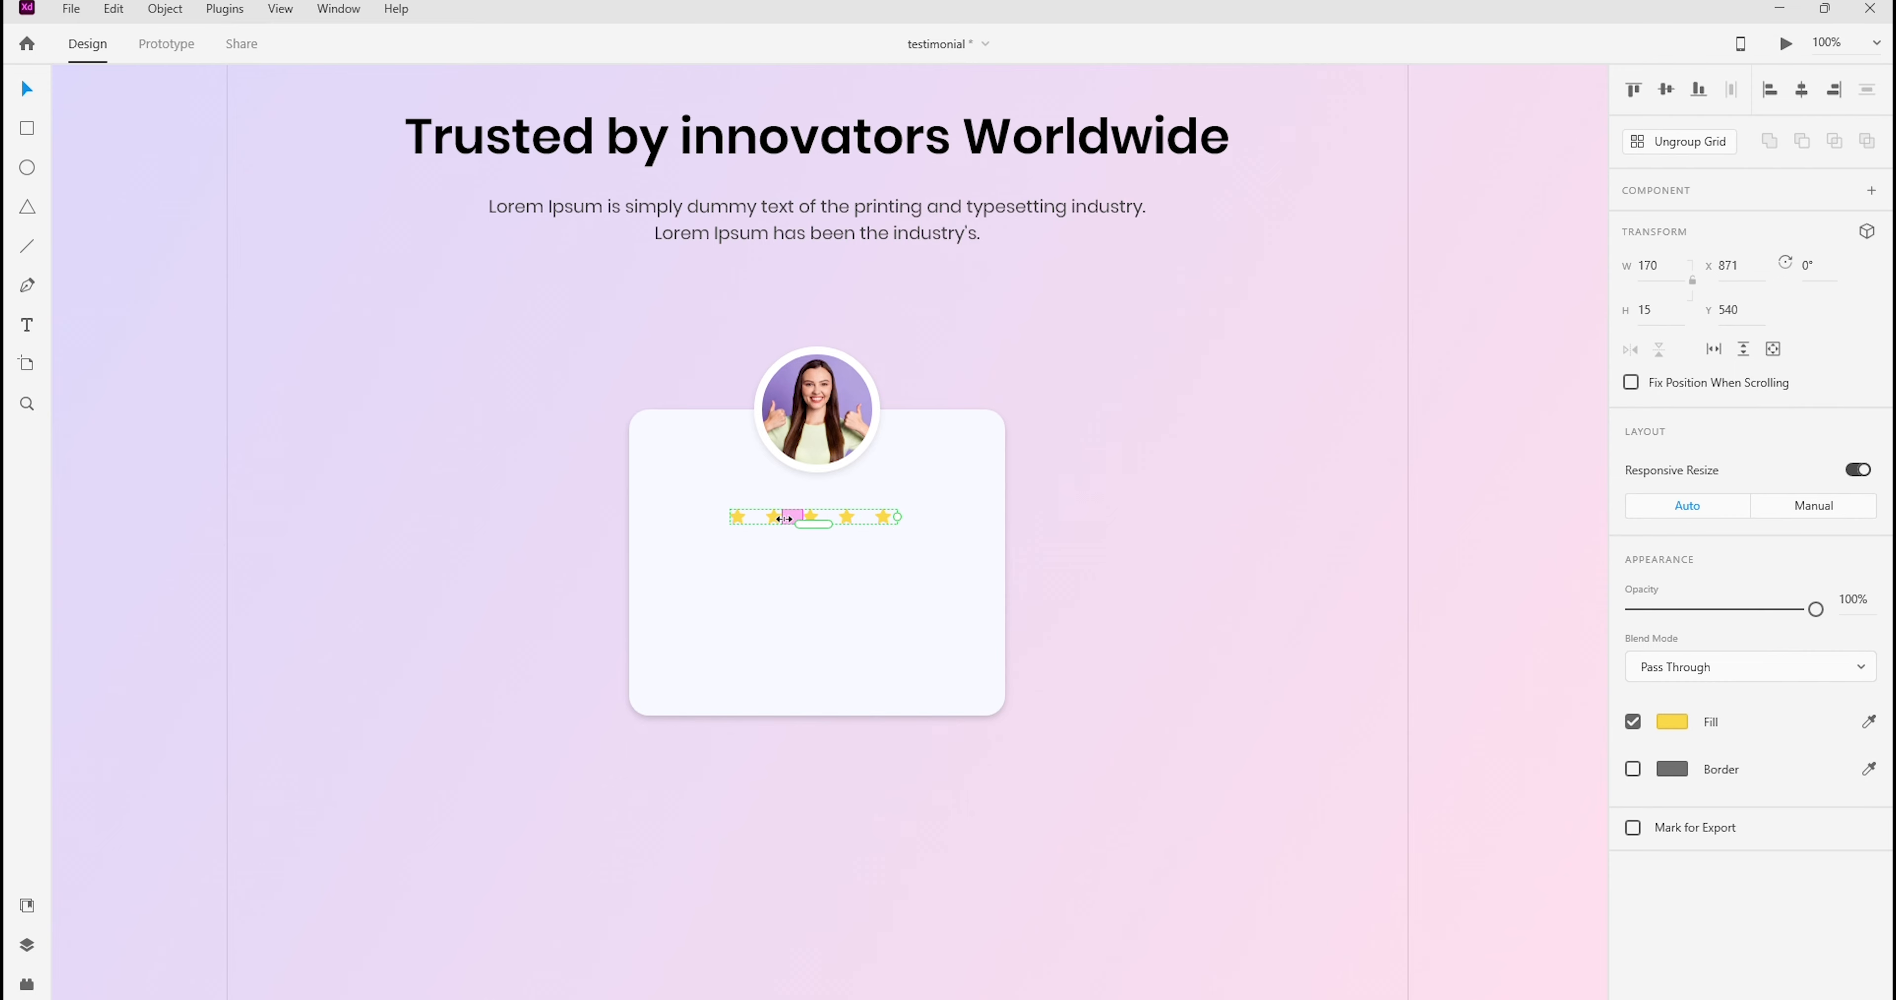
Tighten the spacing in the repeated star row to a gap of about 10 px
{"action": "left_click_drag", "start_coordinate": [785, 522], "coordinate": [774, 521]}
{"action": "left_click_drag", "start_coordinate": [774, 522], "coordinate": [776, 523]}
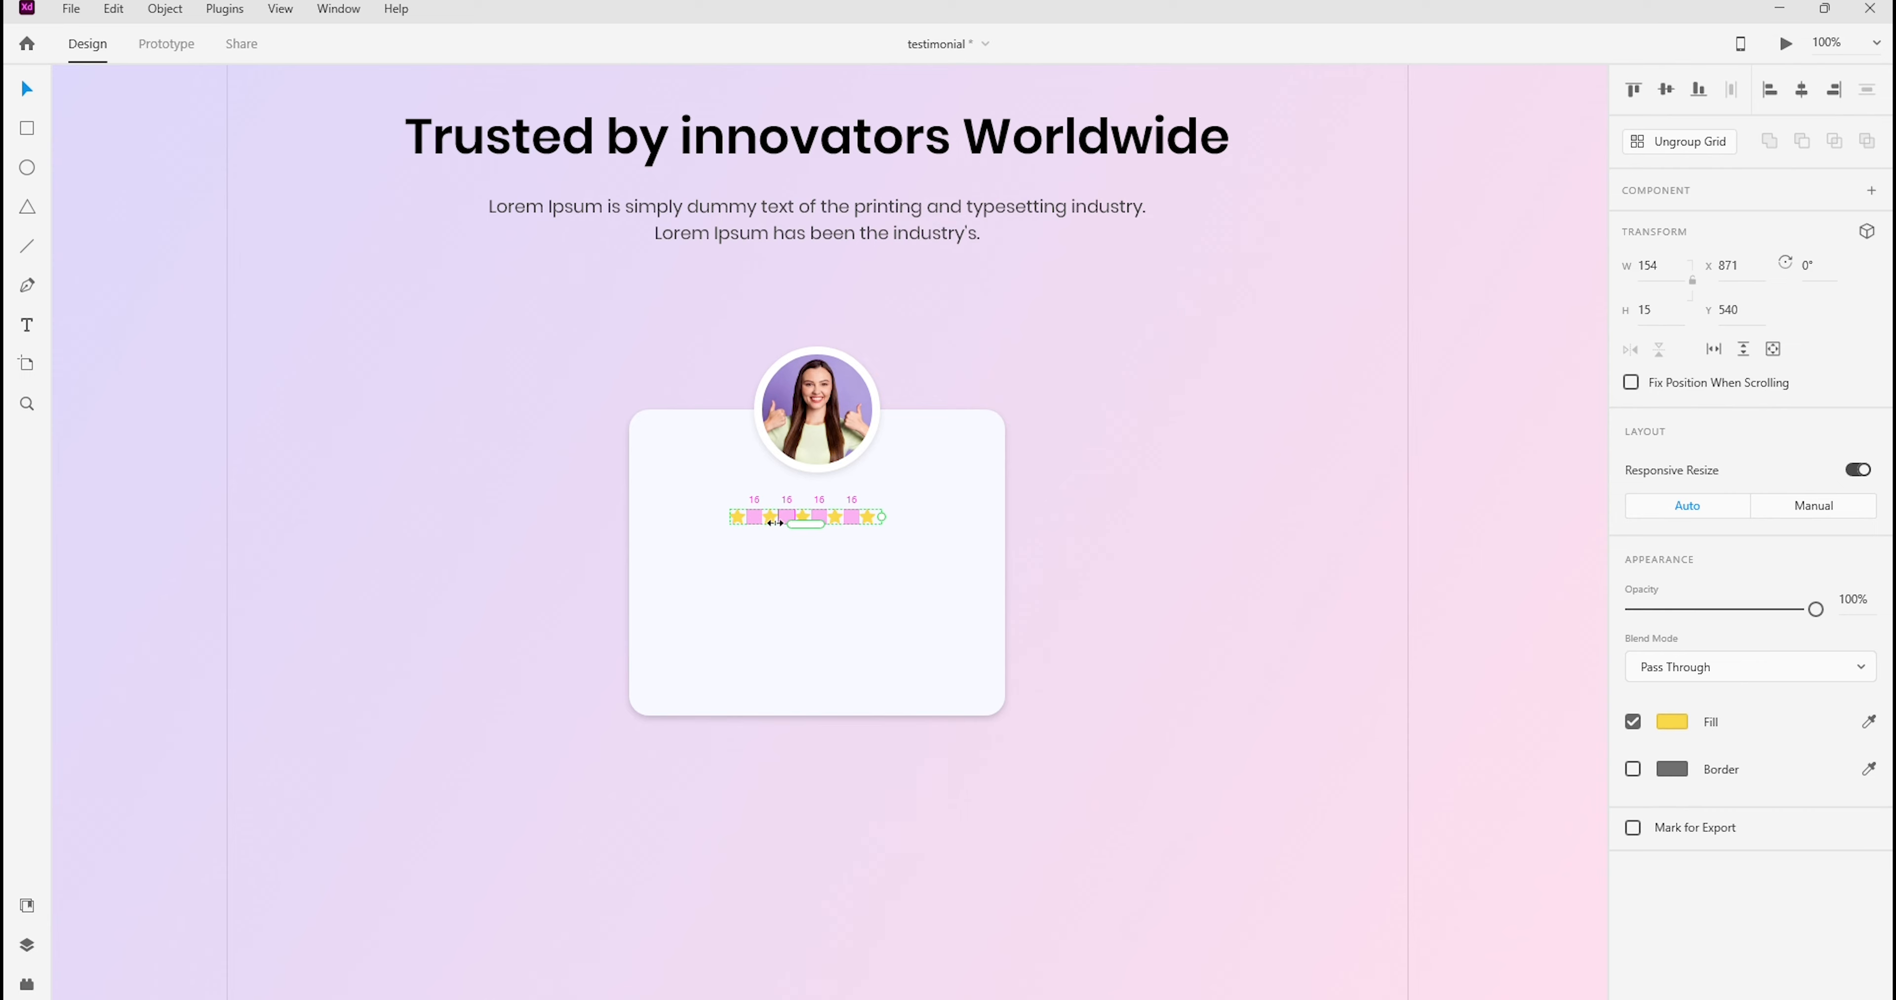
{"action": "left_click_drag", "start_coordinate": [775, 522], "coordinate": [768, 515]}
{"action": "left_click", "coordinate": [1153, 425]}
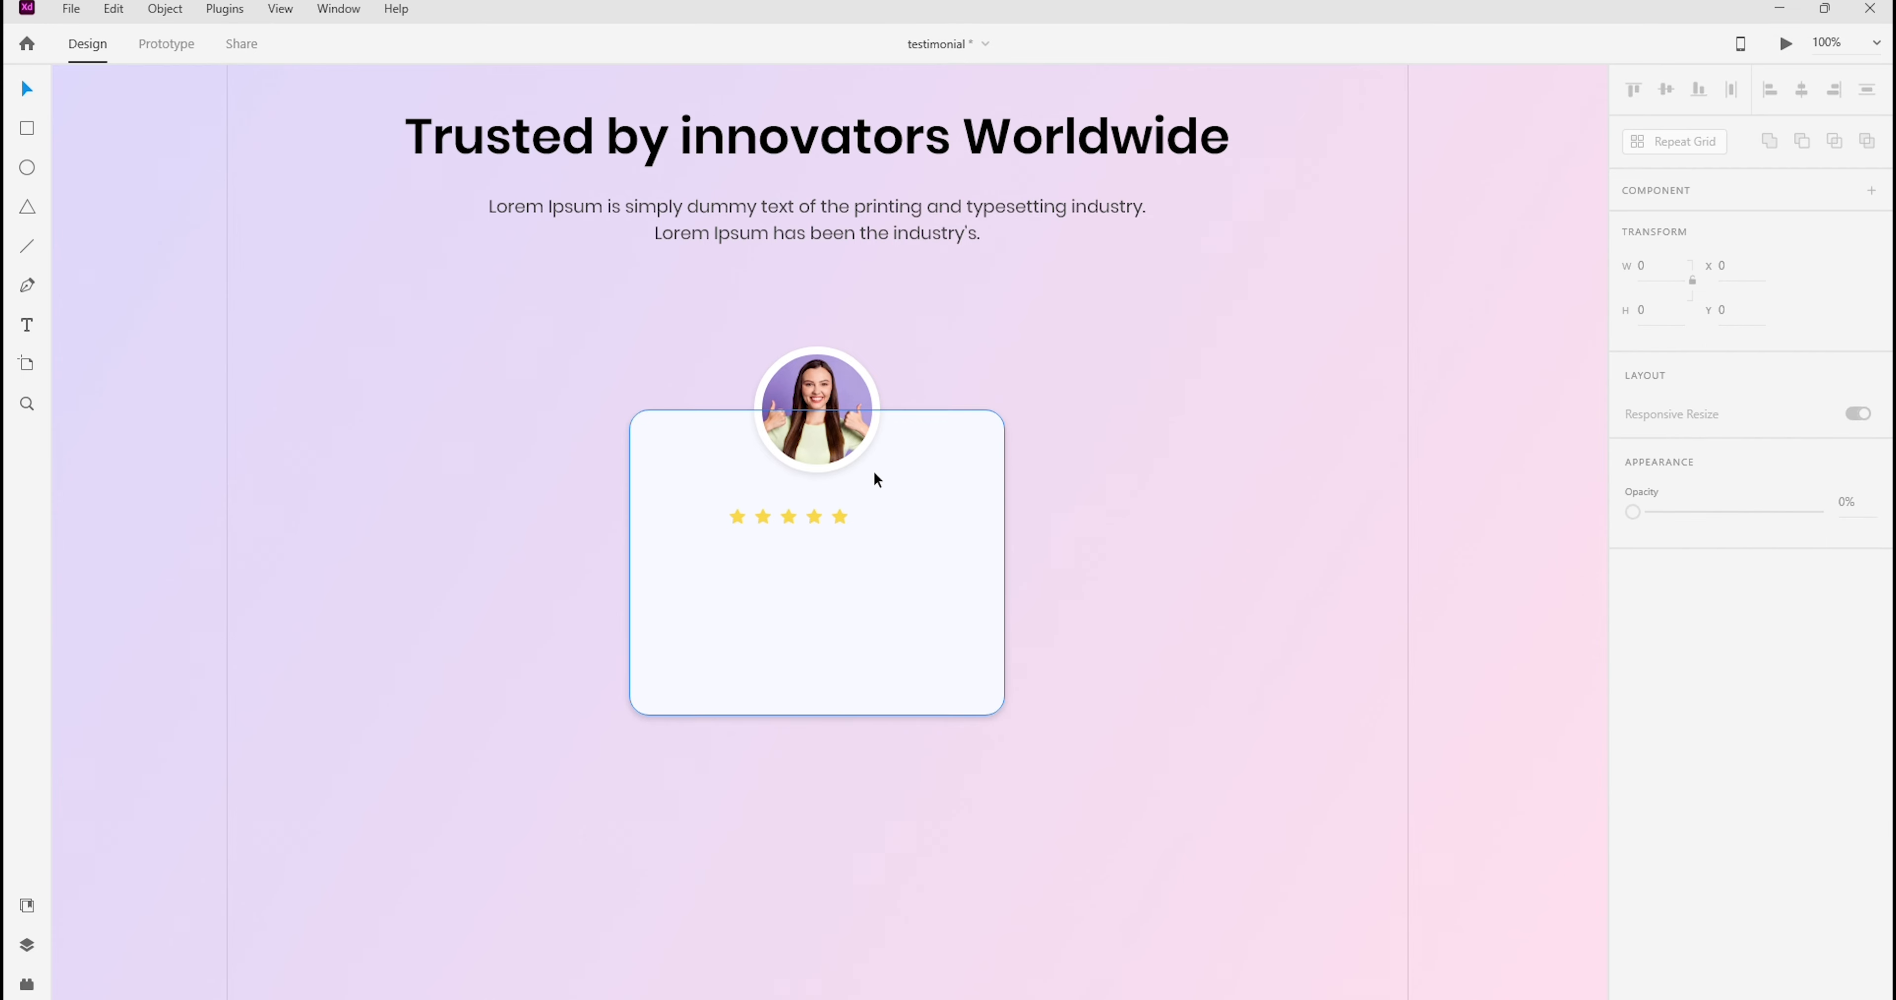
Centre the star row horizontally with the circular photo and the card
{"action": "left_click", "coordinate": [840, 519]}
{"action": "left_click_drag", "start_coordinate": [736, 324], "coordinate": [948, 628]}
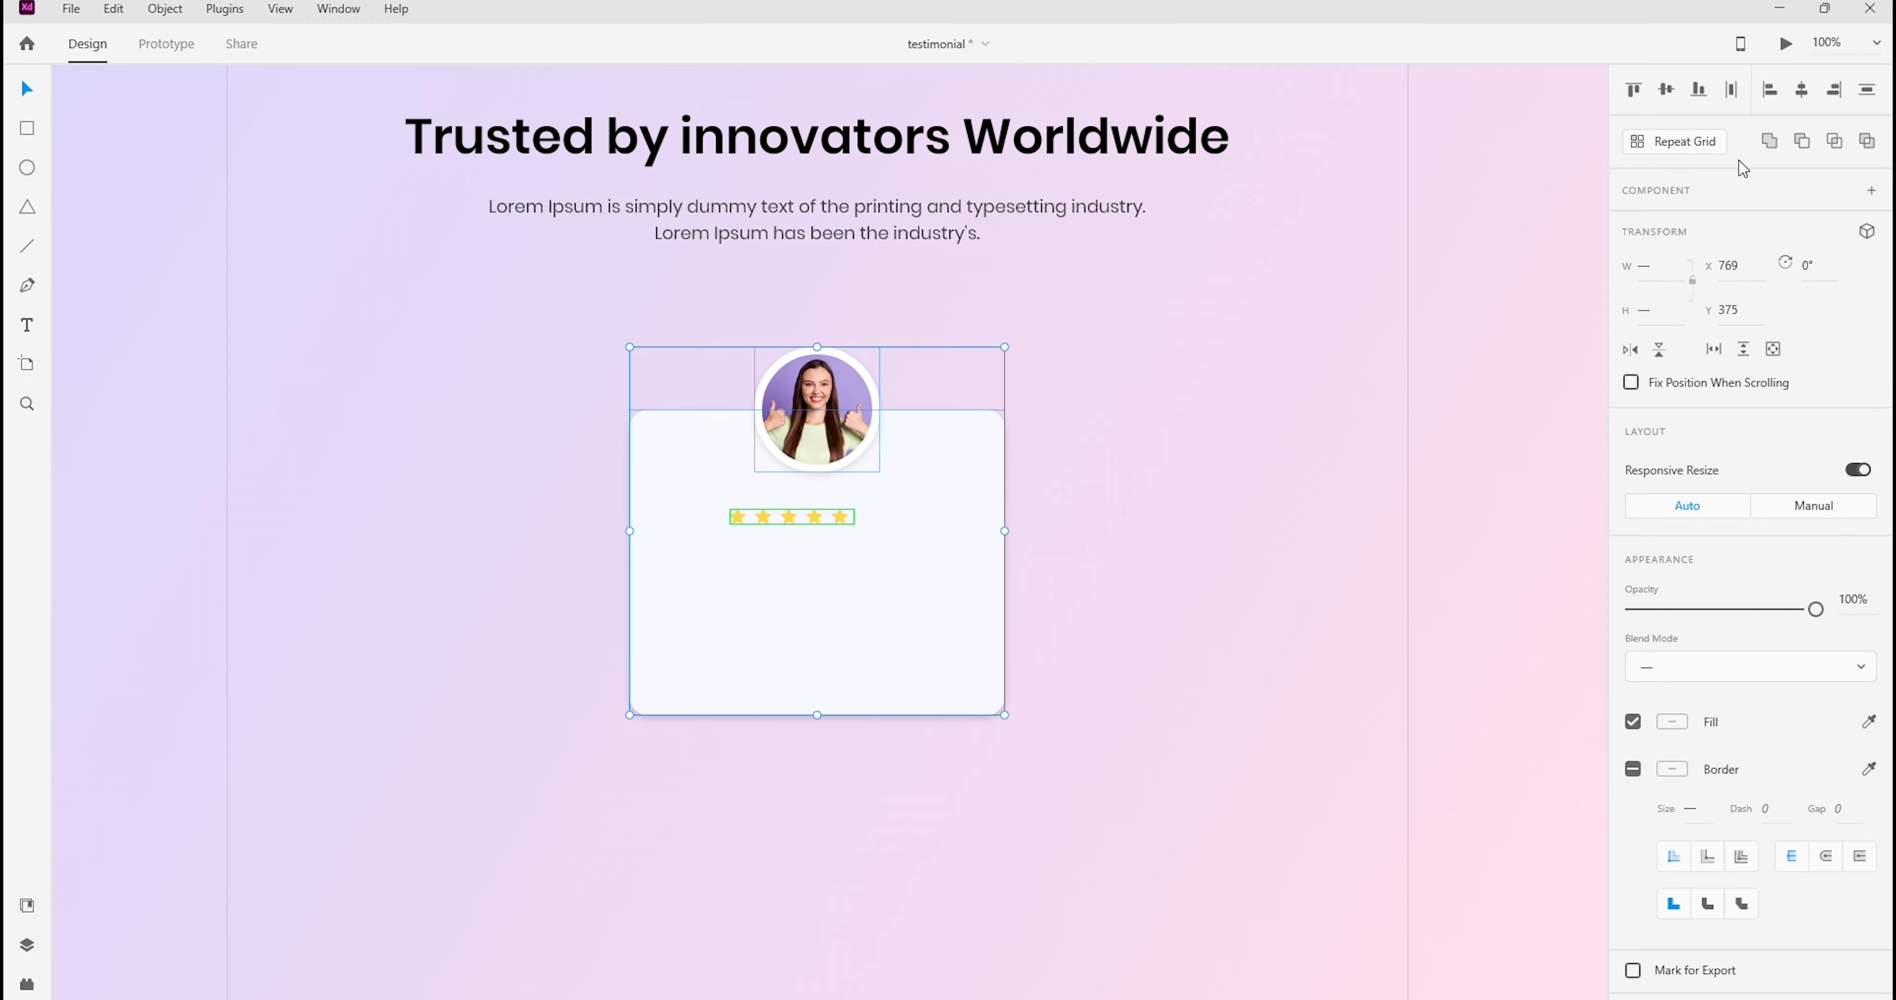
{"action": "left_click", "coordinate": [1803, 92]}
{"action": "left_click", "coordinate": [1224, 310]}
Ungroup the star repeat grid into separate stars and try to group the five stars
{"action": "left_click", "coordinate": [813, 520]}
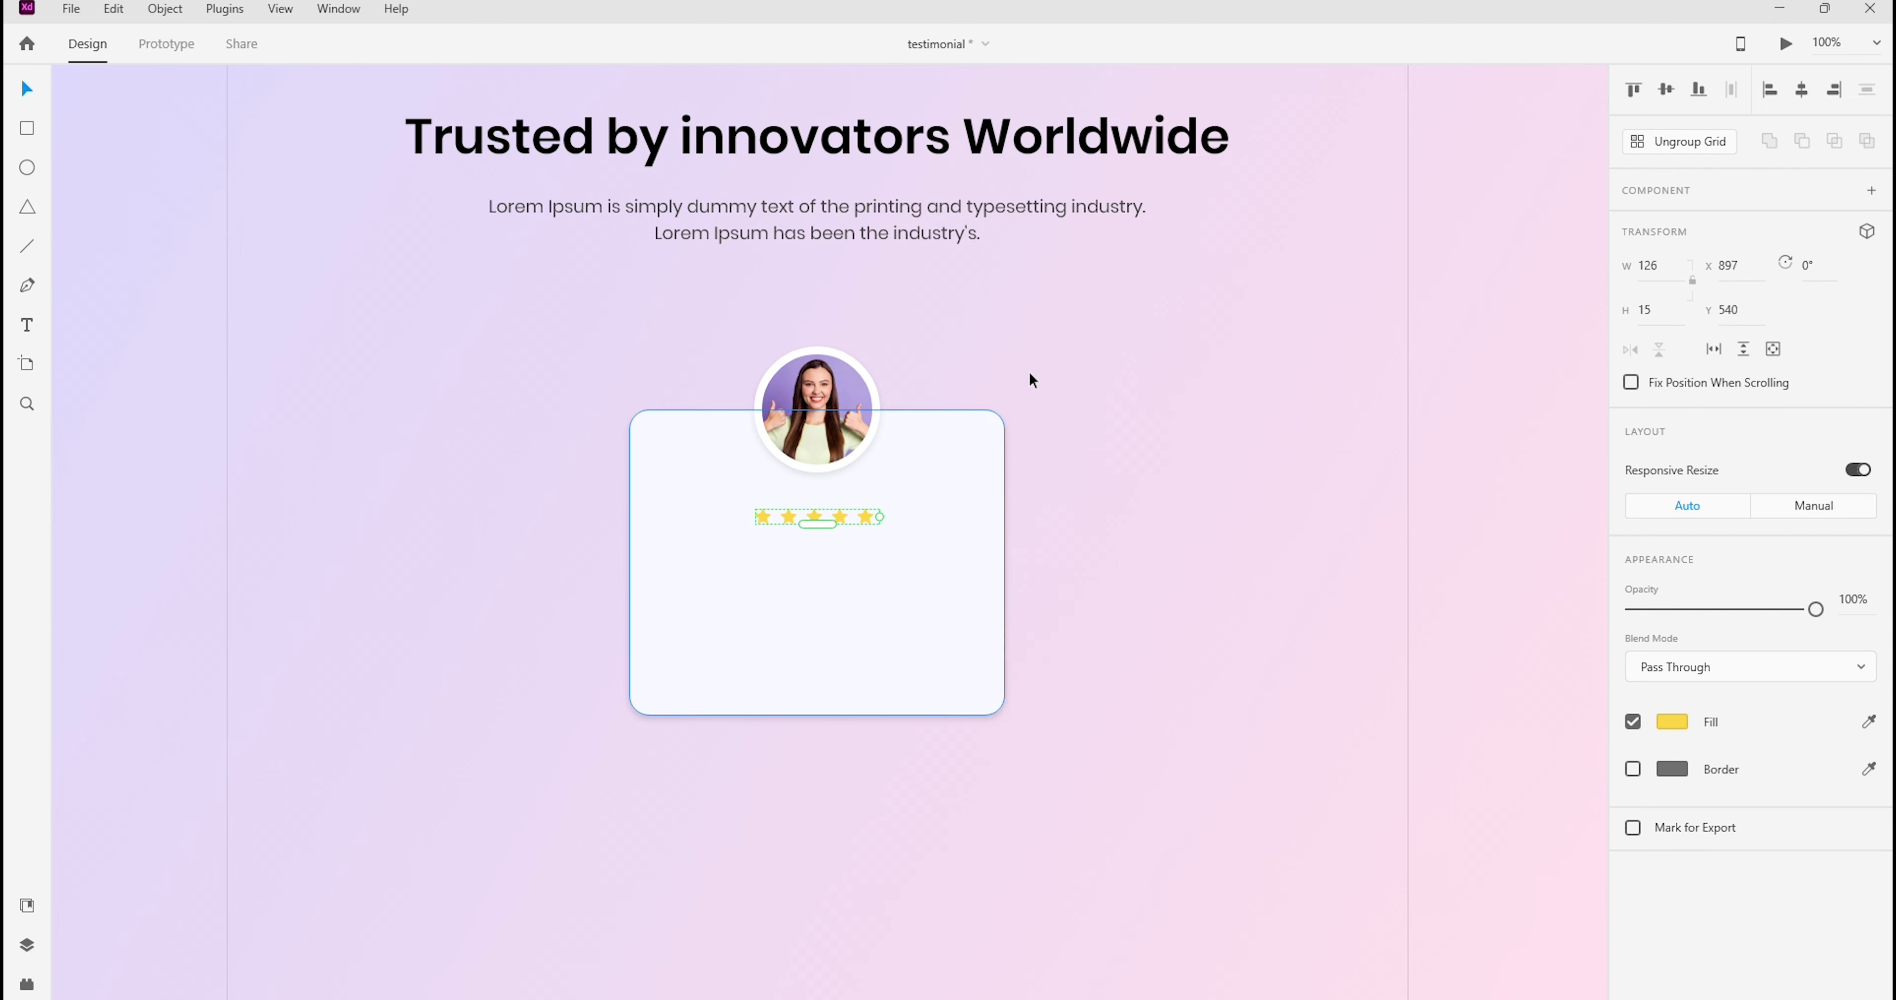
{"action": "left_click", "coordinate": [1688, 142]}
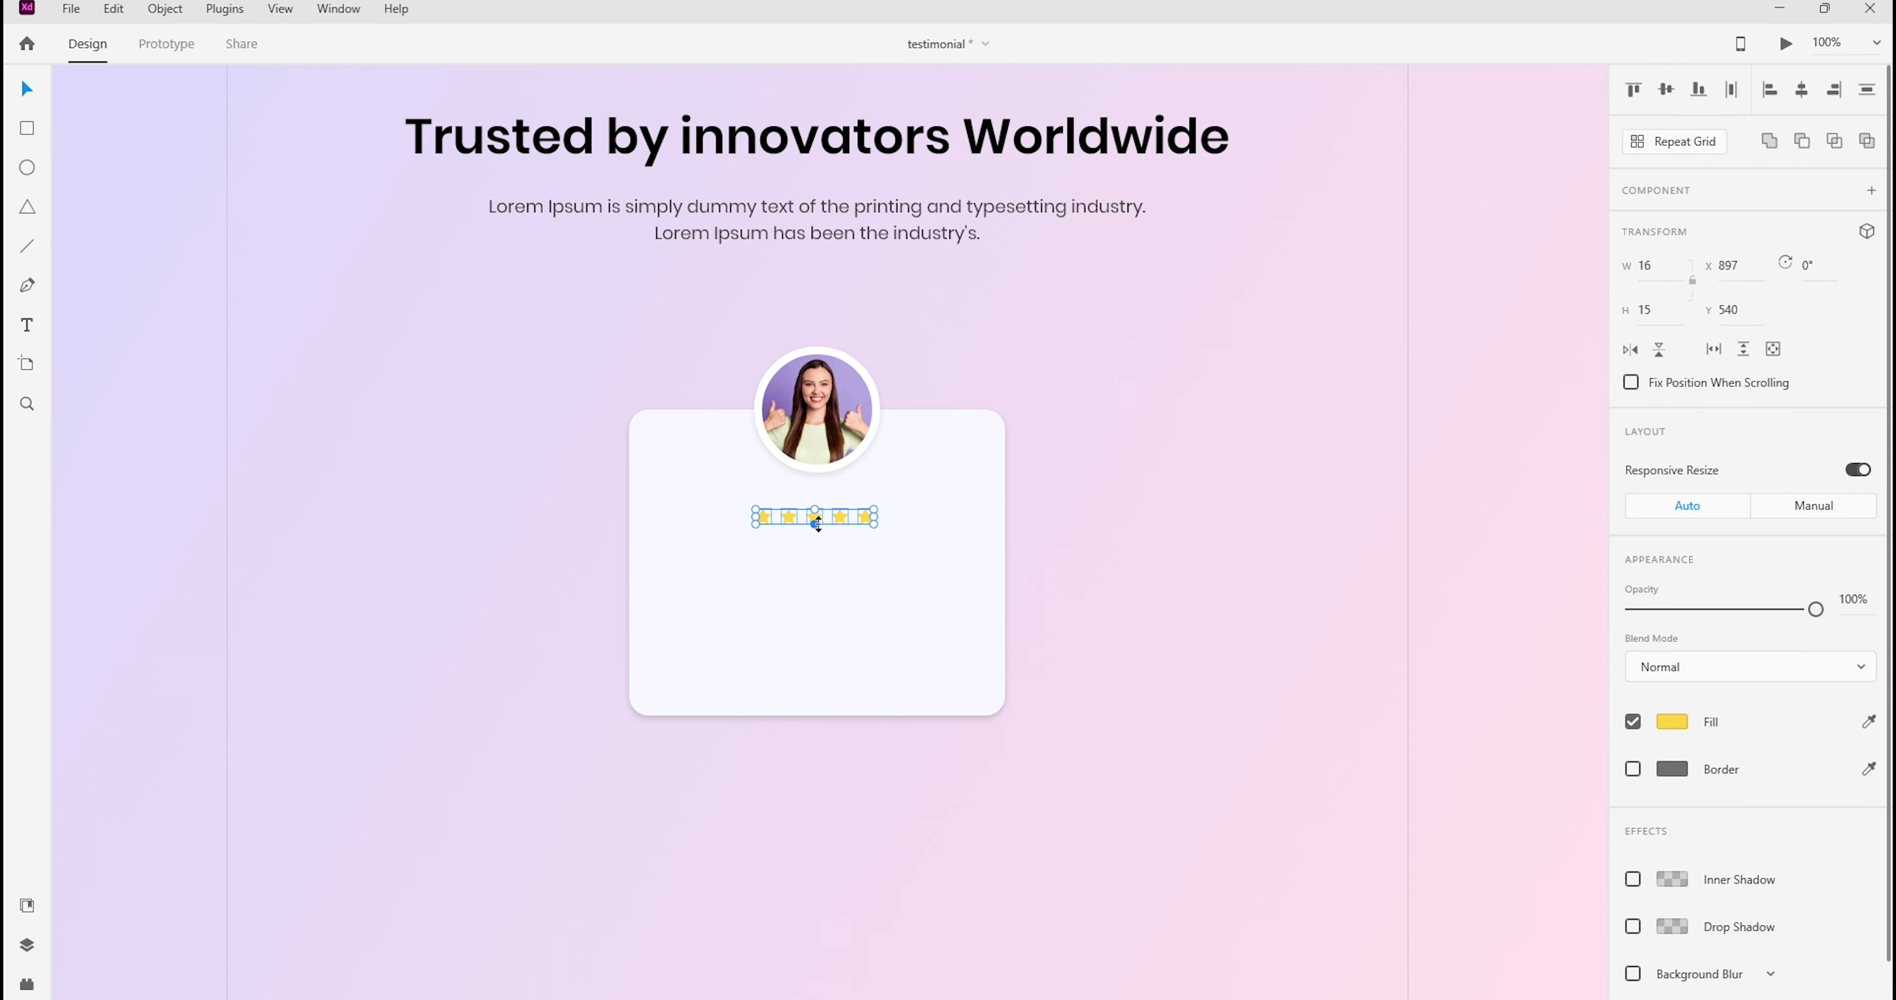
{"action": "right_click", "coordinate": [819, 515]}
{"action": "left_click", "coordinate": [876, 260]}
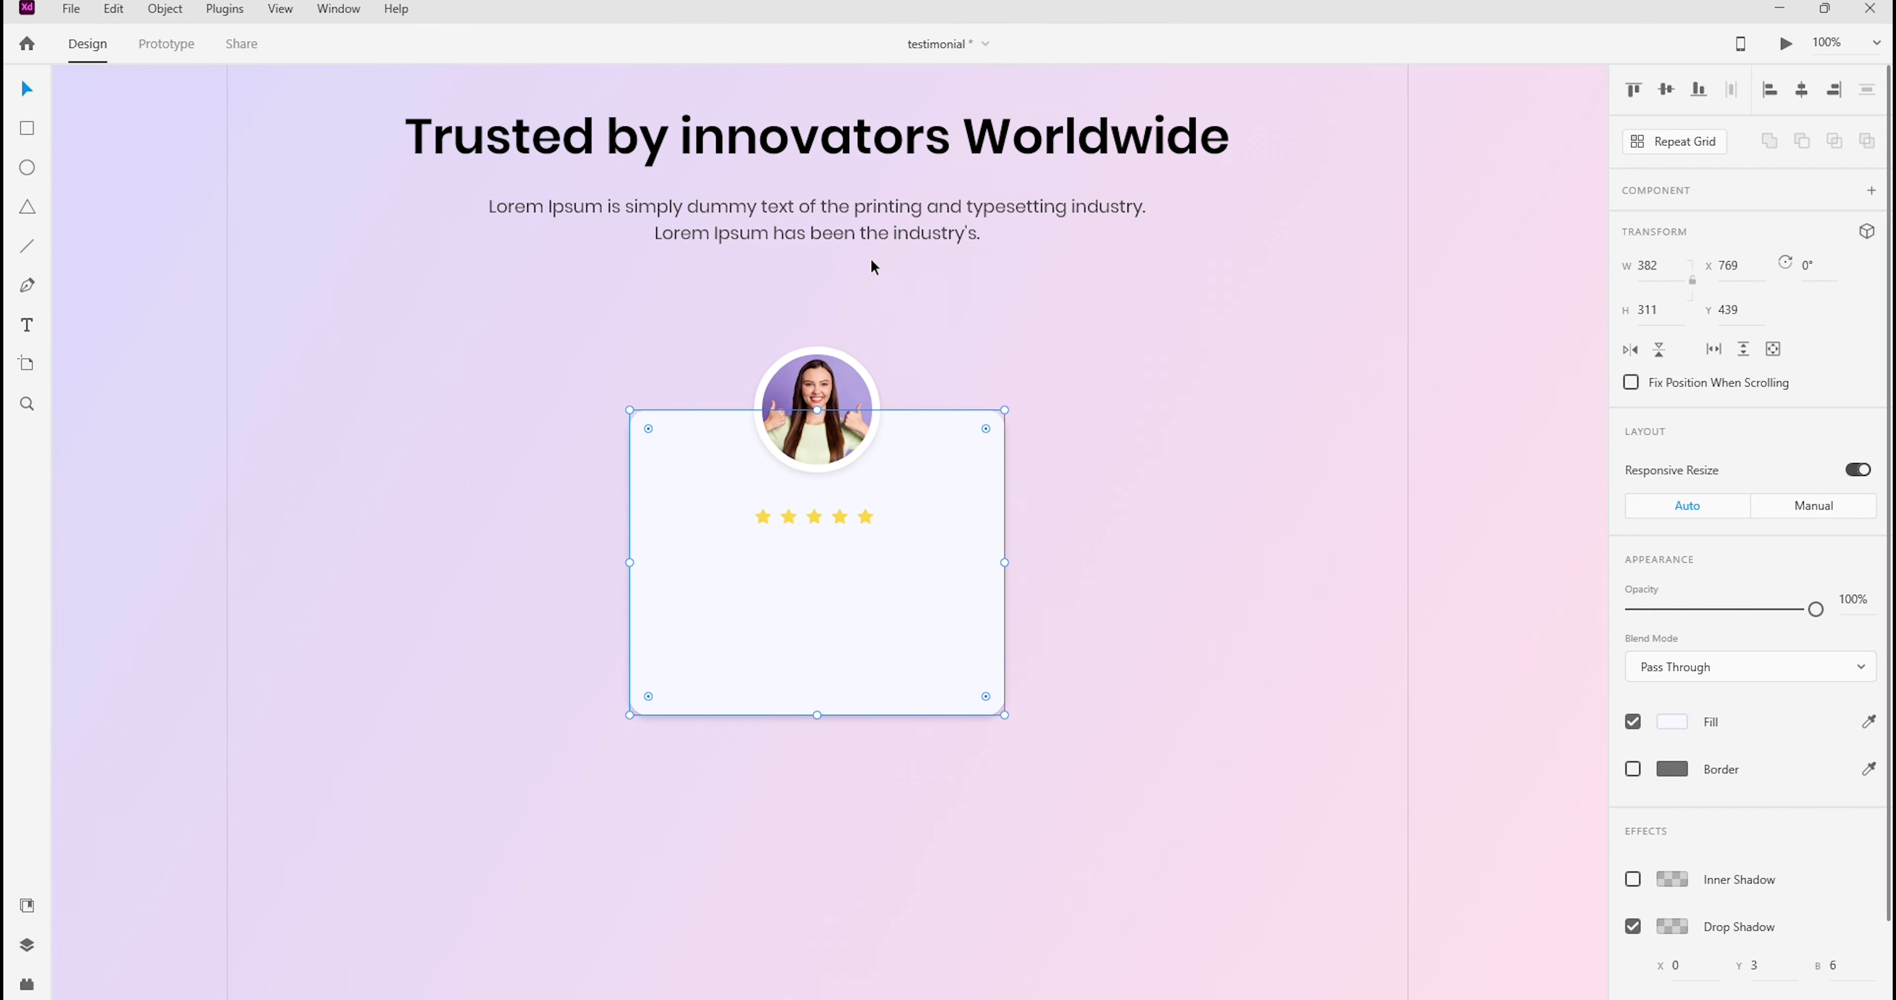
{"action": "left_click", "coordinate": [876, 266]}
{"action": "left_click", "coordinate": [819, 517]}
{"action": "left_click", "coordinate": [953, 545]}
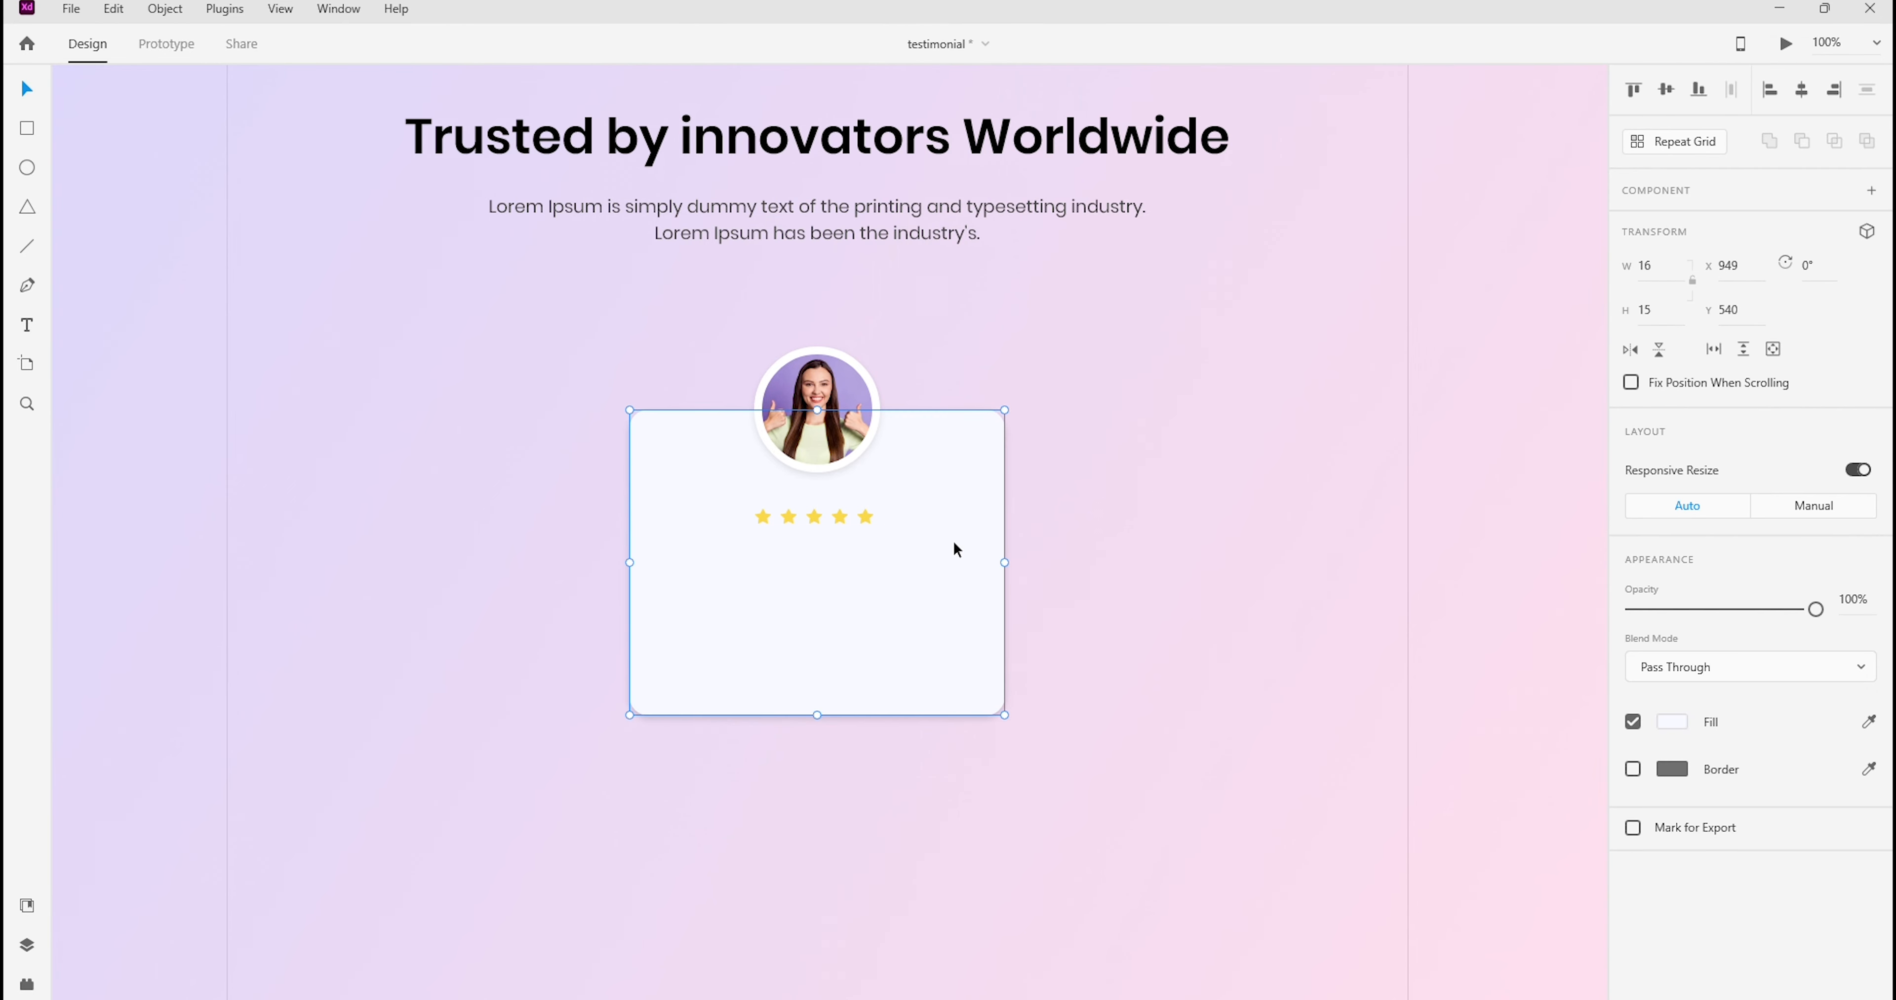
{"action": "right_click", "coordinate": [954, 545]}
{"action": "left_click", "coordinate": [1027, 291]}
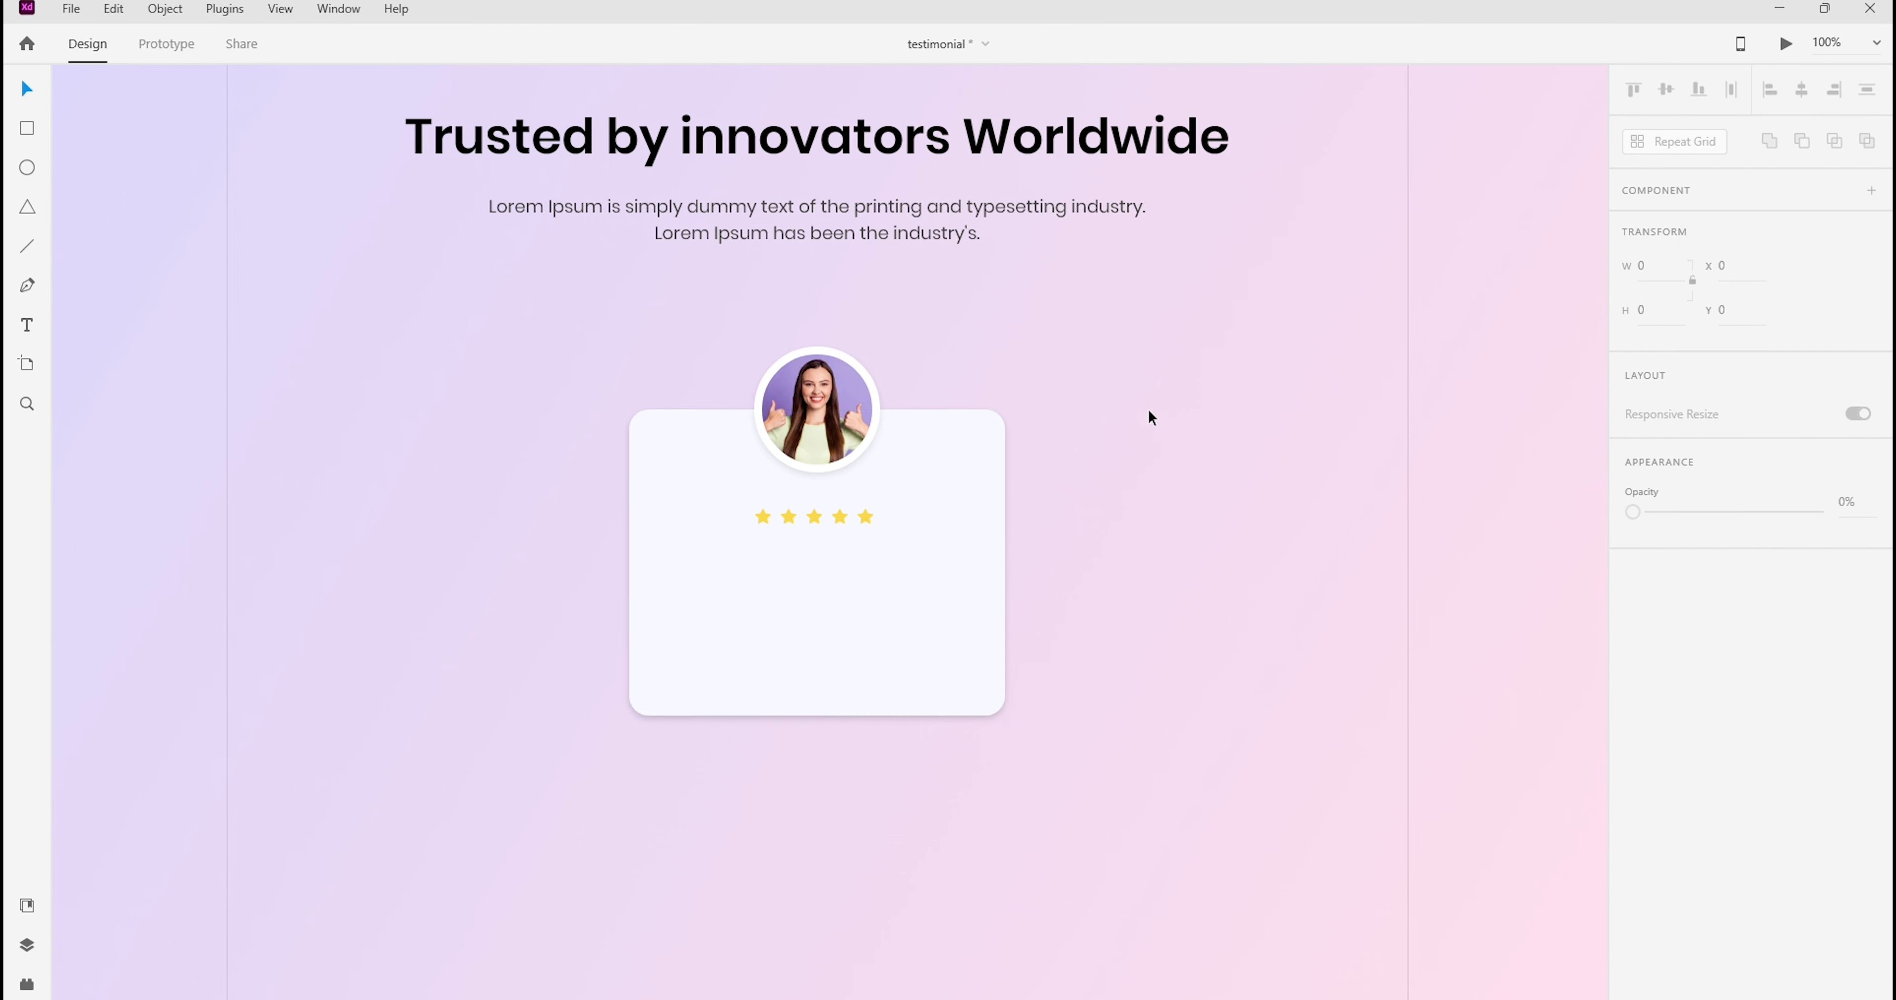
Lock the card background and group the five stars together
{"action": "right_click", "coordinate": [927, 563]}
{"action": "left_click", "coordinate": [975, 210]}
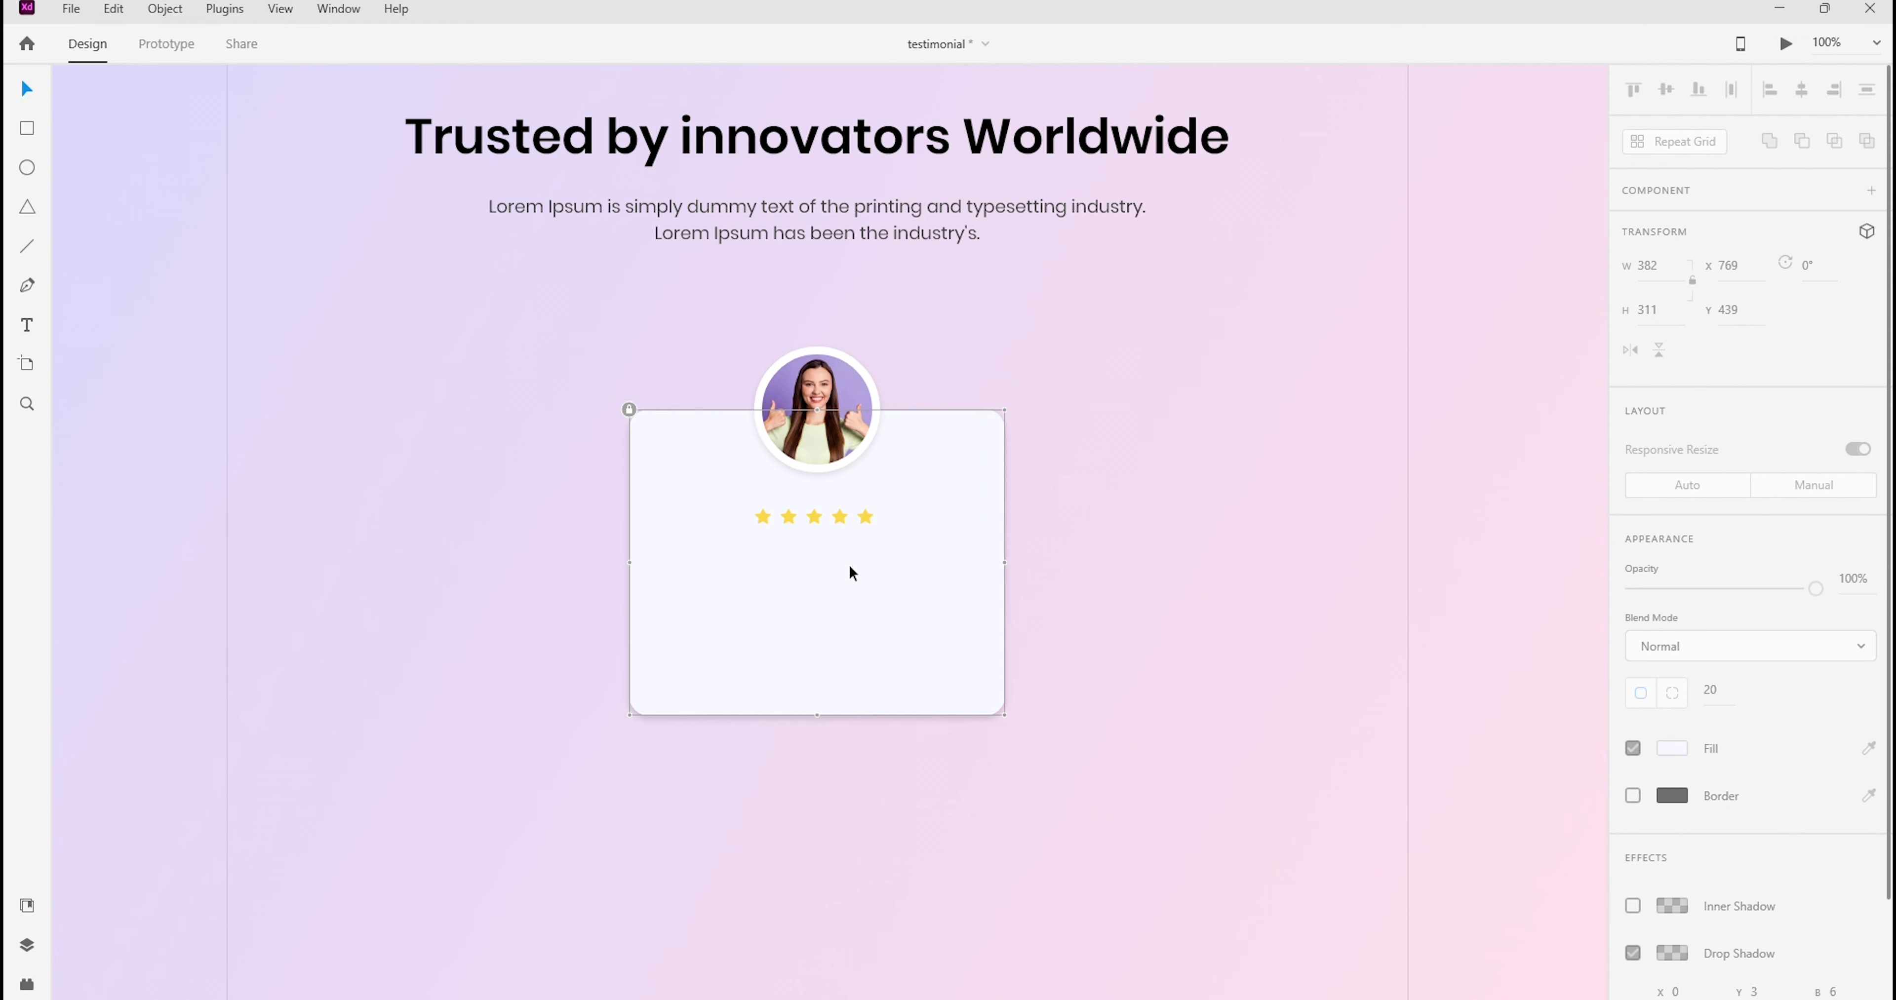
{"action": "left_click_drag", "start_coordinate": [914, 547], "coordinate": [692, 528]}
{"action": "right_click", "coordinate": [786, 524]}
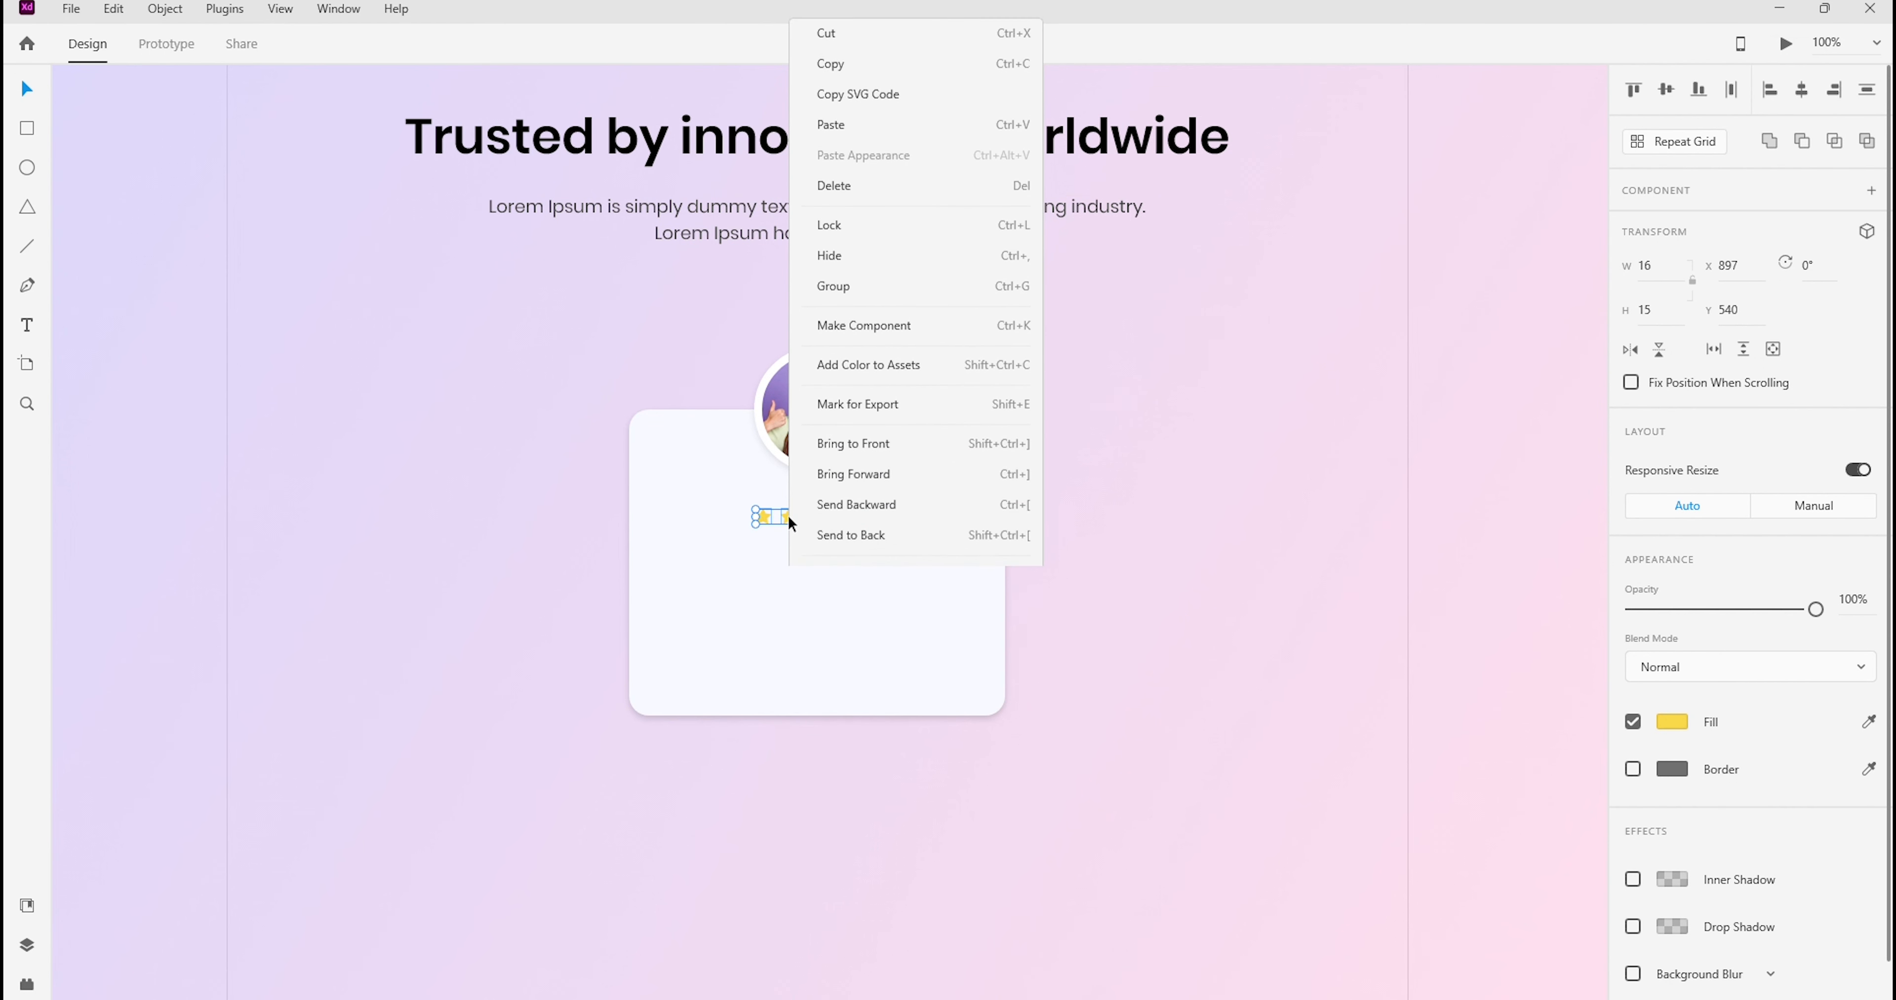
{"action": "left_click", "coordinate": [840, 268]}
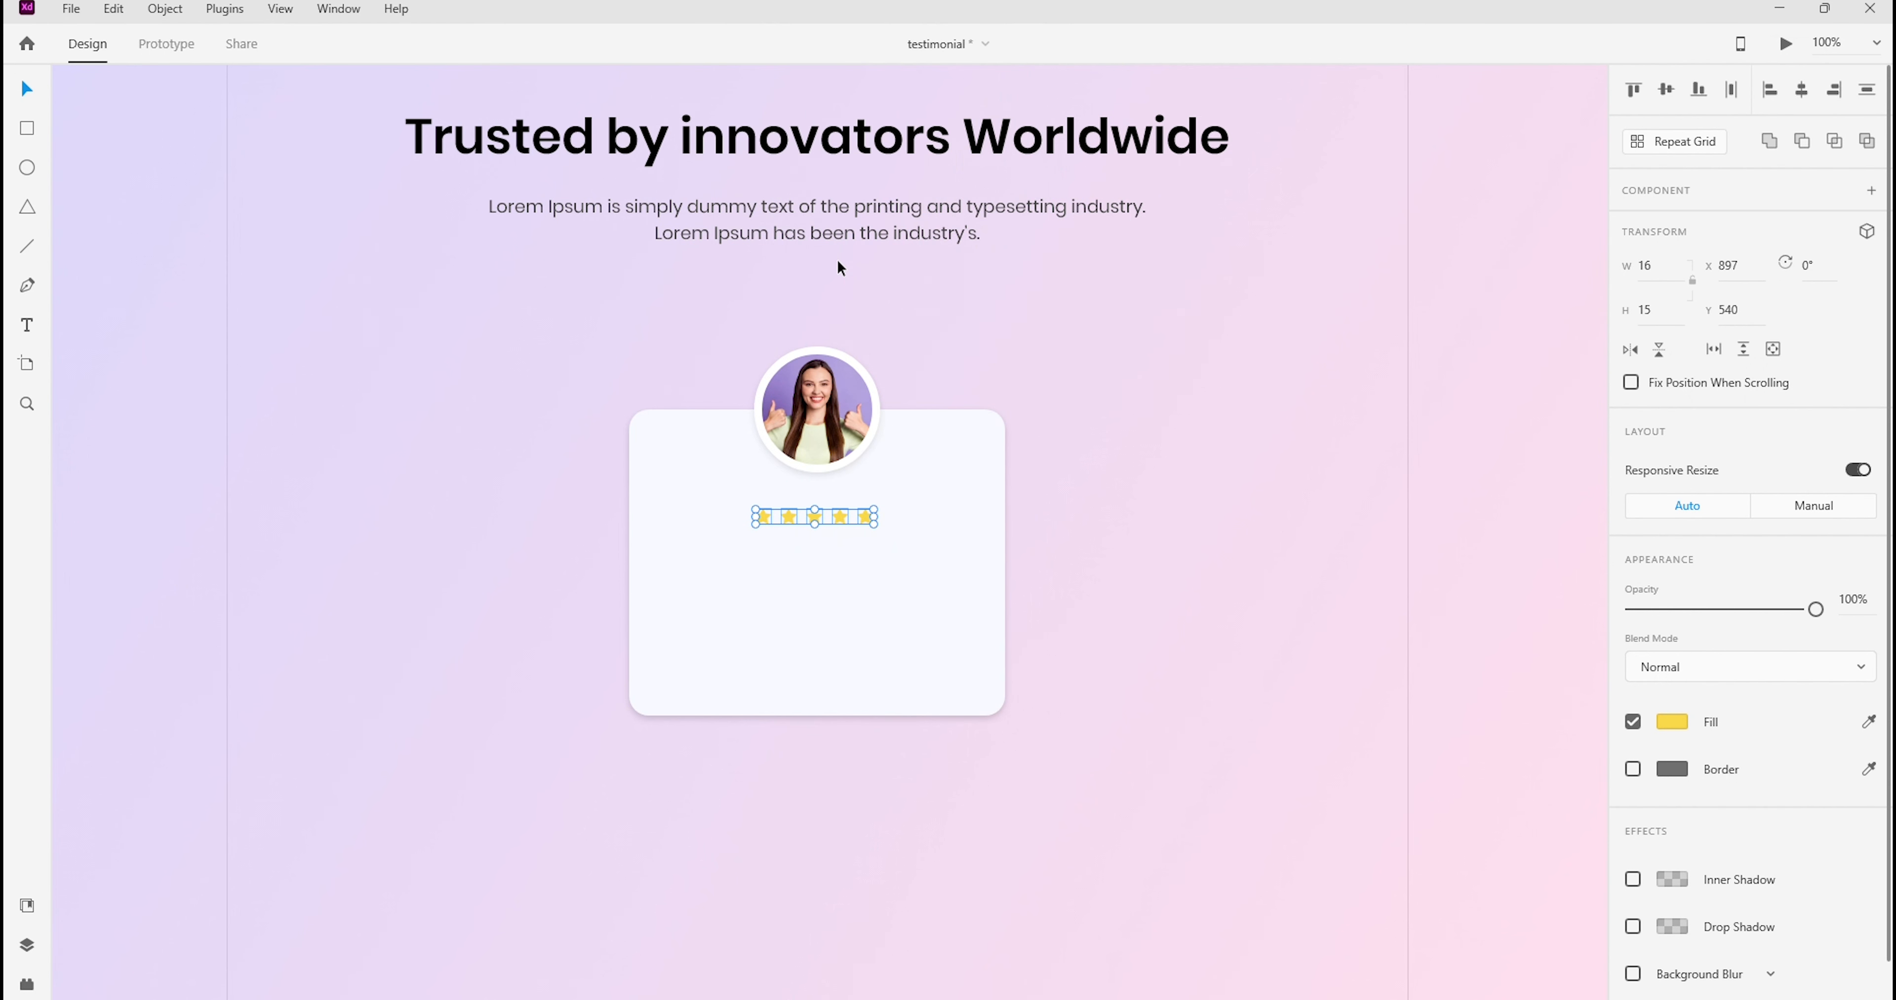
Show the document assets and turn the grouped five-star row into a component
{"action": "left_click", "coordinate": [804, 521]}
{"action": "left_click", "coordinate": [31, 913]}
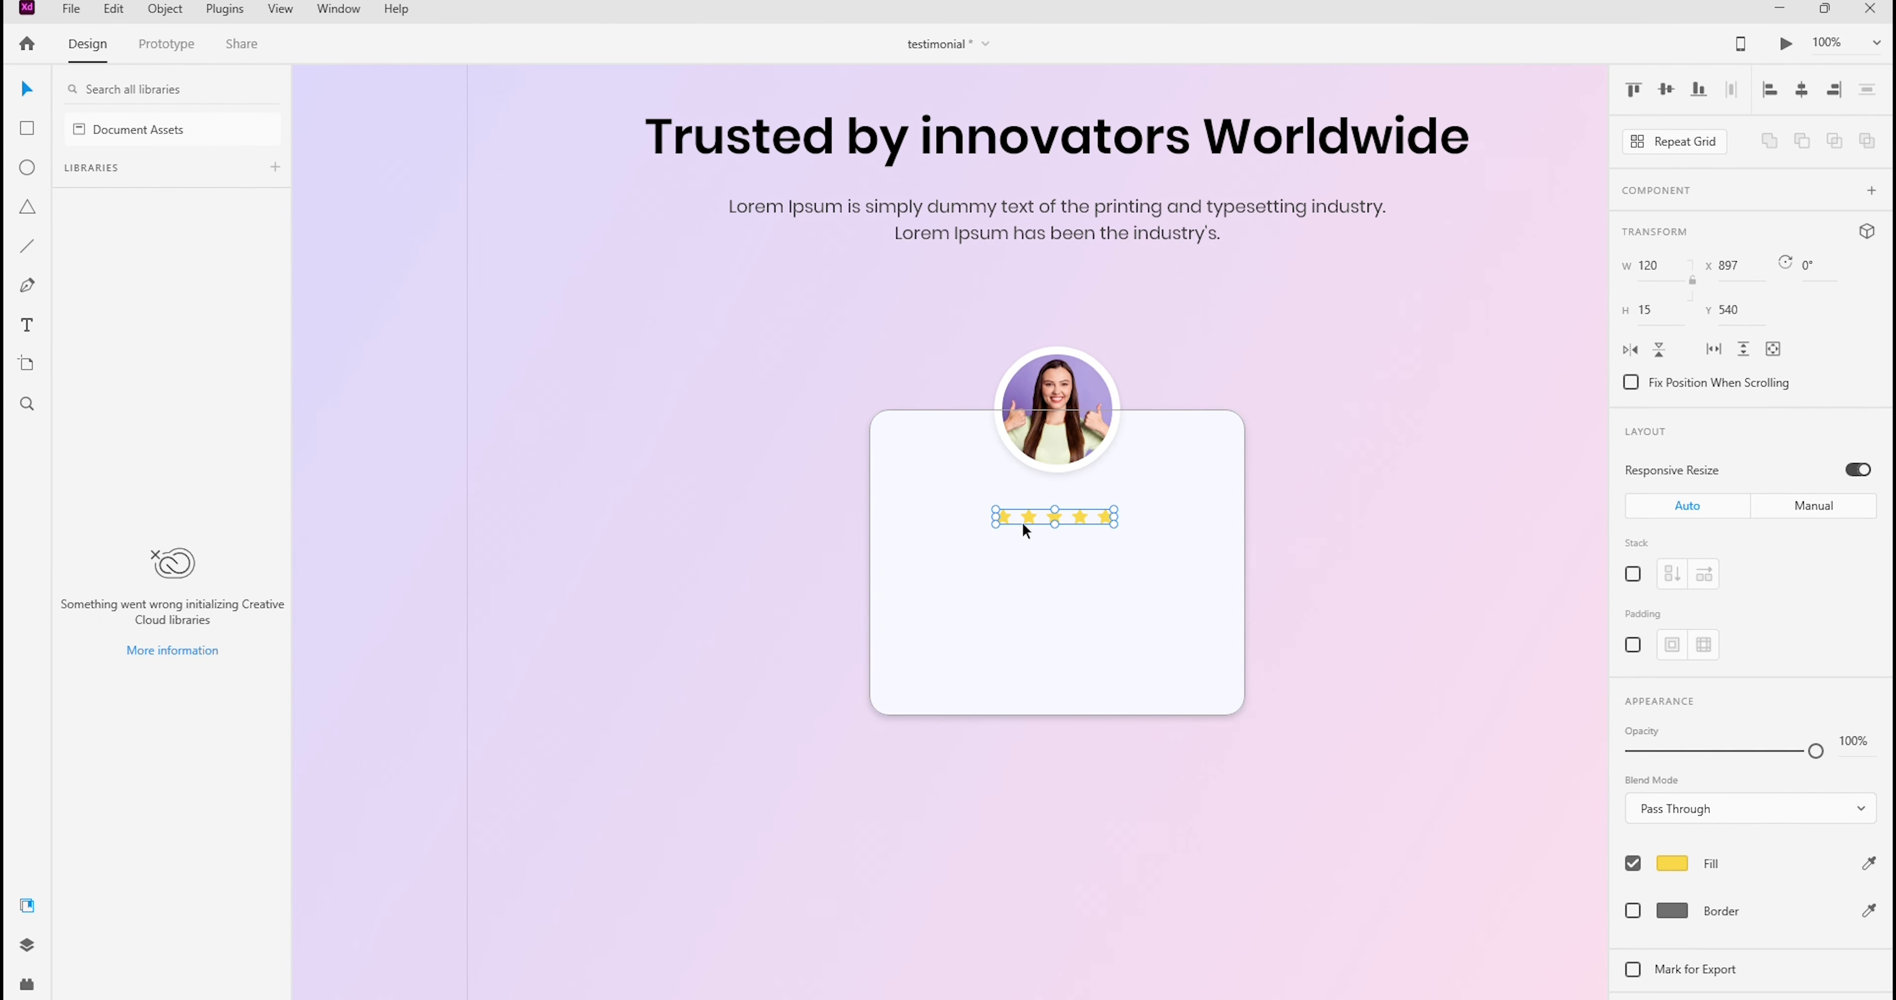
{"action": "left_click", "coordinate": [122, 133]}
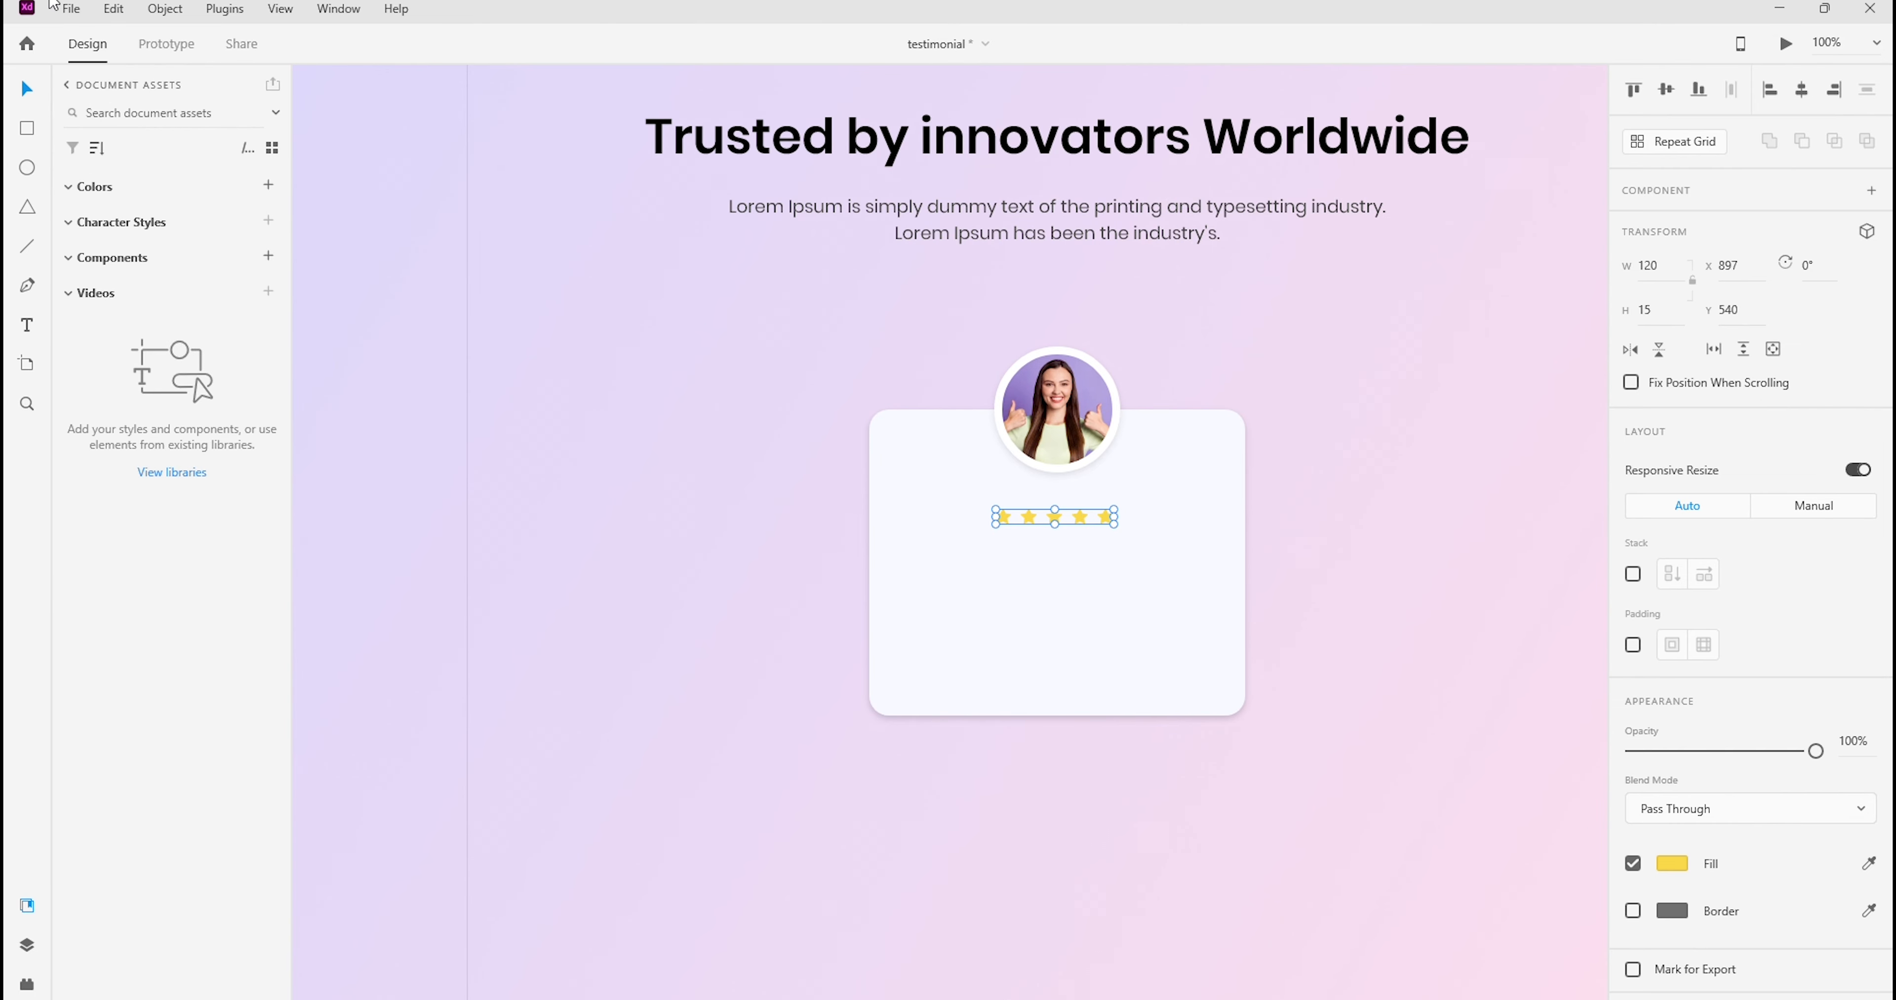
{"action": "left_click", "coordinate": [1261, 605]}
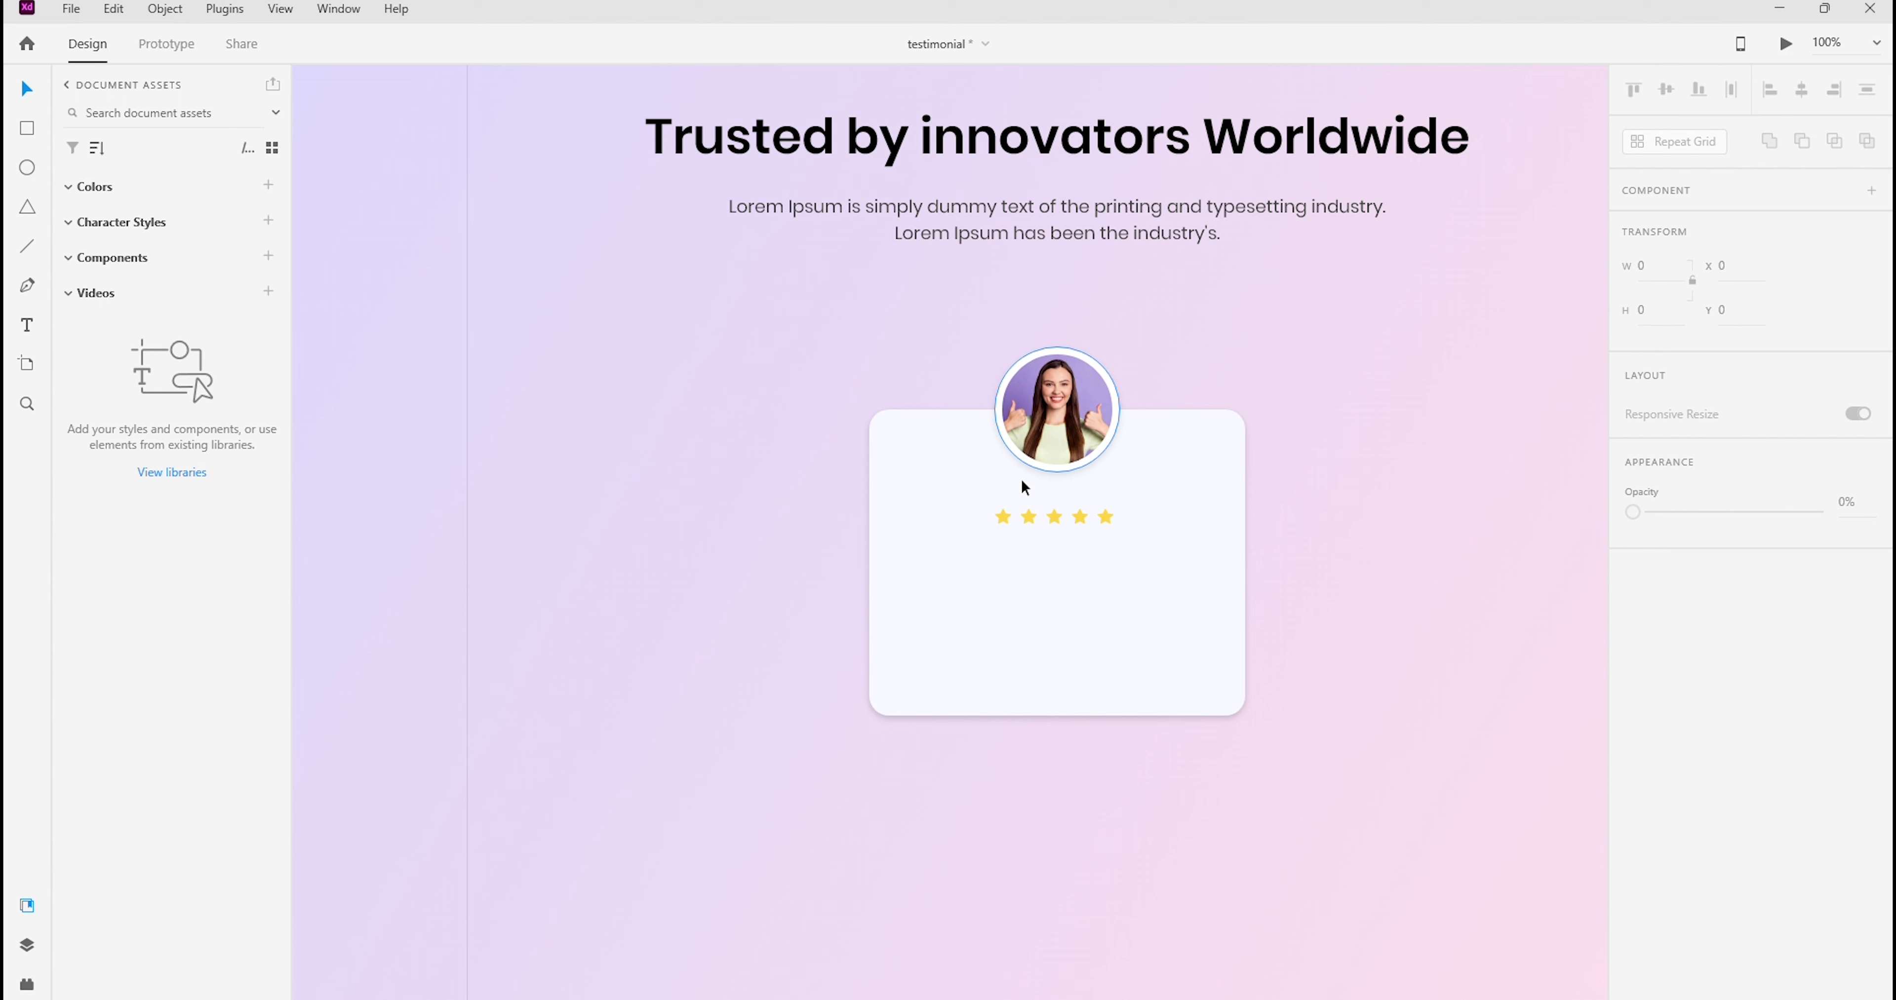
{"action": "left_click", "coordinate": [1076, 523]}
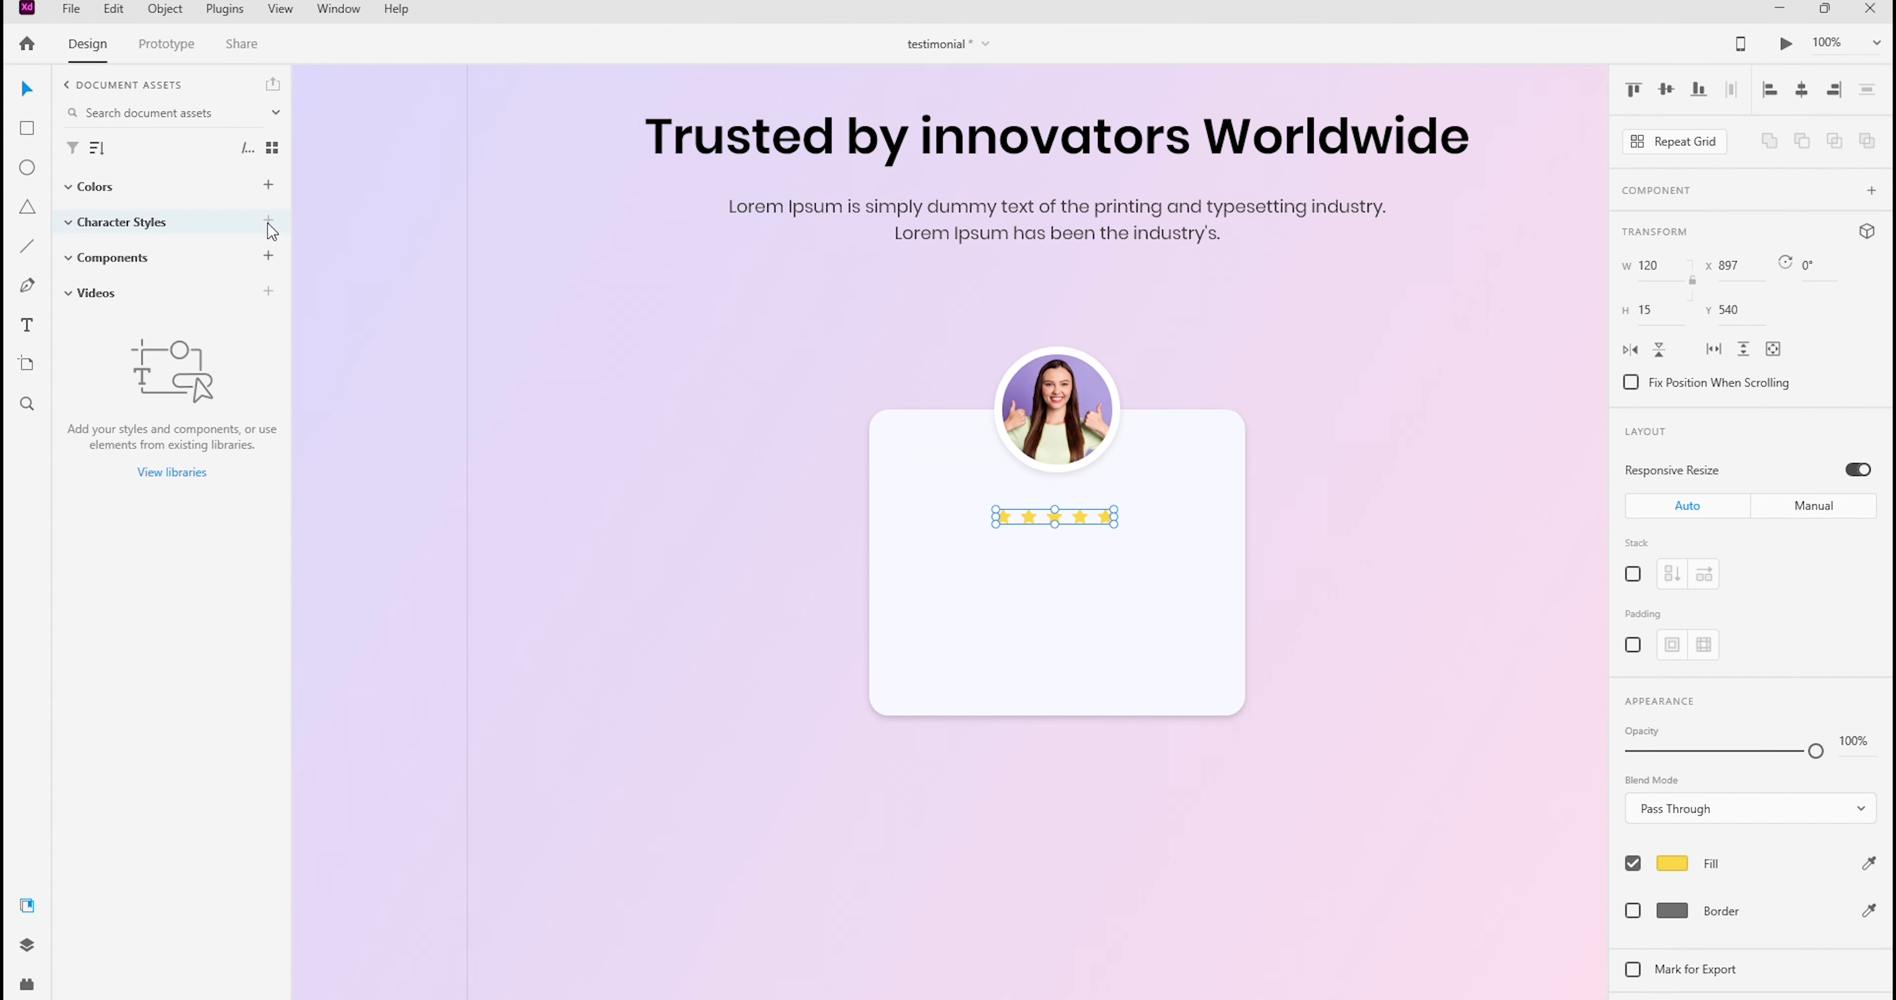
{"action": "left_click", "coordinate": [270, 257]}
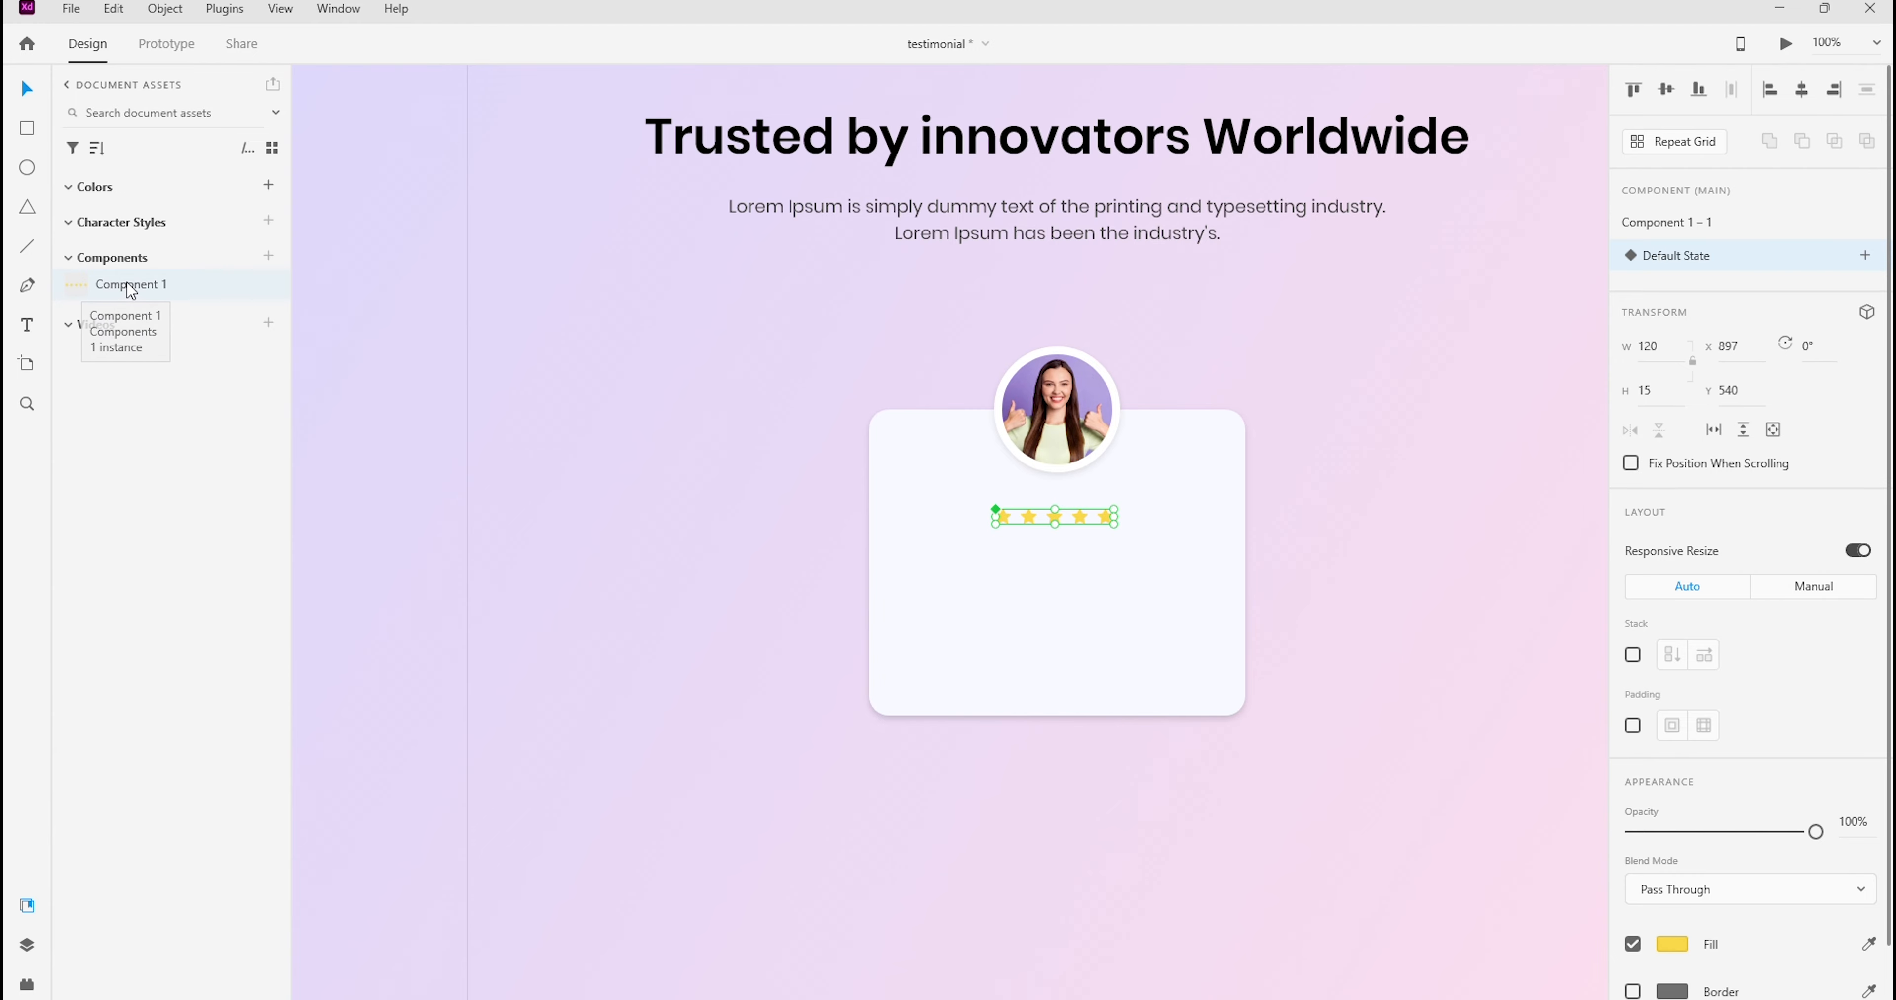
Place two instances of the star row component on the empty background beside the card
{"action": "left_click_drag", "start_coordinate": [149, 303], "coordinate": [618, 461]}
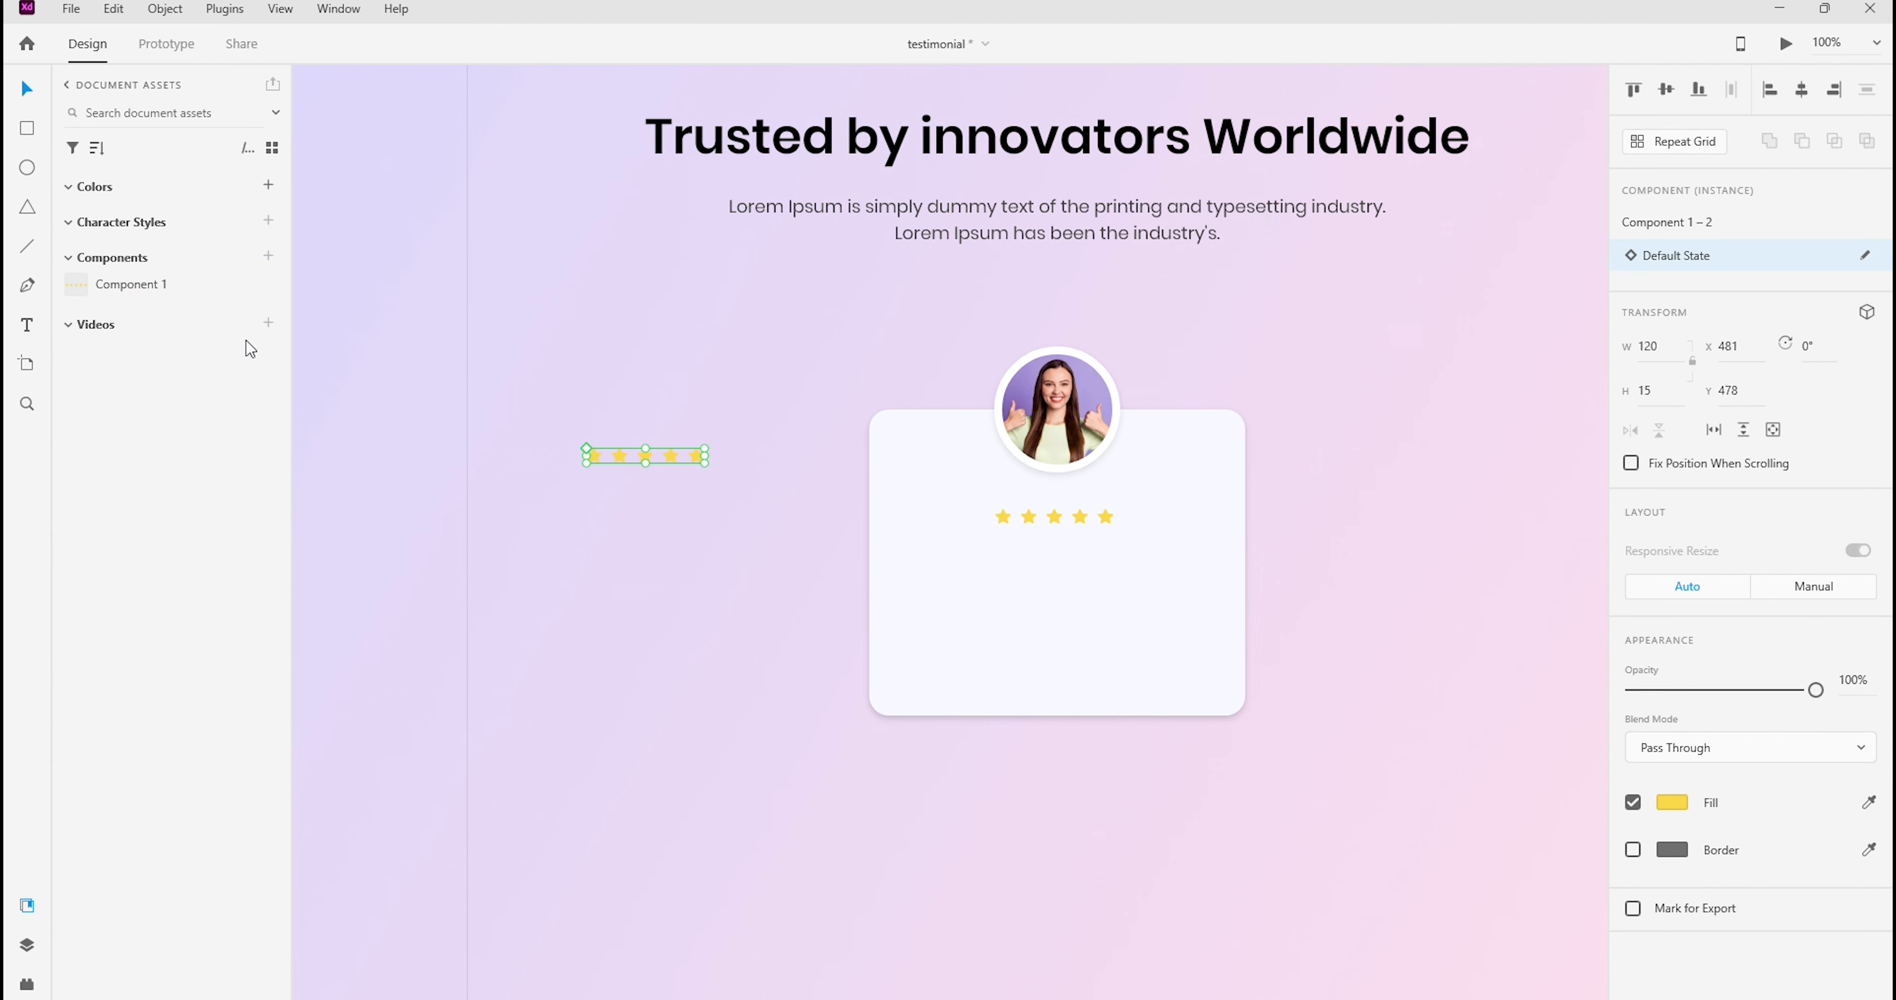
{"action": "left_click_drag", "start_coordinate": [127, 293], "coordinate": [635, 553]}
{"action": "left_click", "coordinate": [670, 382]}
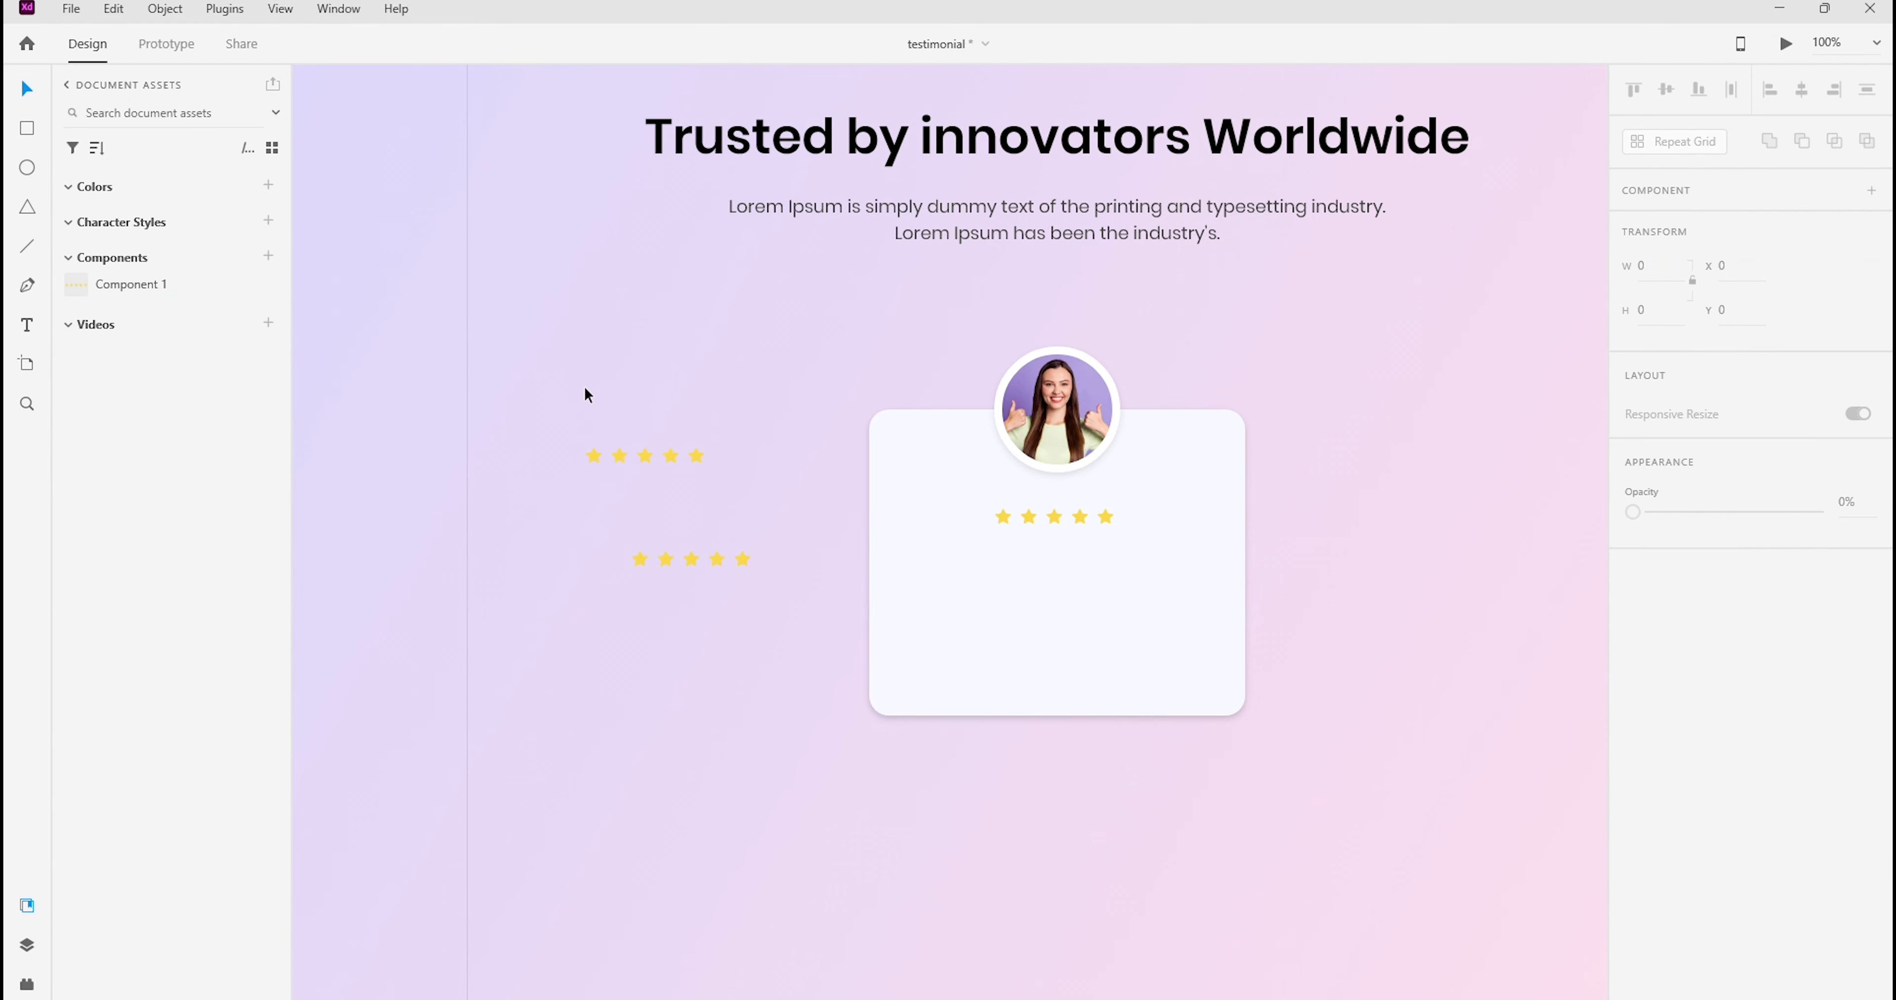
Delete both star row instances beside the card
{"action": "left_click_drag", "start_coordinate": [561, 373], "coordinate": [822, 703]}
{"action": "left_click", "coordinate": [707, 338]}
{"action": "left_click_drag", "start_coordinate": [542, 368], "coordinate": [720, 640]}
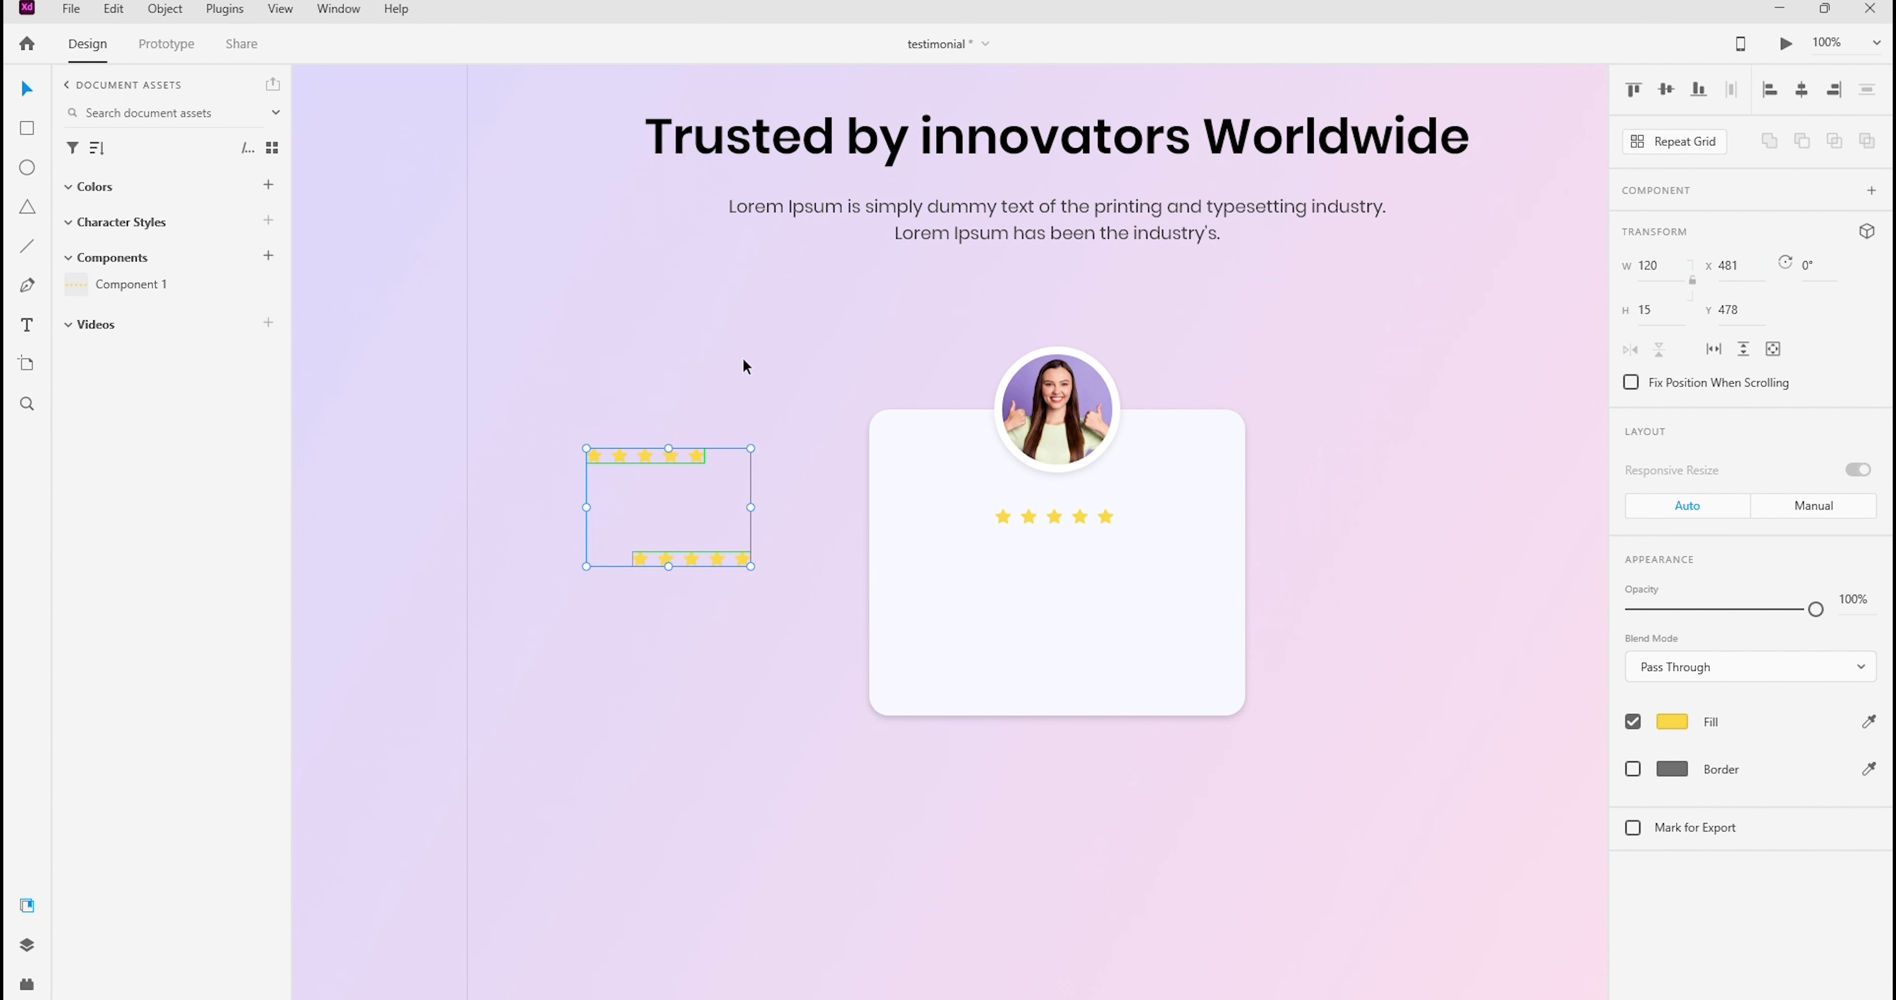
{"action": "key", "text": "Delete"}
{"action": "left_click", "coordinate": [662, 357]}
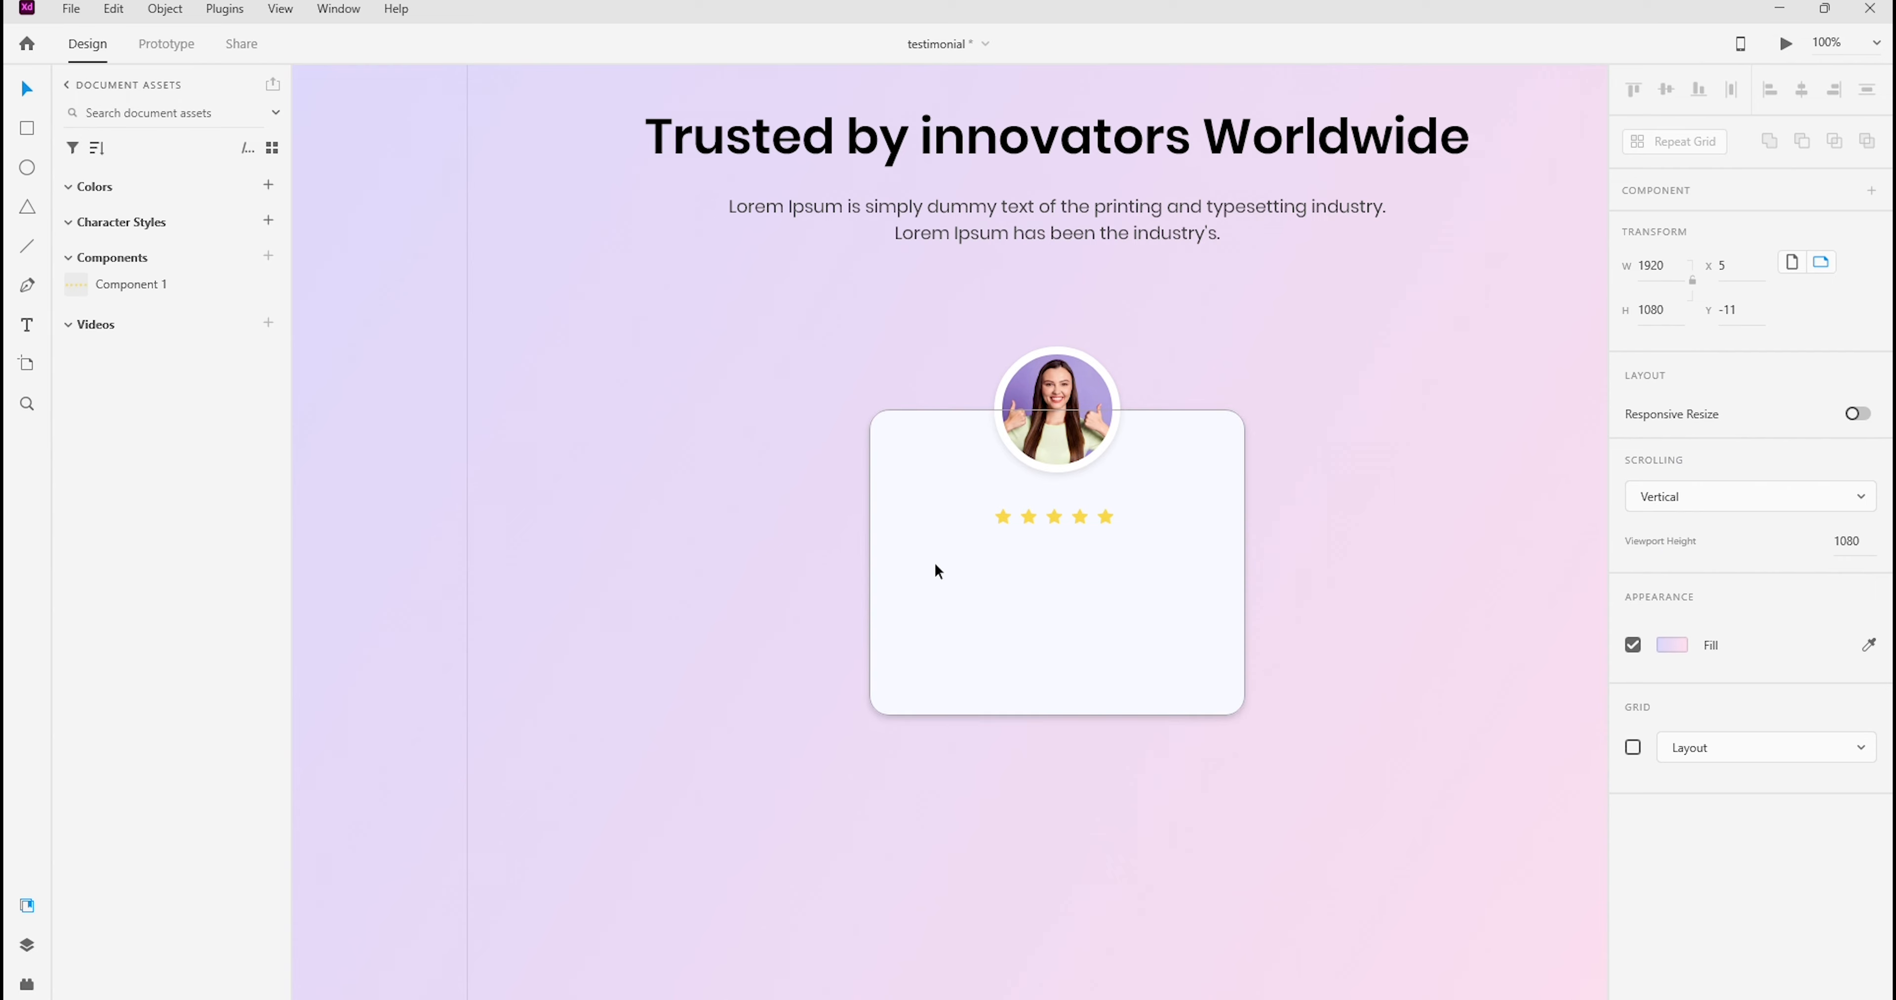
Nudge the main star row component inside the card to X 907, Y 531
{"action": "left_click", "coordinate": [1005, 515]}
{"action": "key", "text": "ctrl+k"}
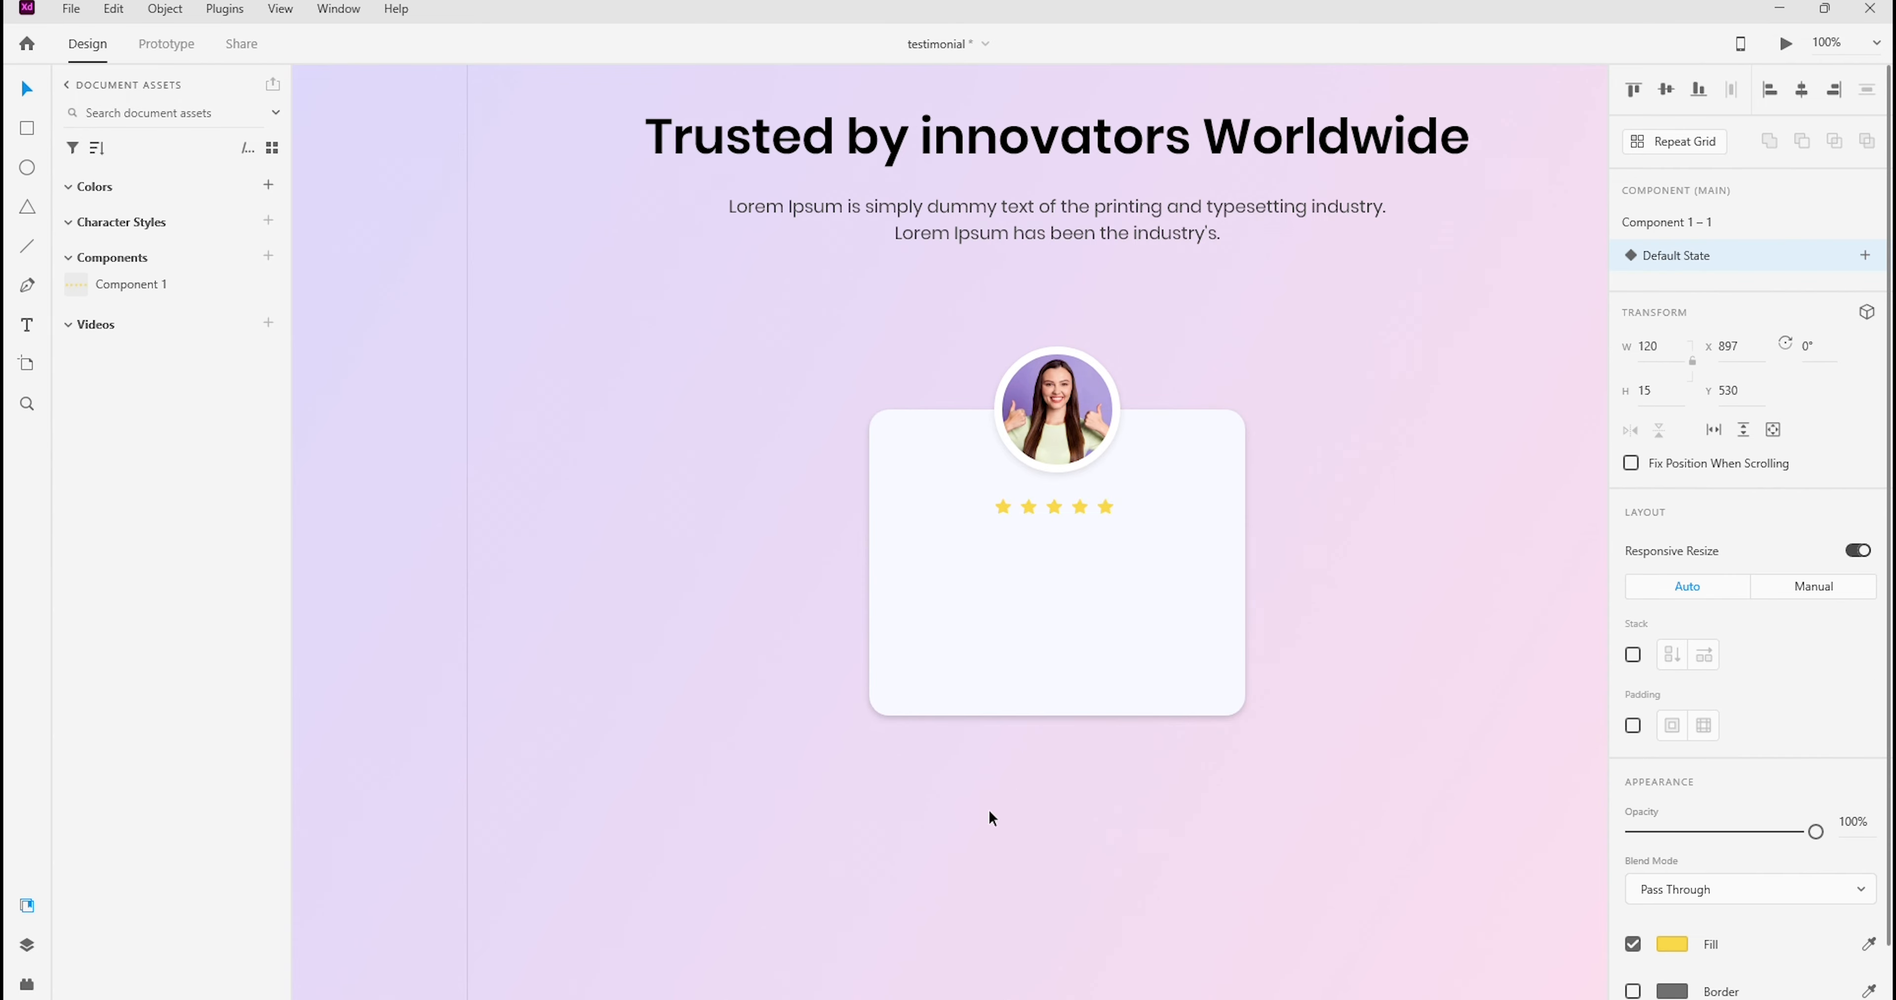
{"action": "key", "text": "shift+Up"}
{"action": "key", "text": "shift+Right"}
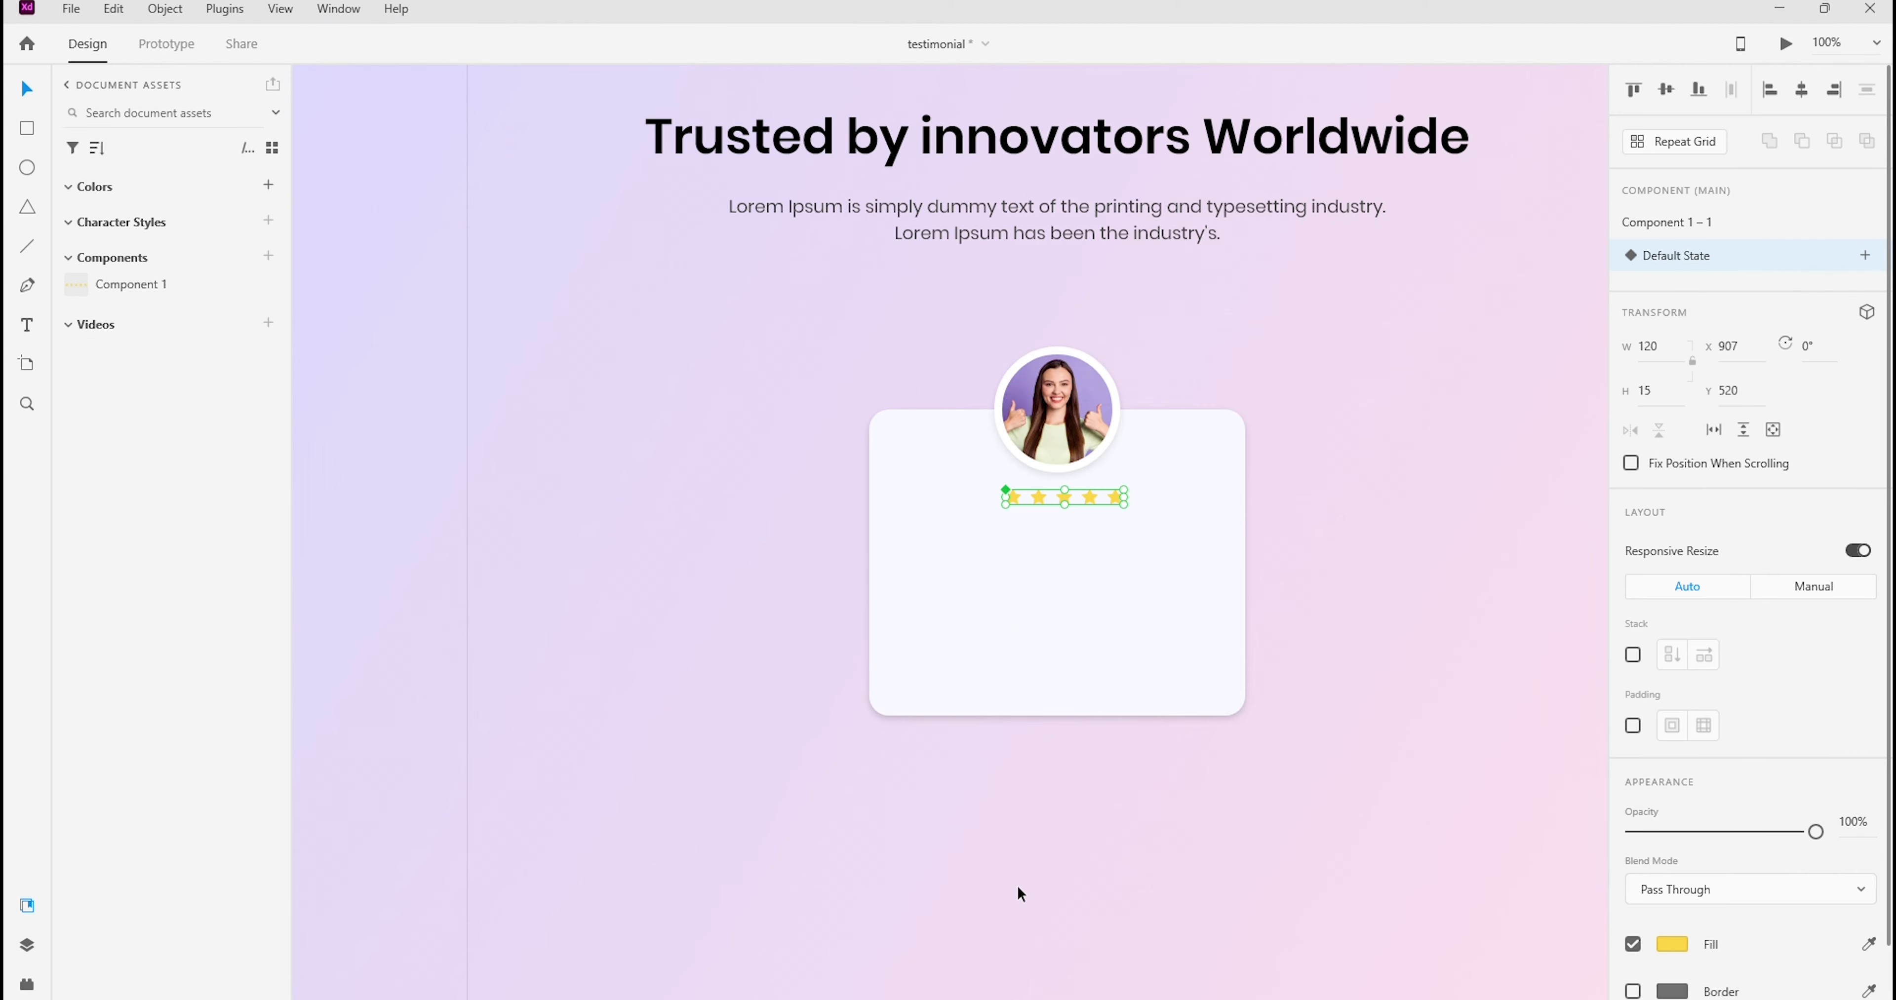
{"action": "key", "text": "shift+Down"}
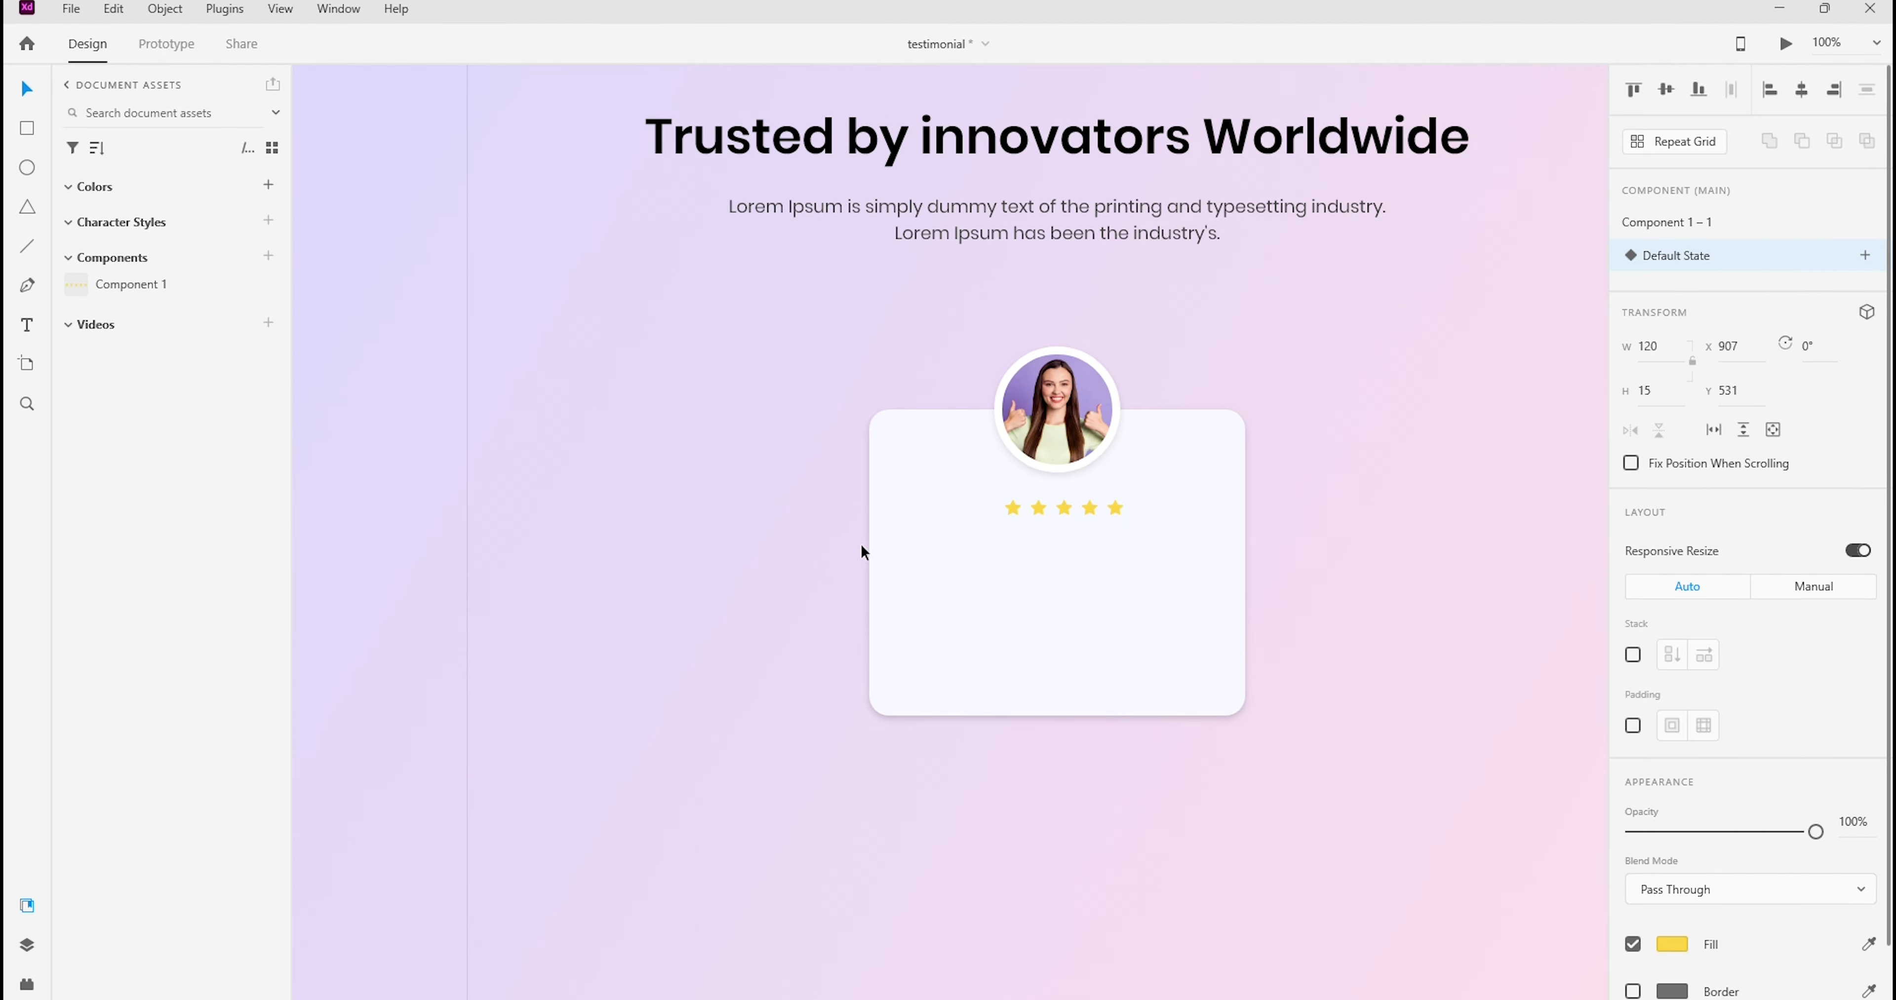
Align the star row, circular photo and card background on a common horizontal centre
{"action": "left_click_drag", "start_coordinate": [966, 336], "coordinate": [1222, 691]}
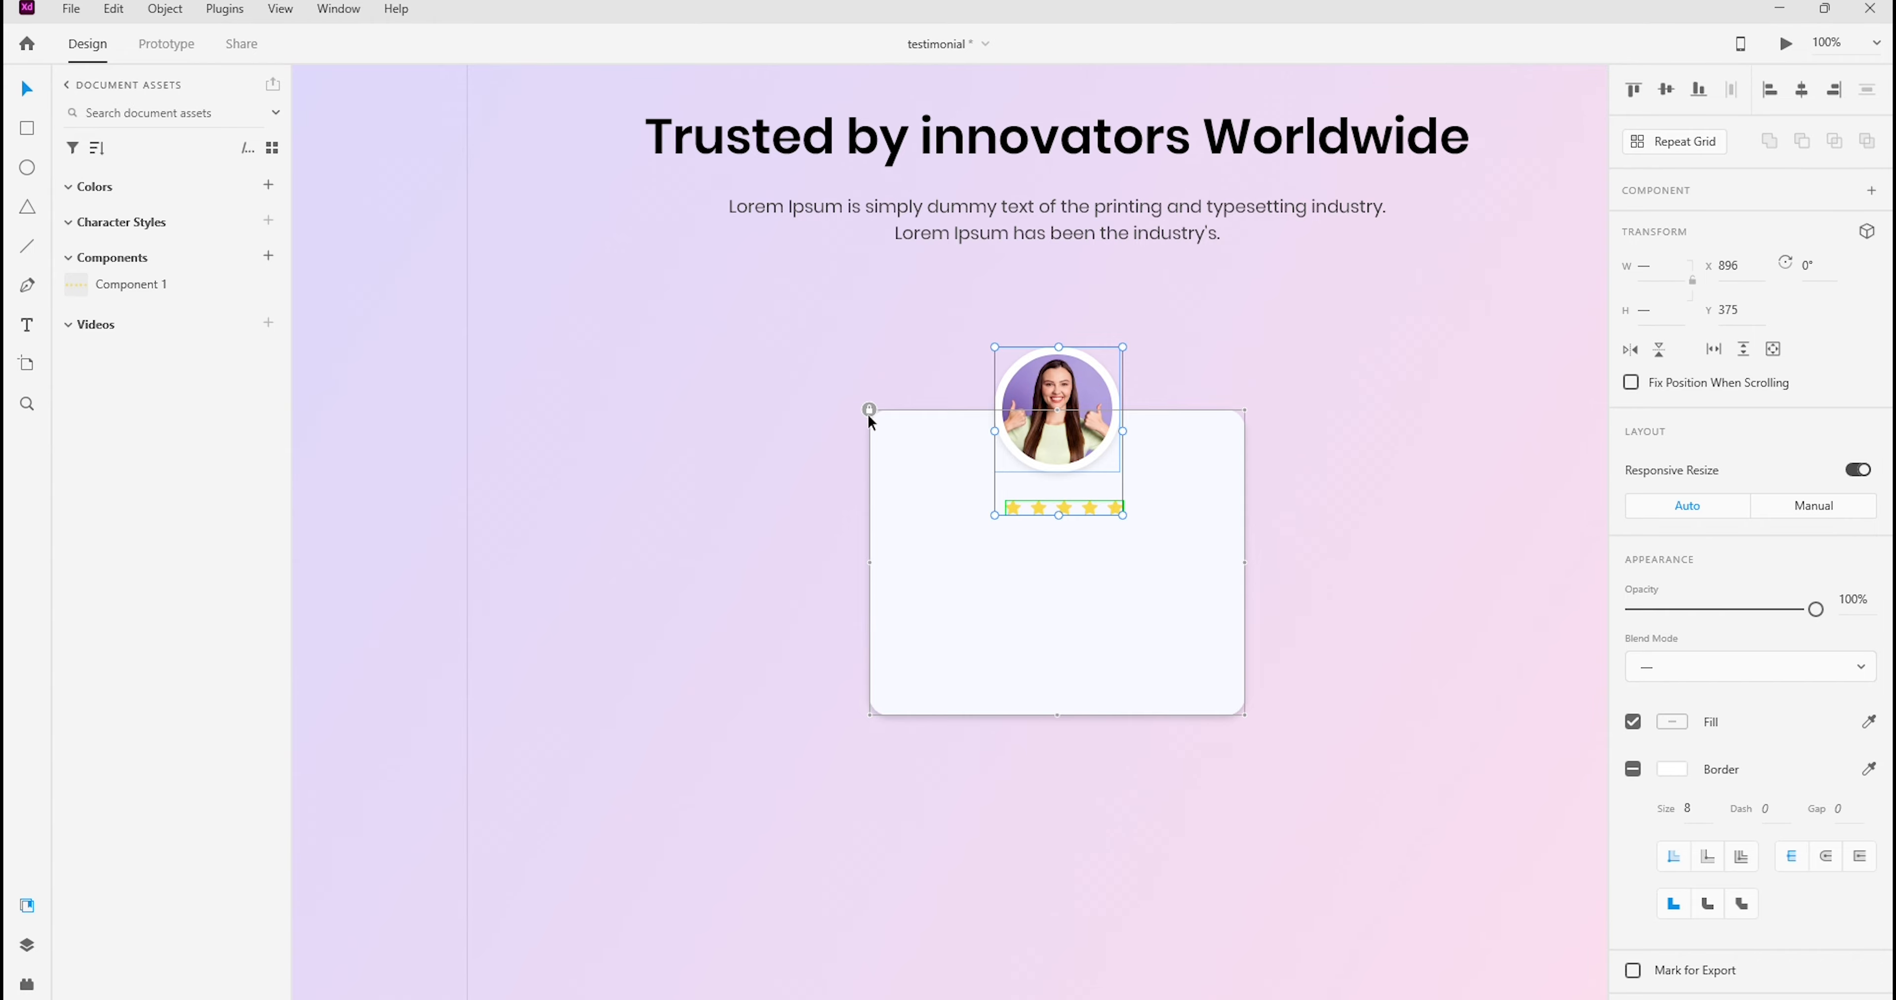
{"action": "left_click", "coordinate": [870, 420], "text": "shift"}
{"action": "left_click", "coordinate": [1801, 100]}
{"action": "left_click", "coordinate": [1265, 563]}
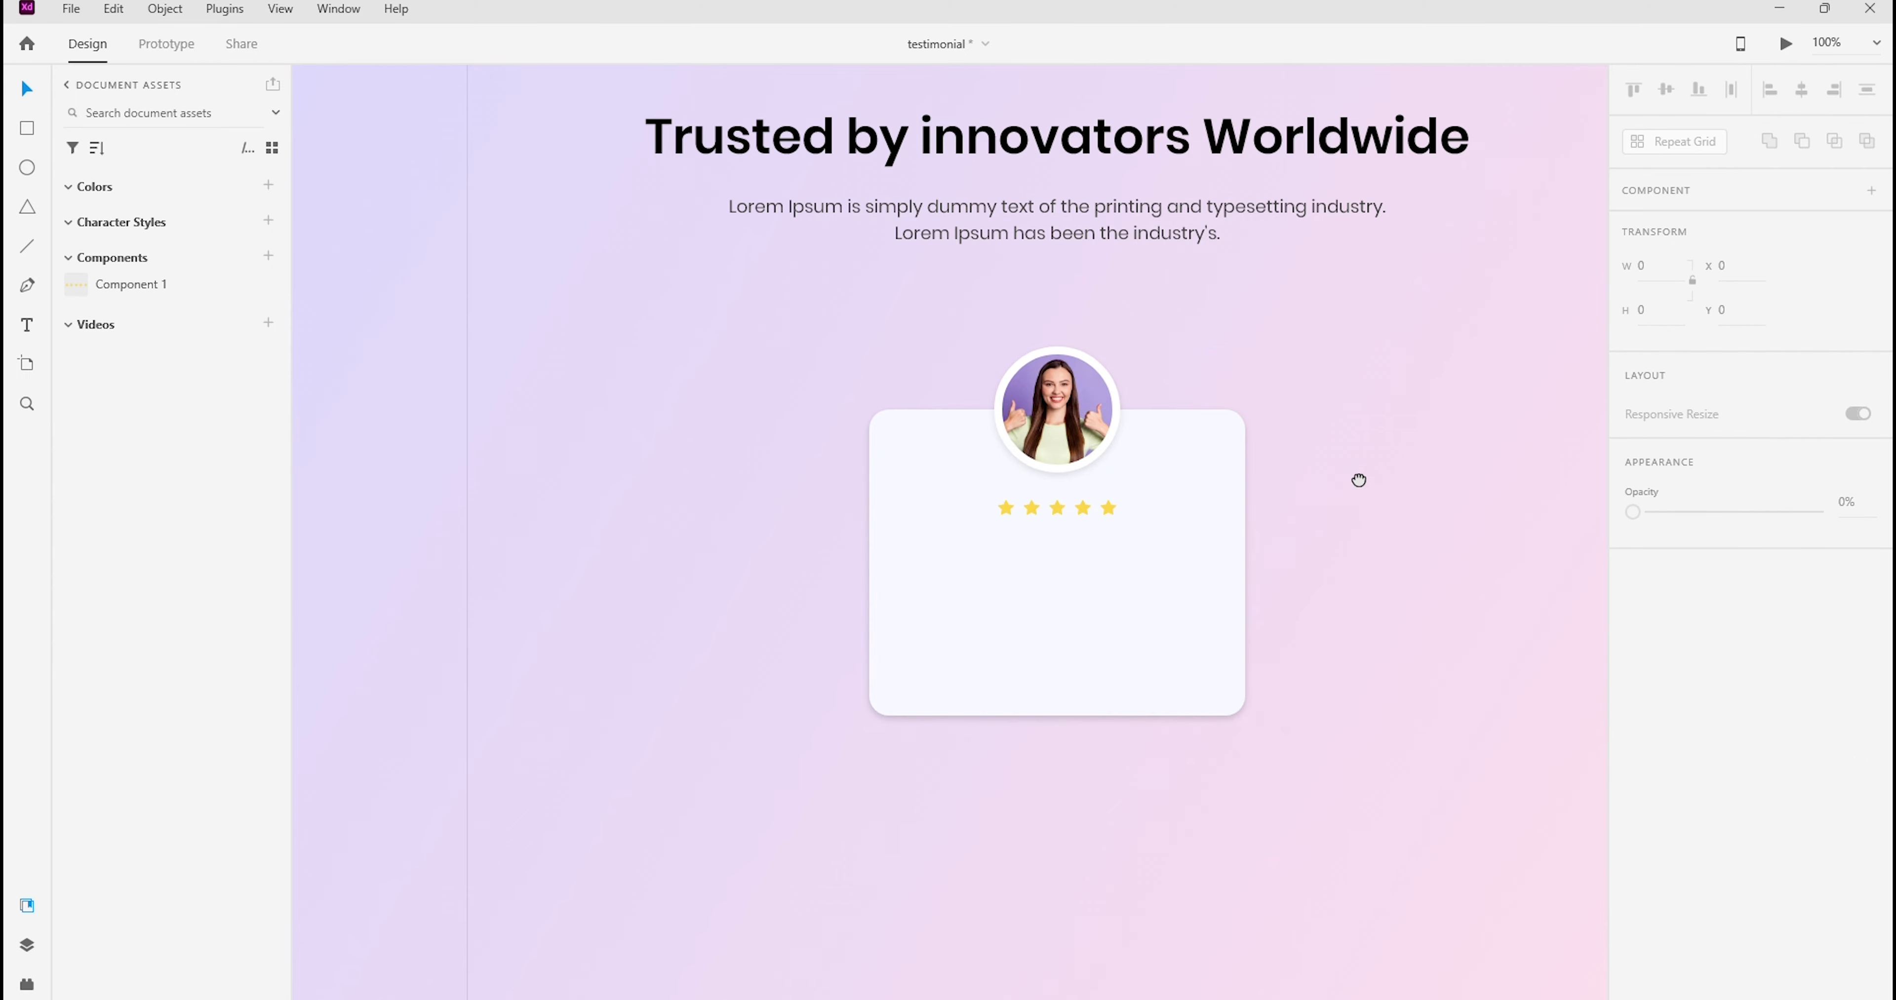
{"action": "left_click_drag", "start_coordinate": [1363, 446], "coordinate": [1161, 405]}
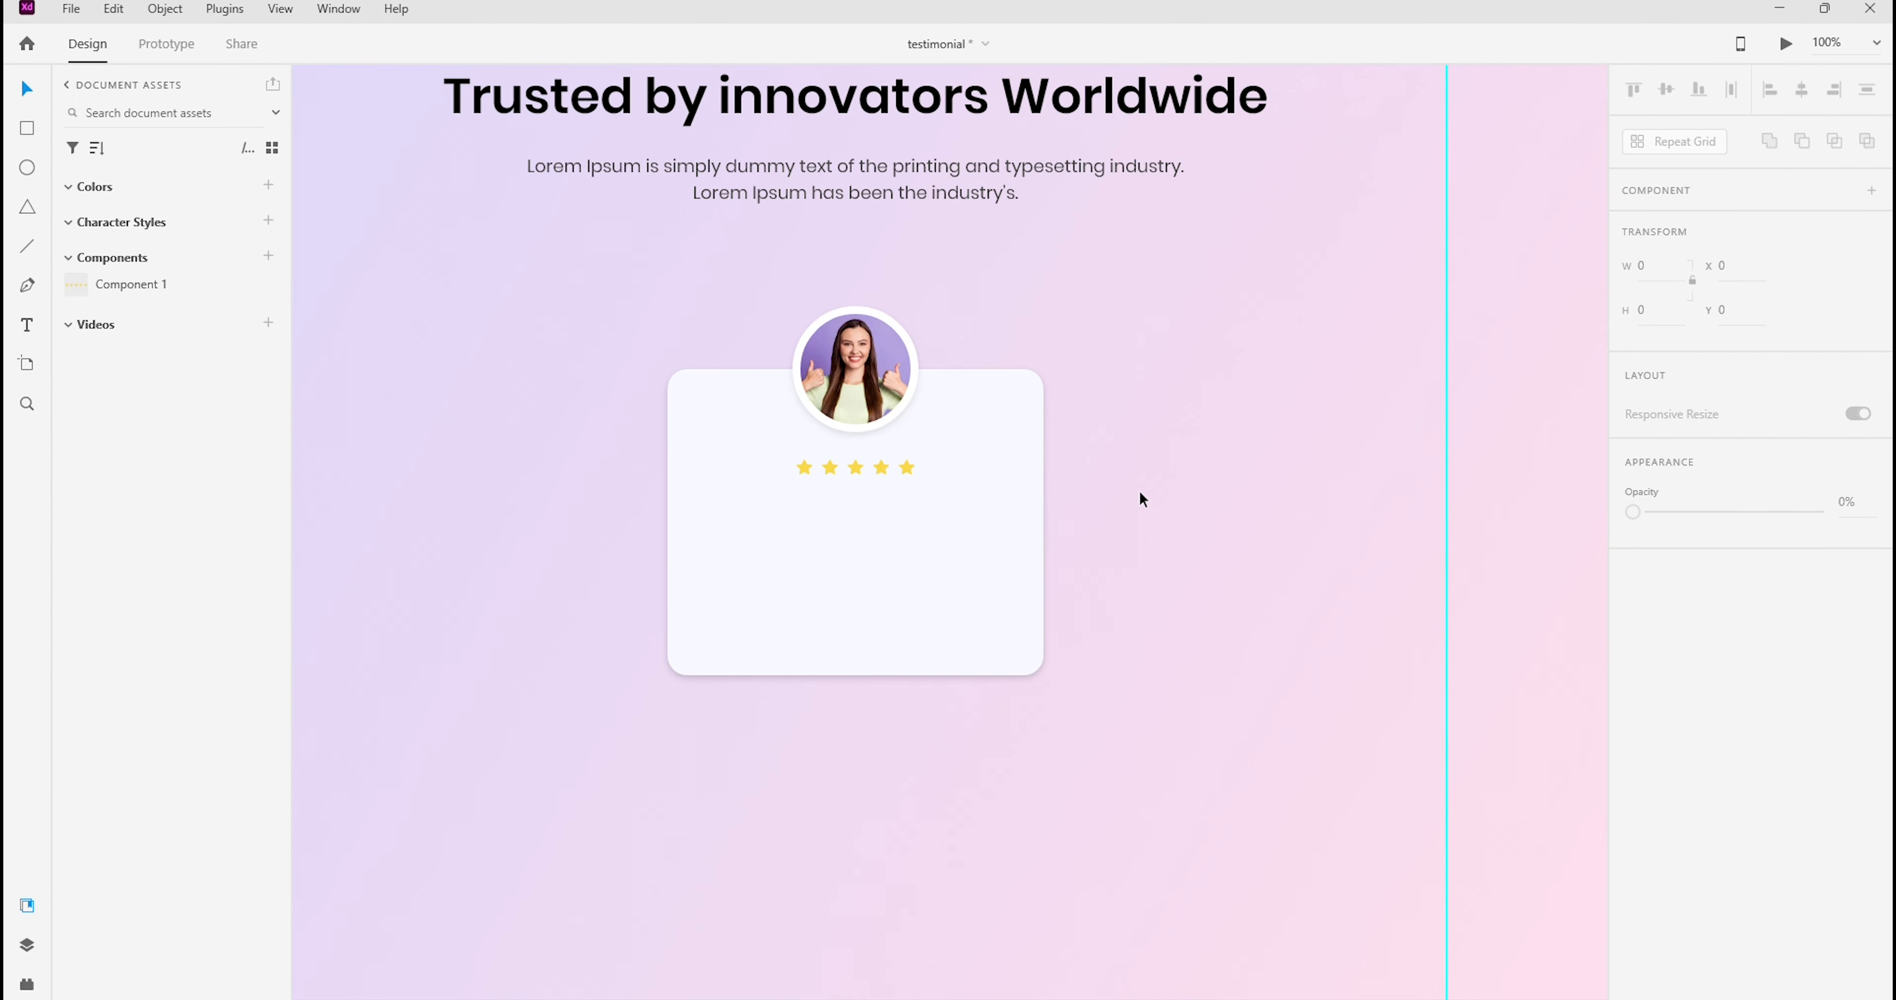
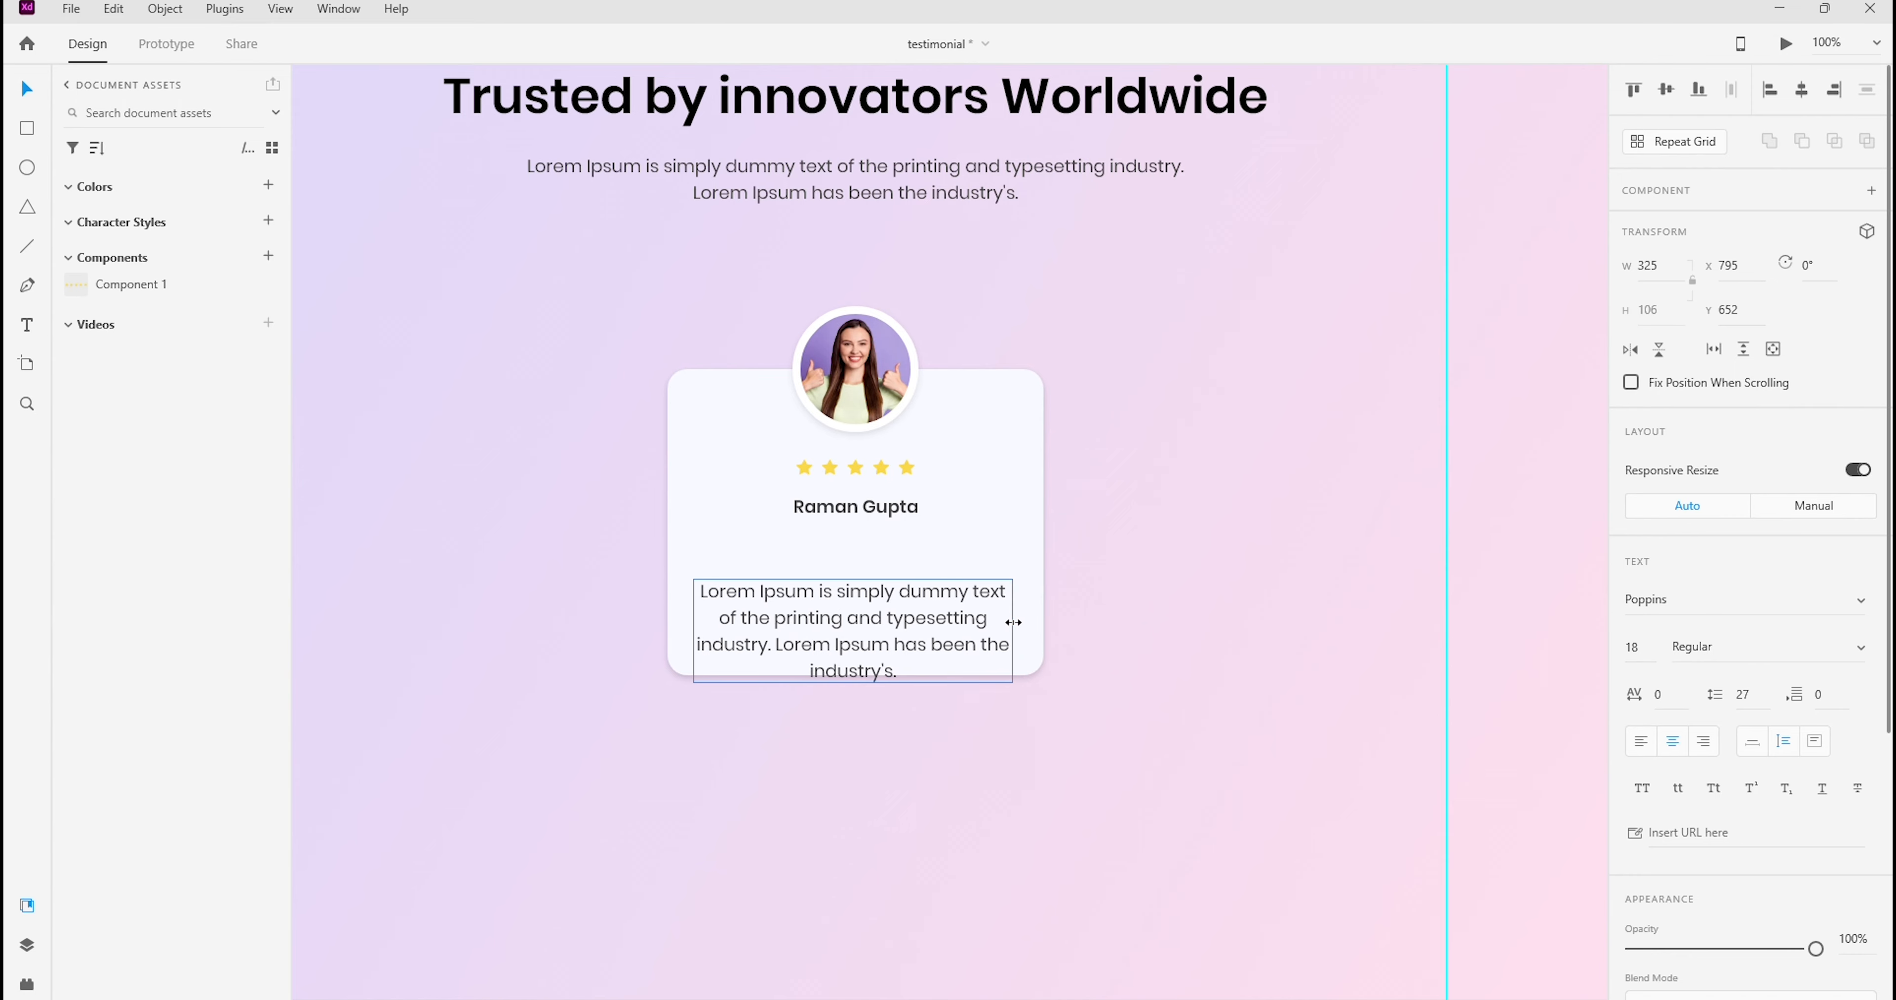
Move the testimonial paragraph up beneath the name to X 798, Y 609 and set its text size to 16
{"action": "key", "text": "Right"}
{"action": "key", "text": "Right"}
{"action": "key", "text": "Right"}
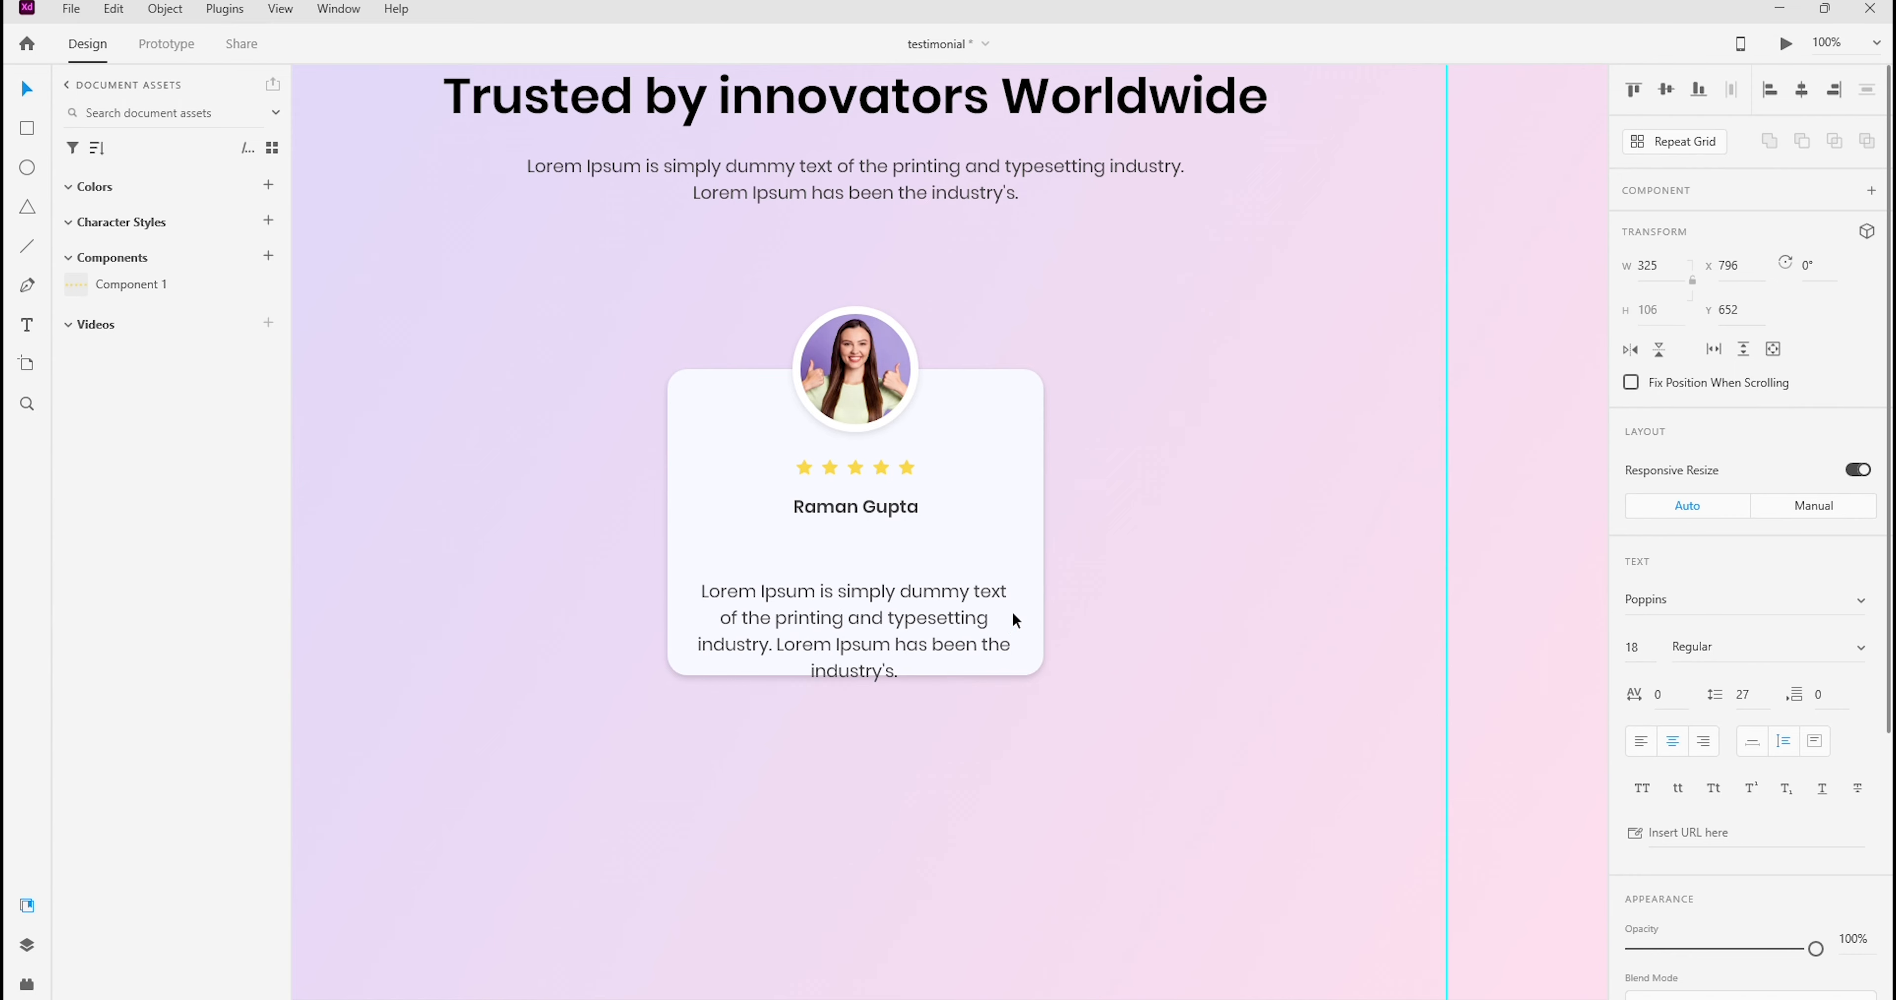
{"action": "key", "text": "Up"}
{"action": "key", "text": "Up"}
{"action": "key", "text": "Up"}
{"action": "key", "text": "Up"}
{"action": "key", "text": "Up"}
{"action": "key", "text": "Up"}
{"action": "key", "text": "Up"}
{"action": "key", "text": "Up"}
{"action": "key", "text": "Up"}
{"action": "key", "text": "Up"}
{"action": "key", "text": "Up"}
{"action": "key", "text": "Up"}
{"action": "key", "text": "Up"}
{"action": "key", "text": "Up"}
{"action": "key", "text": "Up"}
{"action": "key", "text": "Up"}
{"action": "key", "text": "Up"}
{"action": "key", "text": "Up"}
{"action": "key", "text": "Up"}
{"action": "key", "text": "Up"}
{"action": "key", "text": "Up"}
{"action": "key", "text": "Up"}
{"action": "key", "text": "Up"}
{"action": "key", "text": "Up"}
{"action": "key", "text": "Up"}
{"action": "key", "text": "Up"}
{"action": "key", "text": "Up"}
{"action": "key", "text": "Up"}
{"action": "key", "text": "Up"}
{"action": "key", "text": "Up"}
{"action": "key", "text": "Up"}
{"action": "key", "text": "Up"}
{"action": "key", "text": "Up"}
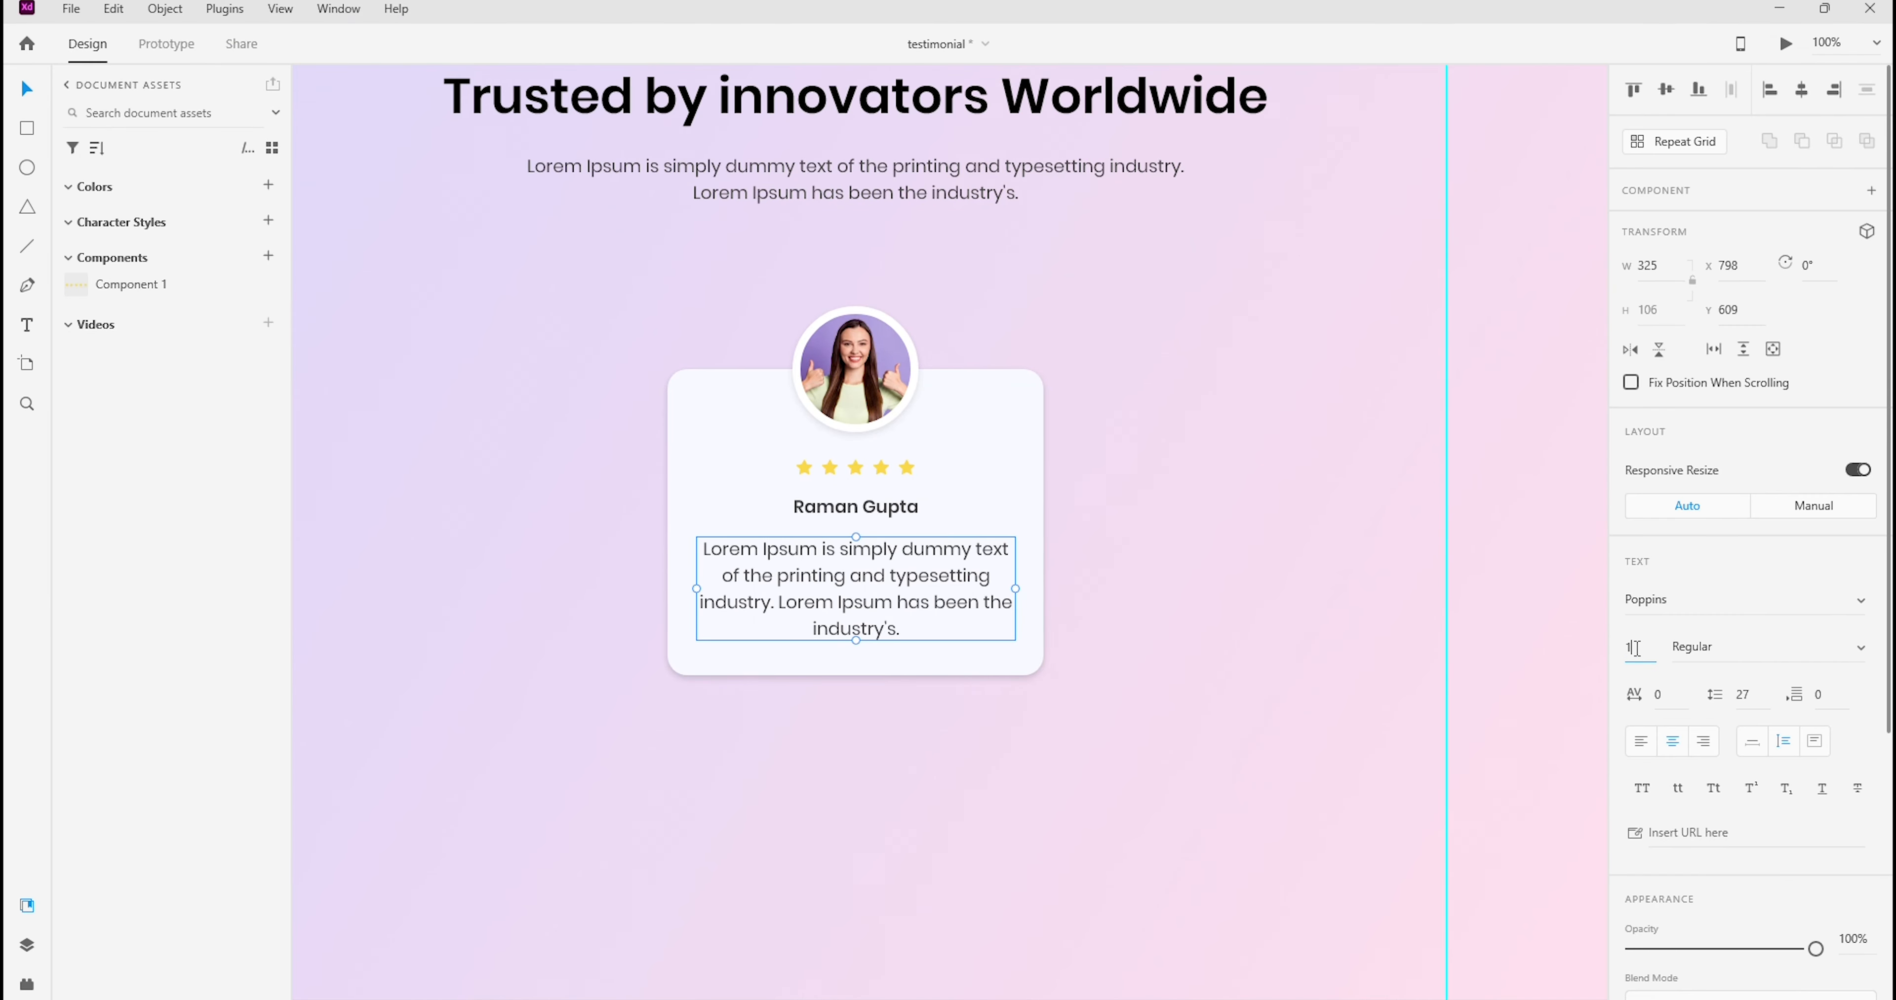
{"action": "key", "text": "Return"}
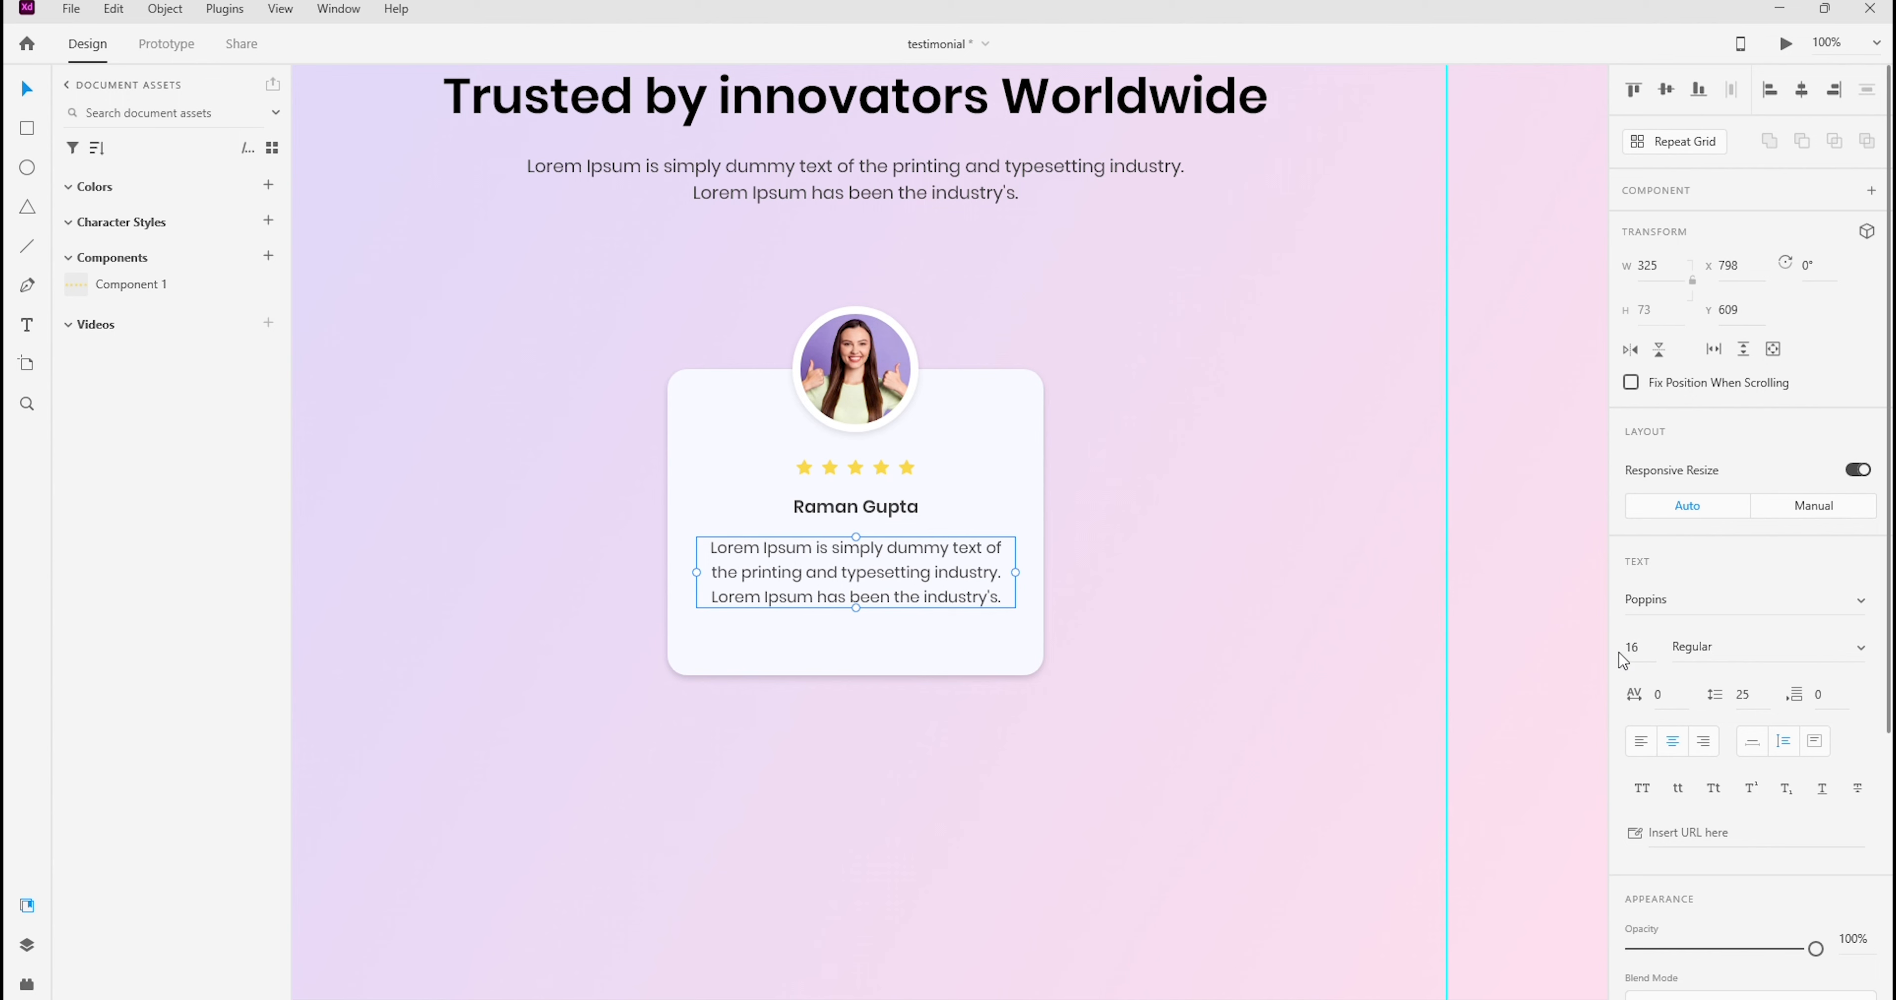
Delete part of the paragraph's last line so it reads "Lorem een the industry's."
{"action": "double_click", "coordinate": [938, 598]}
{"action": "left_click", "coordinate": [918, 610]}
{"action": "double_click", "coordinate": [900, 599]}
{"action": "left_click", "coordinate": [866, 596]}
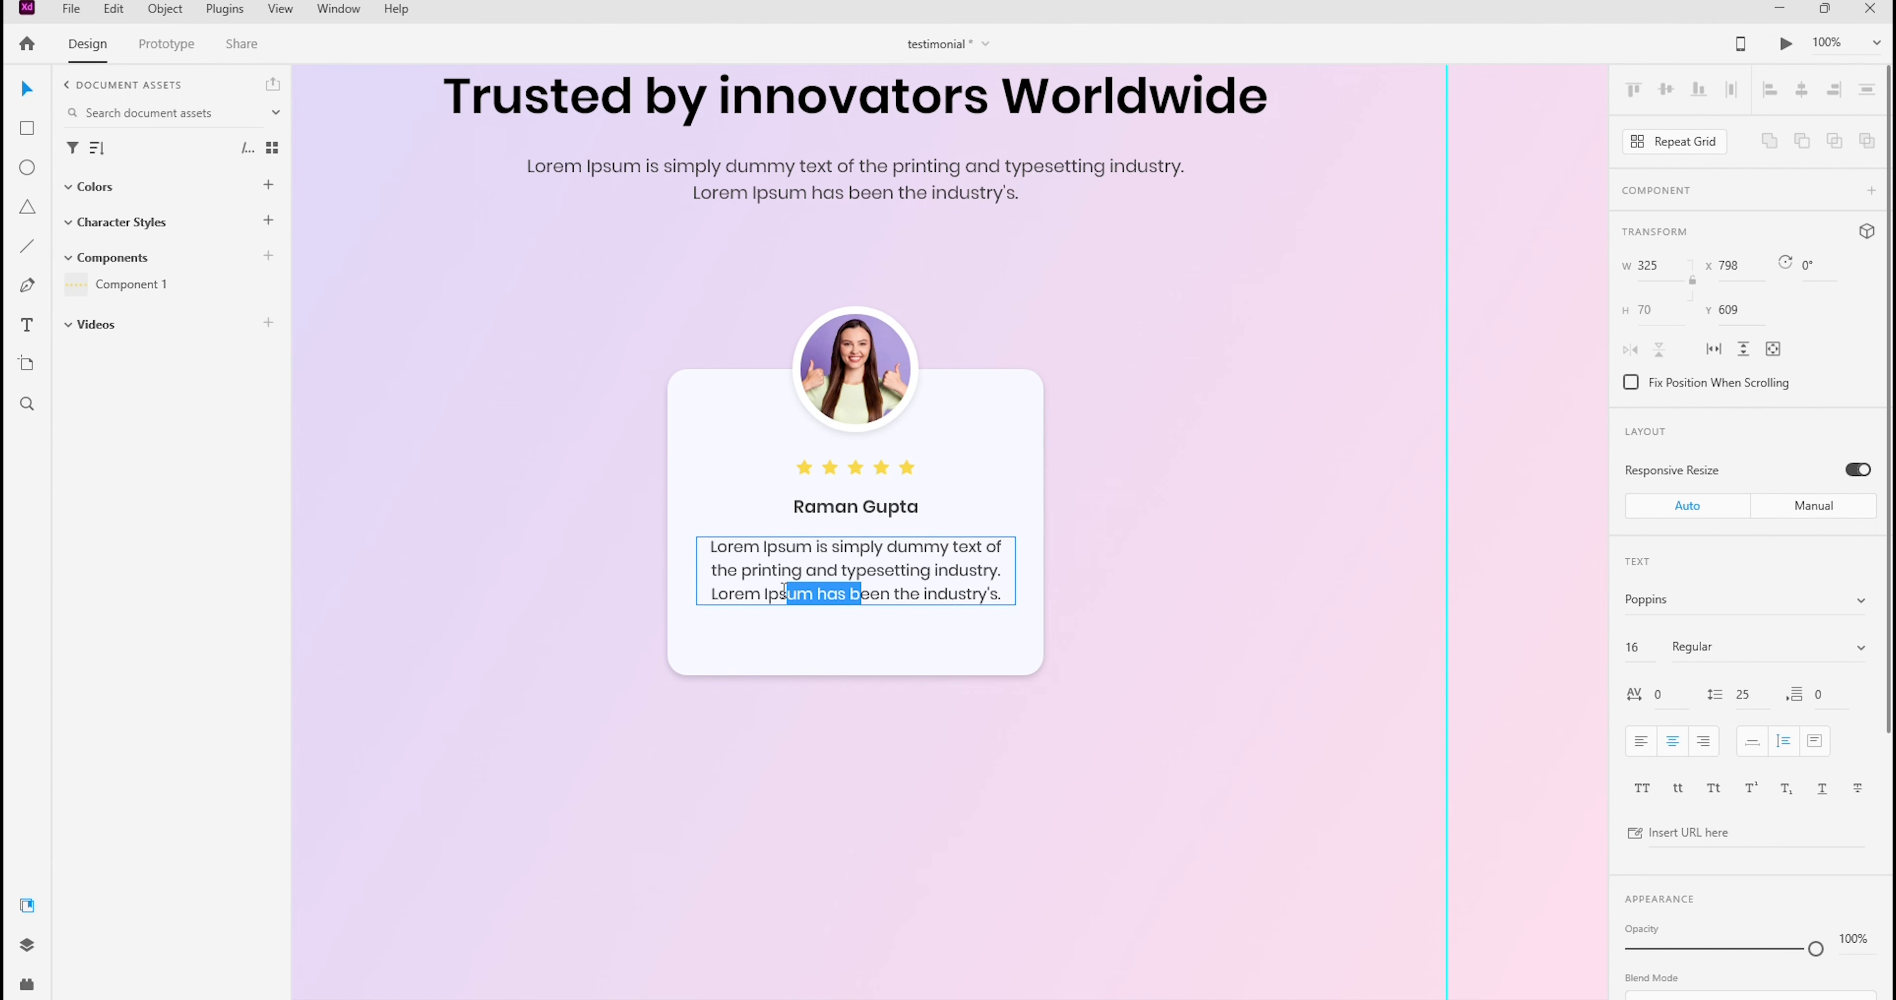
{"action": "key", "text": "BackSpace"}
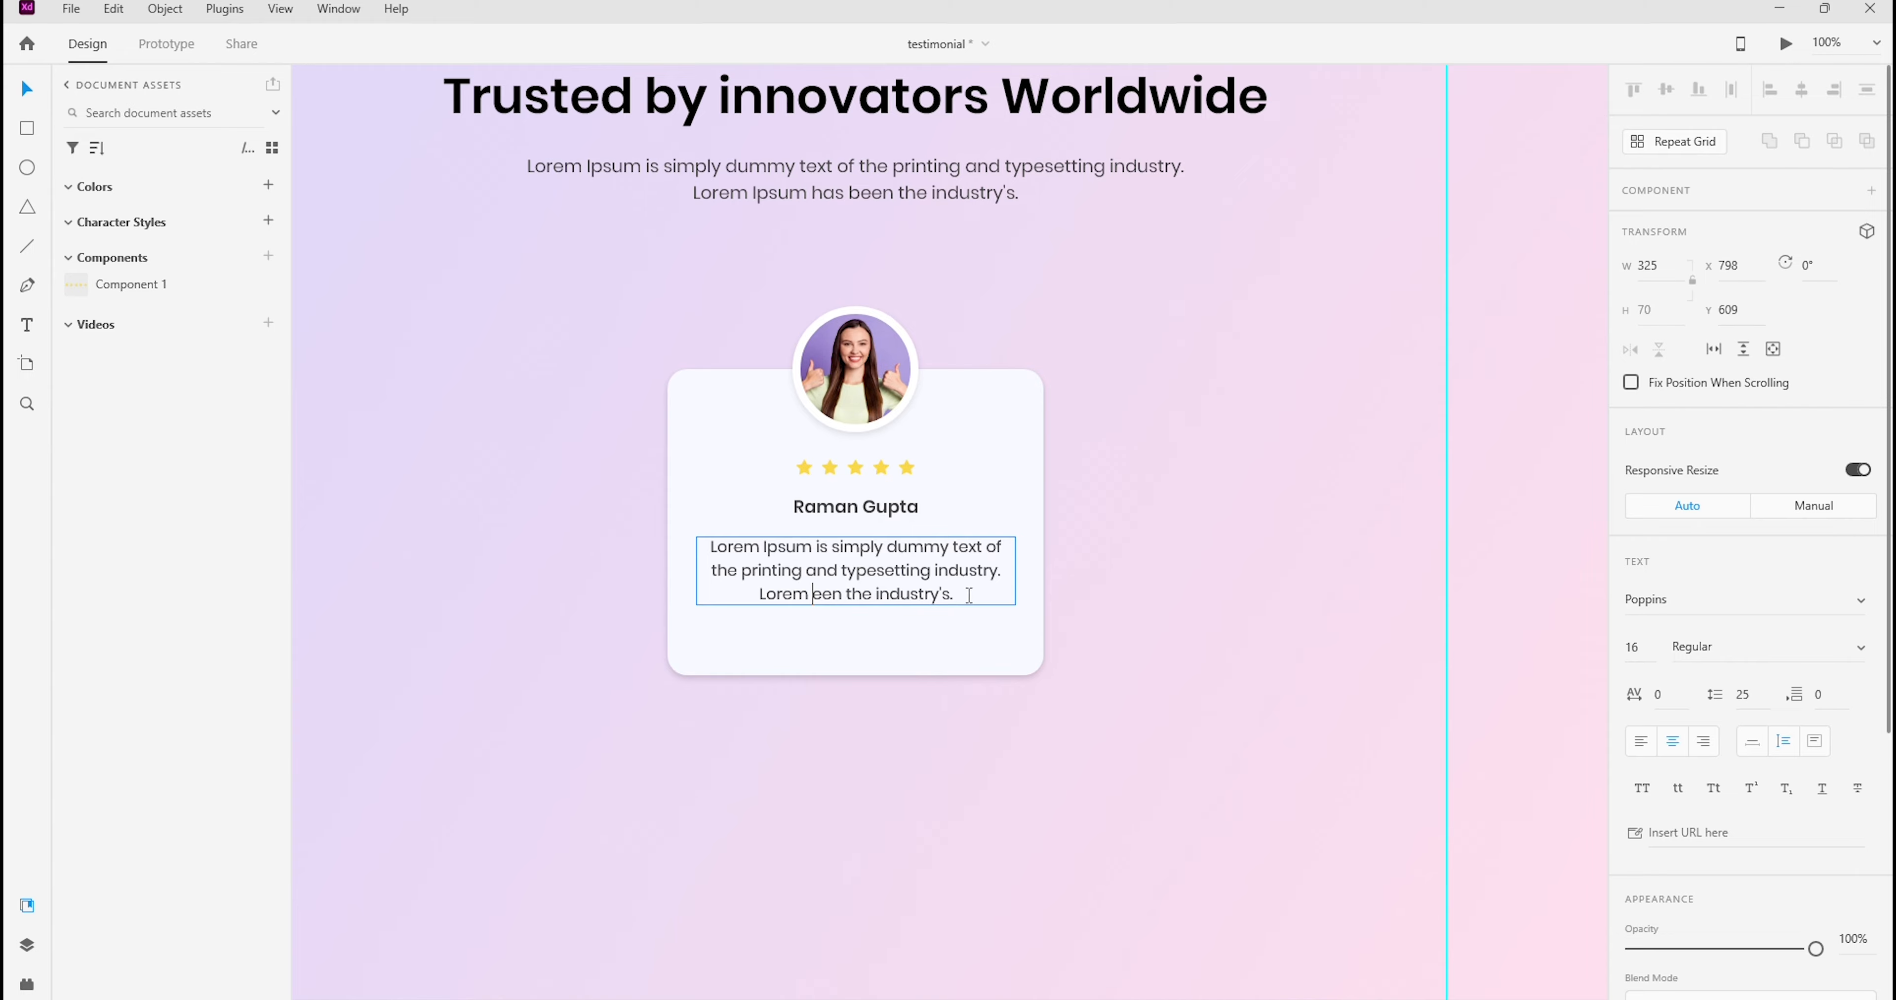
{"action": "key", "text": "Escape"}
Set the paragraph's line spacing to 27 and reposition it at X 803, Y 617
{"action": "left_click_drag", "start_coordinate": [965, 574], "coordinate": [970, 579]}
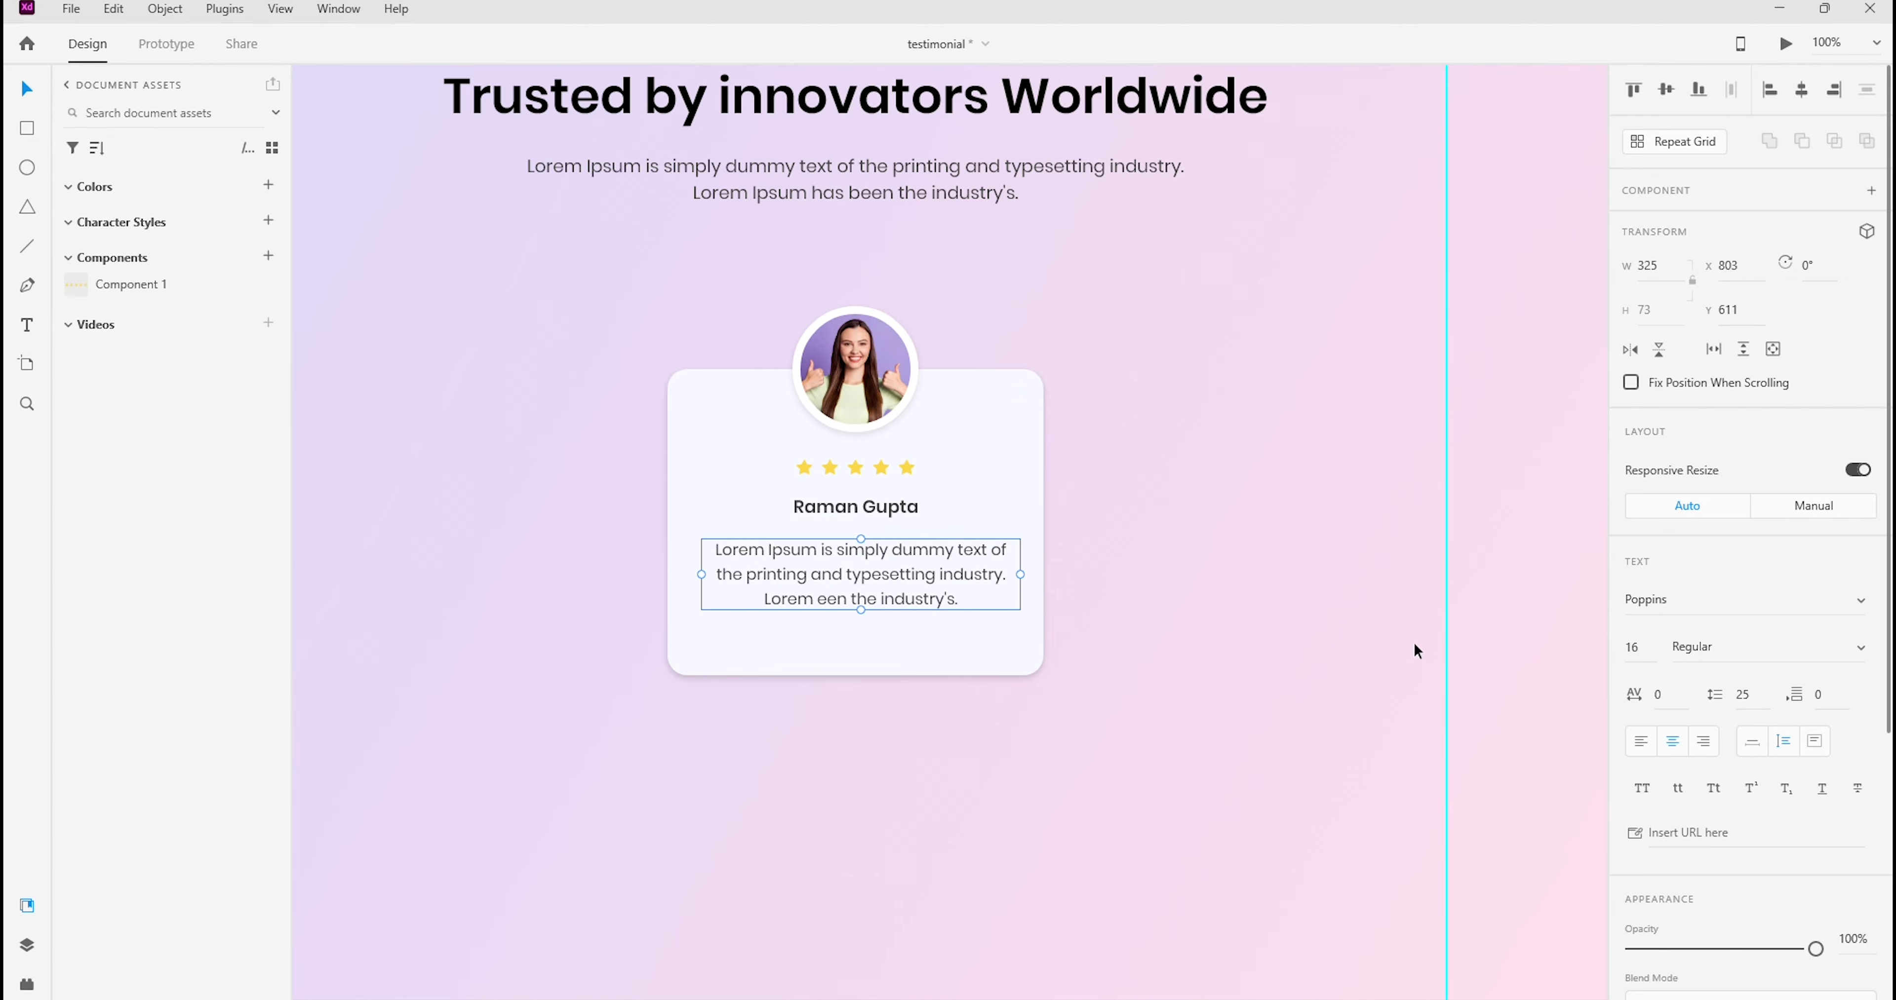
{"action": "key", "text": "Return"}
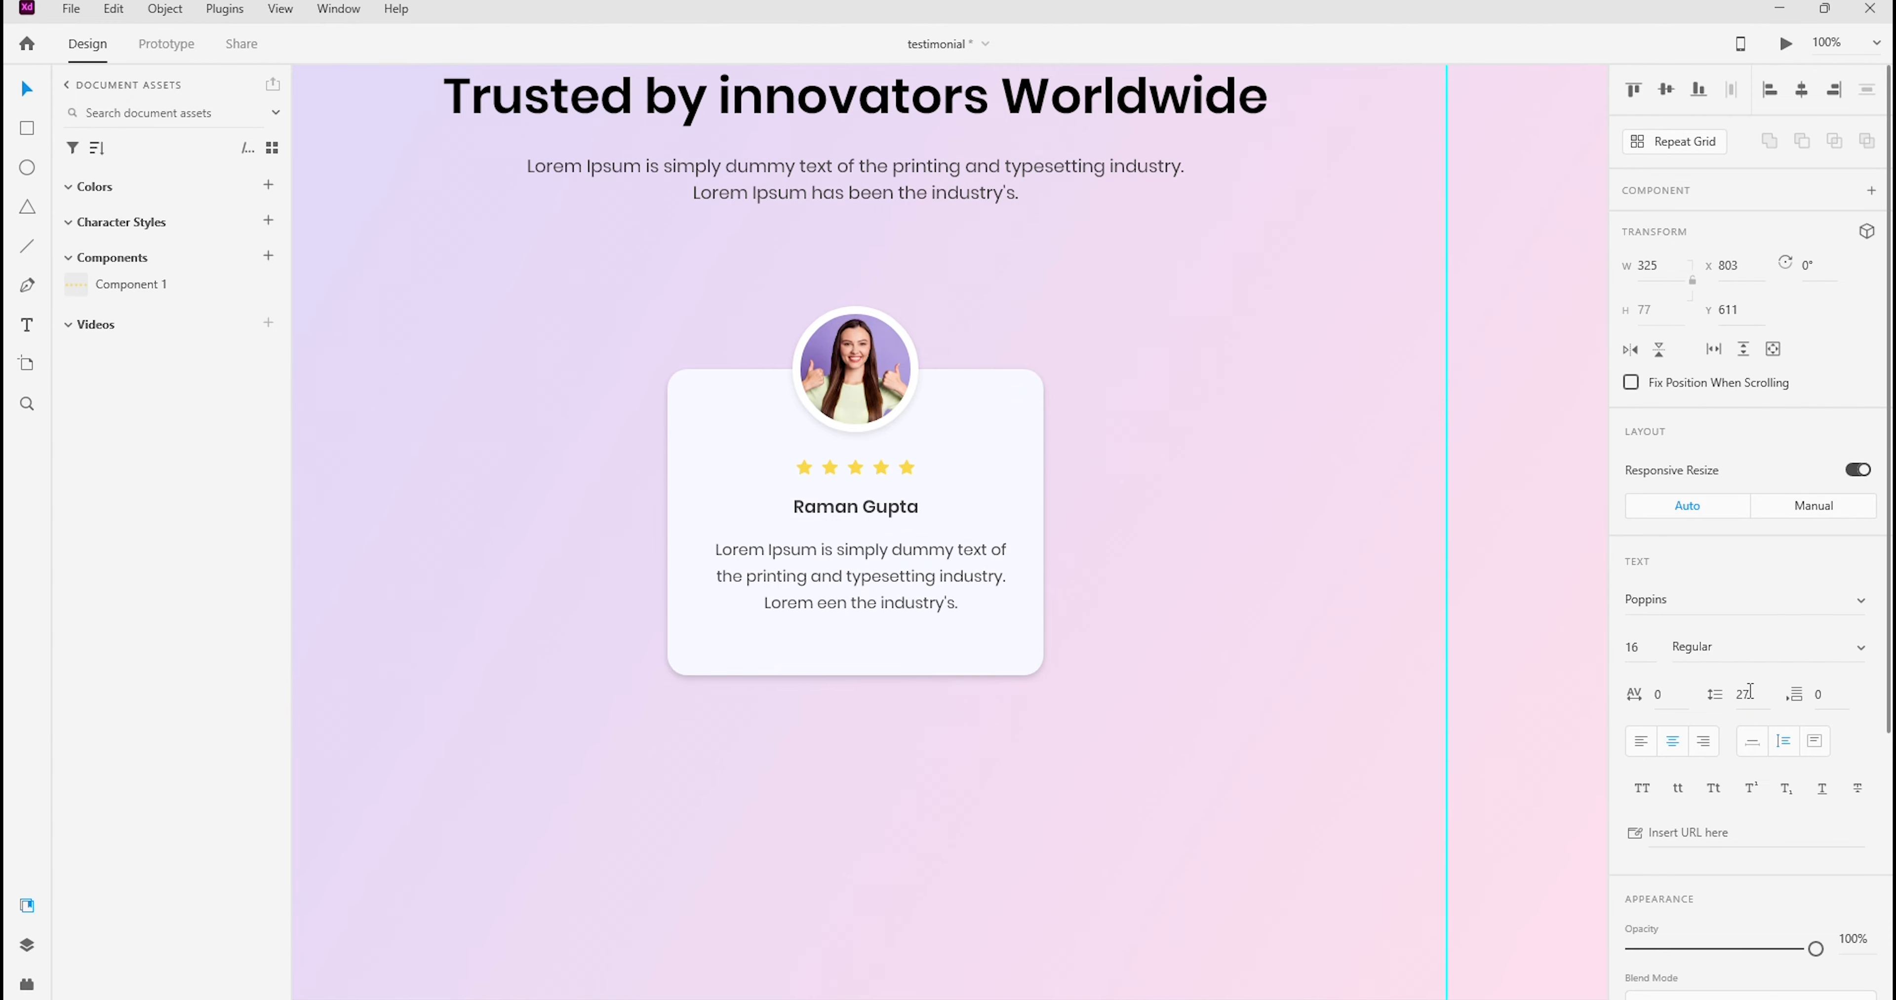
{"action": "key", "text": "Down"}
{"action": "key", "text": "Down"}
{"action": "key", "text": "Down"}
{"action": "key", "text": "Down"}
{"action": "key", "text": "Down"}
{"action": "key", "text": "Down"}
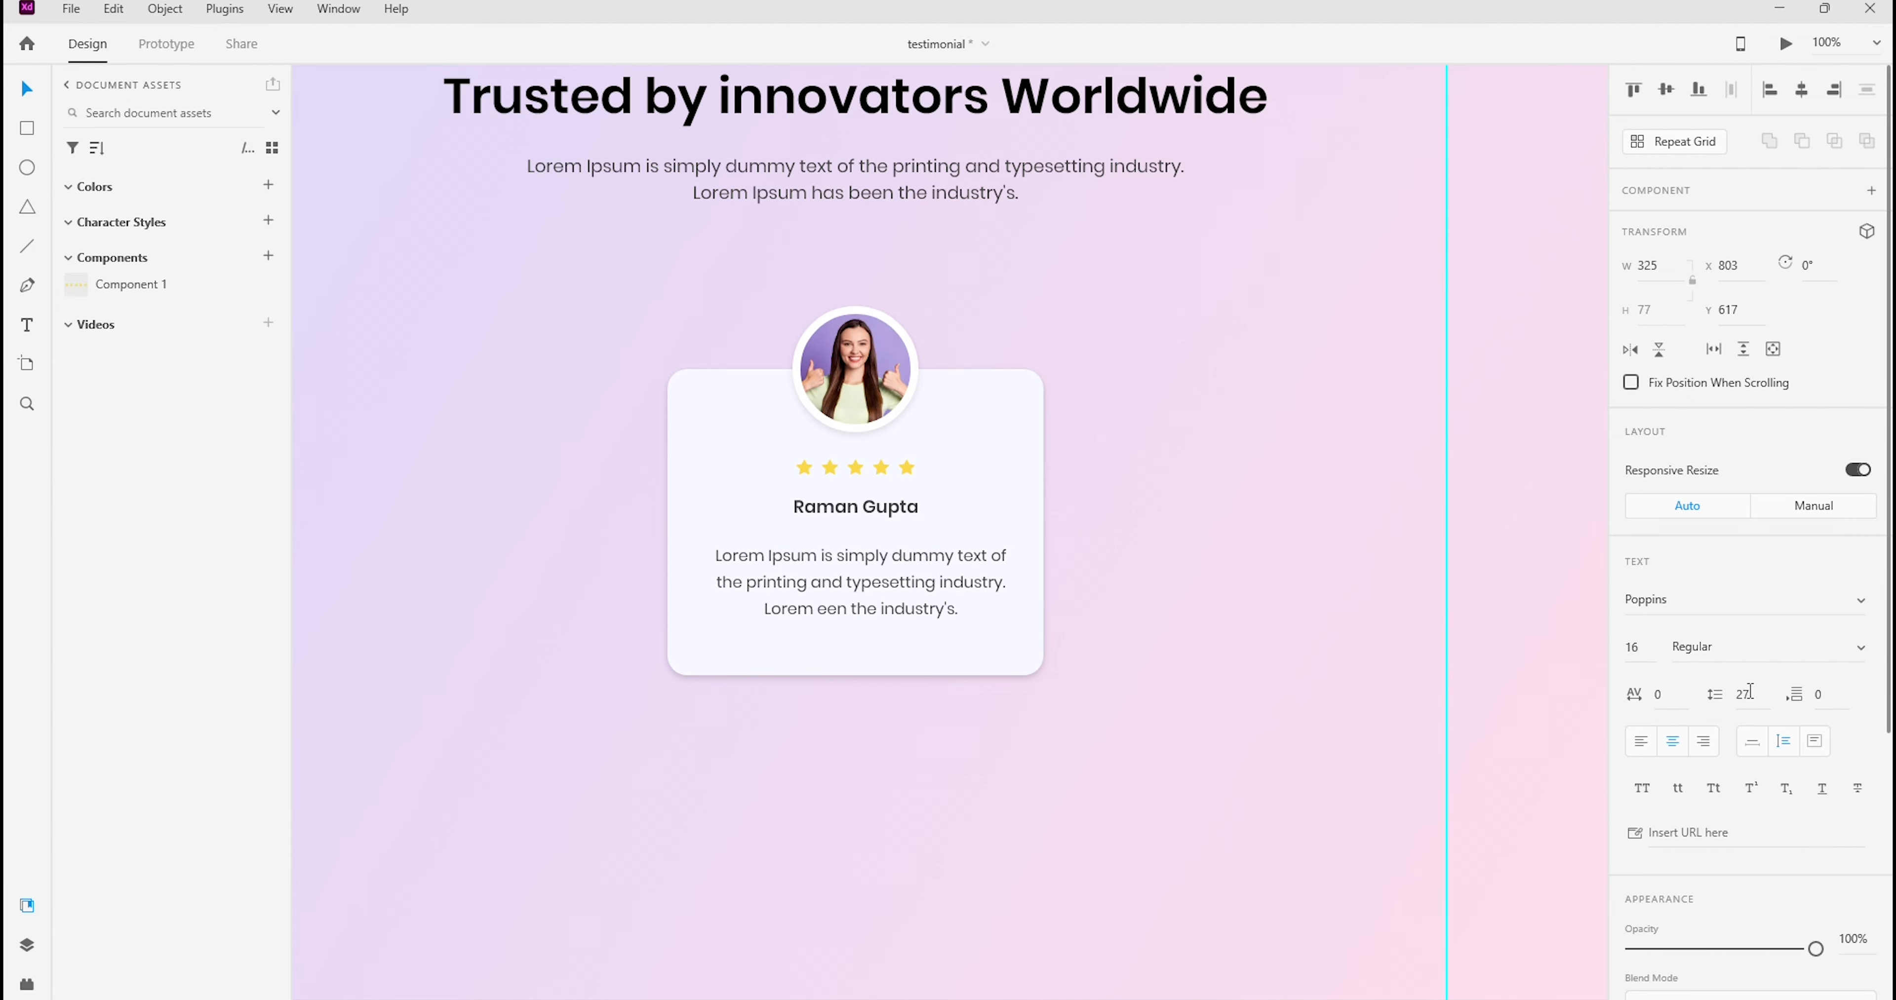
Shorten the card background slightly from its lower edge and save the document
{"action": "left_click", "coordinate": [1170, 378]}
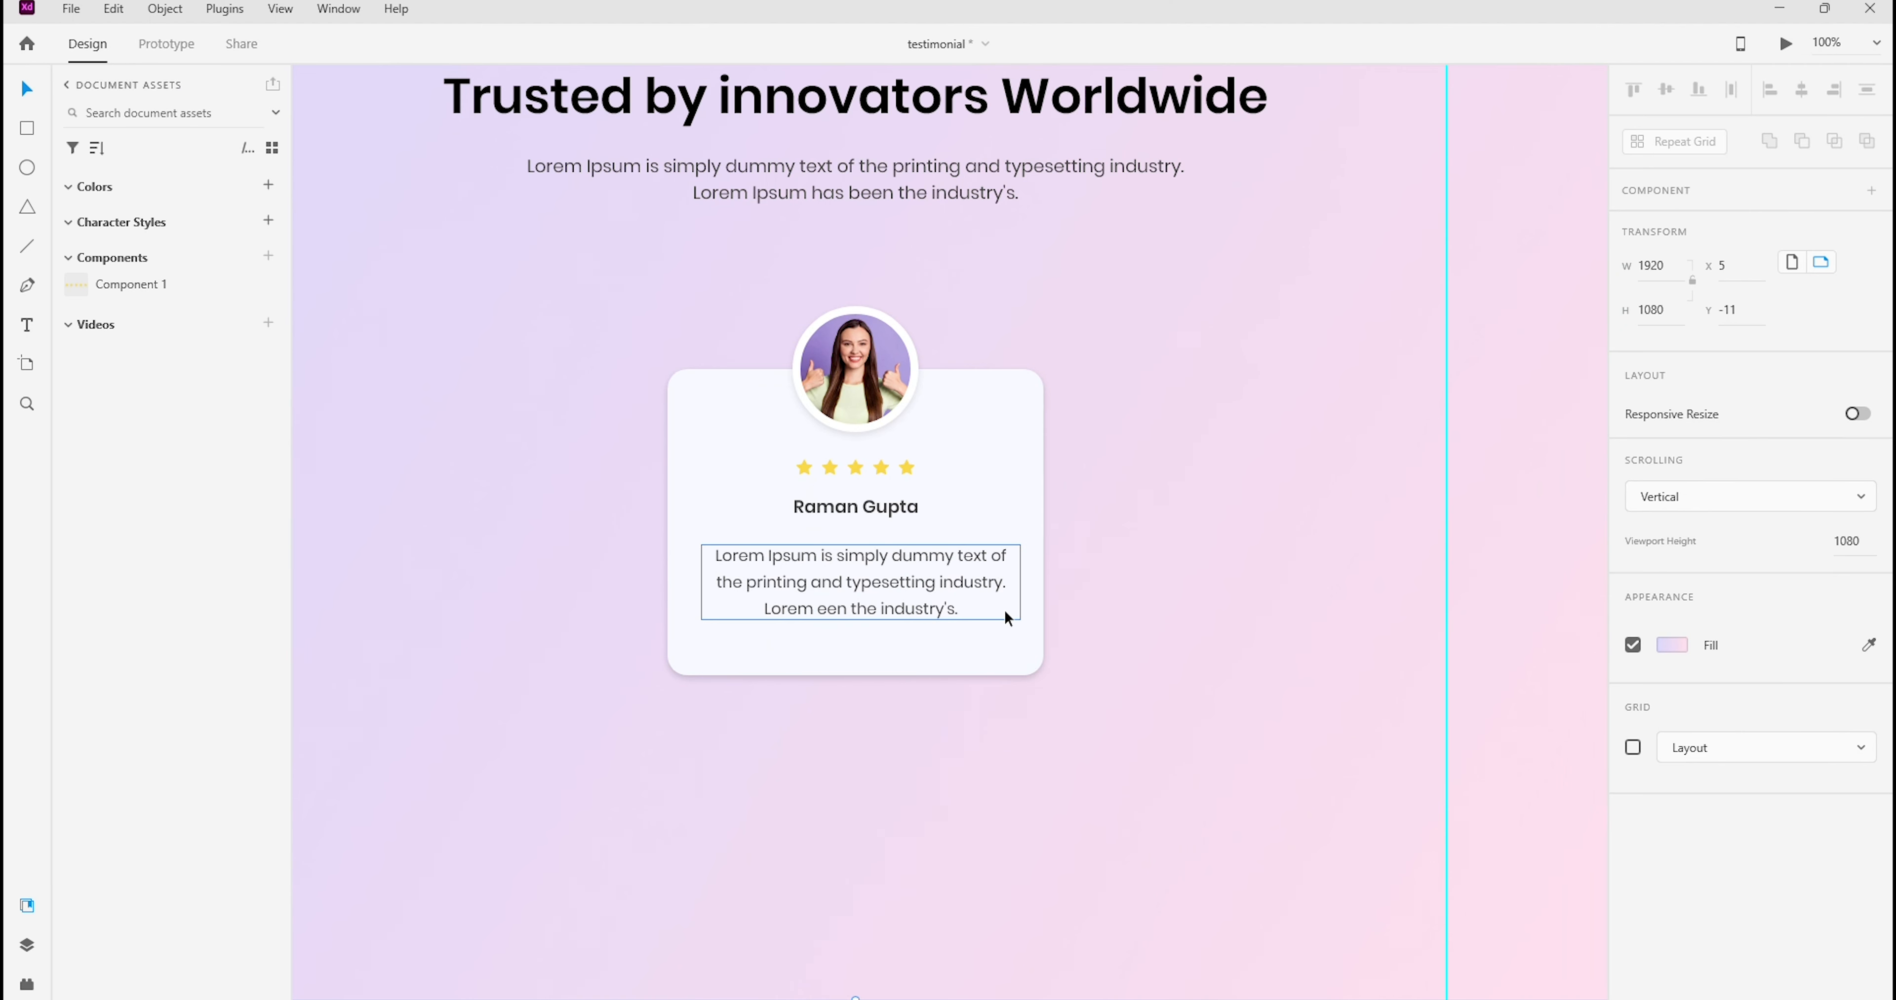
{"action": "left_click", "coordinate": [909, 670]}
{"action": "left_click_drag", "start_coordinate": [857, 675], "coordinate": [859, 666]}
{"action": "left_click", "coordinate": [1253, 412]}
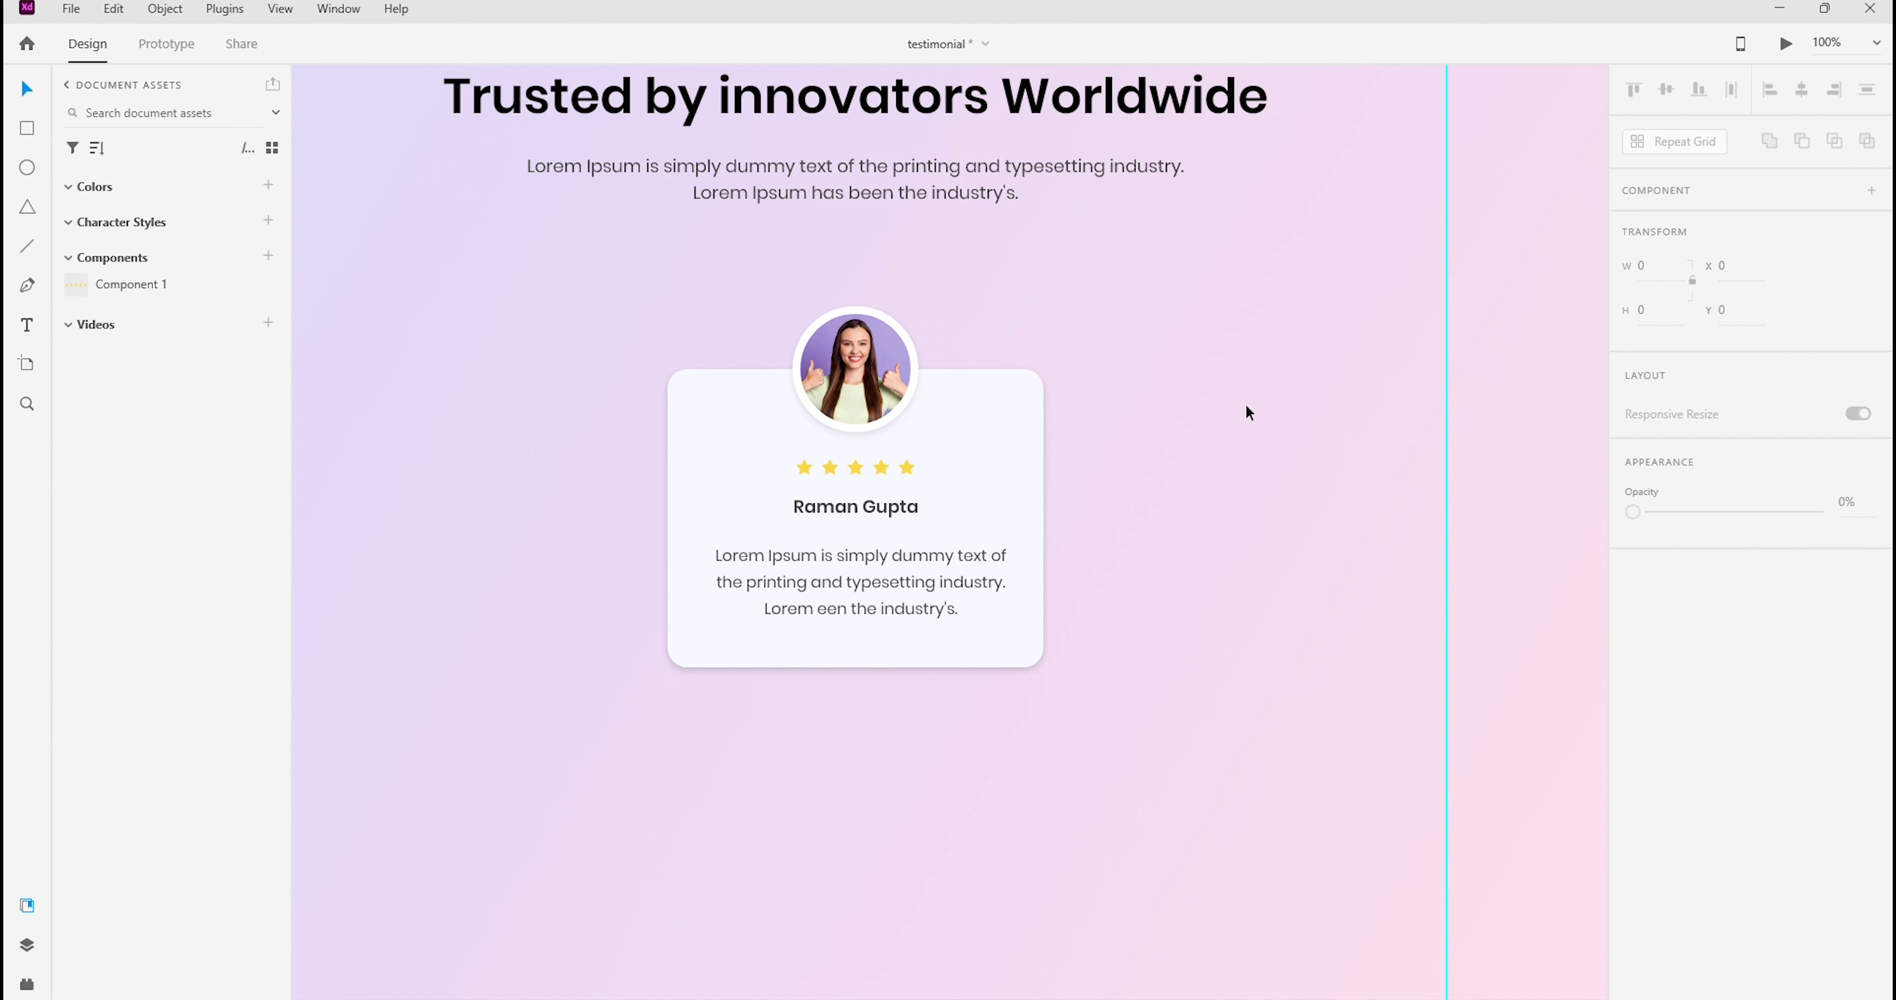
{"action": "key", "text": "ctrl+s"}
Move the heading and subheading together upward, closer to the artboard's upper edge
{"action": "left_click_drag", "start_coordinate": [1246, 404], "coordinate": [1318, 557]}
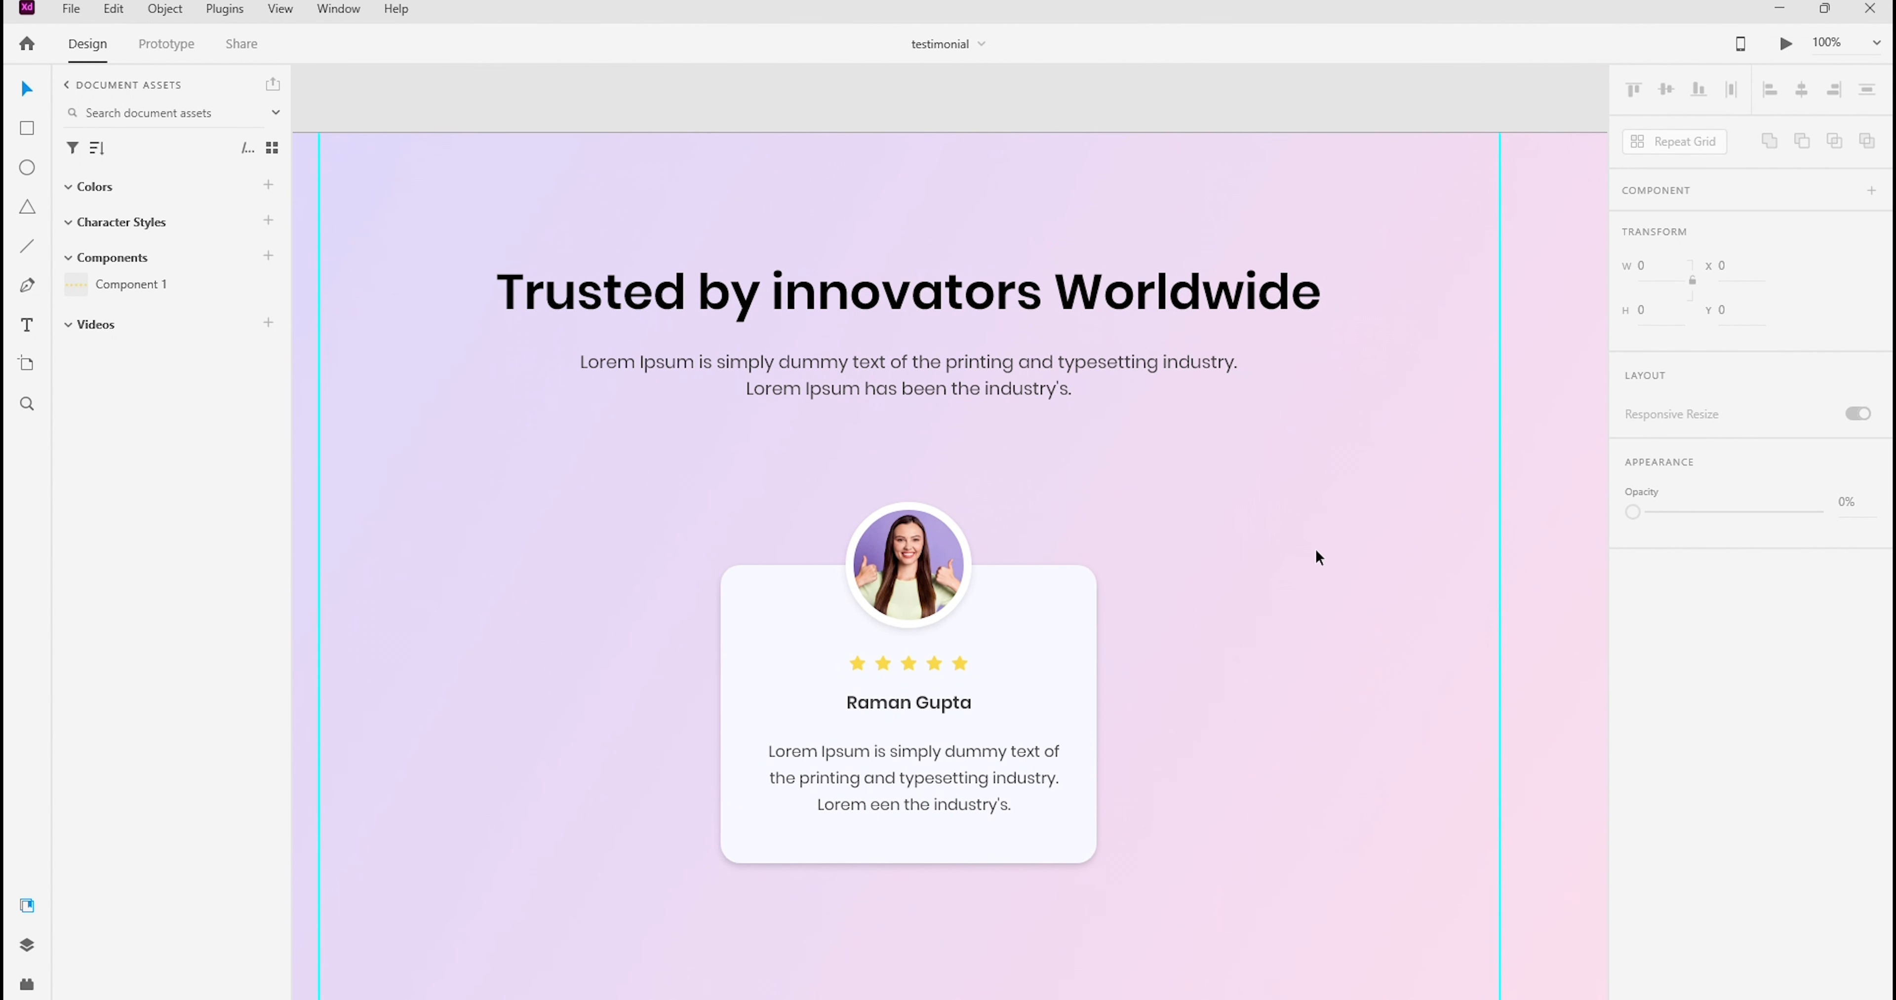
{"action": "left_click_drag", "start_coordinate": [470, 266], "coordinate": [1428, 440]}
{"action": "key", "text": "shift+Up"}
{"action": "key", "text": "shift+Up"}
{"action": "key", "text": "shift+Up"}
{"action": "key", "text": "shift+Up"}
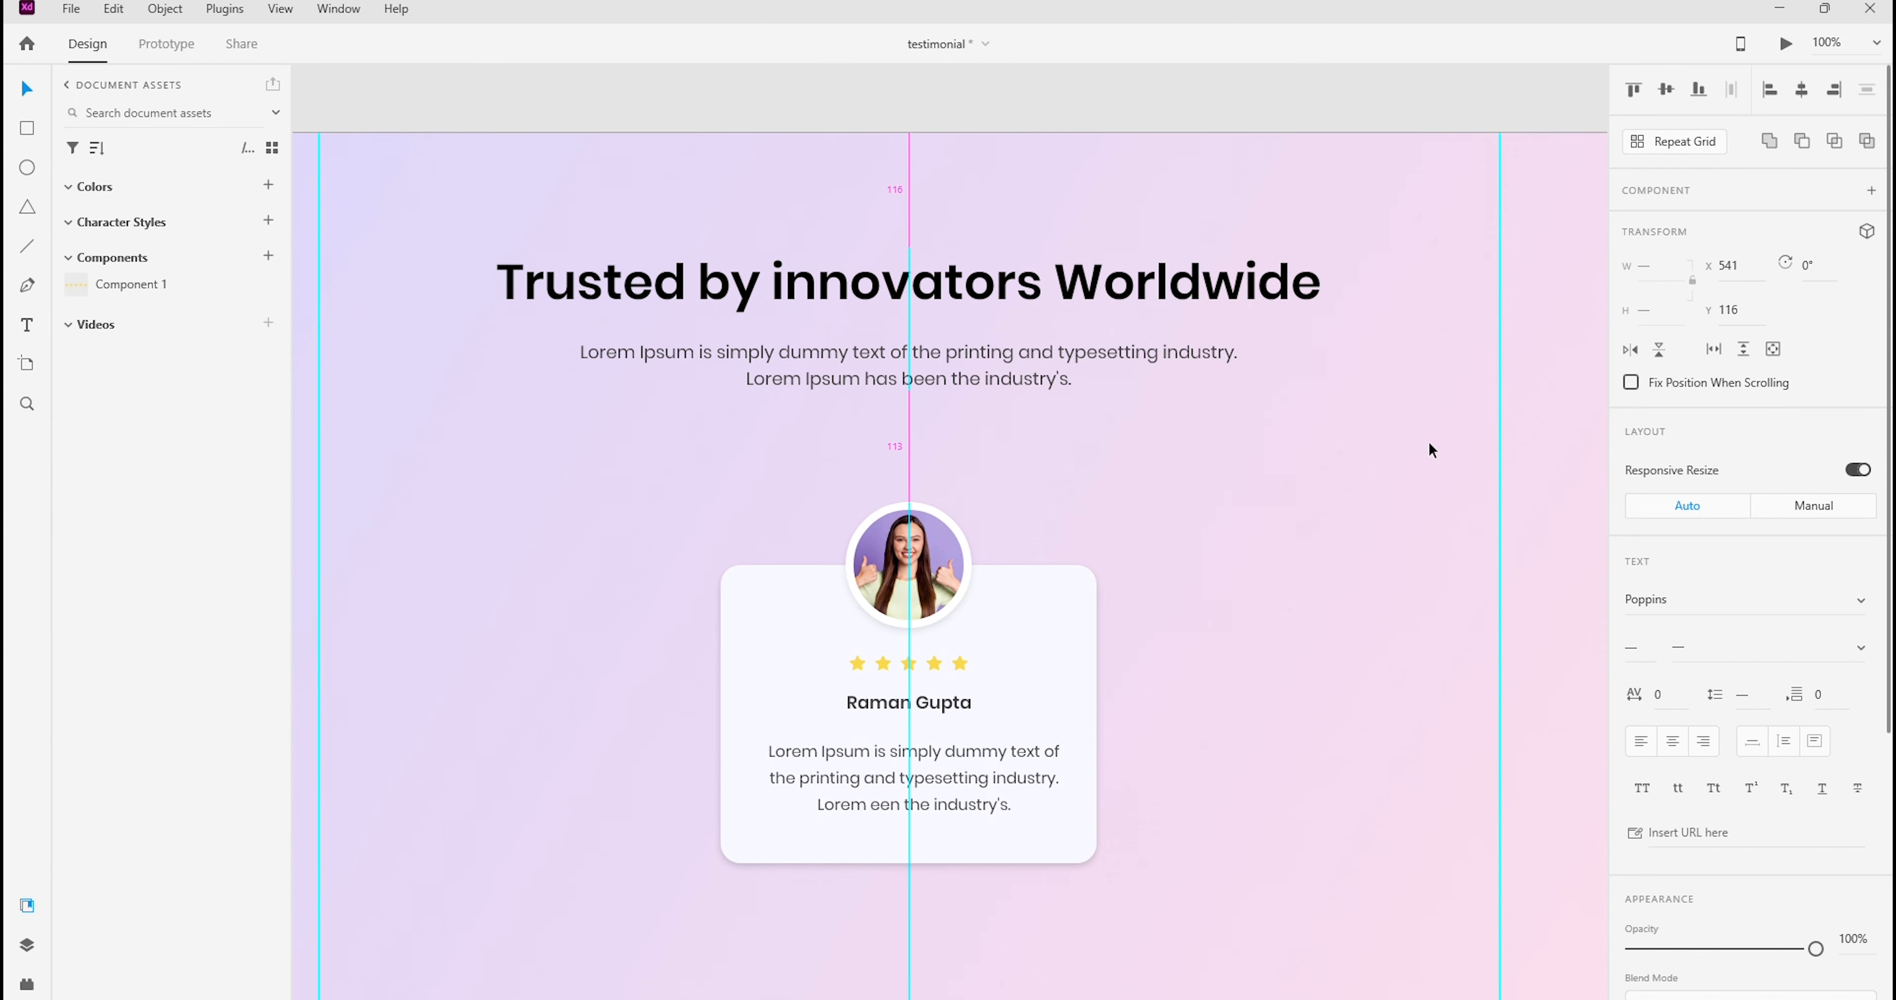
{"action": "key", "text": "shift+Up"}
Move the complete testimonial card, including photo, stars and texts, up to Y 335
{"action": "left_click_drag", "start_coordinate": [637, 468], "coordinate": [1347, 814]}
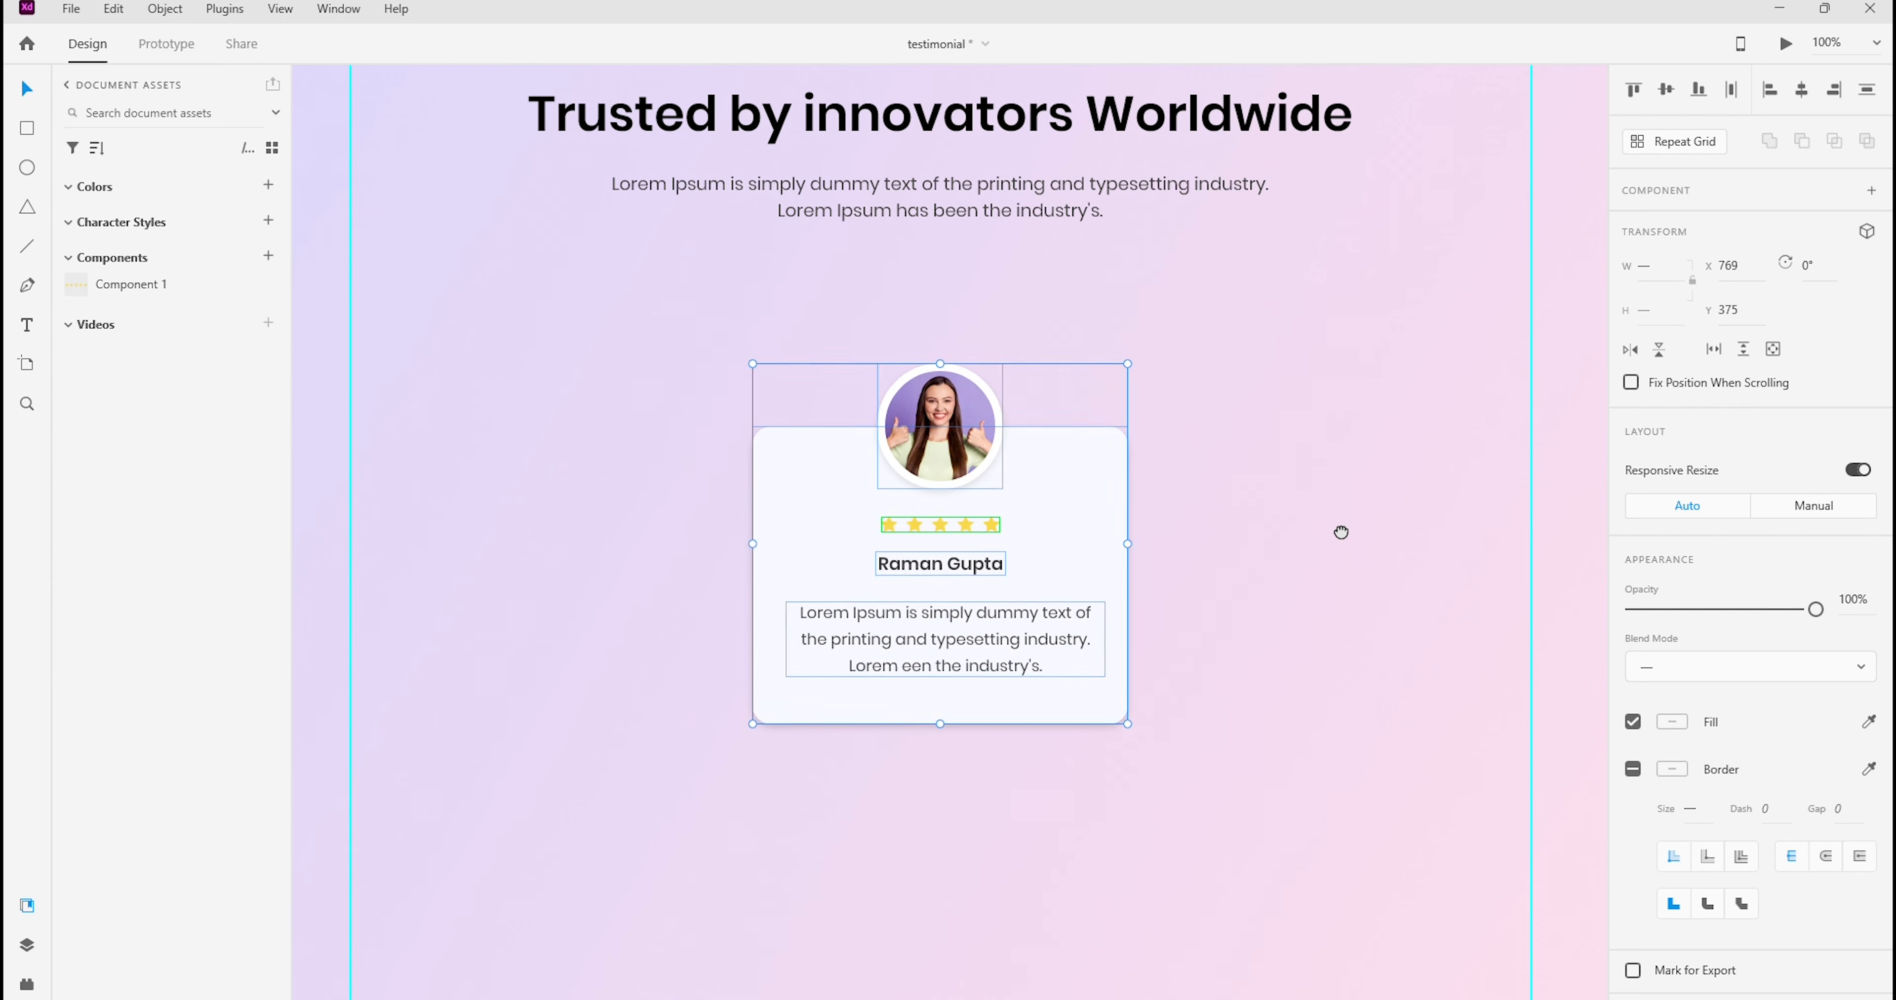
{"action": "left_click_drag", "start_coordinate": [1338, 528], "coordinate": [1291, 544]}
{"action": "key", "text": "shift+Up"}
{"action": "key", "text": "shift+Up"}
{"action": "key", "text": "shift+Up"}
{"action": "key", "text": "shift+Up"}
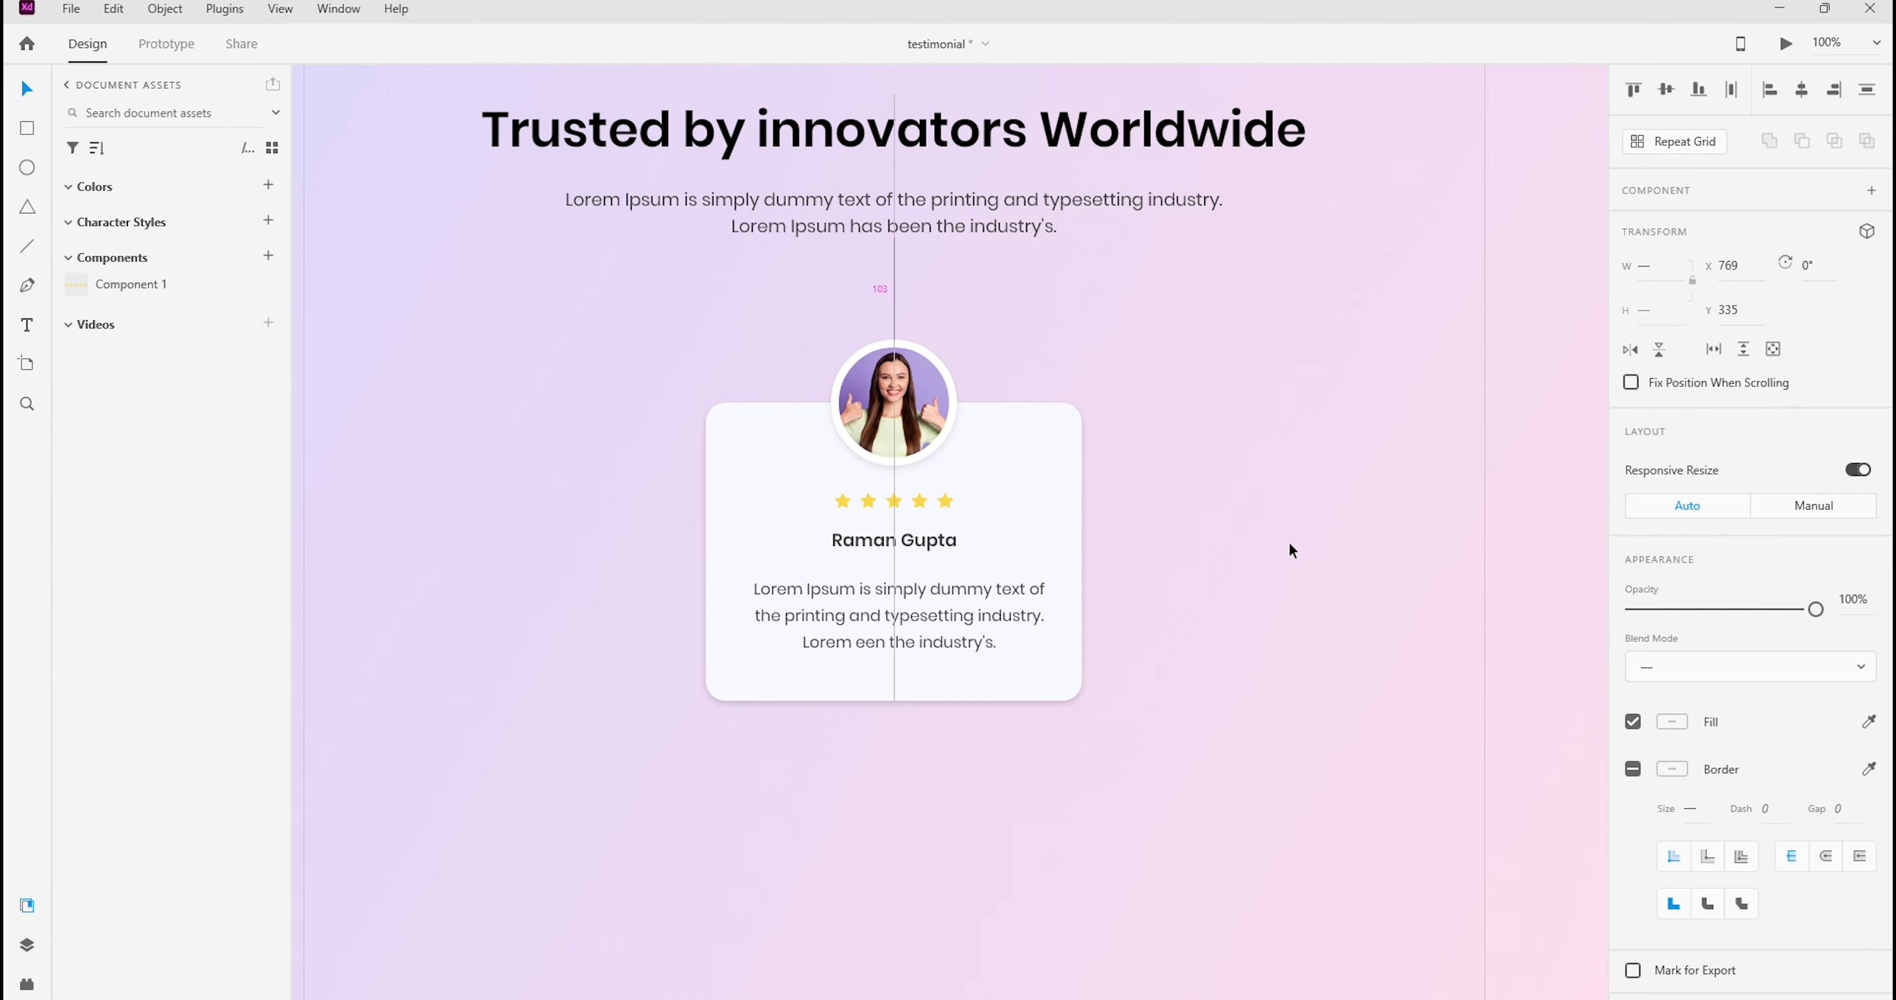
{"action": "left_click_drag", "start_coordinate": [1248, 365], "coordinate": [1292, 445]}
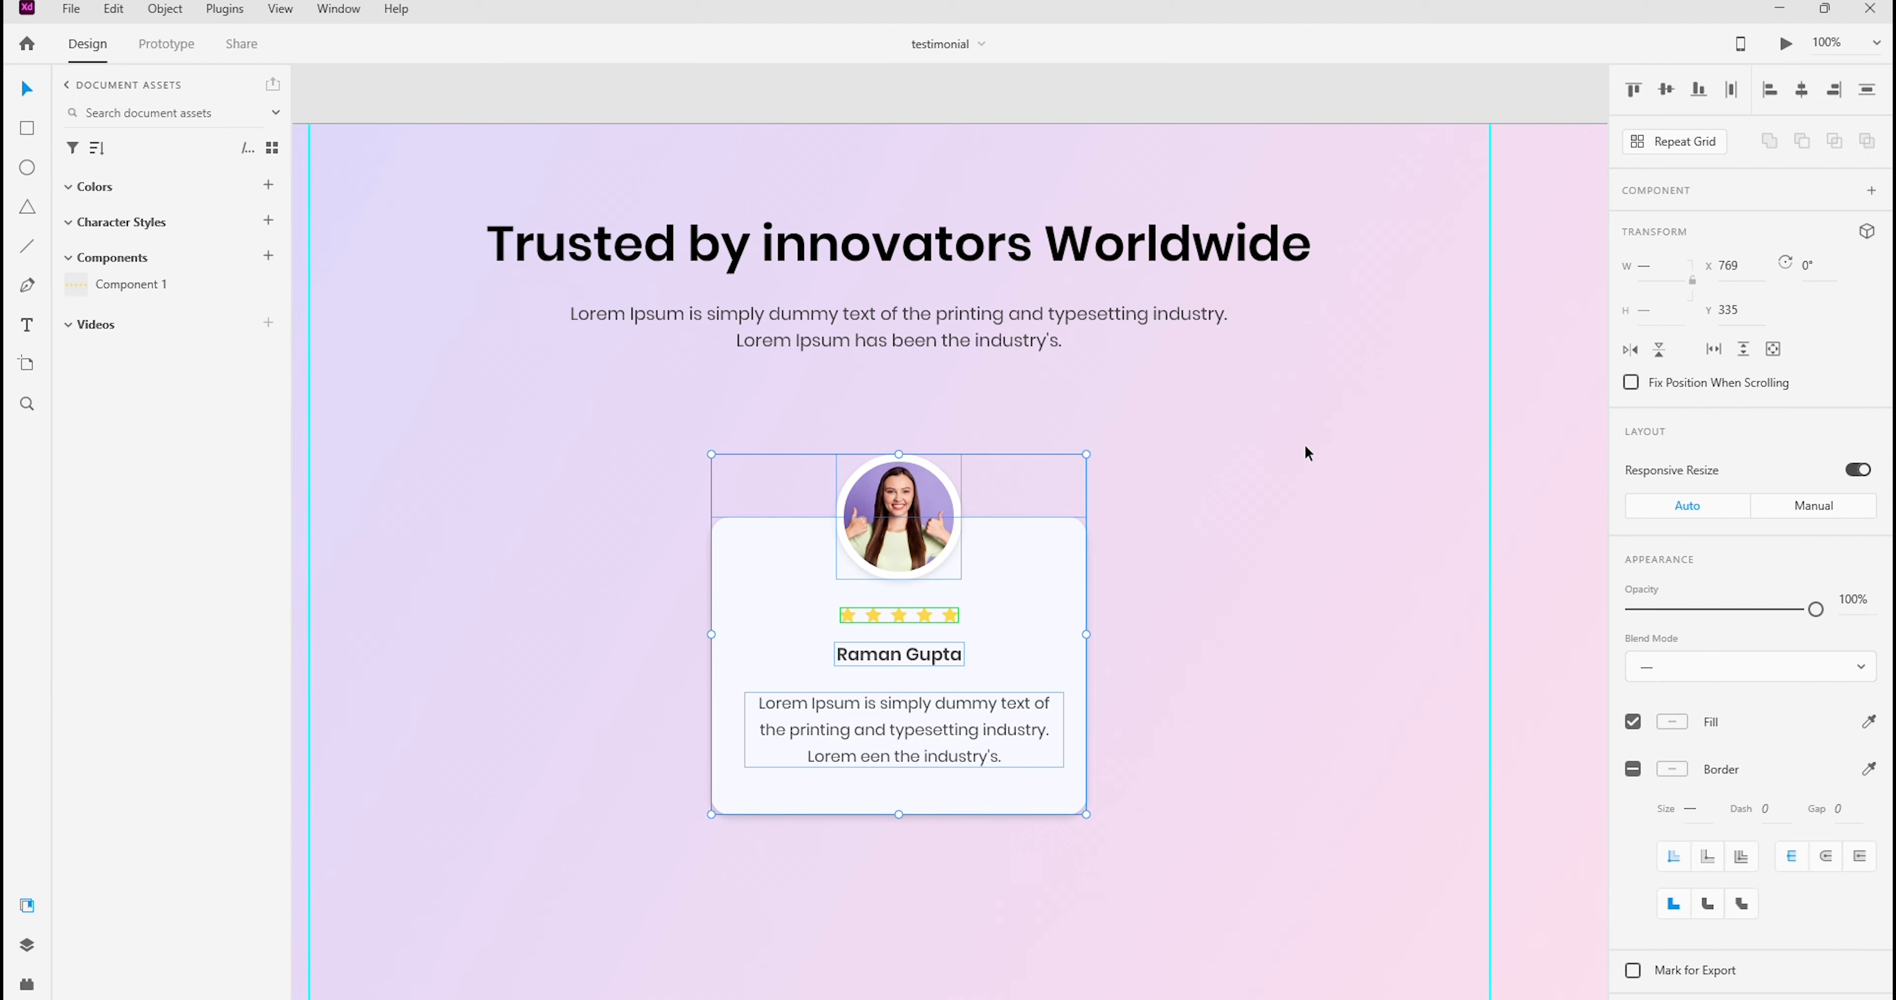
Change the fill colour of the name text on the card to black
{"action": "left_click", "coordinate": [1217, 454]}
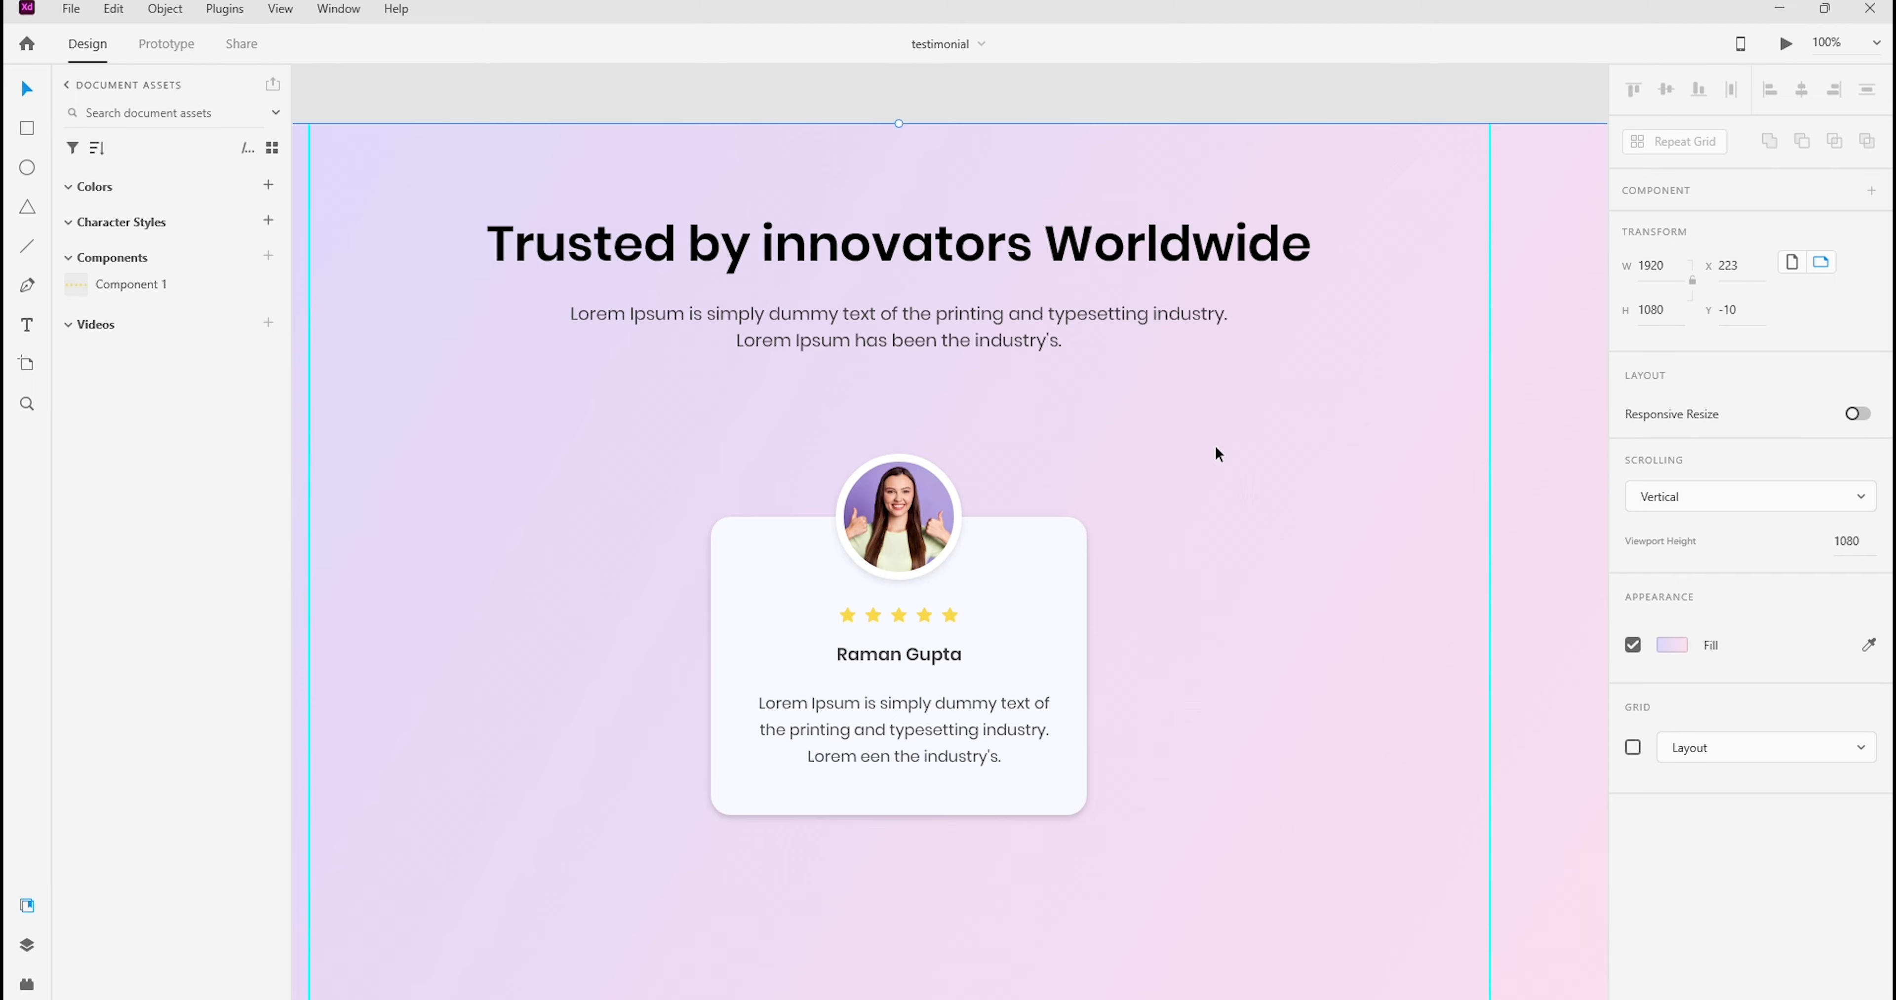
{"action": "key", "text": "Escape"}
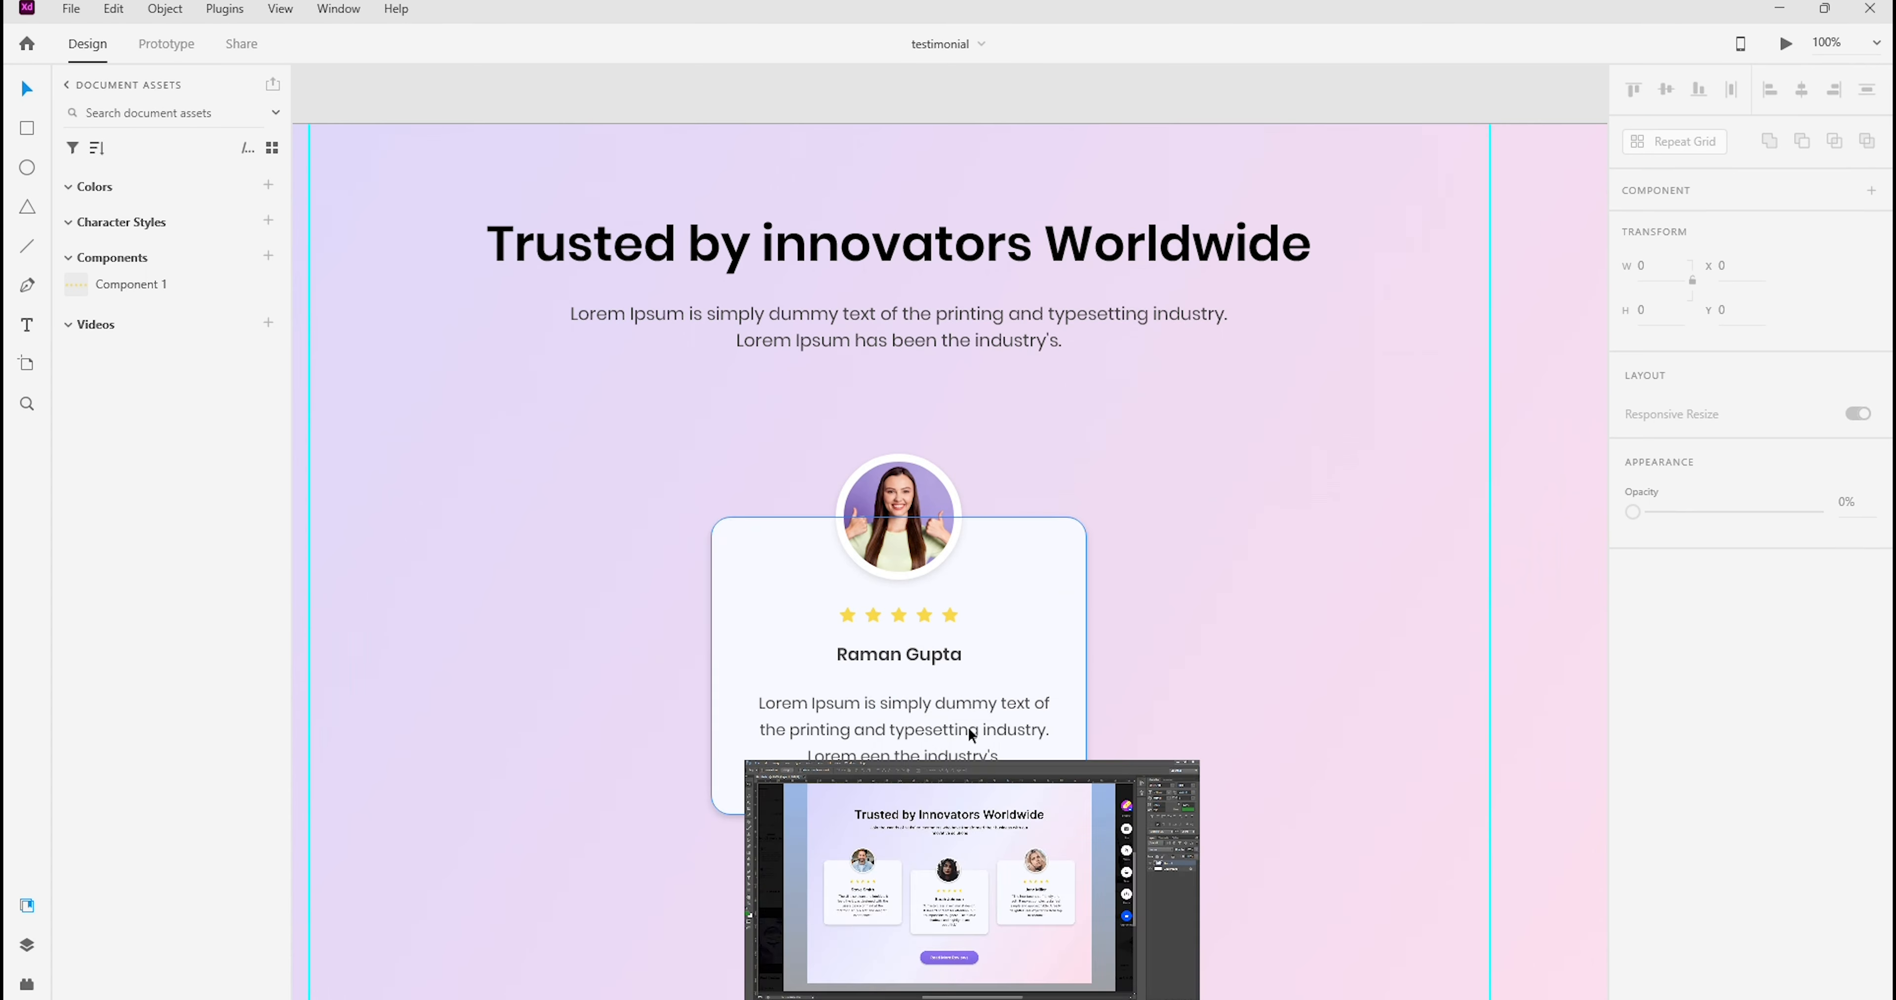
{"action": "double_click", "coordinate": [922, 655]}
{"action": "scroll", "coordinate": [1752, 515], "scroll_direction": "down", "scroll_amount": 5}
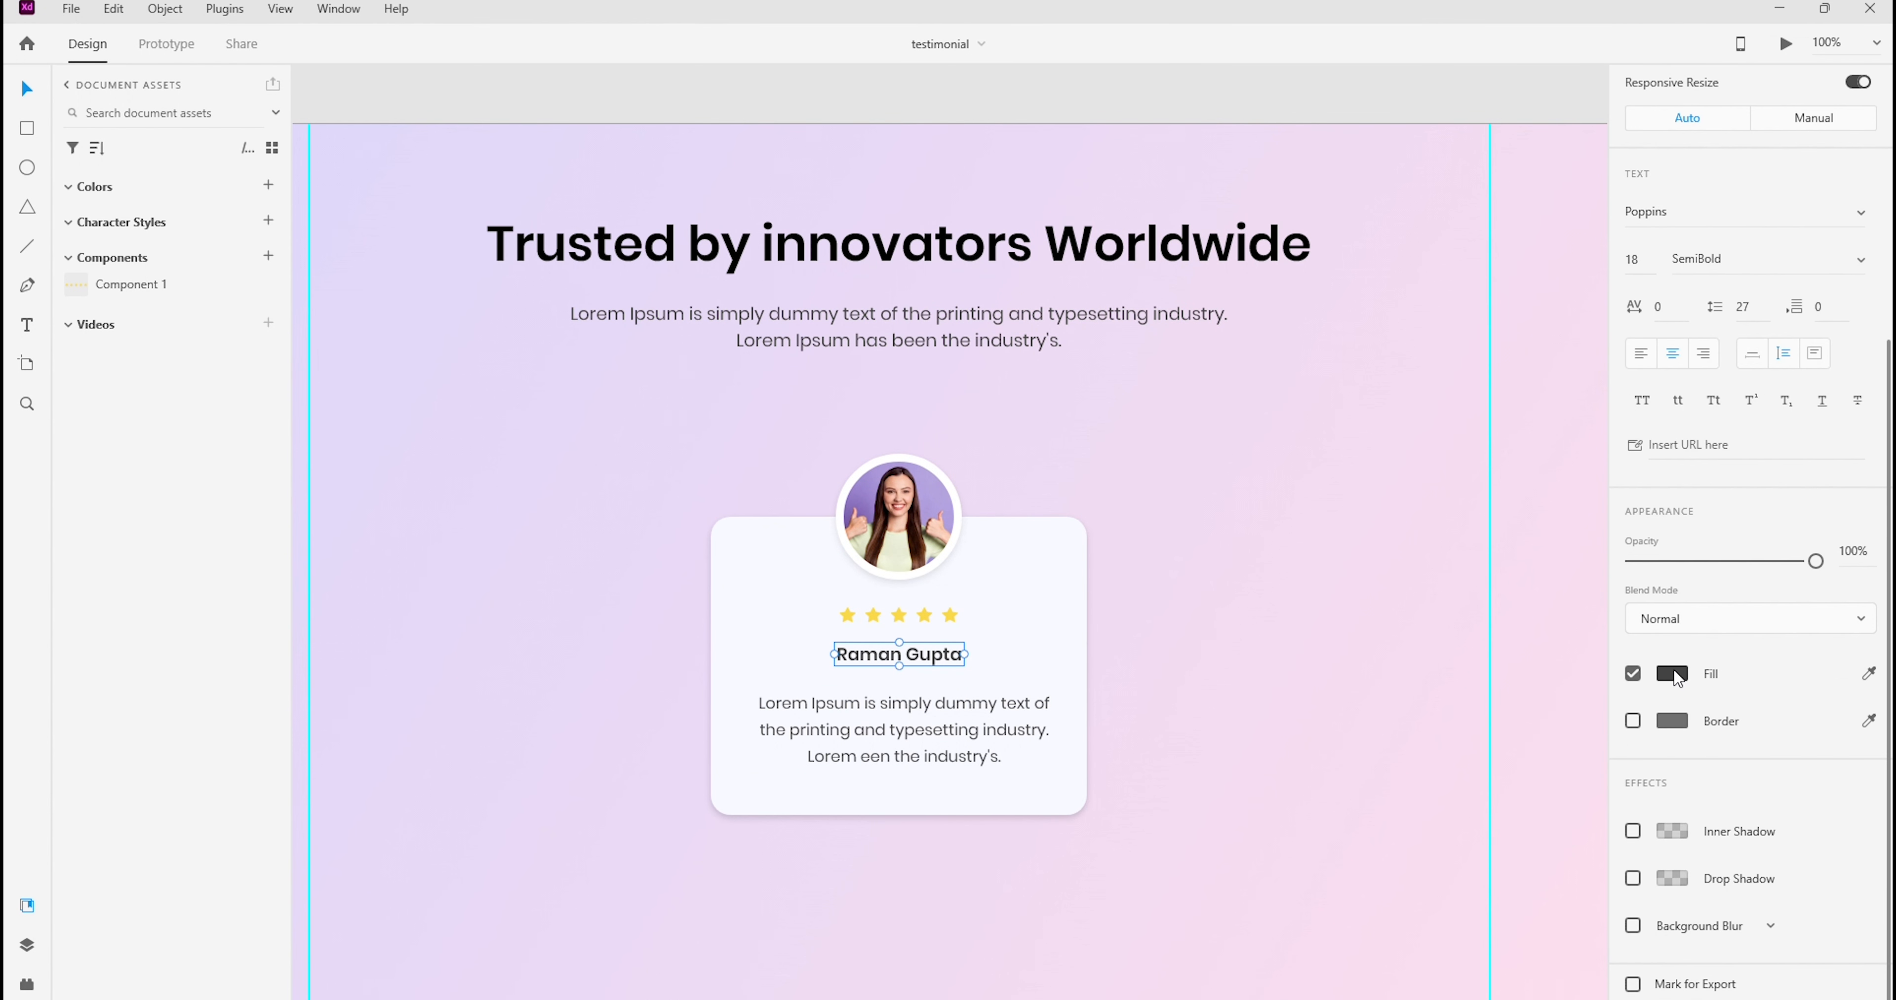
{"action": "left_click", "coordinate": [1672, 674]}
{"action": "left_click", "coordinate": [1386, 712]}
{"action": "left_click", "coordinate": [1271, 570]}
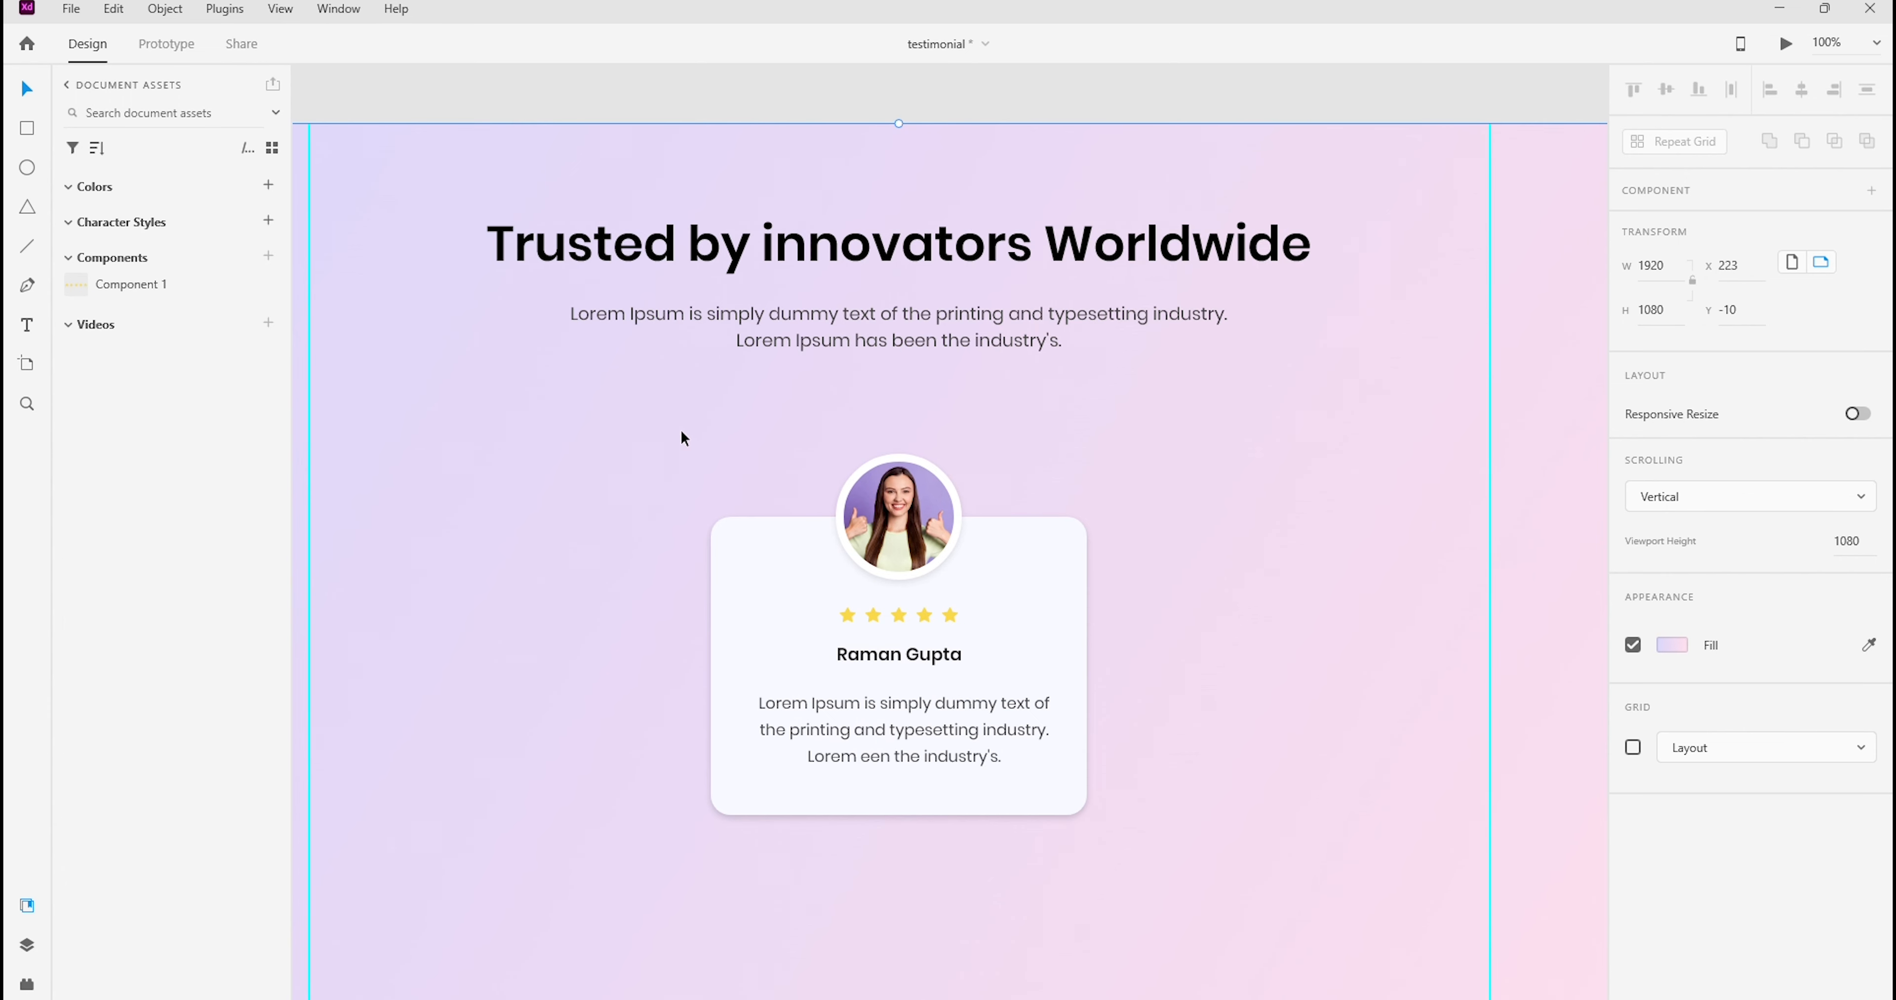
Move the complete testimonial card left to X 361 so it starts at the left vertical guide
{"action": "left_click_drag", "start_coordinate": [682, 437], "coordinate": [1199, 907]}
{"action": "scroll", "coordinate": [1312, 655], "scroll_direction": "left", "scroll_amount": 3}
{"action": "scroll", "coordinate": [1313, 654], "scroll_direction": "down", "scroll_amount": 1}
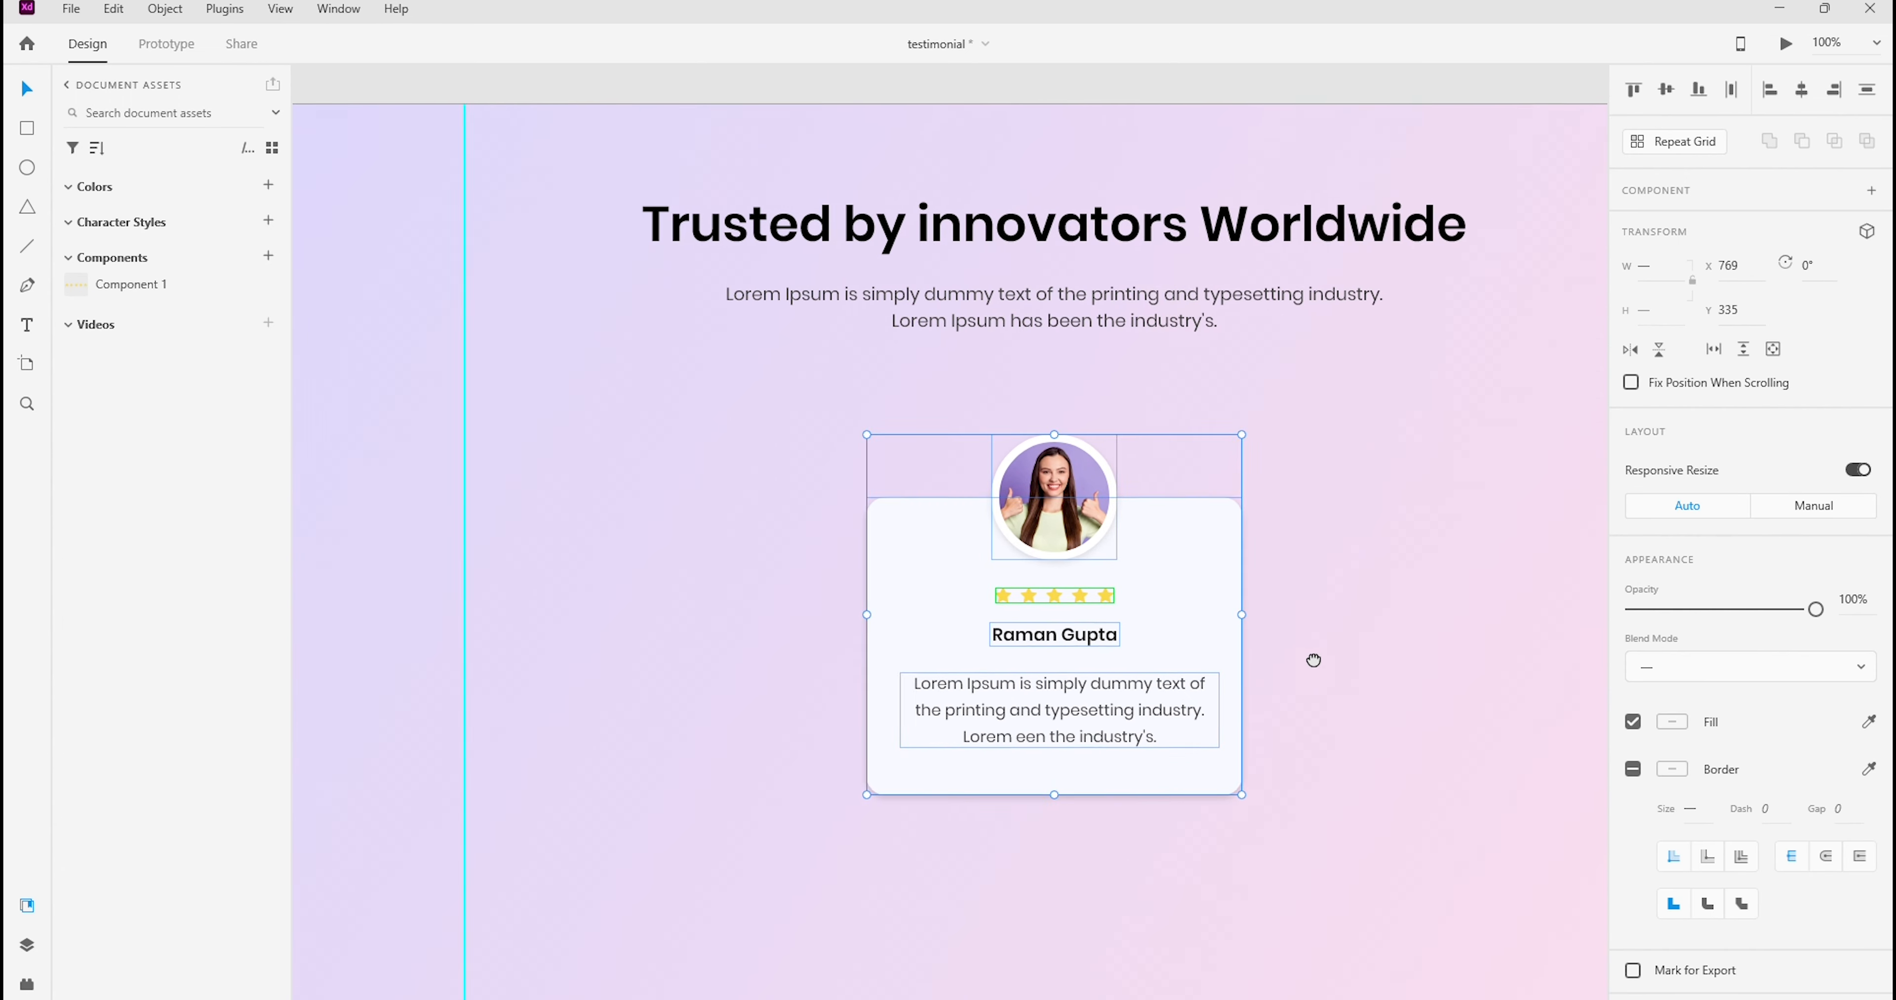
{"action": "key", "text": "shift+Left"}
{"action": "key", "text": "shift+Left"}
{"action": "key", "text": "shift+Left"}
{"action": "key", "text": "shift+Left"}
{"action": "key", "text": "shift+Left"}
{"action": "key", "text": "shift+Left"}
{"action": "key", "text": "shift+Left"}
{"action": "key", "text": "shift+Left"}
{"action": "key", "text": "shift+Left"}
{"action": "key", "text": "shift+Left"}
{"action": "key", "text": "shift+Left"}
{"action": "key", "text": "shift+Left"}
{"action": "key", "text": "shift+Left"}
{"action": "key", "text": "shift+Left"}
{"action": "key", "text": "shift+Left"}
{"action": "key", "text": "shift+Left"}
{"action": "key", "text": "shift+Left"}
{"action": "key", "text": "shift+Left"}
{"action": "key", "text": "shift+Left"}
{"action": "key", "text": "shift+Left"}
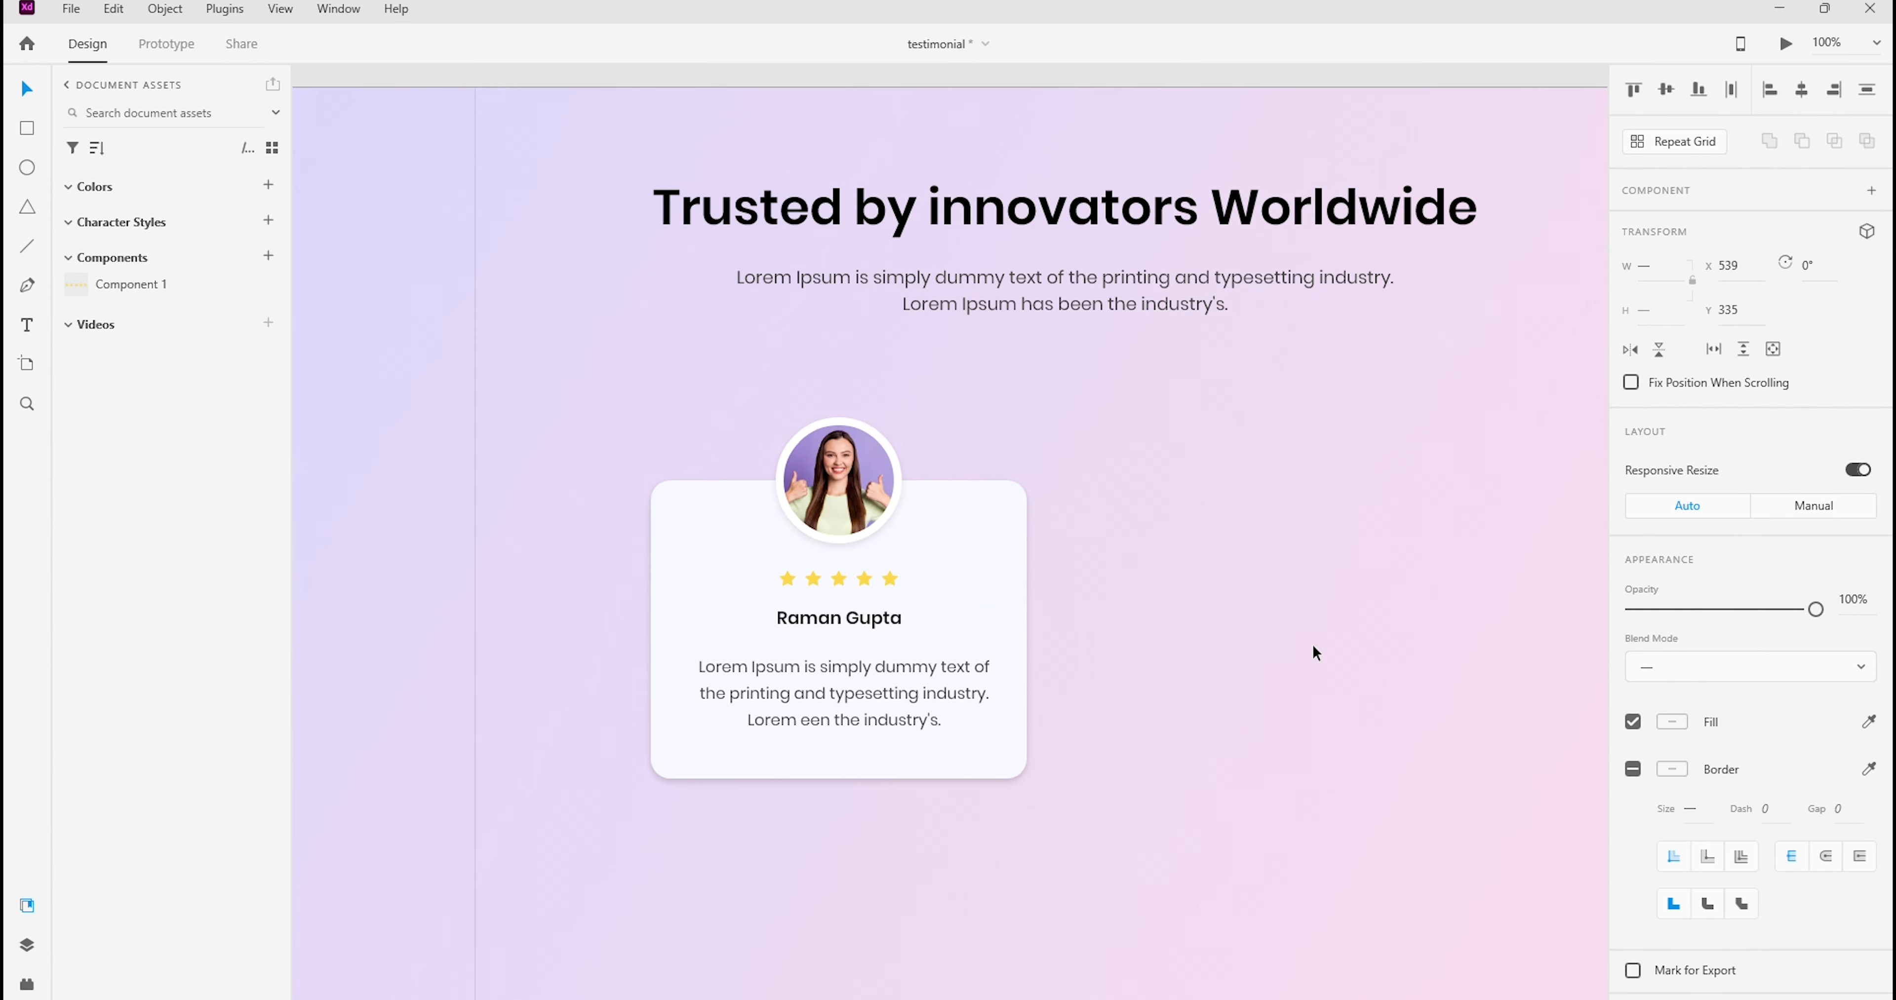
{"action": "key", "text": "shift+Left"}
{"action": "key", "text": "Right"}
{"action": "key", "text": "Right"}
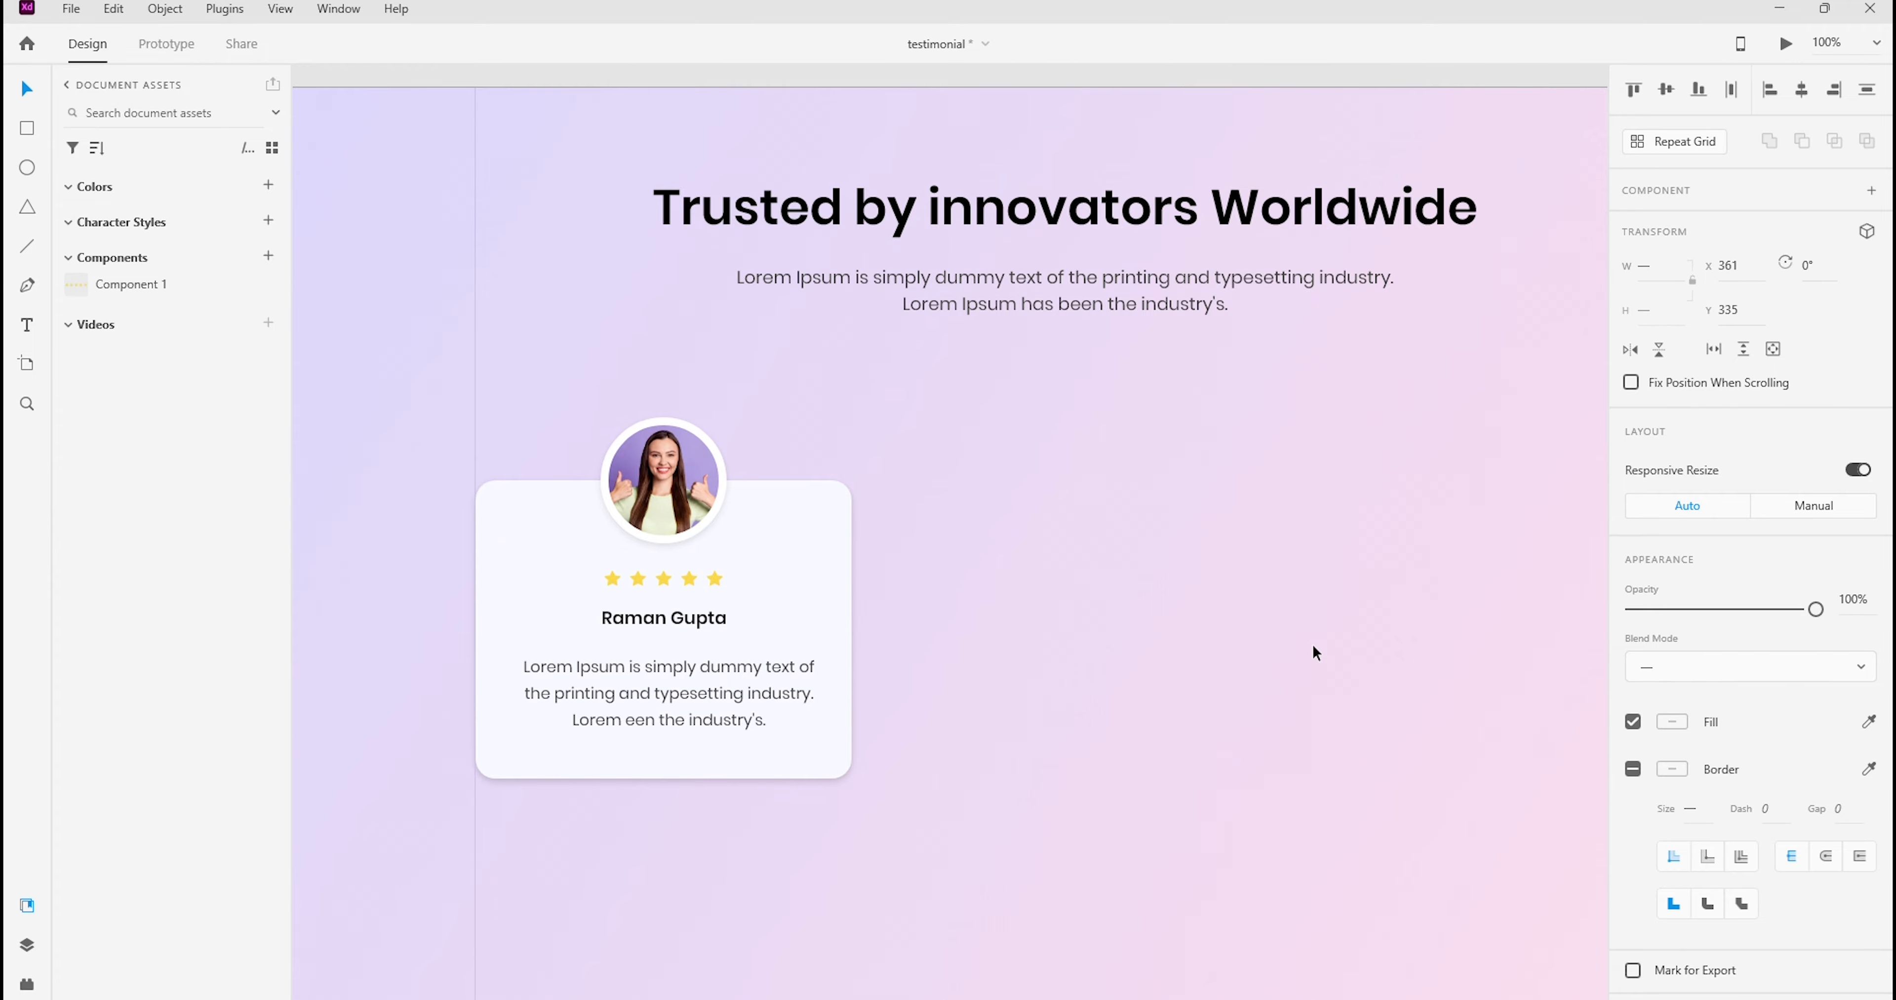
Turn the card into a Repeat Grid and extend it horizontally to form a row of three cards
{"action": "scroll", "coordinate": [1103, 485], "scroll_direction": "down", "scroll_amount": 5}
{"action": "left_click_drag", "start_coordinate": [1333, 563], "coordinate": [985, 443]}
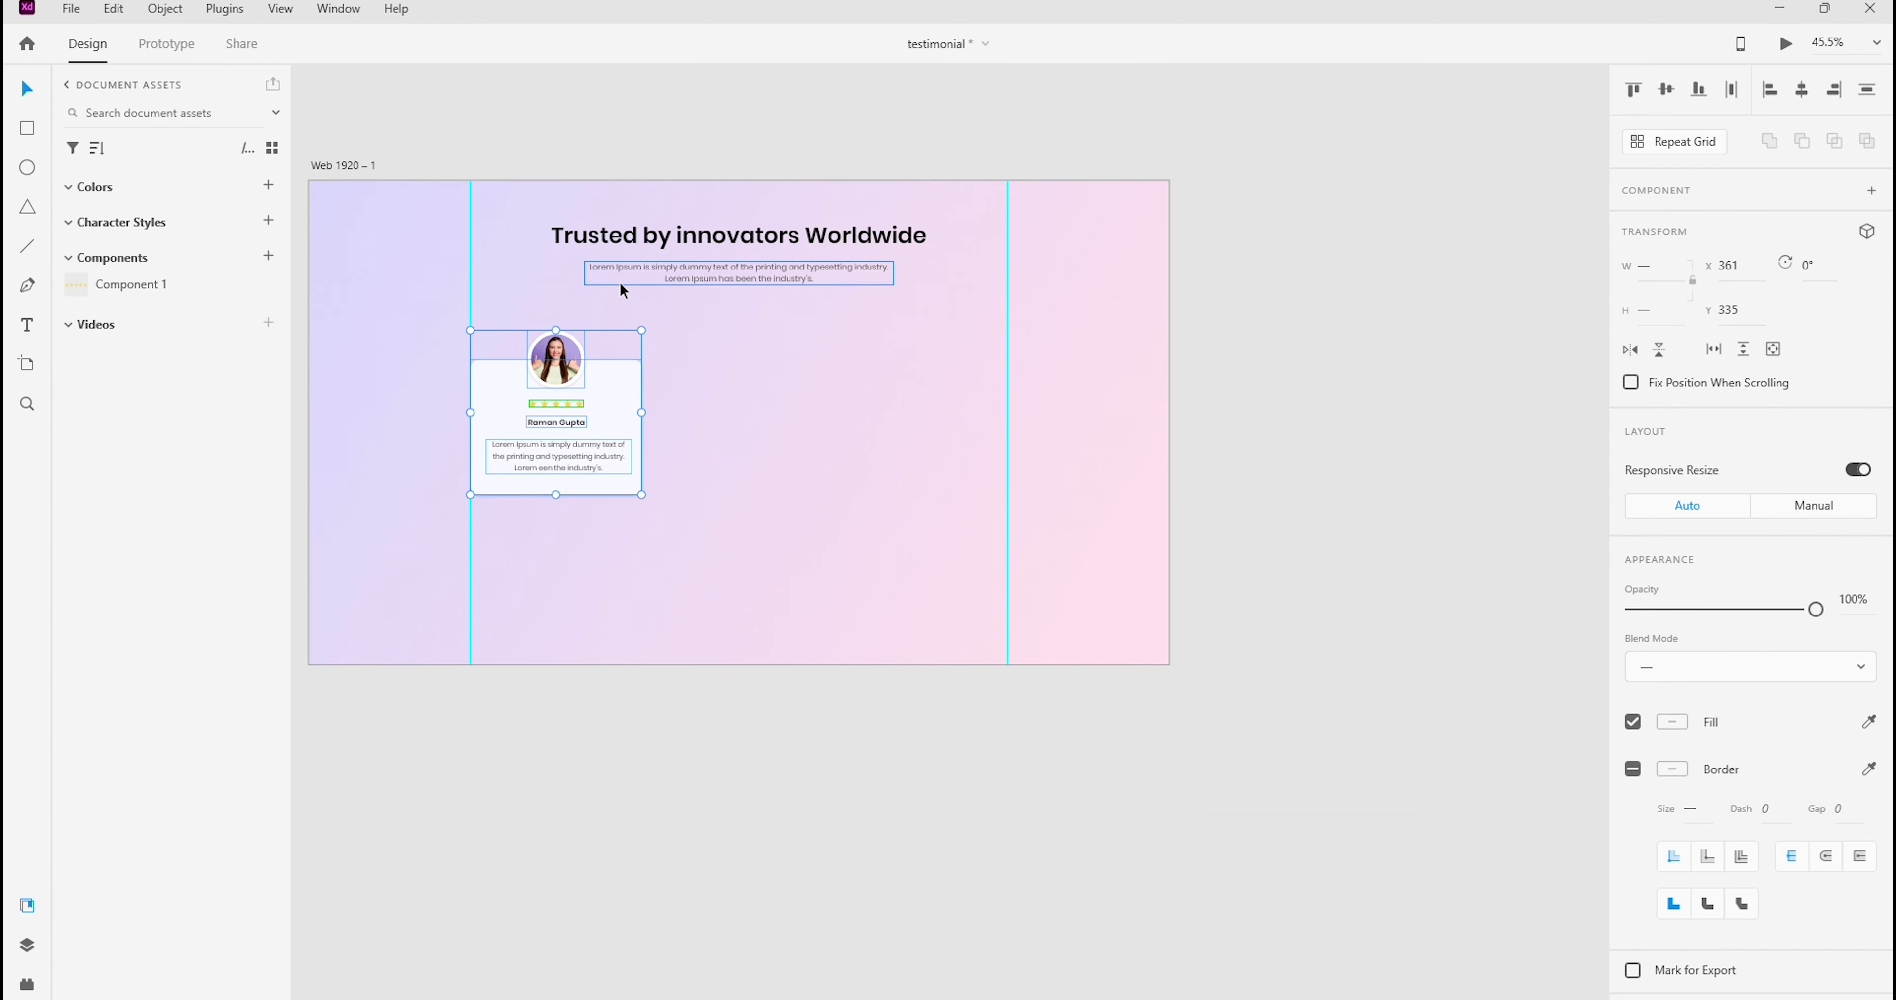
{"action": "left_click", "coordinate": [1667, 143]}
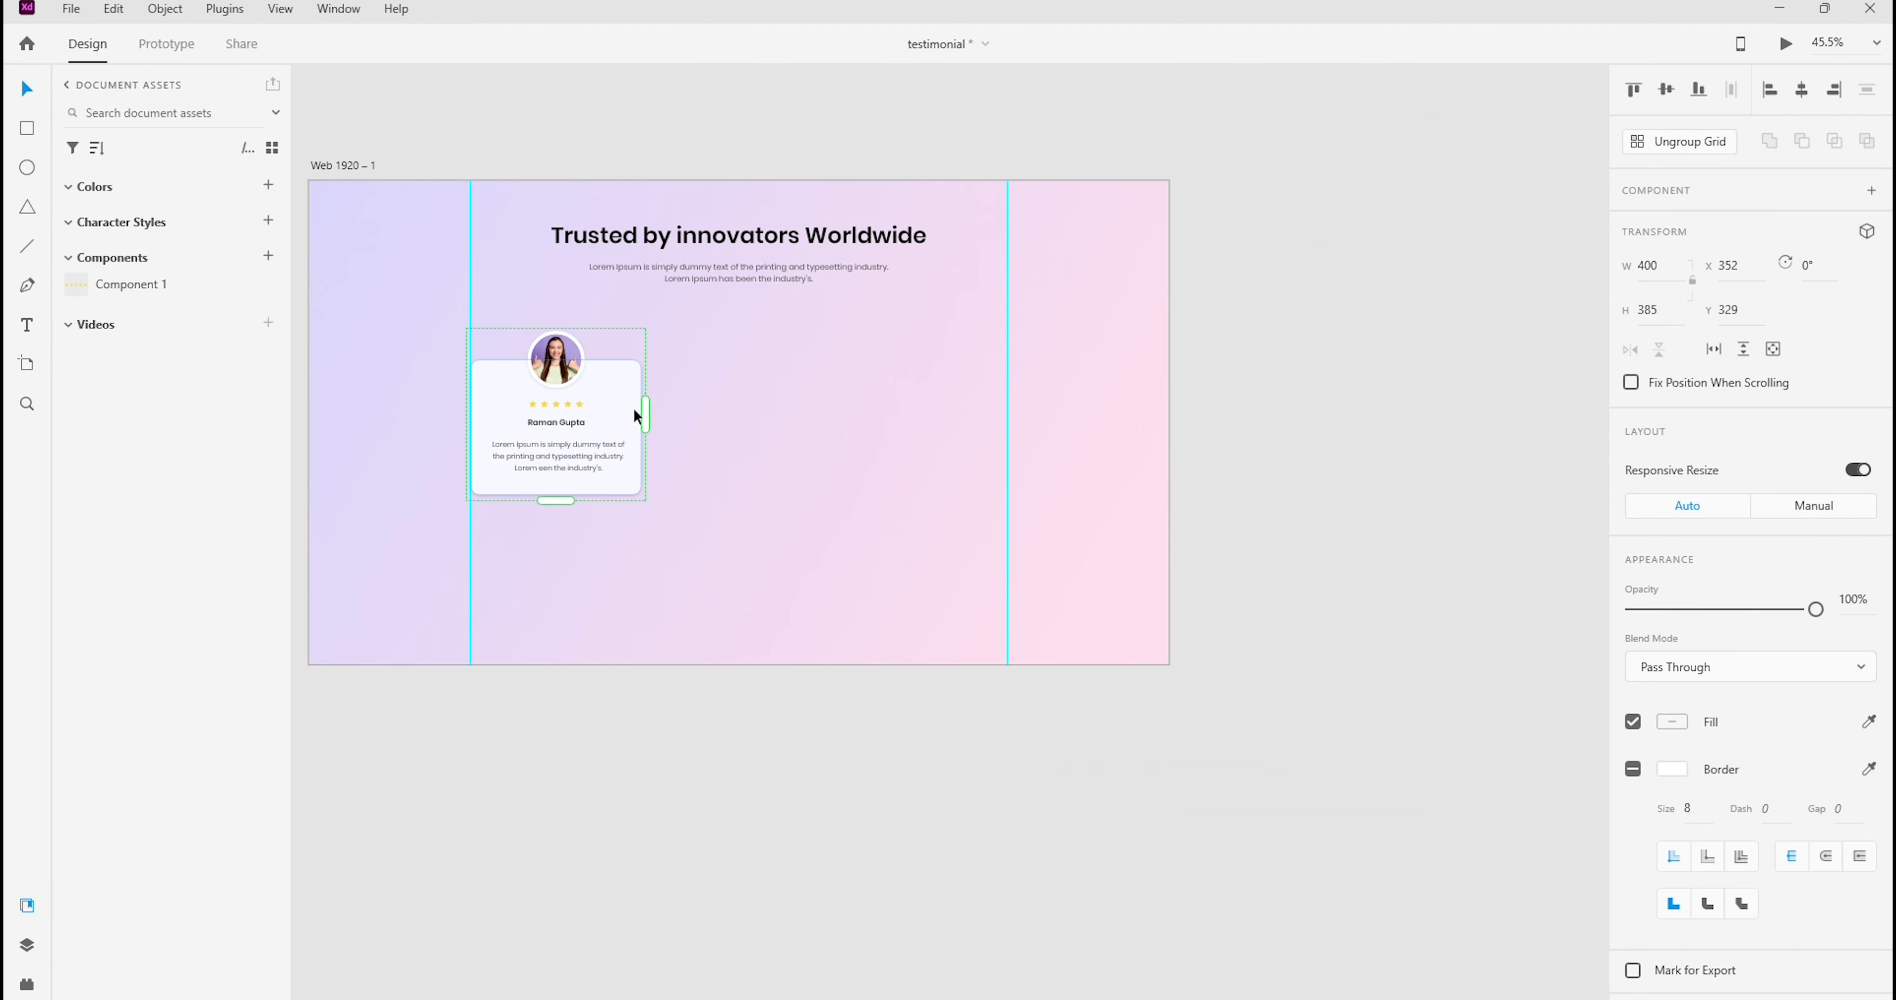
{"action": "left_click_drag", "start_coordinate": [647, 412], "coordinate": [1033, 414]}
Tighten the gaps between the grid's cards so the third card ends at the right vertical guide
{"action": "scroll", "coordinate": [836, 401], "scroll_direction": "up", "scroll_amount": 5}
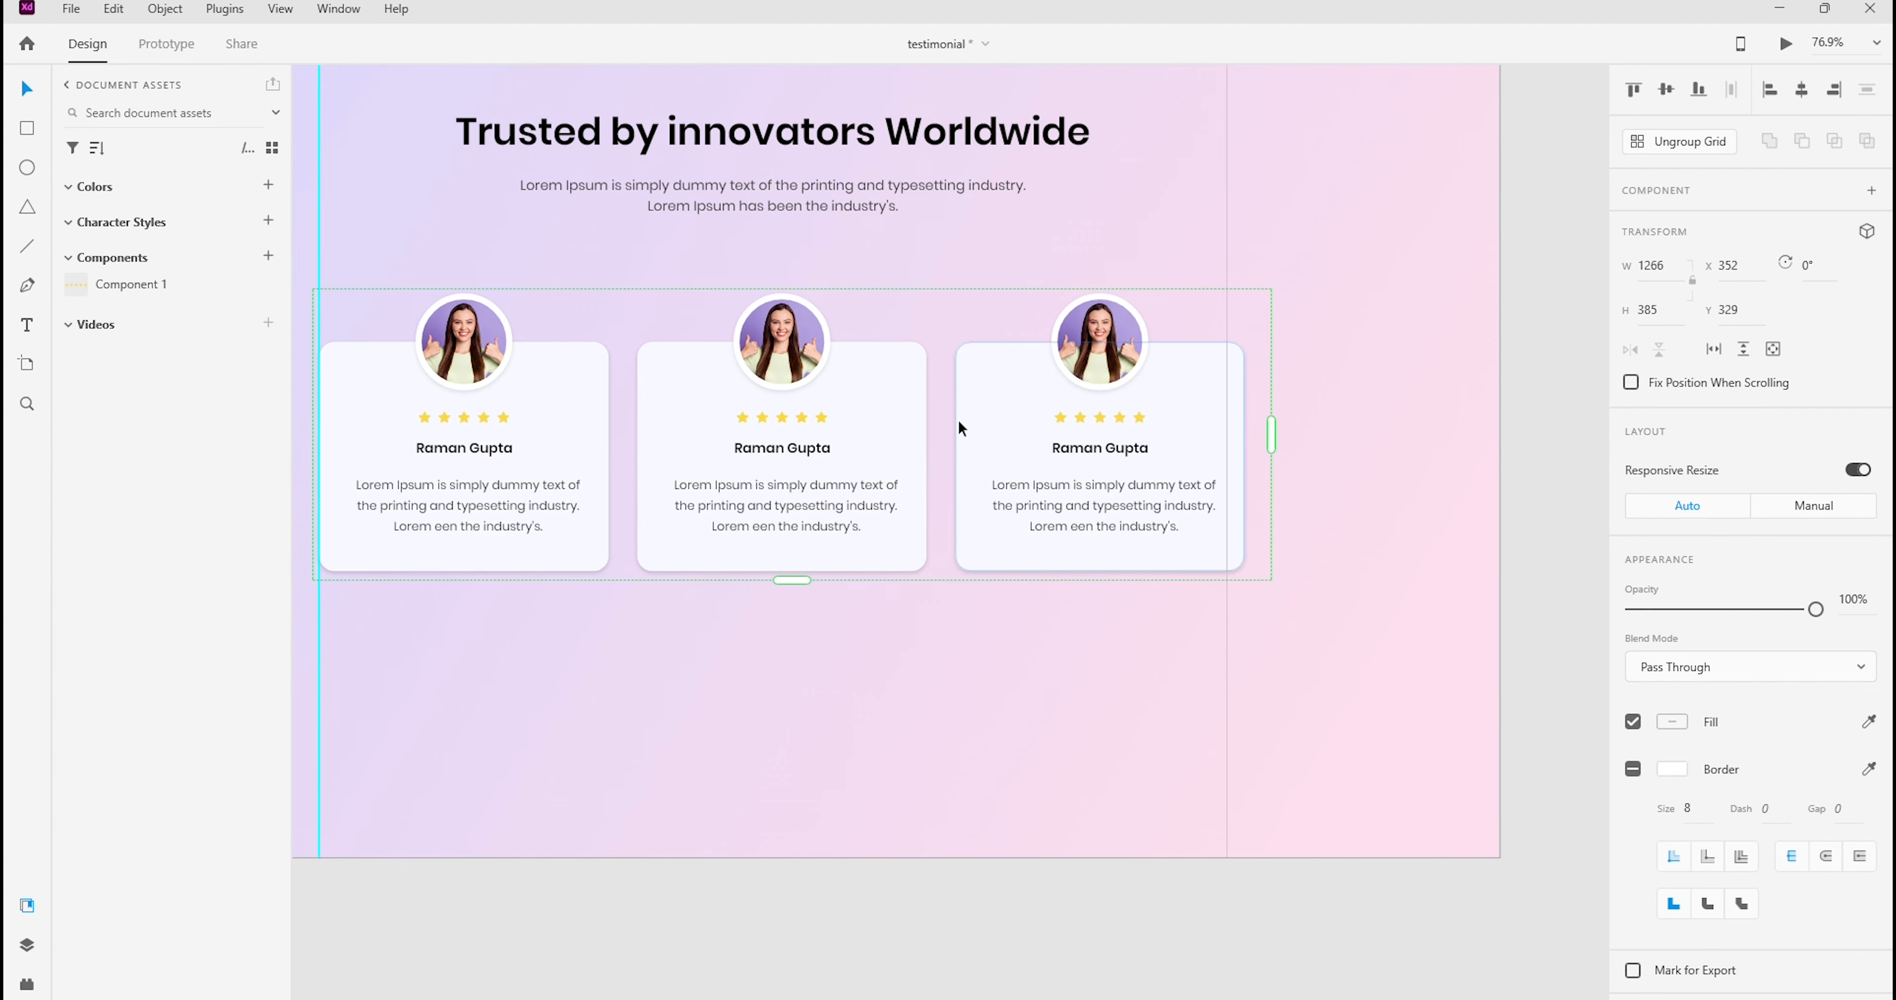
{"action": "left_click_drag", "start_coordinate": [943, 417], "coordinate": [931, 426]}
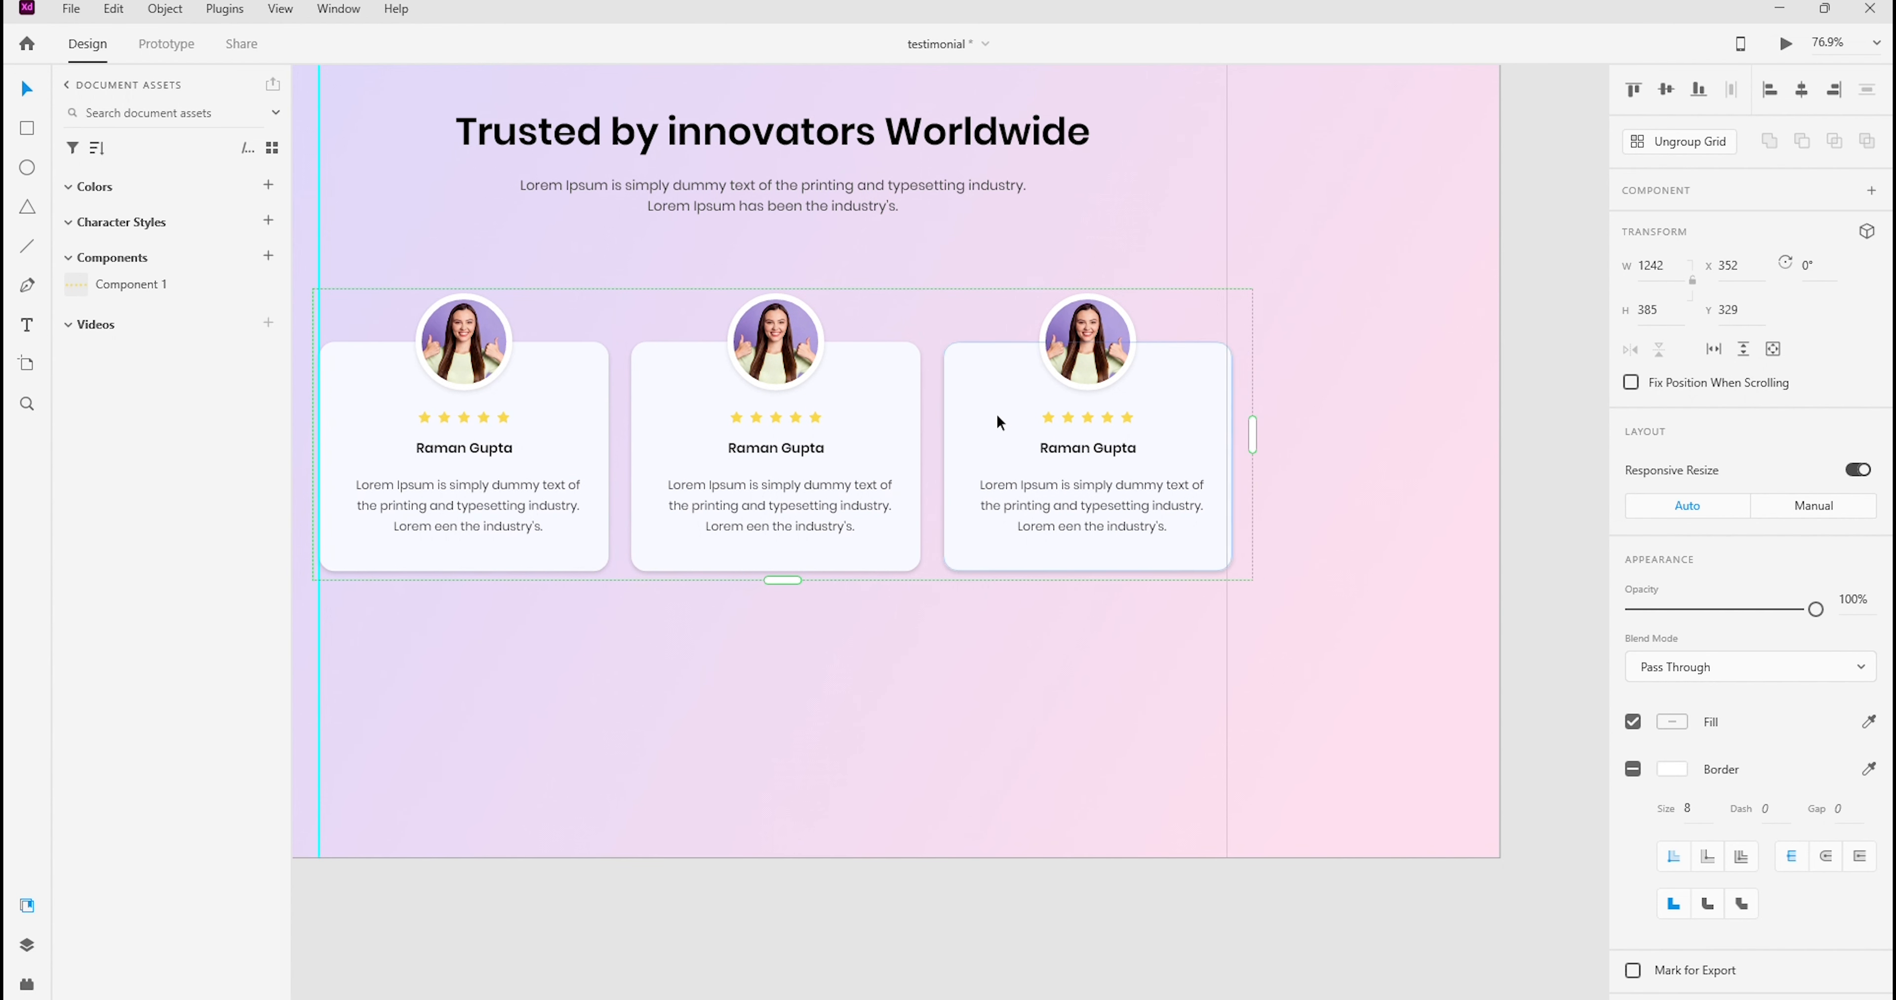
{"action": "left_click_drag", "start_coordinate": [926, 410], "coordinate": [924, 410]}
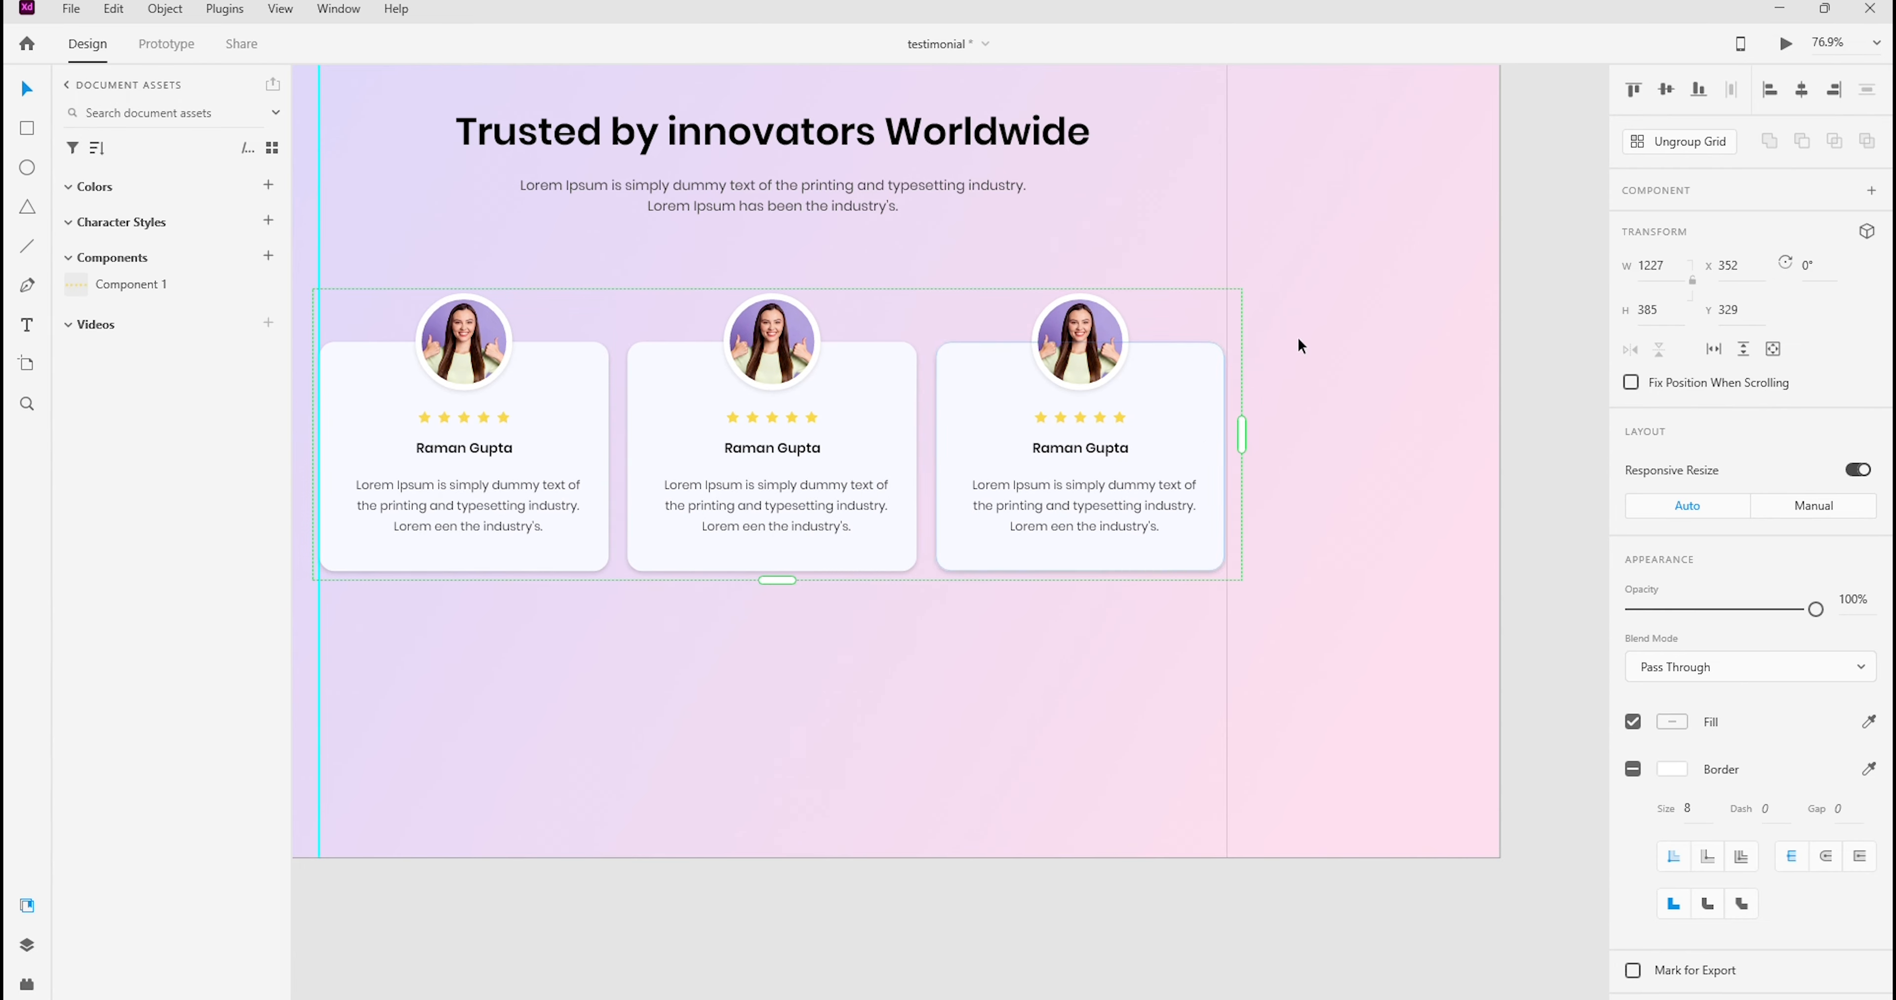
Ungroup the repeat grid and delete the surplus fourth card that runs past the artboard's edge
{"action": "left_click", "coordinate": [1702, 143]}
{"action": "left_click", "coordinate": [1307, 368]}
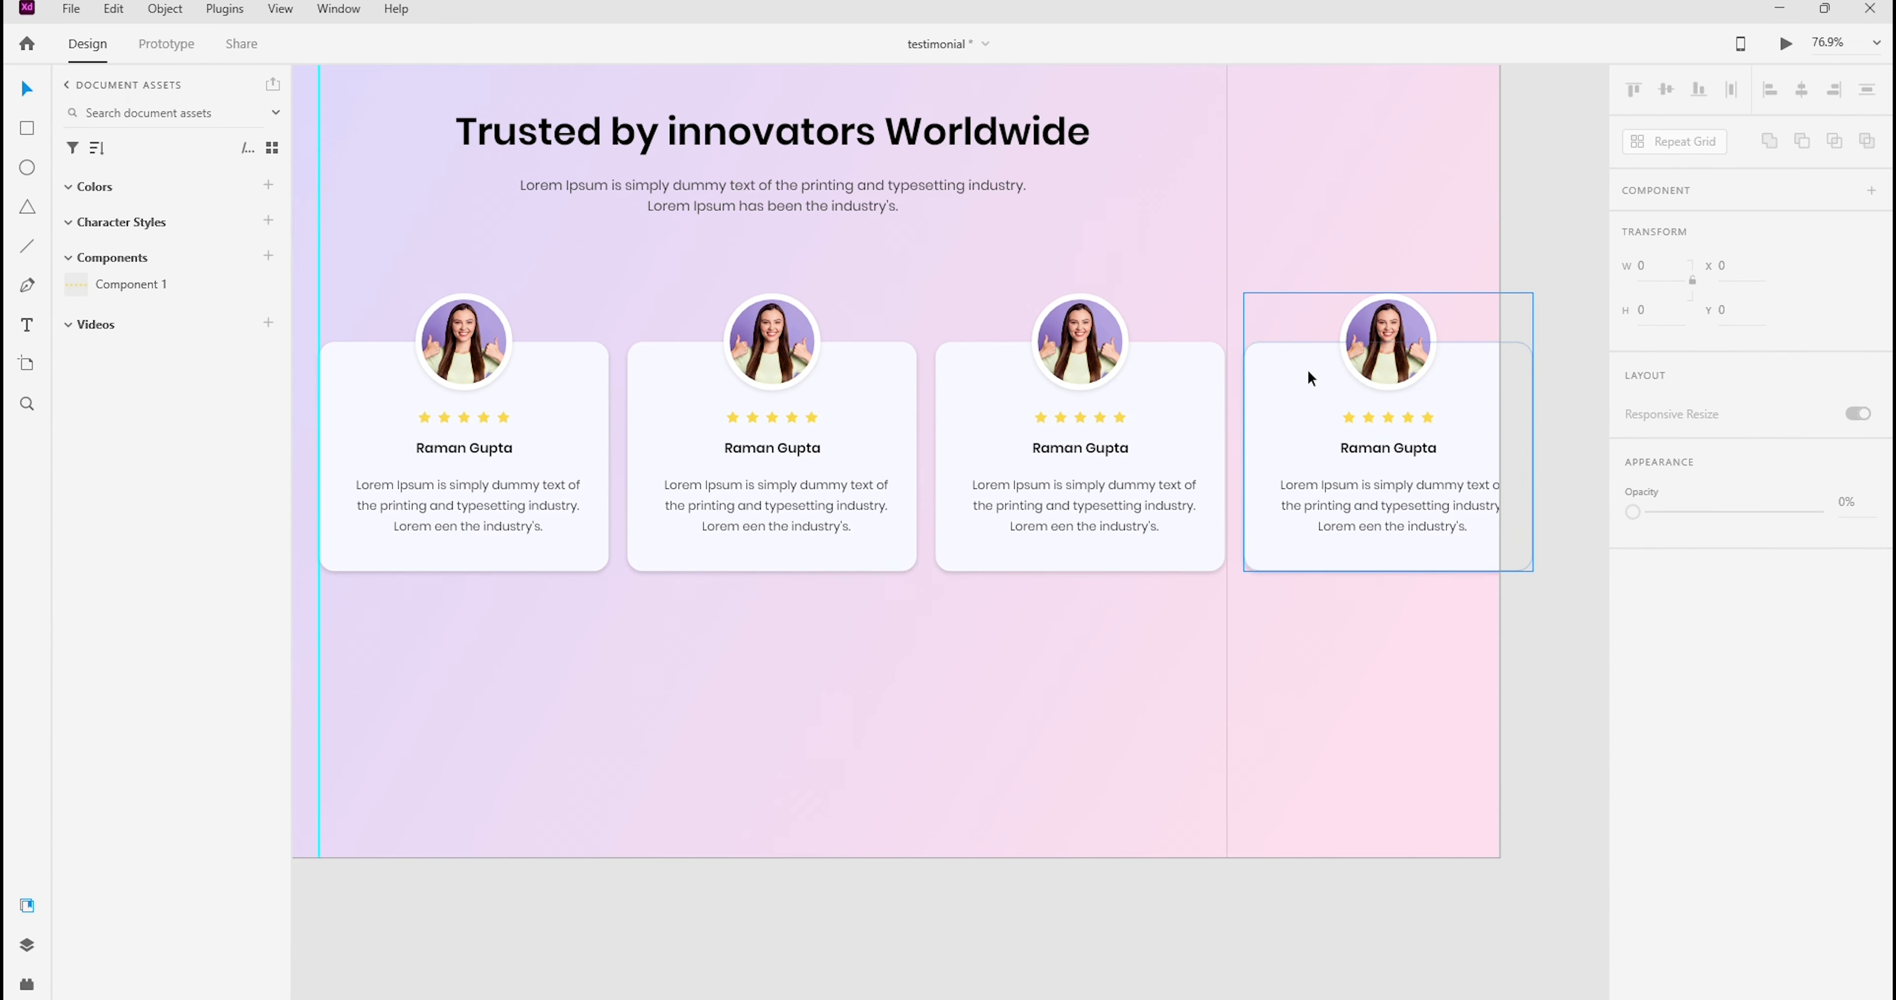
{"action": "key", "text": "Delete"}
{"action": "left_click_drag", "start_coordinate": [1101, 267], "coordinate": [1225, 418]}
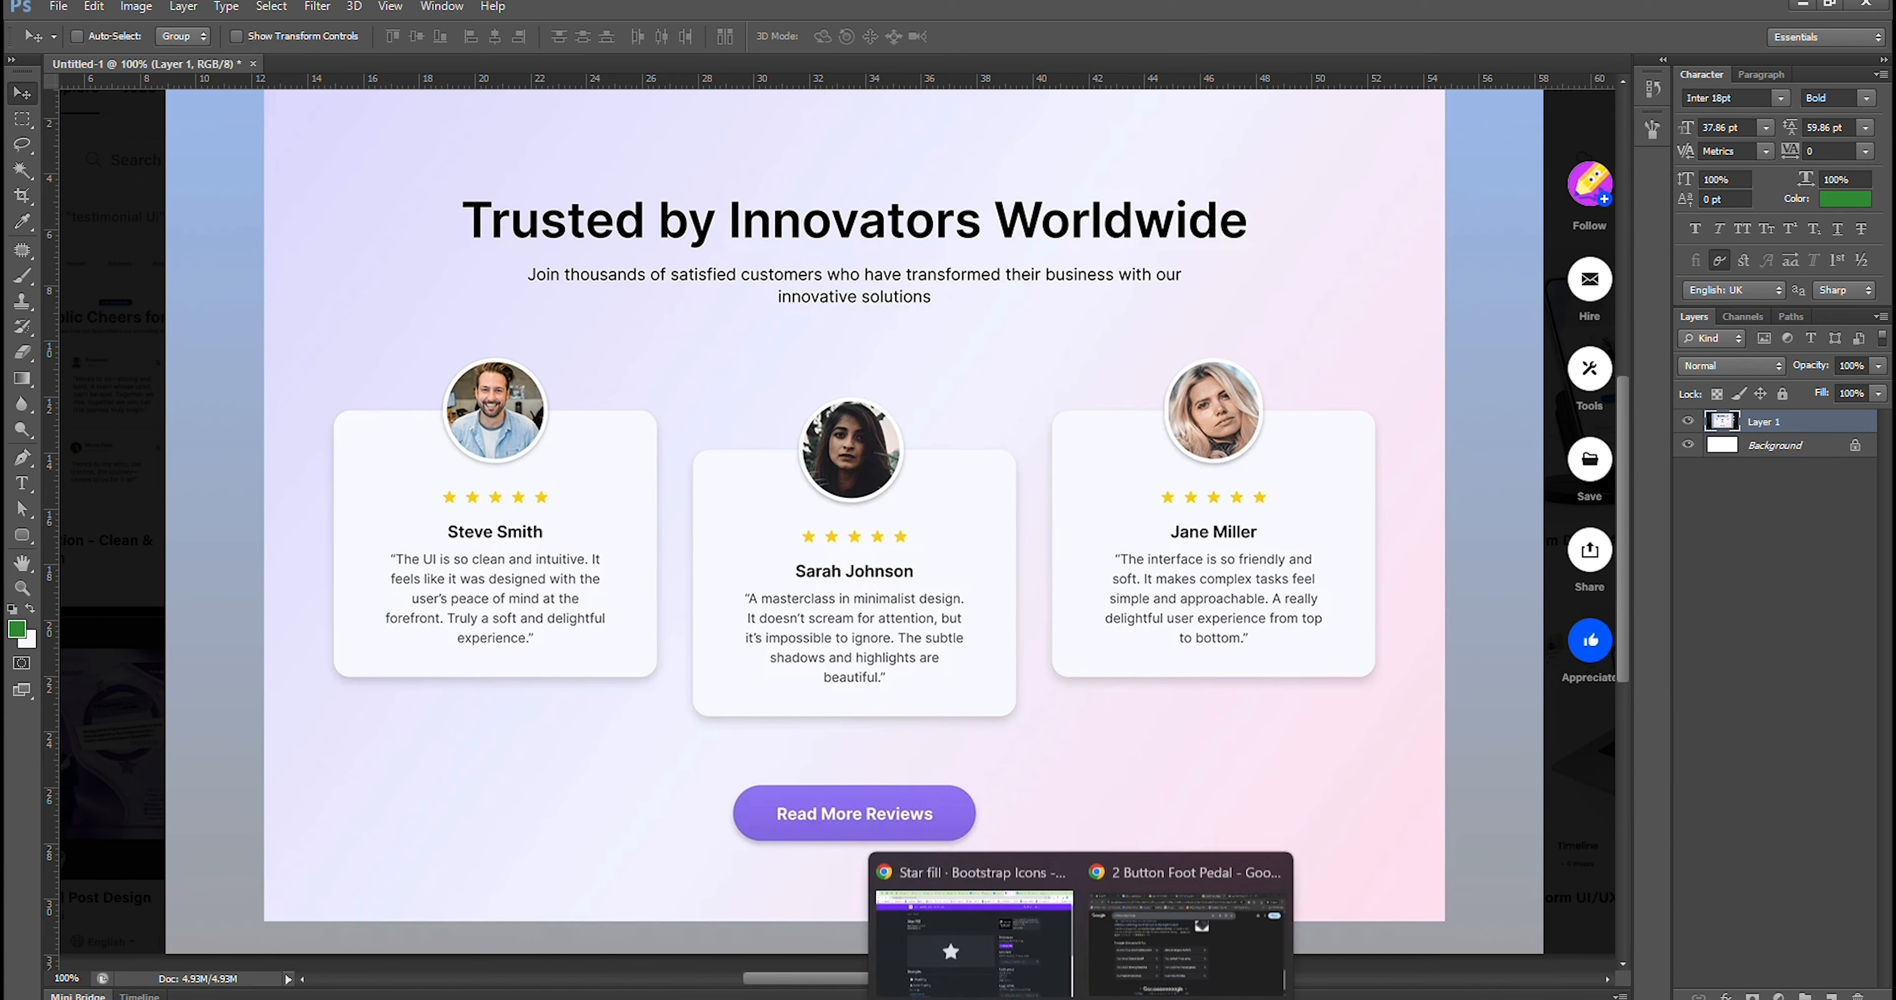
Switch to Chrome and browse the Google image results for a male user photo, opening the bearded man in an orange sweater on teal
{"action": "left_click", "coordinate": [1014, 973]}
{"action": "left_click", "coordinate": [1607, 9]}
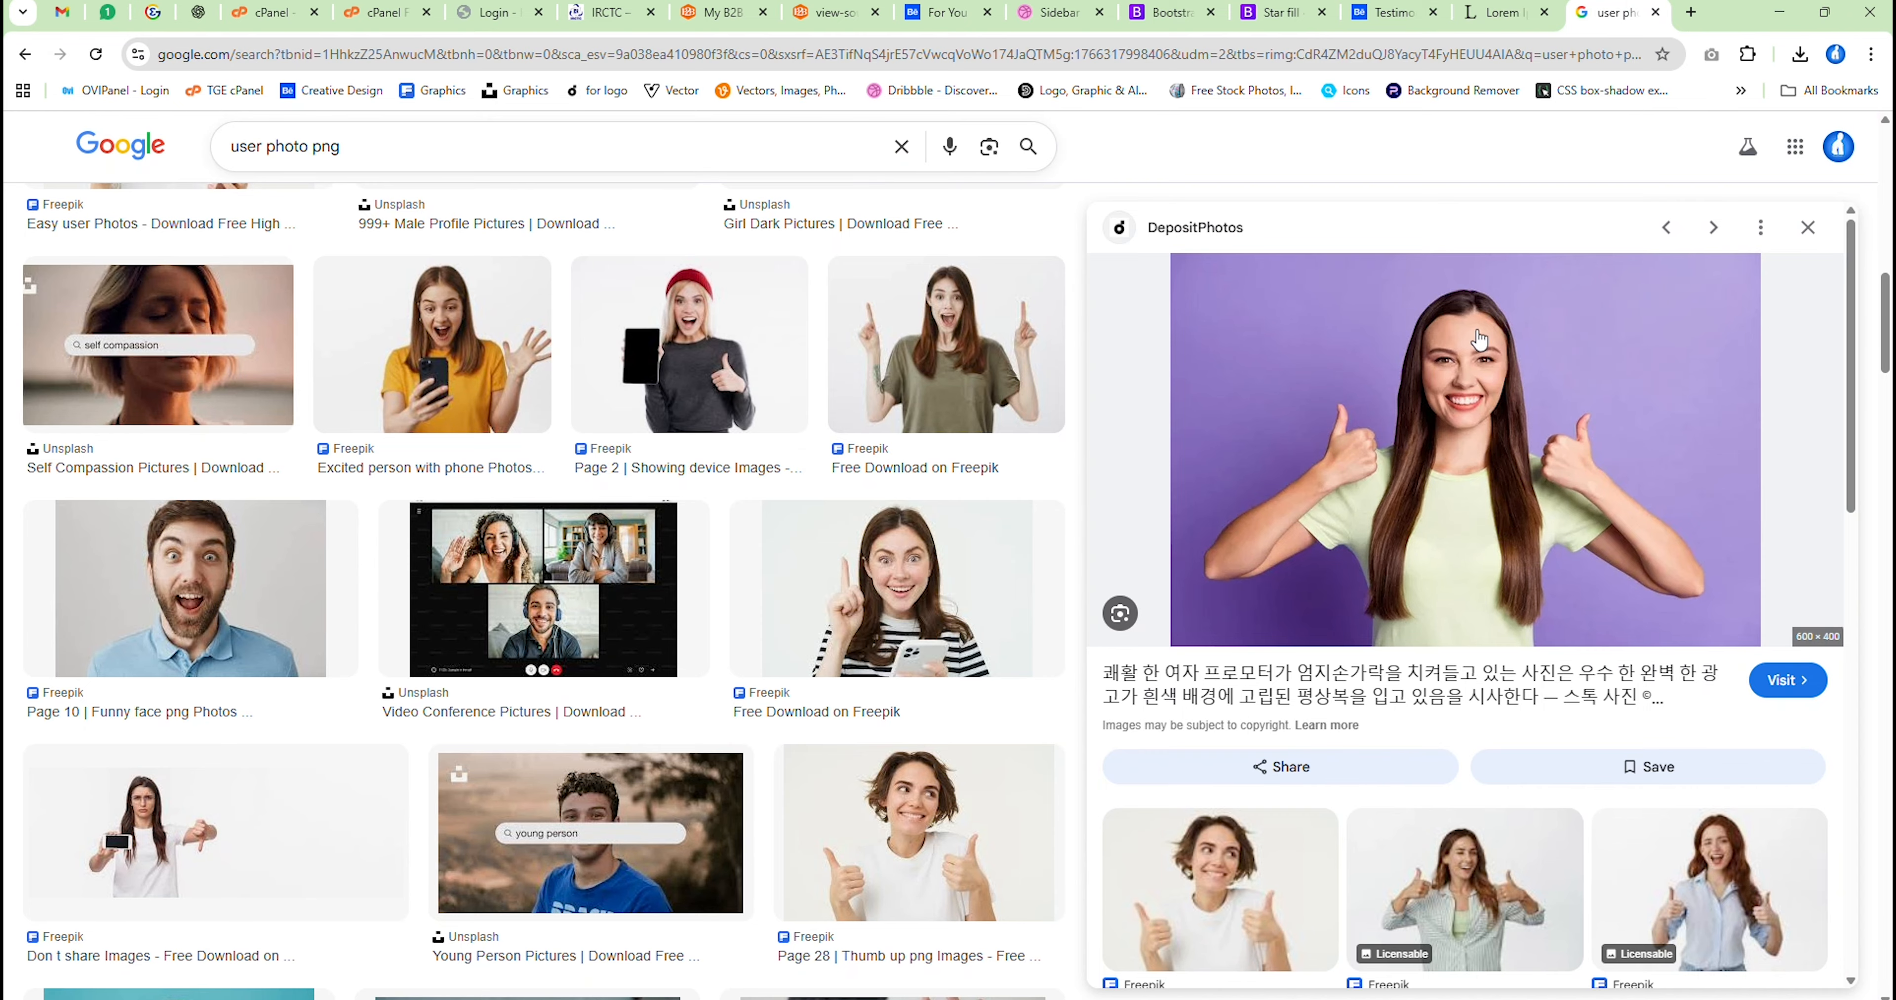
{"action": "scroll", "coordinate": [1480, 342], "scroll_direction": "down", "scroll_amount": 5}
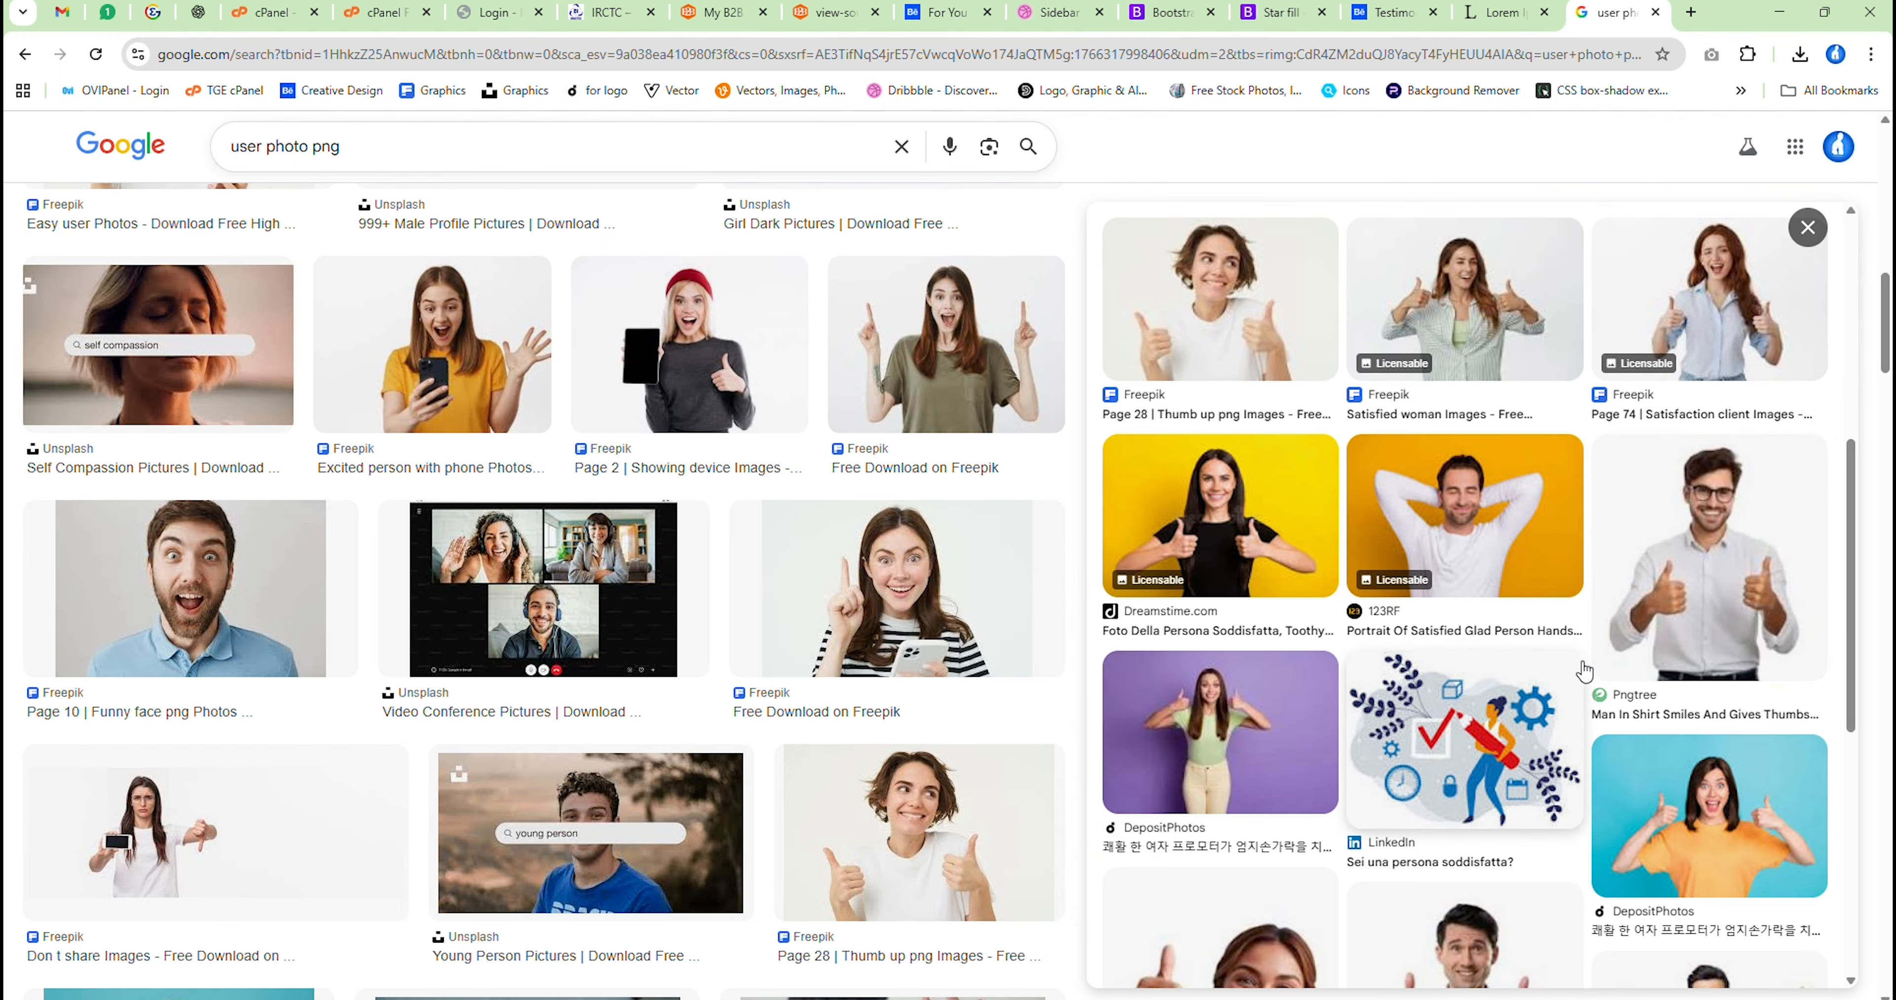
{"action": "left_click", "coordinate": [1487, 519]}
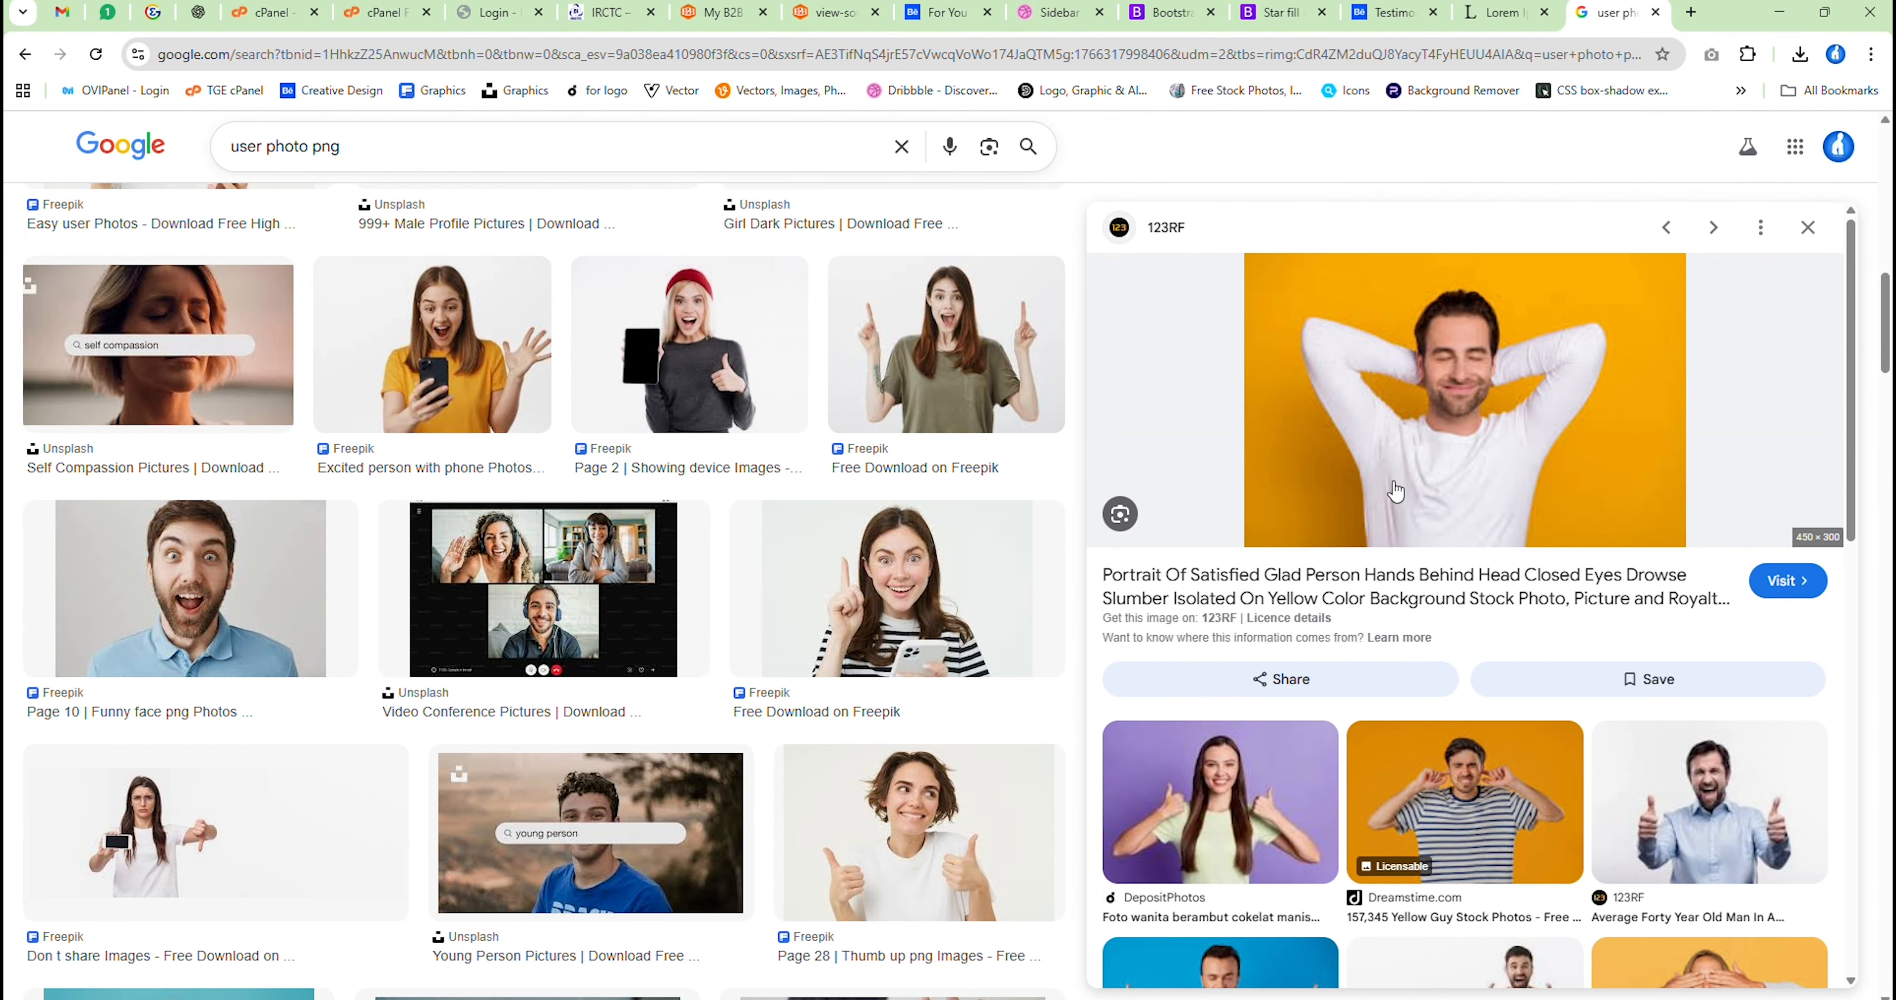
{"action": "right_click", "coordinate": [1434, 299]}
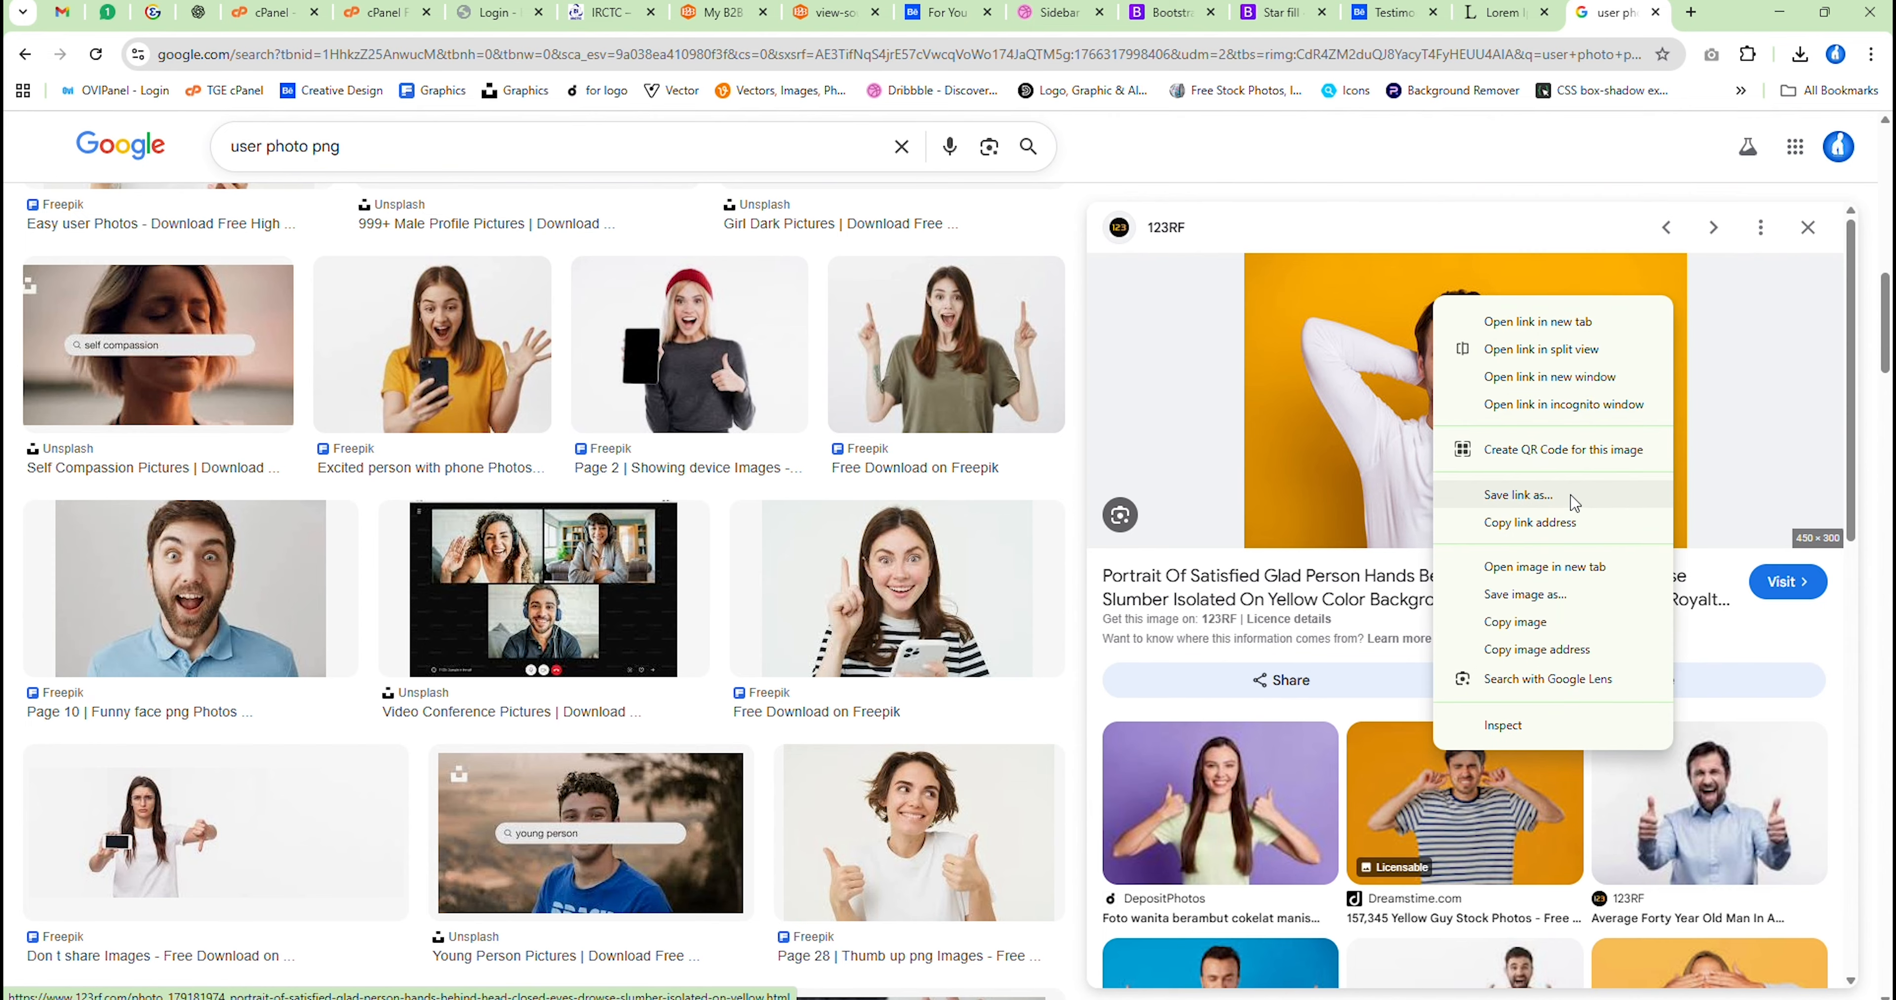
{"action": "left_click", "coordinate": [1364, 784]}
{"action": "scroll", "coordinate": [1364, 785], "scroll_direction": "down", "scroll_amount": 5}
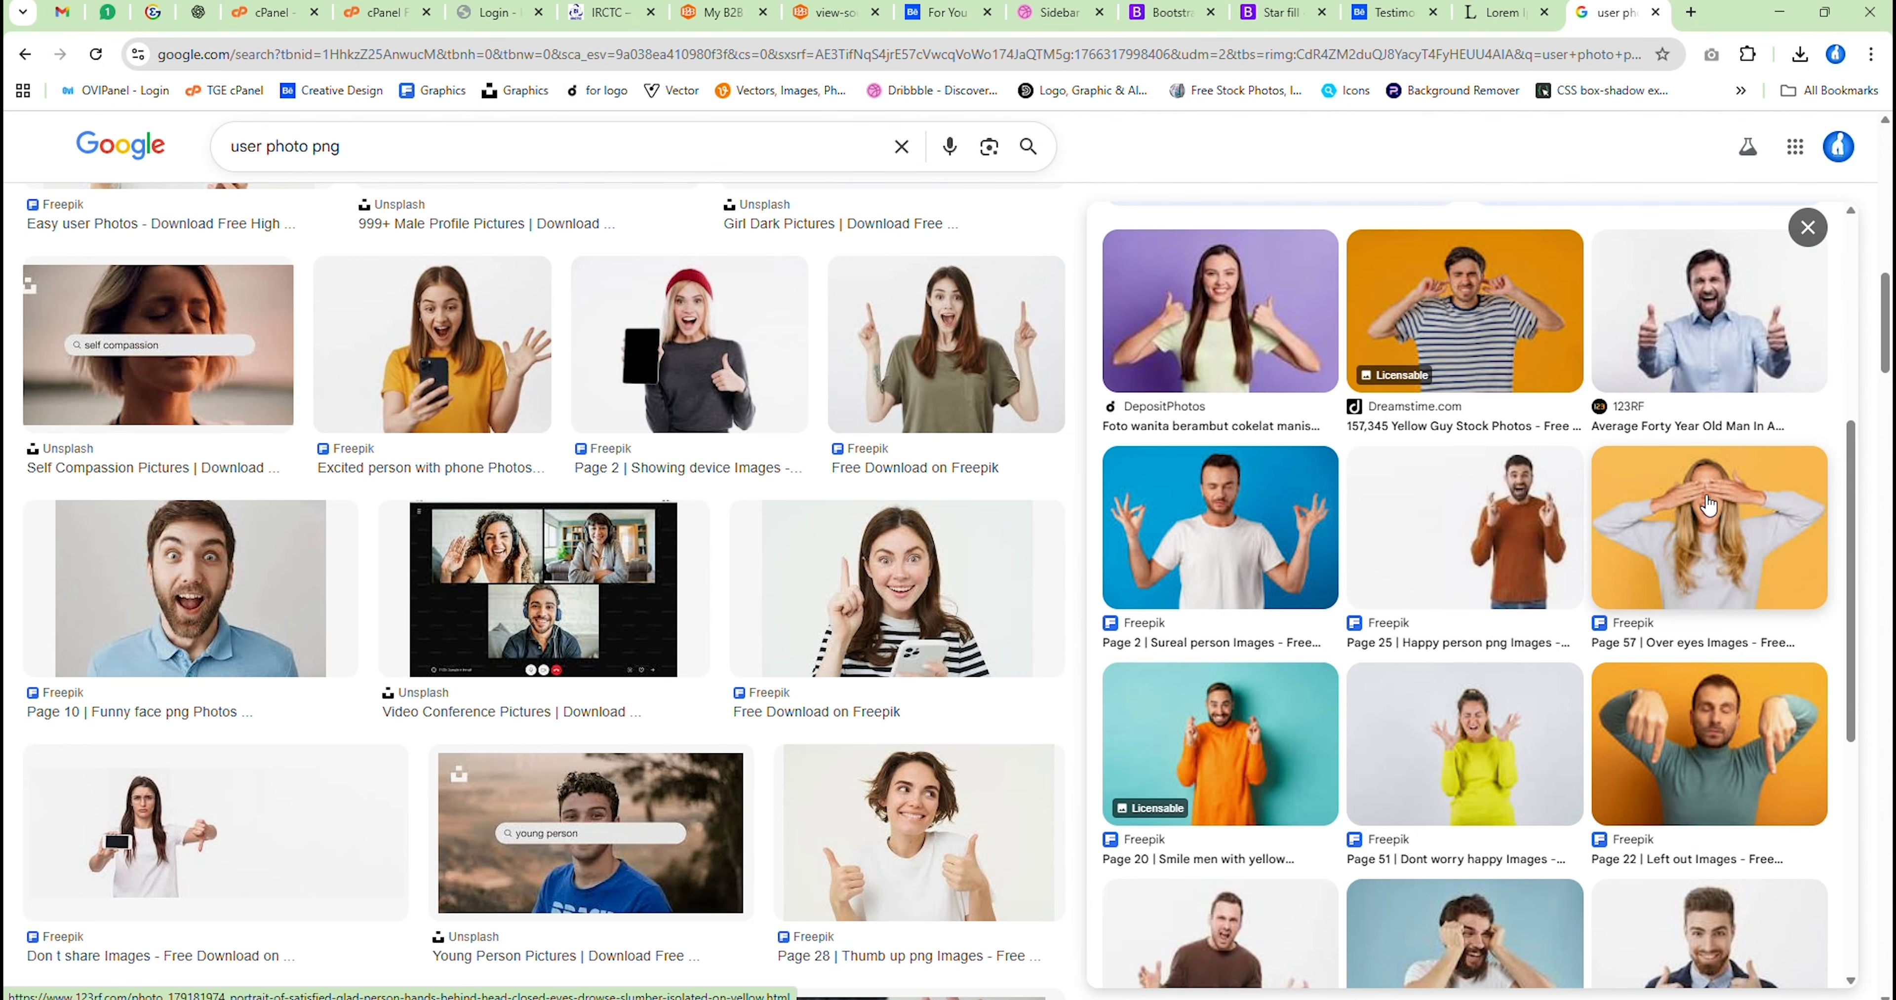
{"action": "scroll", "coordinate": [1472, 589], "scroll_direction": "down", "scroll_amount": 5}
{"action": "left_click", "coordinate": [1203, 322]}
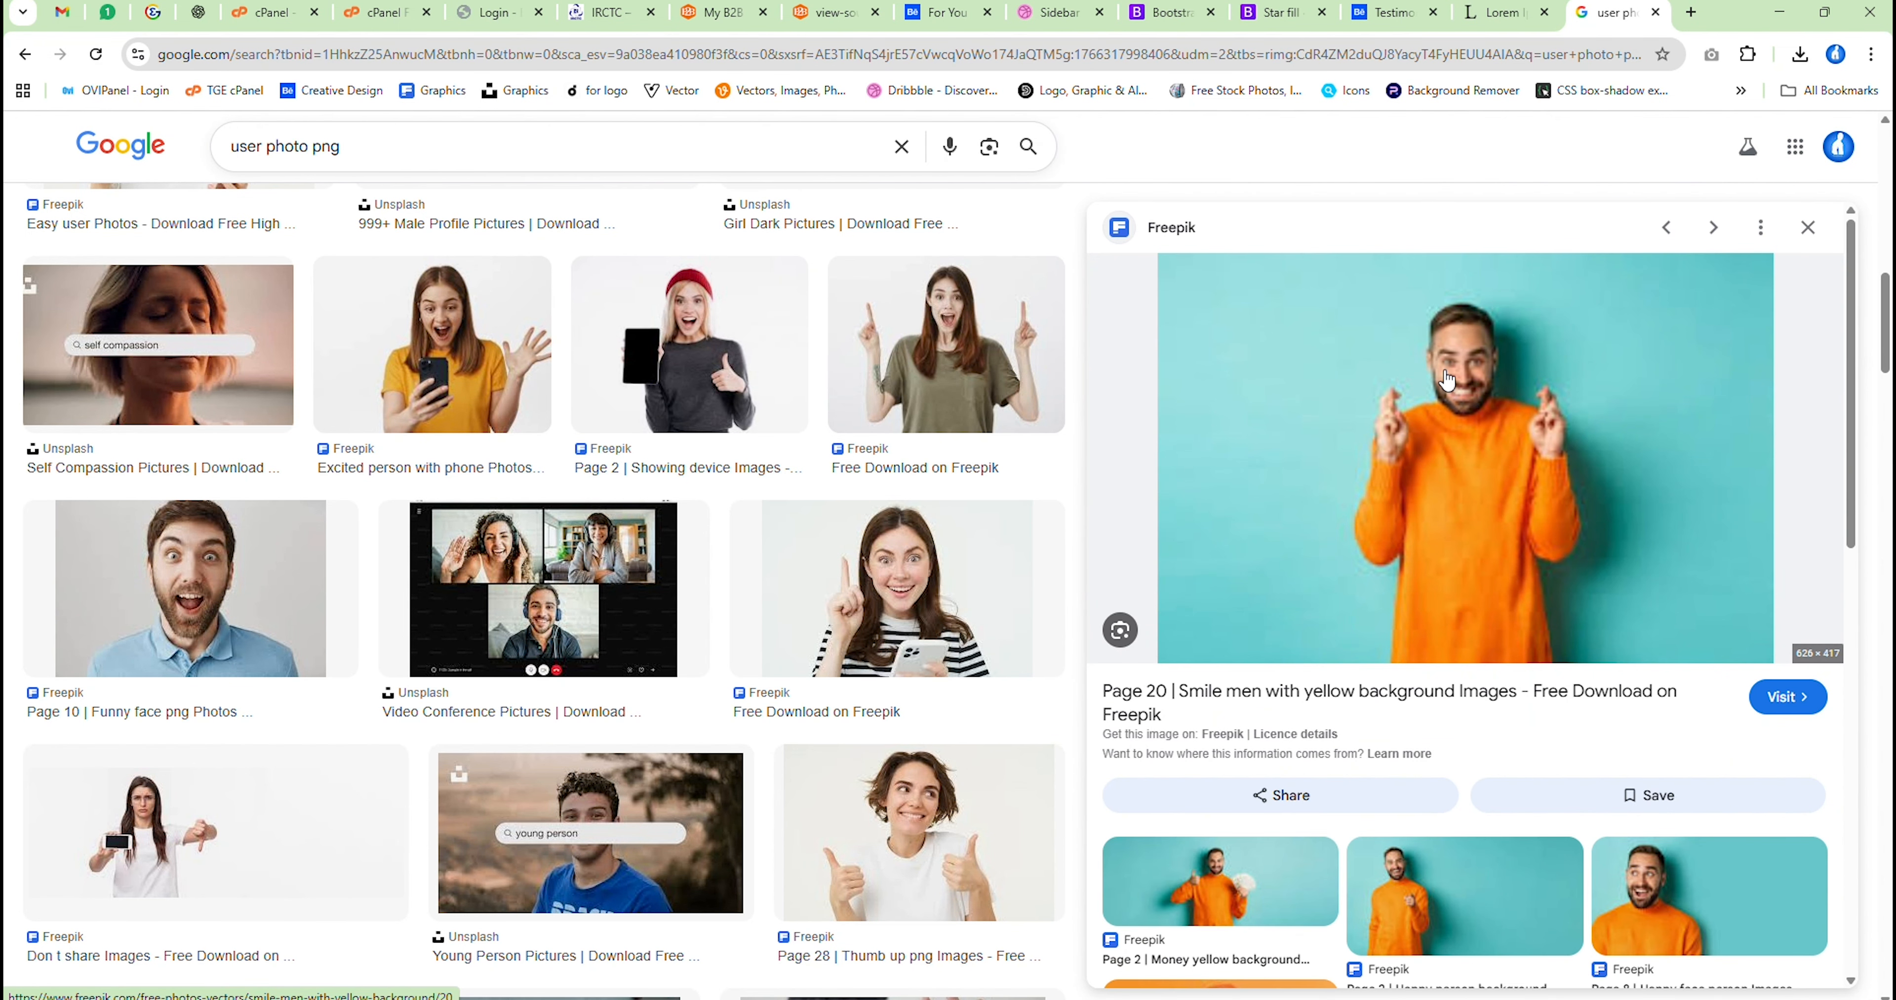
Save the previewed photo of the bearded man in the orange sweater to the Downloads folder
{"action": "right_click", "coordinate": [1439, 354]}
{"action": "left_click", "coordinate": [1560, 654]}
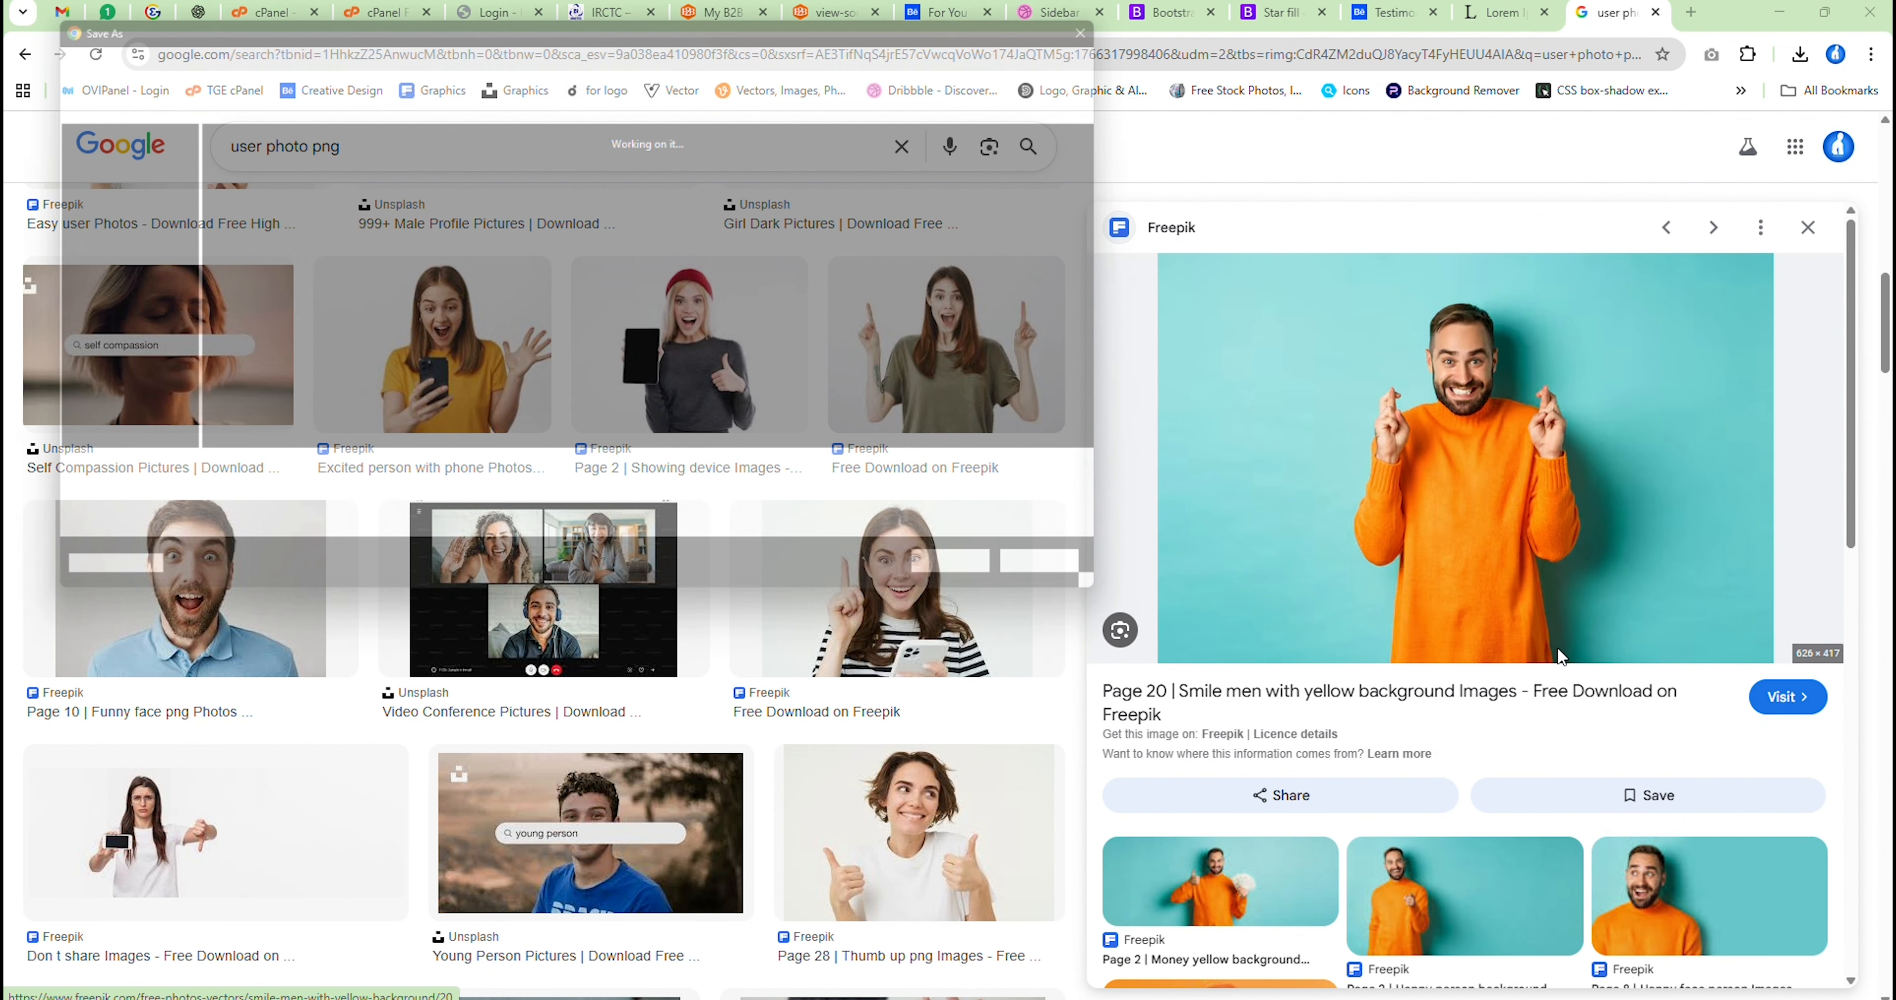
{"action": "key", "text": "Return"}
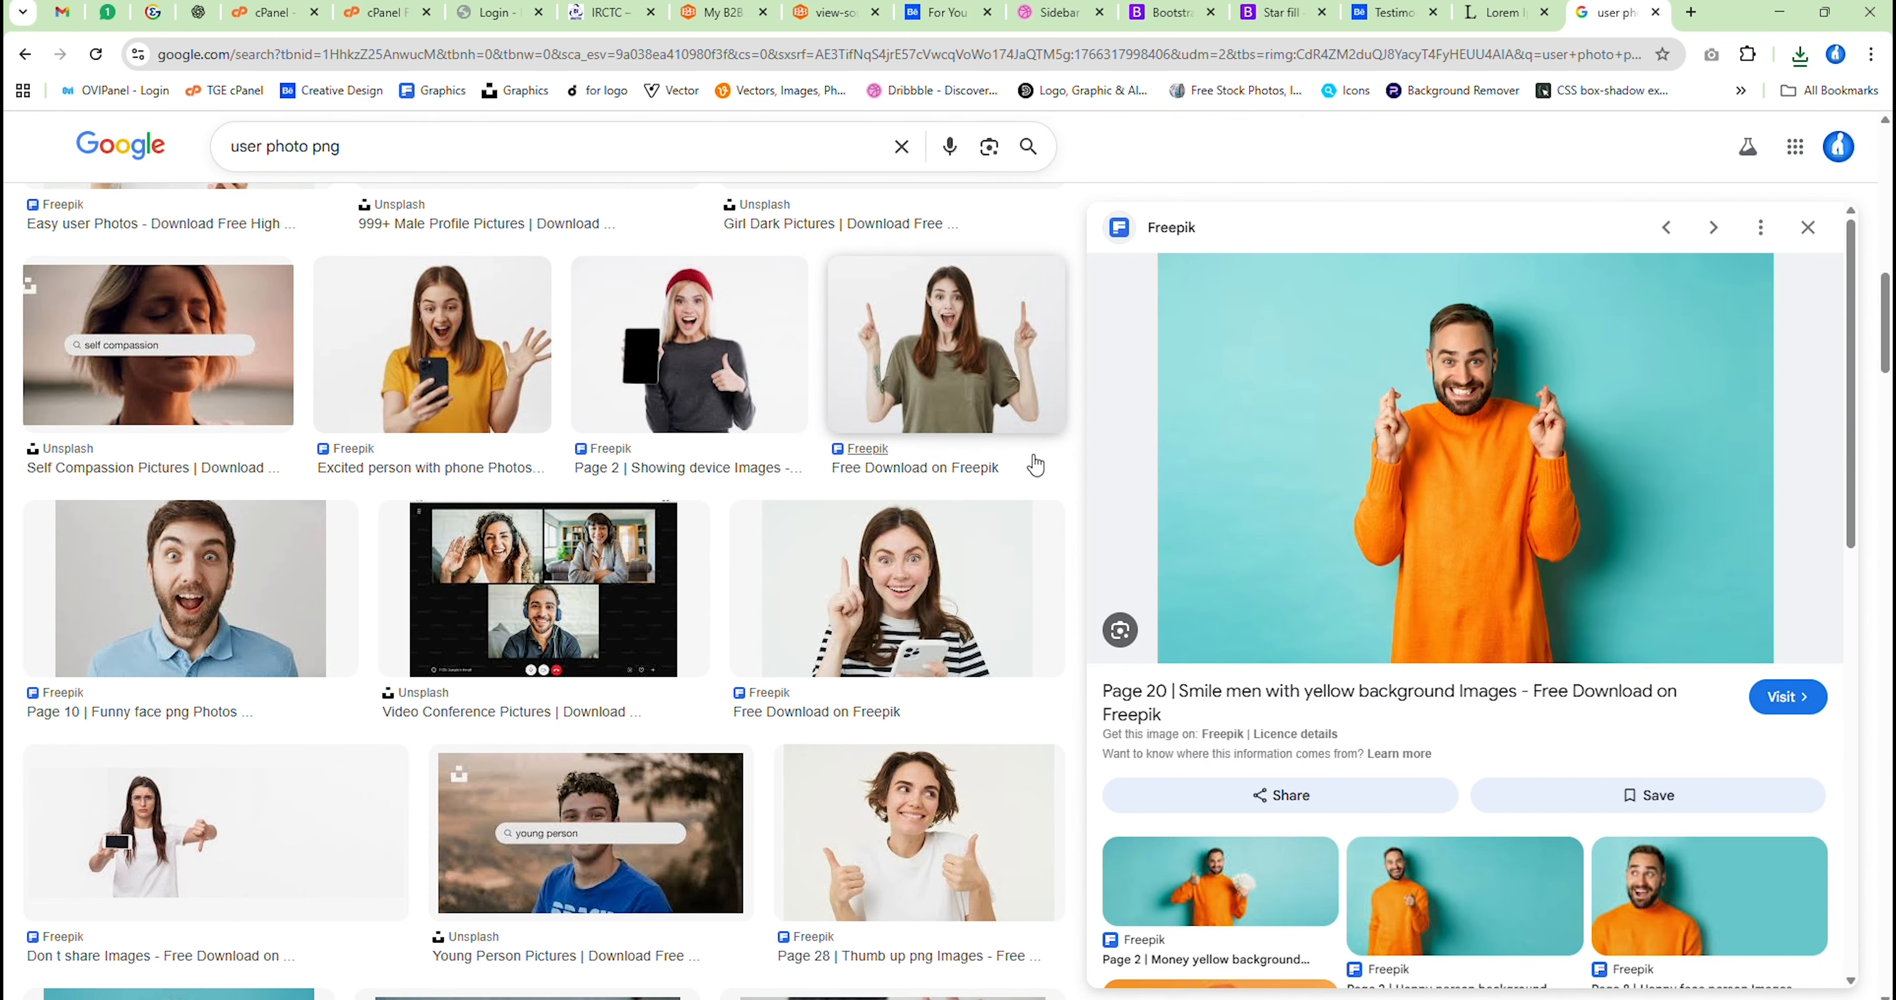
{"action": "scroll", "coordinate": [1046, 468], "scroll_direction": "down", "scroll_amount": 6}
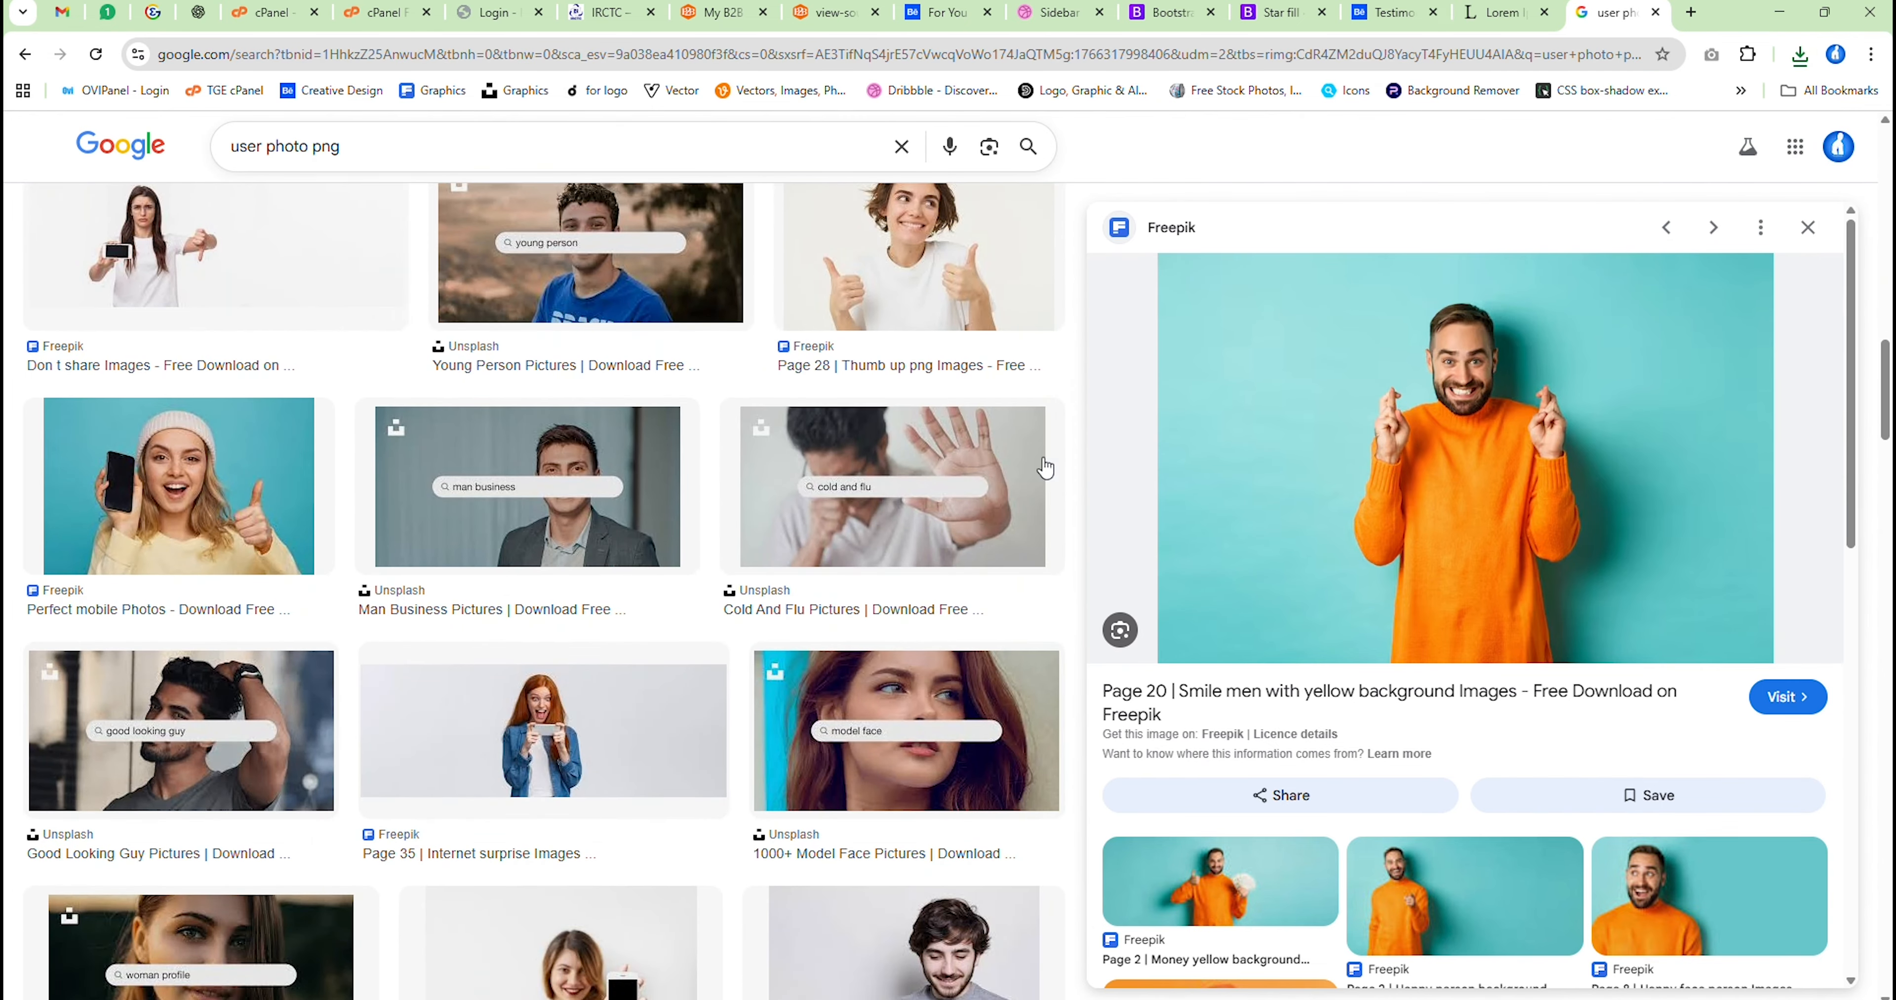
{"action": "left_click", "coordinate": [206, 515]}
{"action": "scroll", "coordinate": [1362, 383], "scroll_direction": "down", "scroll_amount": 3}
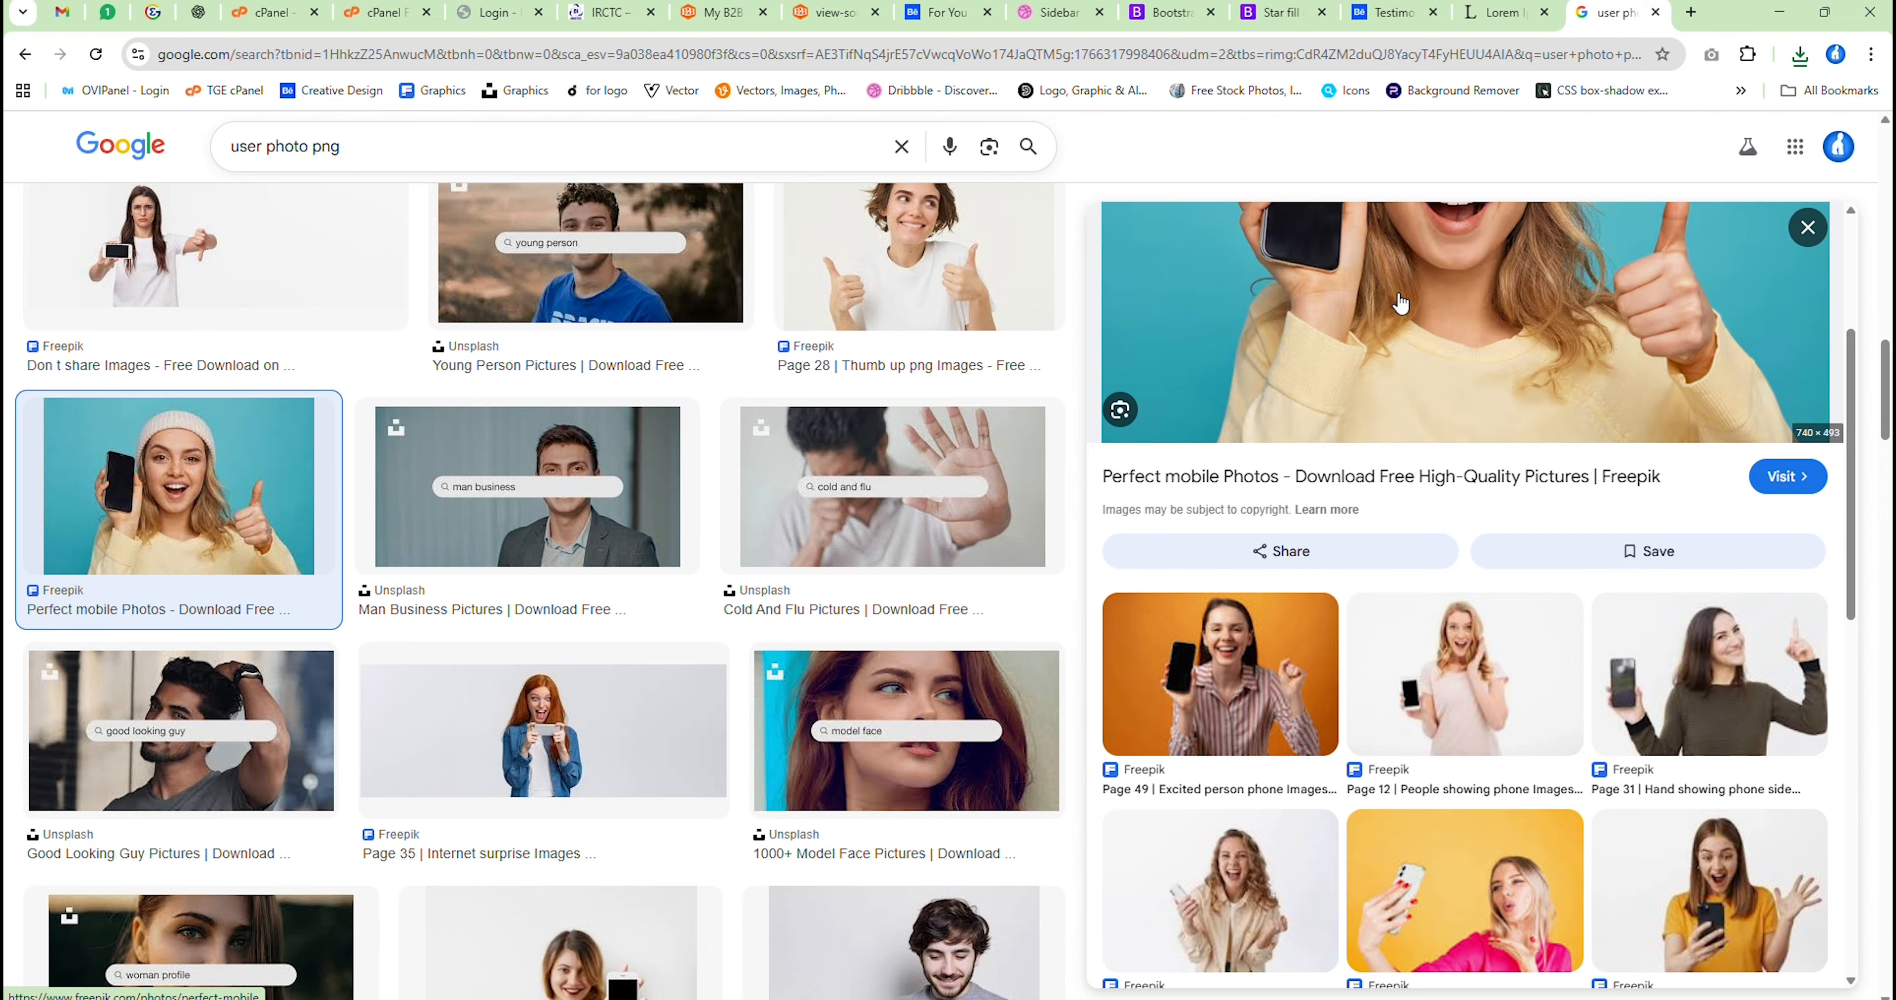
{"action": "scroll", "coordinate": [1401, 301], "scroll_direction": "up", "scroll_amount": 3}
{"action": "right_click", "coordinate": [1471, 489]}
{"action": "left_click", "coordinate": [1593, 696]}
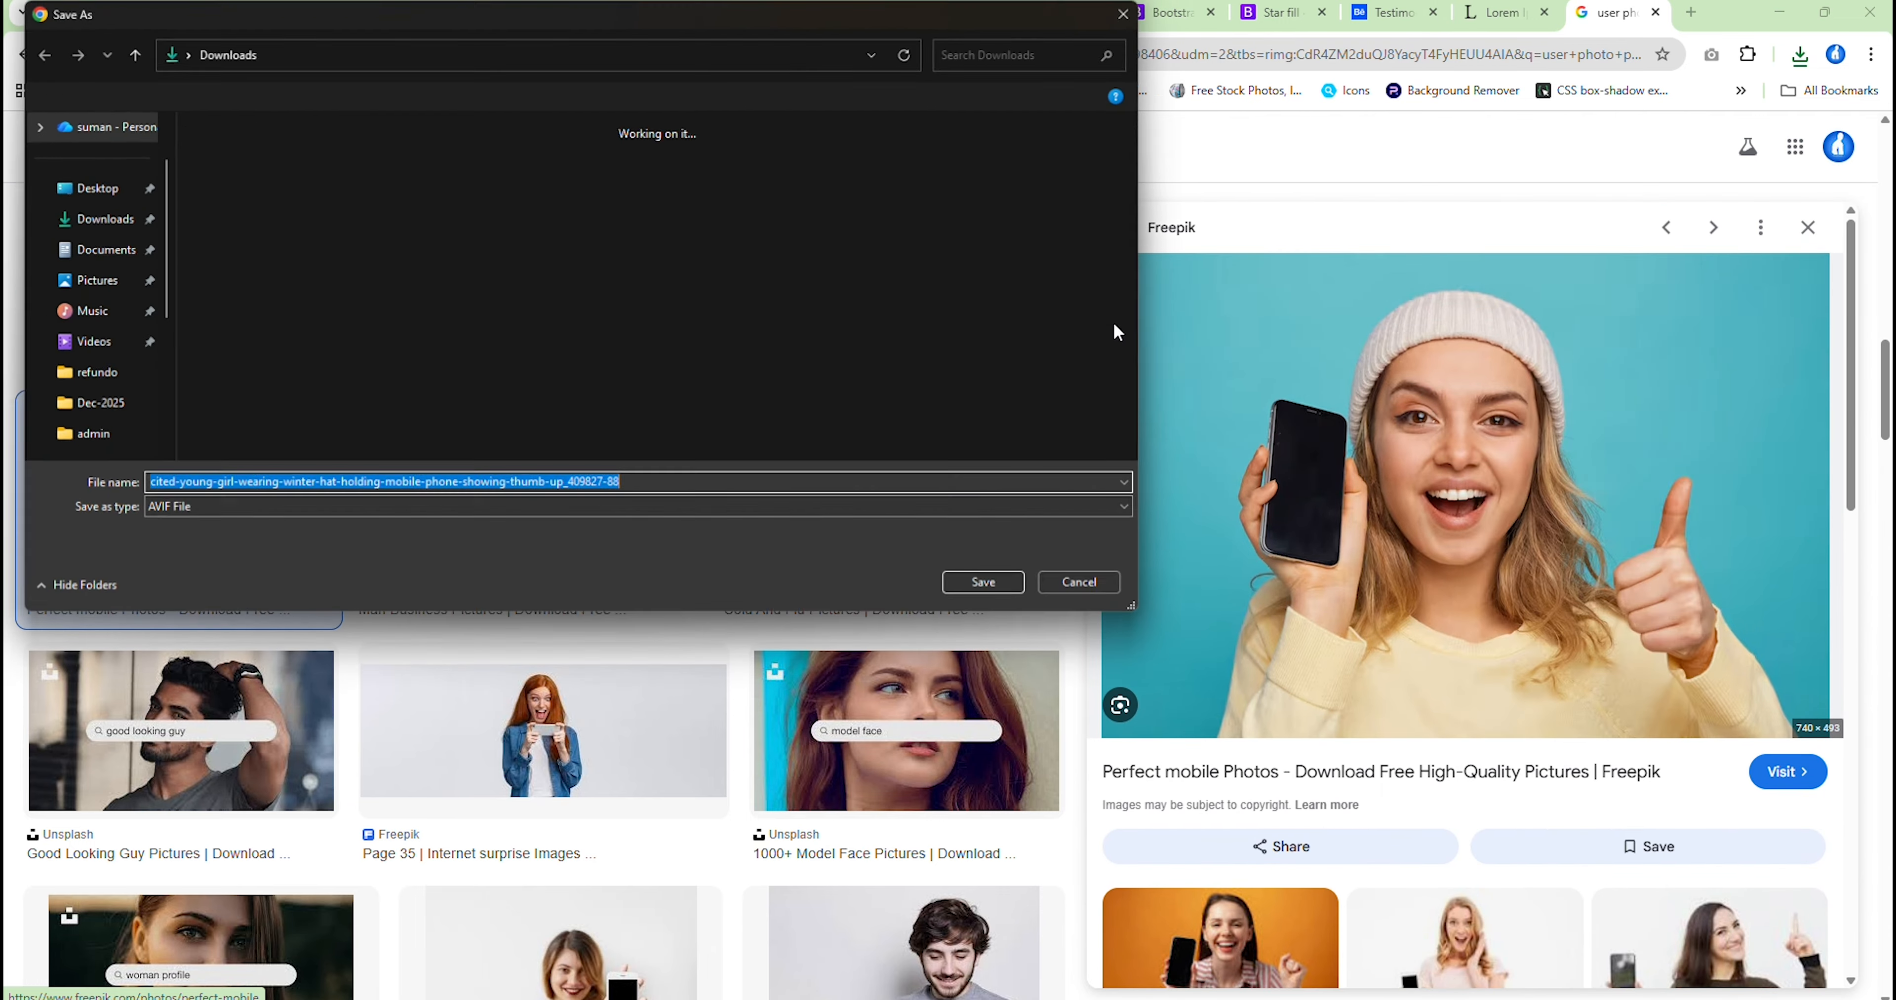
{"action": "left_click", "coordinate": [1096, 591]}
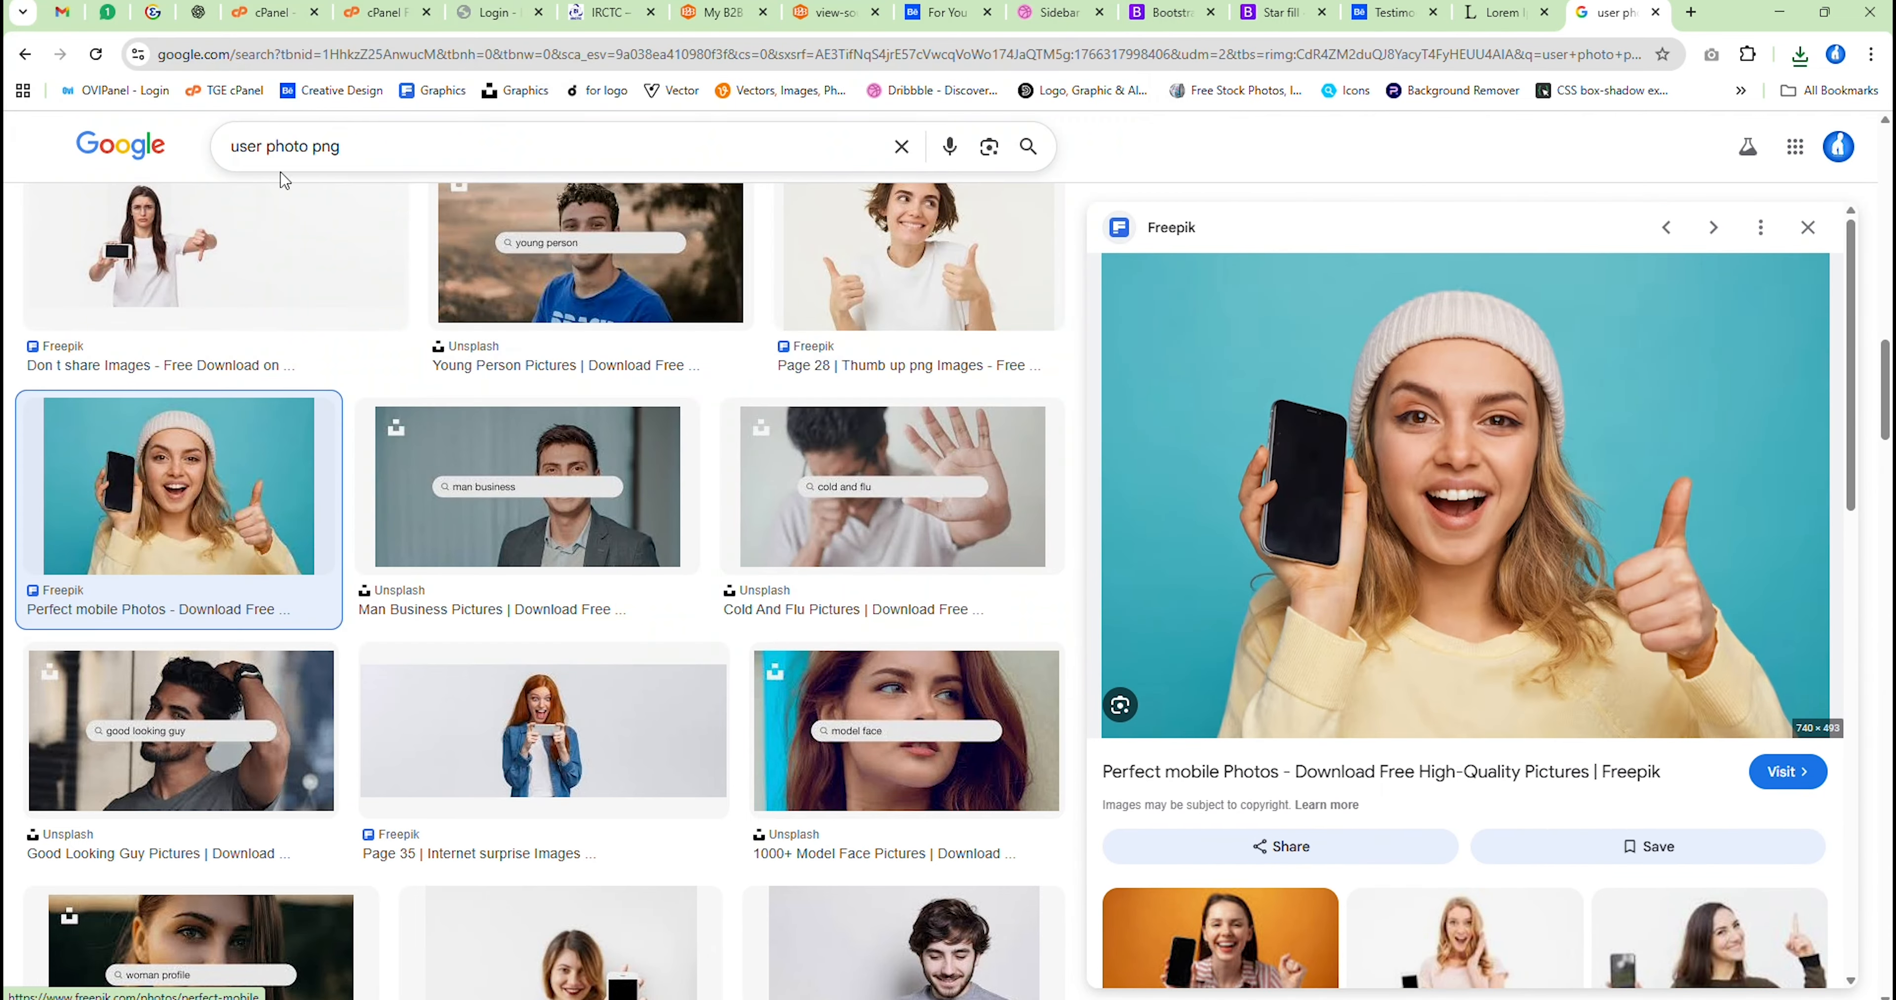
Run the Google image search for "user photo png" again and look through the results for a suitable portrait photo
{"action": "left_click", "coordinate": [349, 149]}
{"action": "key", "text": "Return"}
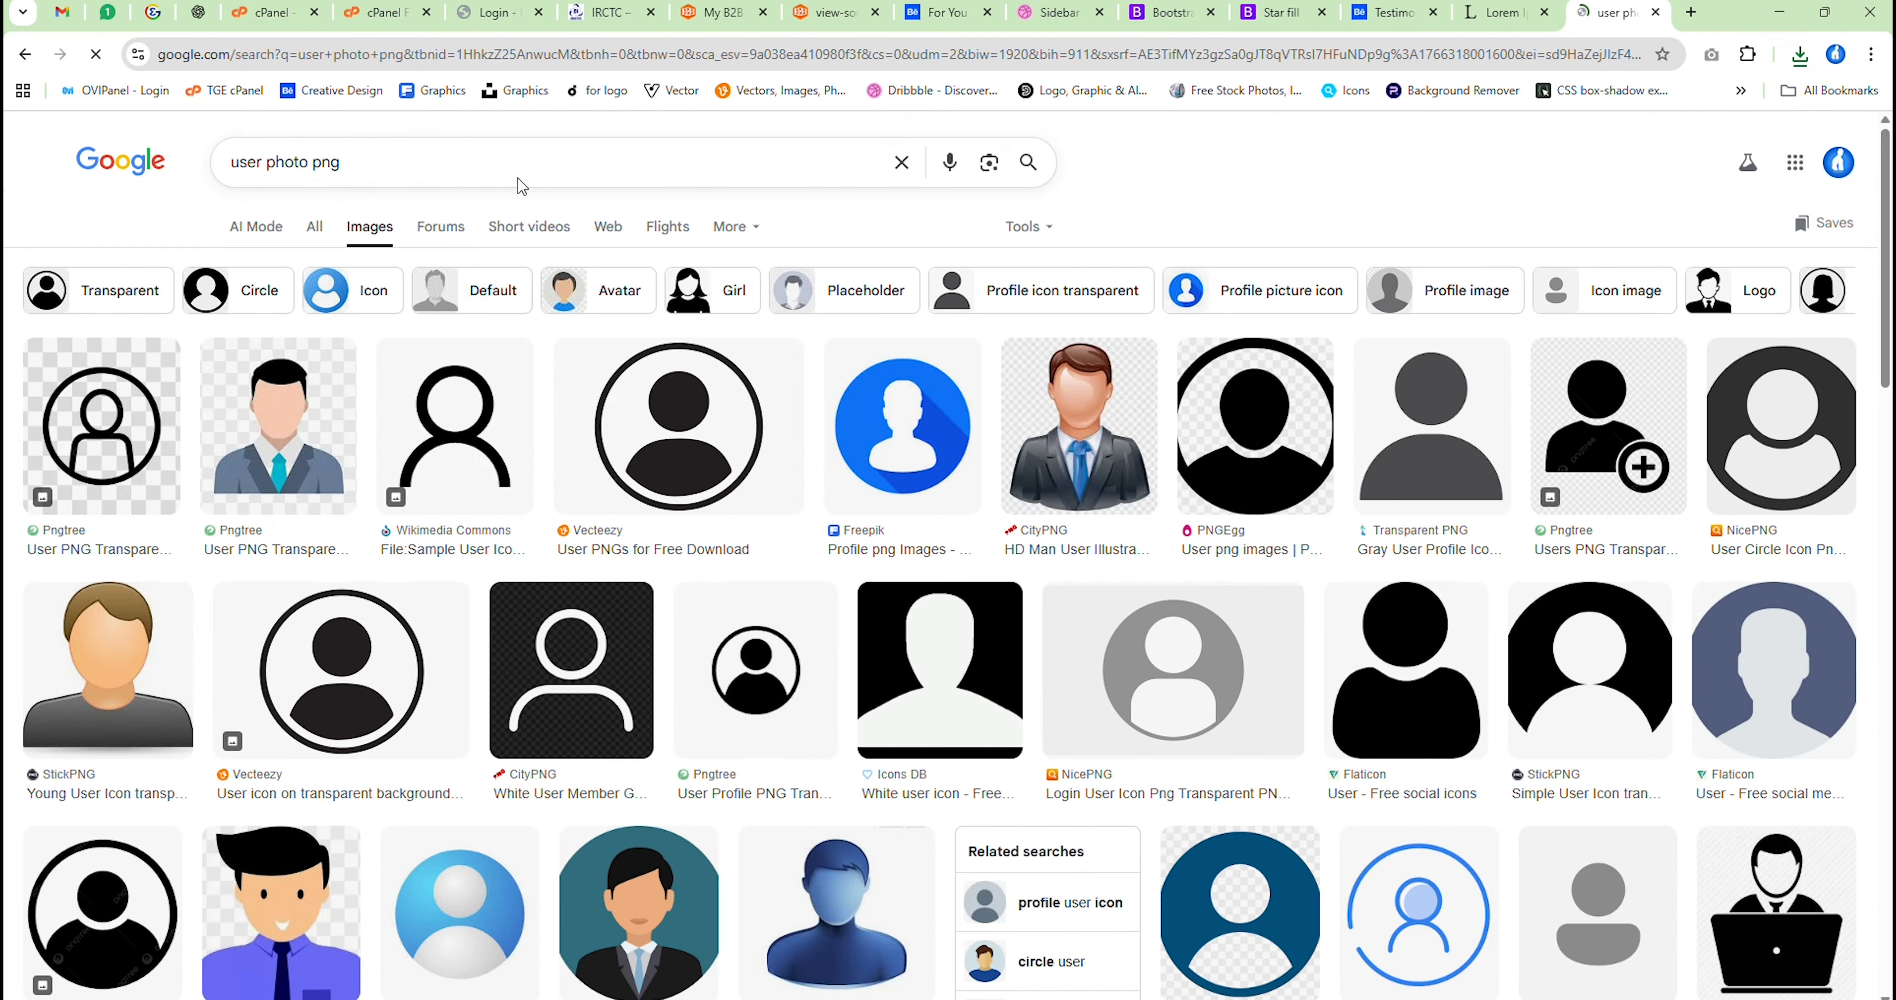
{"action": "scroll", "coordinate": [1108, 473], "scroll_direction": "down", "scroll_amount": 5}
{"action": "scroll", "coordinate": [1096, 470], "scroll_direction": "down", "scroll_amount": 10}
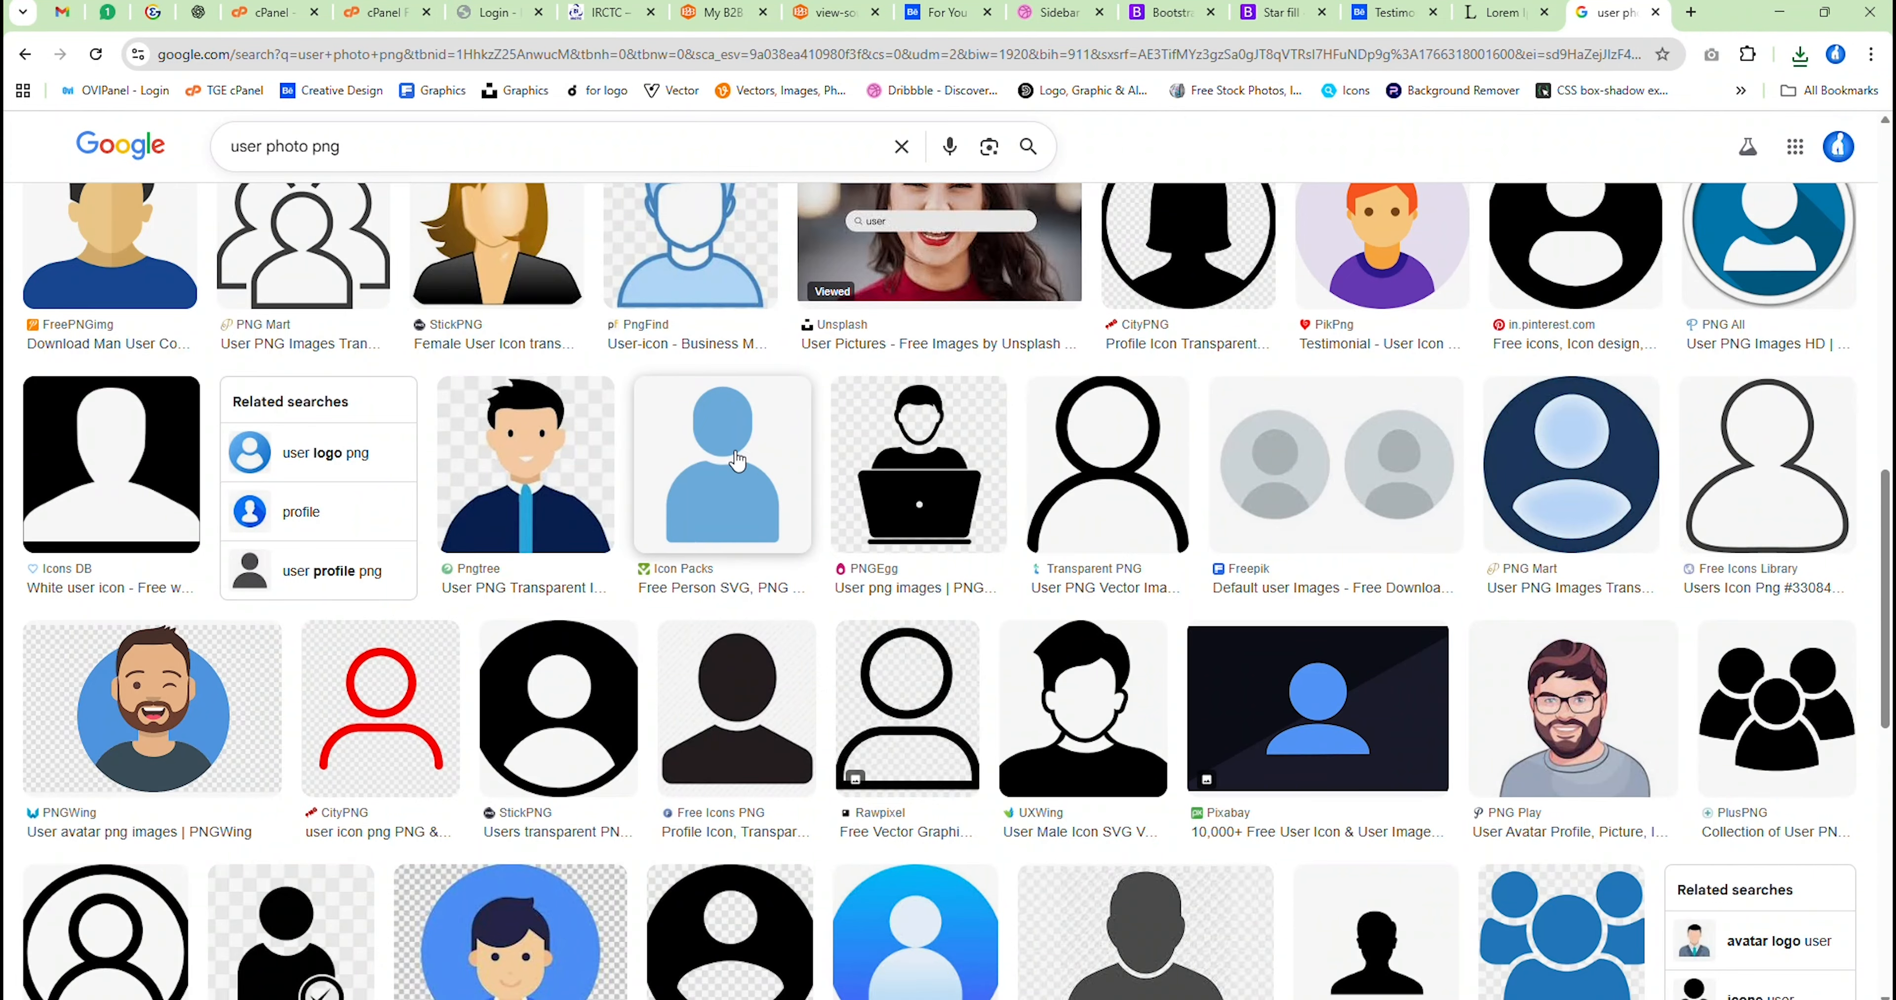
{"action": "scroll", "coordinate": [736, 462], "scroll_direction": "down", "scroll_amount": 8}
{"action": "scroll", "coordinate": [737, 464], "scroll_direction": "down", "scroll_amount": 15}
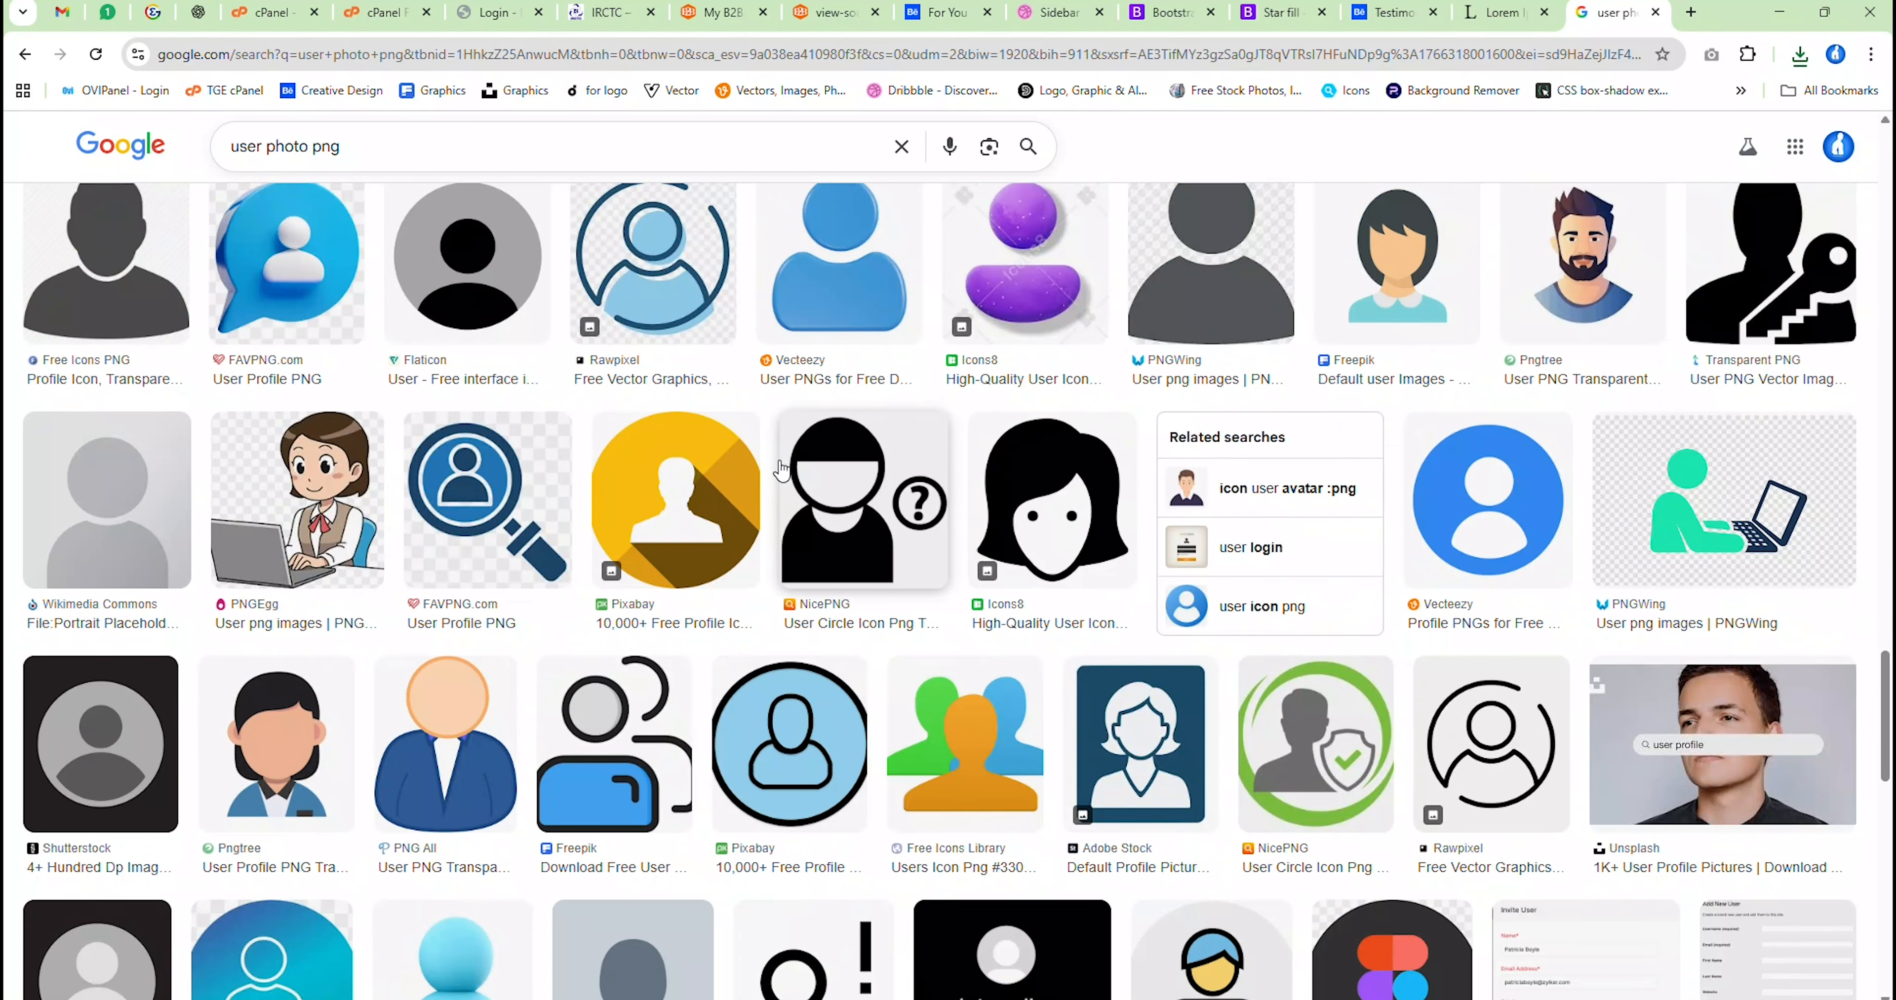
{"action": "scroll", "coordinate": [782, 471], "scroll_direction": "down", "scroll_amount": 10}
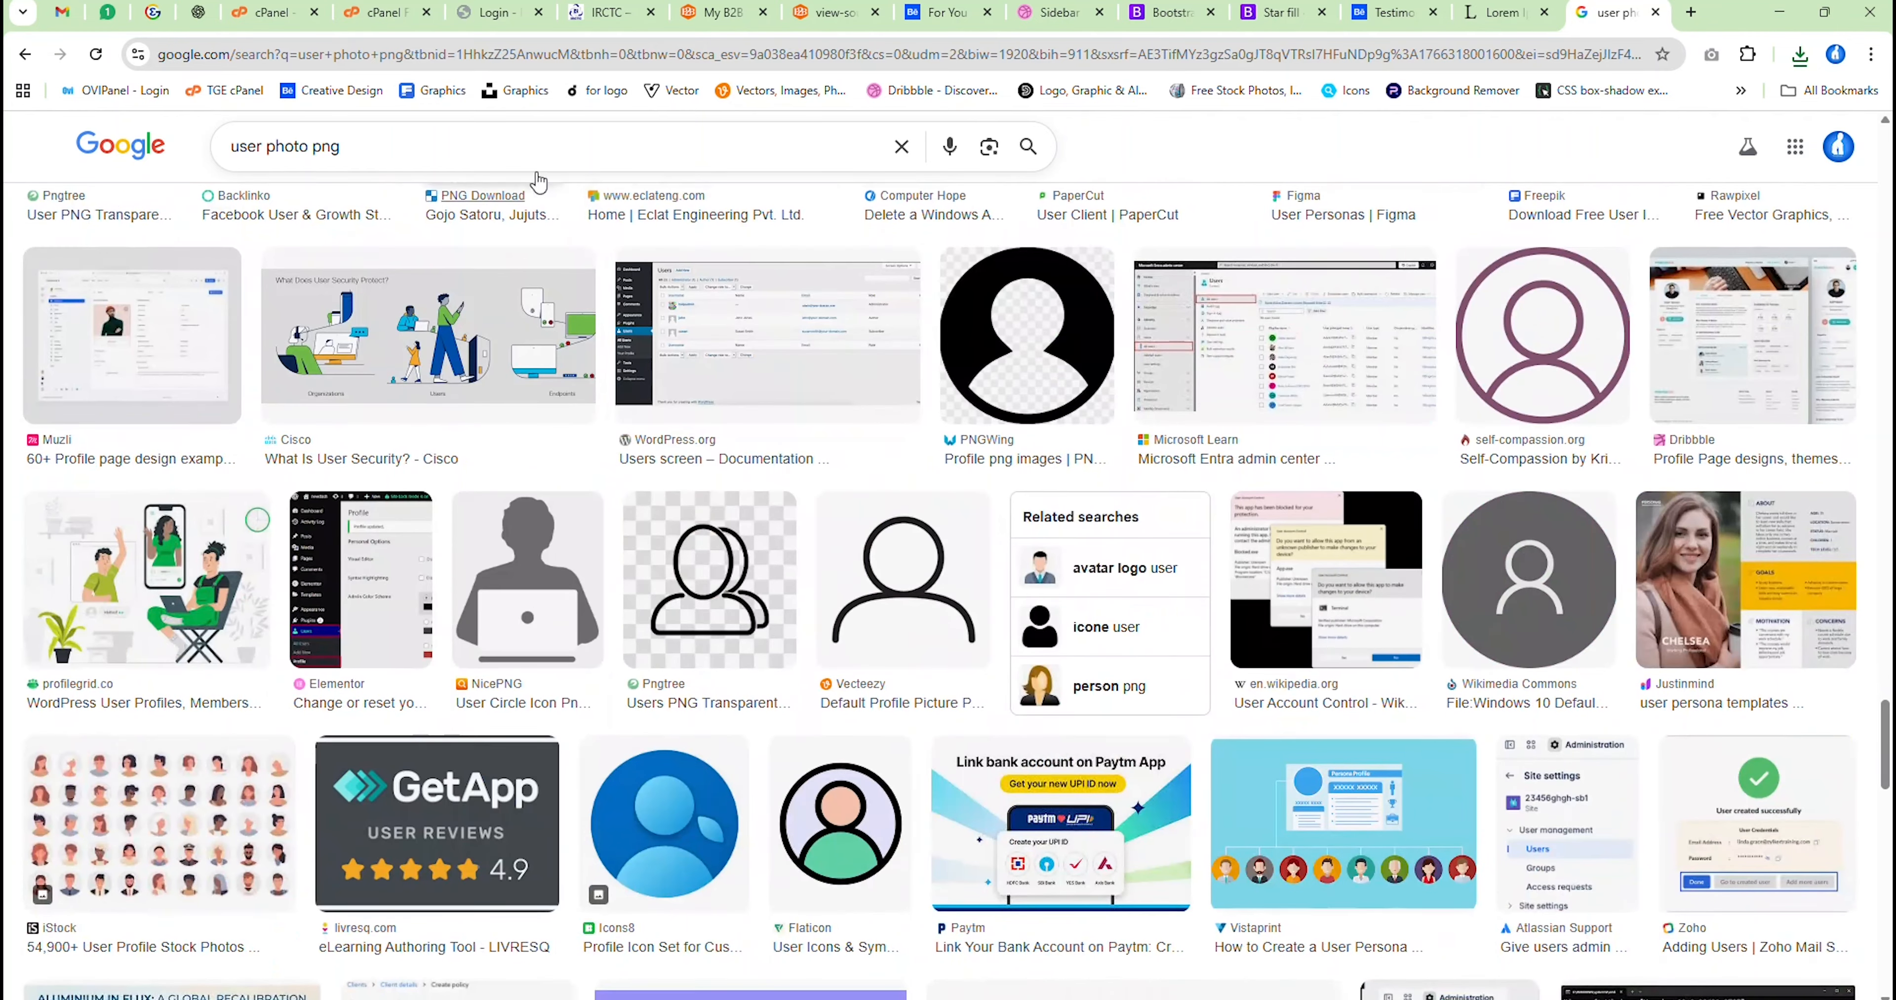
Search Google Images for "user avatar photo png" and browse the results for real portraits
{"action": "left_click", "coordinate": [255, 146]}
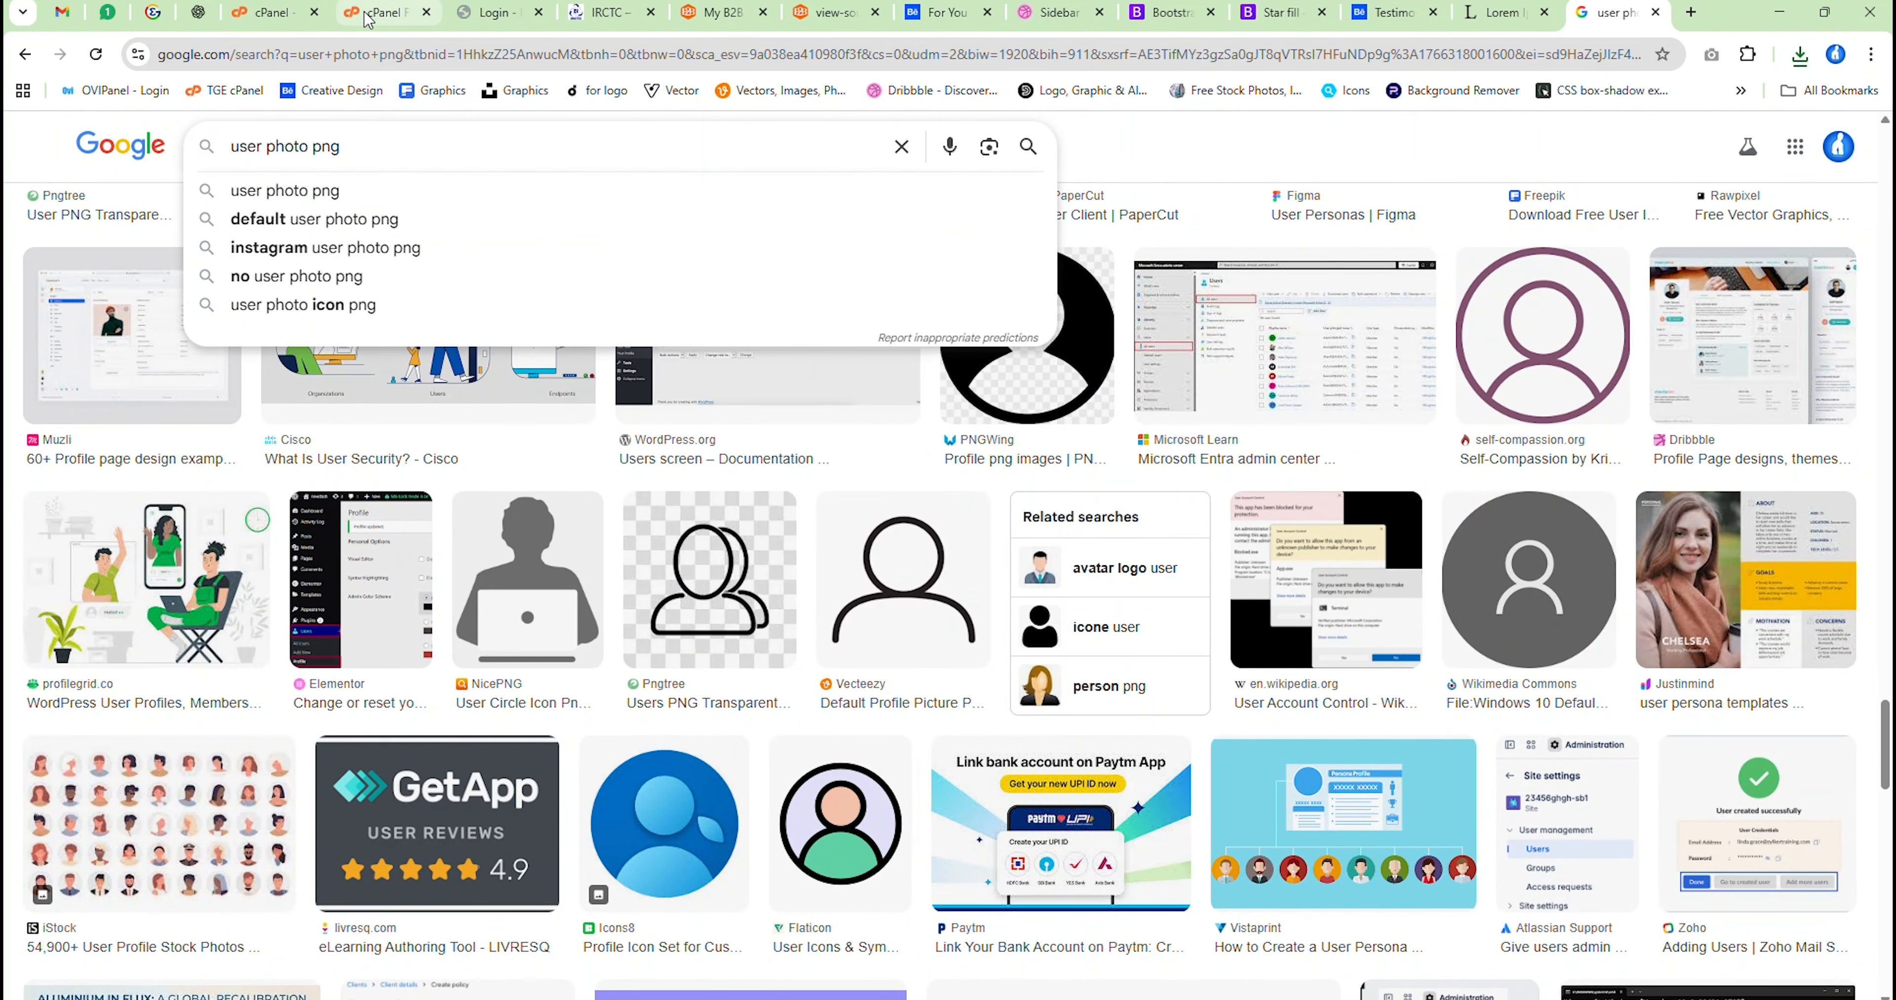
{"action": "type", "text": "avata"}
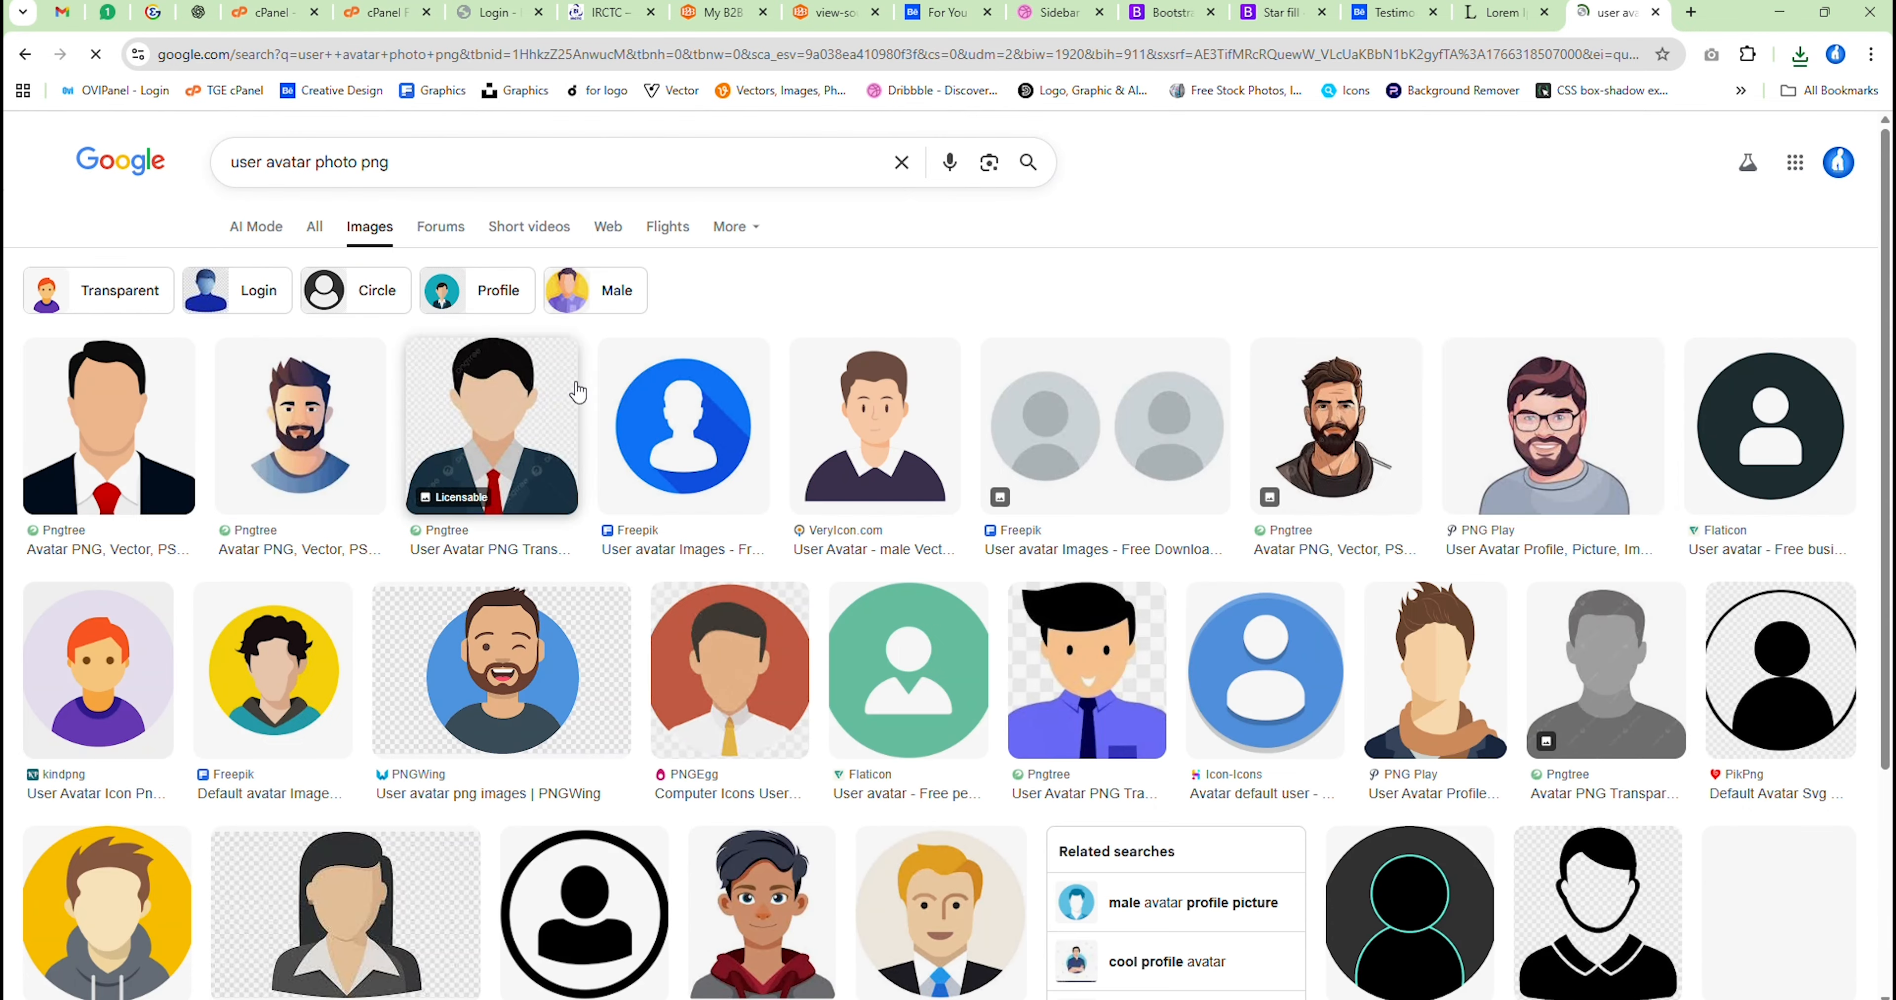
{"action": "scroll", "coordinate": [1300, 456], "scroll_direction": "down", "scroll_amount": 6}
{"action": "scroll", "coordinate": [1300, 456], "scroll_direction": "down", "scroll_amount": 15}
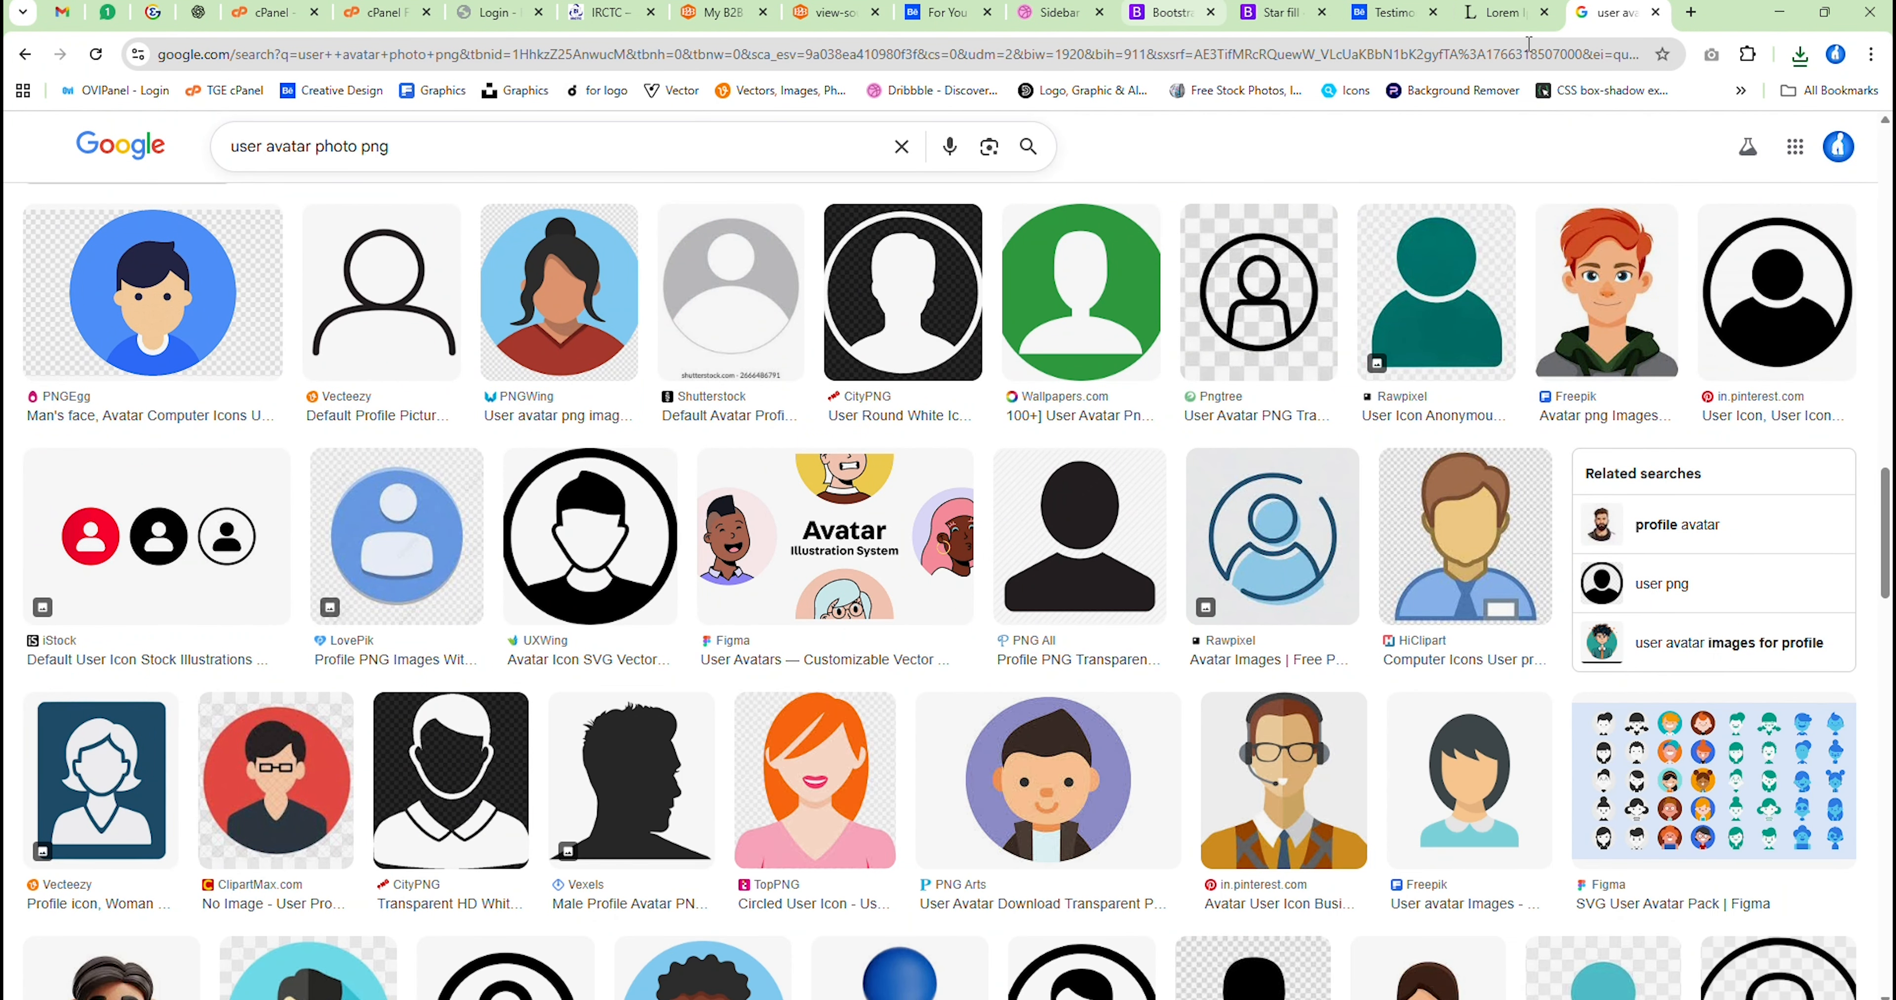
Open freepik.com in a new browser tab and search its images for "user"
{"action": "left_click", "coordinate": [1687, 12]}
{"action": "type", "text": "freepik.com"}
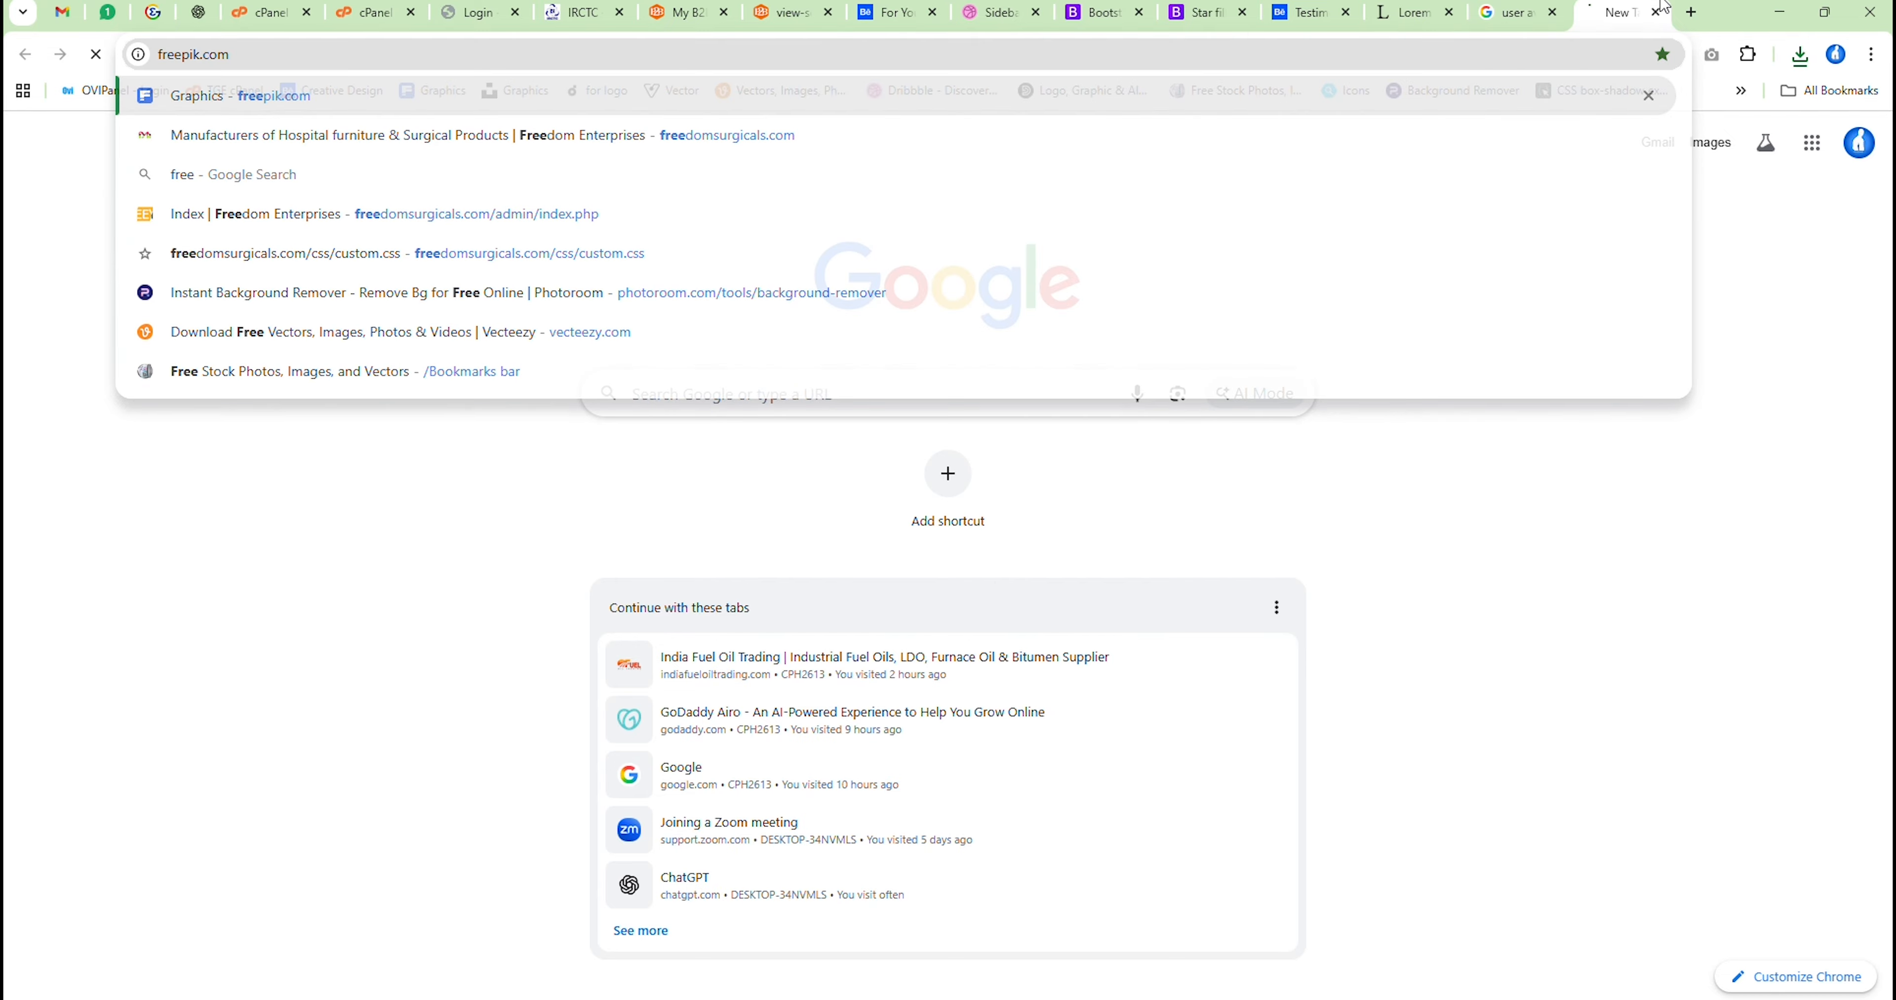
{"action": "key", "text": "Return"}
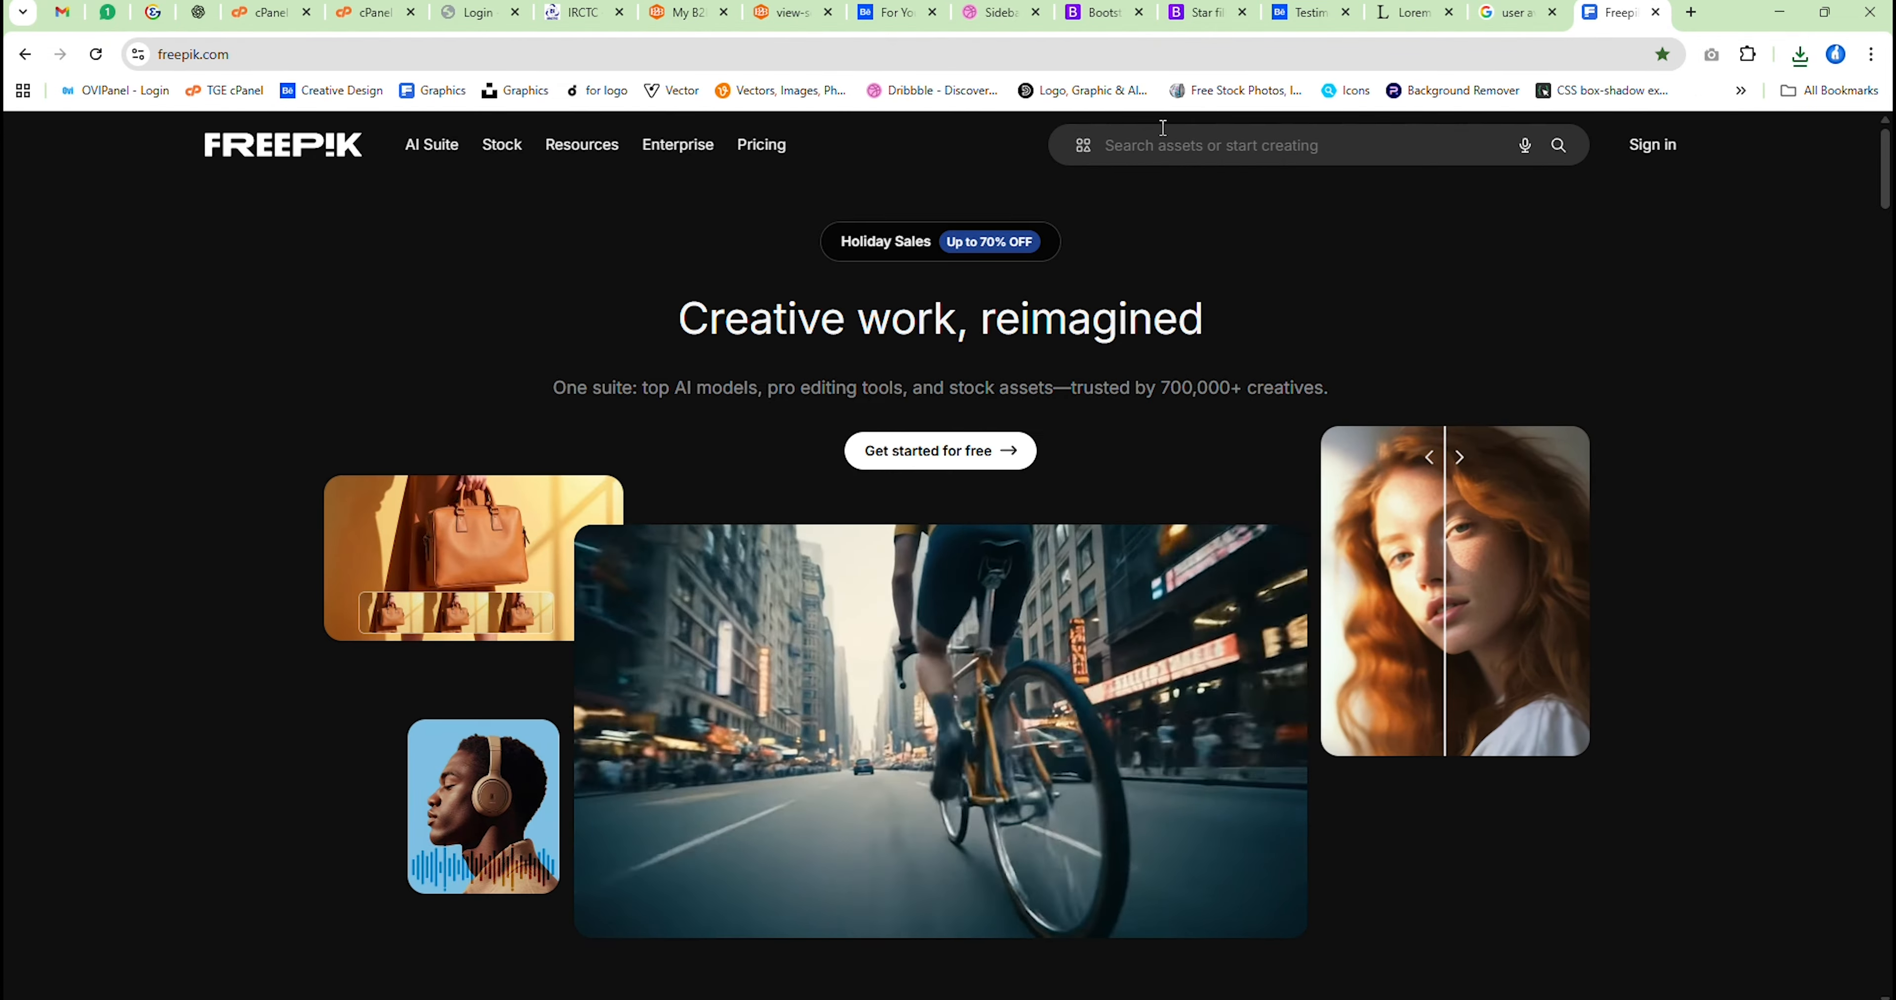
{"action": "type", "text": "use"}
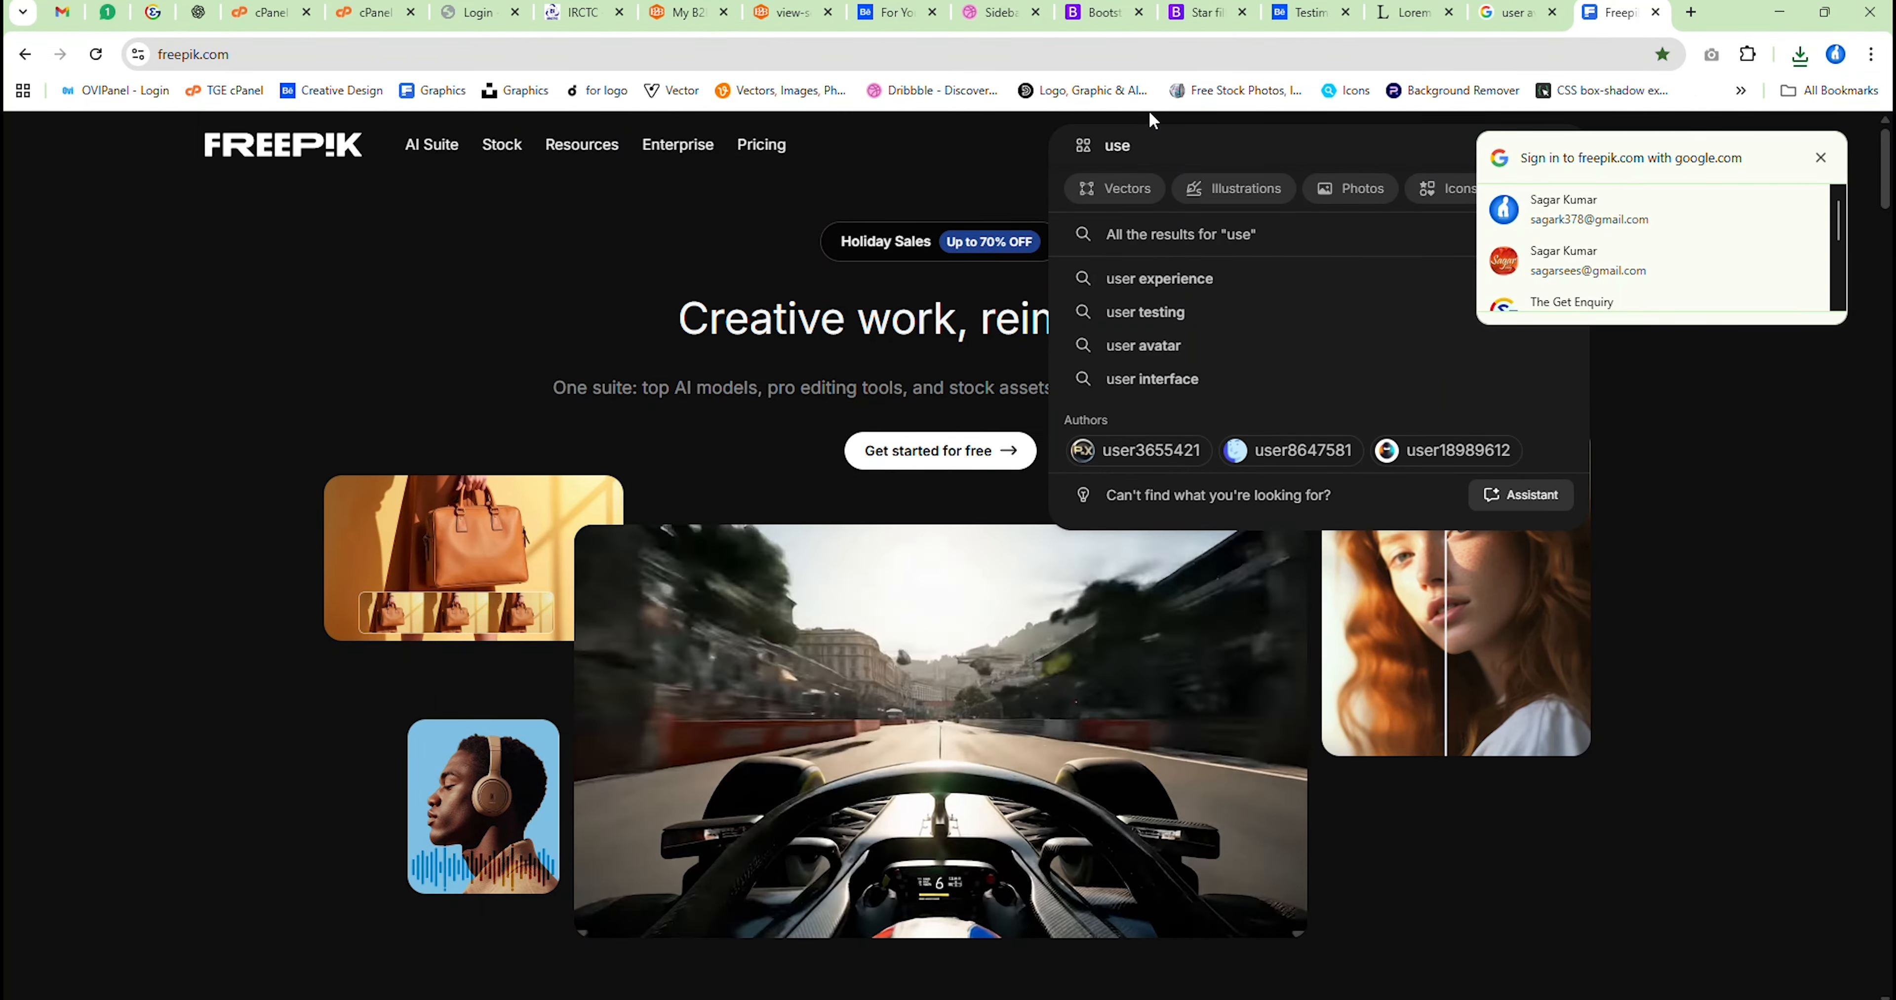
{"action": "type", "text": "r"}
{"action": "key", "text": "Return"}
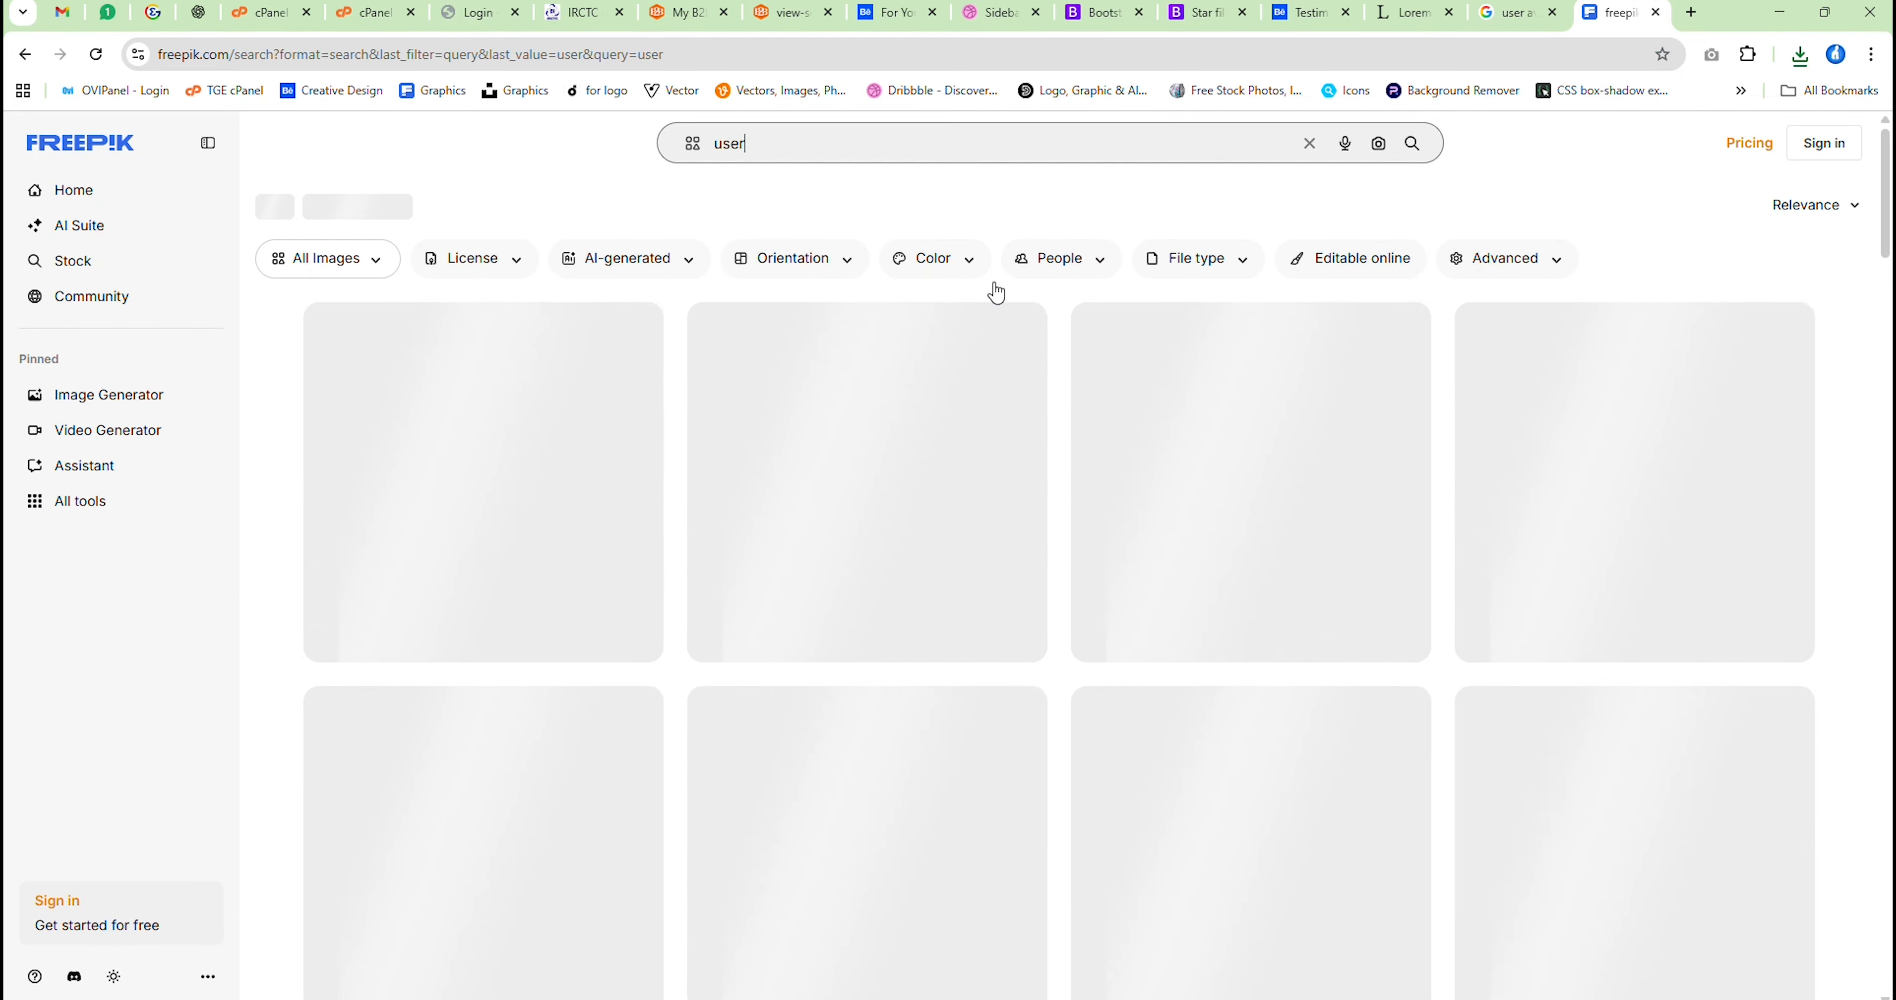
Find the photo of the smiling dark-haired woman in the Freepik results and download it
{"action": "scroll", "coordinate": [1182, 606], "scroll_direction": "down", "scroll_amount": 10}
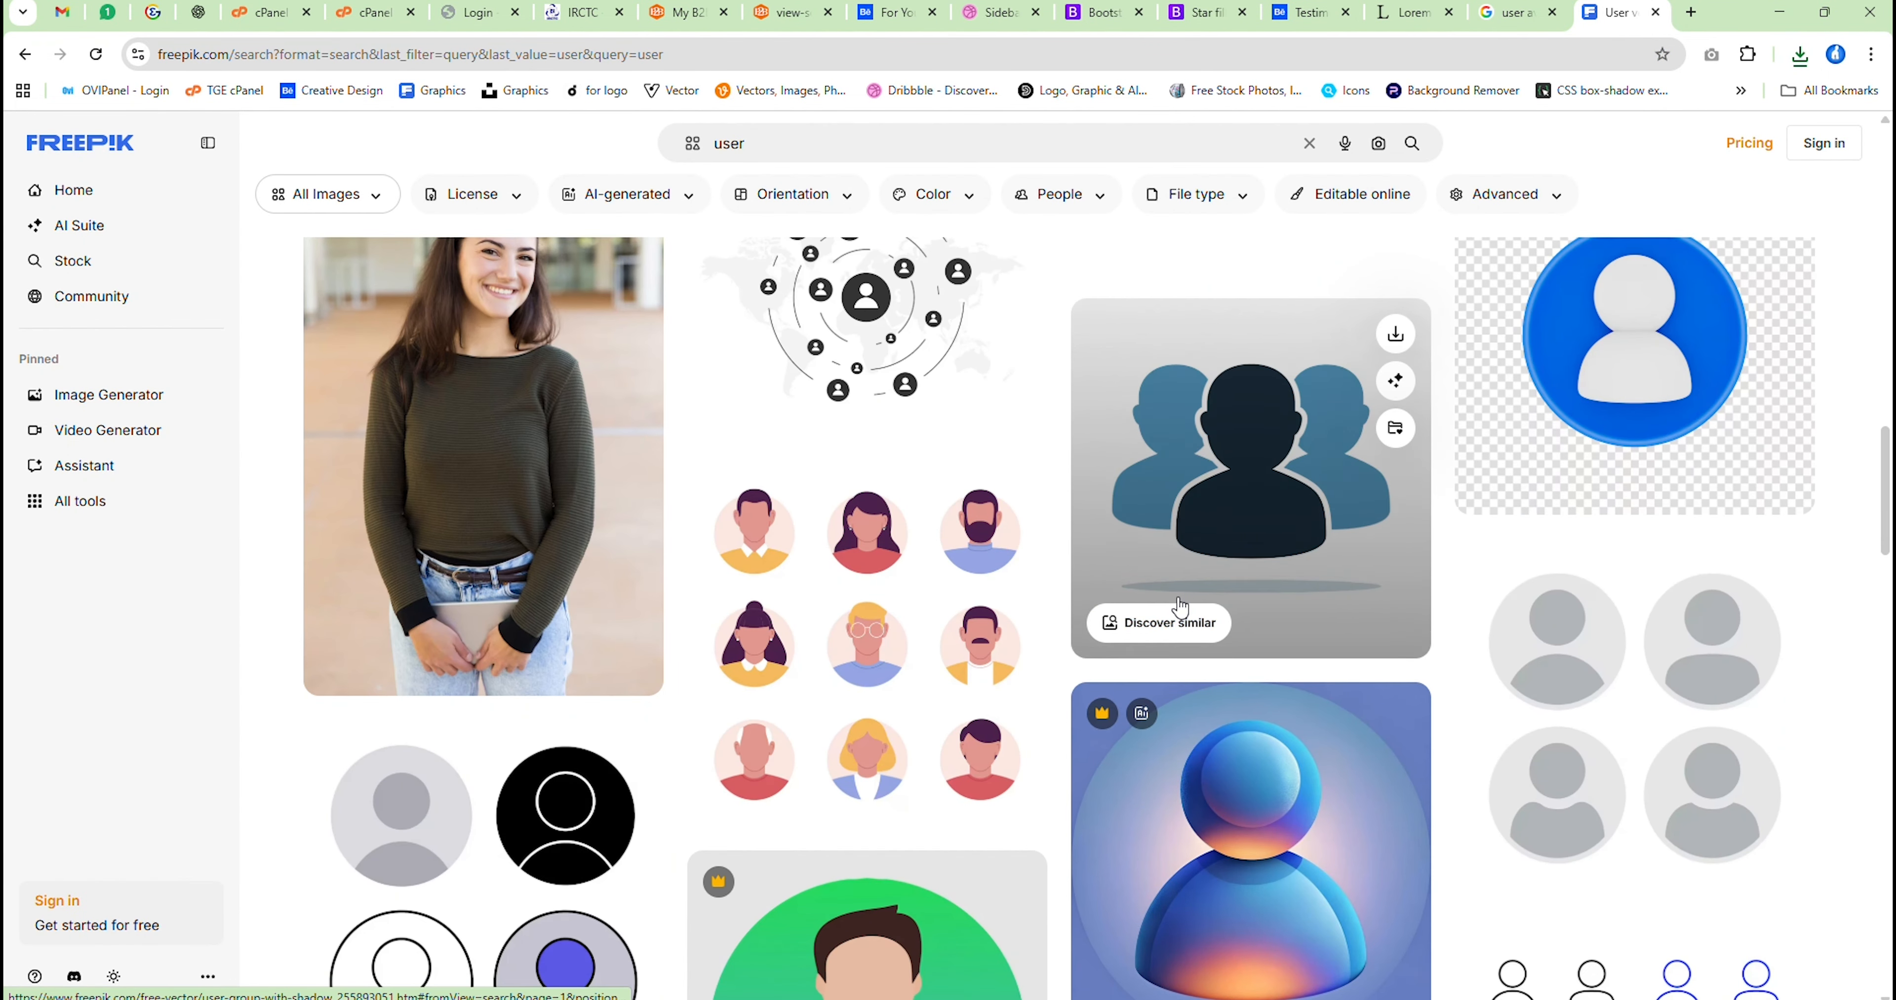
{"action": "scroll", "coordinate": [810, 588], "scroll_direction": "up", "scroll_amount": 5}
{"action": "left_click", "coordinate": [529, 778]}
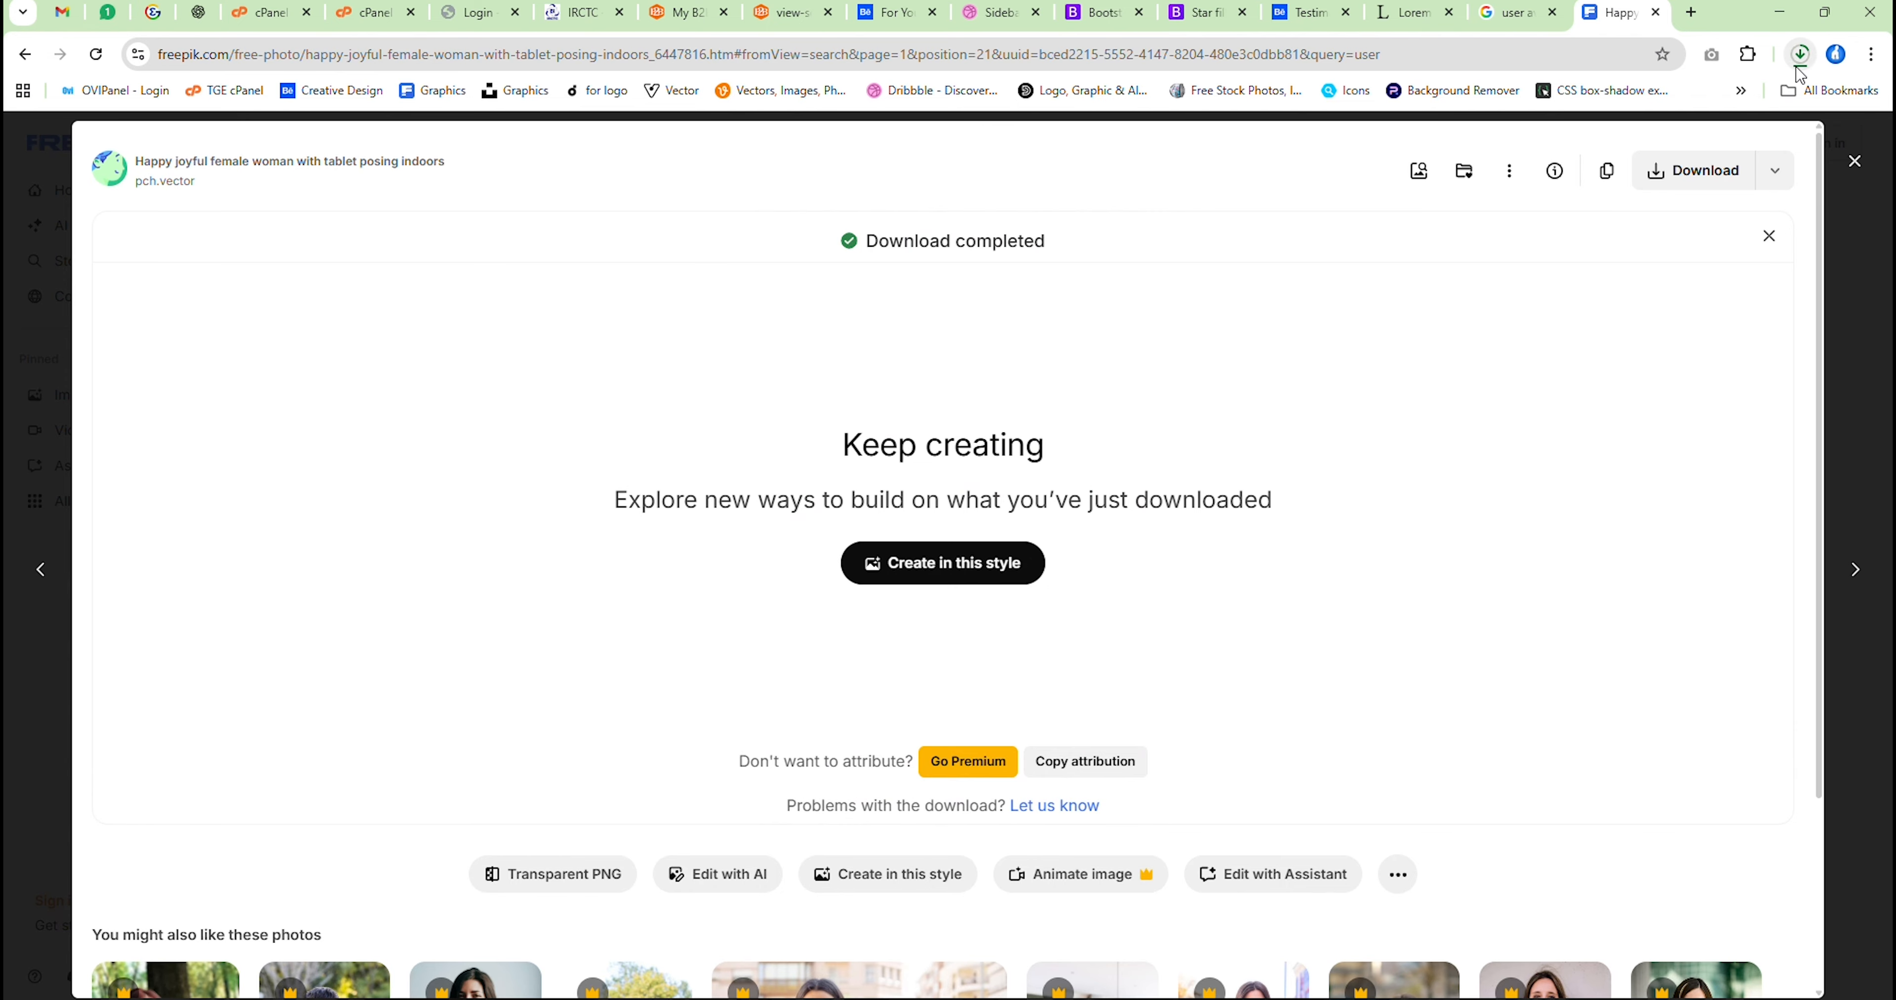
Bring the downloaded woman's photo into Adobe XD as the fill of the middle card's circle and reposition it within the circle
{"action": "left_click", "coordinate": [1800, 55]}
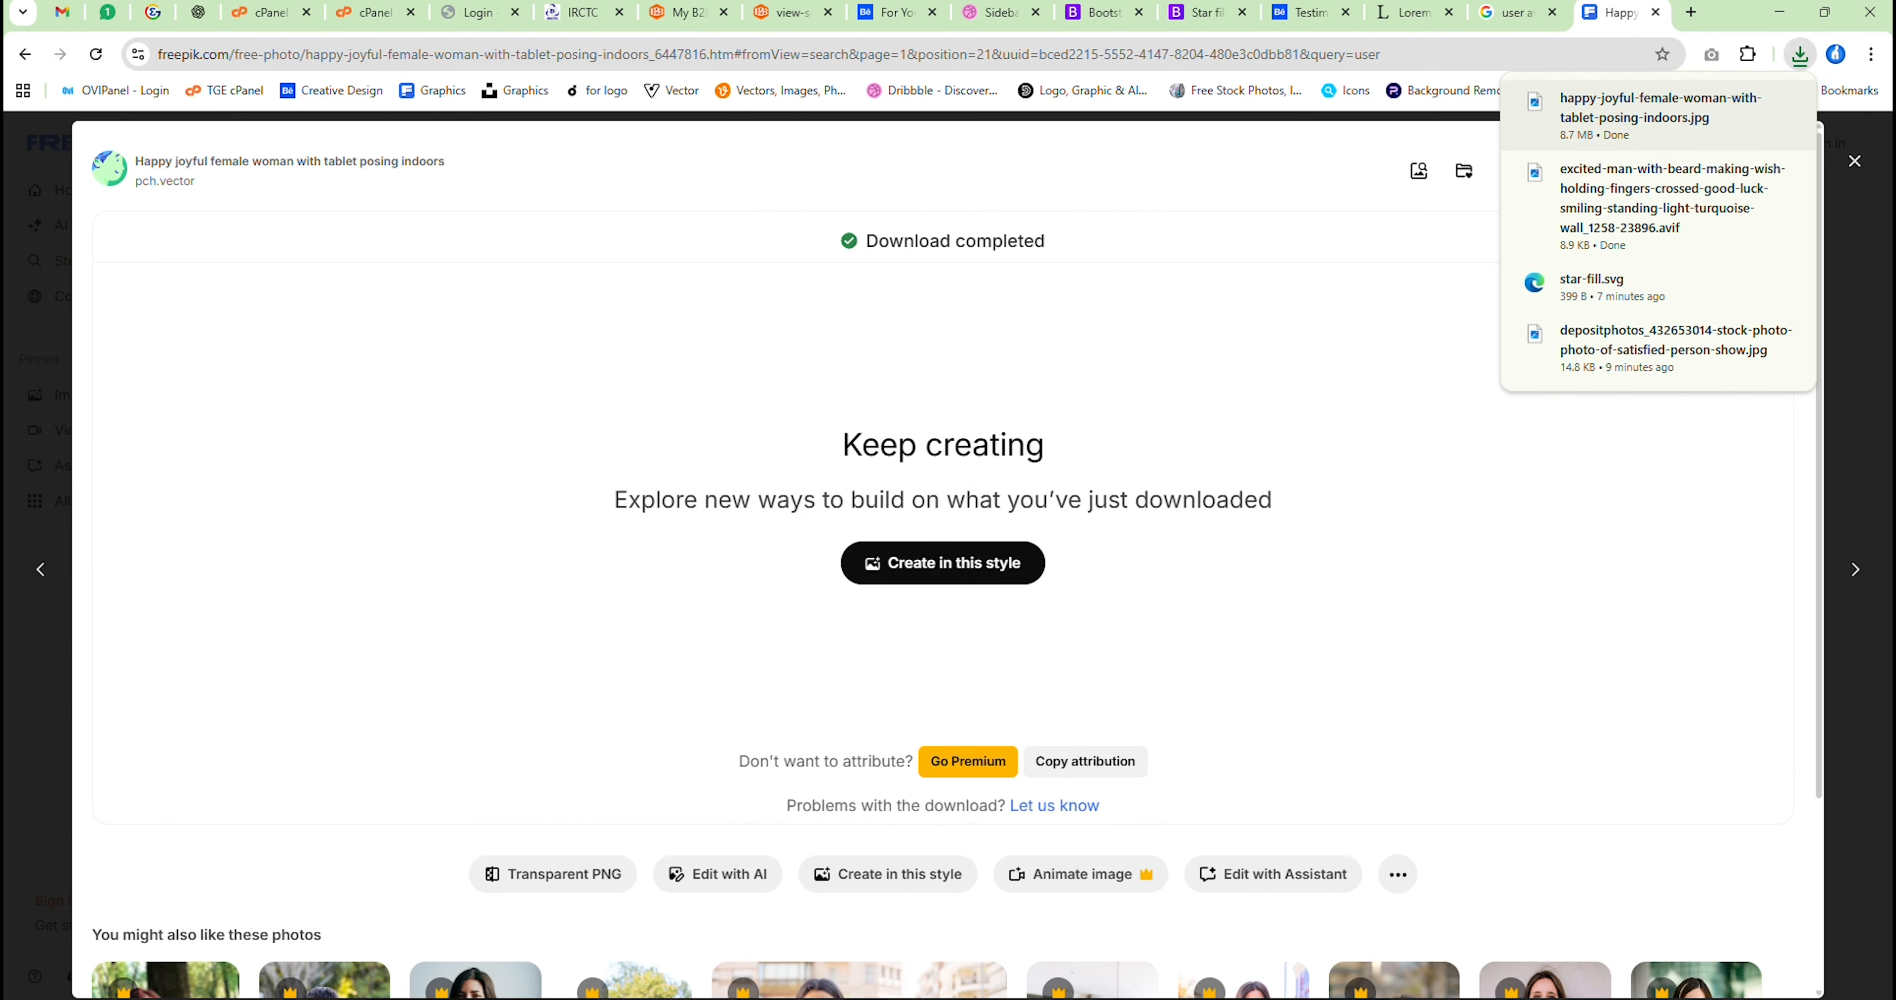
{"action": "left_click_drag", "start_coordinate": [1223, 999], "coordinate": [1224, 999]}
{"action": "left_click_drag", "start_coordinate": [1017, 788], "coordinate": [897, 515]}
{"action": "double_click", "coordinate": [898, 496]}
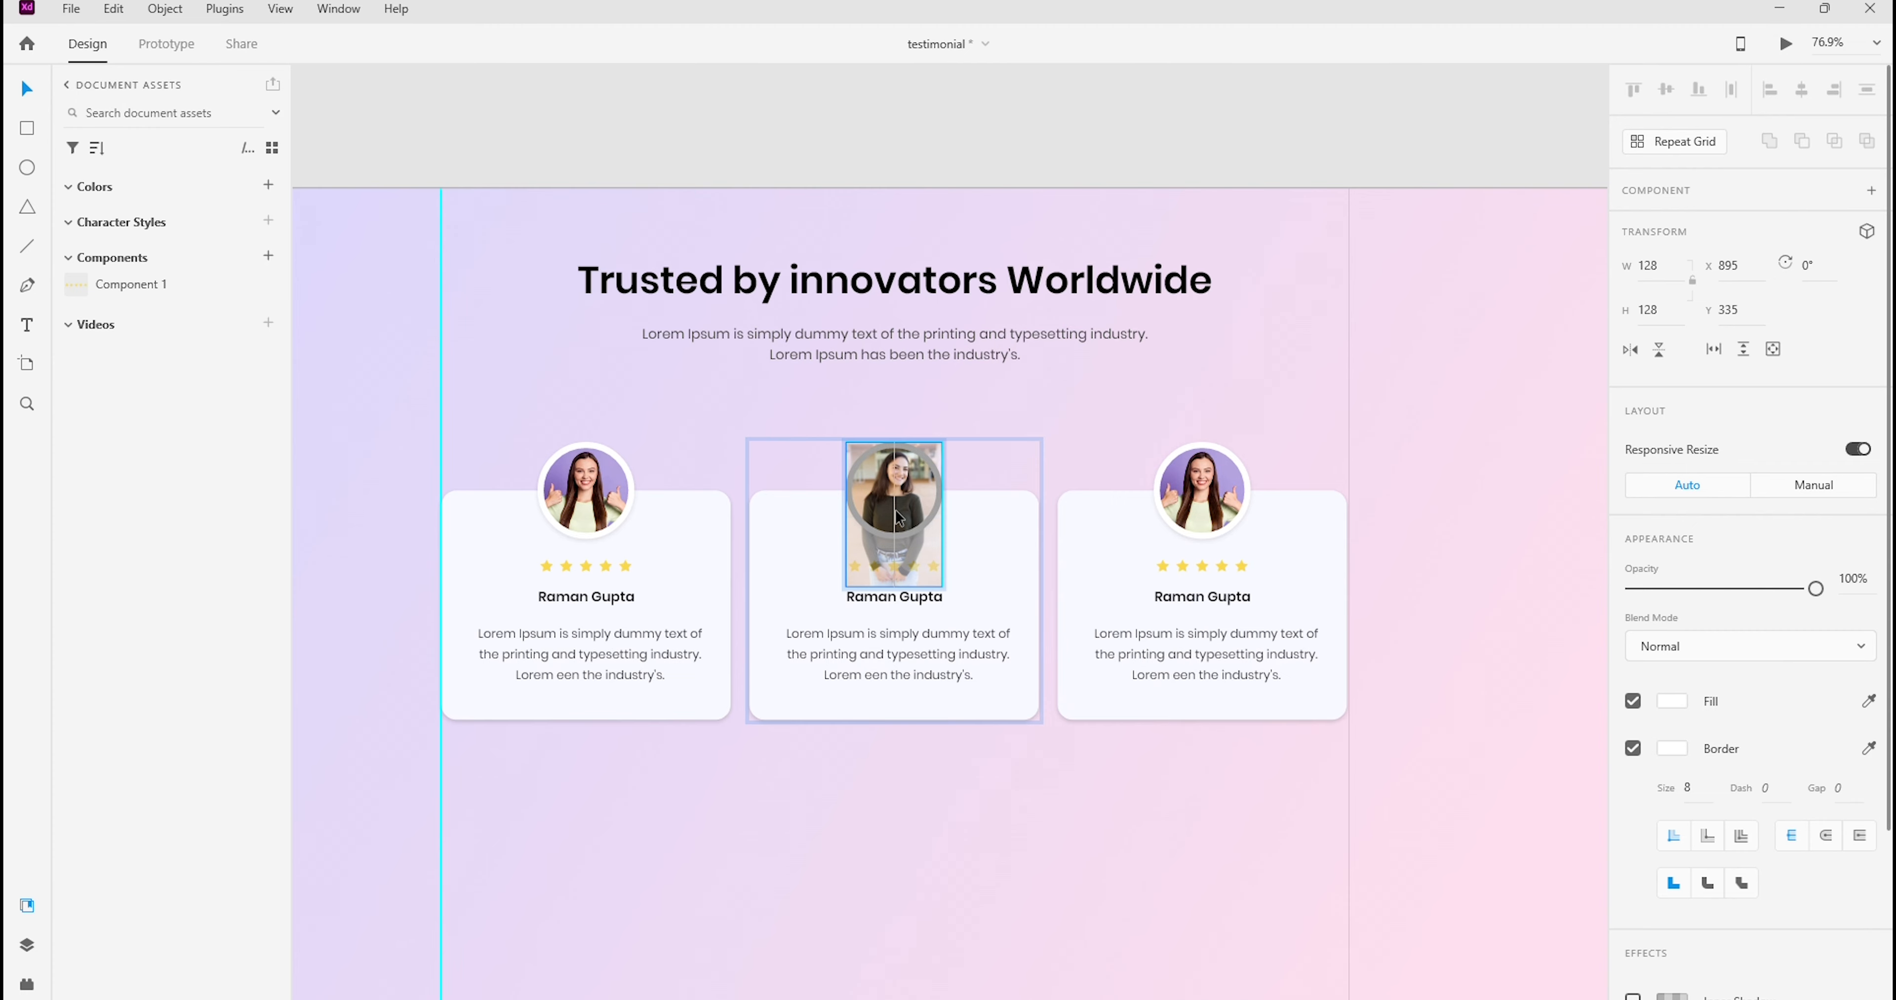
{"action": "left_click", "coordinate": [1263, 419]}
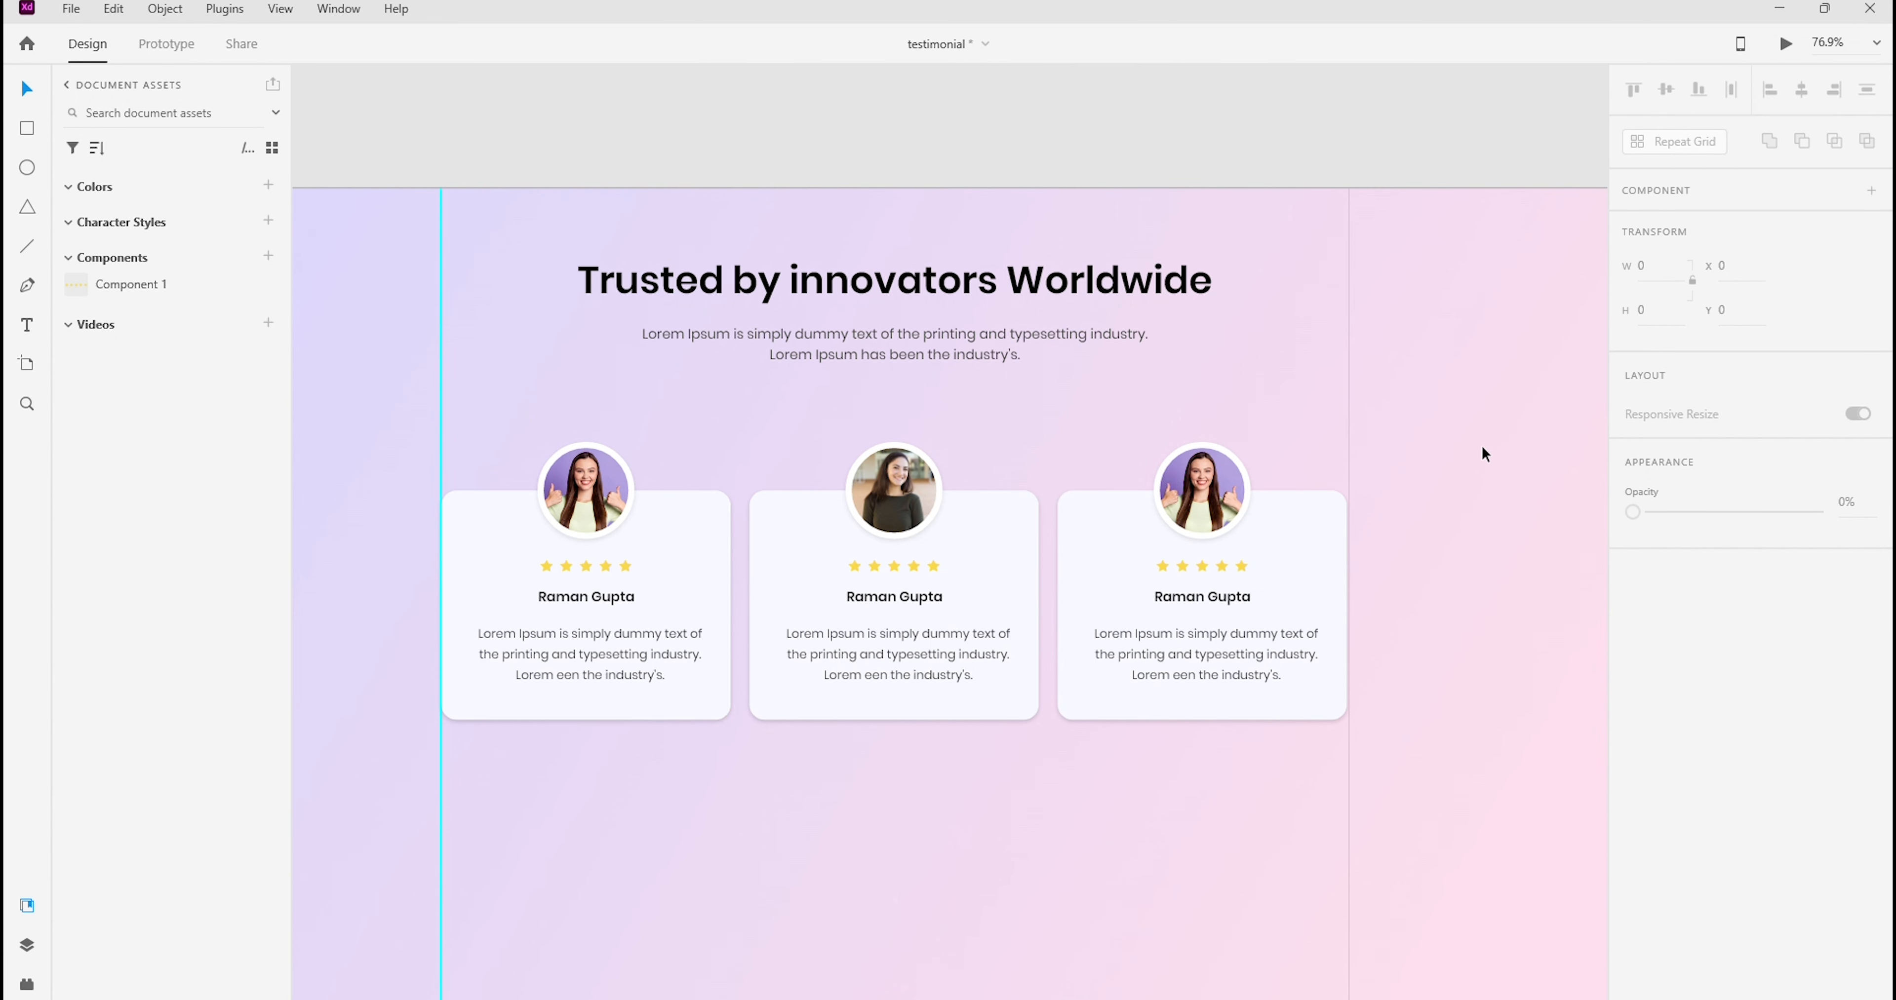
Return to Freepik in Chrome, browse further "user" results and download the photo of the man in a blue shirt with headphones
{"action": "mouse_move", "coordinate": [1081, 997]}
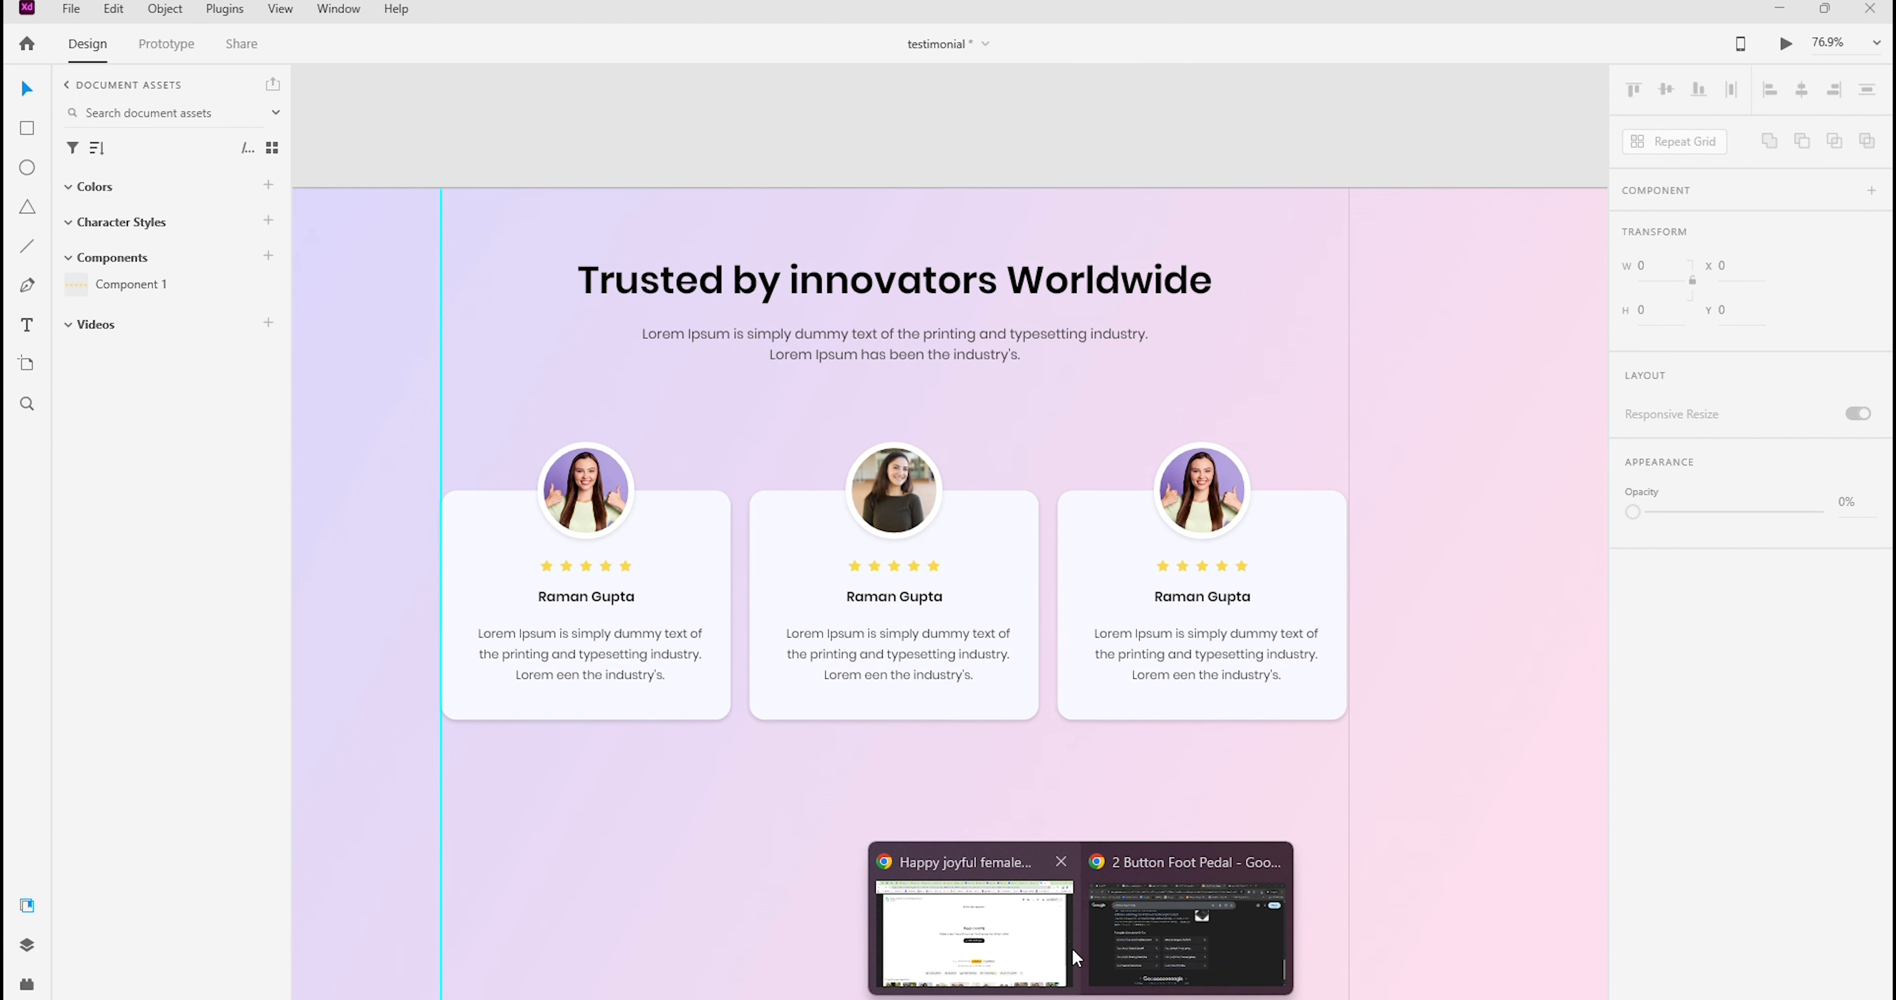
{"action": "left_click", "coordinate": [1031, 942]}
{"action": "left_click", "coordinate": [1854, 161]}
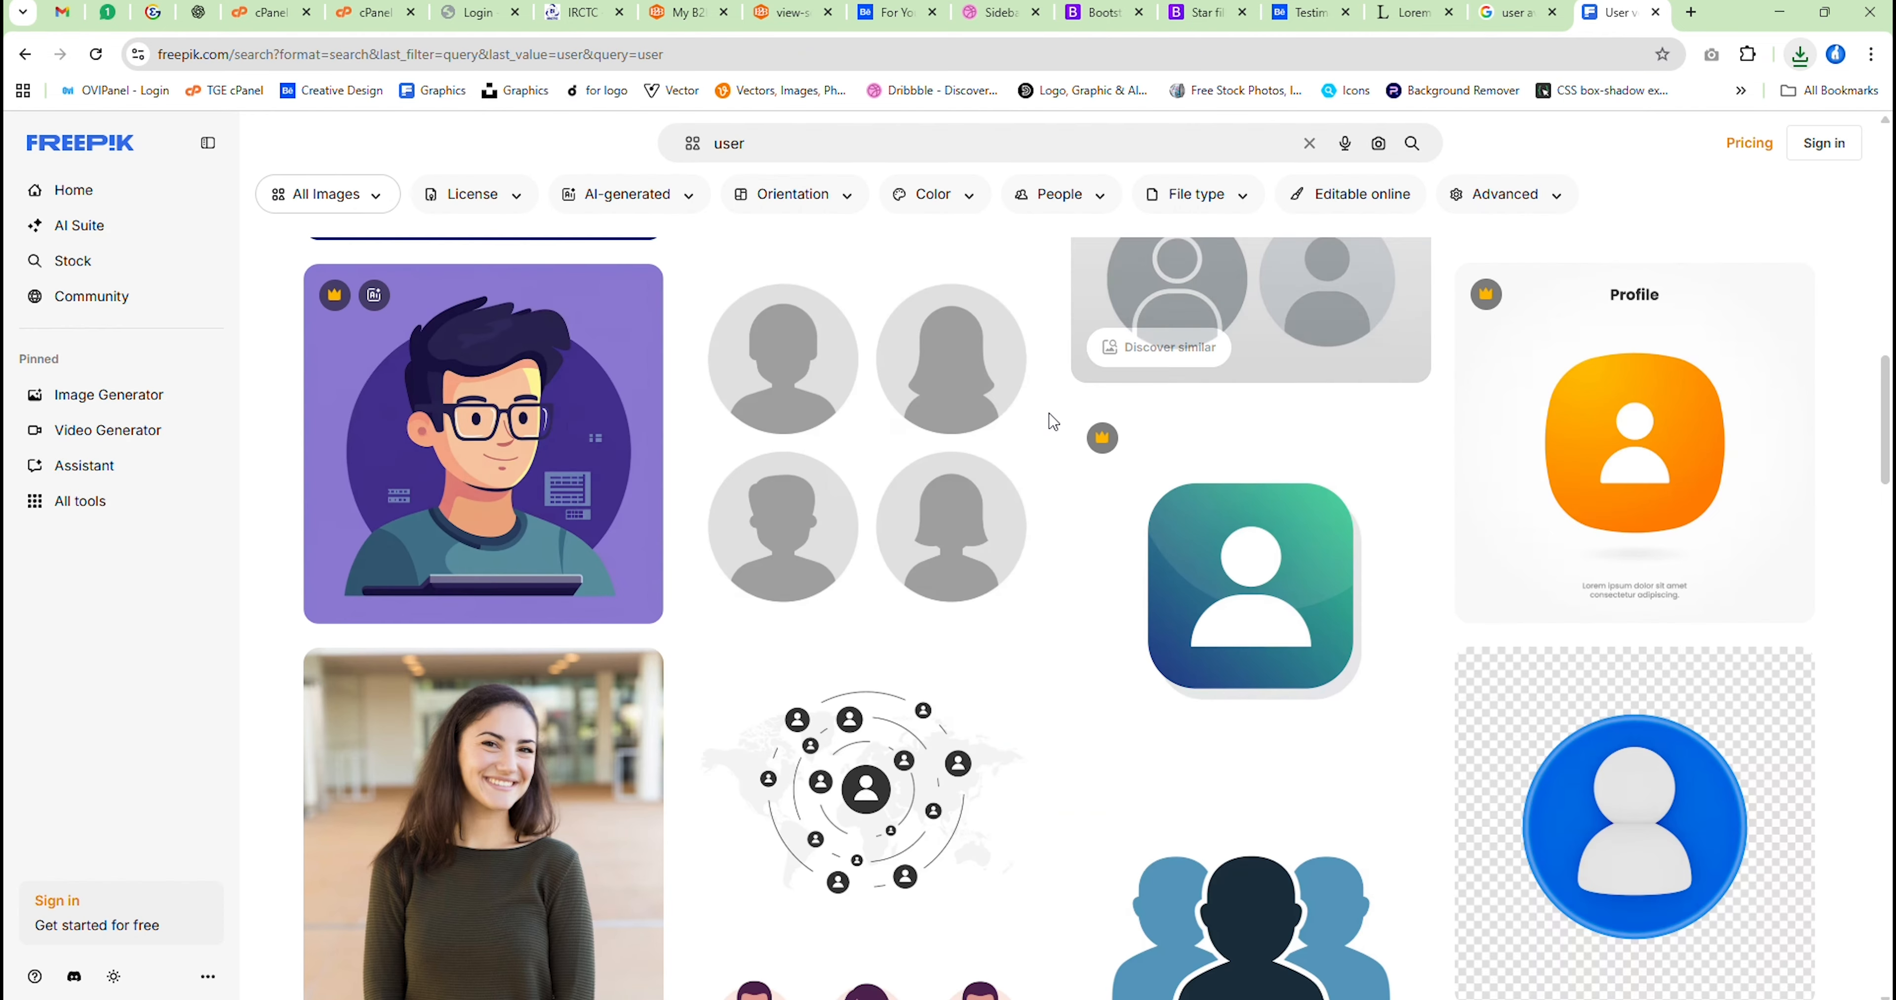
{"action": "scroll", "coordinate": [1052, 426], "scroll_direction": "down", "scroll_amount": 5}
{"action": "scroll", "coordinate": [1051, 432], "scroll_direction": "down", "scroll_amount": 15}
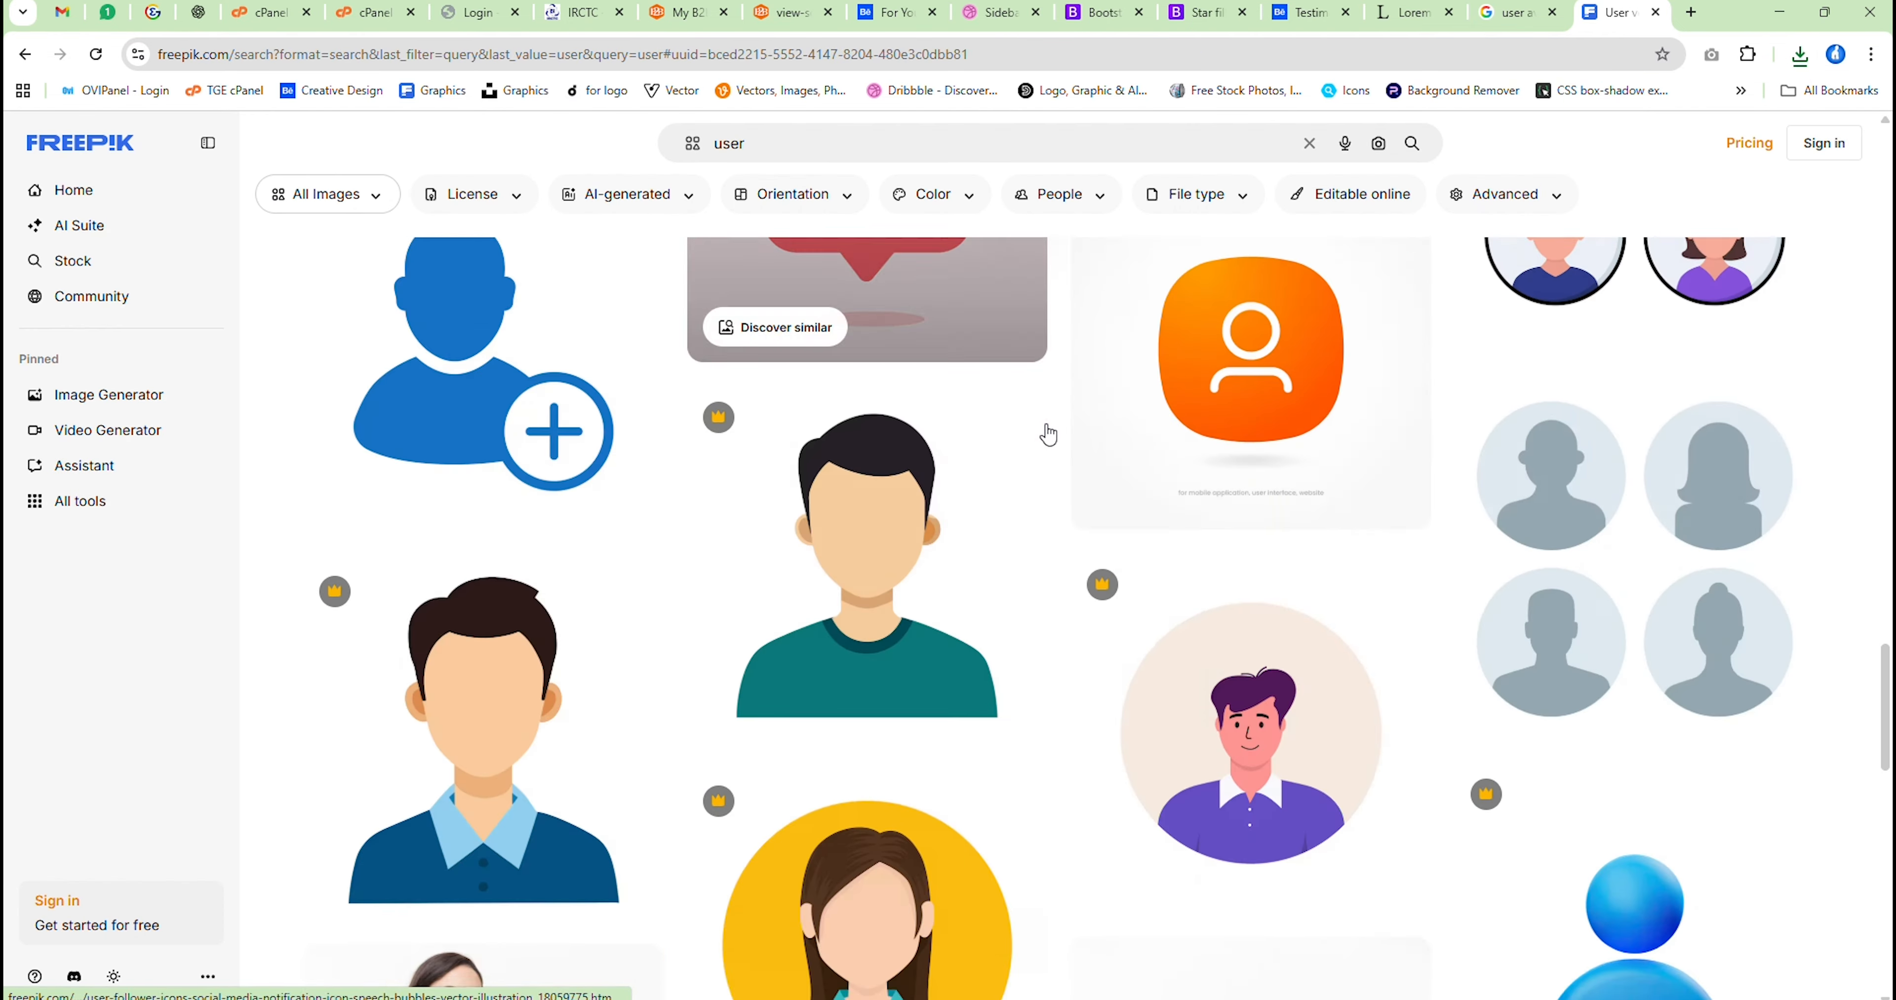
{"action": "scroll", "coordinate": [1048, 434], "scroll_direction": "down", "scroll_amount": 15}
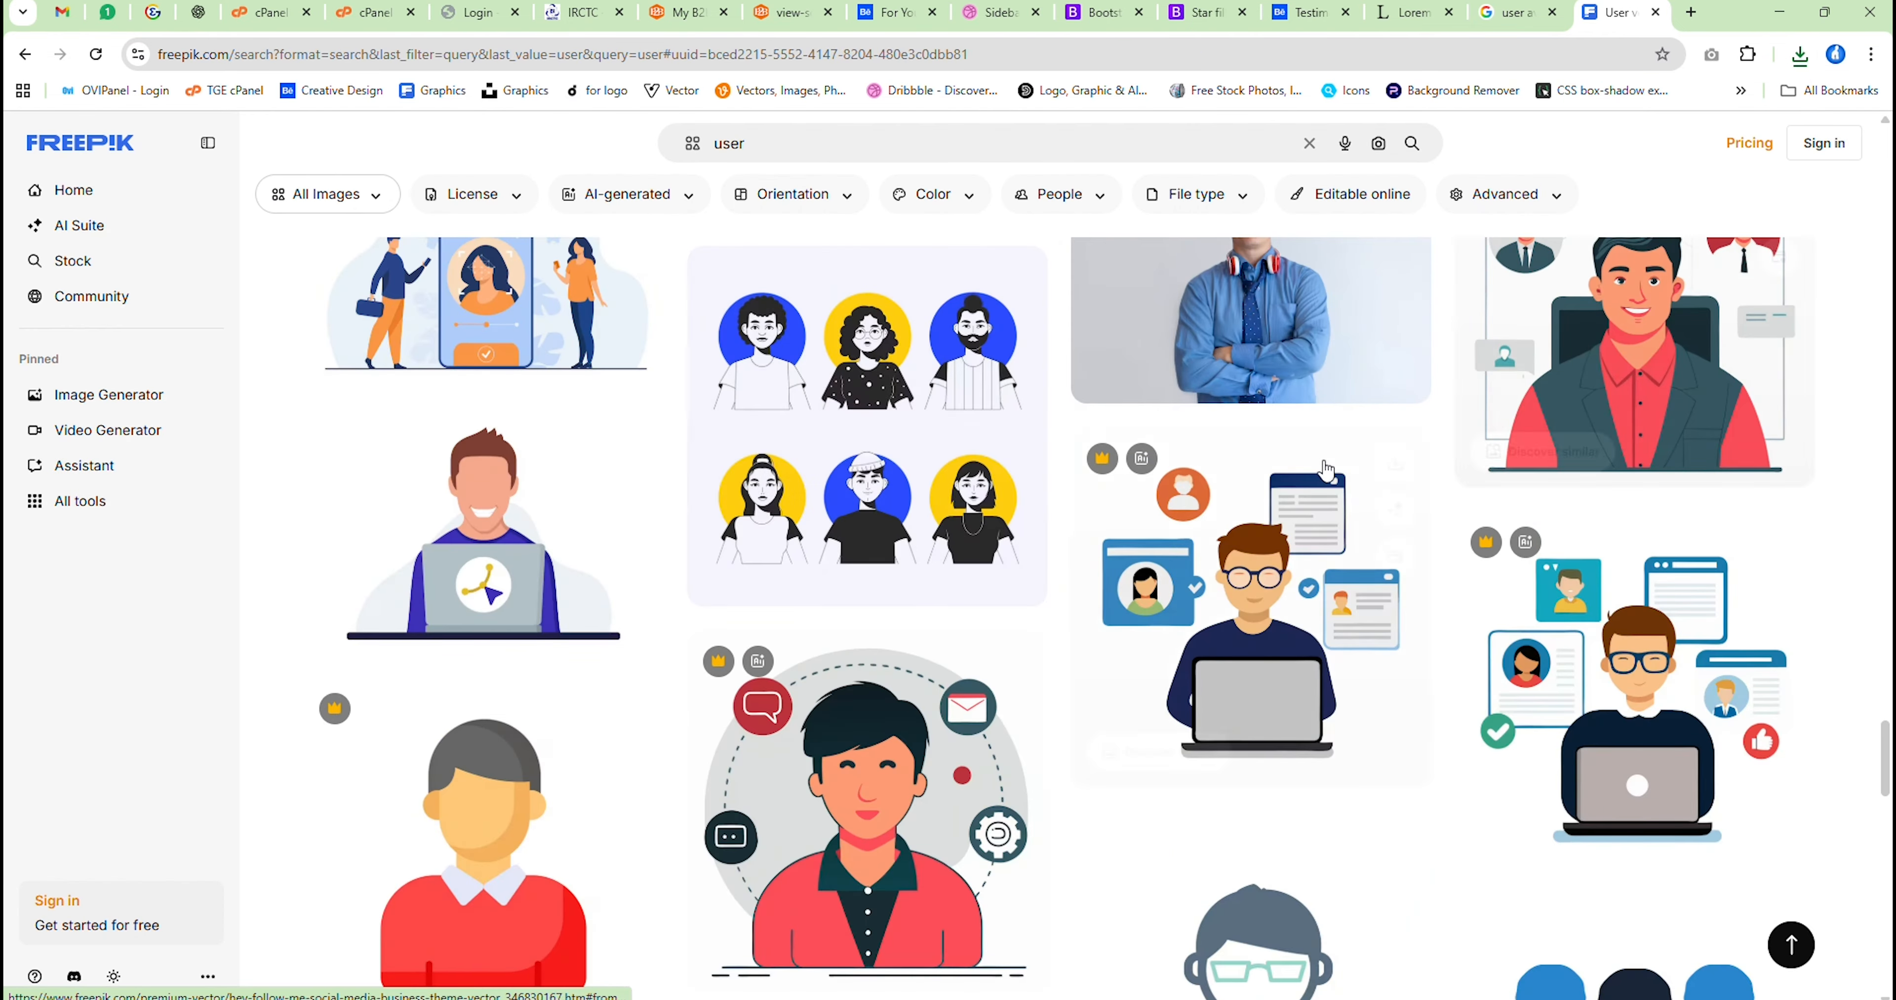
{"action": "scroll", "coordinate": [1326, 471], "scroll_direction": "up", "scroll_amount": 3}
{"action": "left_click", "coordinate": [1304, 545]}
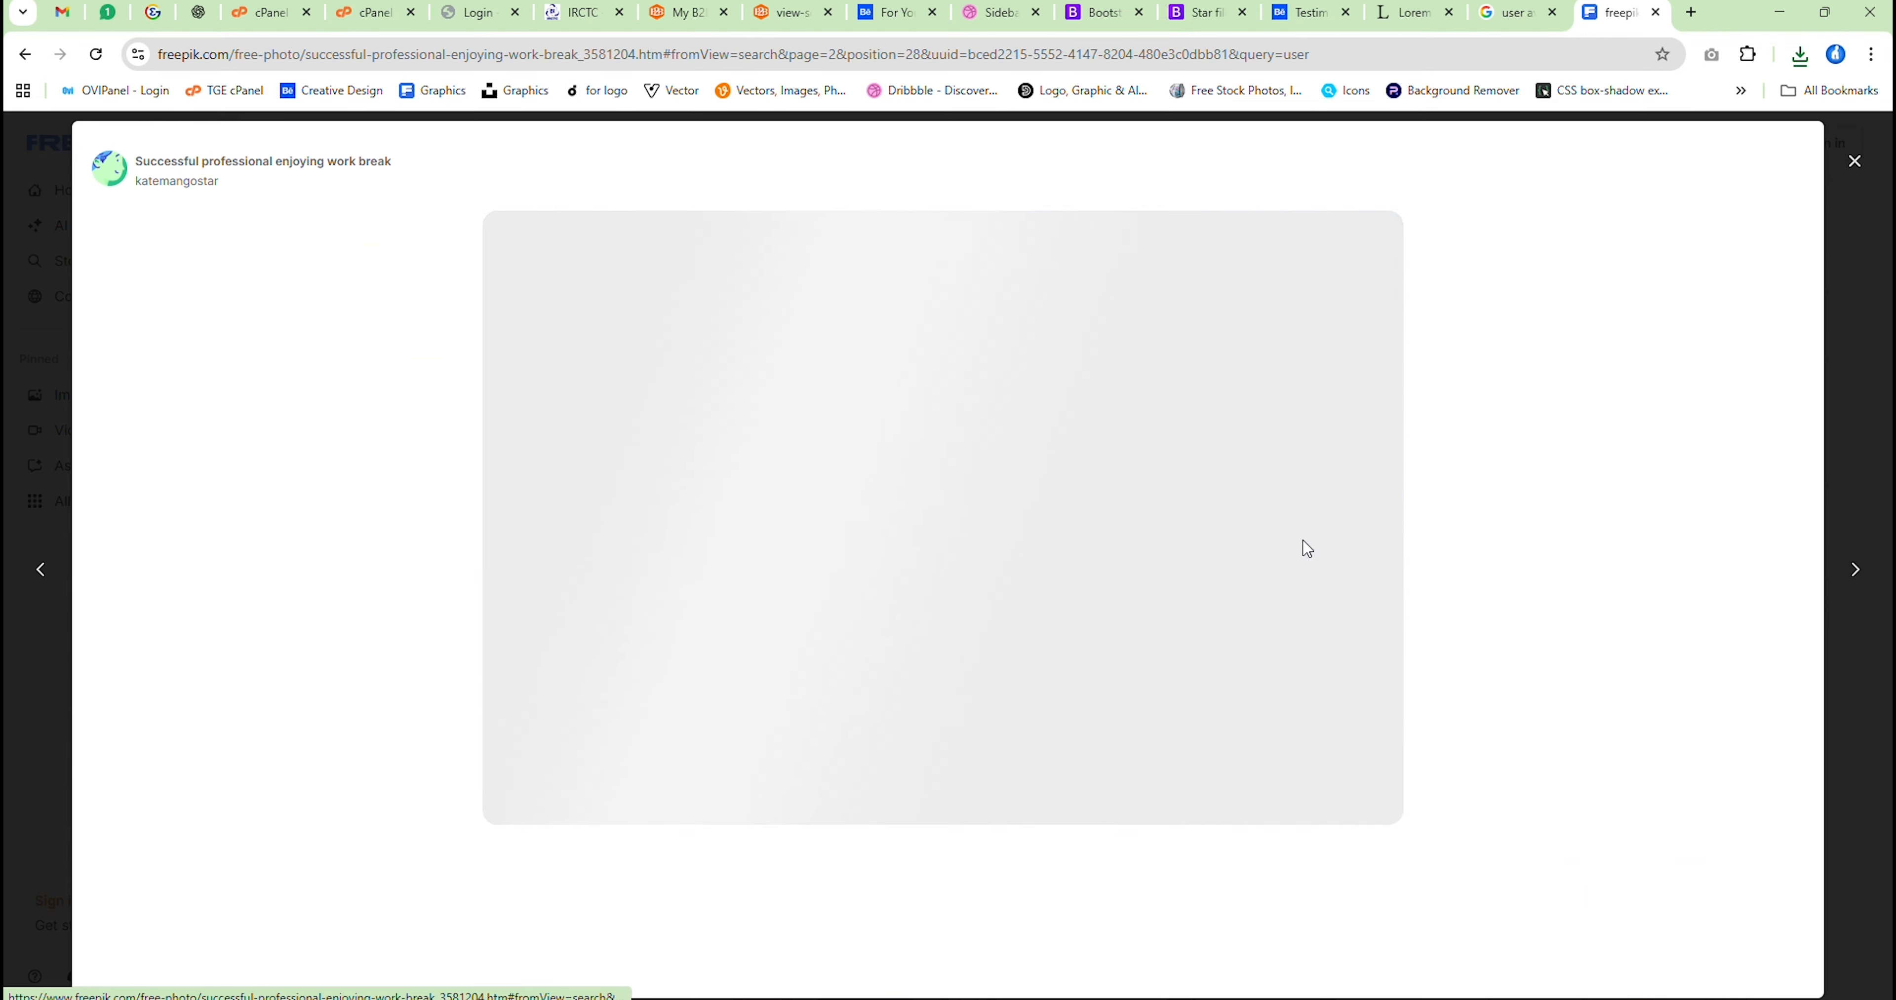
{"action": "left_click", "coordinate": [1717, 169]}
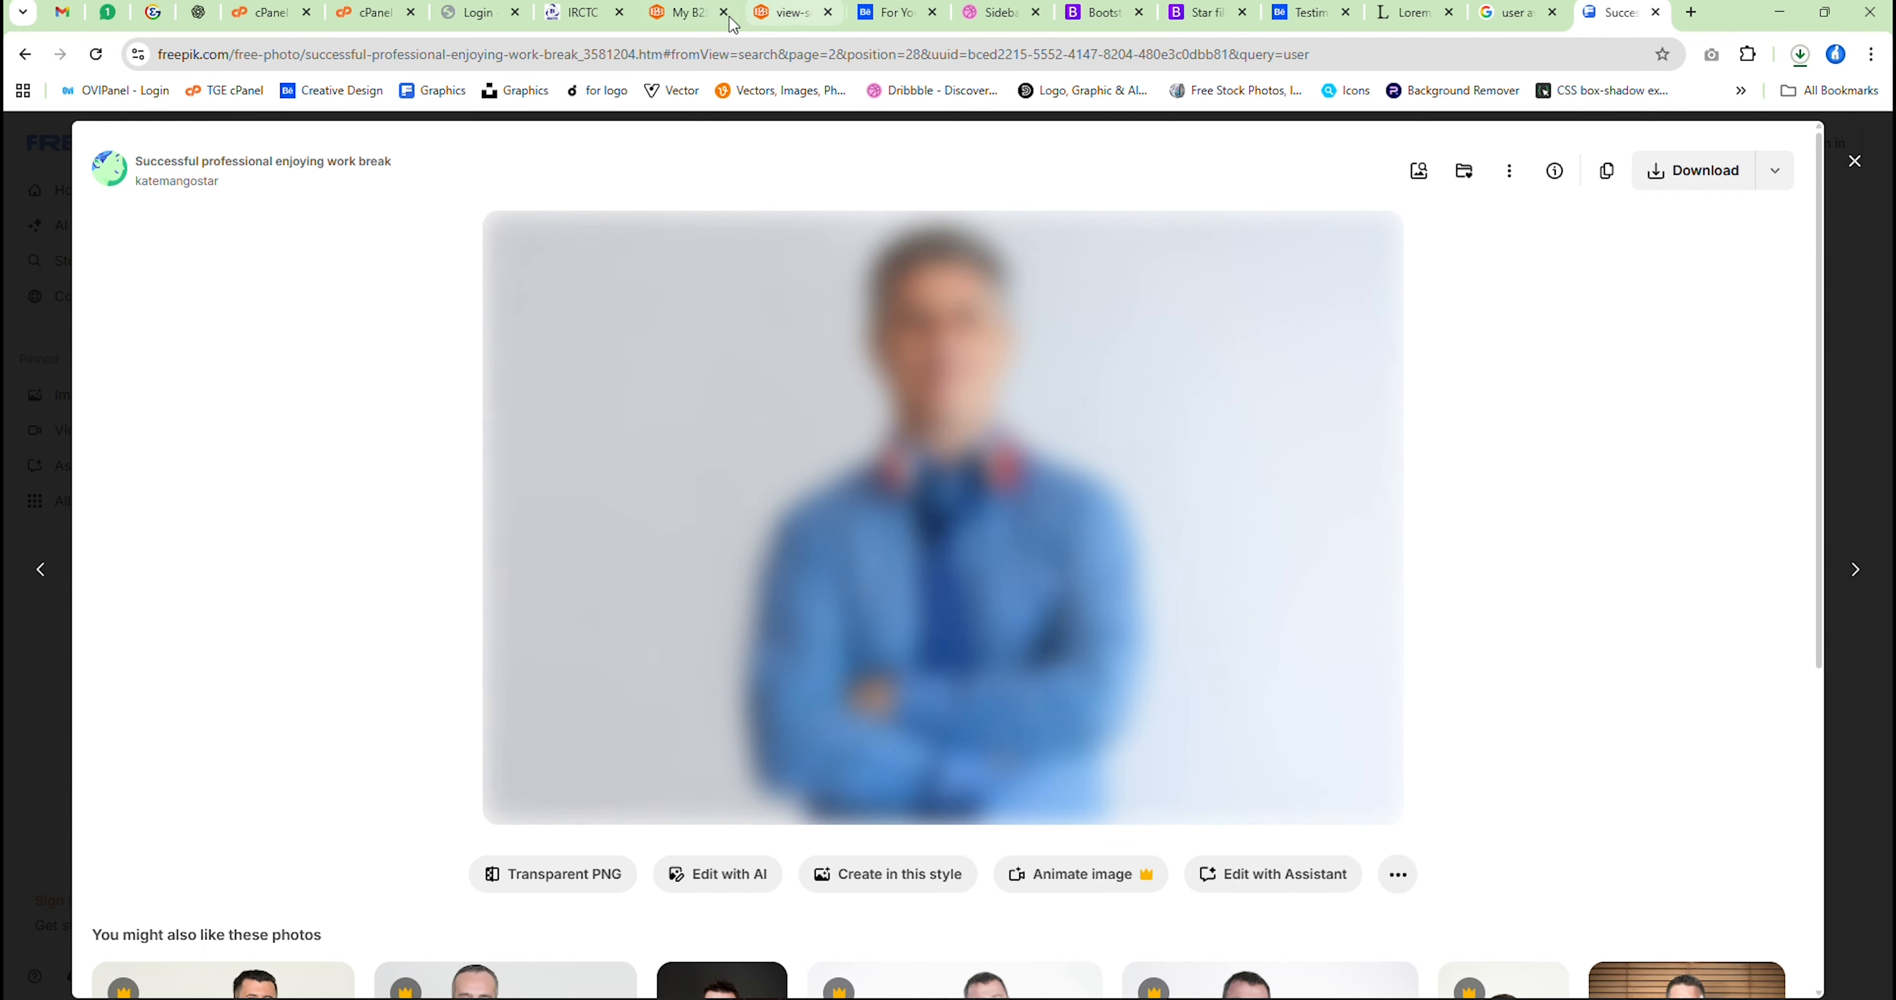
Fill the third card's circle in Adobe XD with the downloaded man's photo, then enlarge and reposition it so his face fits the circle
{"action": "left_click_drag", "start_coordinate": [1584, 126], "coordinate": [1218, 997]}
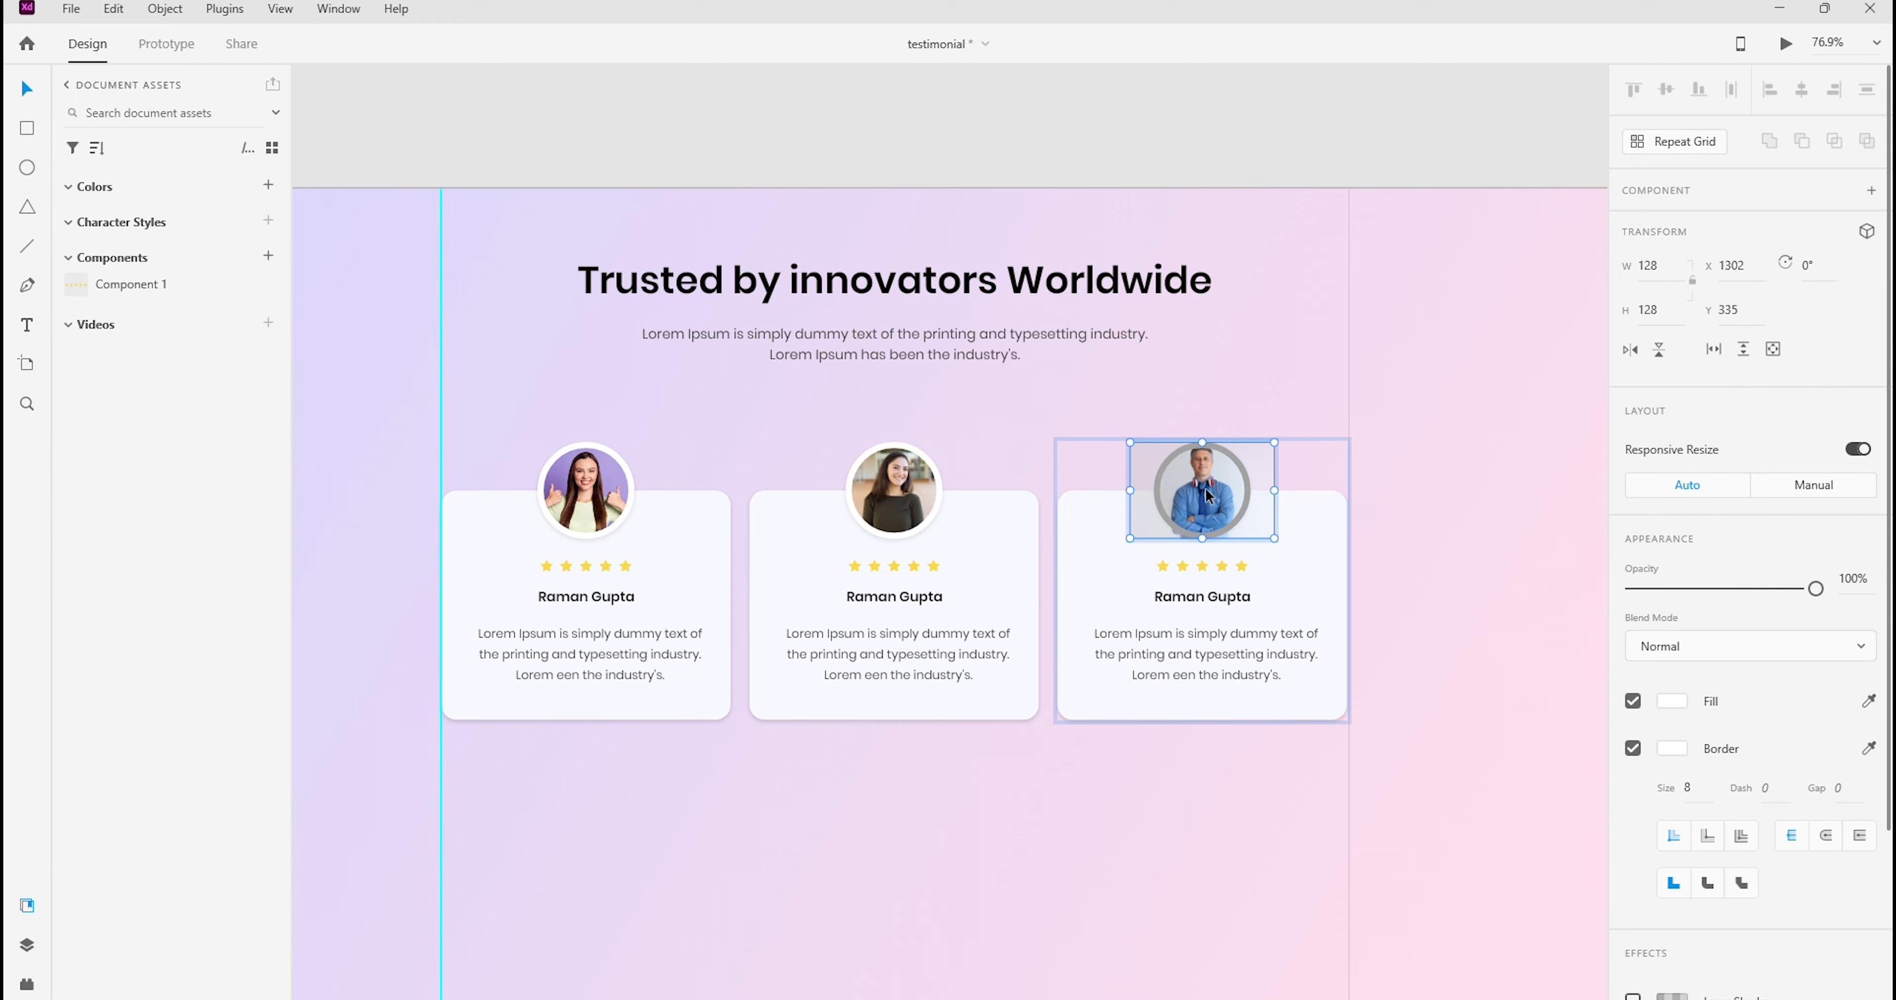
{"action": "left_click", "coordinate": [1204, 541]}
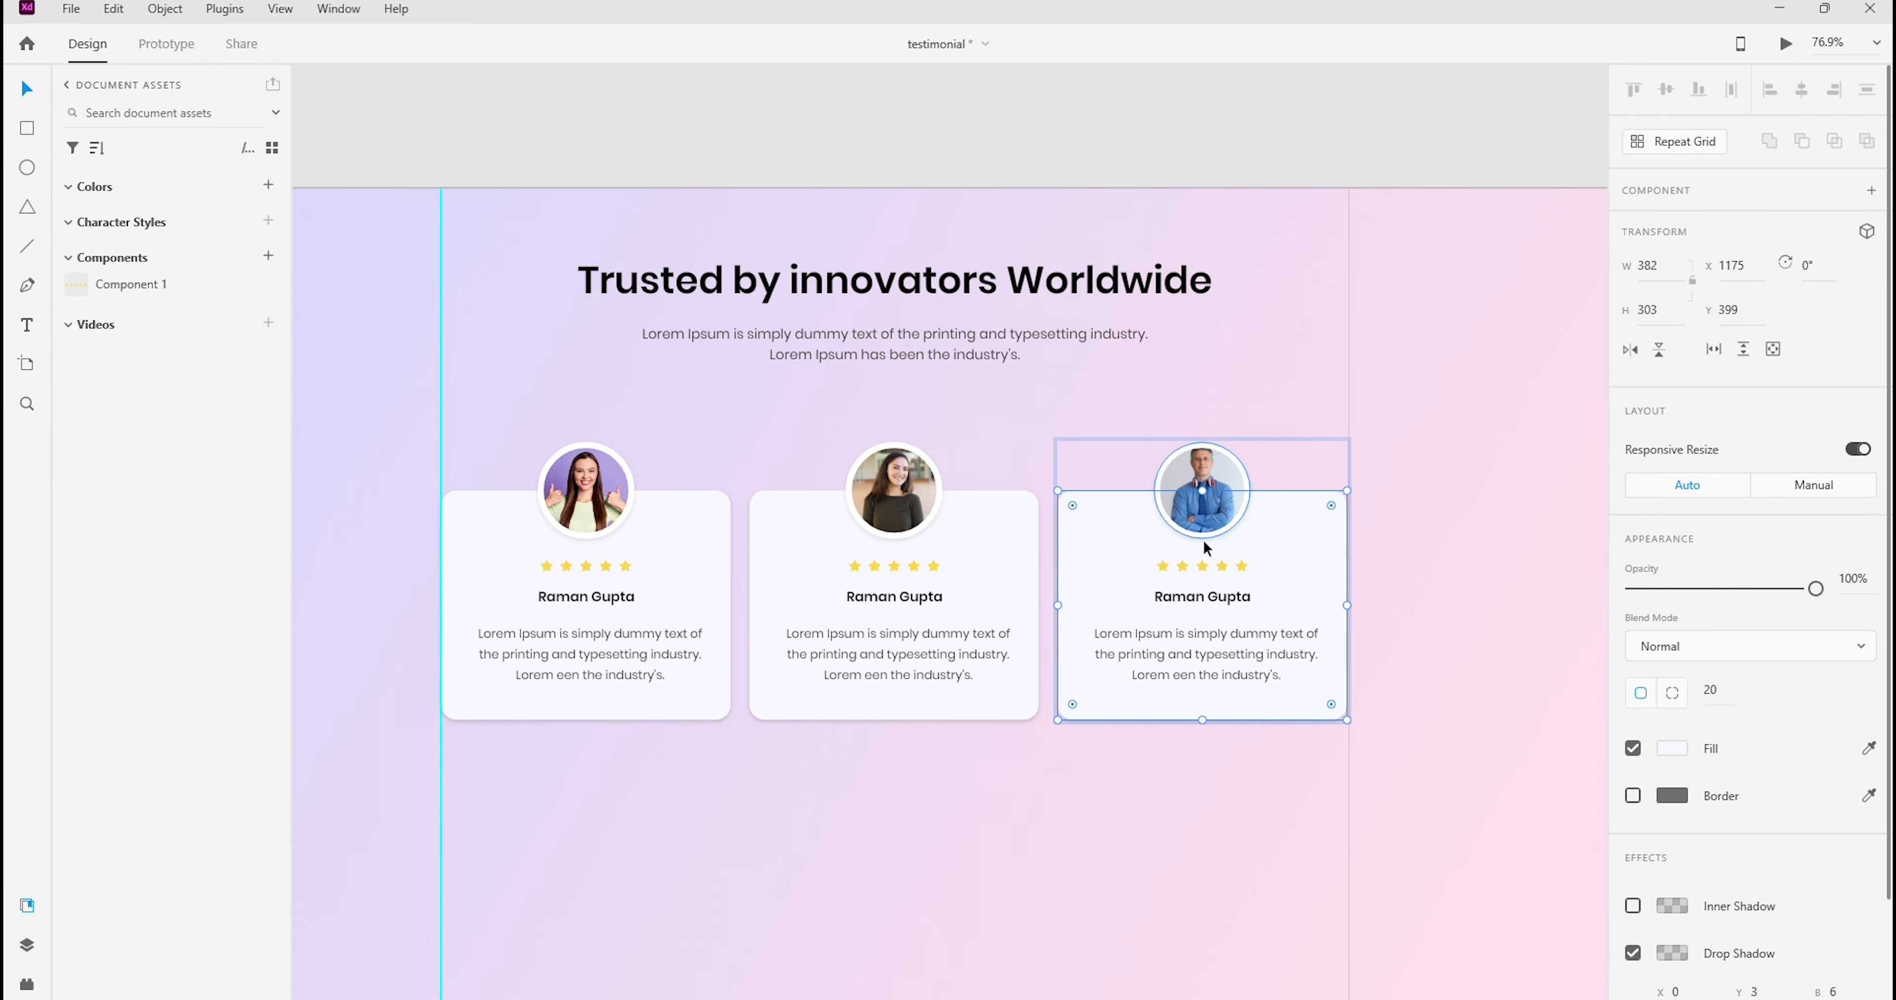
{"action": "double_click", "coordinate": [1202, 537]}
{"action": "left_click_drag", "start_coordinate": [1200, 537], "coordinate": [1201, 566]}
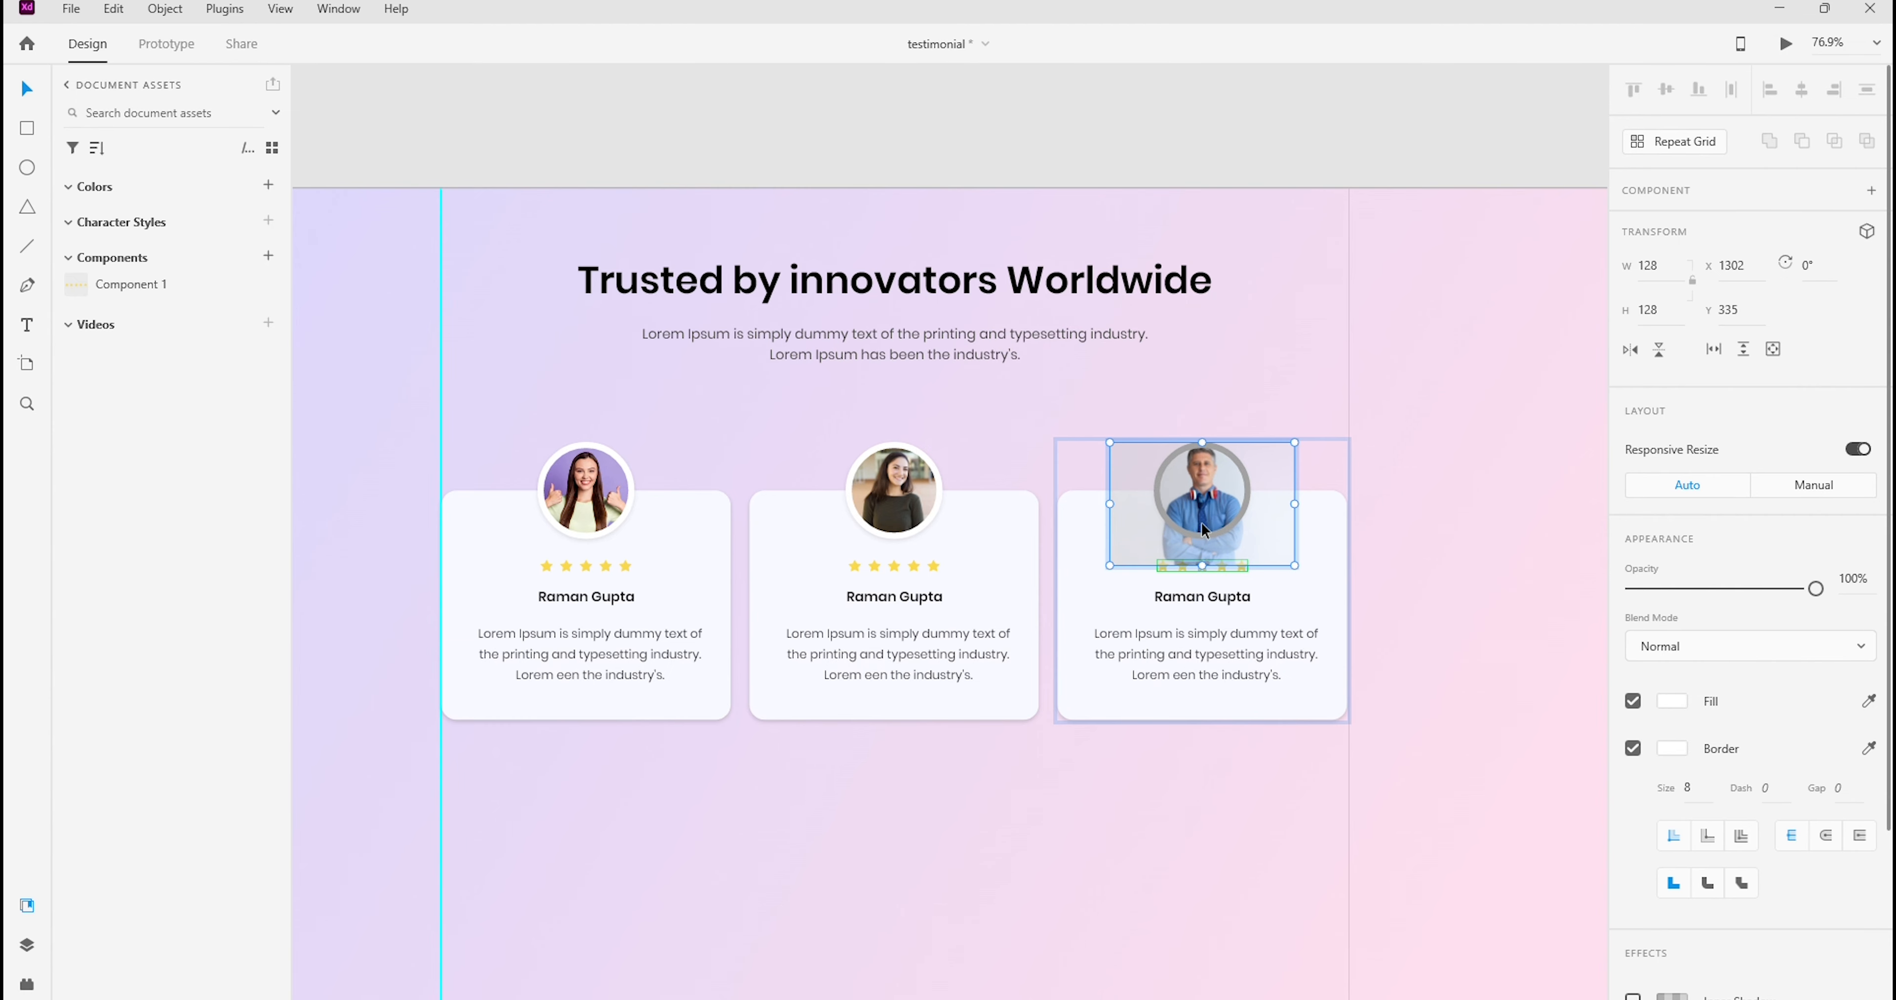
{"action": "left_click_drag", "start_coordinate": [1201, 492], "coordinate": [1202, 500]}
{"action": "left_click", "coordinate": [1414, 350]}
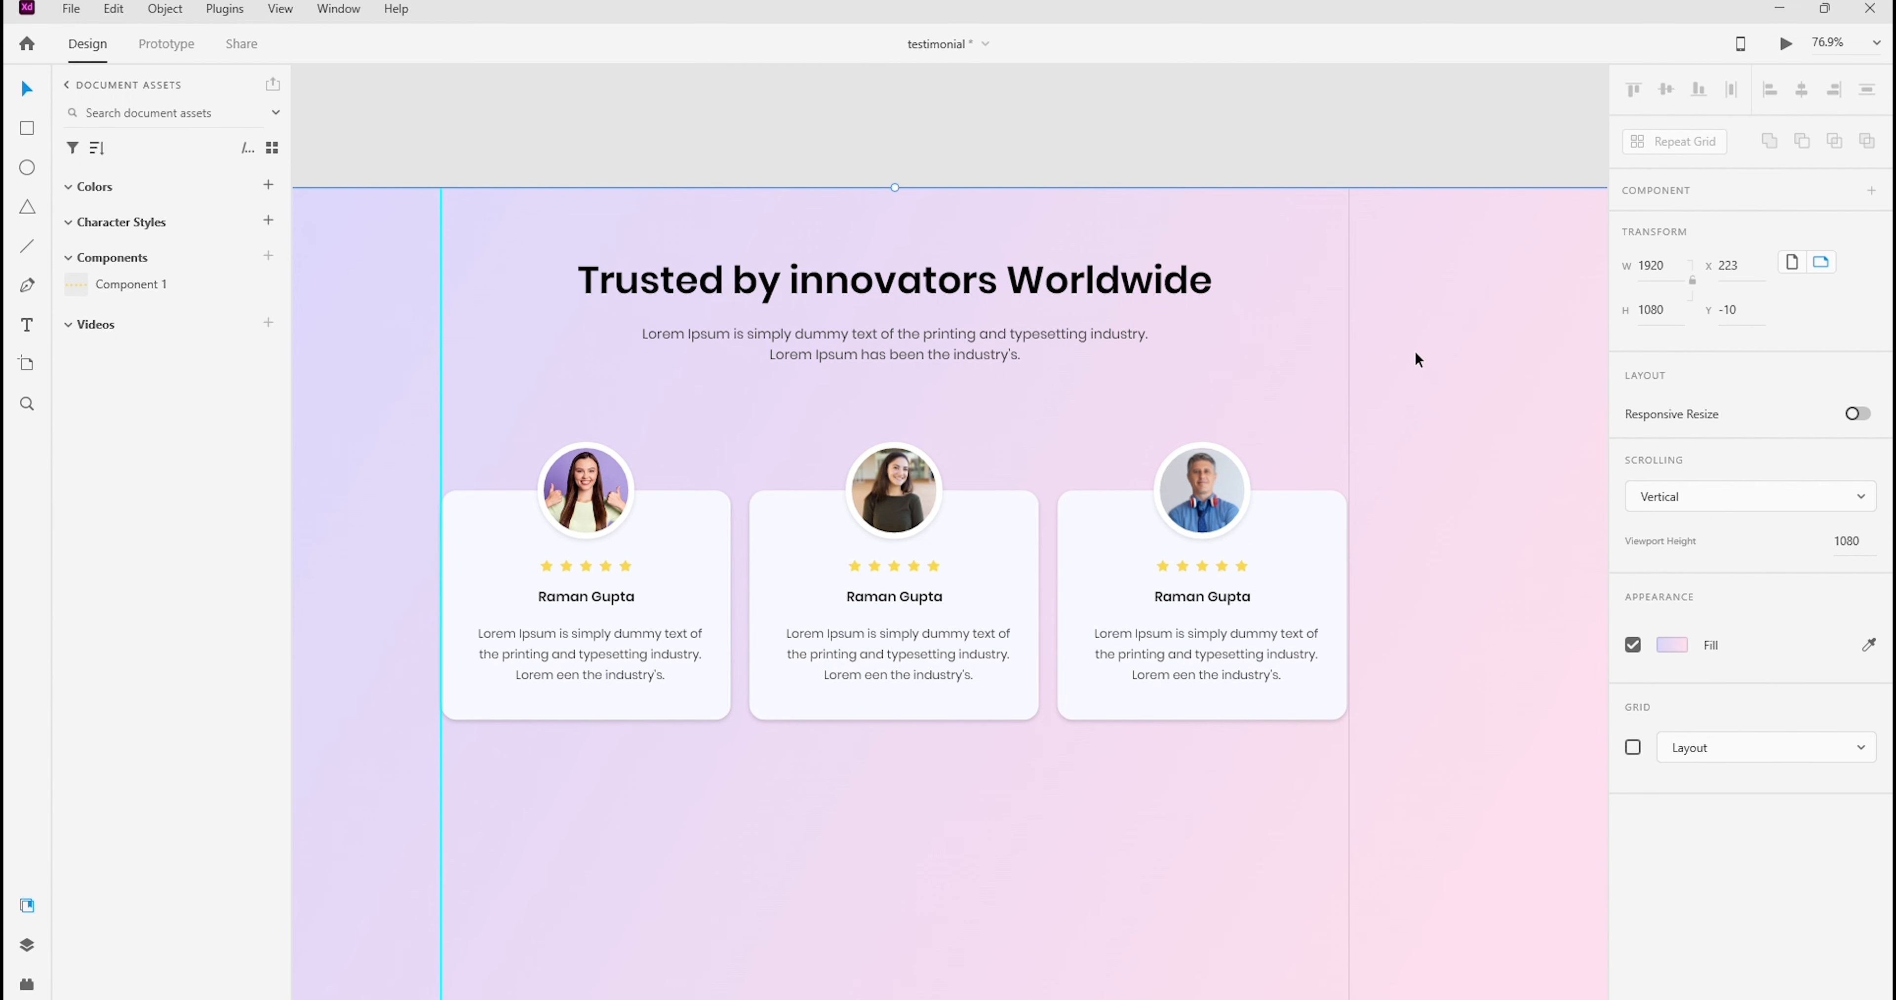
{"action": "key", "text": "space"}
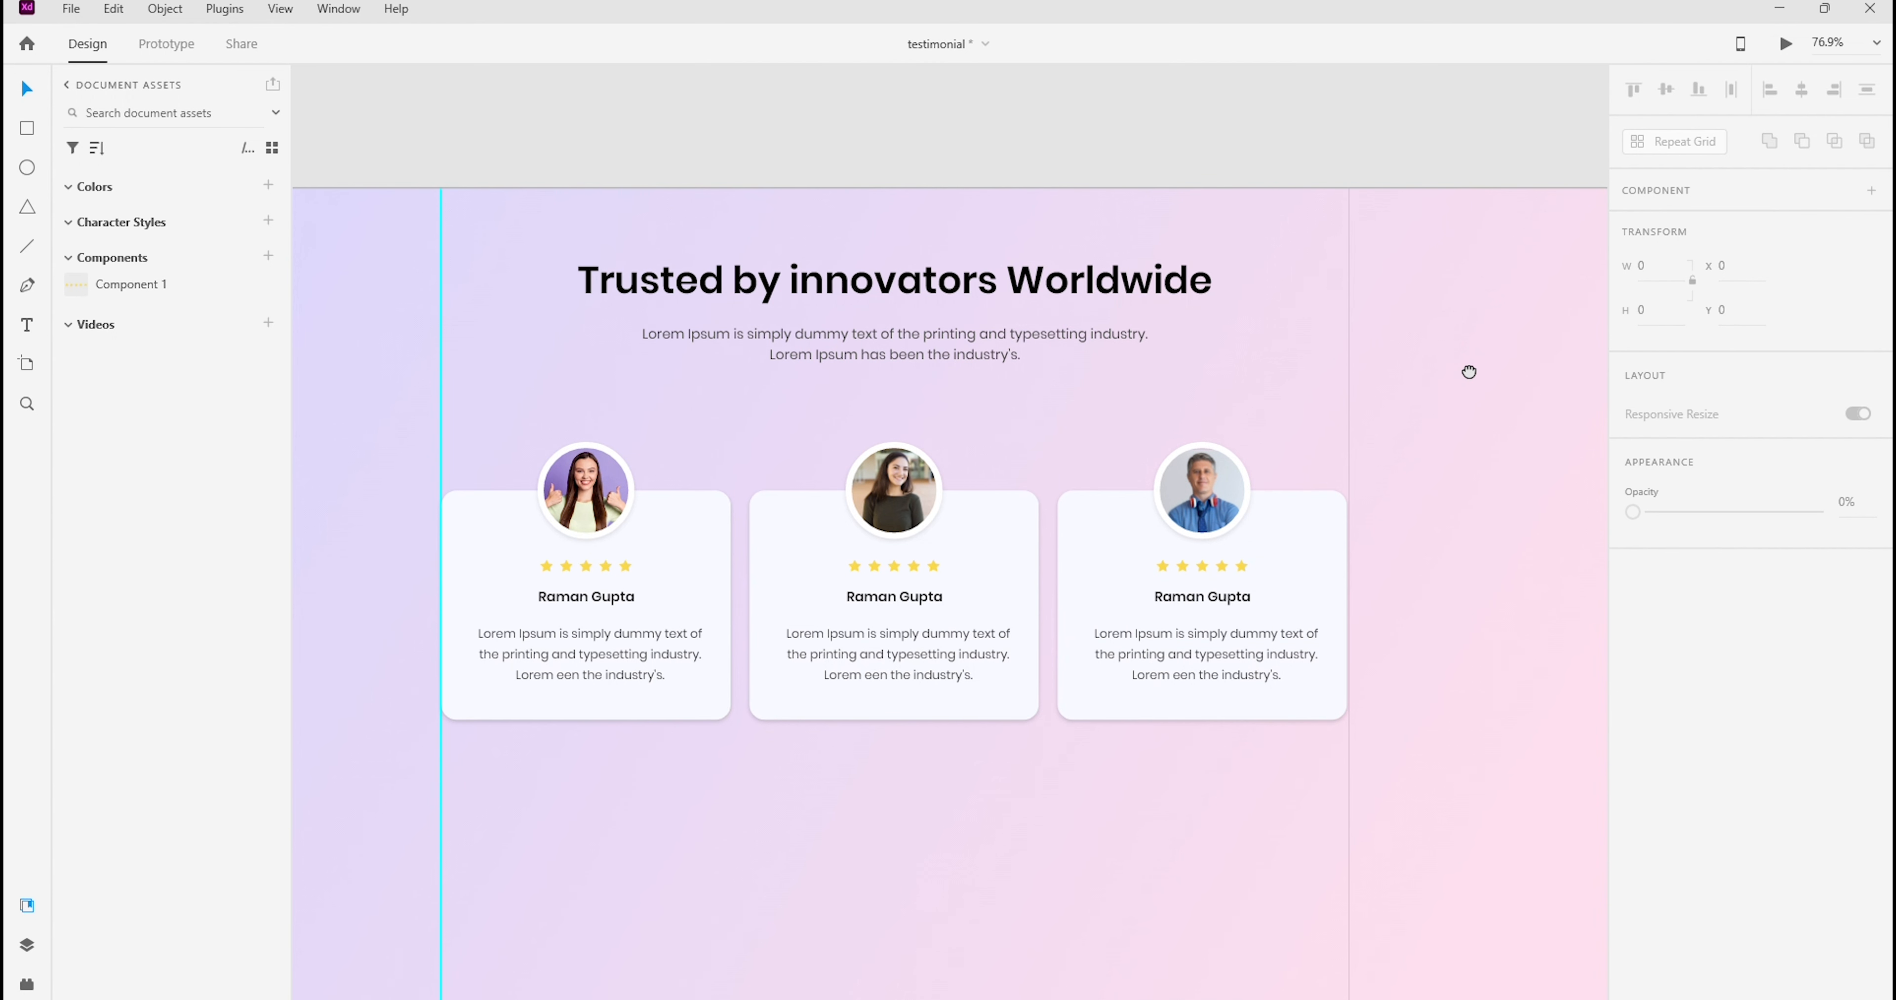
Replace the name on the middle card with "UI Digiters"
{"action": "left_click", "coordinate": [909, 647]}
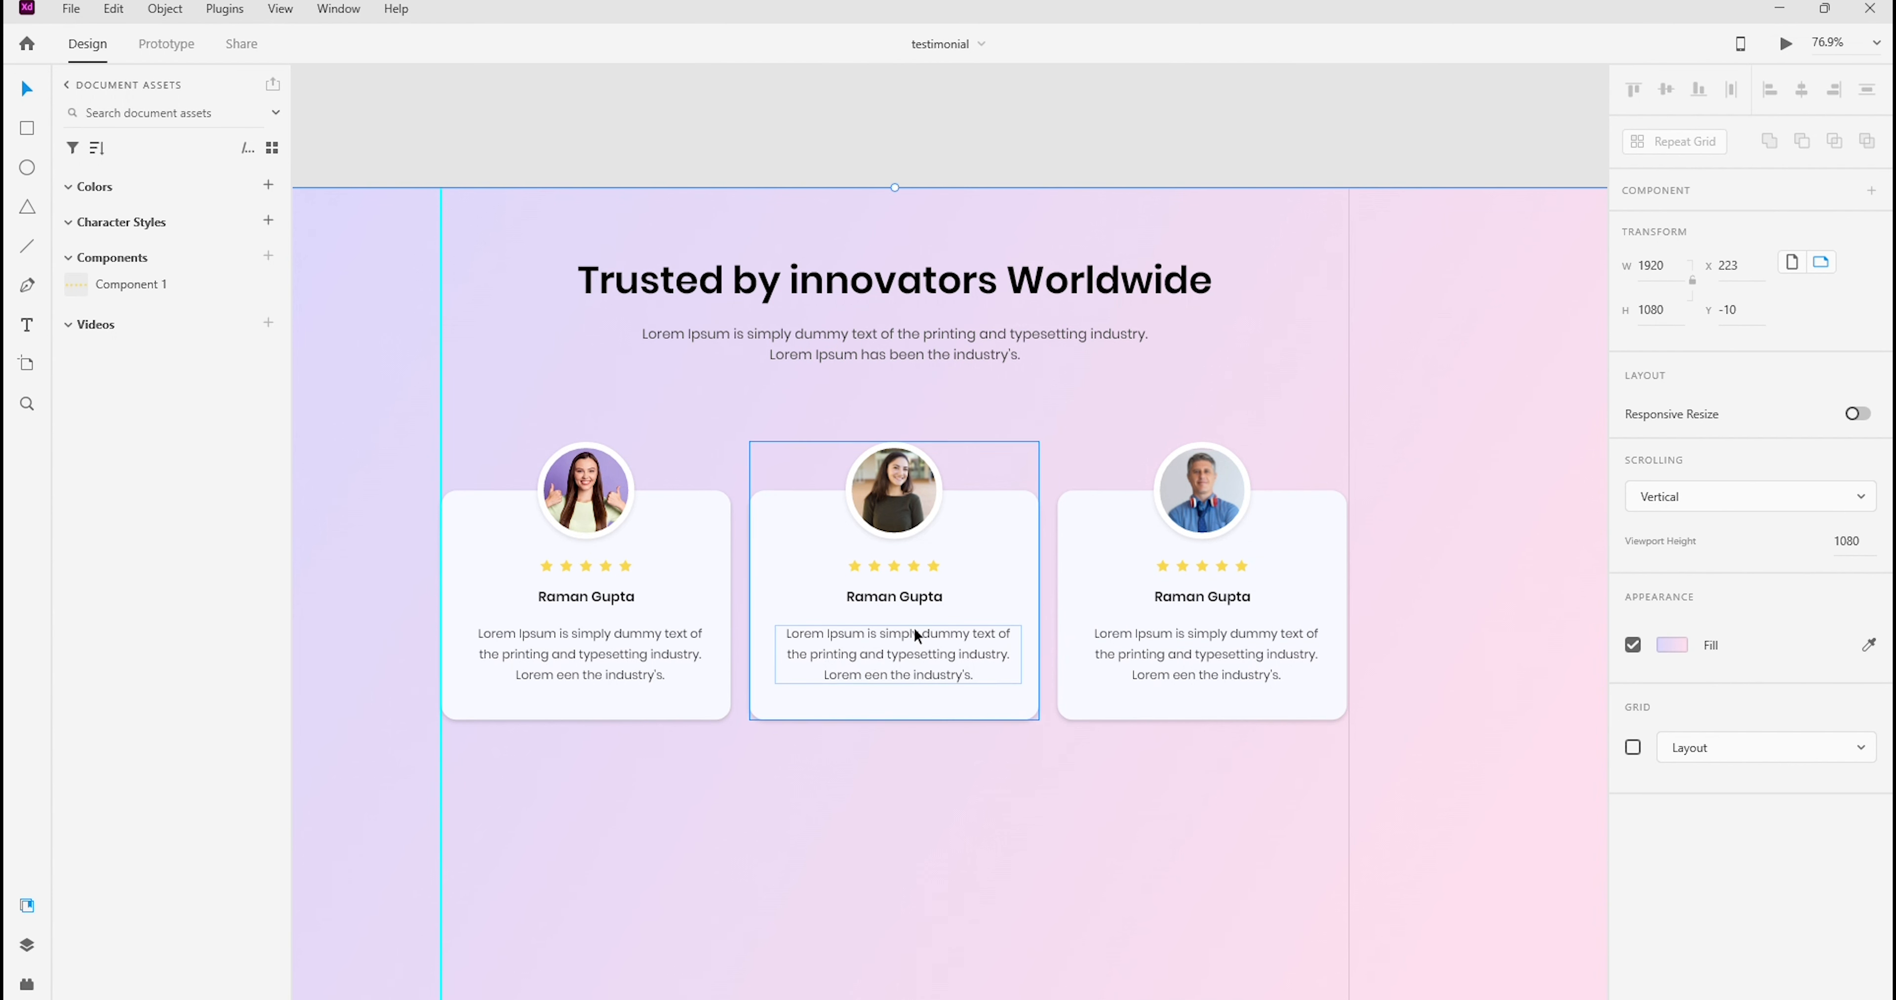
{"action": "double_click", "coordinate": [918, 597]}
{"action": "double_click", "coordinate": [870, 594]}
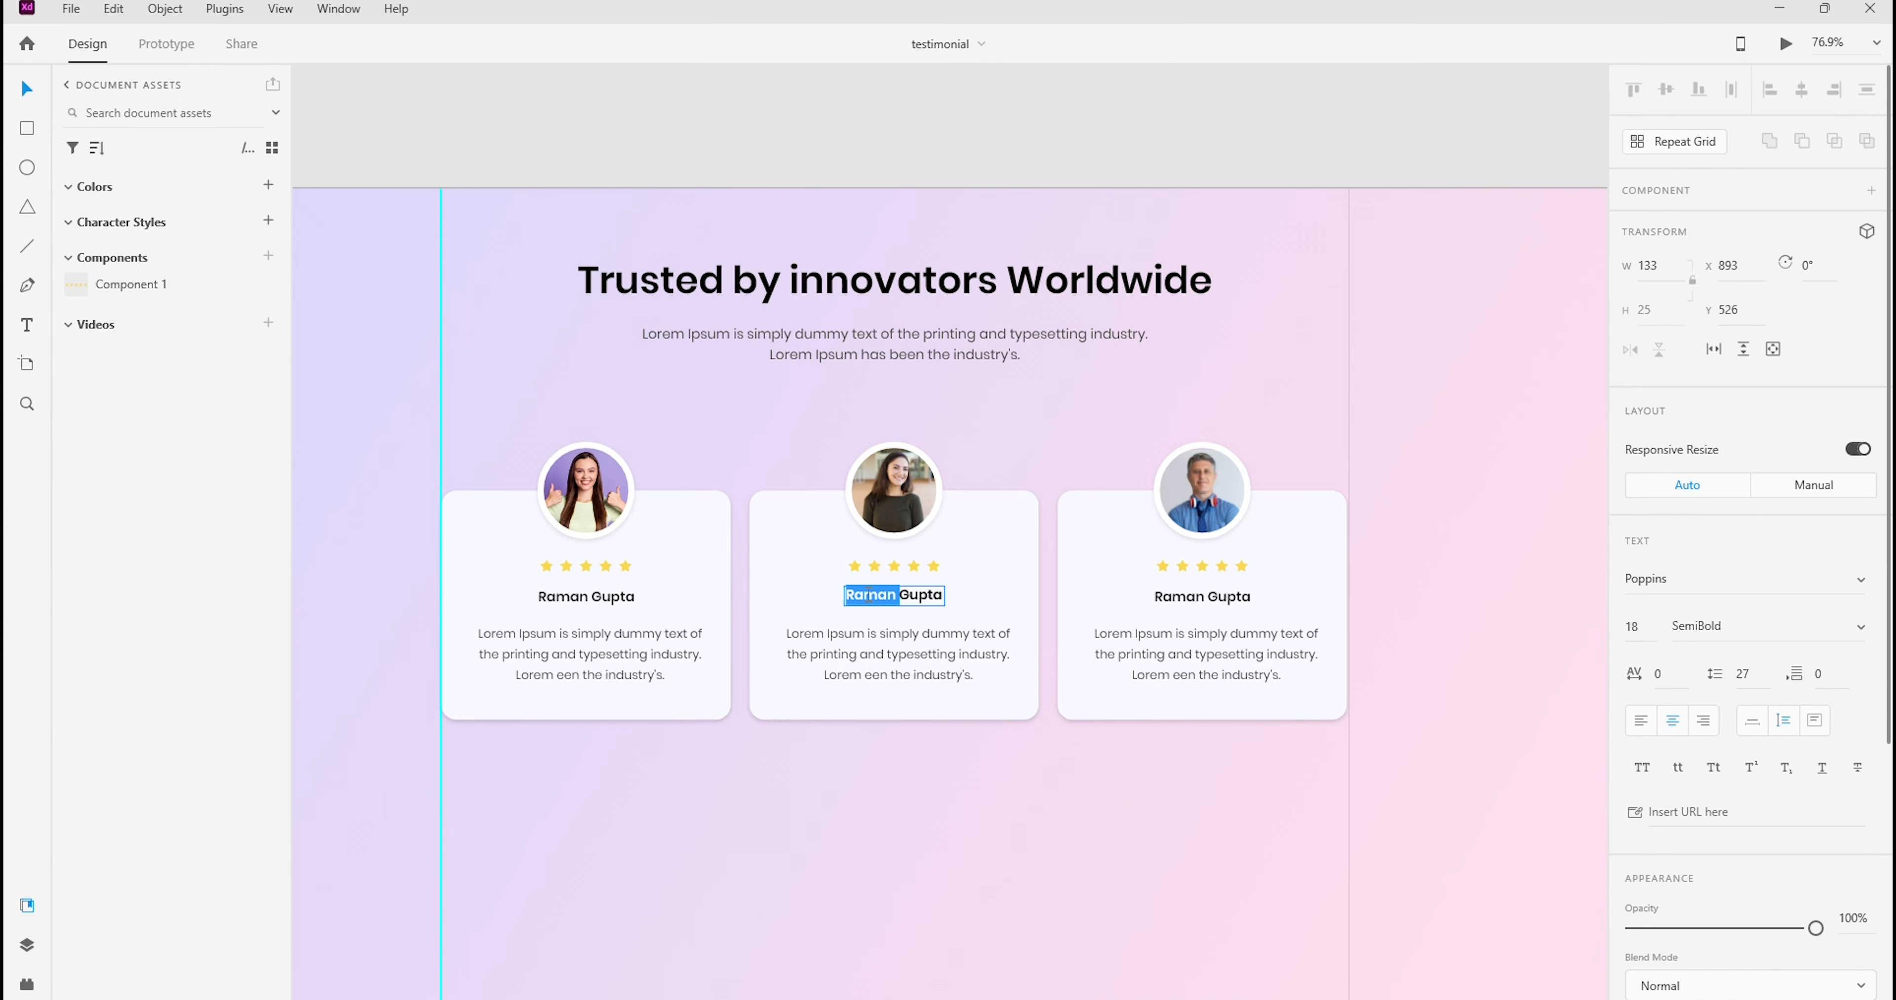
{"action": "type", "text": "UI Digiters"}
{"action": "left_click", "coordinate": [1108, 426]}
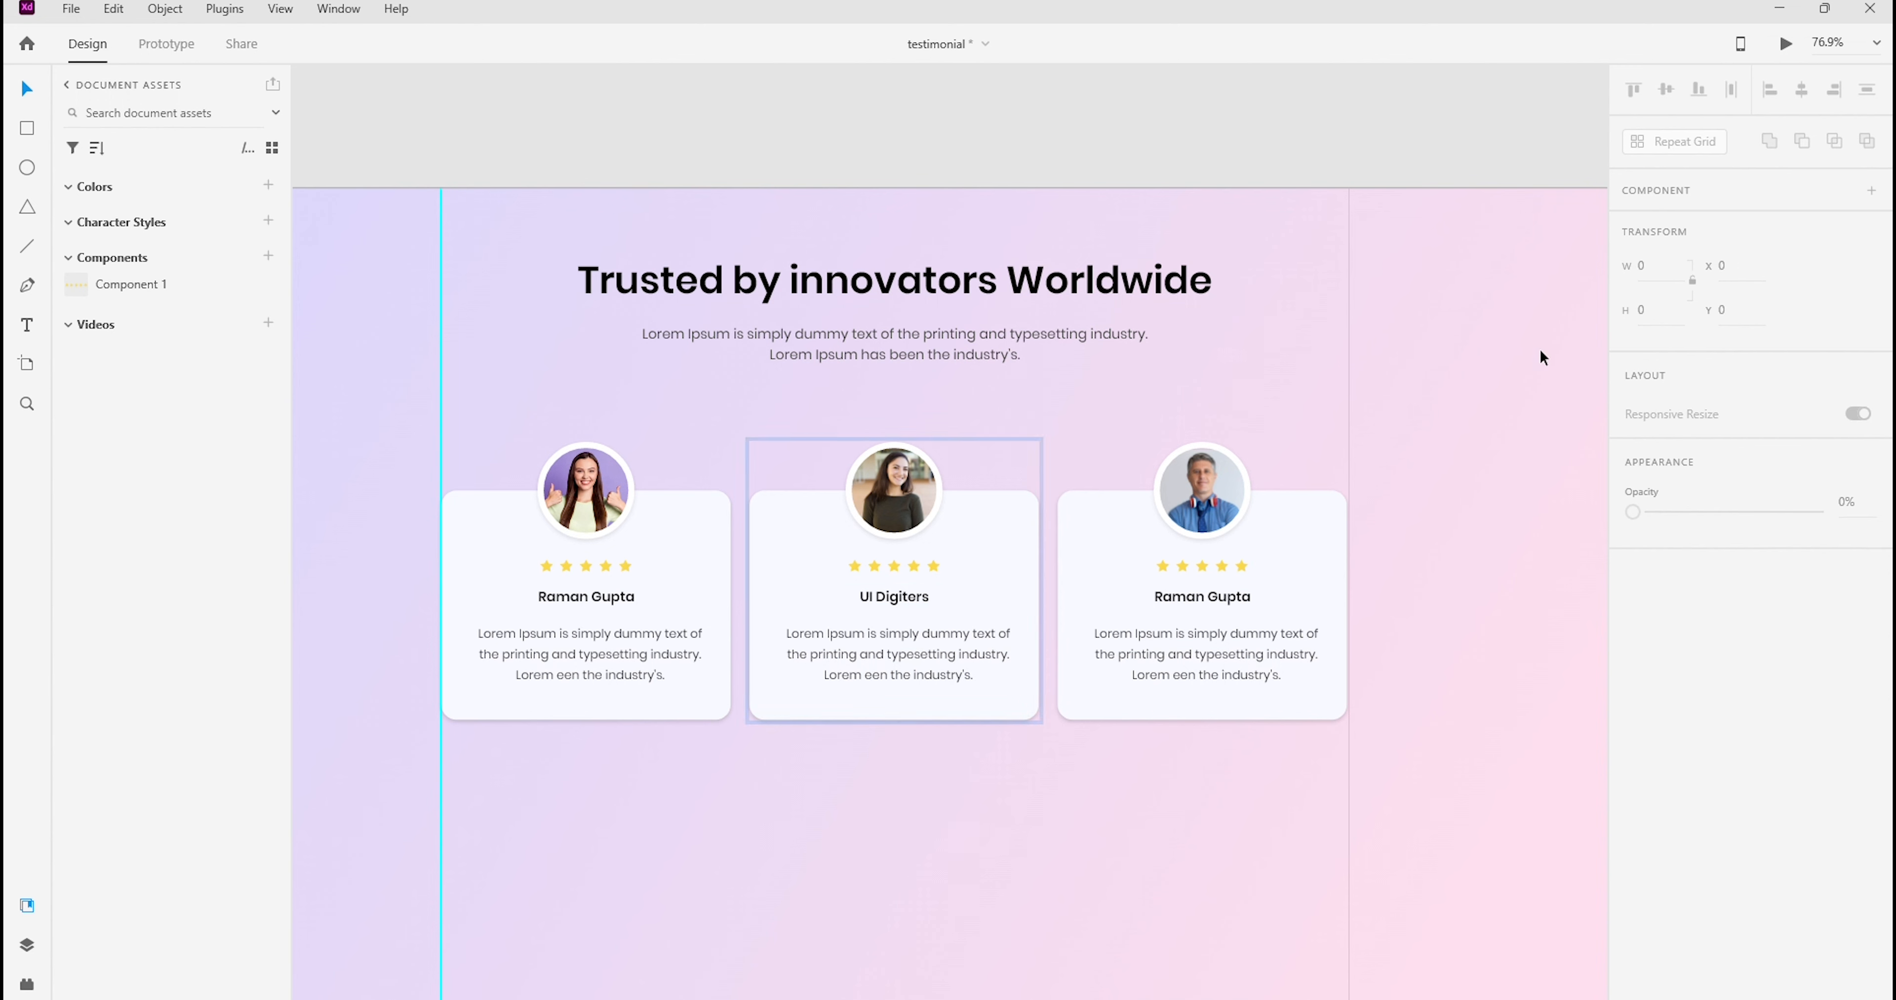
Replace the name on the third card with a different reviewer's first name and save the document
{"action": "double_click", "coordinate": [1171, 603]}
{"action": "double_click", "coordinate": [1172, 601]}
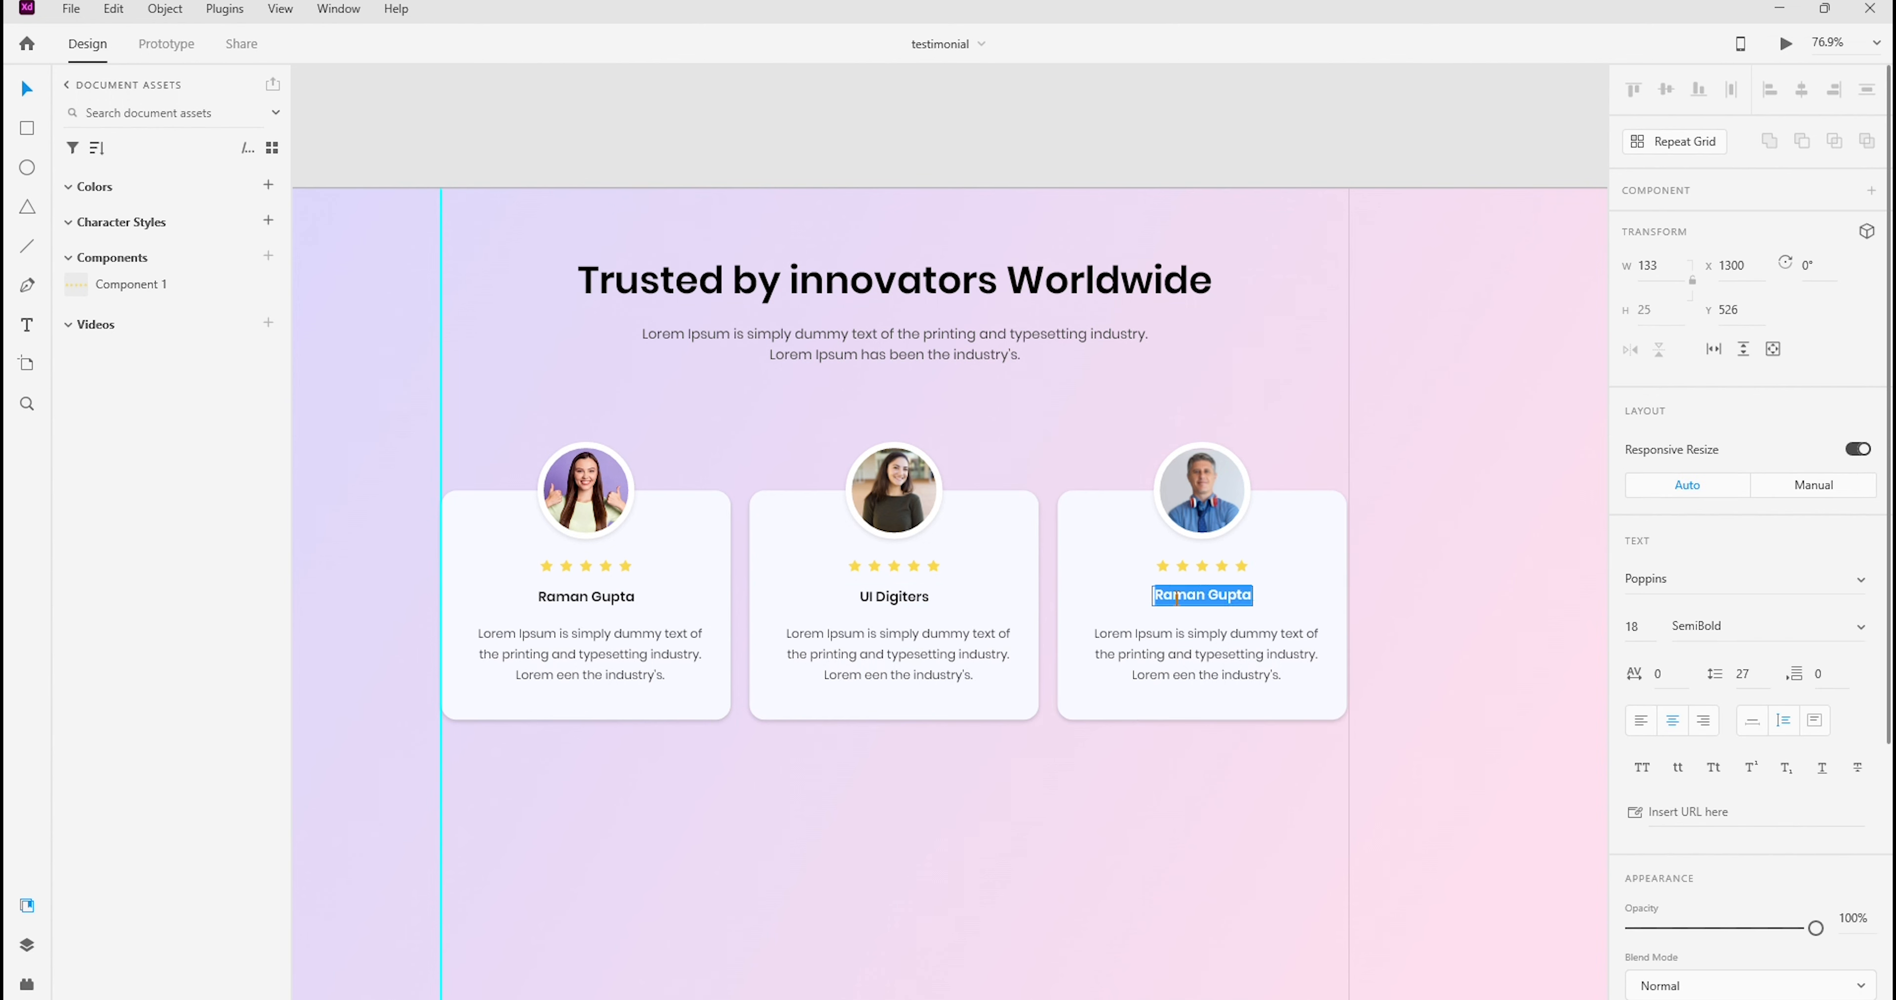
{"action": "type", "text": "Sagar"}
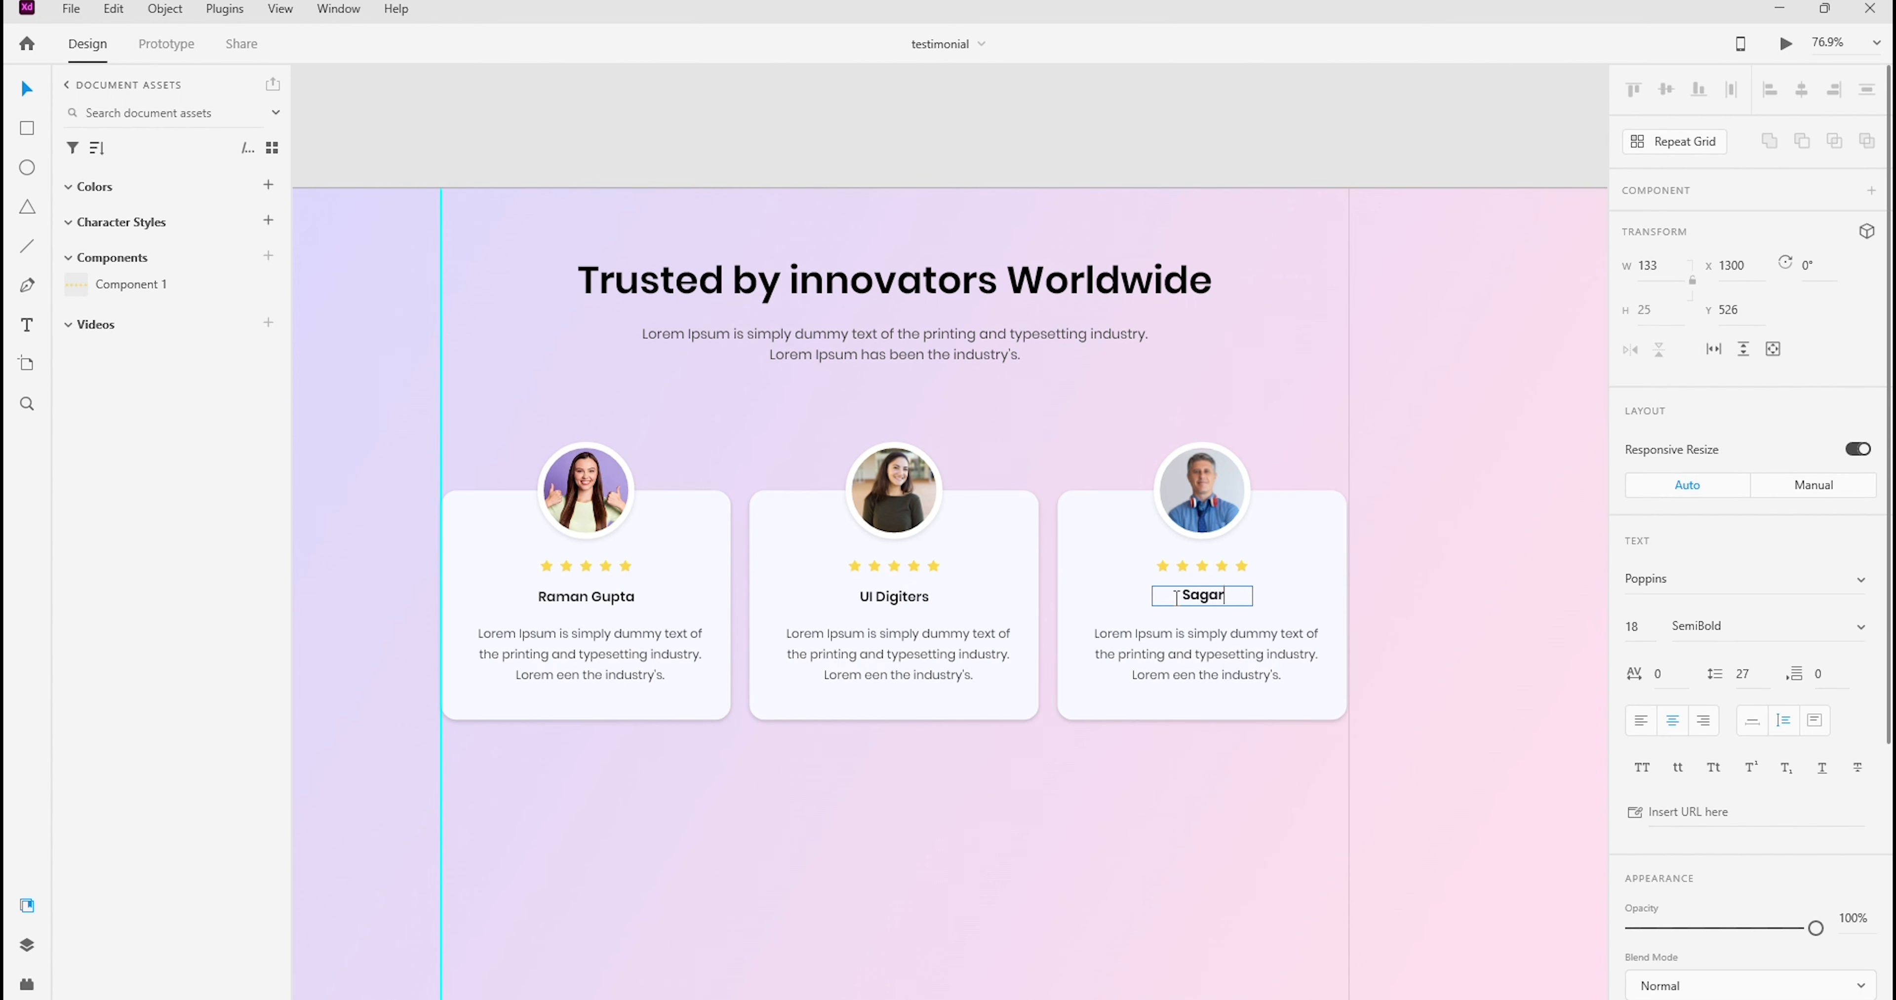
{"action": "left_click", "coordinate": [1298, 344]}
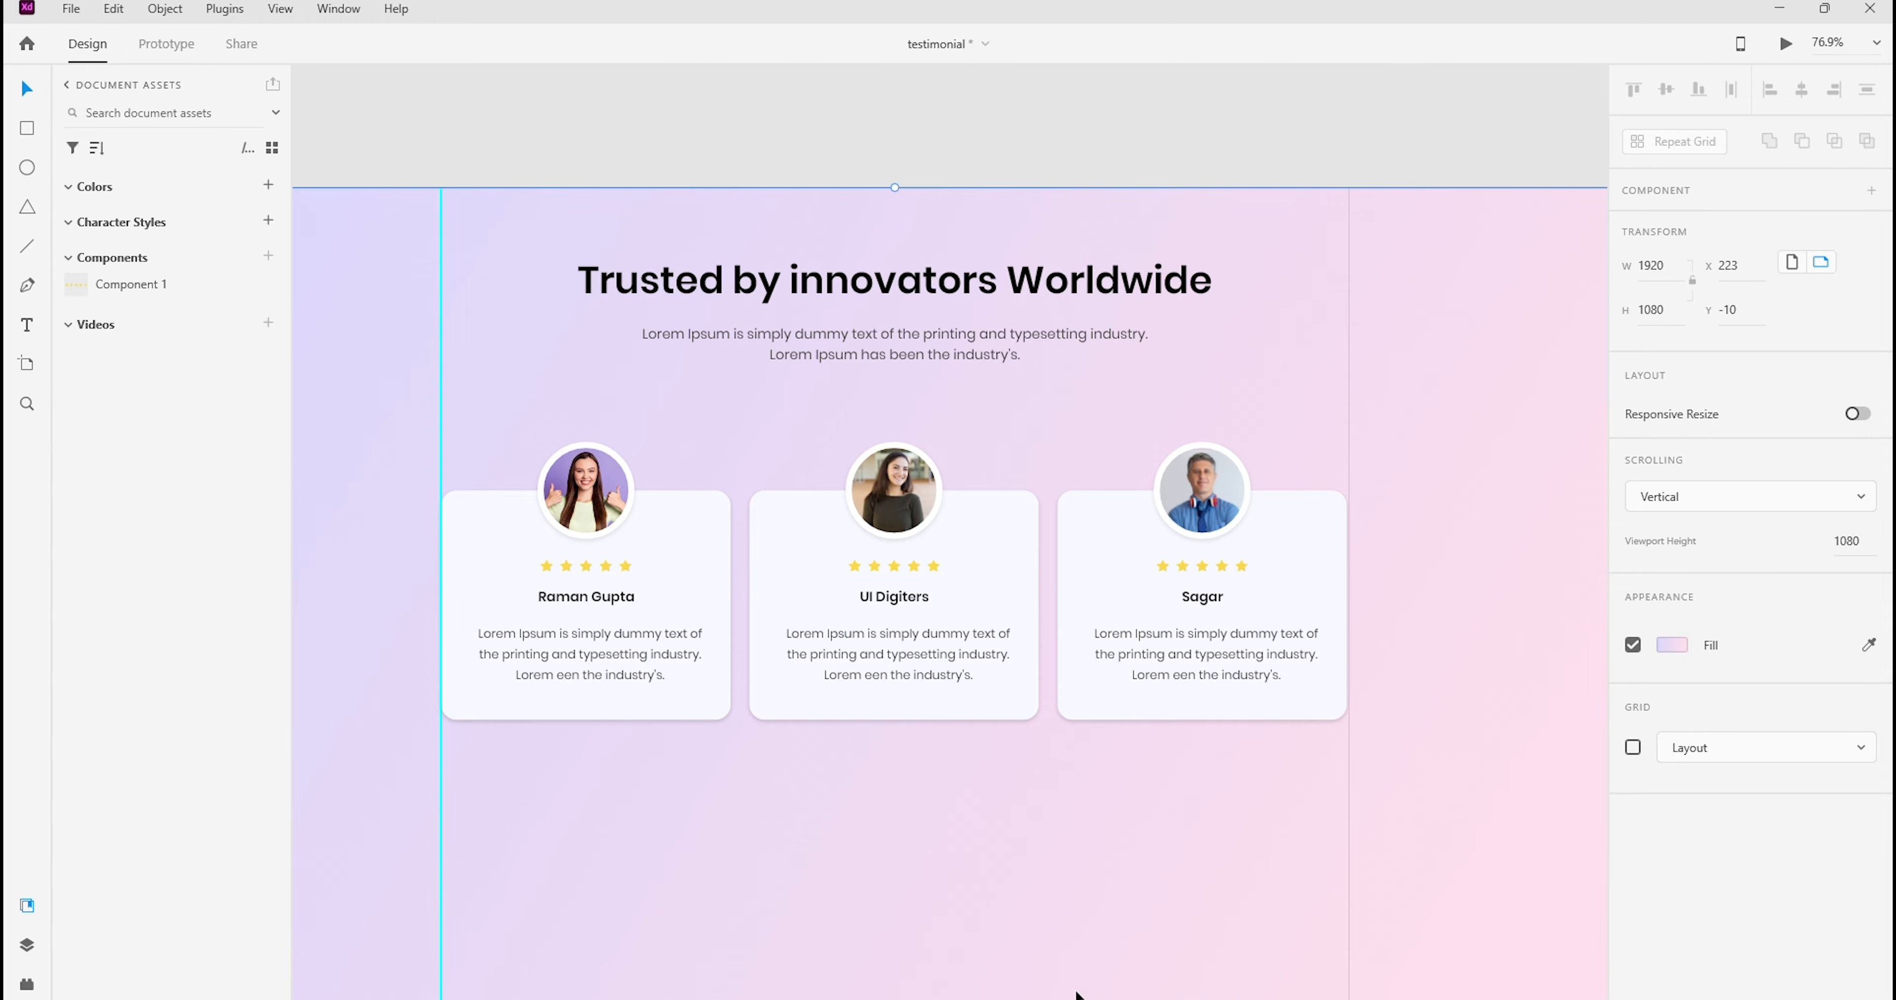
{"action": "key", "text": "ctrl+s"}
{"action": "left_click", "coordinate": [767, 858]}
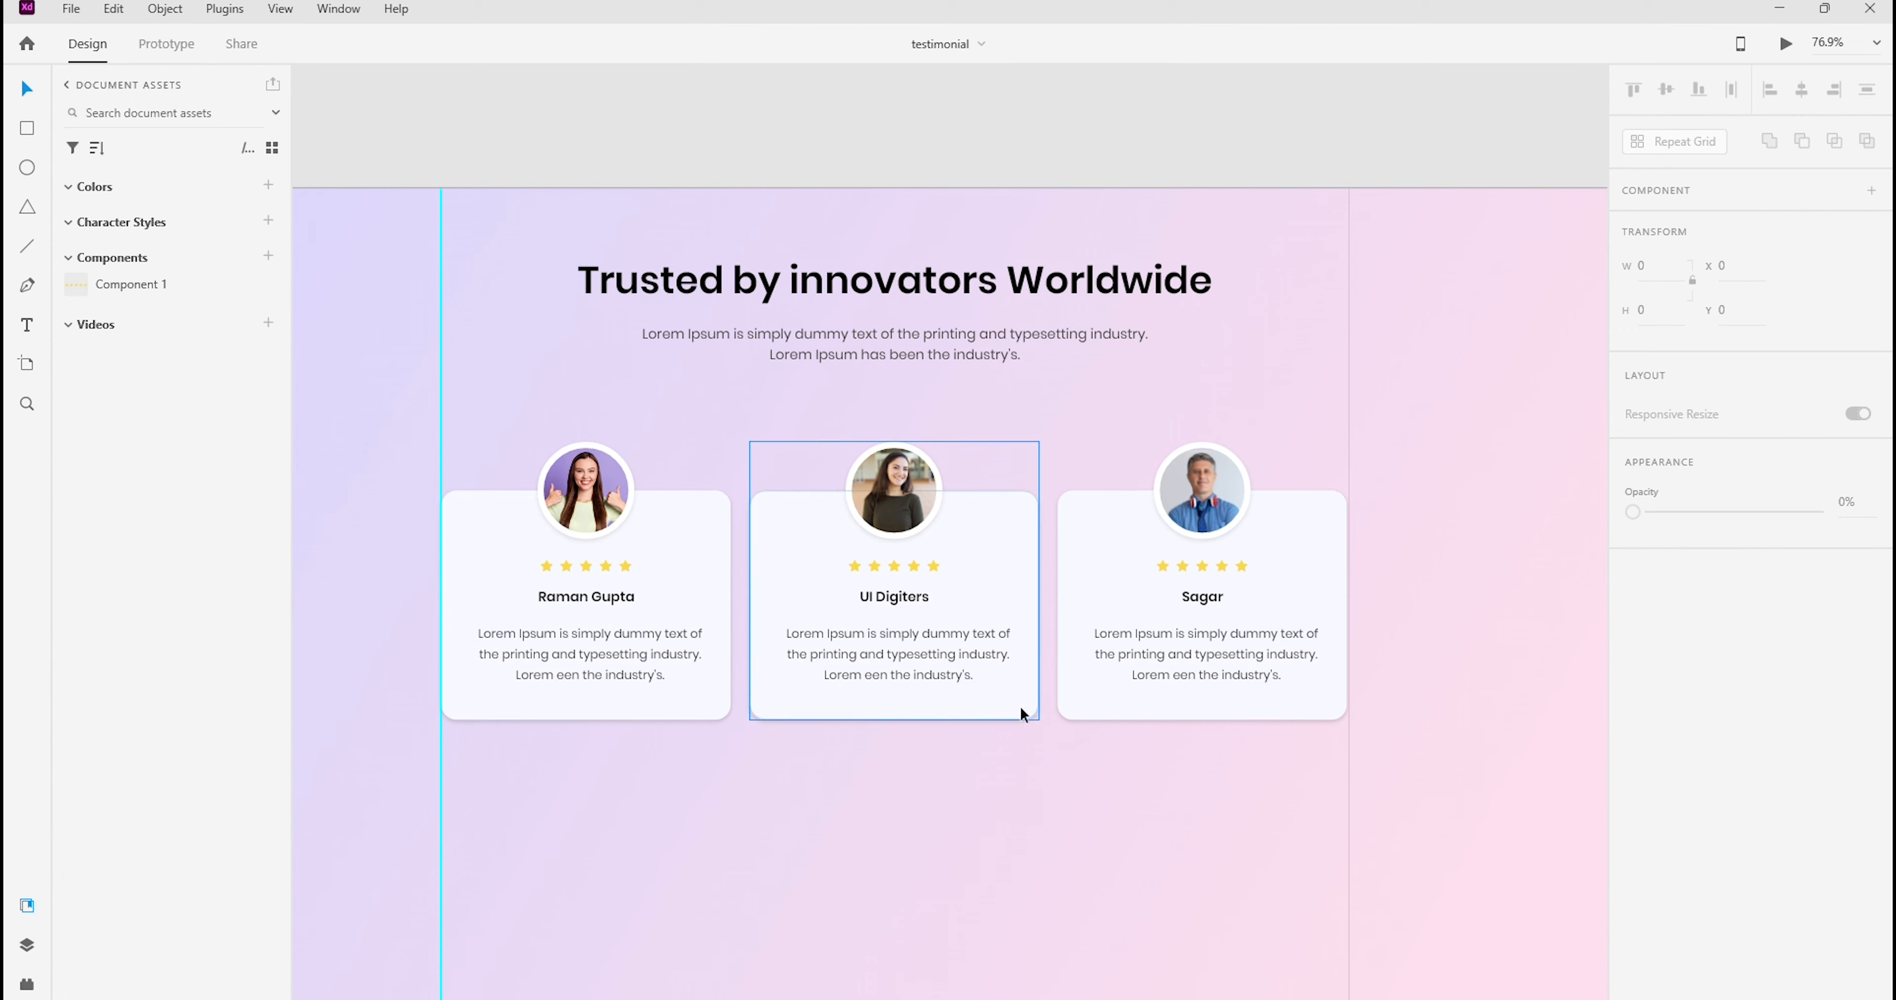
{"action": "left_click_drag", "start_coordinate": [753, 421], "coordinate": [1035, 788]}
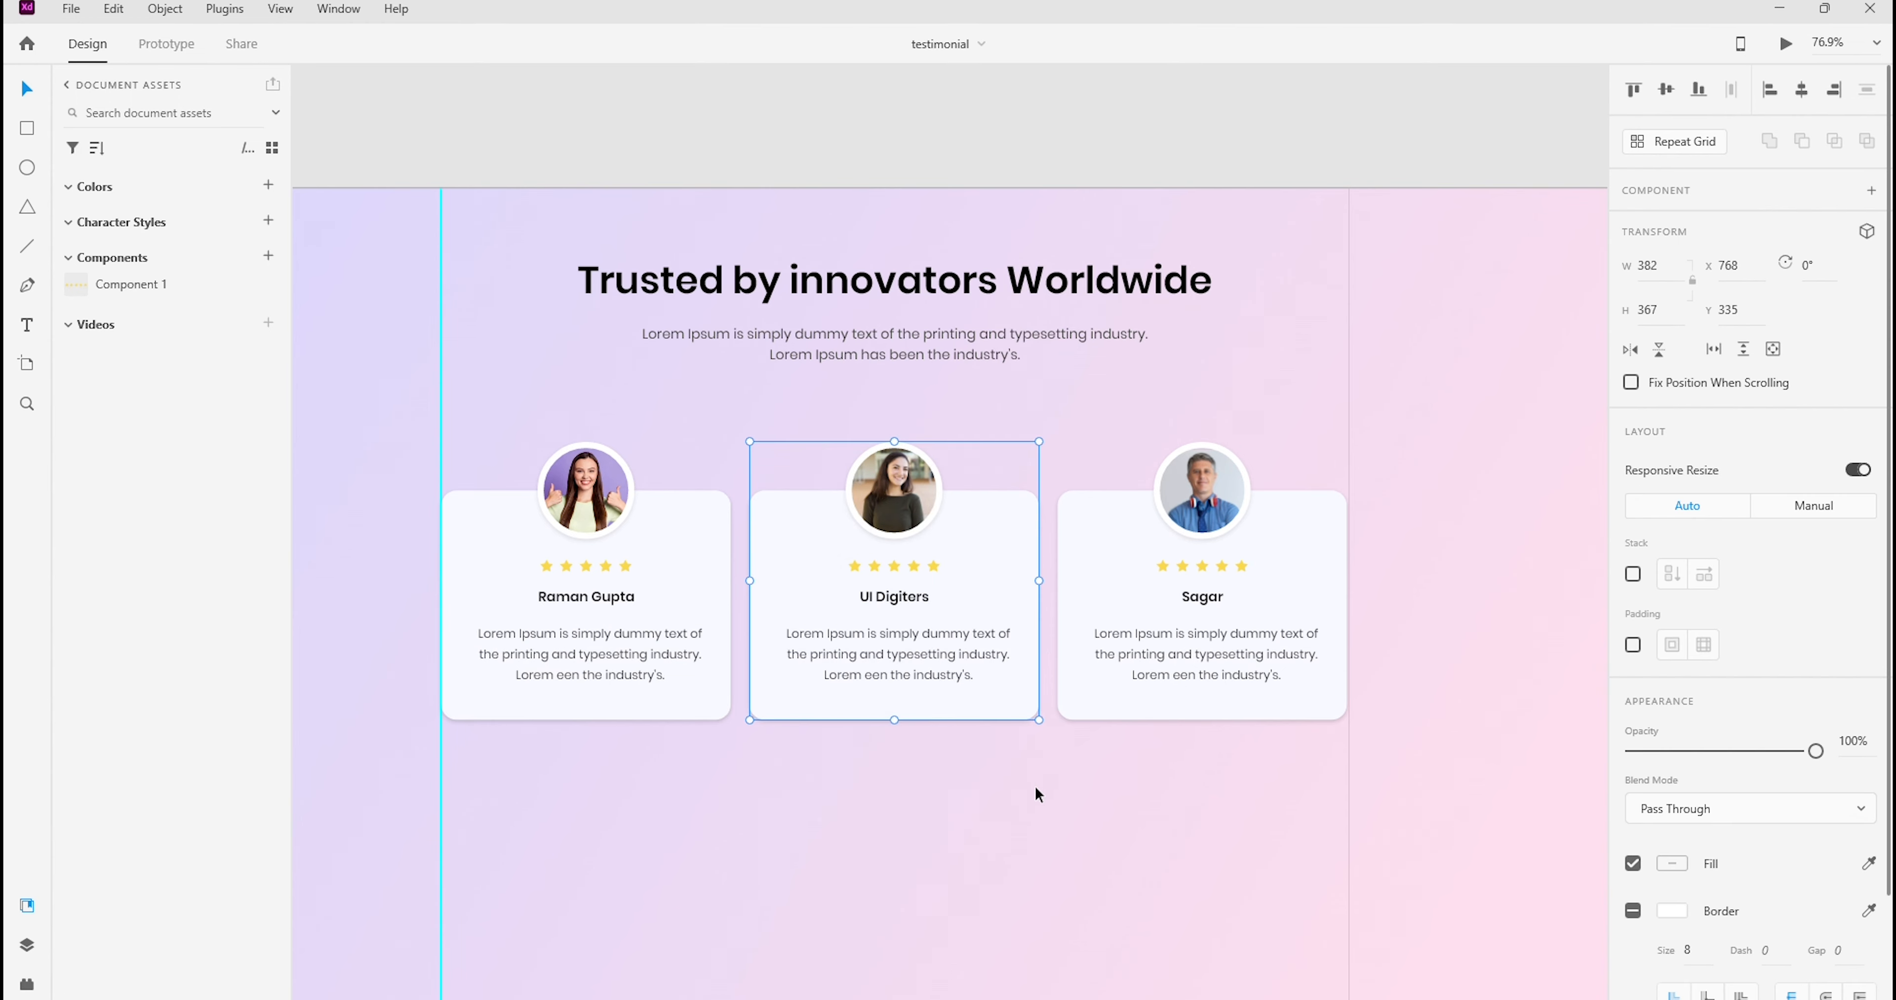
{"action": "left_click", "coordinate": [1112, 409]}
{"action": "left_click_drag", "start_coordinate": [755, 428], "coordinate": [1042, 789]}
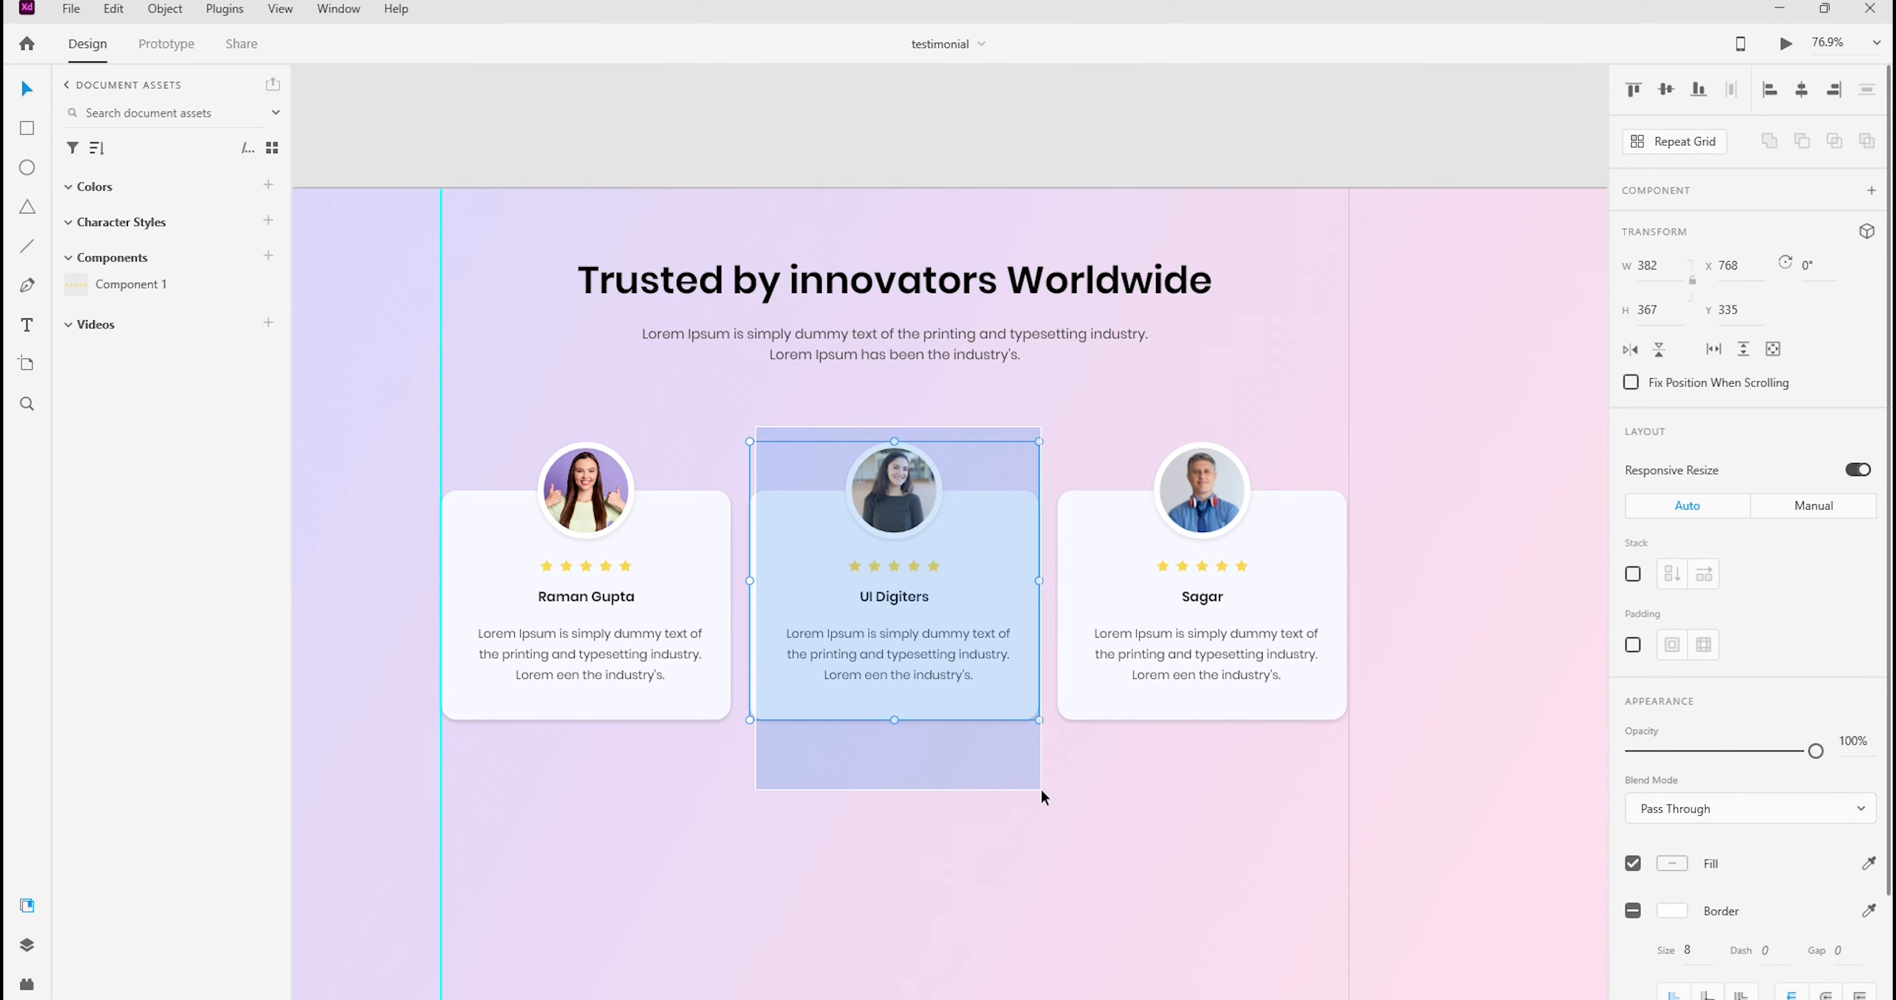
{"action": "right_click", "coordinate": [960, 600]}
{"action": "left_click", "coordinate": [1027, 263]}
{"action": "left_click", "coordinate": [1185, 421]}
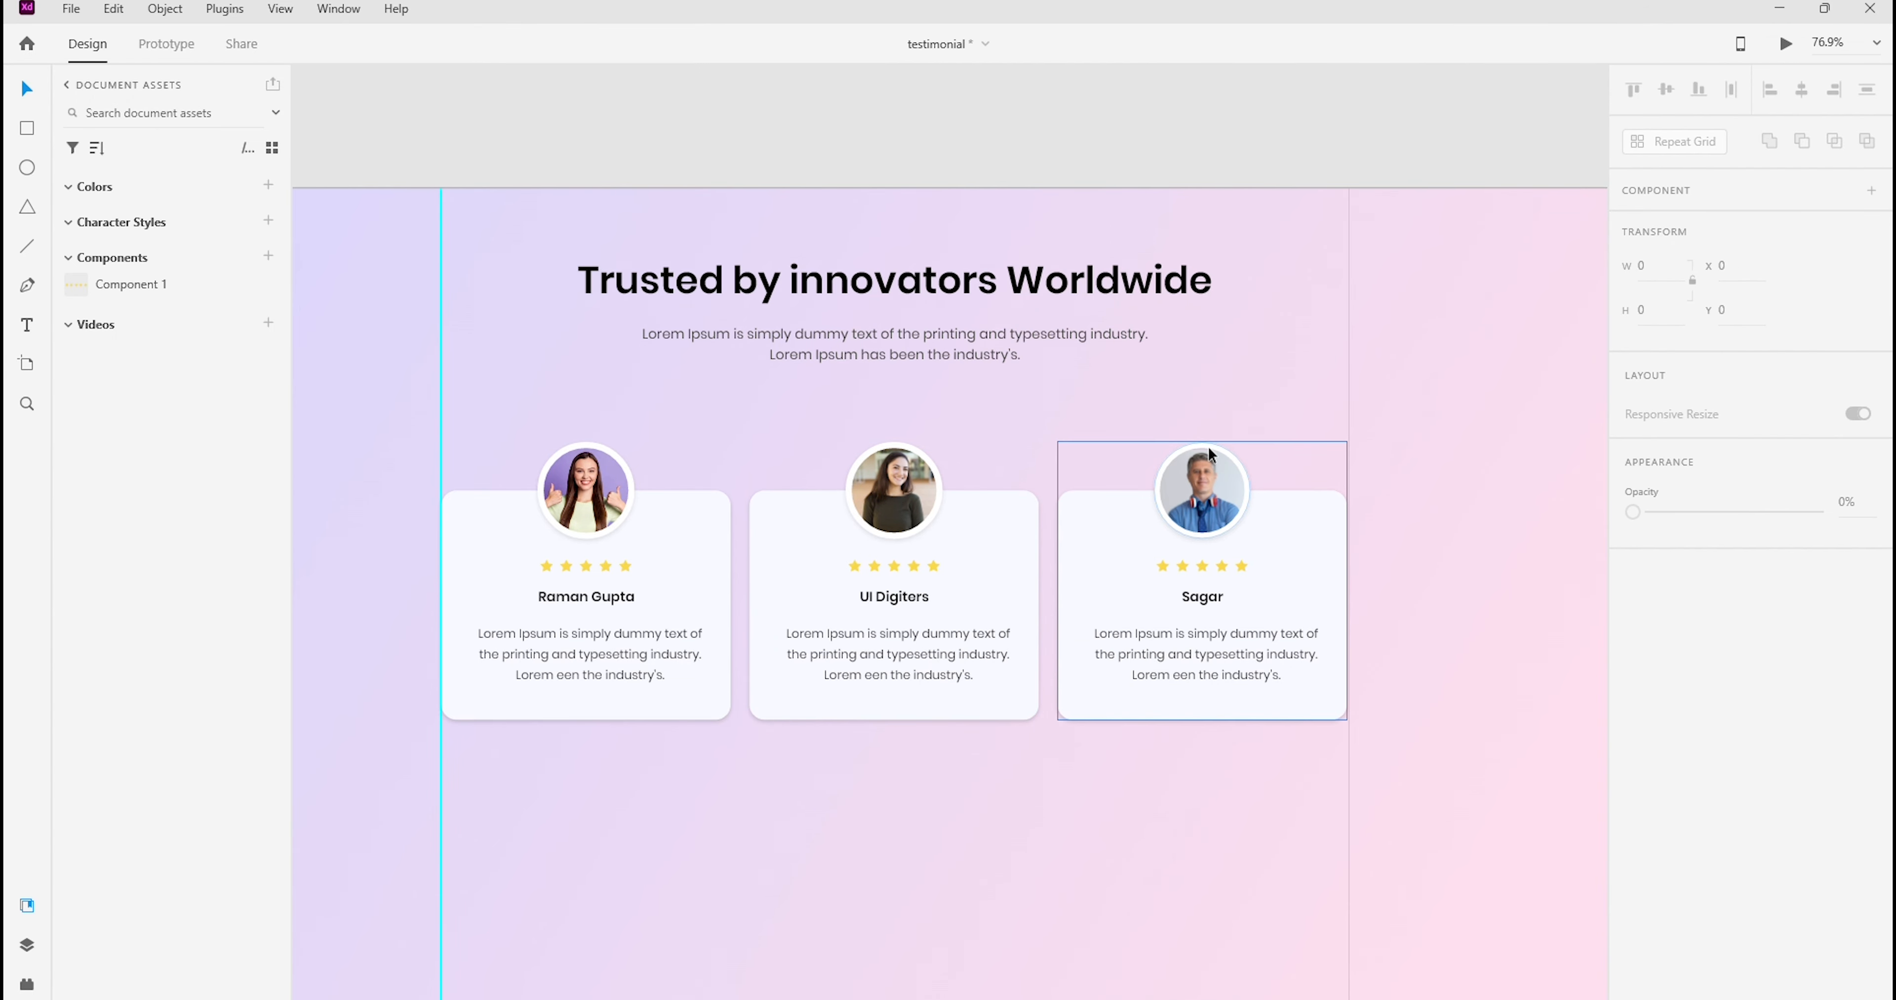
Compare with the Photoshop mockup and move the whole middle card down 50 px to Y 385 in Adobe XD
{"action": "left_click", "coordinate": [1002, 519]}
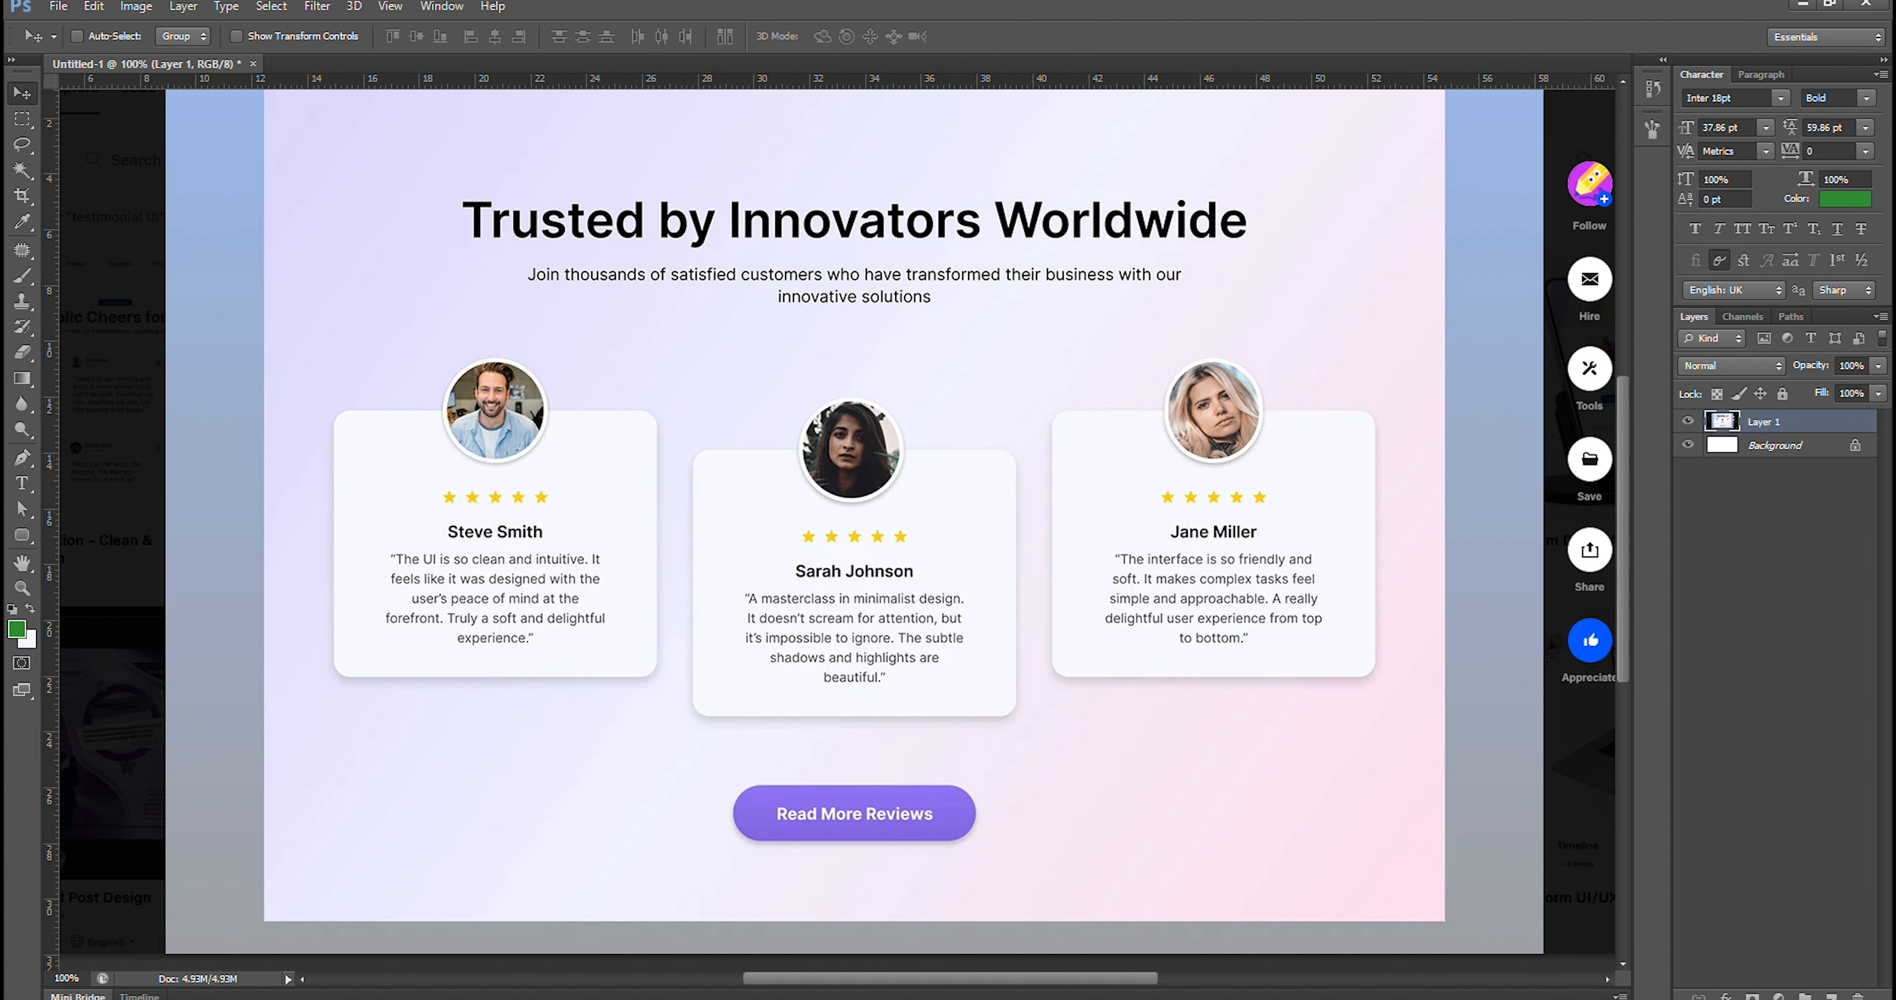
{"action": "mouse_move", "coordinate": [1211, 999]}
{"action": "left_click", "coordinate": [1211, 941]}
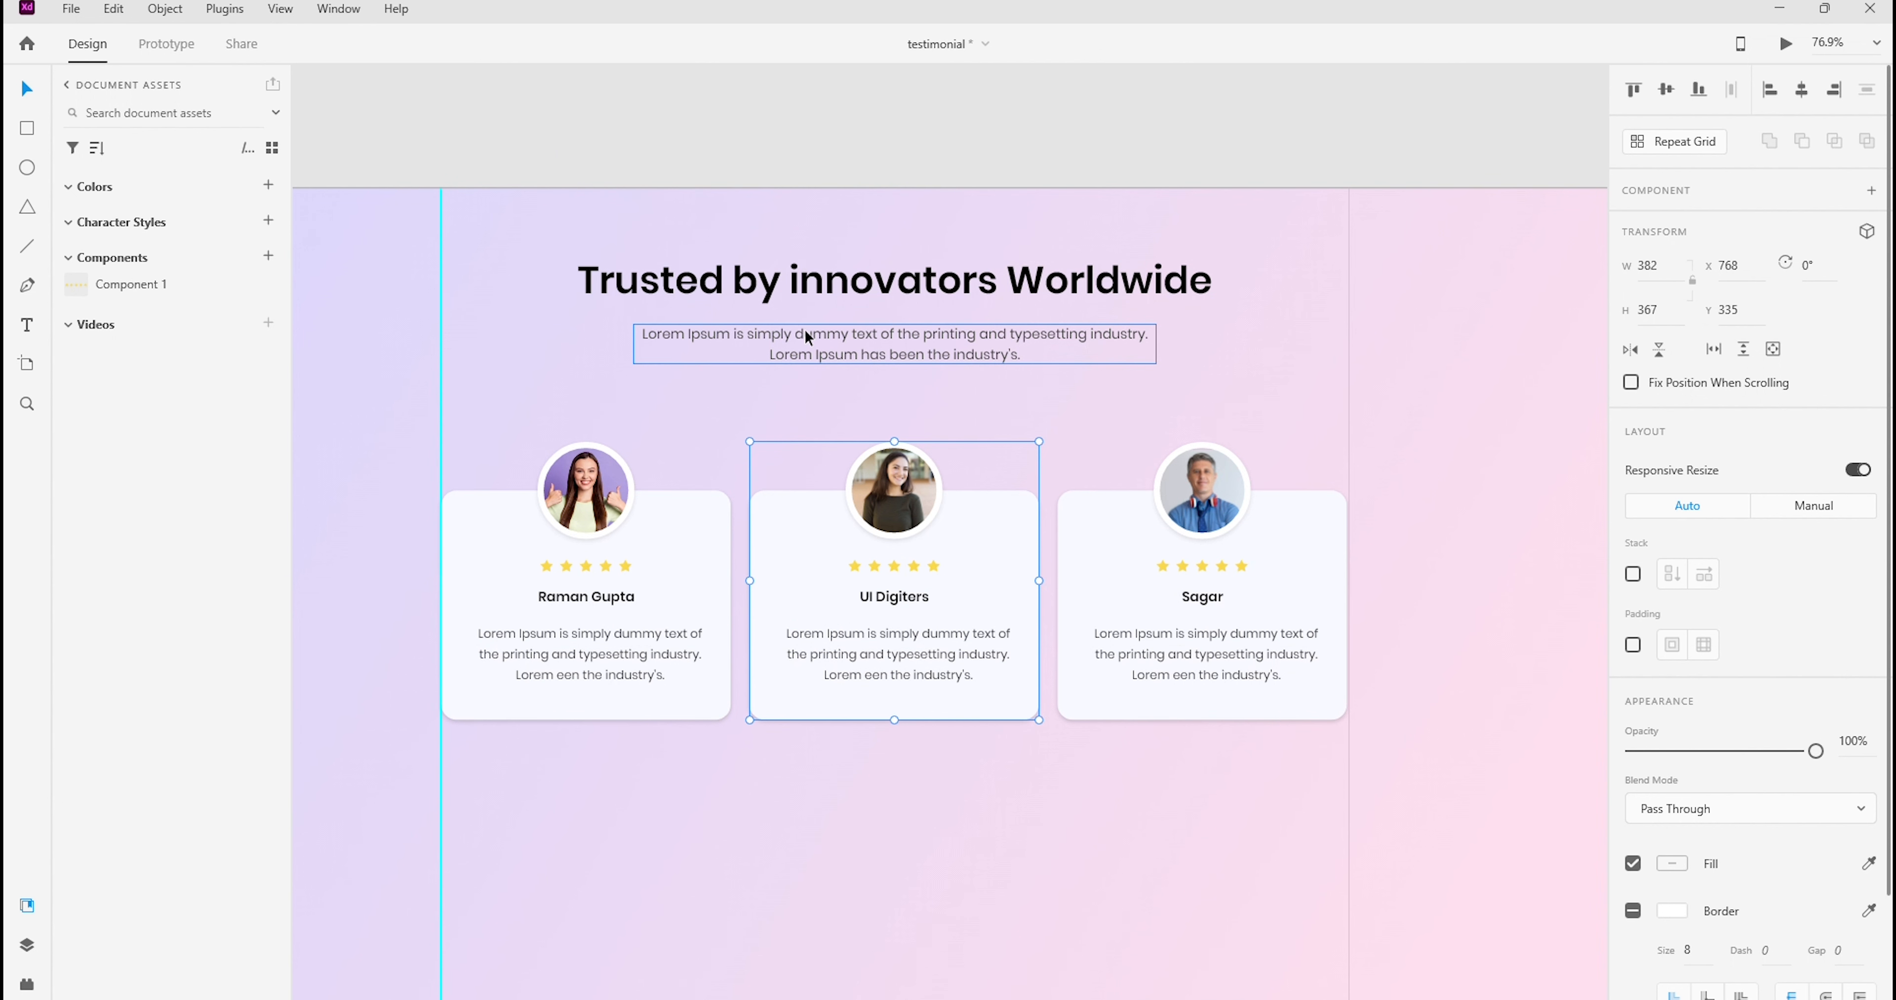
{"action": "key", "text": "shift+Down"}
{"action": "key", "text": "shift+Down"}
{"action": "key", "text": "shift+Down"}
{"action": "key", "text": "shift+Down"}
{"action": "key", "text": "shift+Down"}
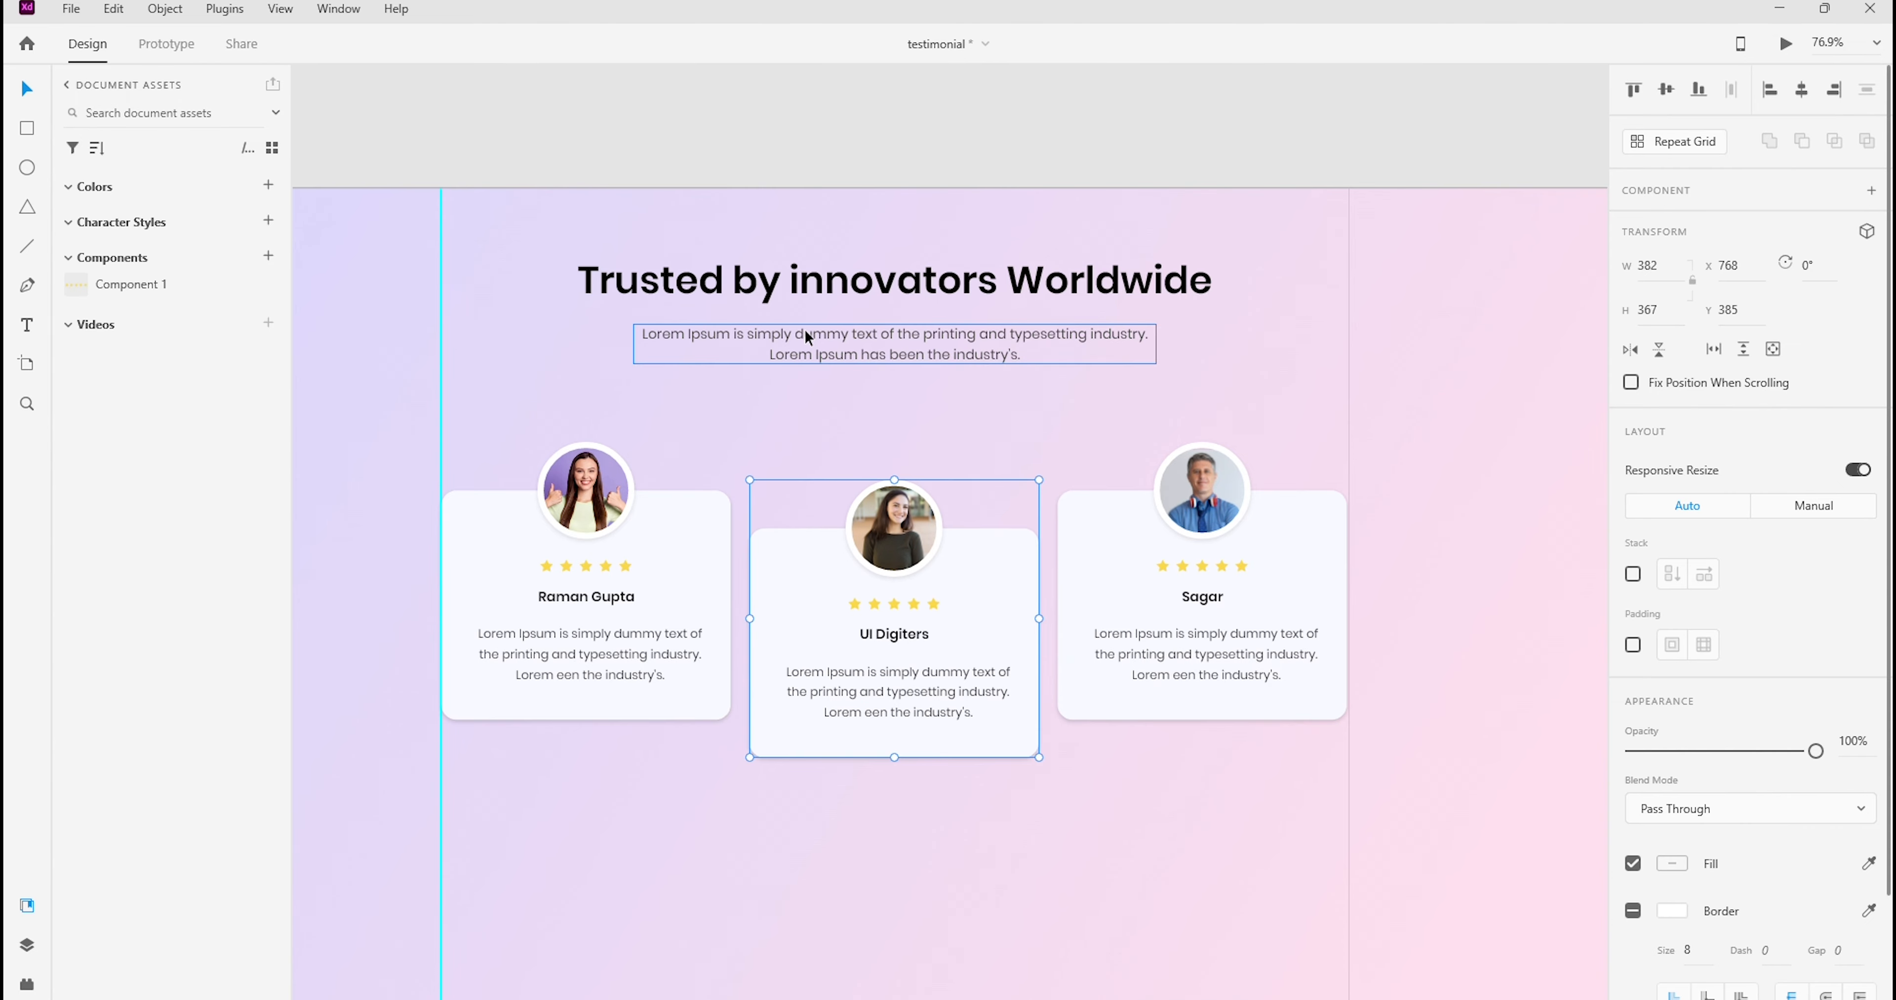
{"action": "left_click", "coordinate": [1446, 379]}
Move all three cards up together by 30 px, putting the first card at Y 305, and save the document
{"action": "scroll", "coordinate": [1479, 382], "scroll_direction": "down", "scroll_amount": 1}
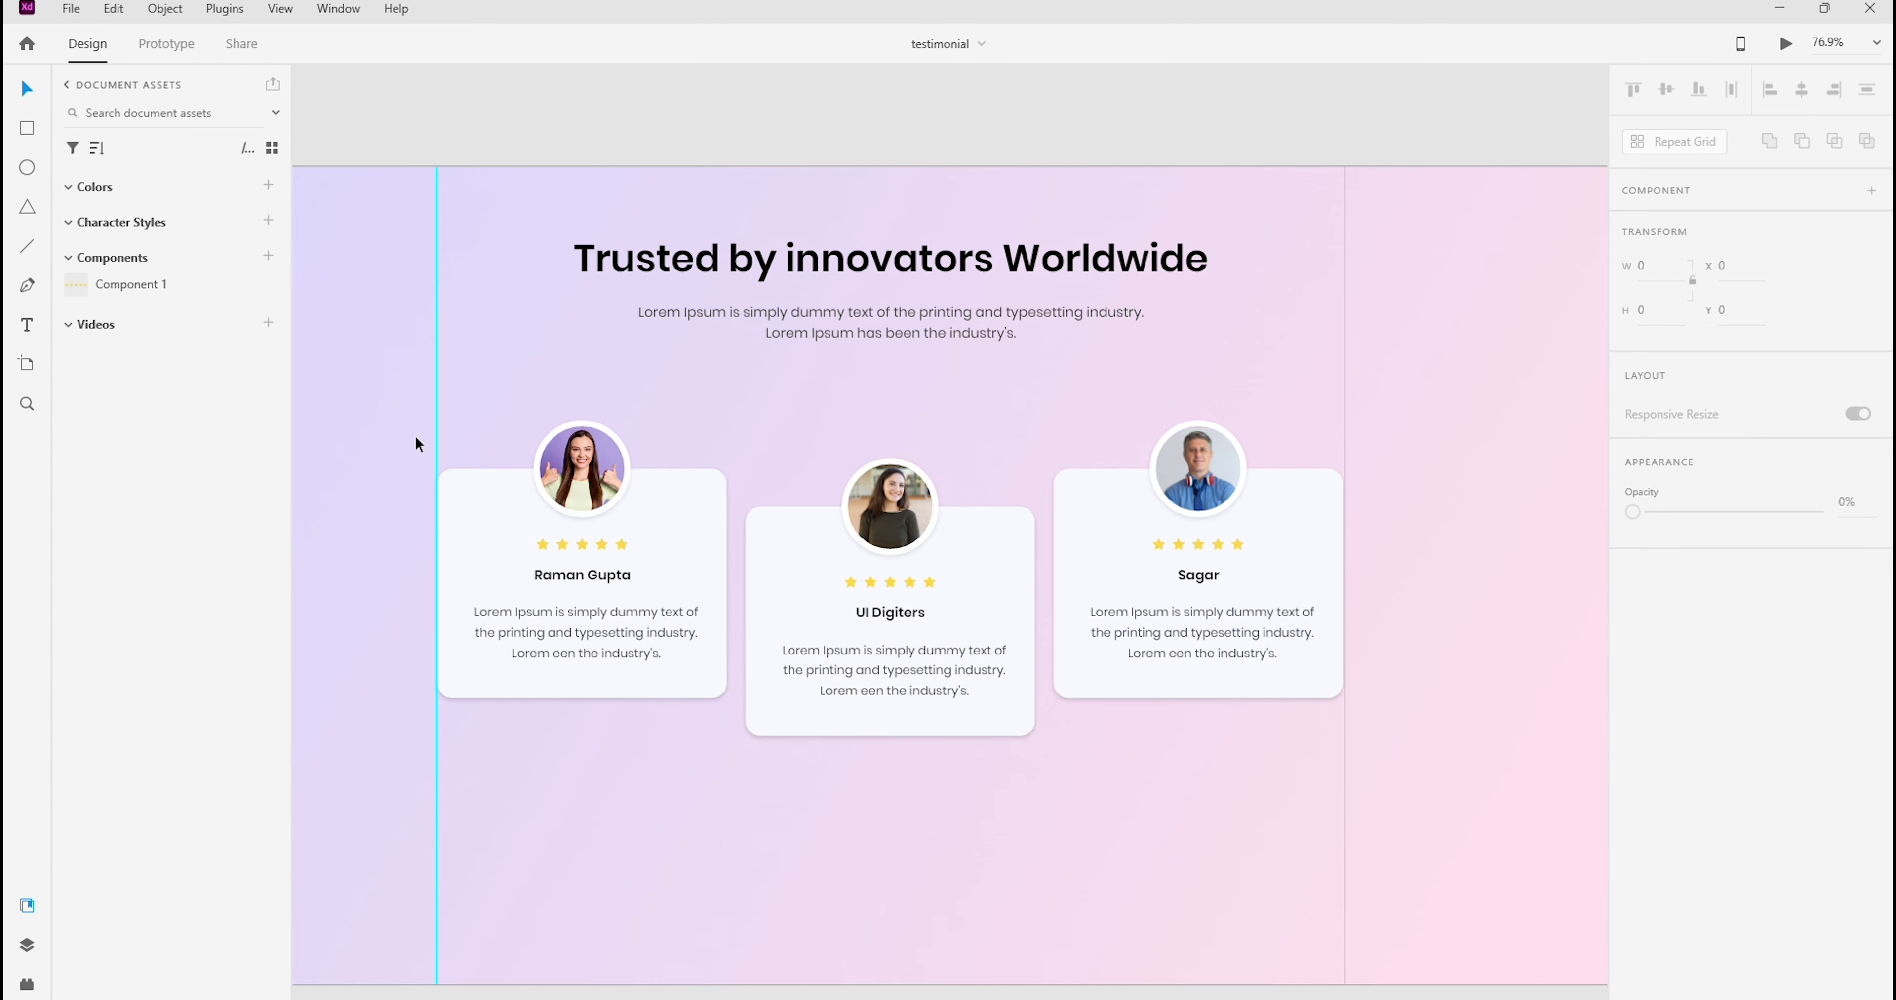
{"action": "left_click_drag", "start_coordinate": [364, 381], "coordinate": [1561, 794]}
{"action": "key", "text": "shift+Up"}
{"action": "key", "text": "shift+Up"}
{"action": "key", "text": "shift+Up"}
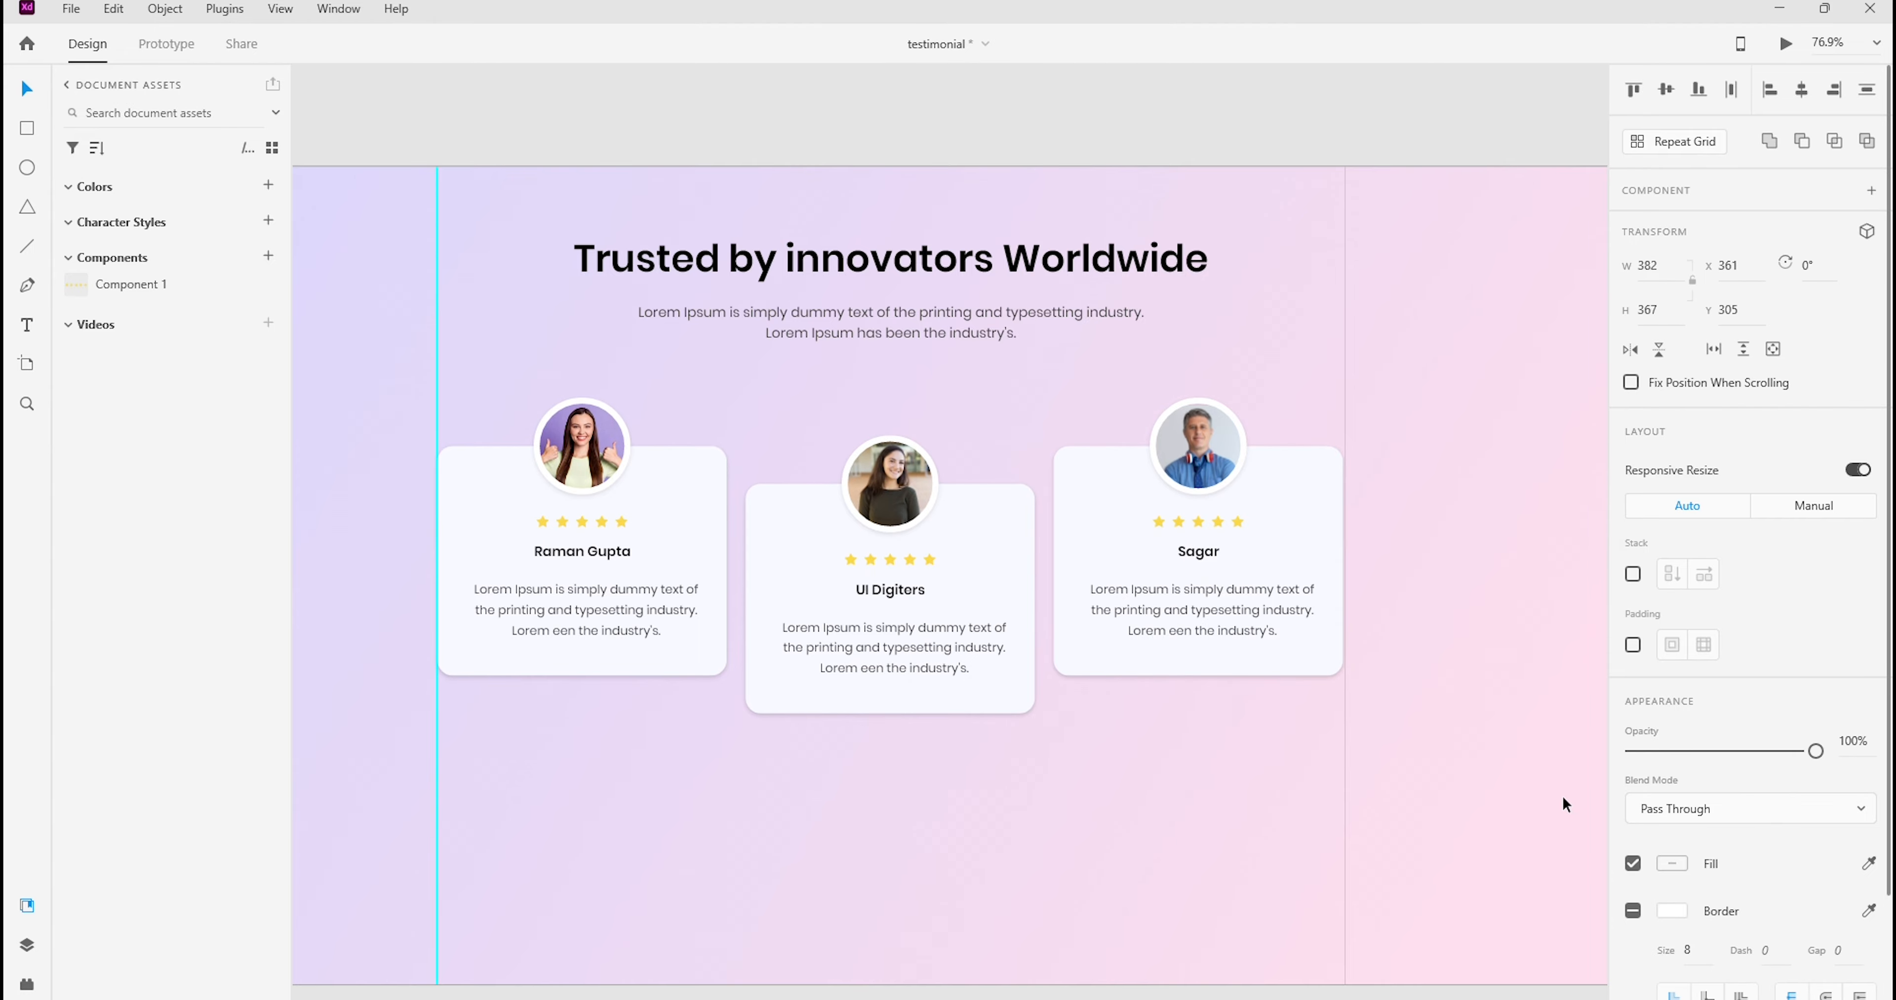
{"action": "left_click", "coordinate": [1508, 344]}
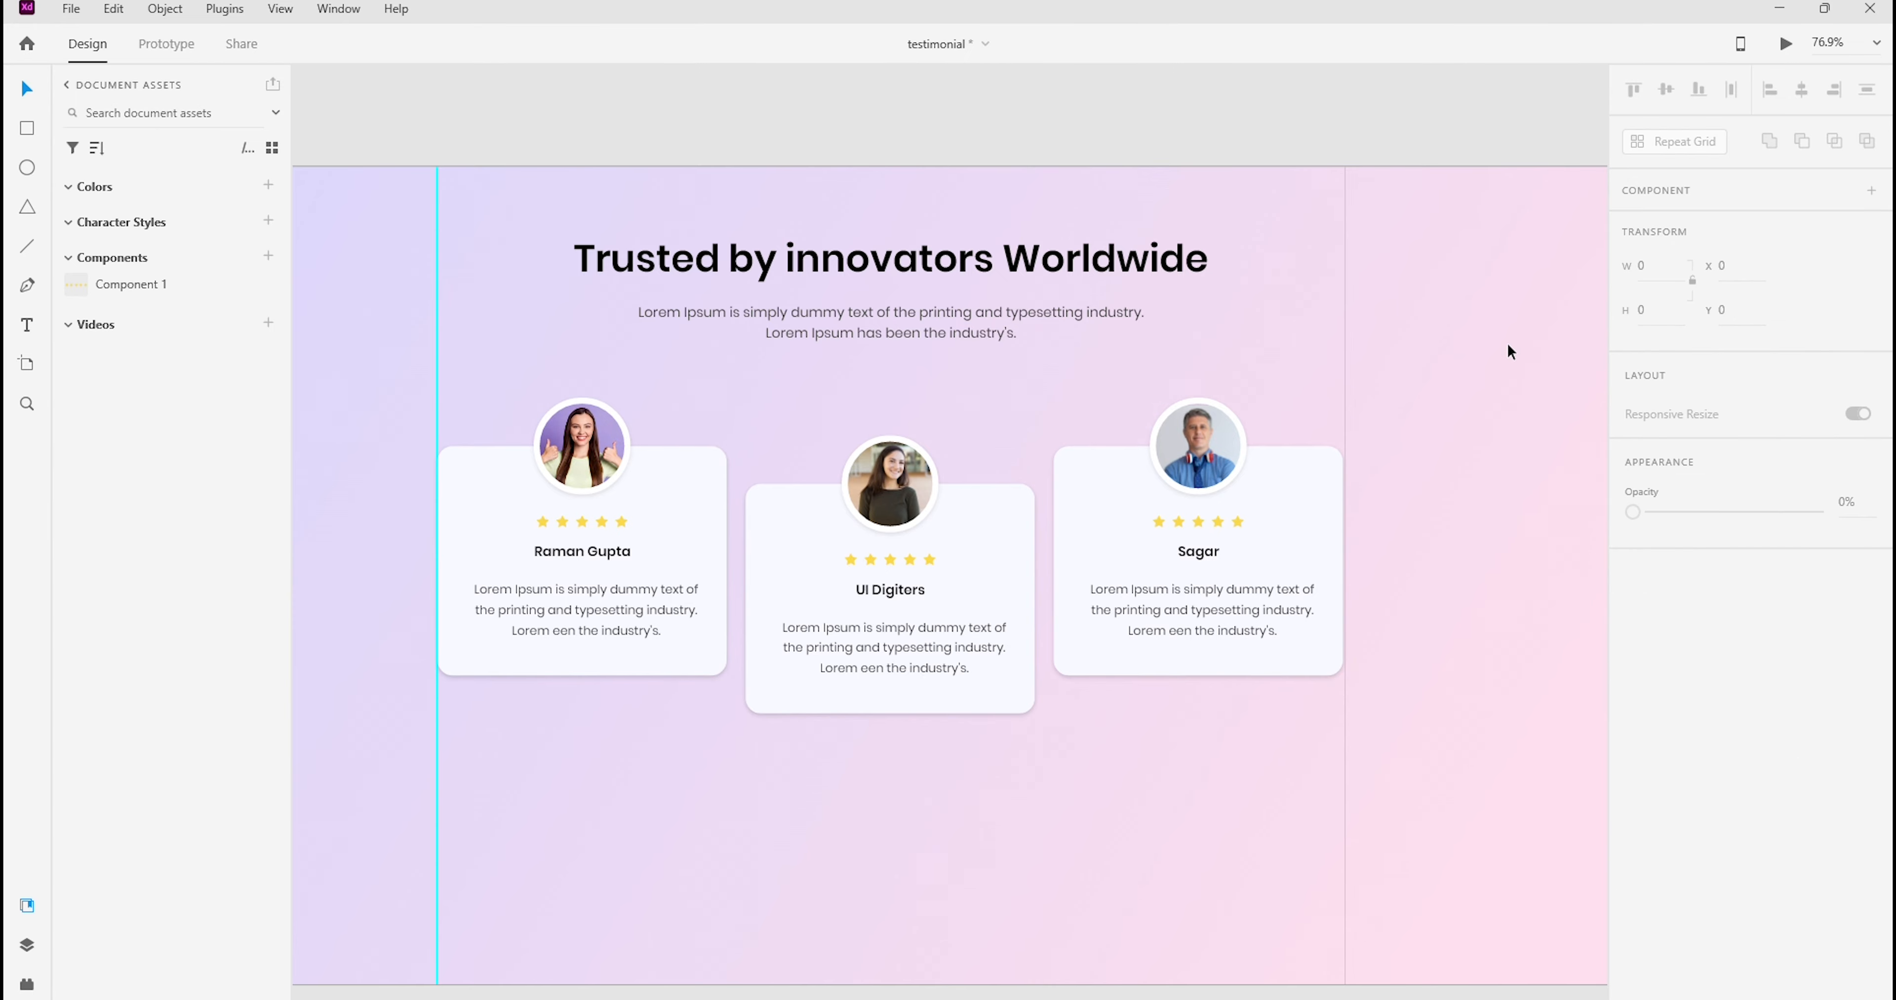
{"action": "key", "text": "ctrl+s"}
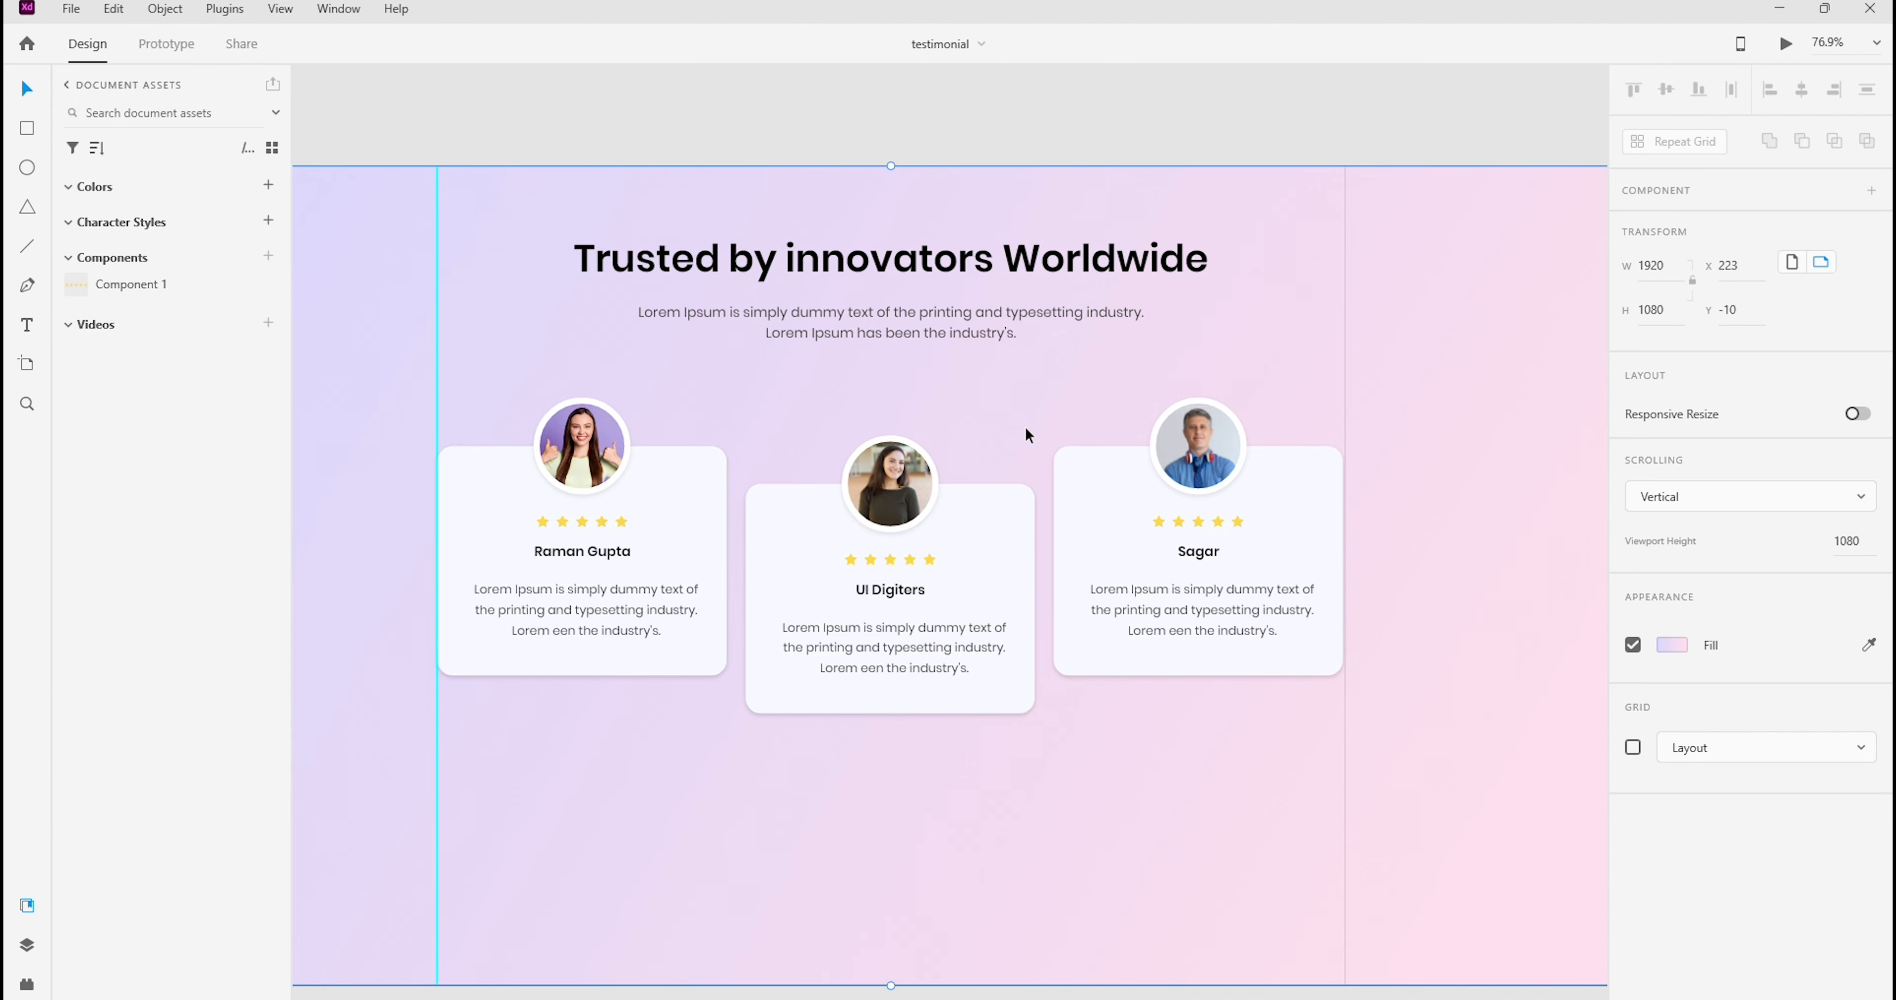
Draw a rectangle about 227 by 58 px below the middle card as the base of the reviews button
{"action": "scroll", "coordinate": [1359, 312], "scroll_direction": "down", "scroll_amount": 3}
{"action": "scroll", "coordinate": [1419, 389], "scroll_direction": "up", "scroll_amount": 4}
{"action": "left_click_drag", "start_coordinate": [1418, 377], "coordinate": [1422, 341]}
{"action": "key", "text": "Escape"}
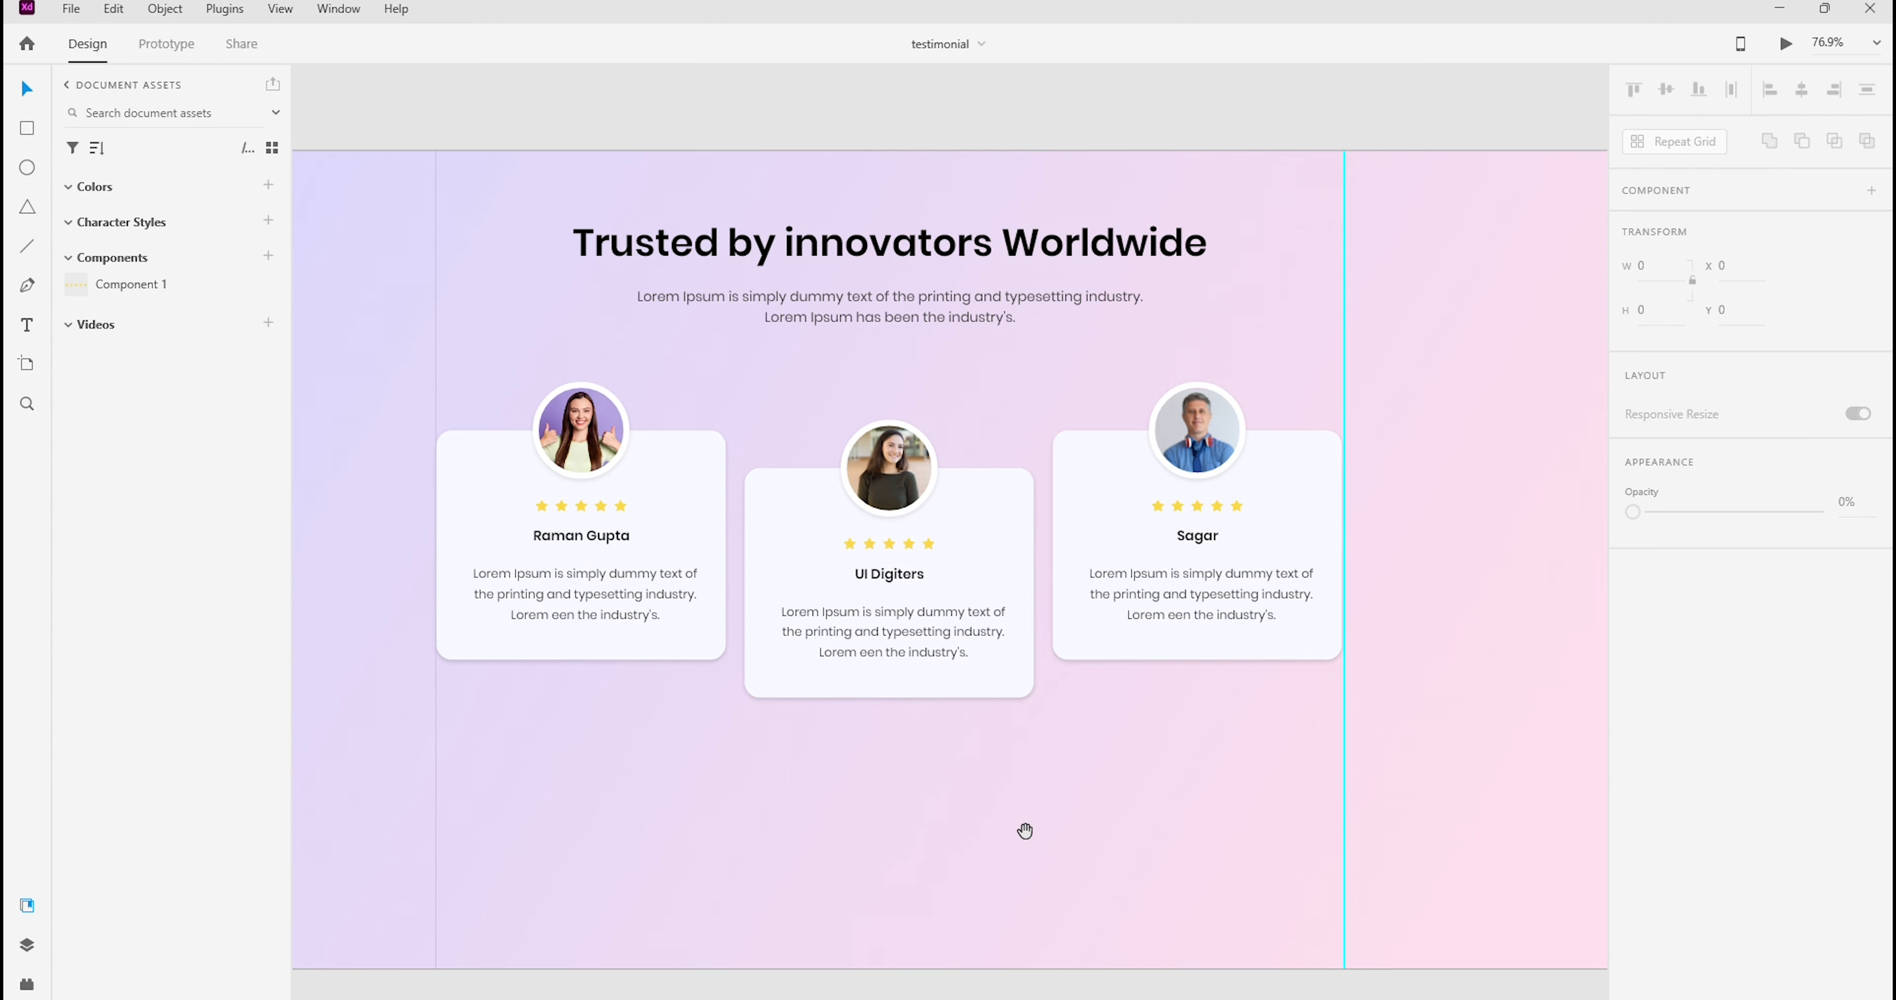
{"action": "left_click_drag", "start_coordinate": [1025, 831], "coordinate": [1046, 671]}
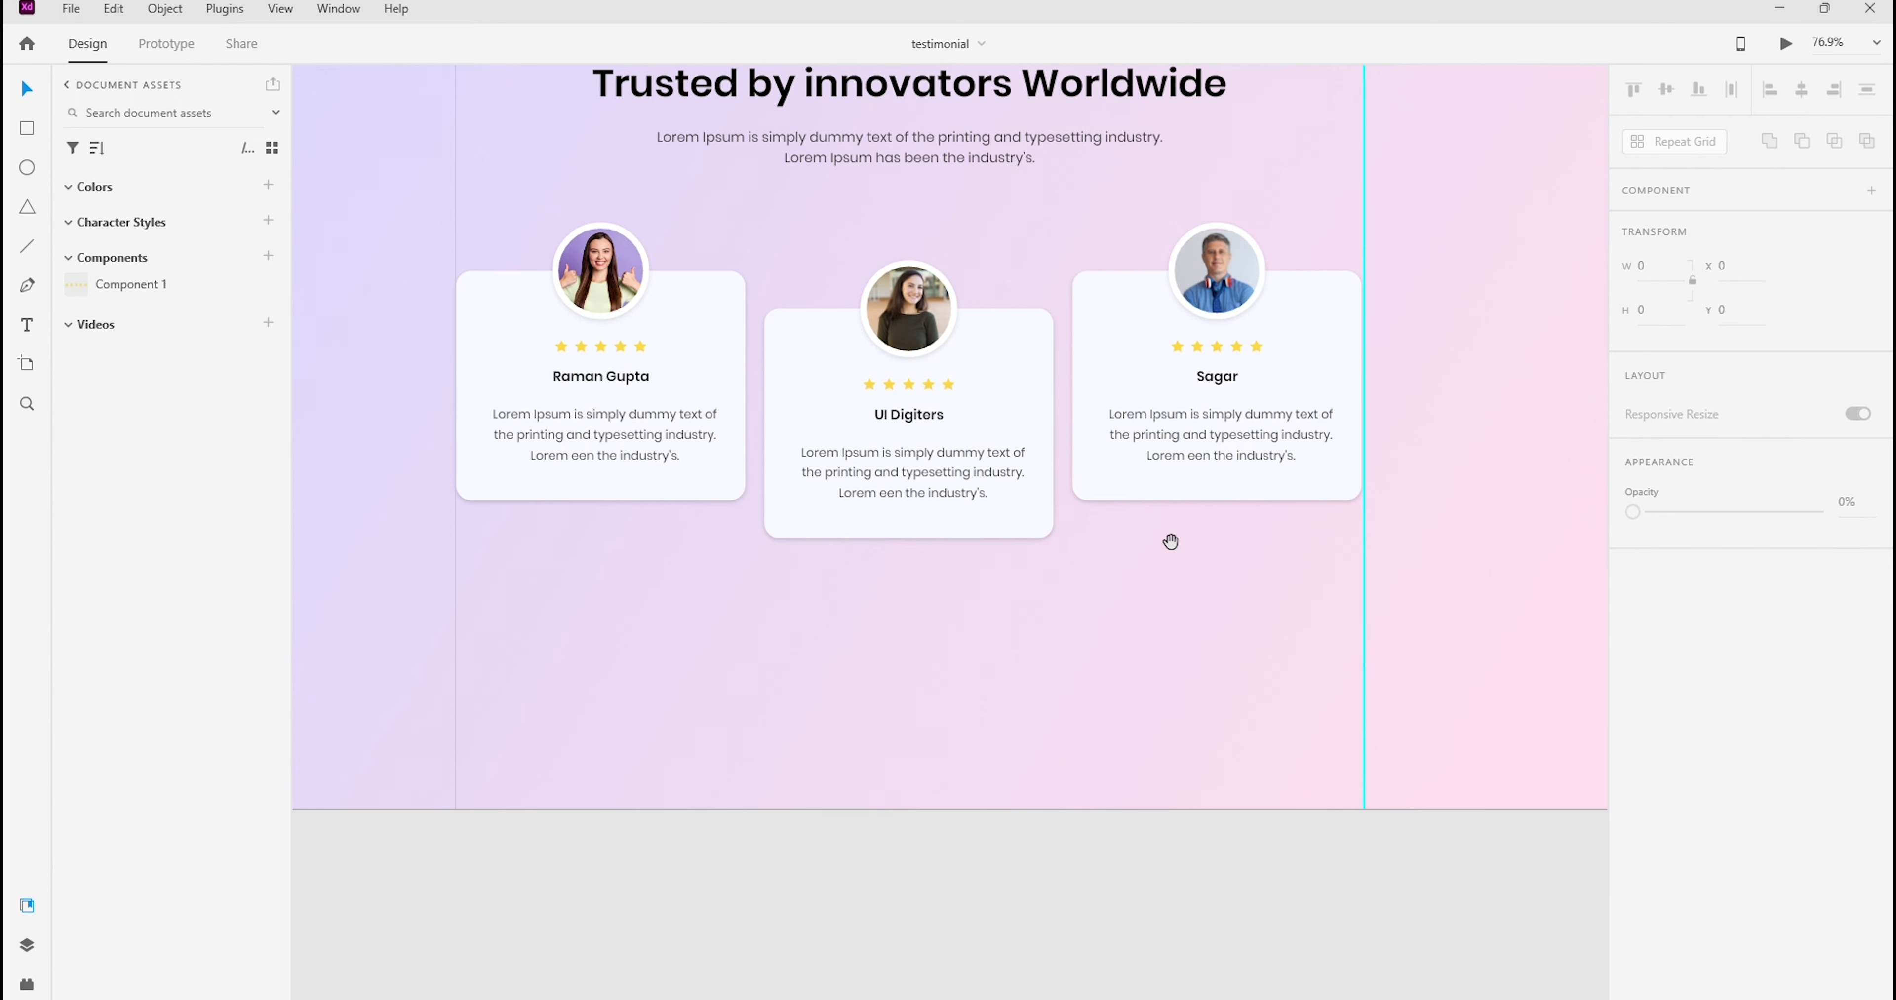
{"action": "left_click", "coordinate": [1877, 44]}
{"action": "left_click", "coordinate": [1823, 171]}
{"action": "left_click", "coordinate": [1104, 693]}
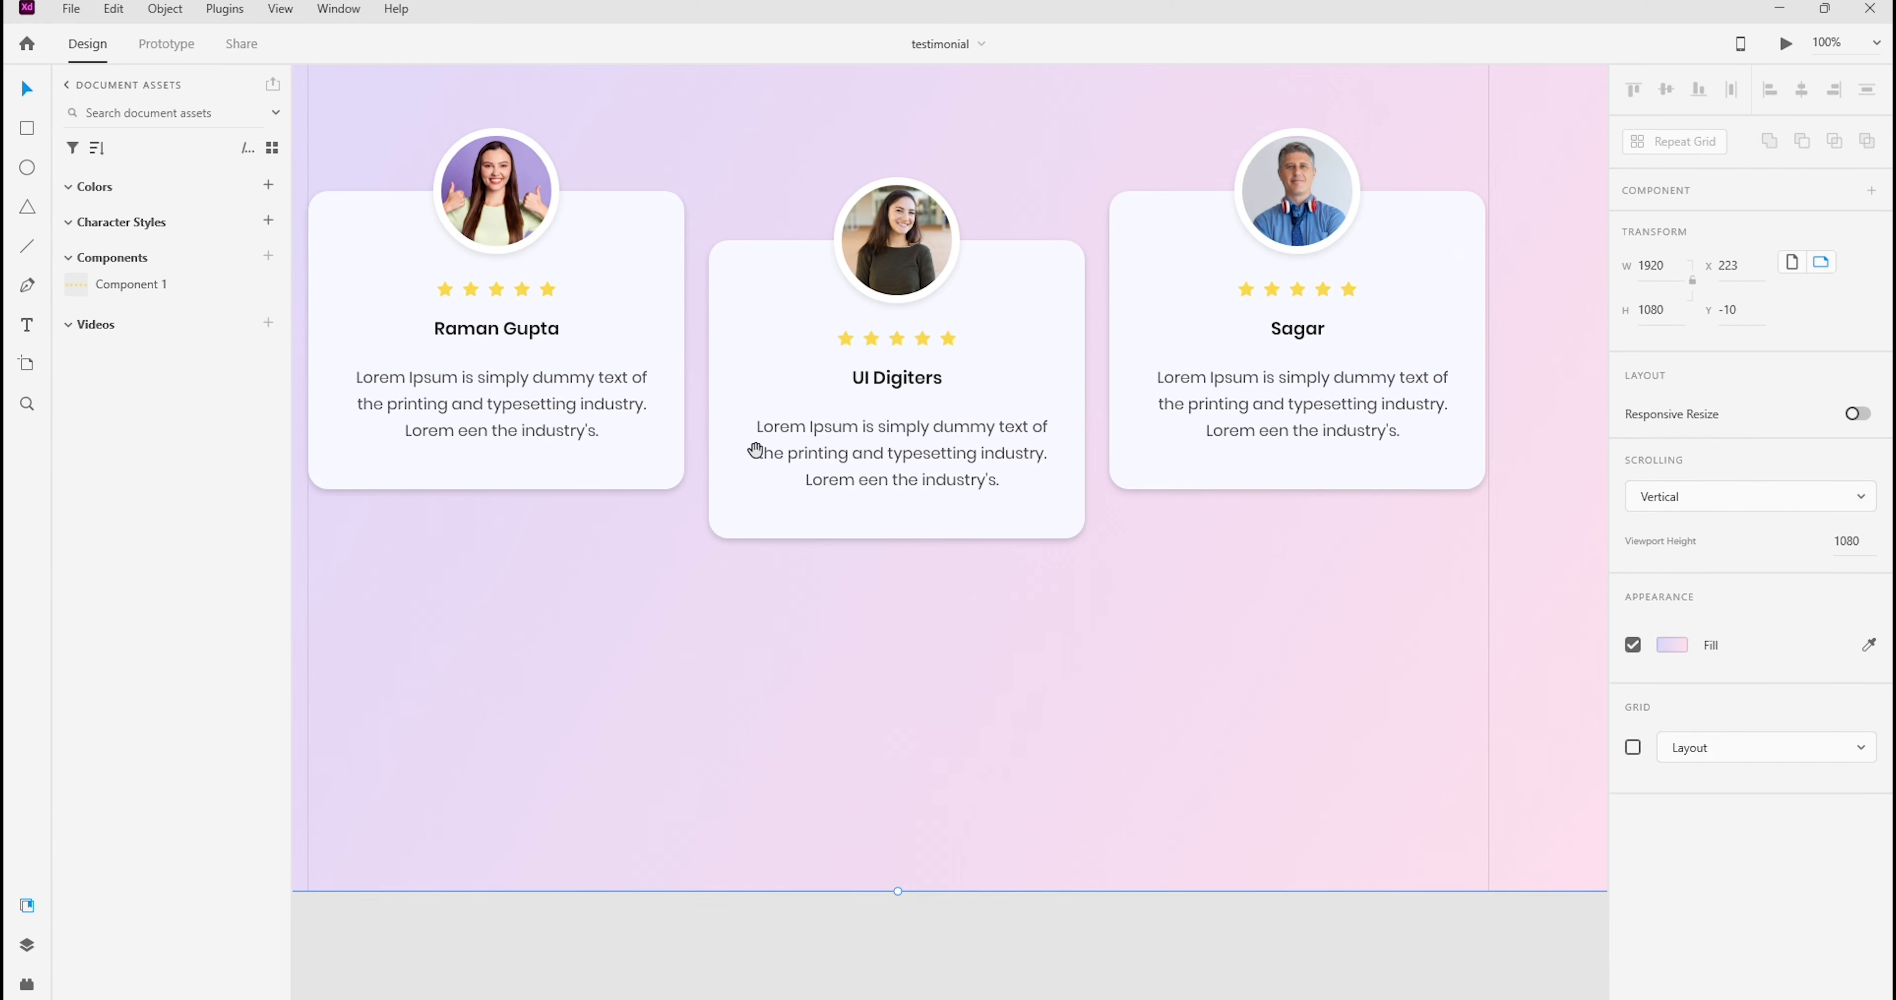
{"action": "left_click", "coordinate": [27, 130]}
{"action": "left_click_drag", "start_coordinate": [776, 610], "coordinate": [999, 666]}
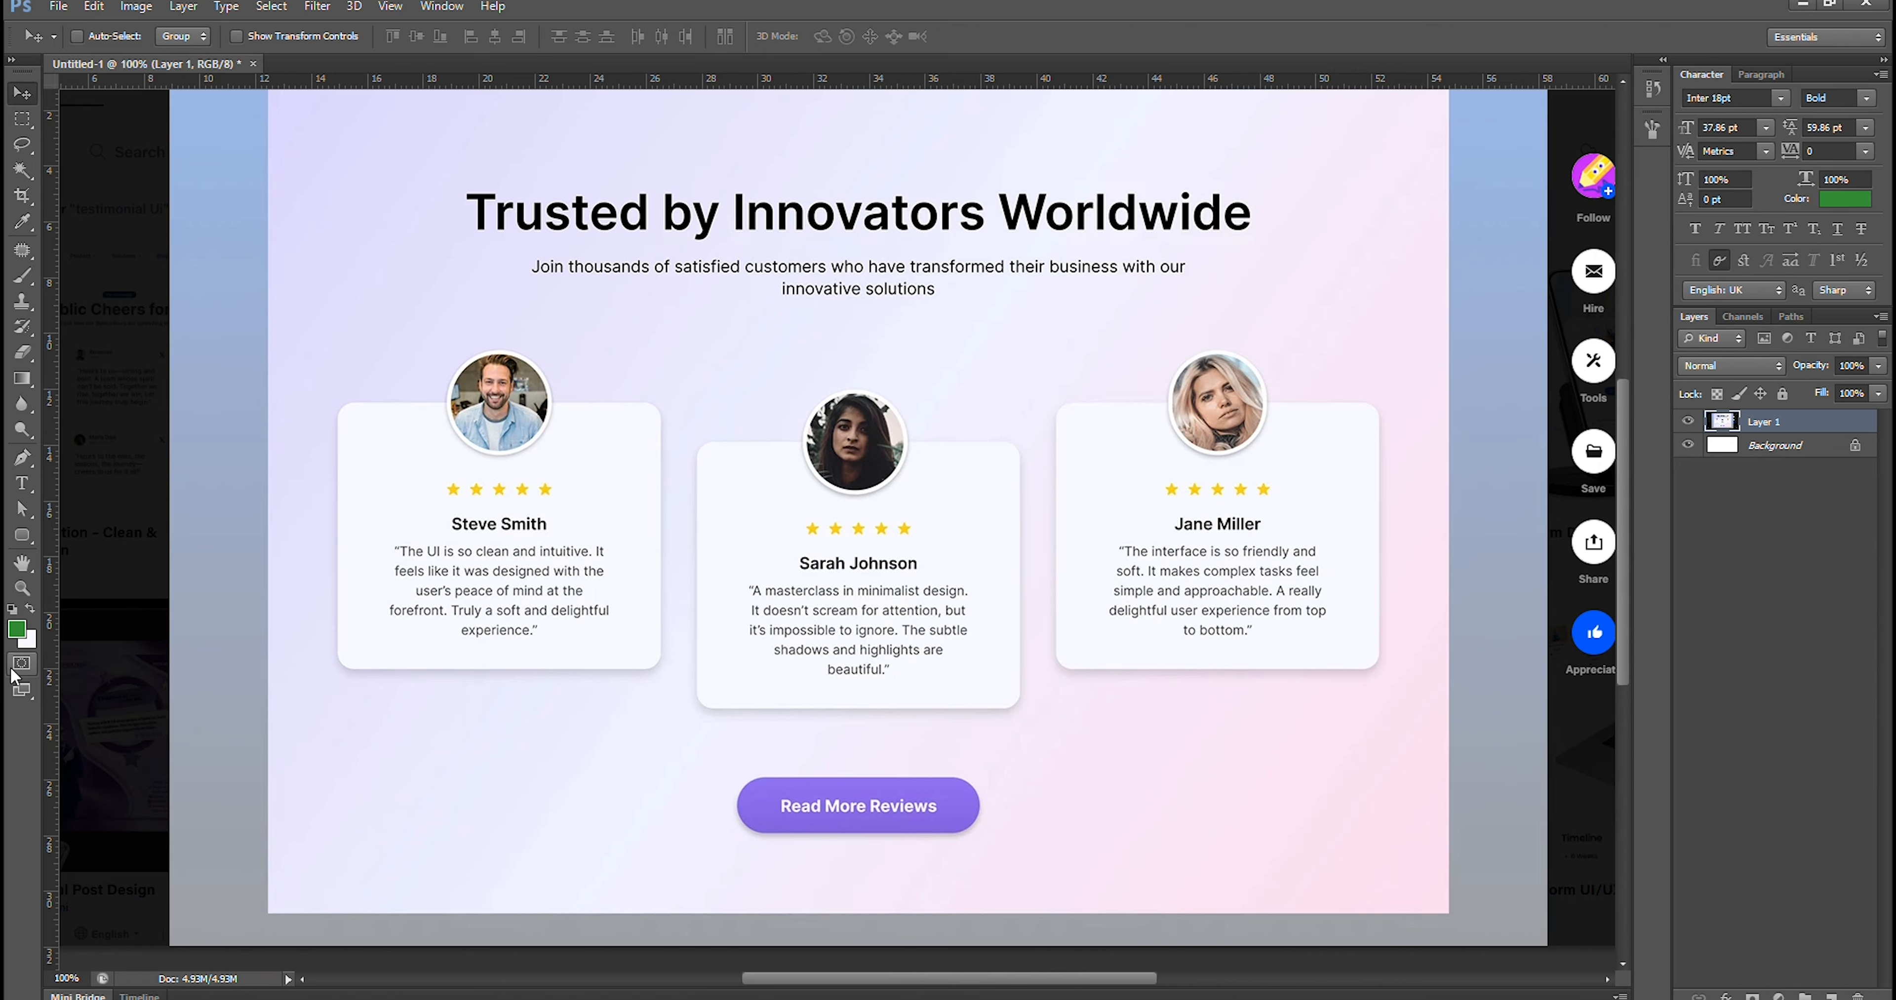
In Photoshop, sample the darker purple #8168db from the lower edge of the "Read More Reviews" button and copy its hex code
{"action": "left_click", "coordinate": [30, 641]}
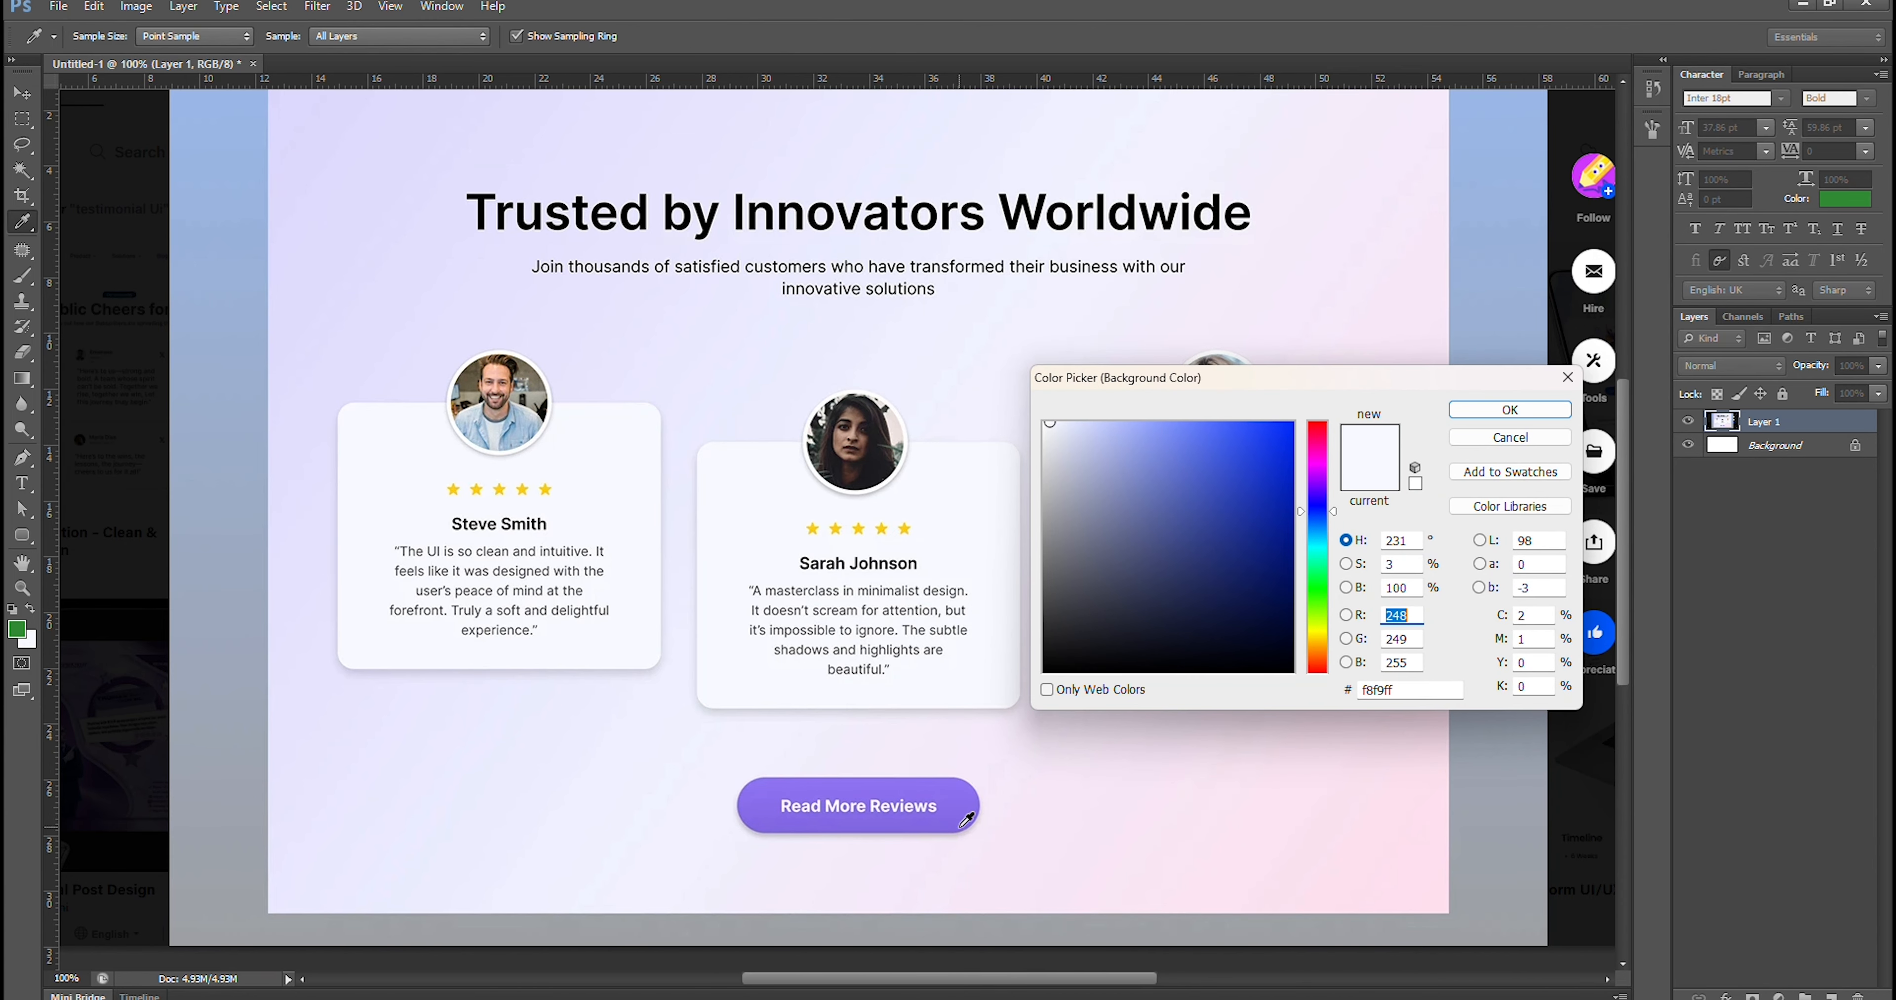
{"action": "left_click", "coordinate": [957, 827]}
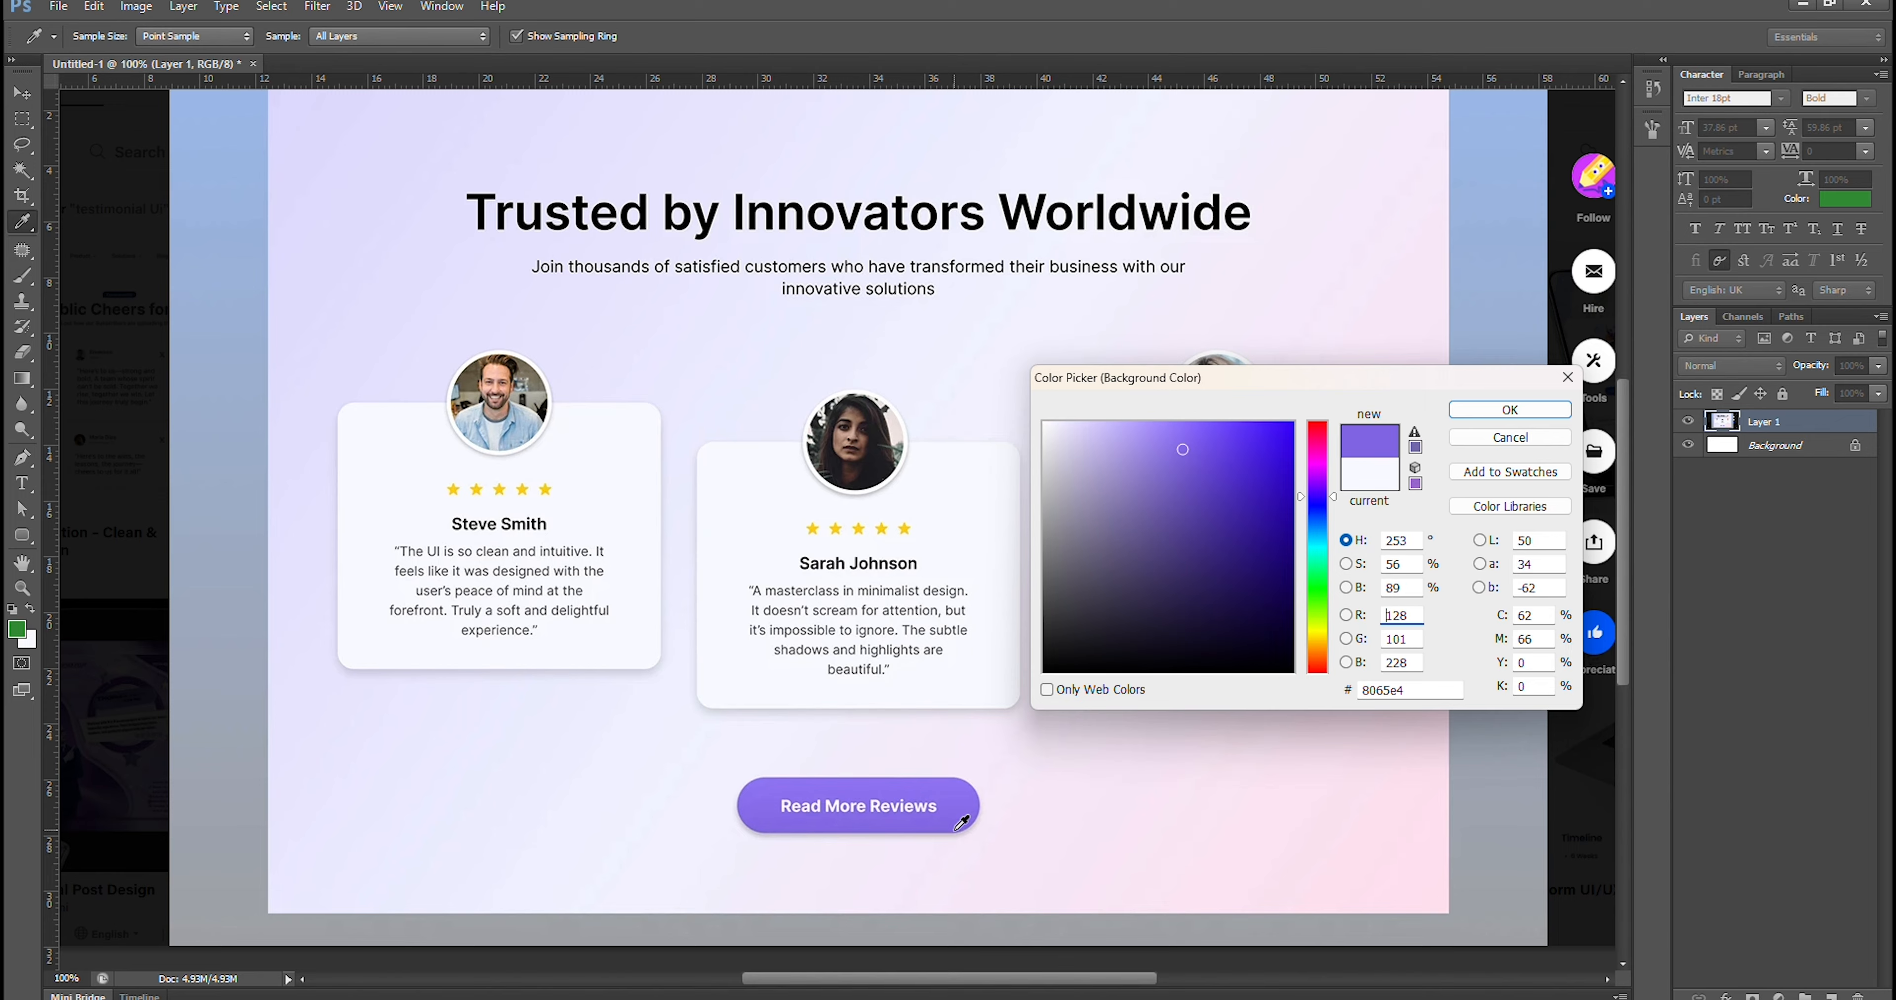
{"action": "left_click", "coordinate": [758, 784]}
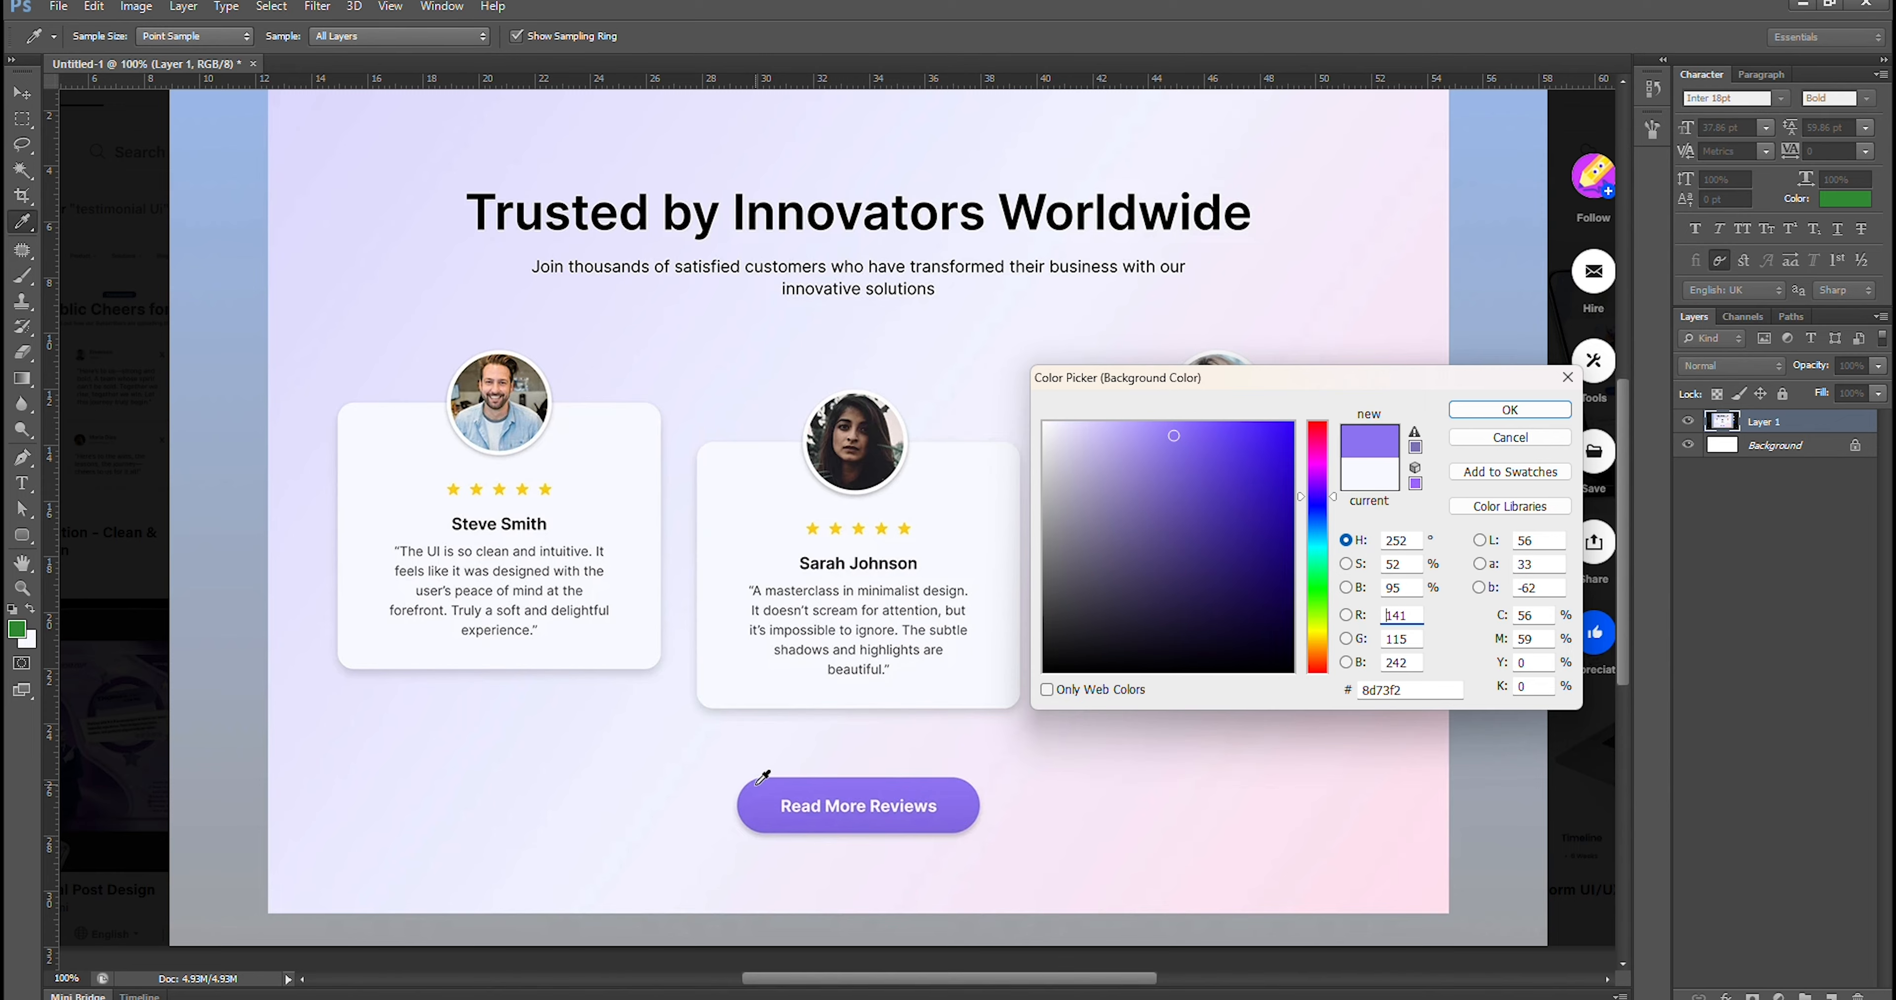
{"action": "left_click", "coordinate": [962, 825]}
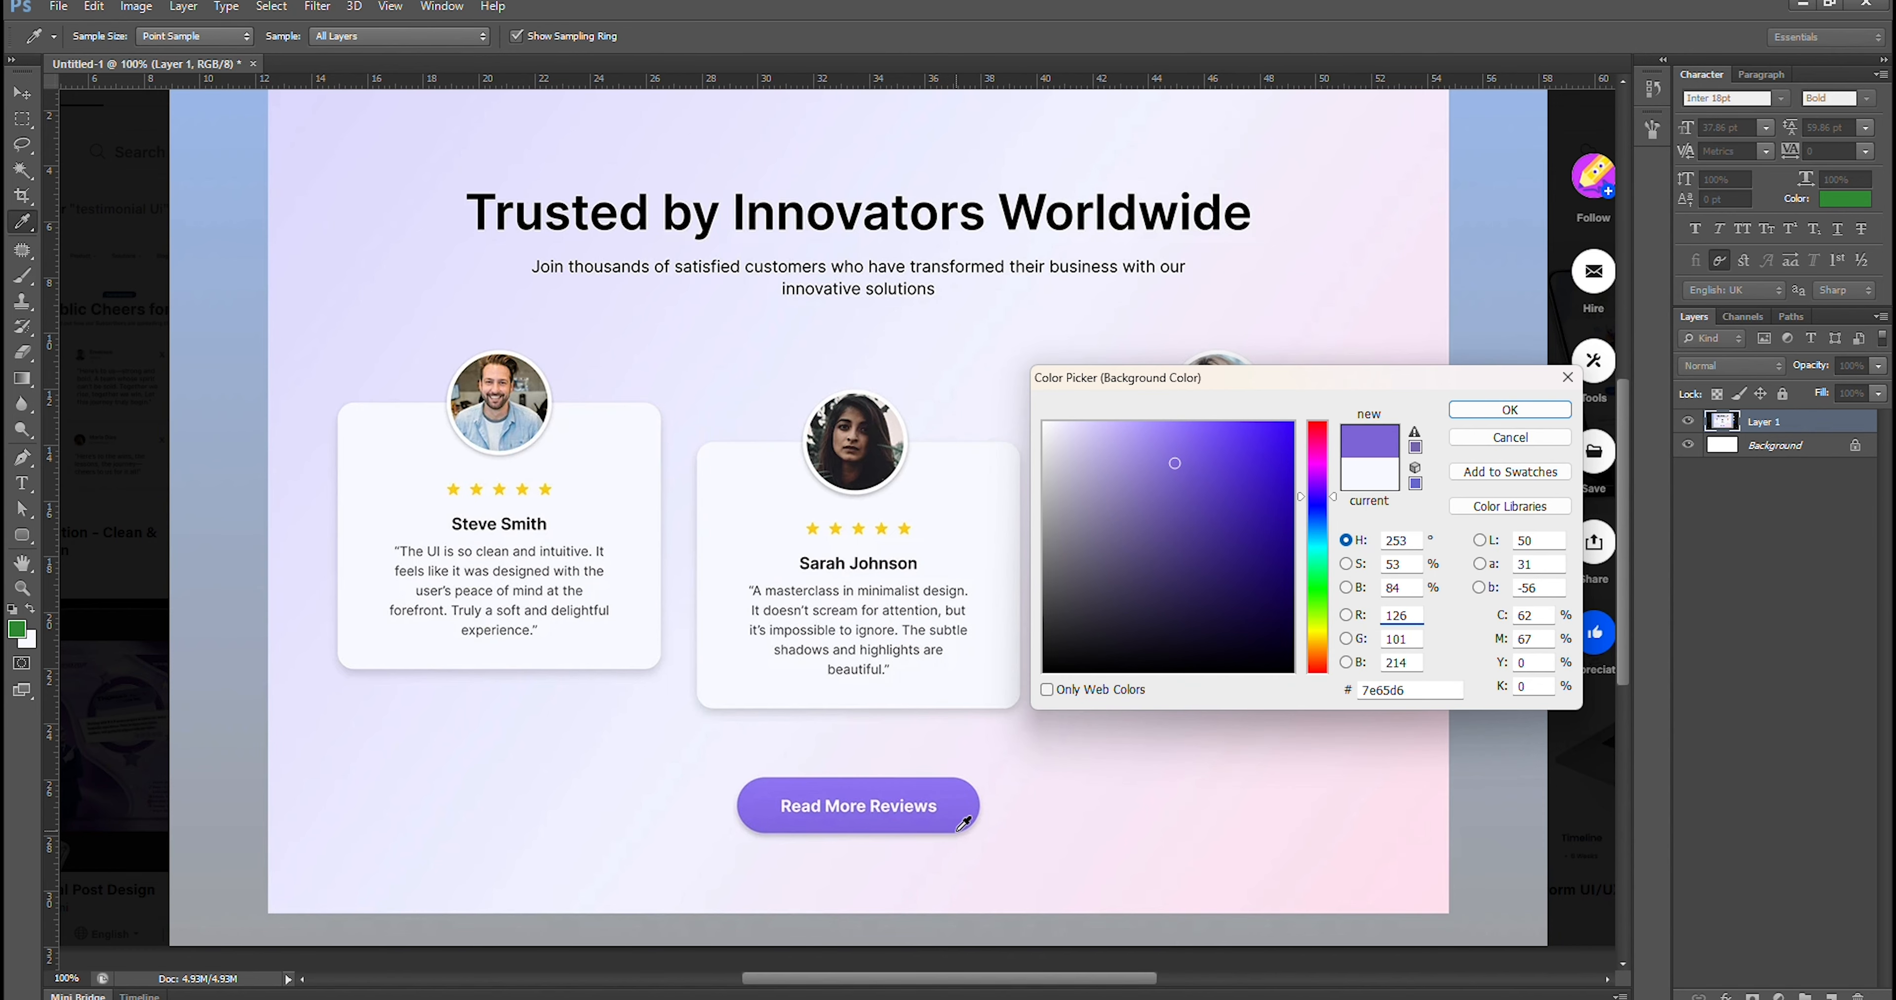
{"action": "left_click", "coordinate": [1397, 692]}
{"action": "double_click", "coordinate": [1396, 691]}
{"action": "left_click", "coordinate": [962, 825]}
{"action": "double_click", "coordinate": [1390, 695]}
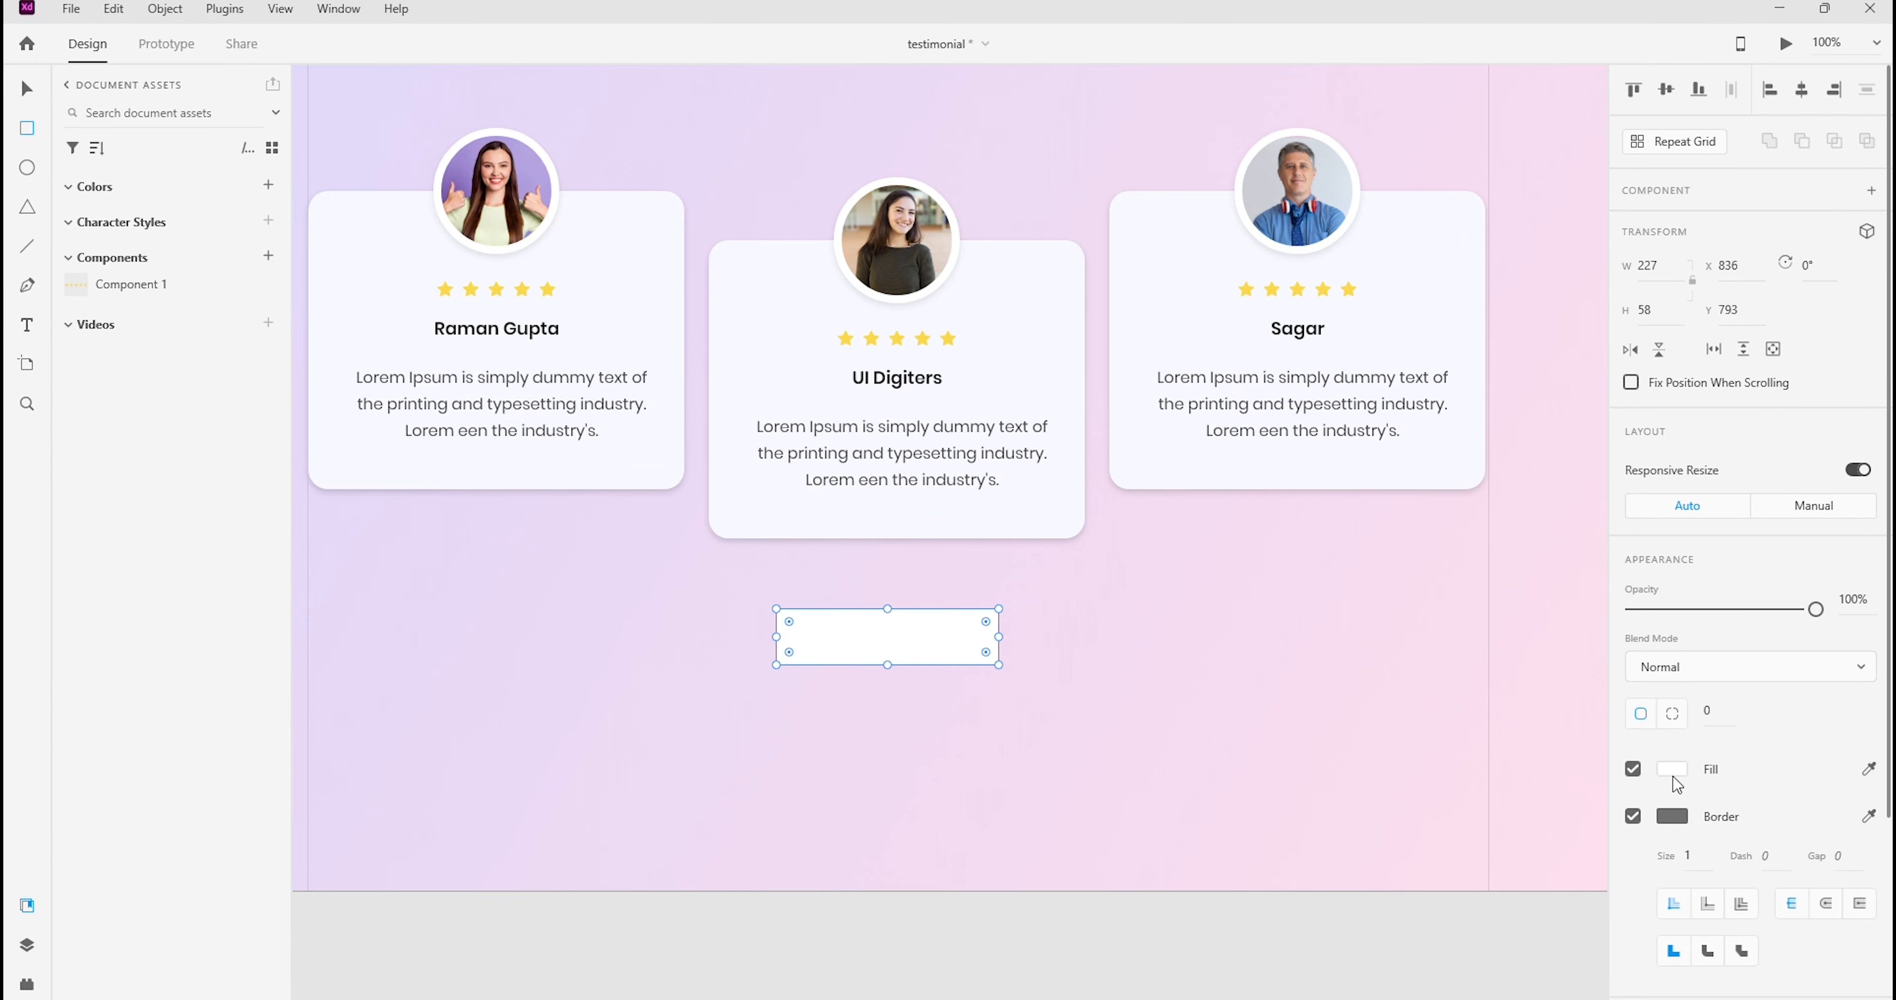
Back in Adobe XD, give the button rectangle a linear gradient fill with its upper colour stop set to #8168DB
{"action": "left_click", "coordinate": [1672, 769]}
{"action": "left_click", "coordinate": [1382, 631]}
{"action": "left_click", "coordinate": [1413, 664]}
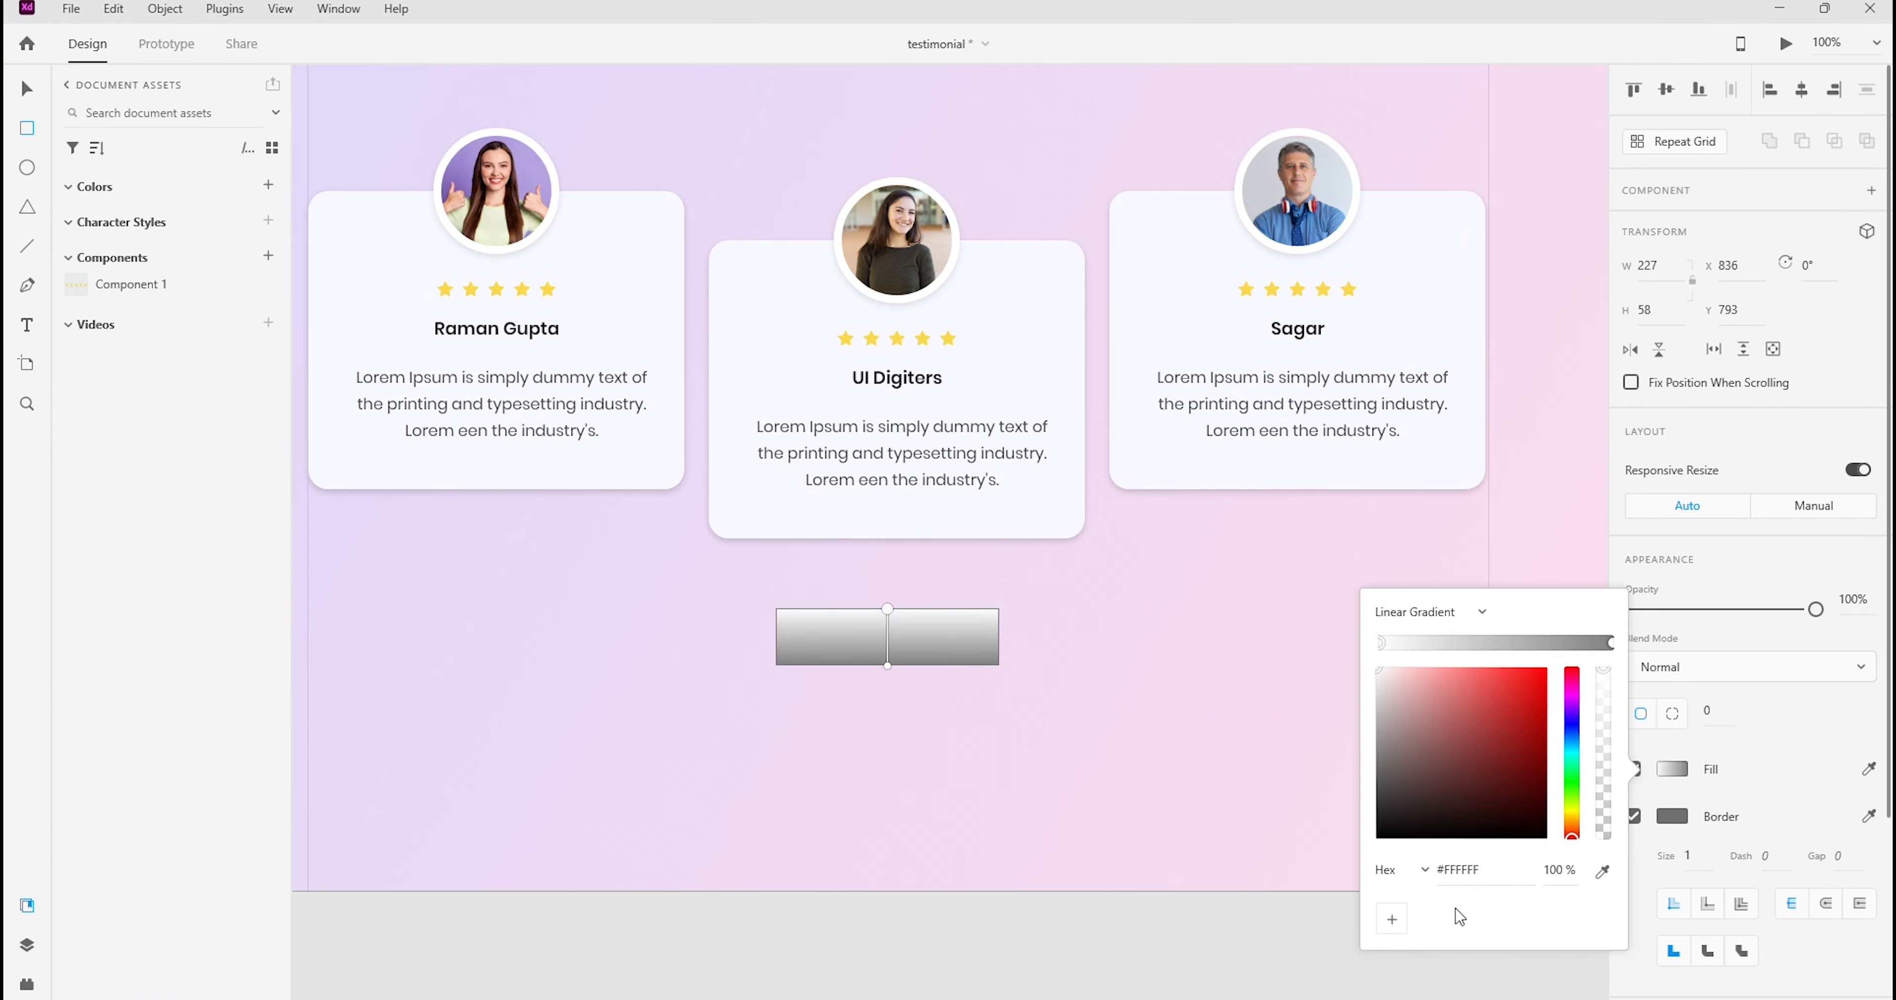
{"action": "left_click", "coordinate": [1464, 872]}
{"action": "type", "text": "#8168db"}
{"action": "key", "text": "Return"}
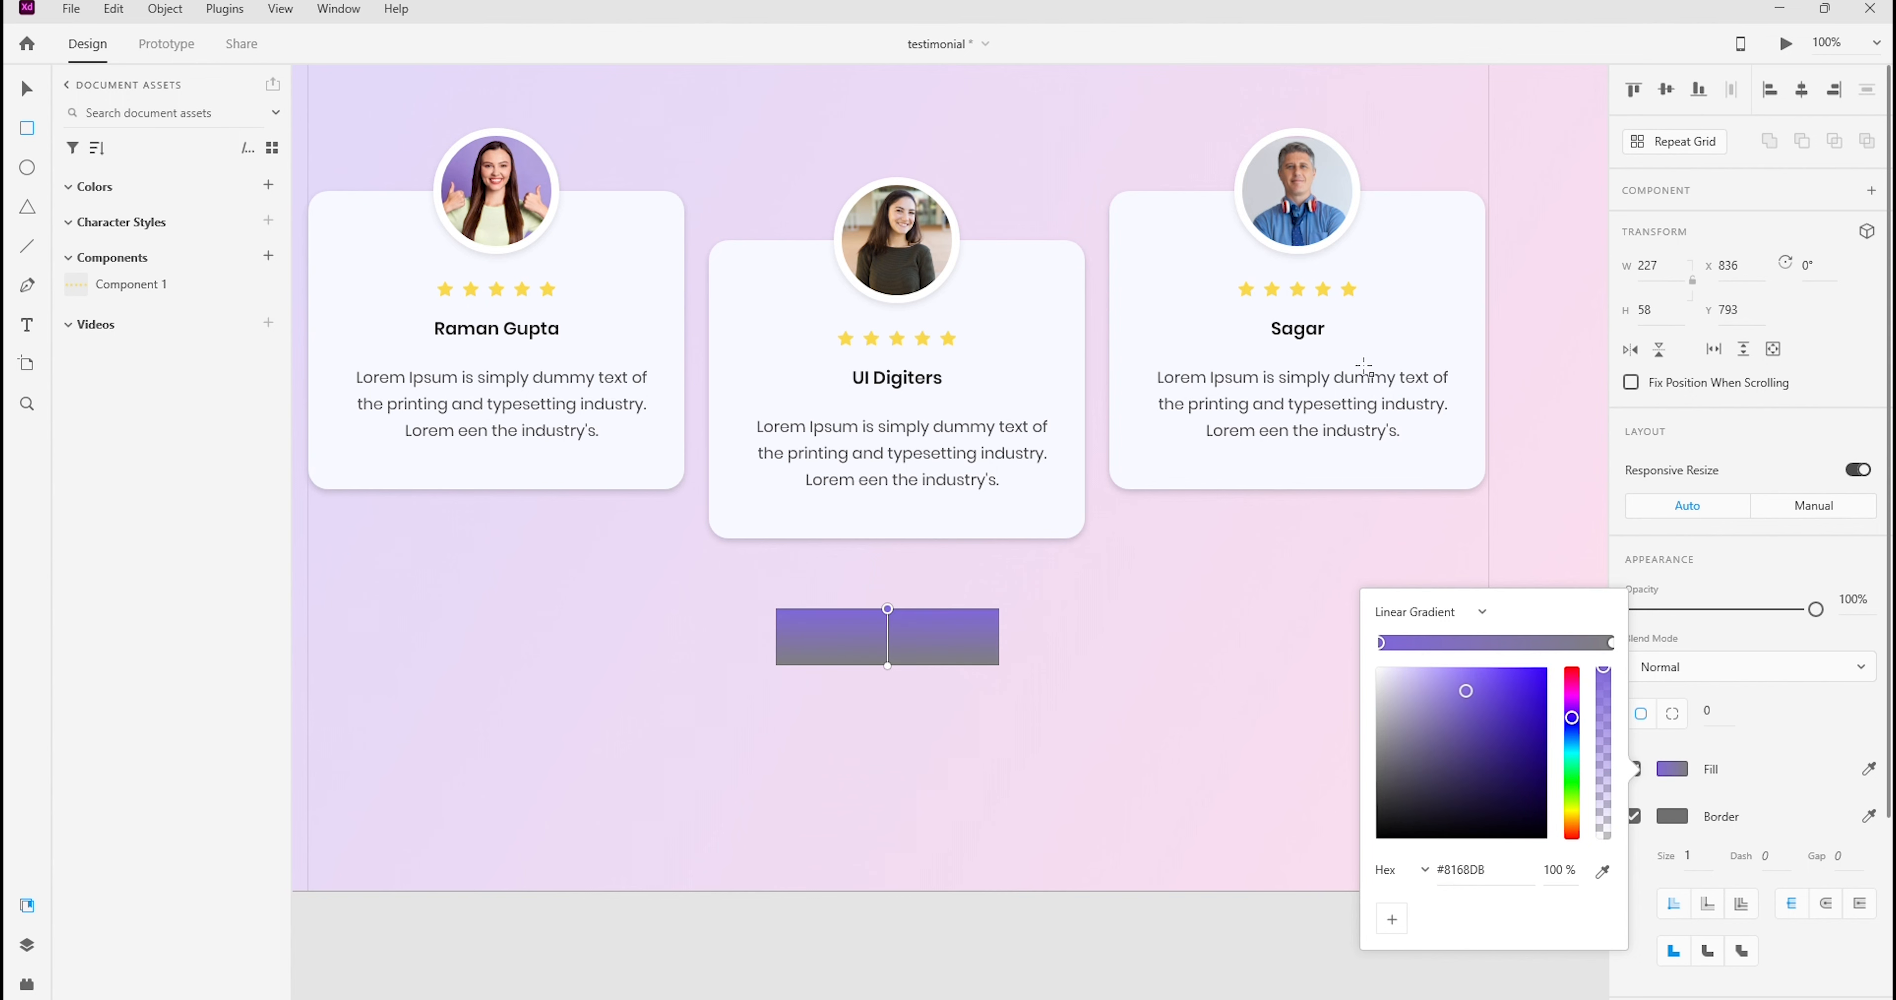
Set the lower colour stop of the rectangle's gradient to #8168DB
{"action": "left_click", "coordinate": [1610, 644]}
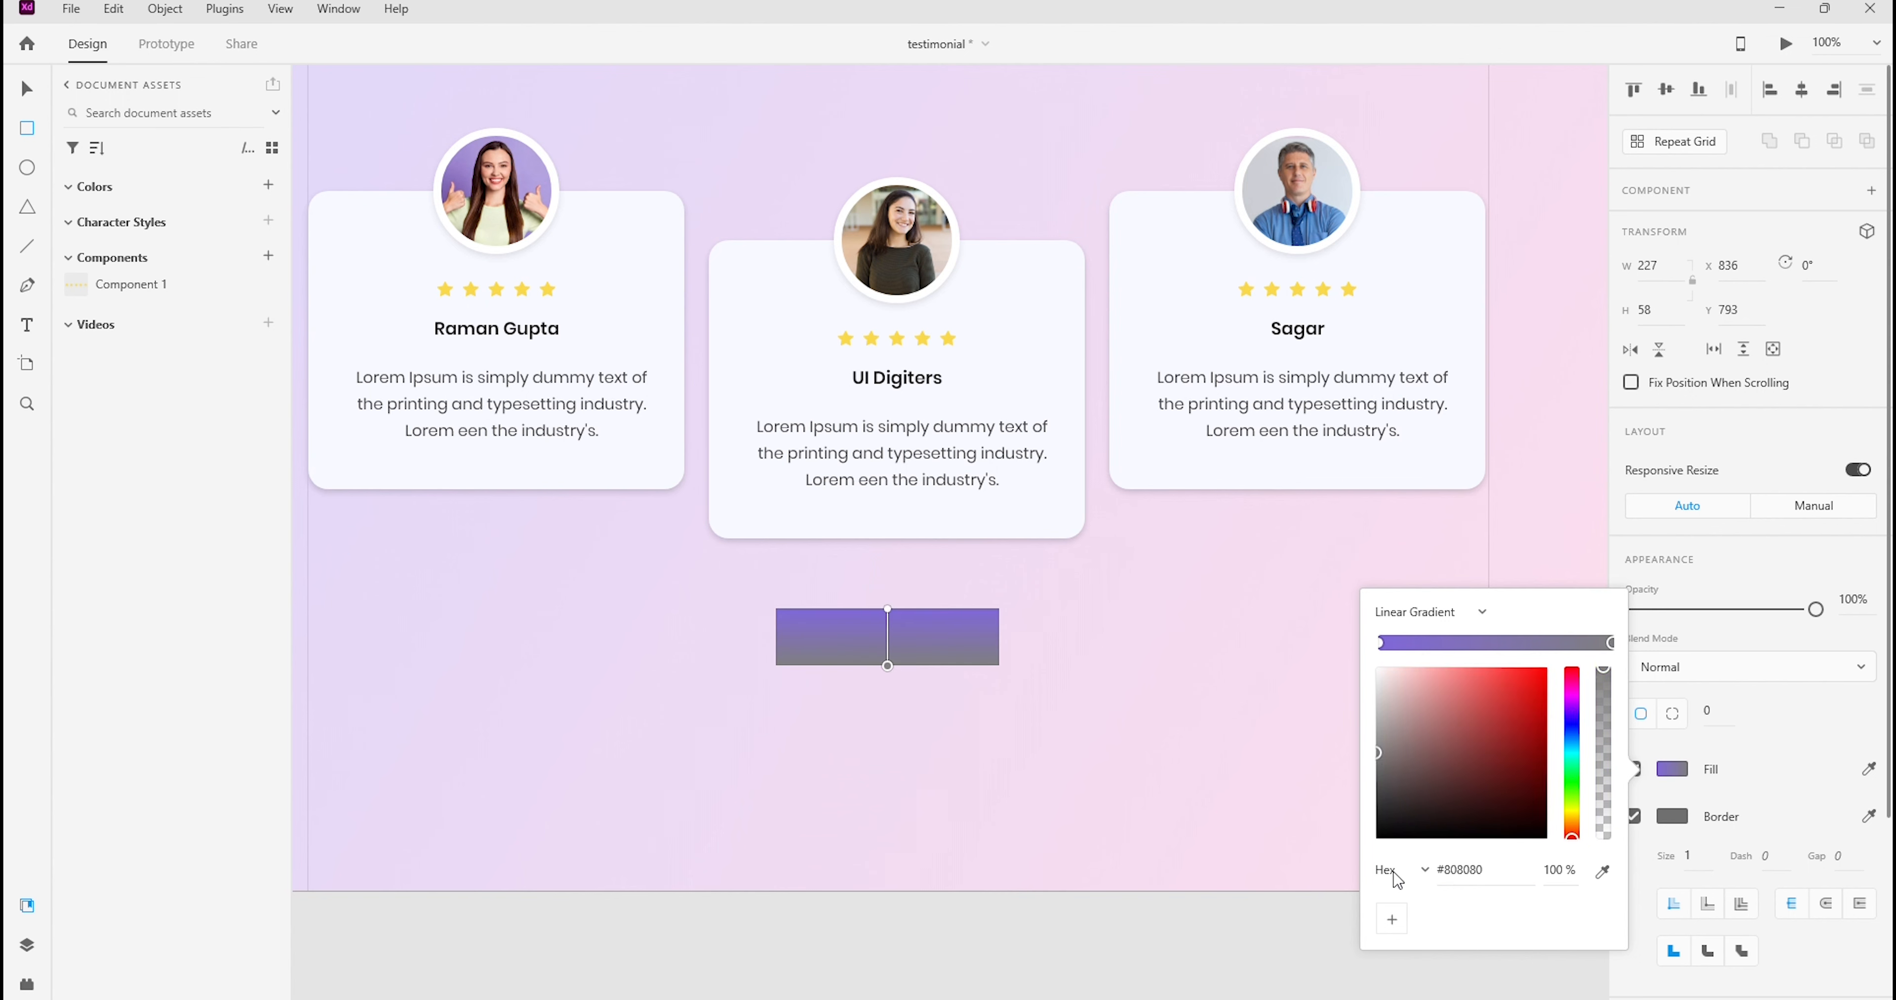
{"action": "left_click", "coordinate": [1460, 870]}
{"action": "type", "text": "#8168DB"}
{"action": "key", "text": "Return"}
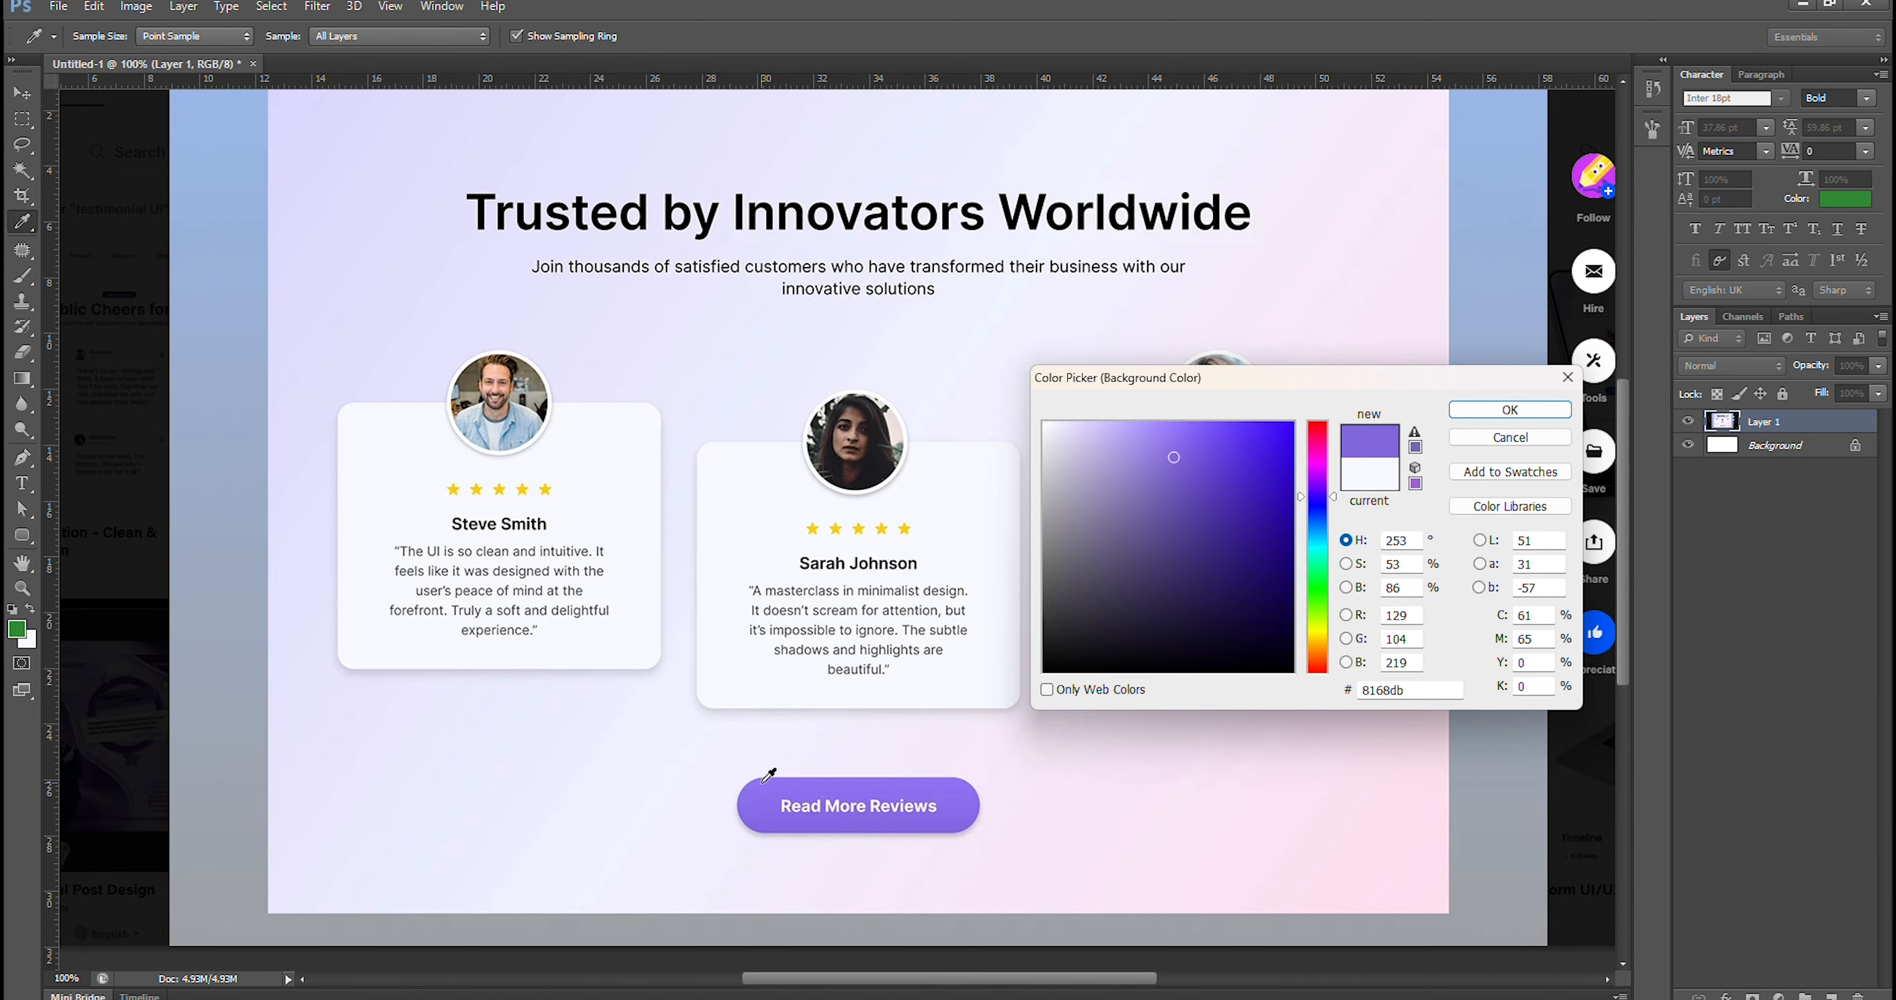
Sample the lighter purple #8e75f1 from the mockup button in Photoshop and set it as the gradient's upper stop in Adobe XD
{"action": "left_click", "coordinate": [764, 780]}
{"action": "double_click", "coordinate": [1395, 690]}
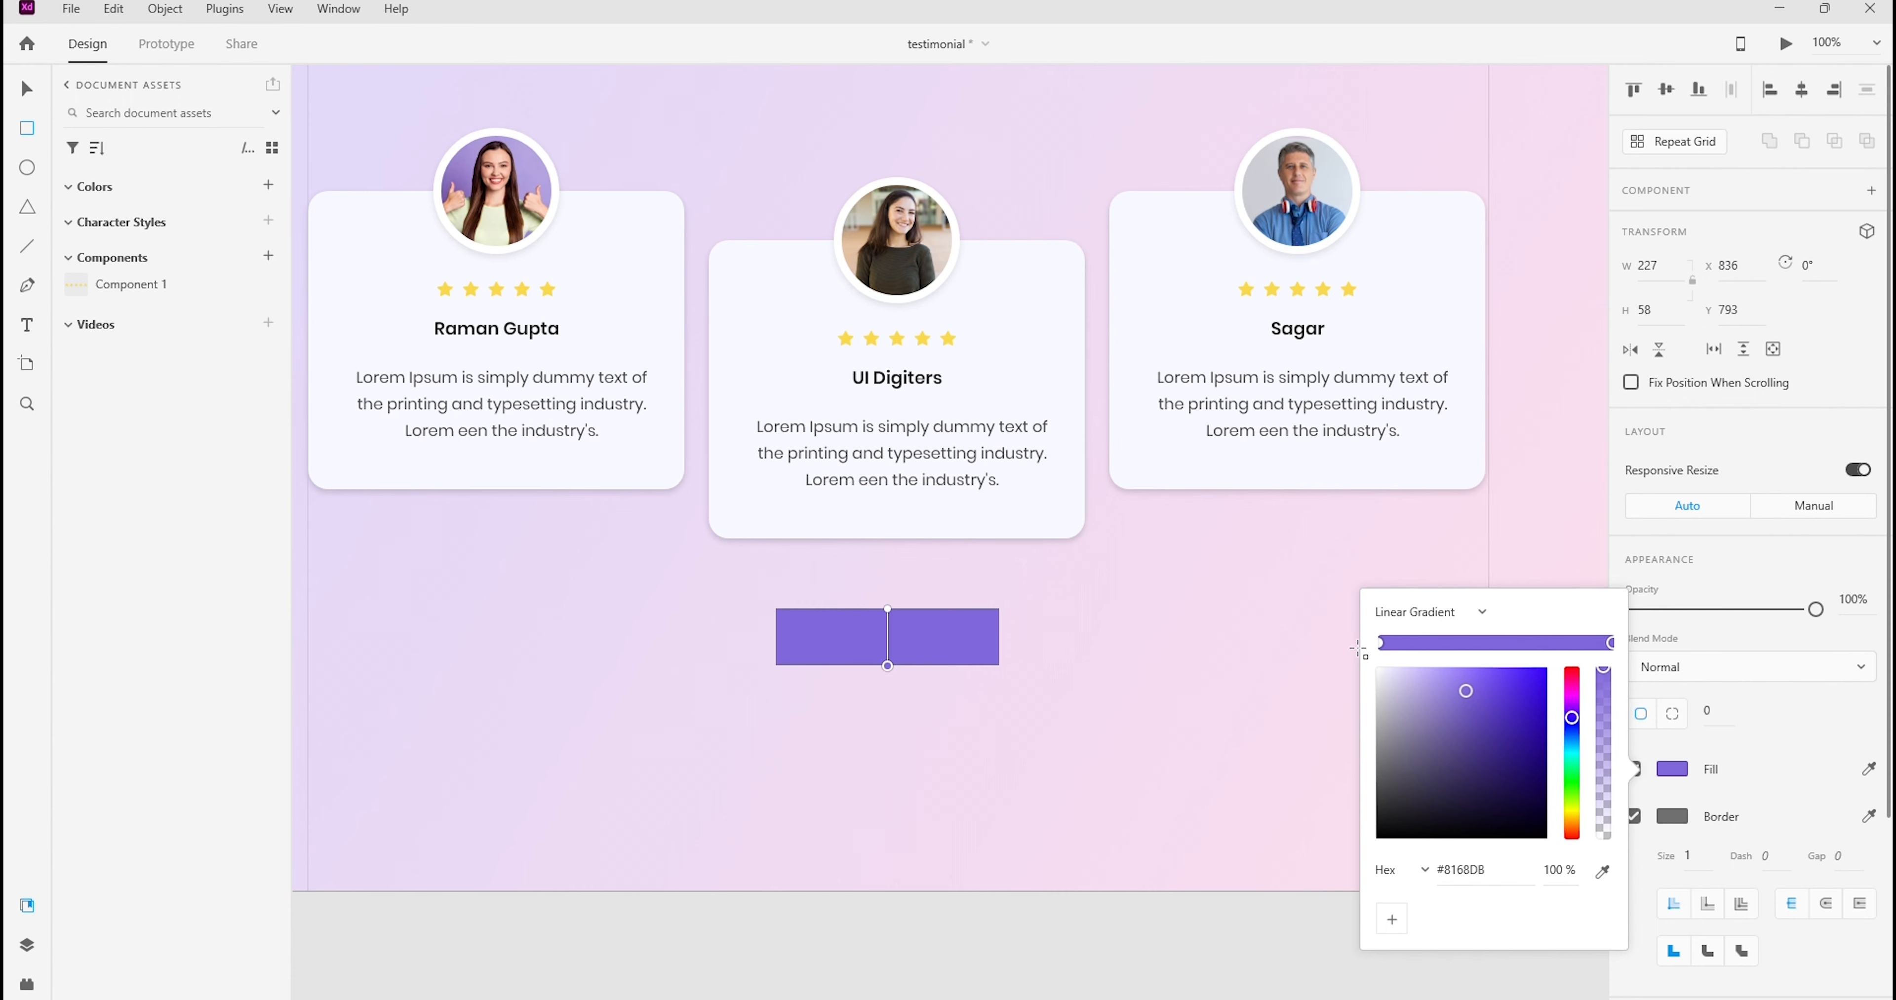
{"action": "left_click", "coordinate": [1382, 643]}
{"action": "double_click", "coordinate": [1462, 870]}
{"action": "type", "text": "8E75F1"}
{"action": "key", "text": "Return"}
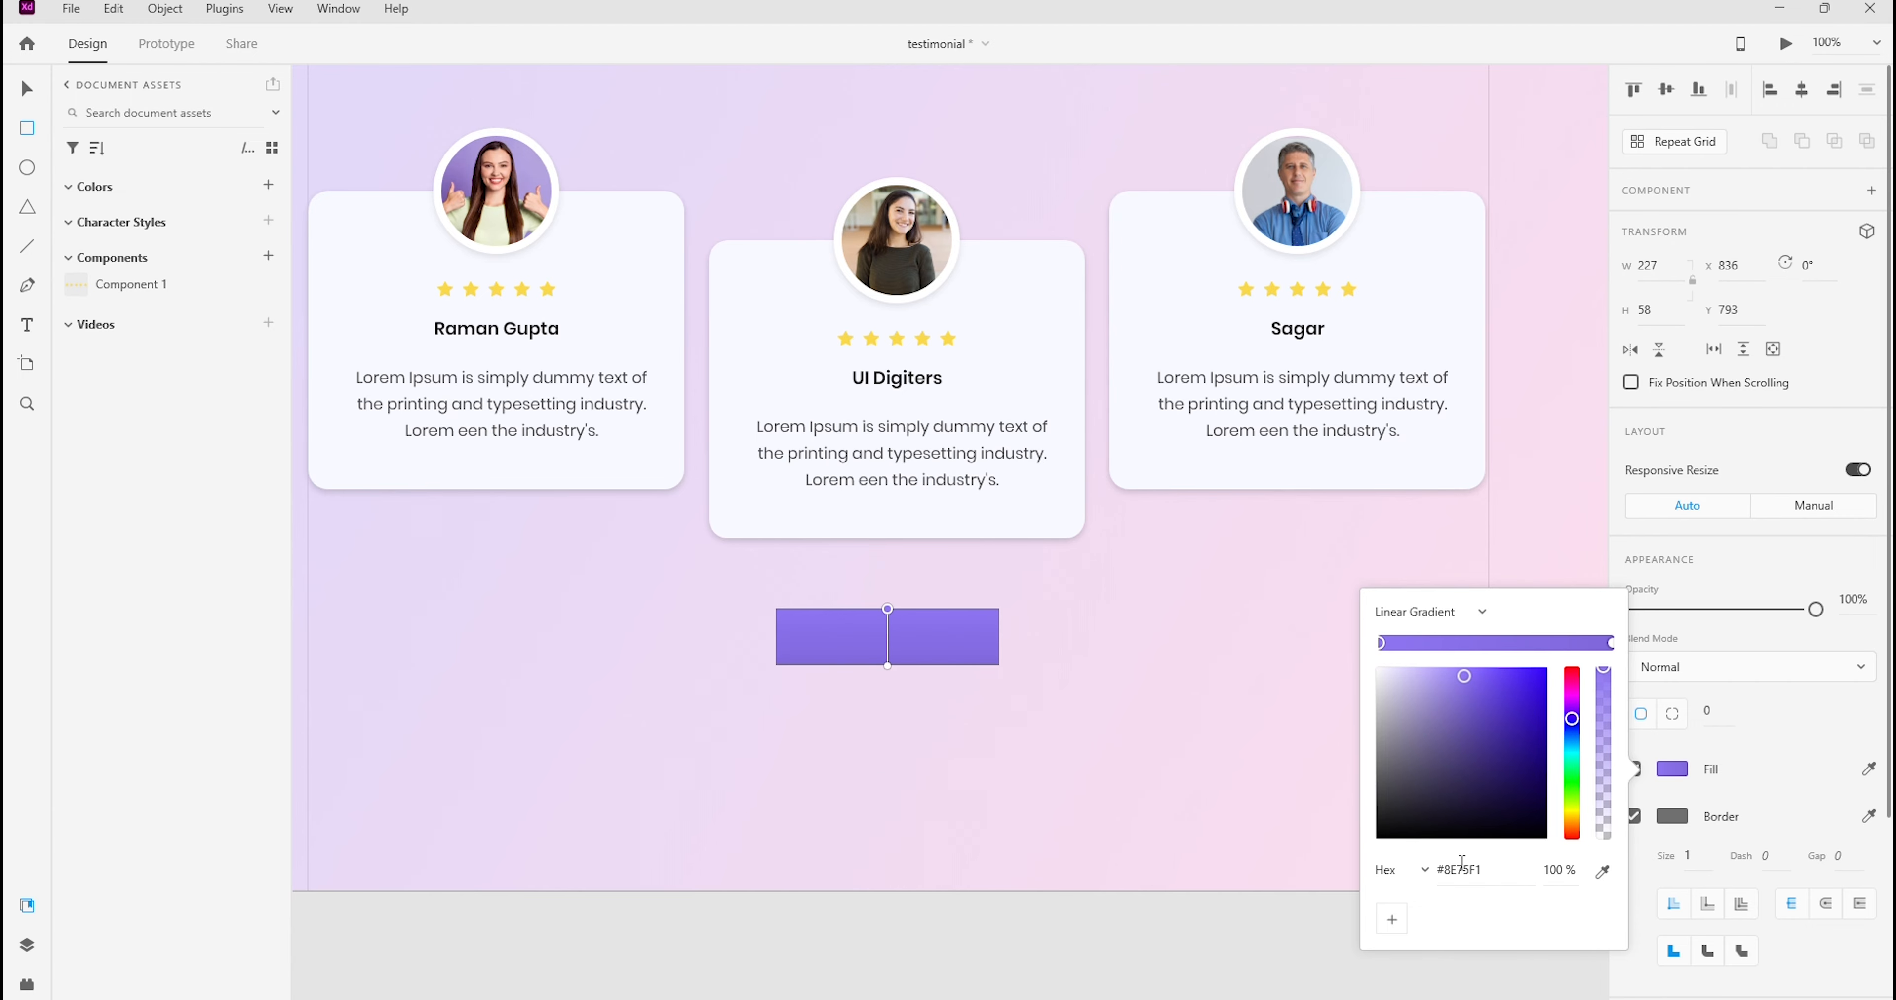
{"action": "left_click", "coordinate": [1768, 817]}
Set the button rectangle's corner radius to 1000 and its border colour to #A492D6, sampled from the mockup button's edge in Photoshop
{"action": "left_click", "coordinate": [1709, 712]}
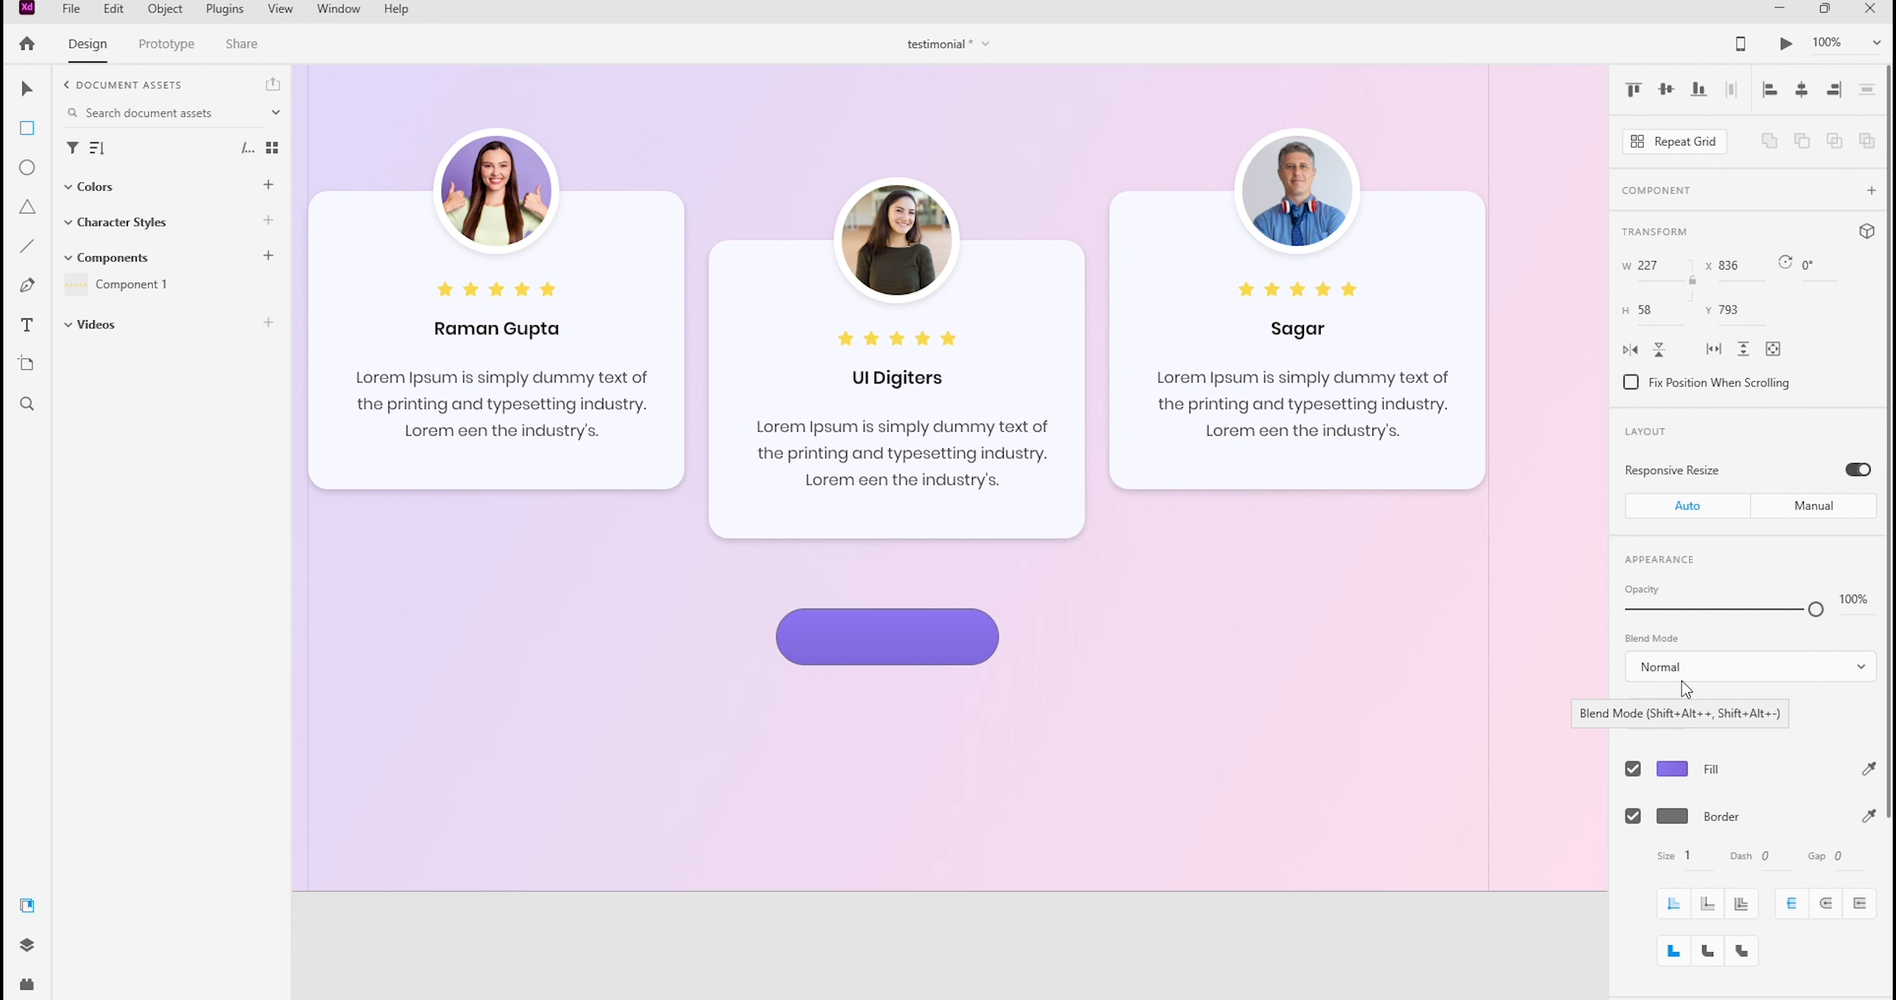
{"action": "left_click", "coordinate": [922, 616]}
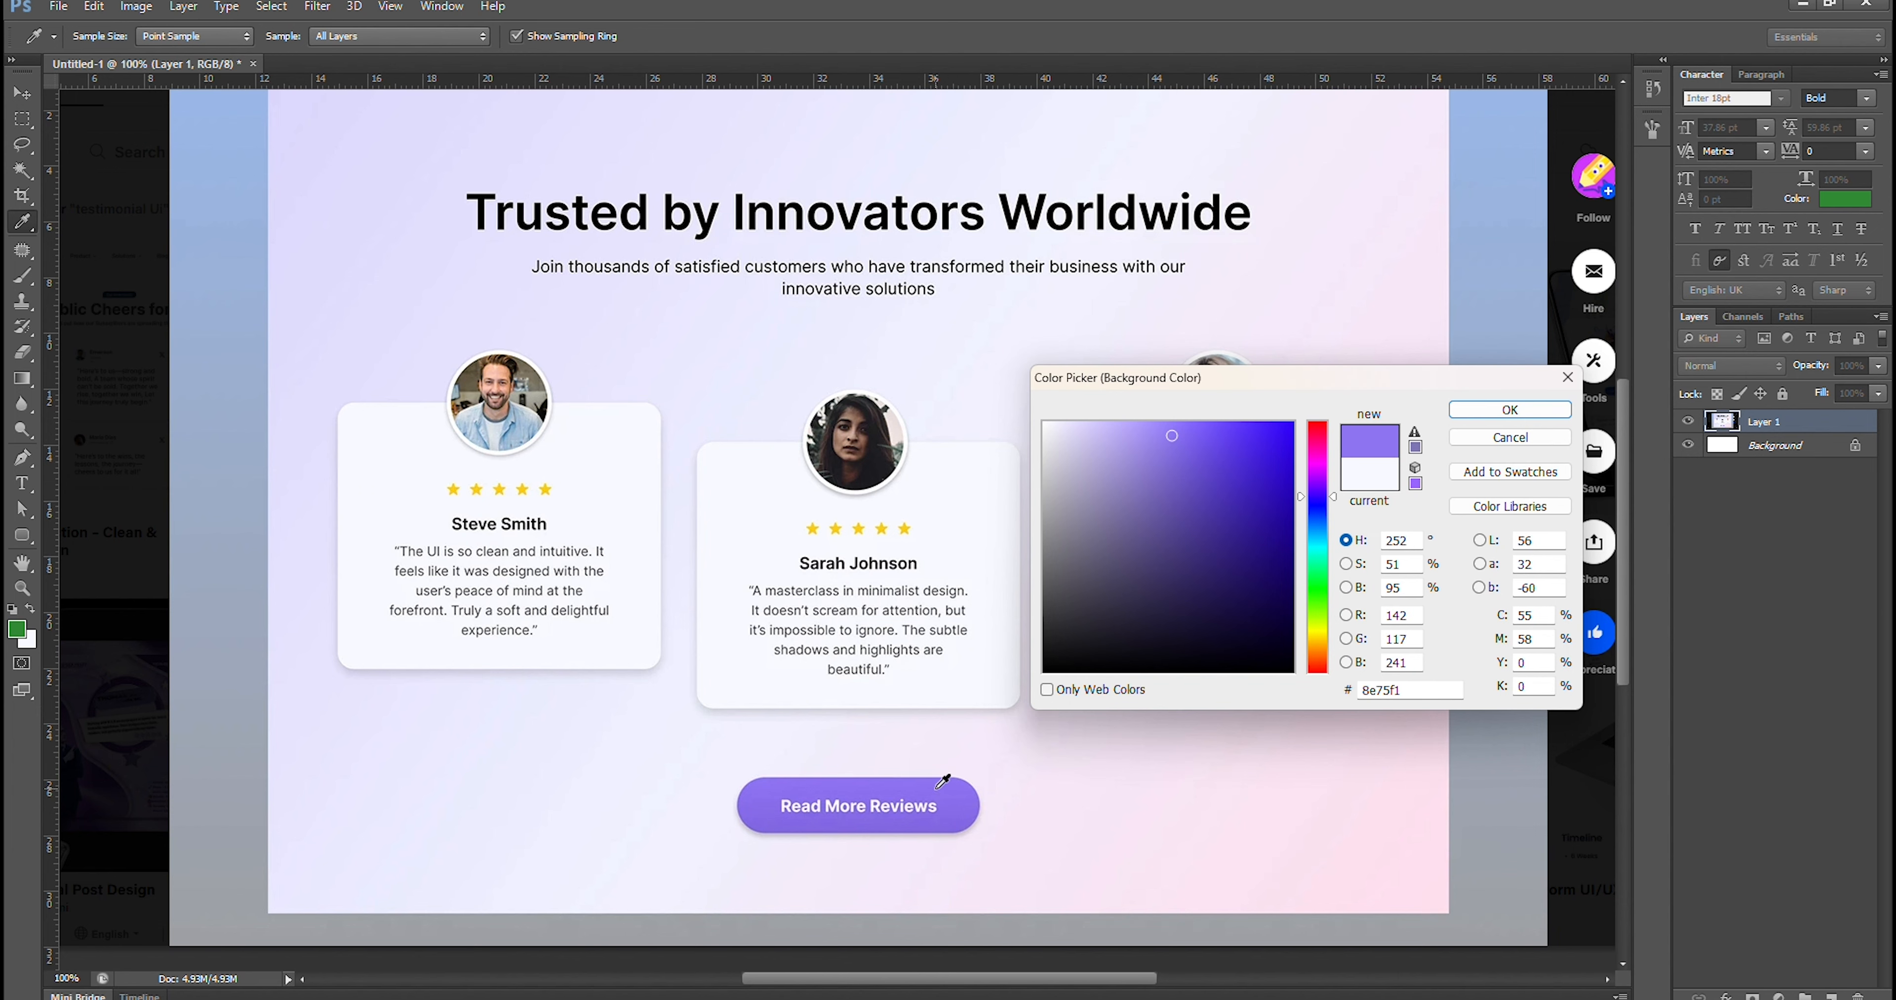
{"action": "left_click", "coordinate": [977, 819]}
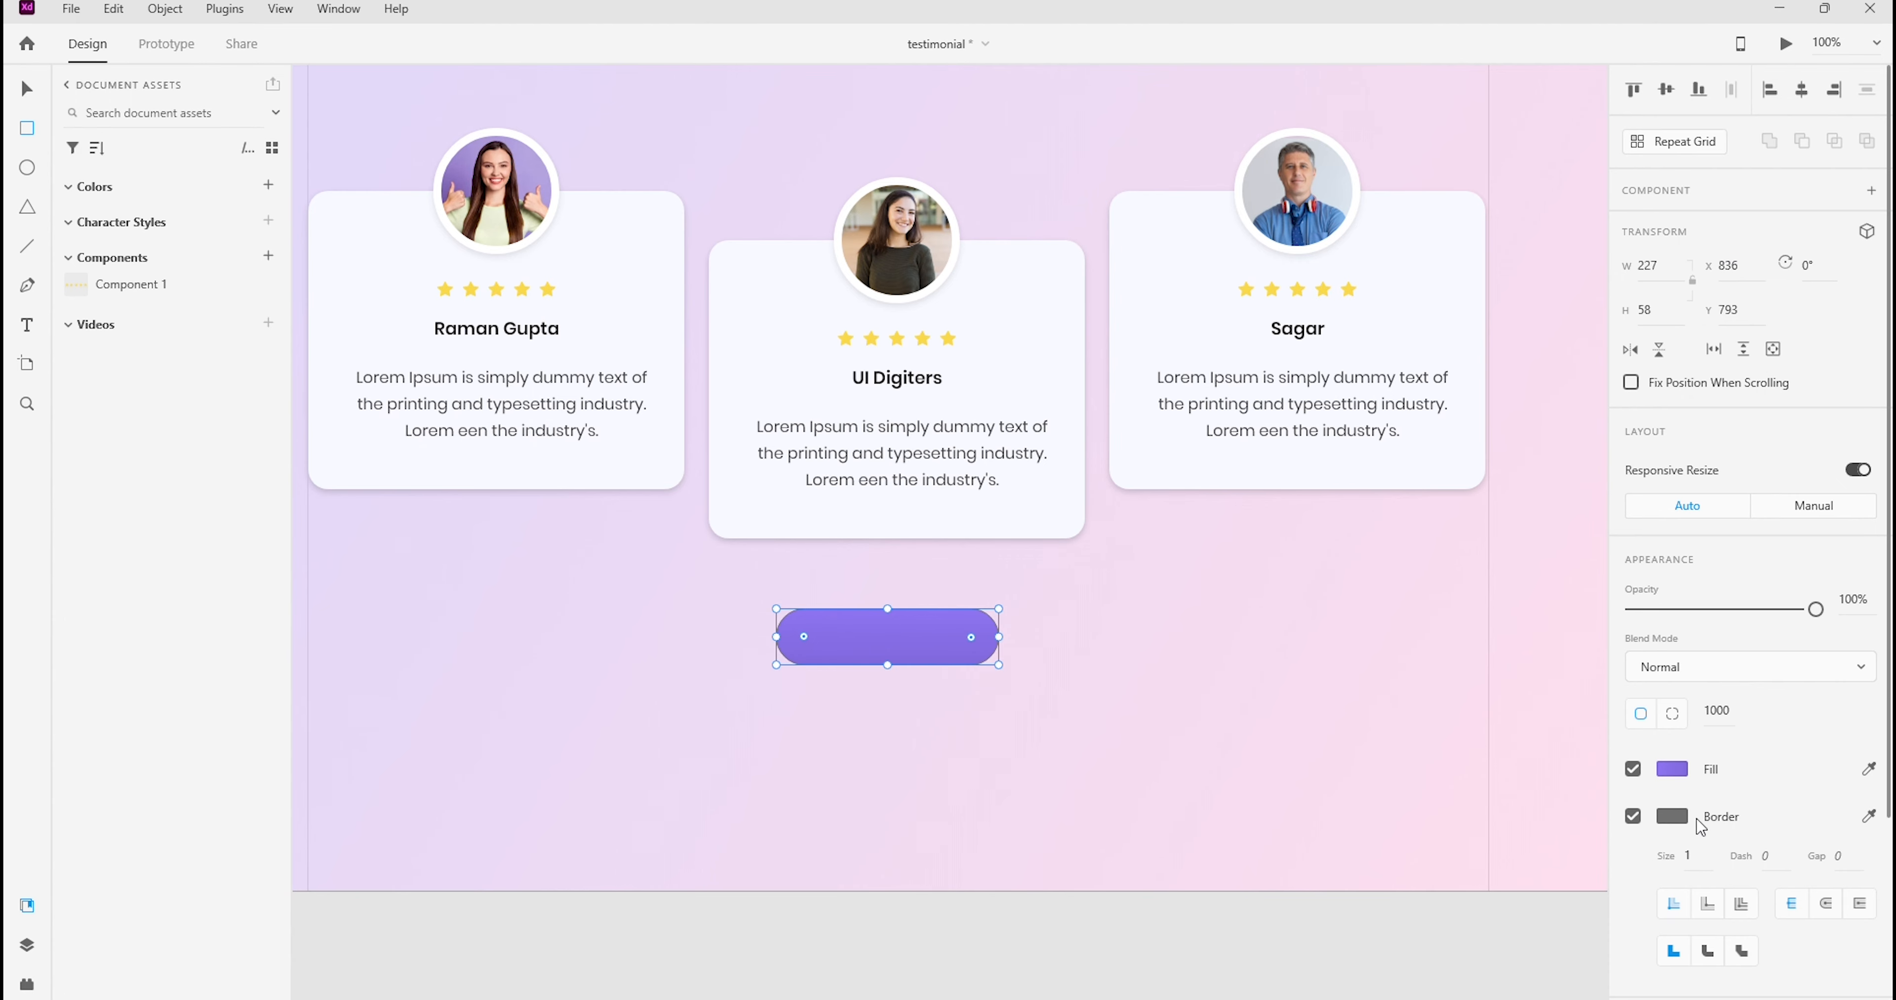
{"action": "left_click", "coordinate": [1678, 816]}
{"action": "left_click", "coordinate": [1454, 890]}
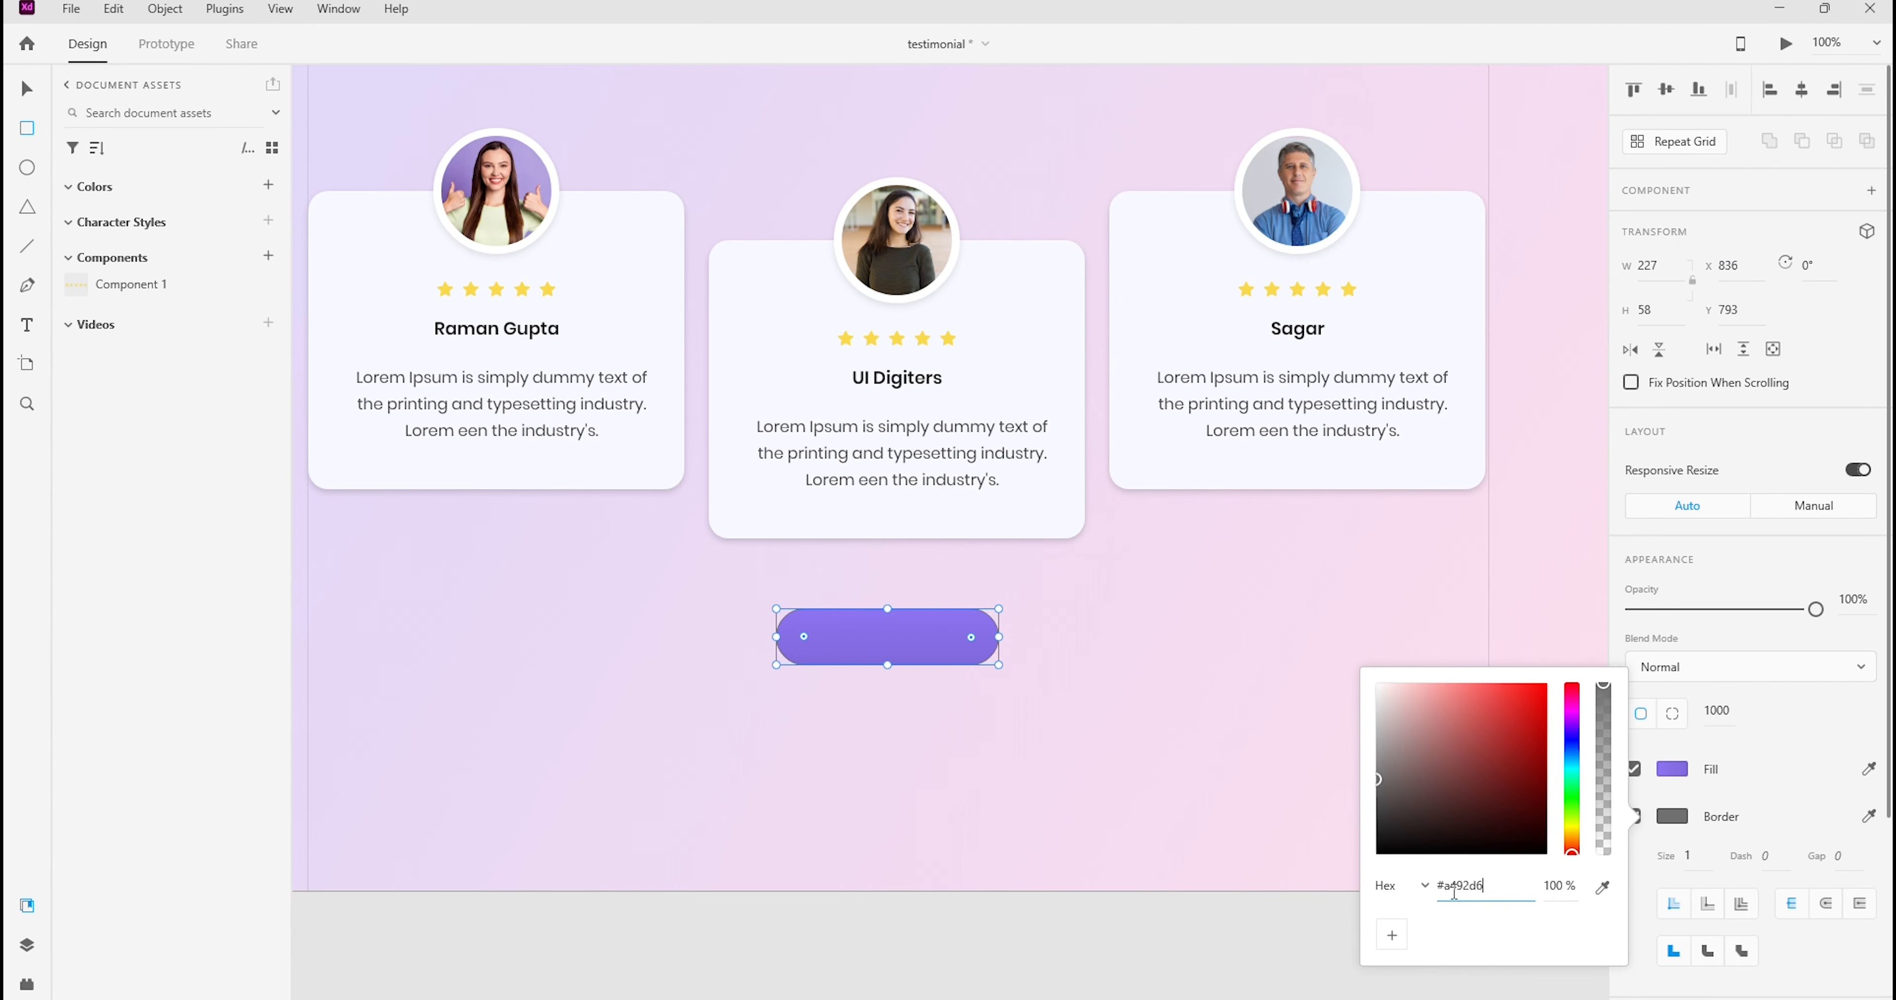
{"action": "type", "text": "A492D6"}
{"action": "key", "text": "Return"}
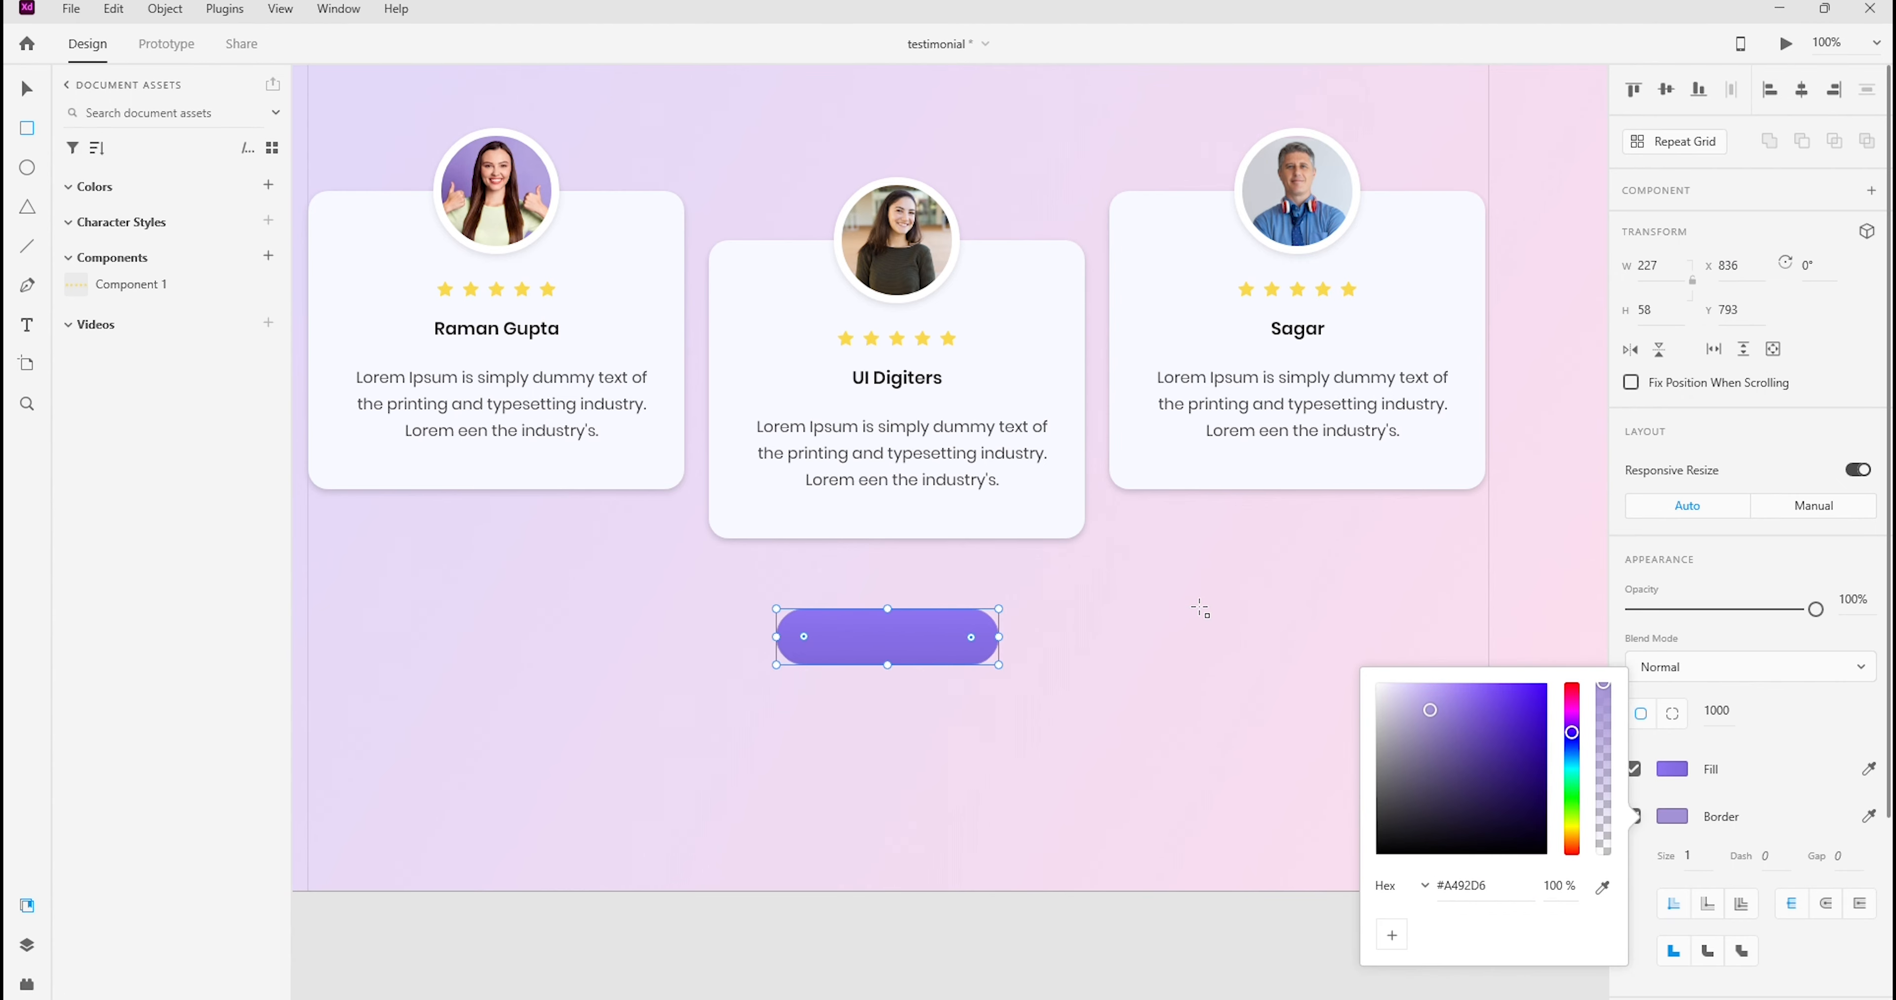
{"action": "left_click", "coordinate": [1202, 609]}
Check the mockup button in Photoshop, and in Adobe XD add the text "Read More Reviews" over the purple button
{"action": "left_click", "coordinate": [1212, 999]}
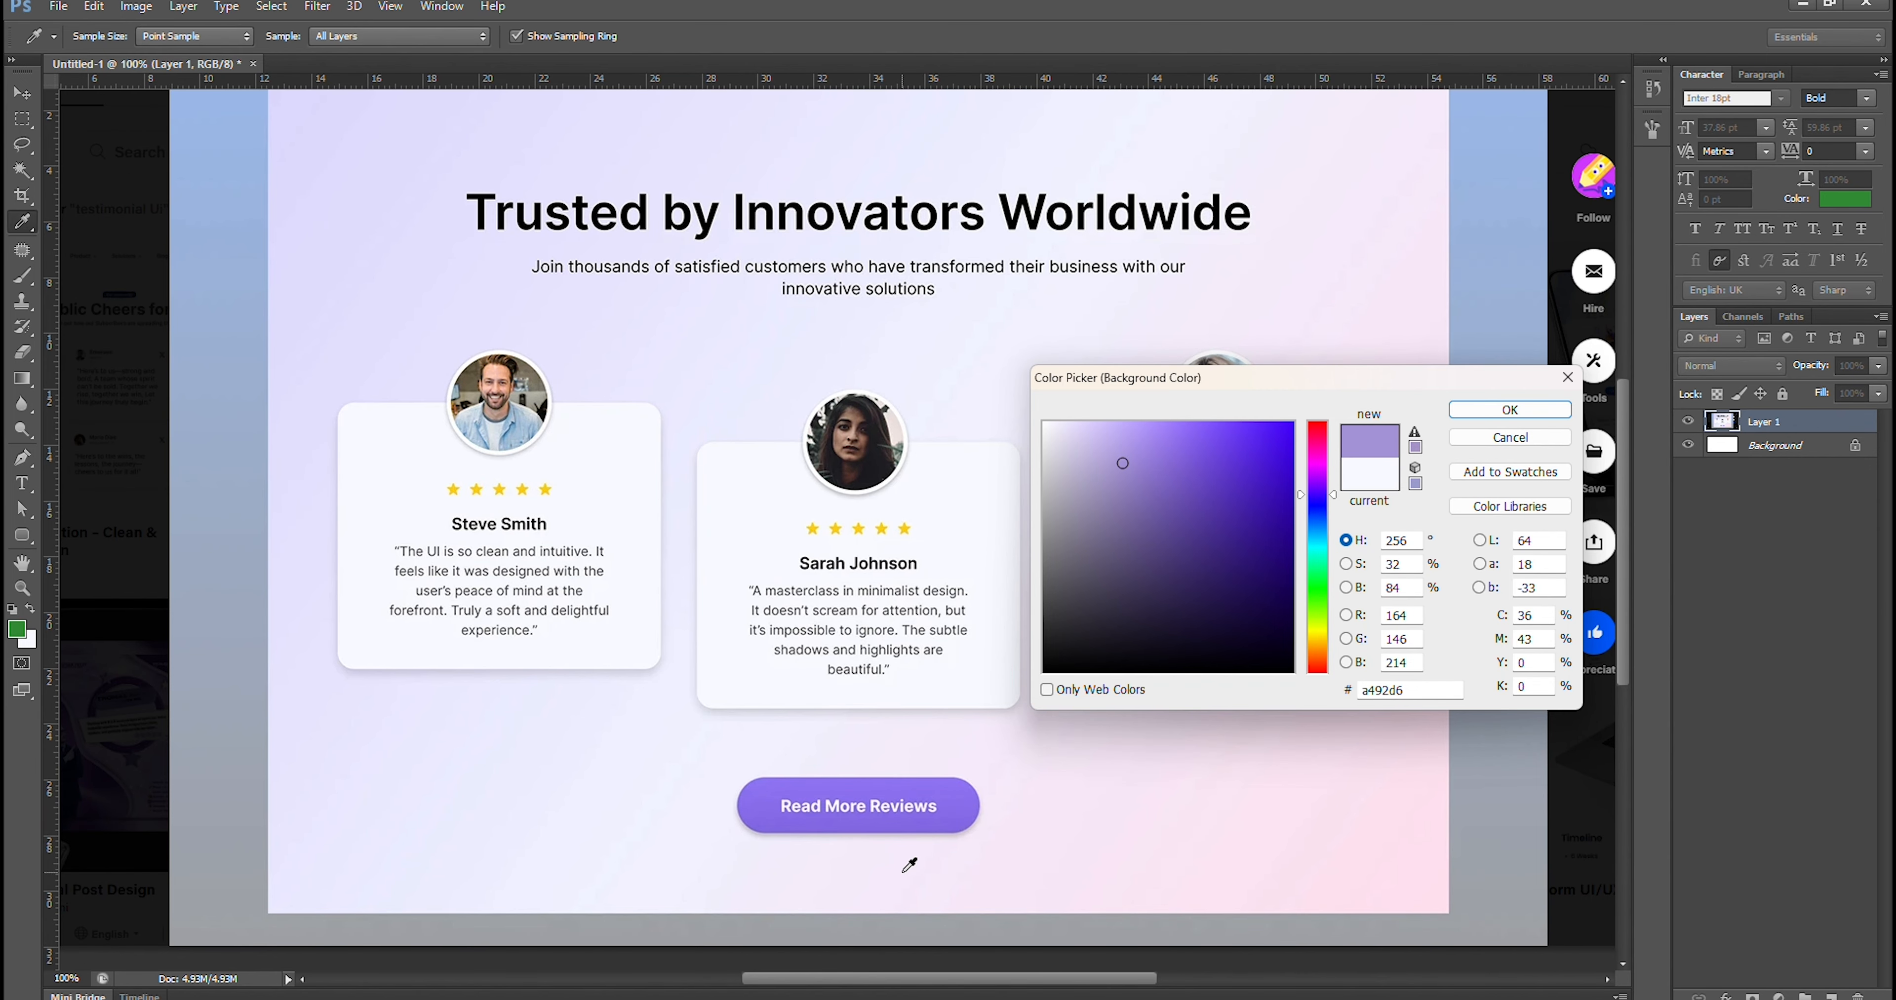
{"action": "left_click", "coordinate": [1212, 993]}
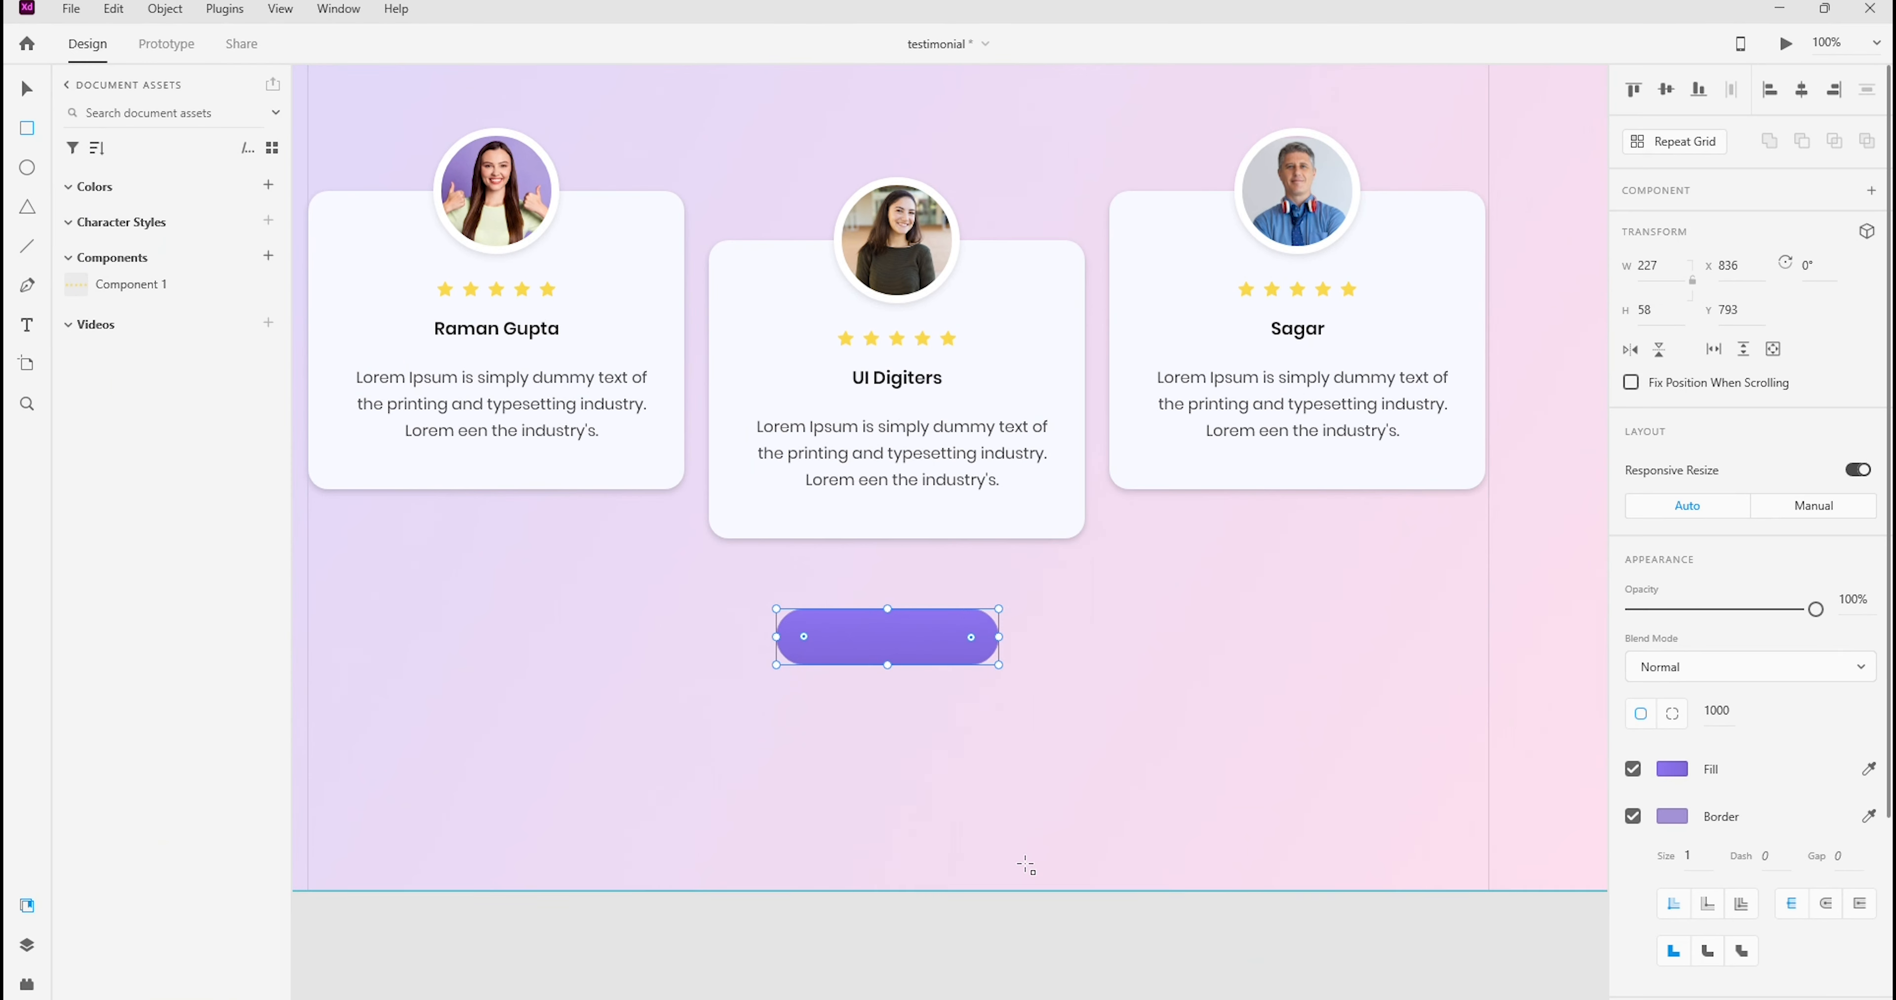
{"action": "key", "text": "t"}
{"action": "left_click", "coordinate": [850, 637]}
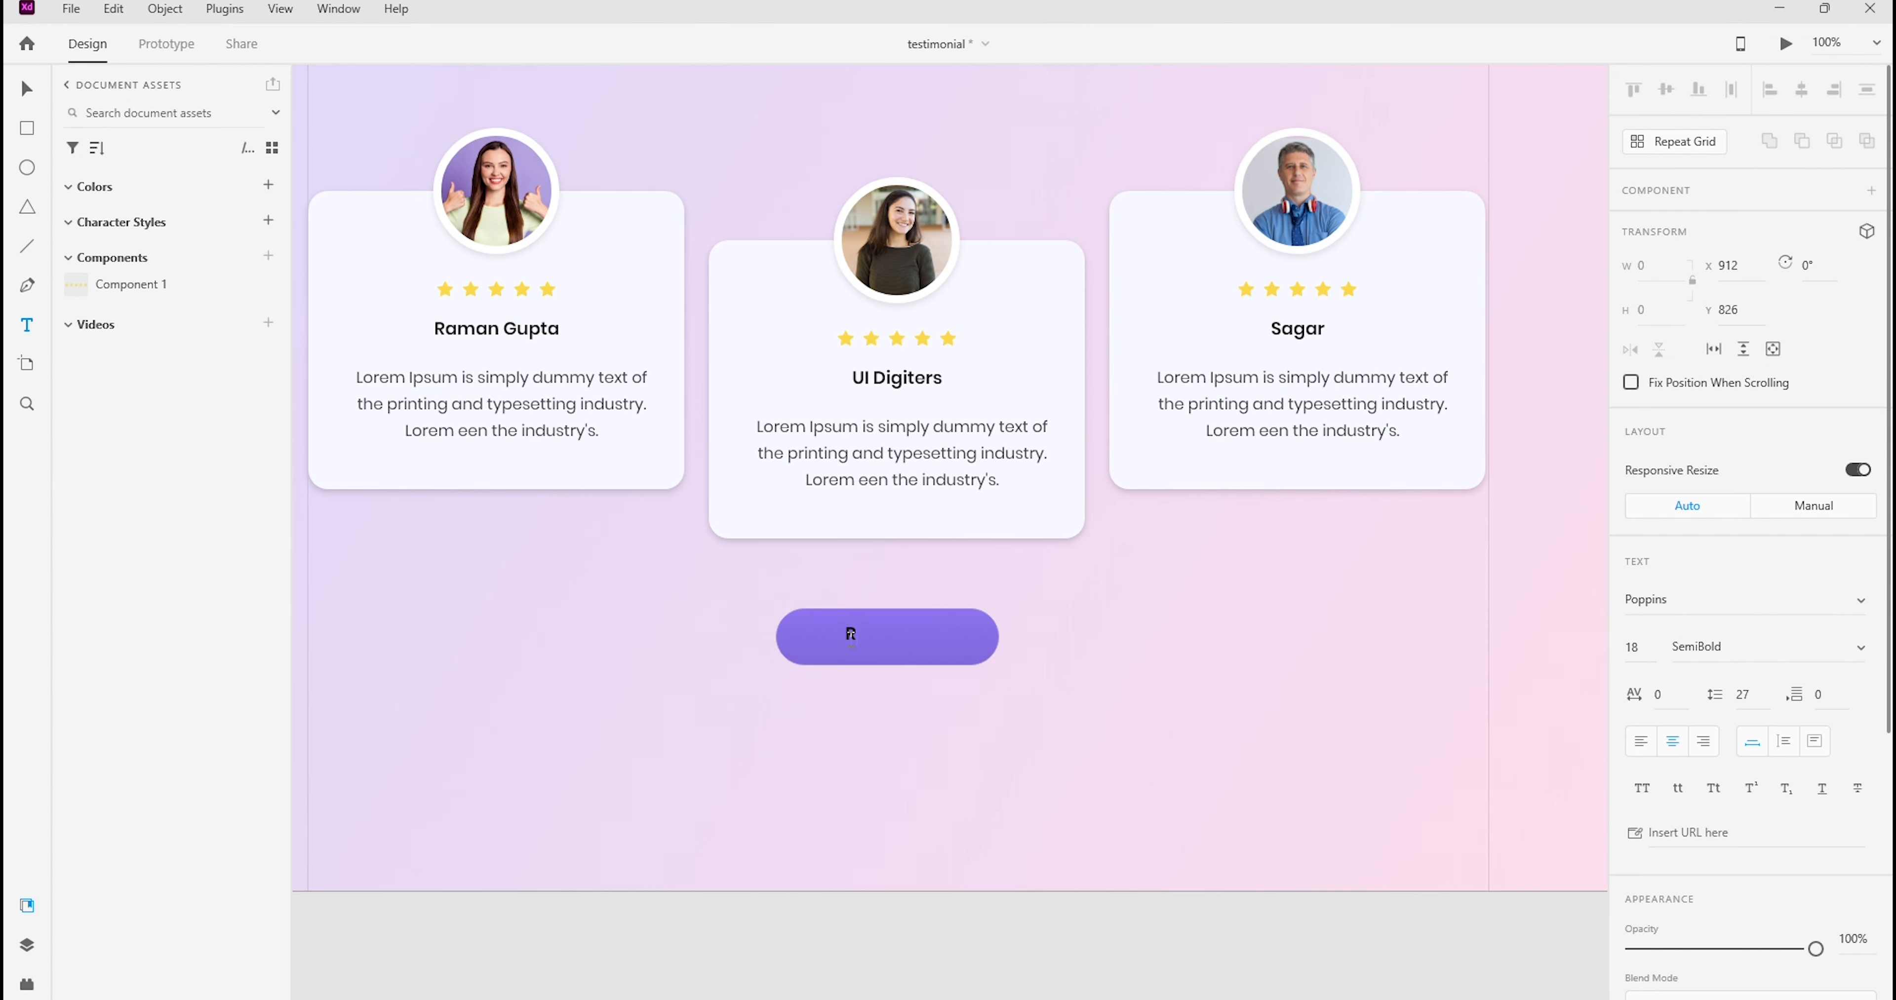
{"action": "type", "text": "Read More Reviews"}
{"action": "key", "text": "Escape"}
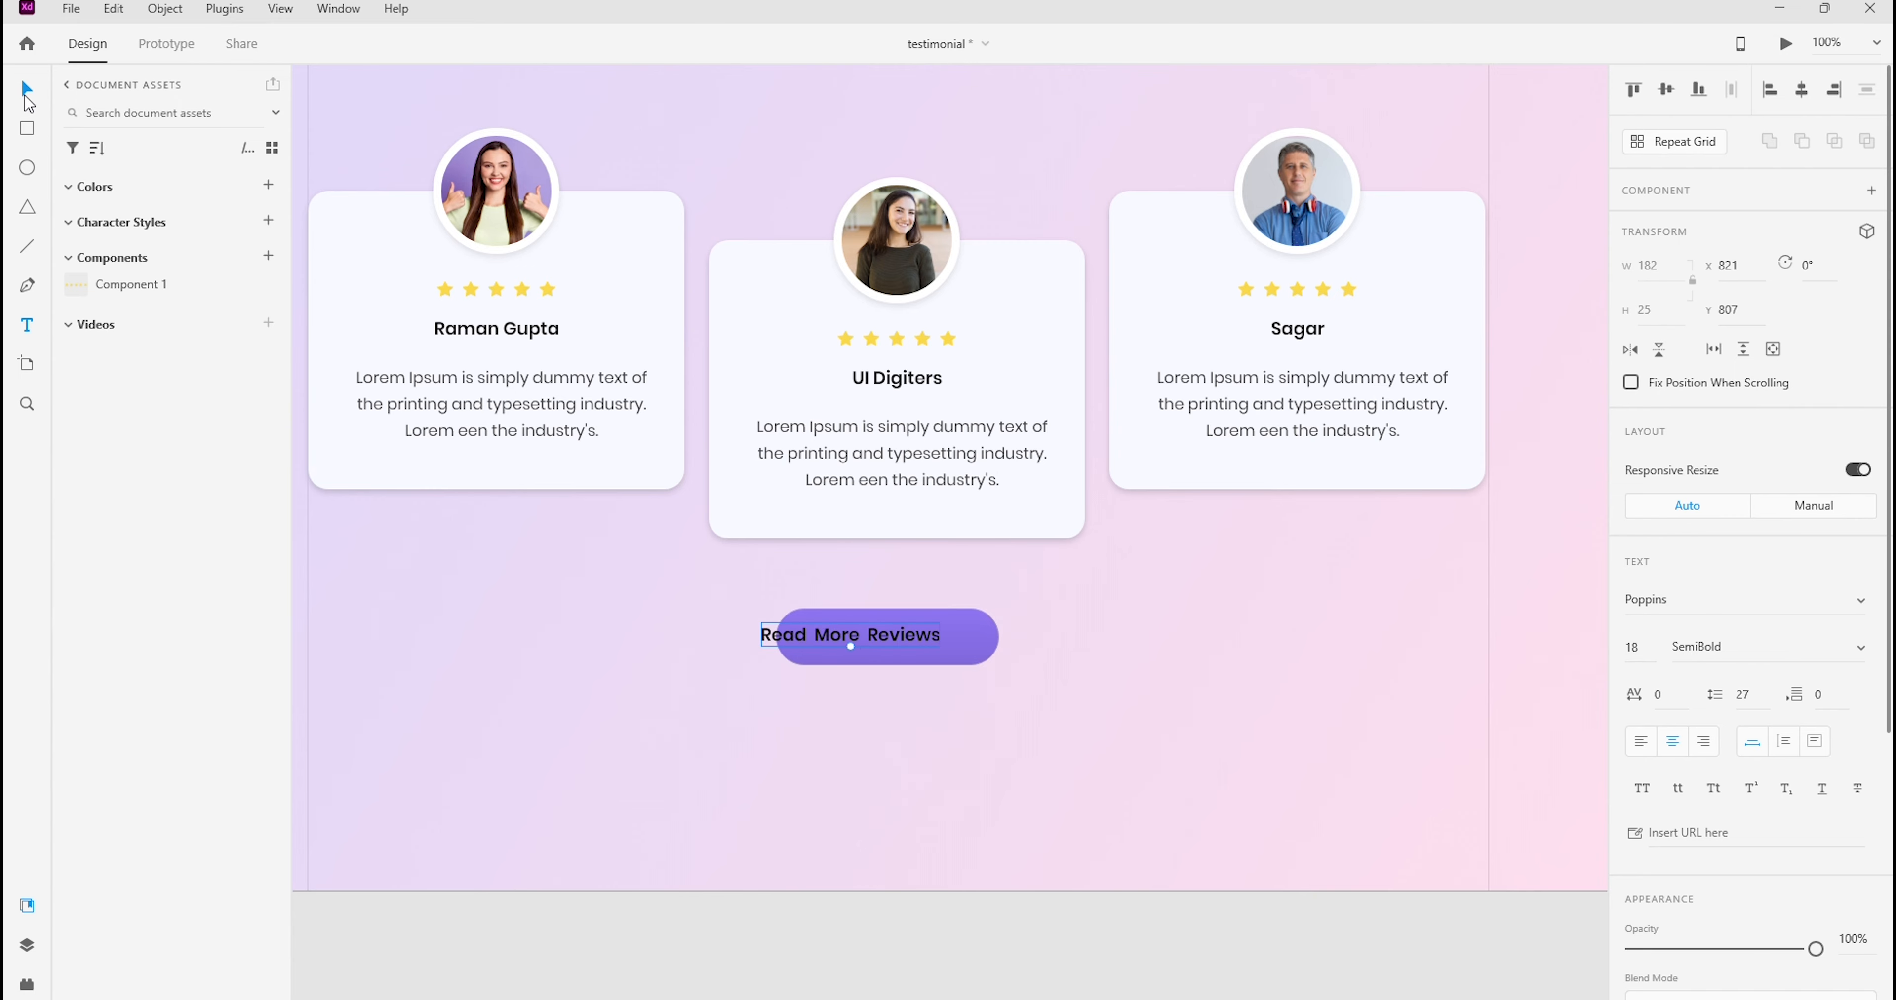
Centre the "Read More Reviews" text and the purple button on each other, both vertically and horizontally
{"action": "left_click_drag", "start_coordinate": [837, 588], "coordinate": [983, 725]}
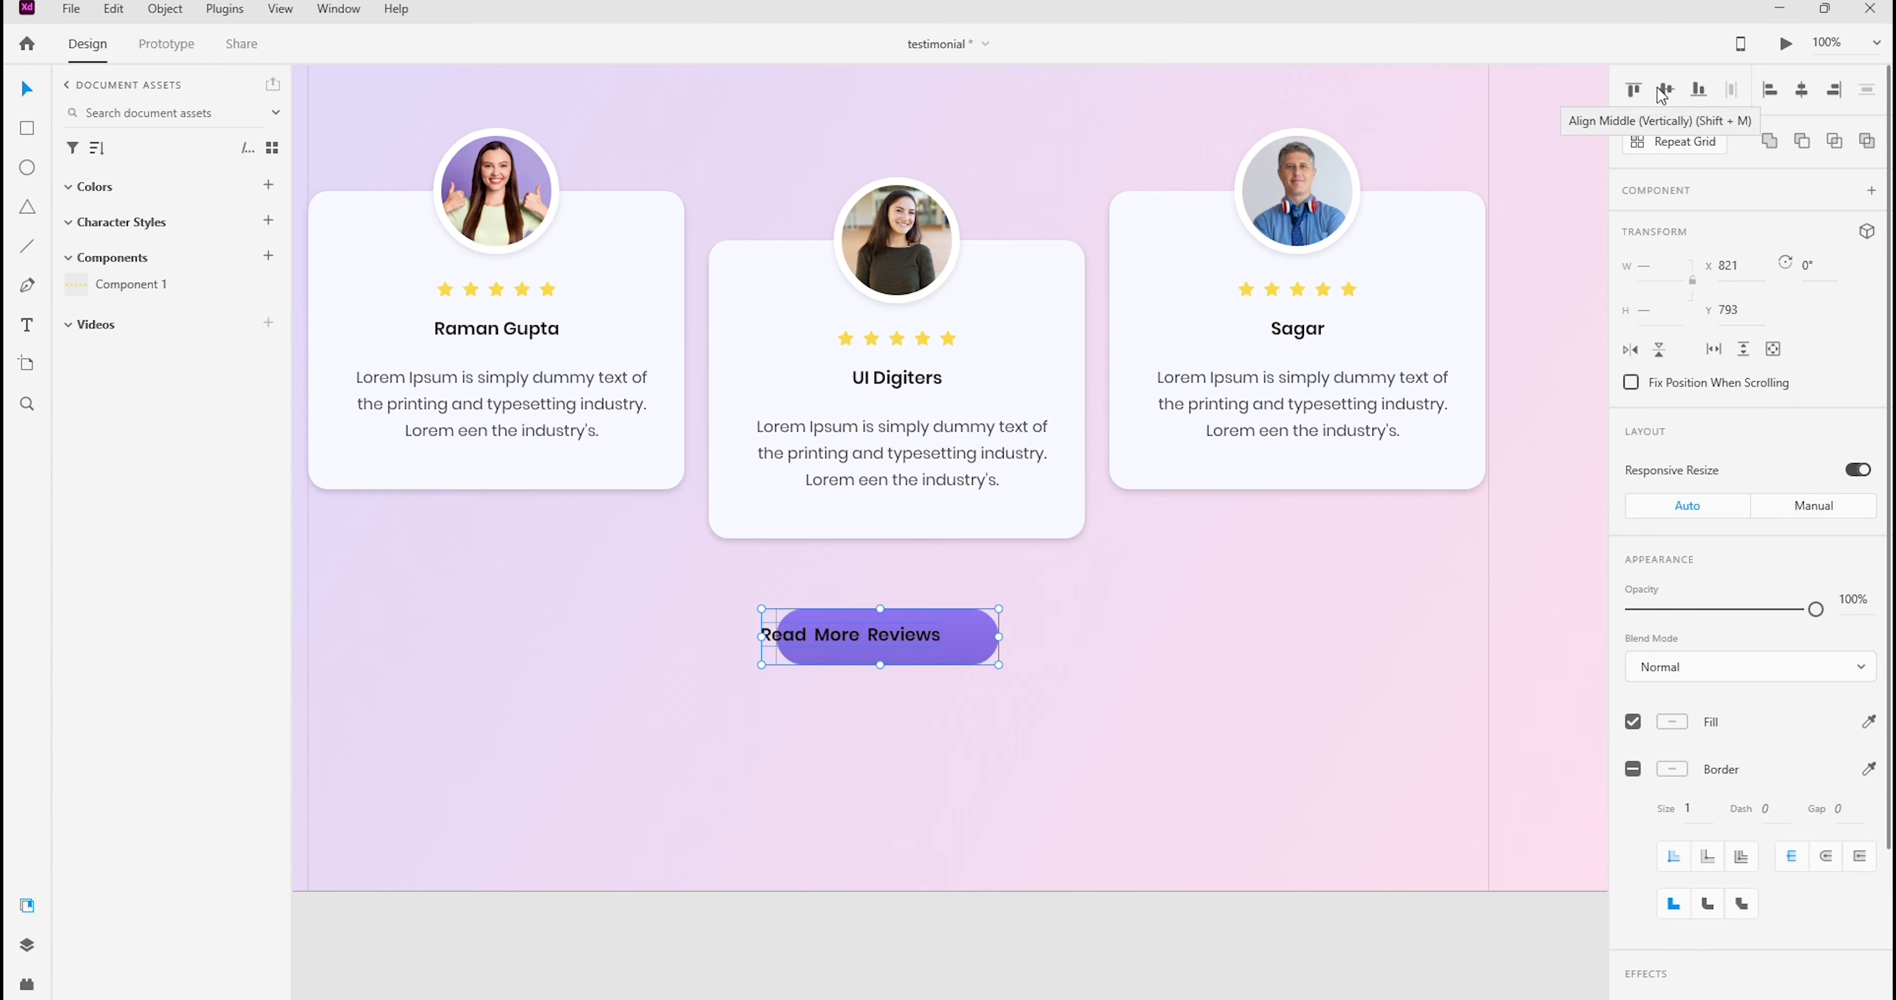
{"action": "left_click_drag", "start_coordinate": [966, 693], "coordinate": [966, 693]}
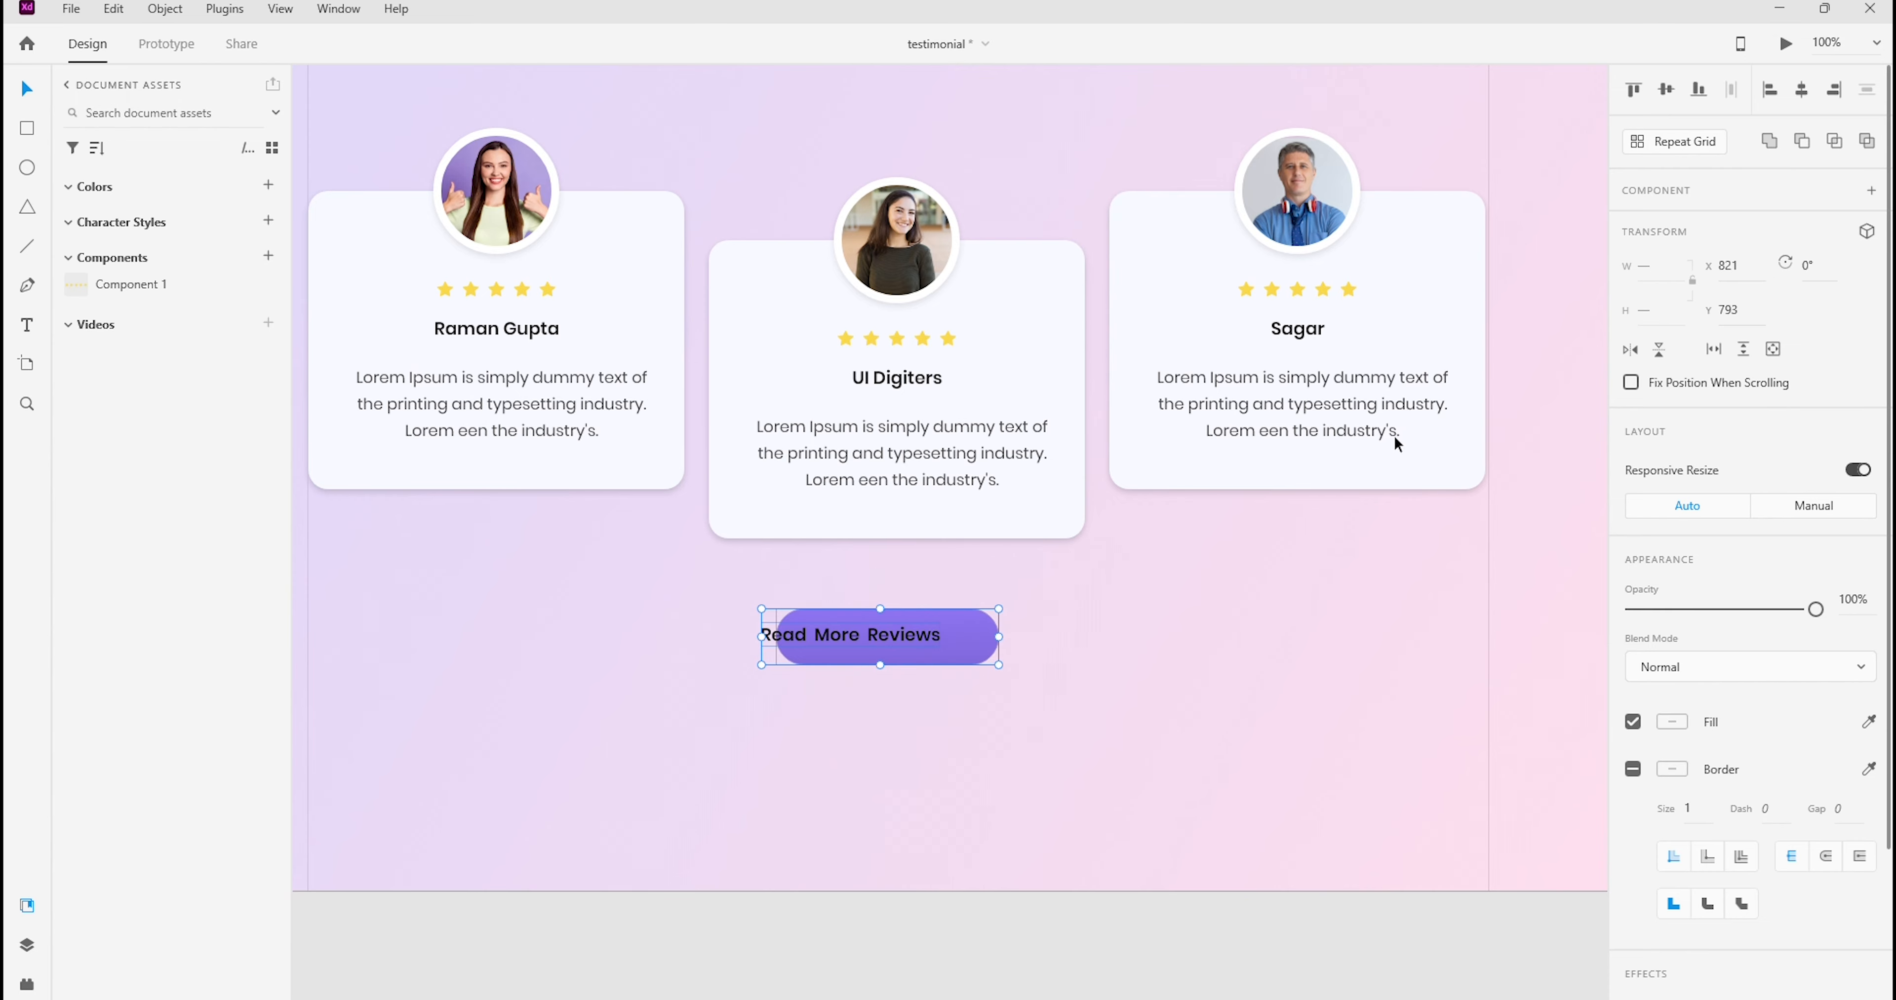
{"action": "left_click", "coordinate": [1665, 89]}
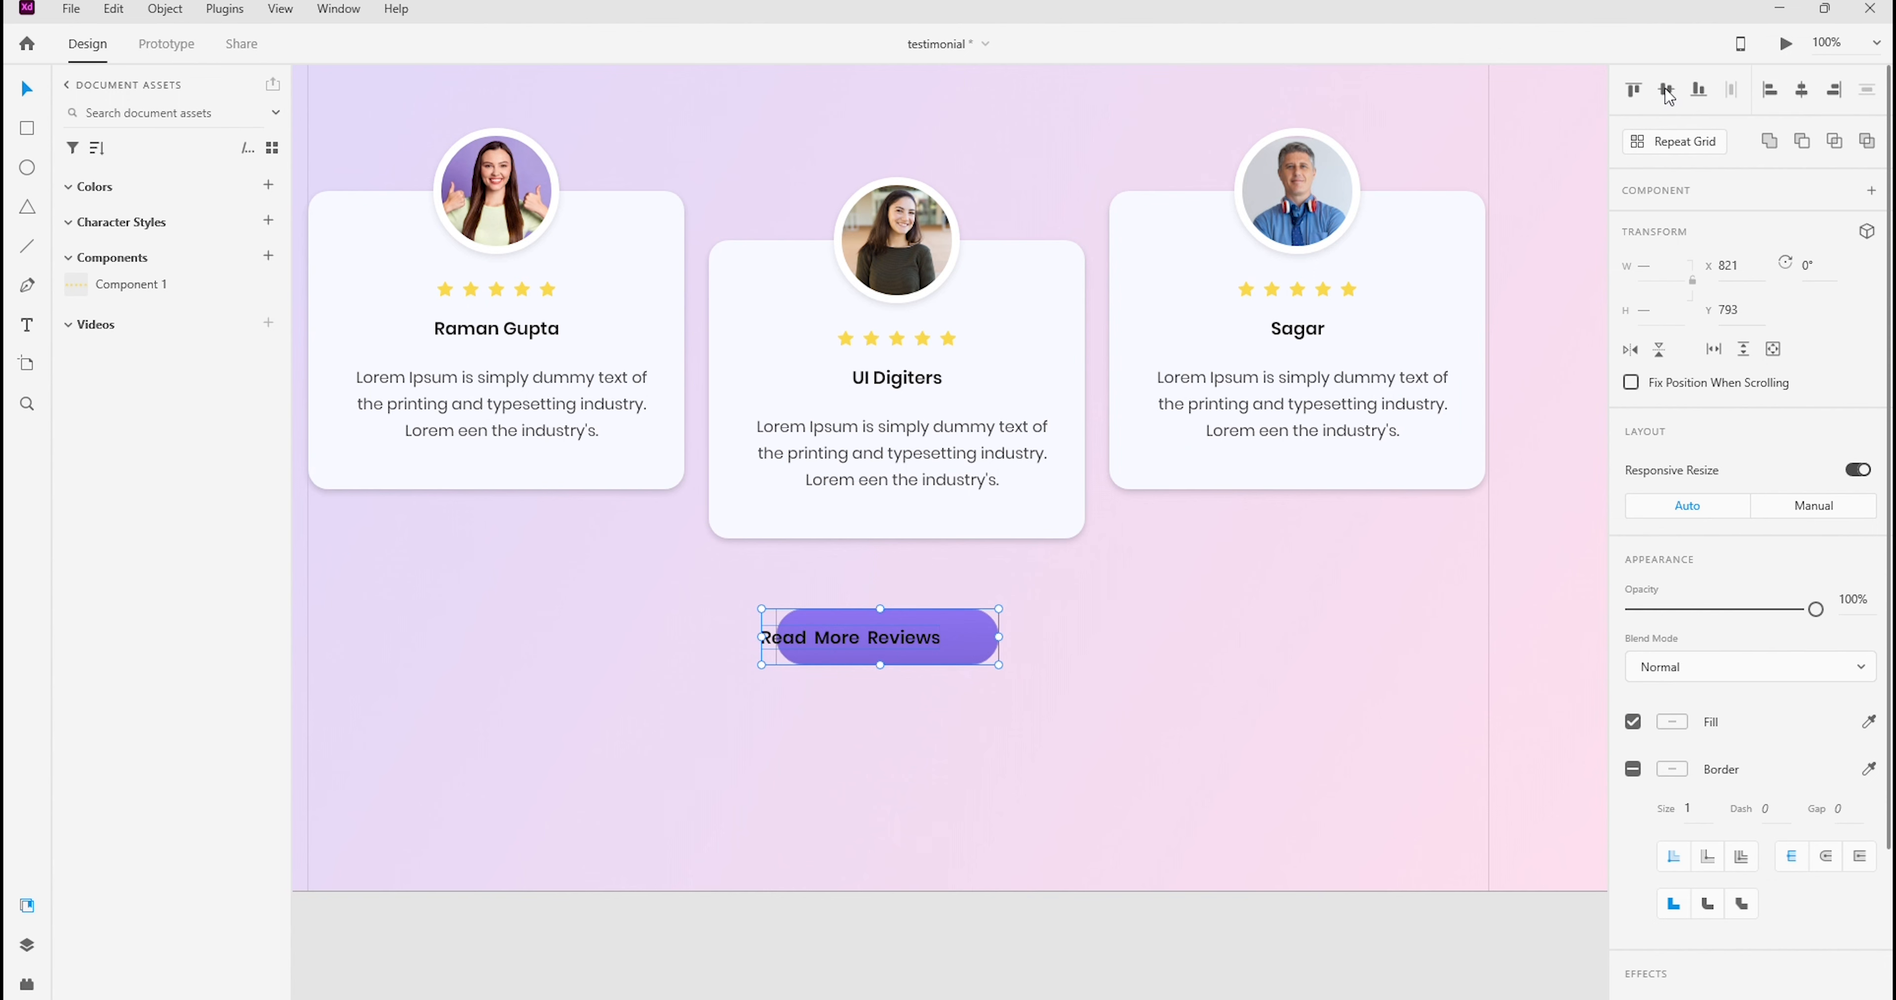
{"action": "left_click", "coordinate": [1801, 89]}
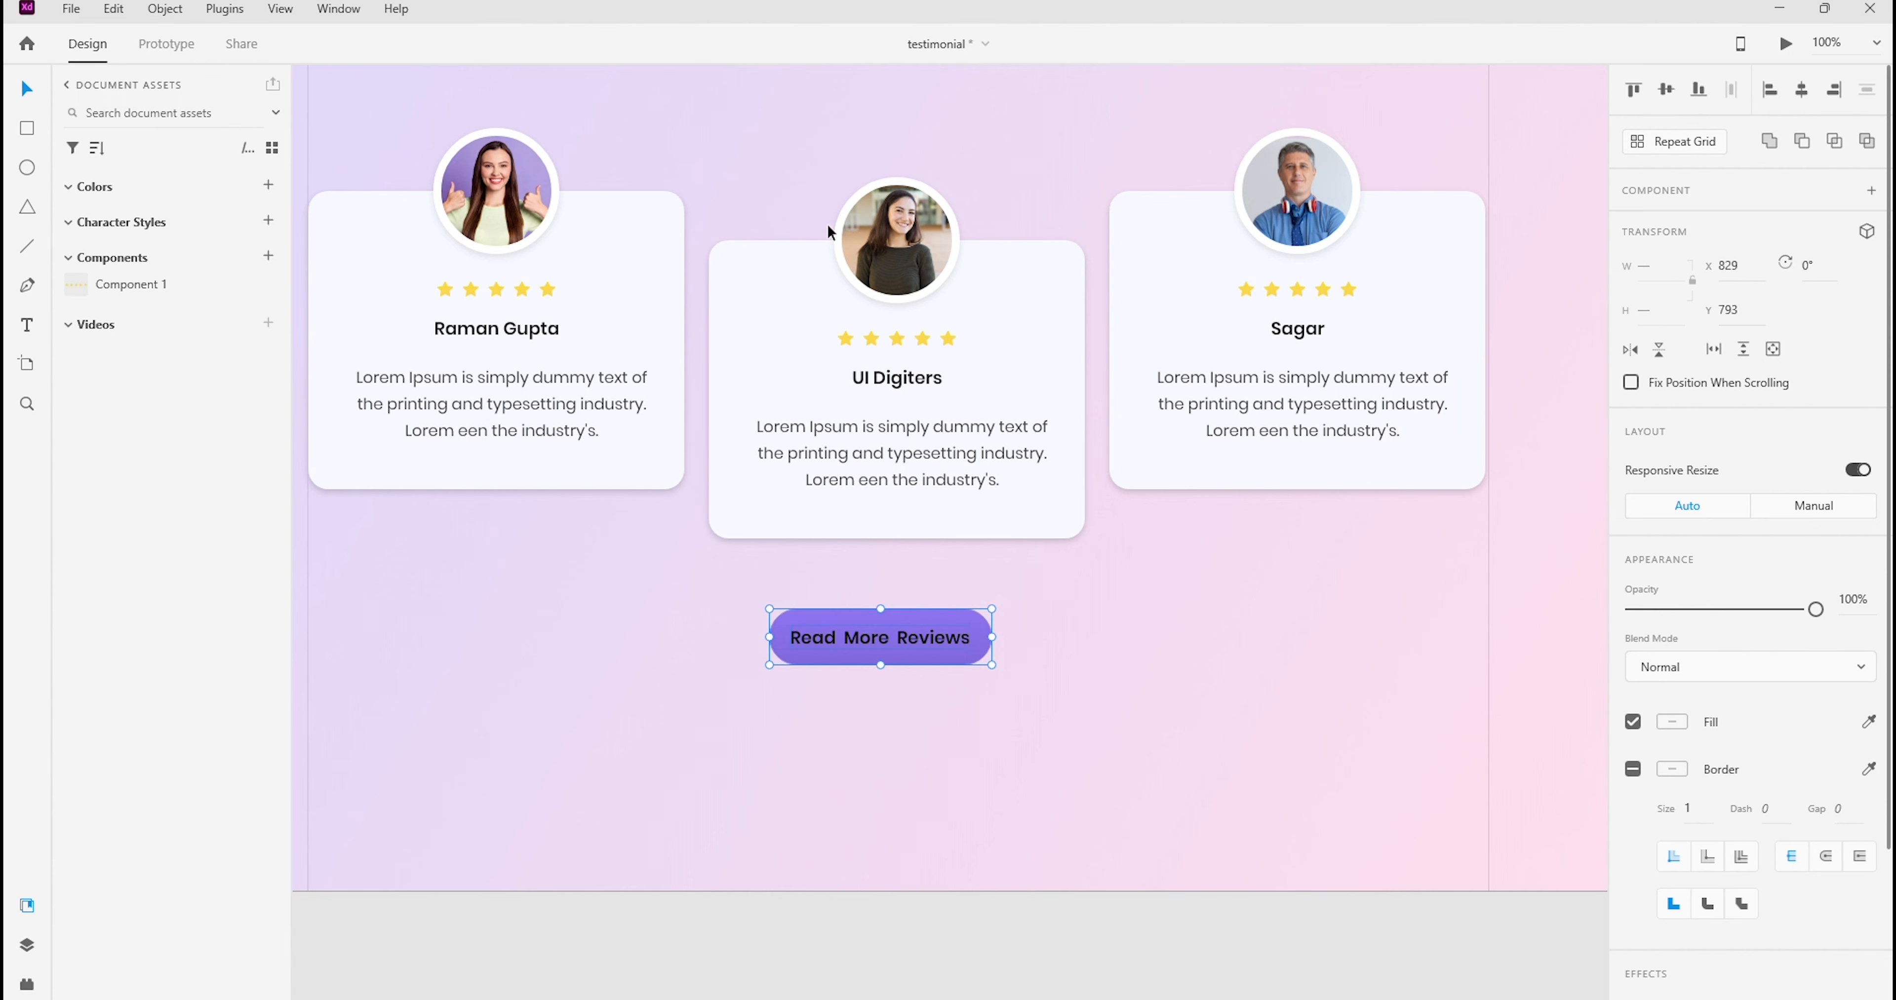
Widen the purple button slightly to the right and centre its label horizontally on it again
{"action": "left_click", "coordinate": [985, 633]}
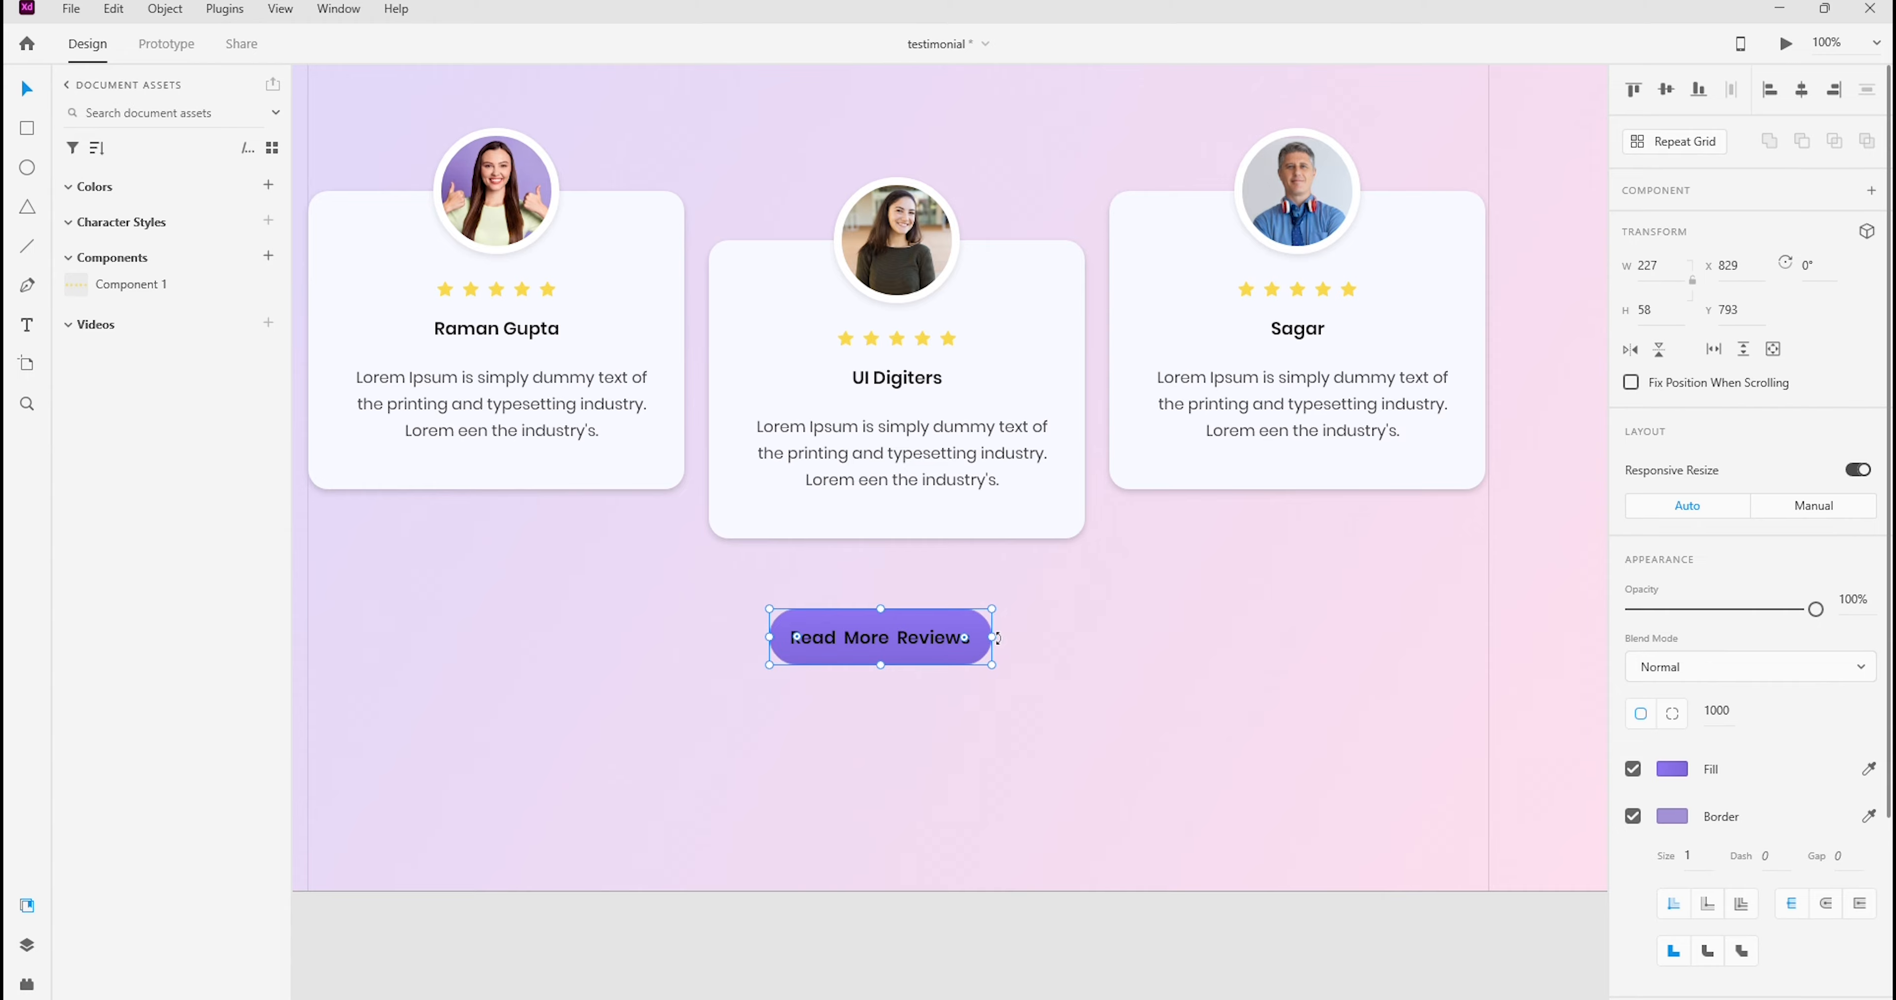
{"action": "left_click_drag", "start_coordinate": [992, 637], "coordinate": [869, 605]}
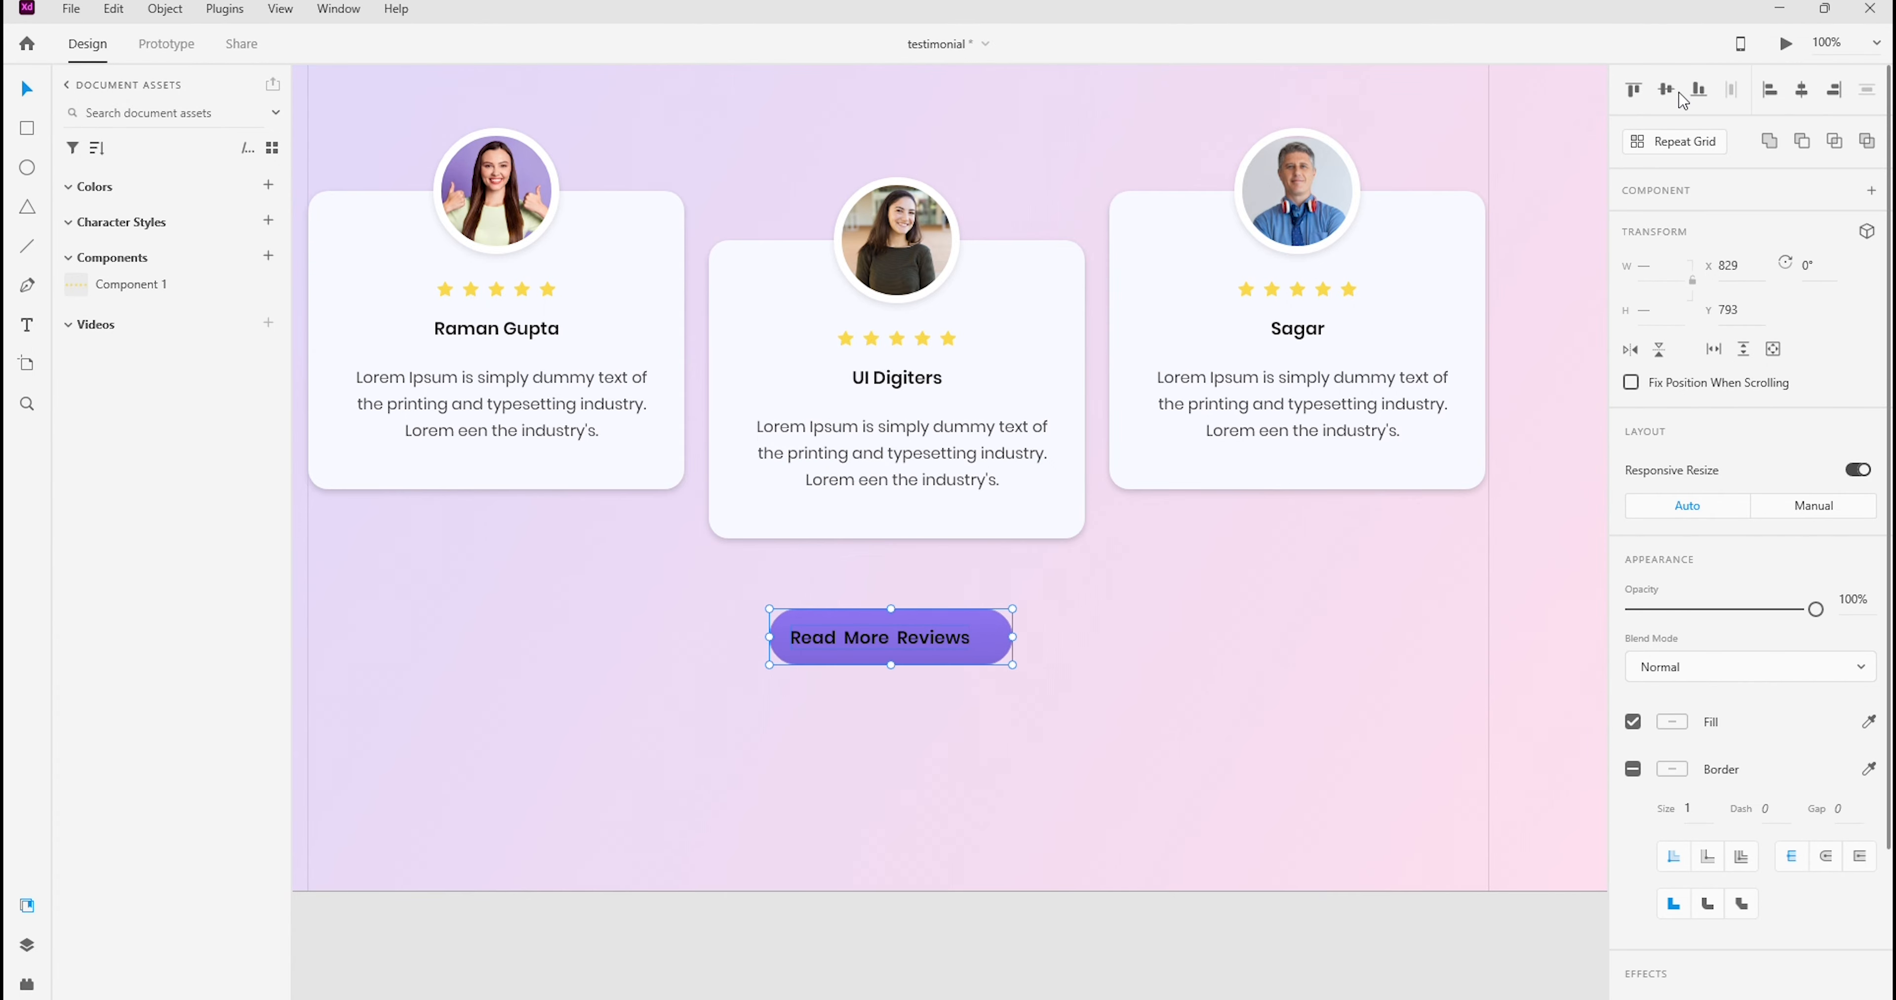
{"action": "left_click", "coordinate": [1801, 88]}
{"action": "left_click", "coordinate": [1219, 658]}
Change the fill of the "Read More Reviews" text to white
{"action": "left_click", "coordinate": [845, 634]}
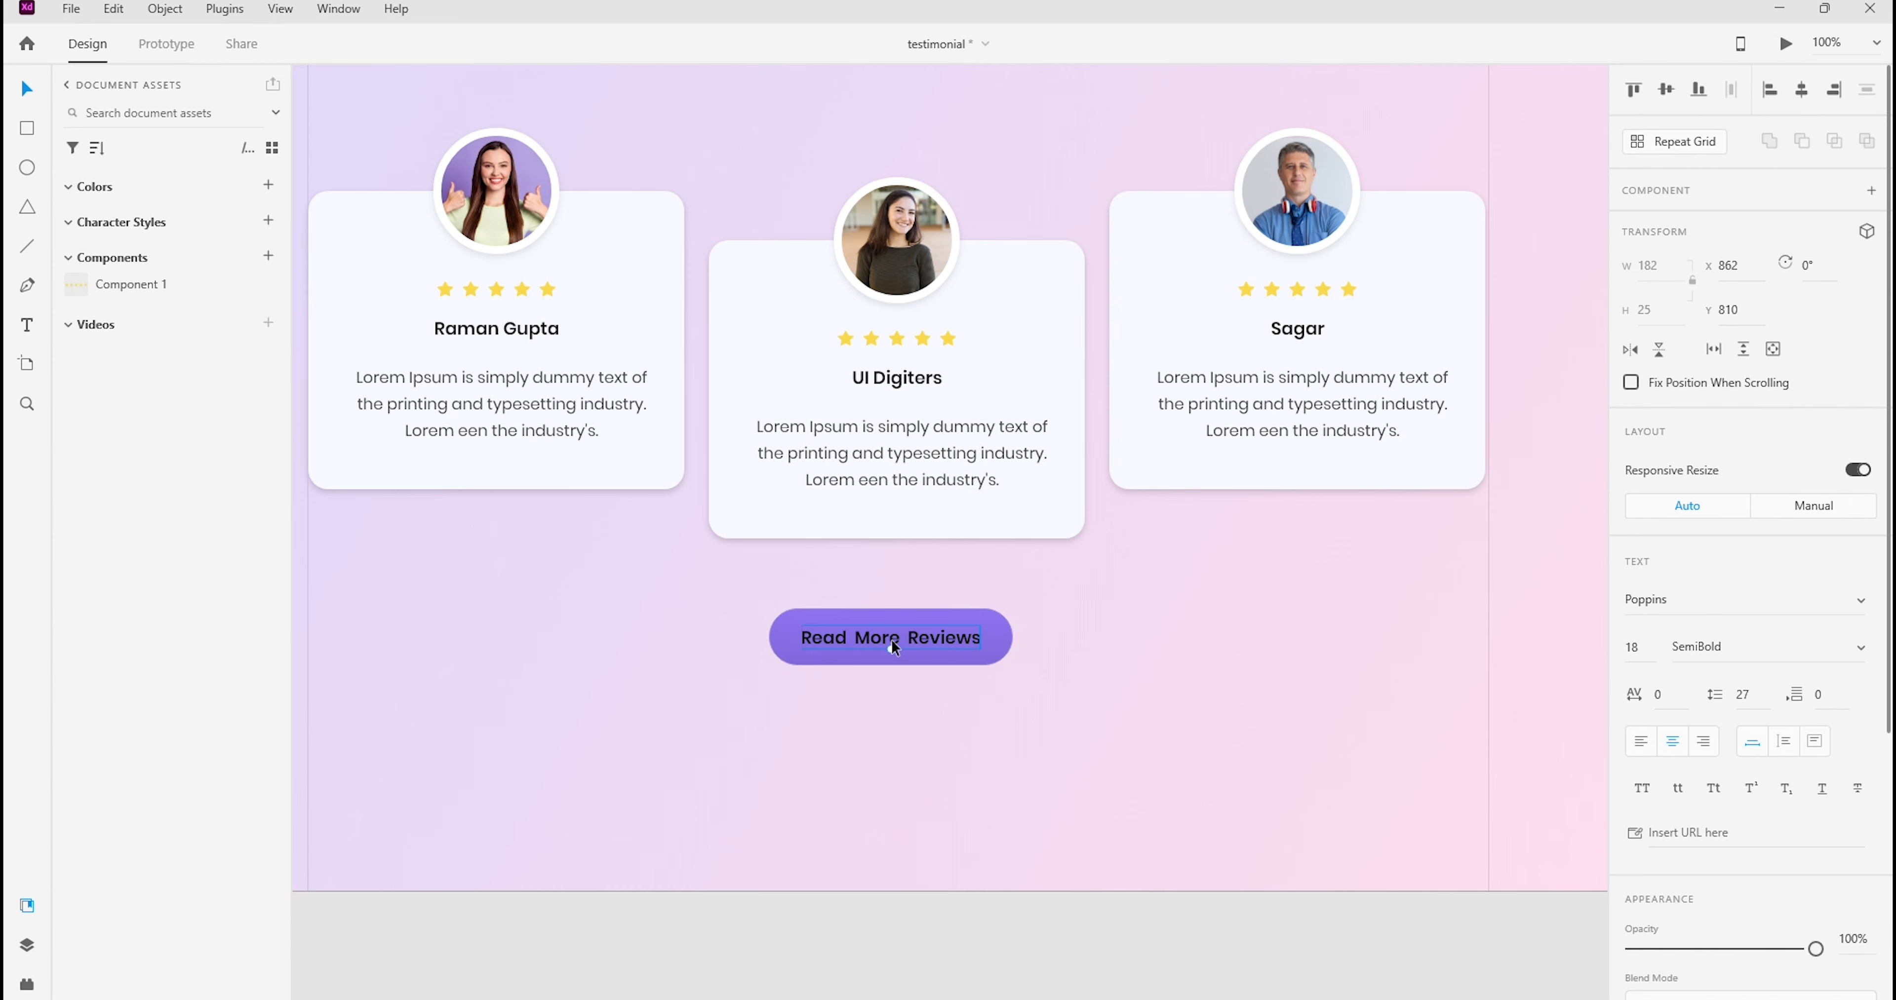
{"action": "scroll", "coordinate": [1764, 672], "scroll_direction": "down", "scroll_amount": 5}
{"action": "scroll", "coordinate": [1764, 672], "scroll_direction": "down", "scroll_amount": 1}
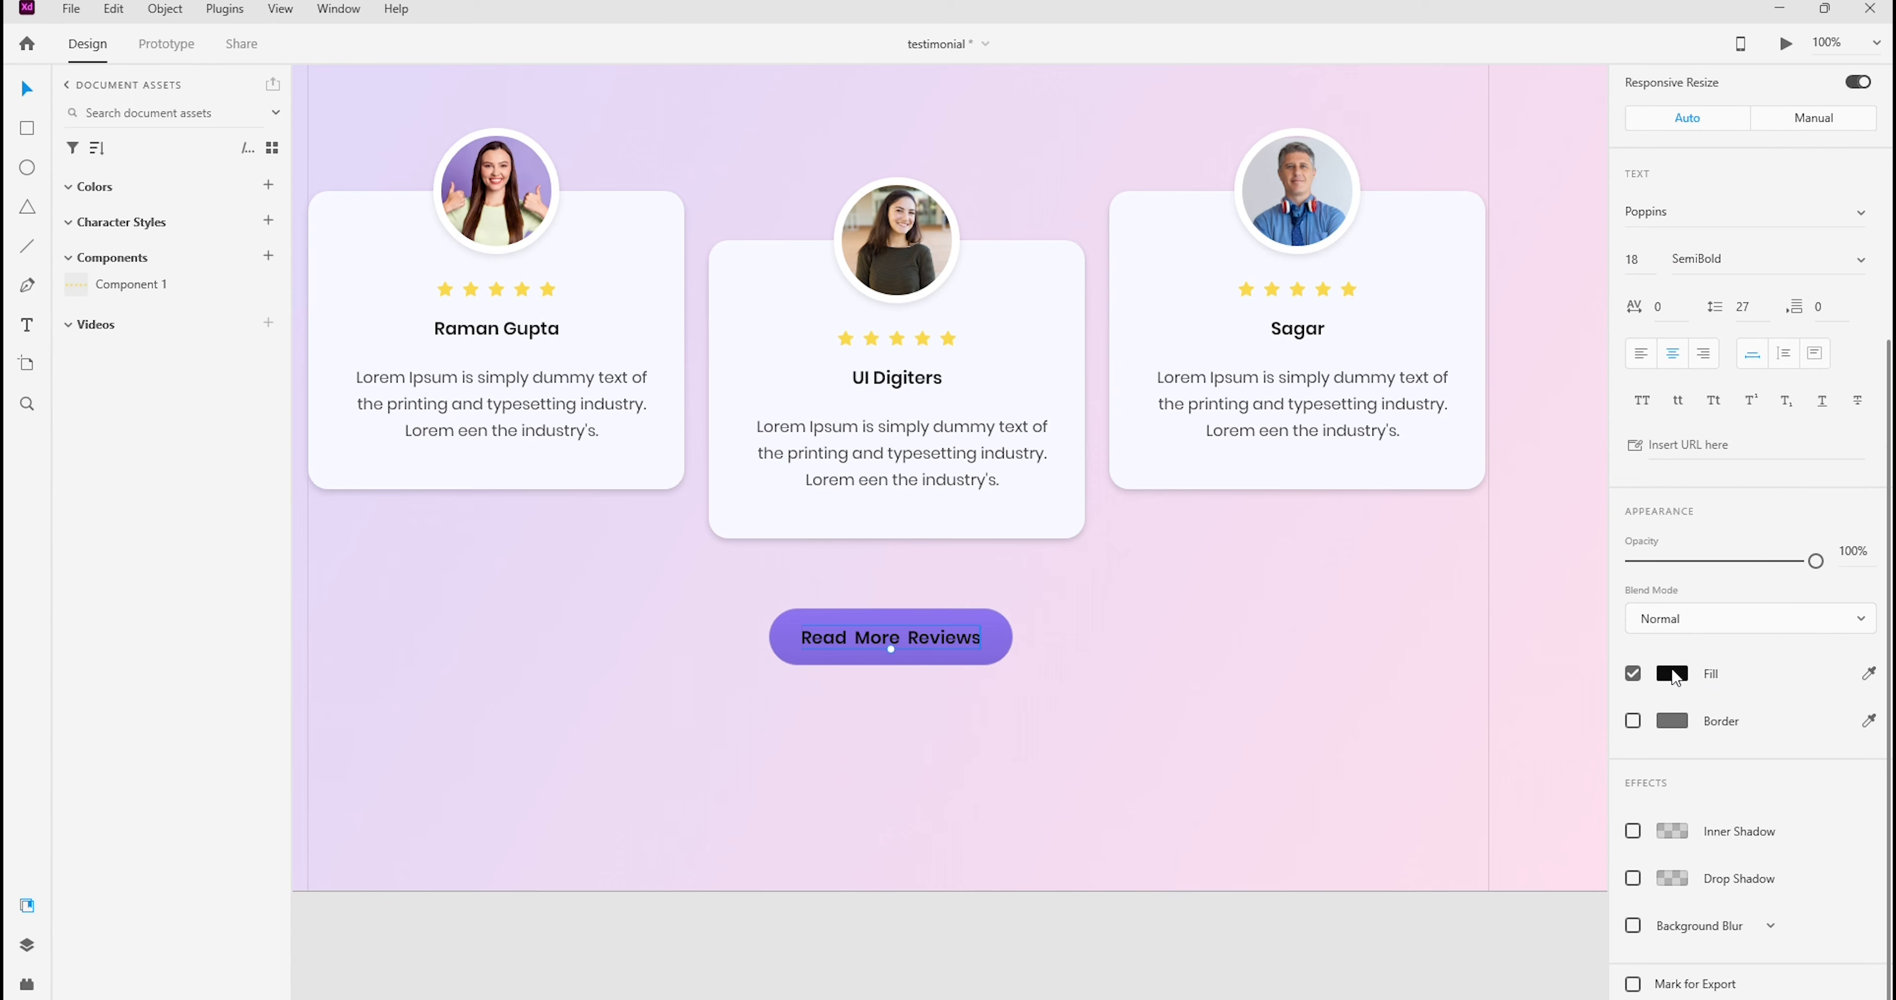
{"action": "left_click", "coordinate": [1671, 674]}
{"action": "left_click_drag", "start_coordinate": [1412, 646], "coordinate": [1372, 537]}
{"action": "left_click_drag", "start_coordinate": [822, 581], "coordinate": [848, 607]}
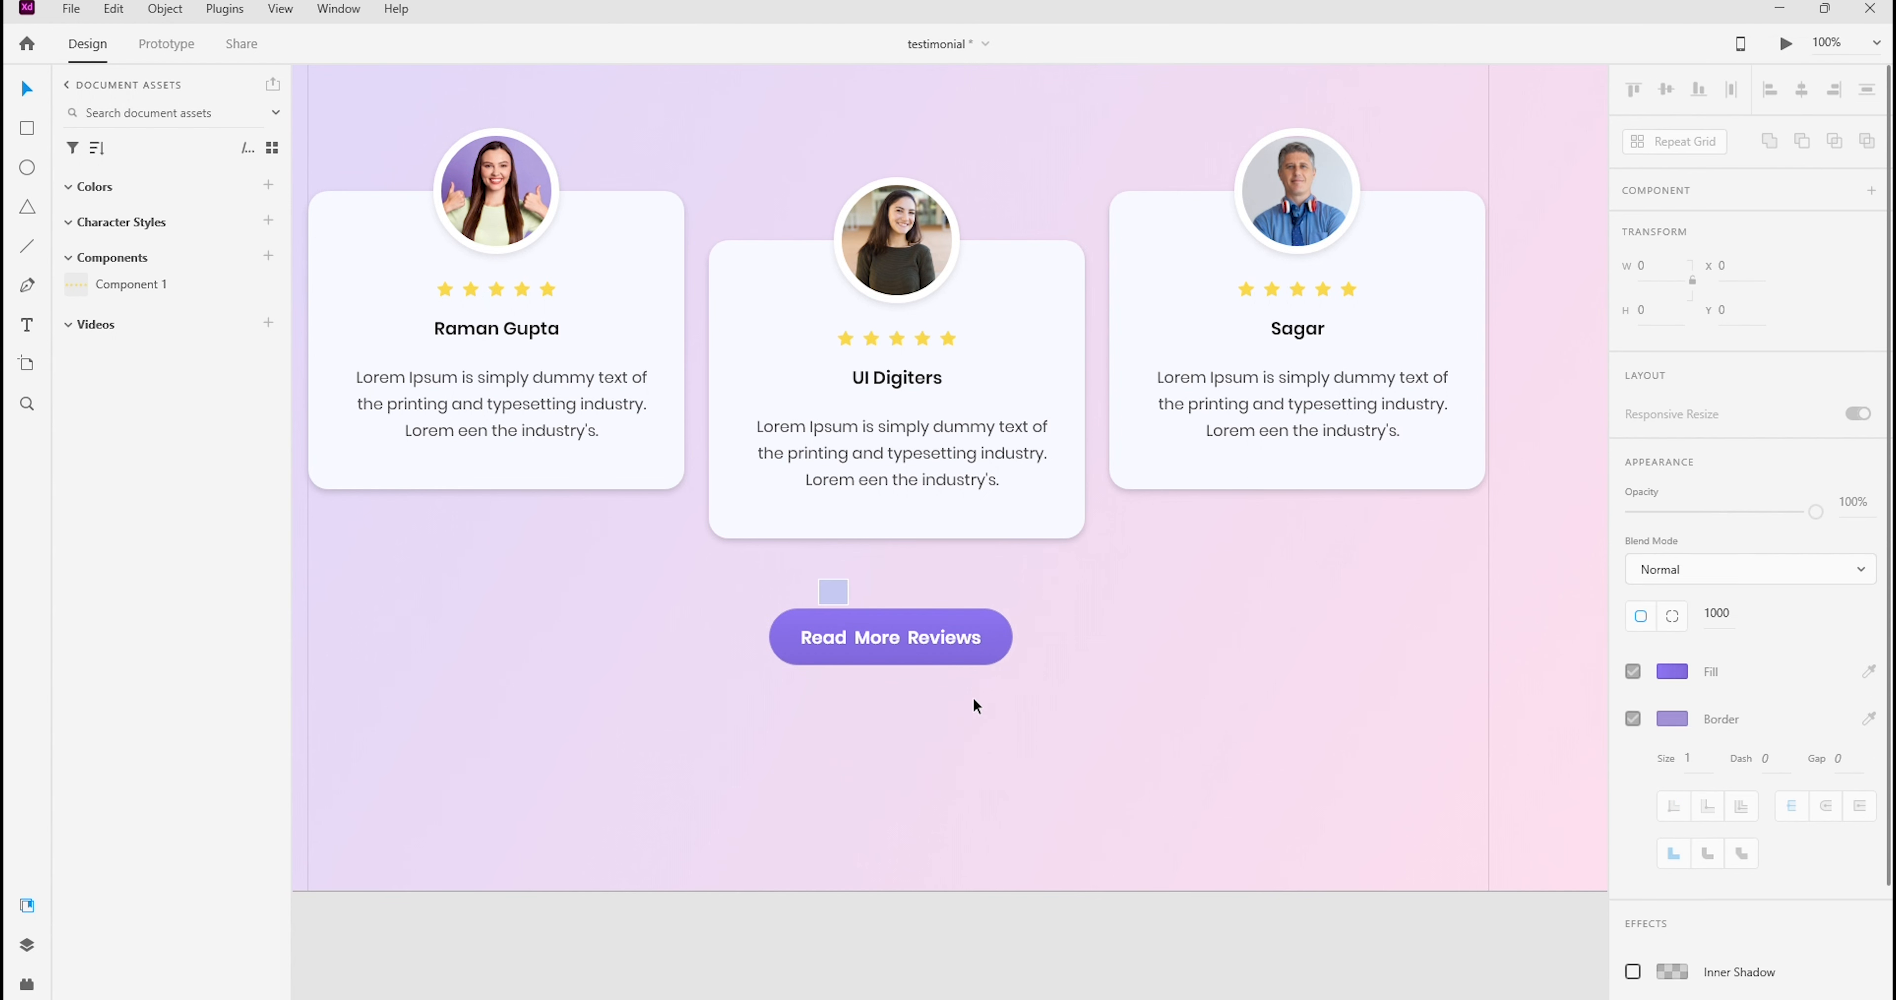
Compare the button label with the Photoshop mockup and set the Adobe XD label's font size to 19
{"action": "left_click", "coordinate": [1087, 952]}
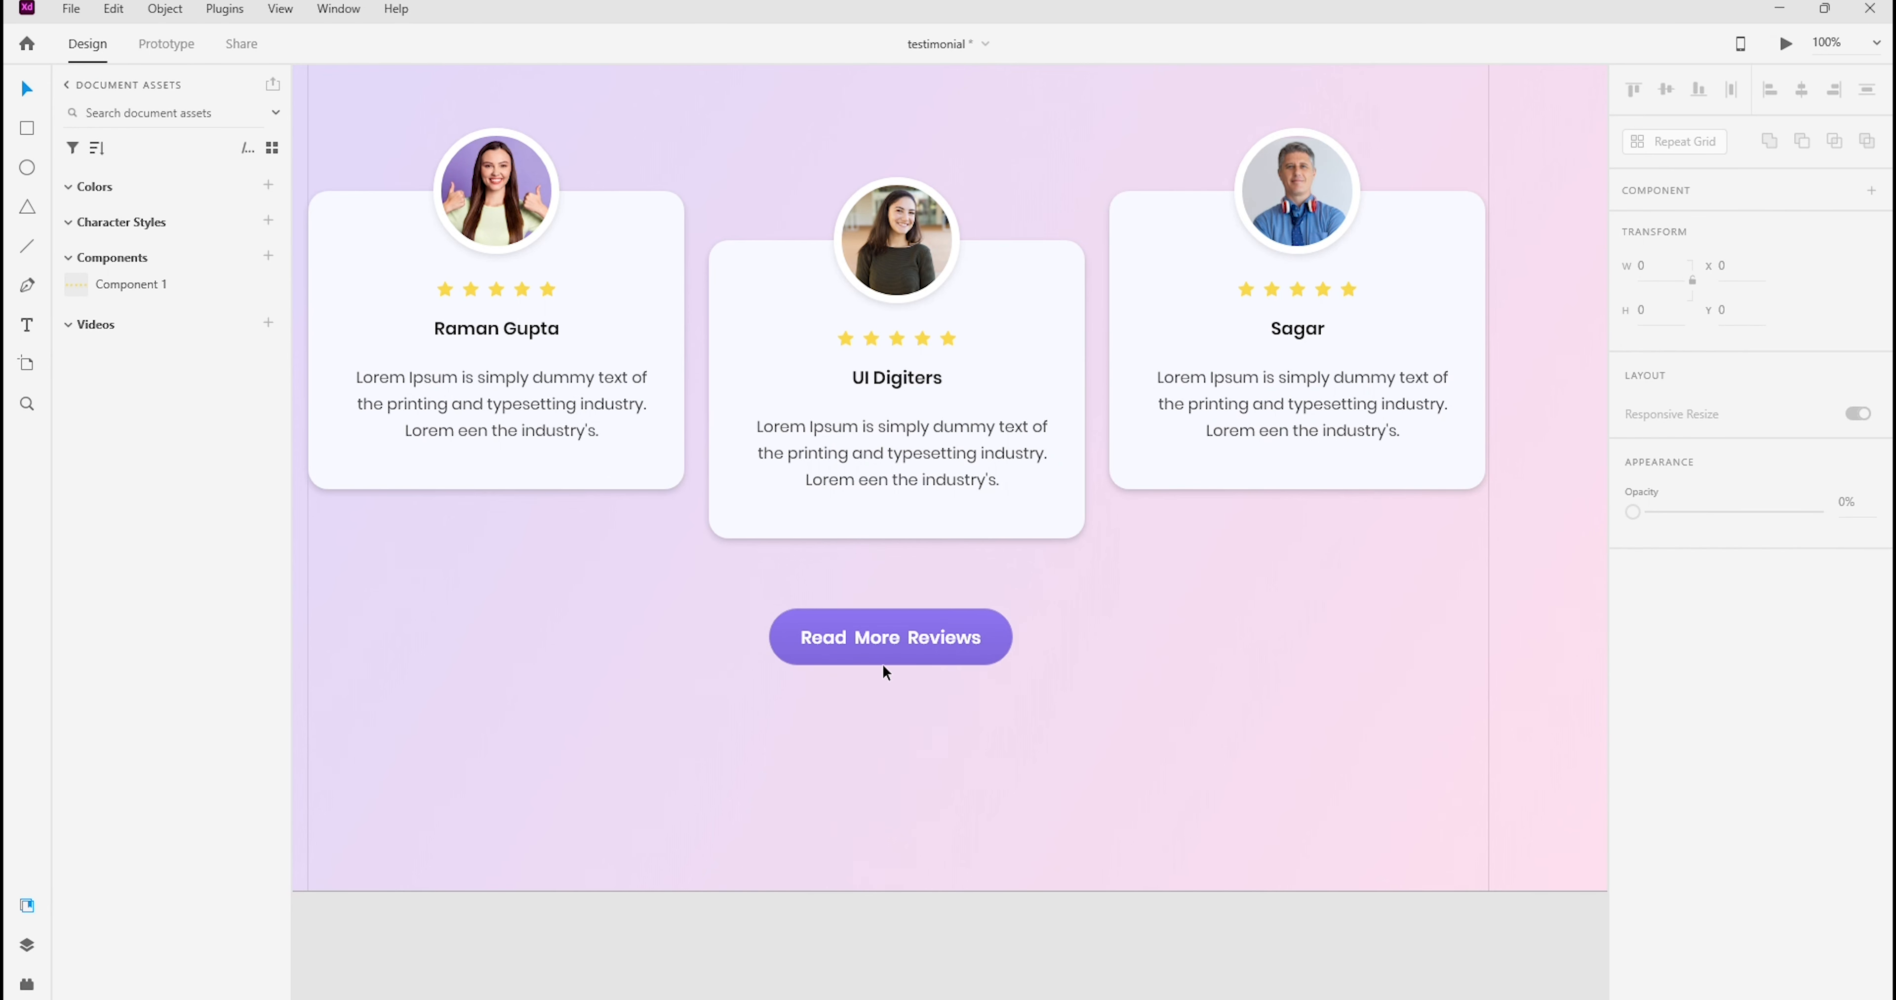
{"action": "left_click", "coordinate": [888, 640]}
{"action": "left_click", "coordinate": [1632, 647]}
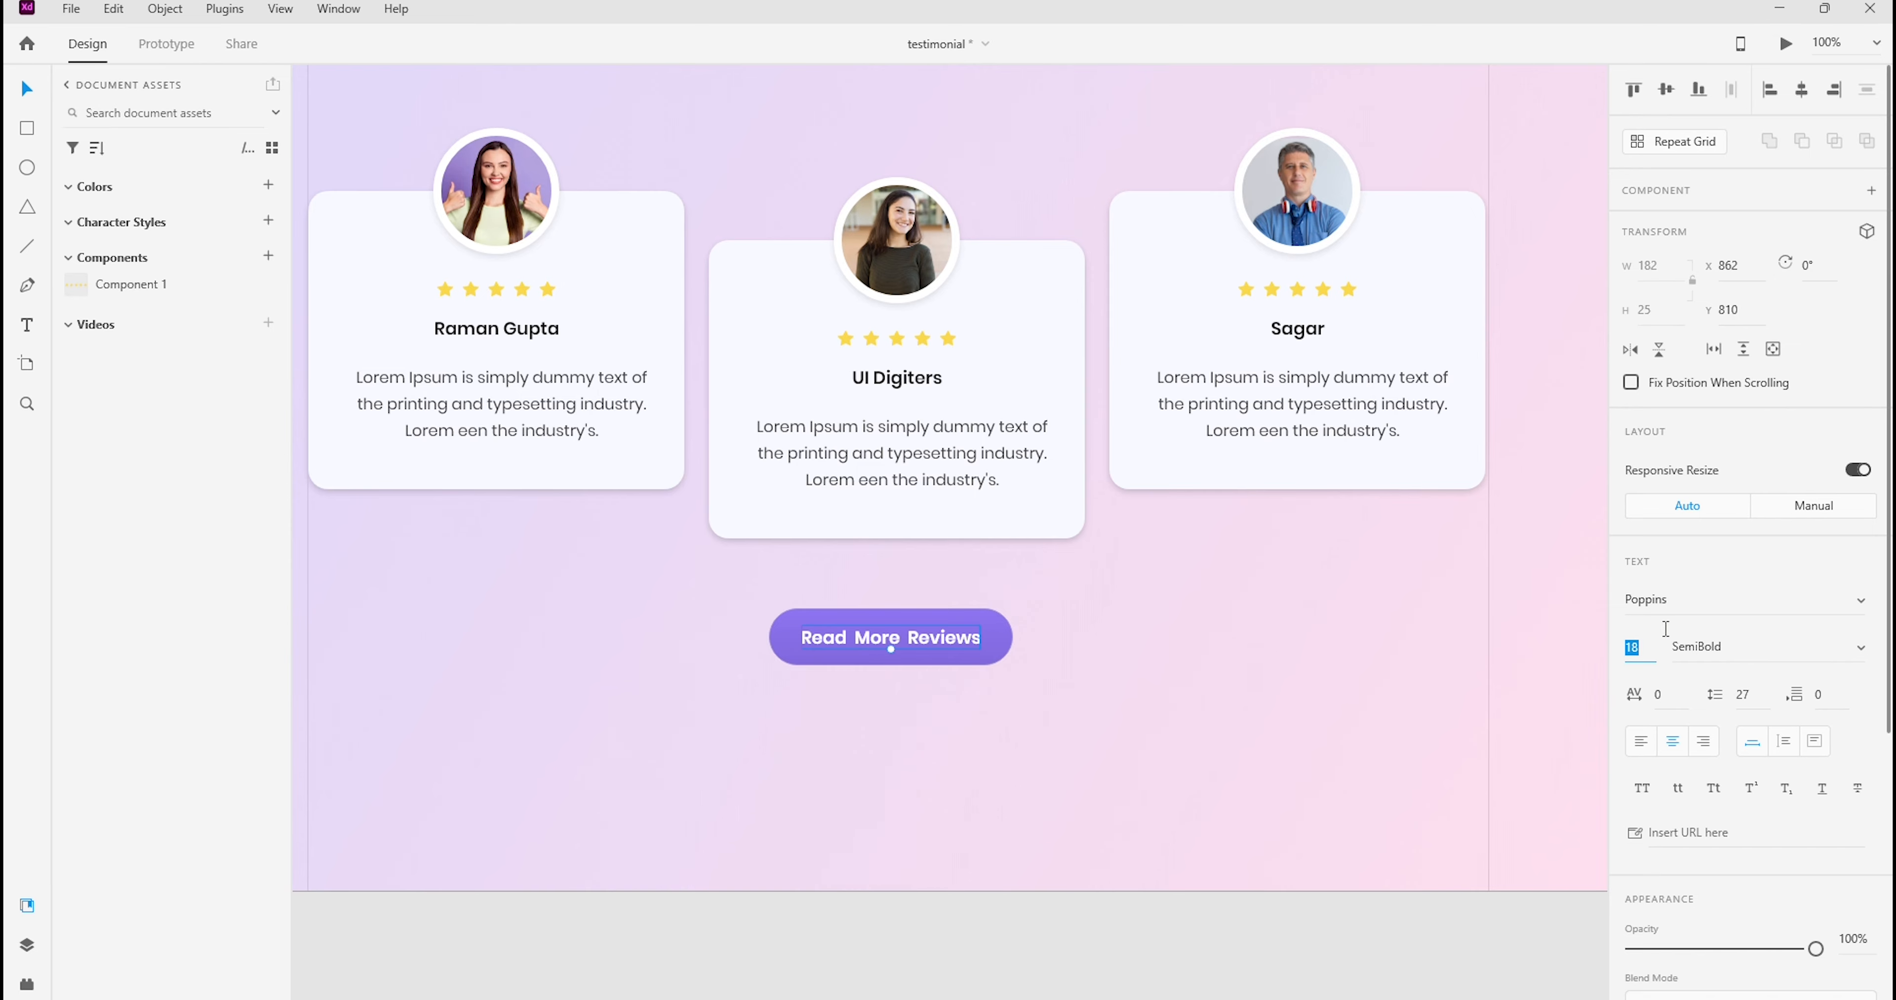
{"action": "type", "text": "19"}
{"action": "key", "text": "Return"}
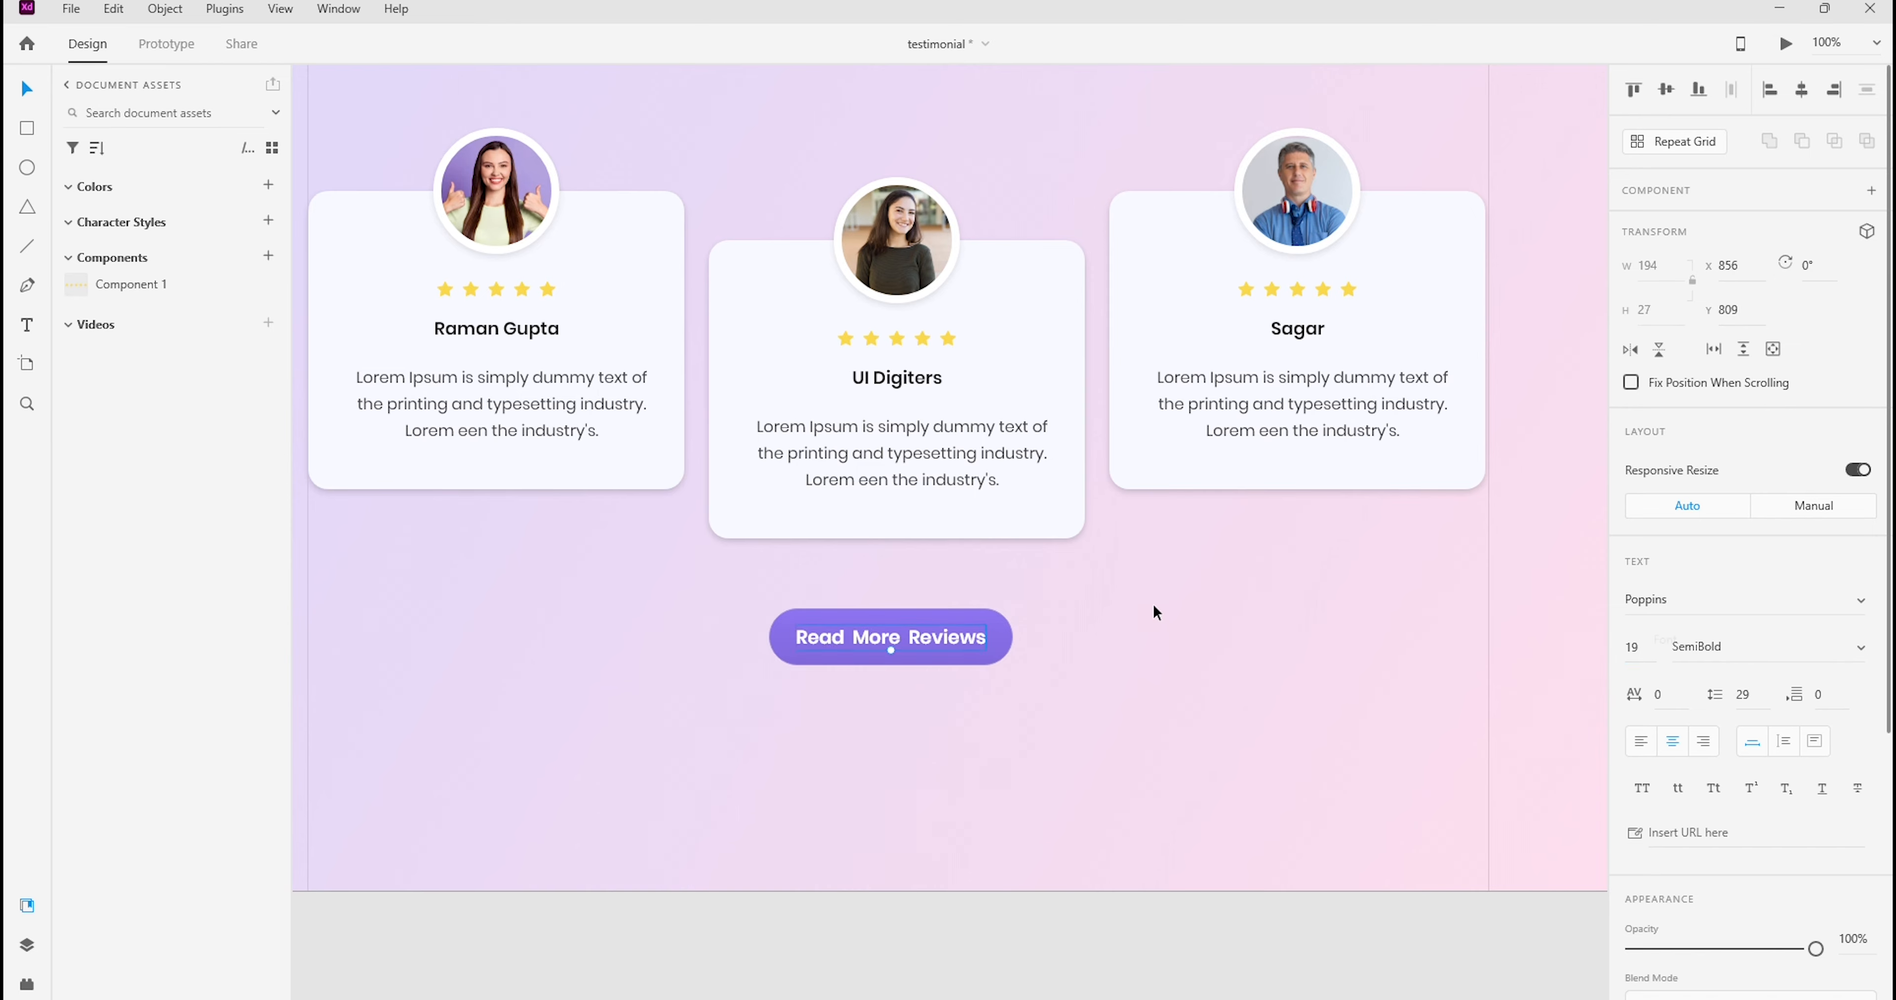
Extend the purple button's right edge a little more to fit the larger label and re-centre the two horizontally
{"action": "left_click", "coordinate": [1009, 642]}
{"action": "left_click_drag", "start_coordinate": [1012, 638], "coordinate": [933, 634]}
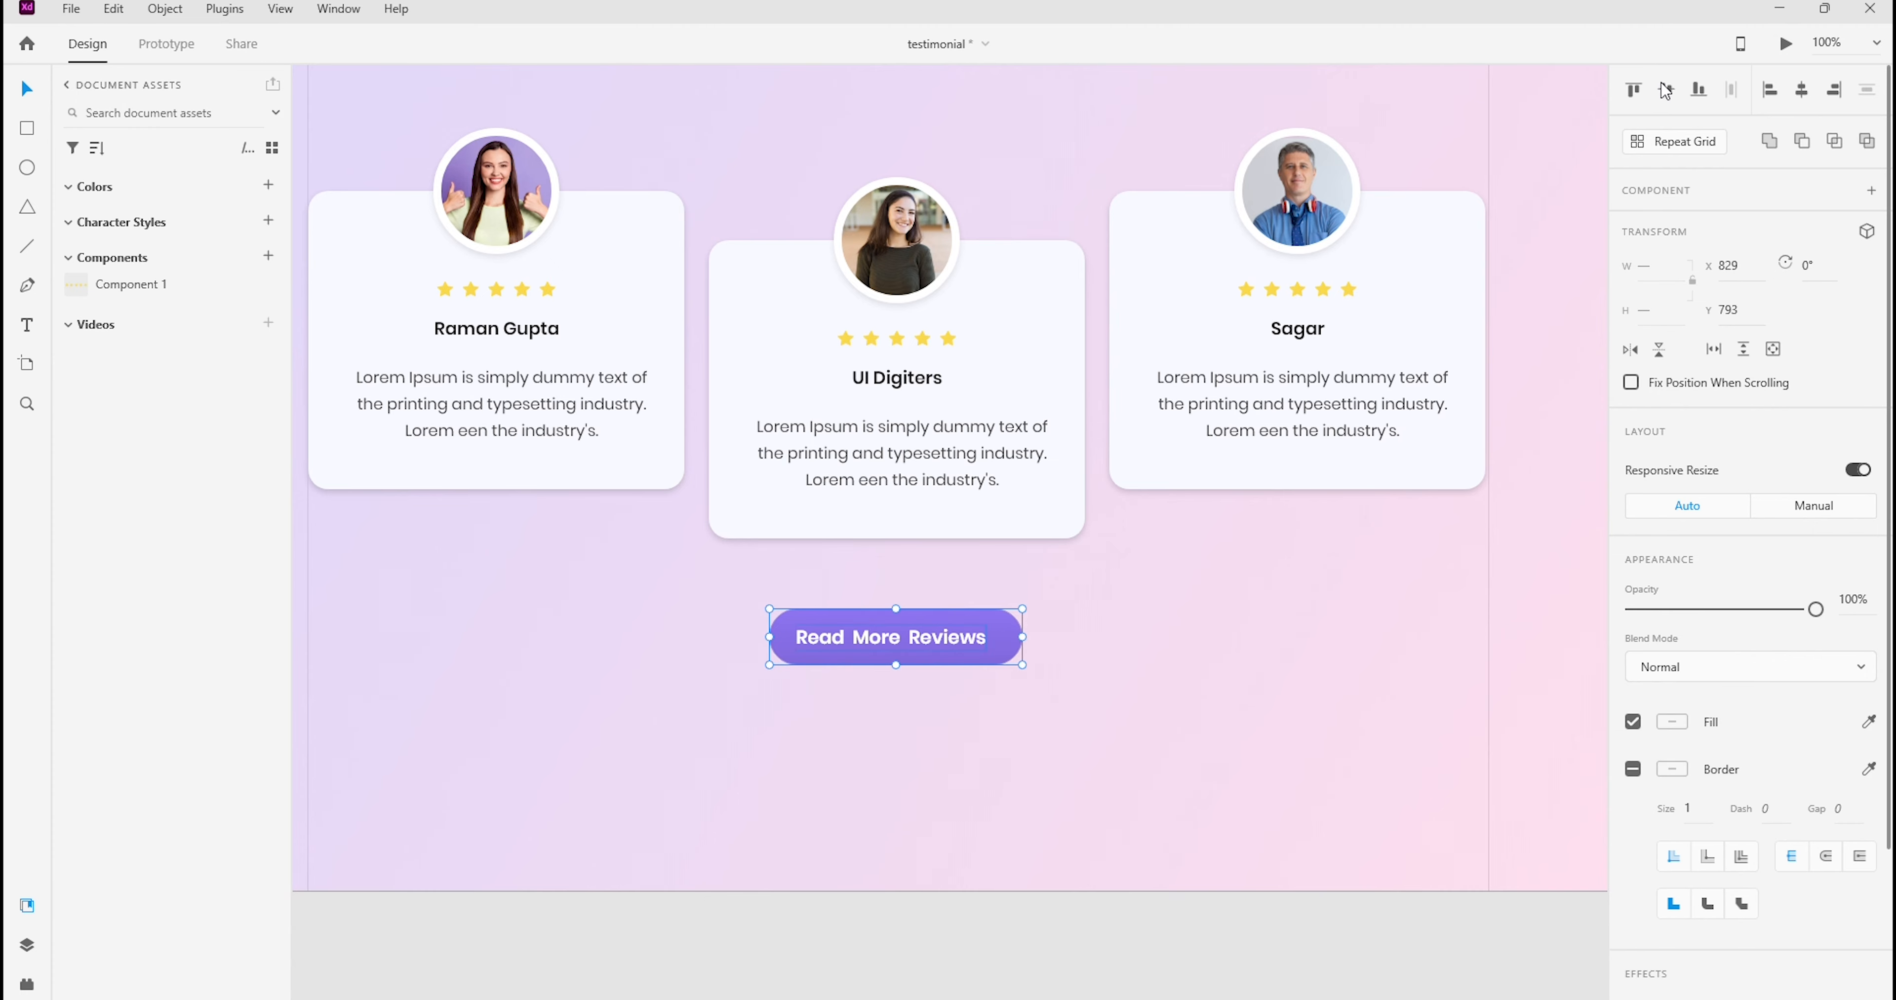
{"action": "left_click", "coordinate": [1800, 93]}
{"action": "left_click", "coordinate": [1190, 726]}
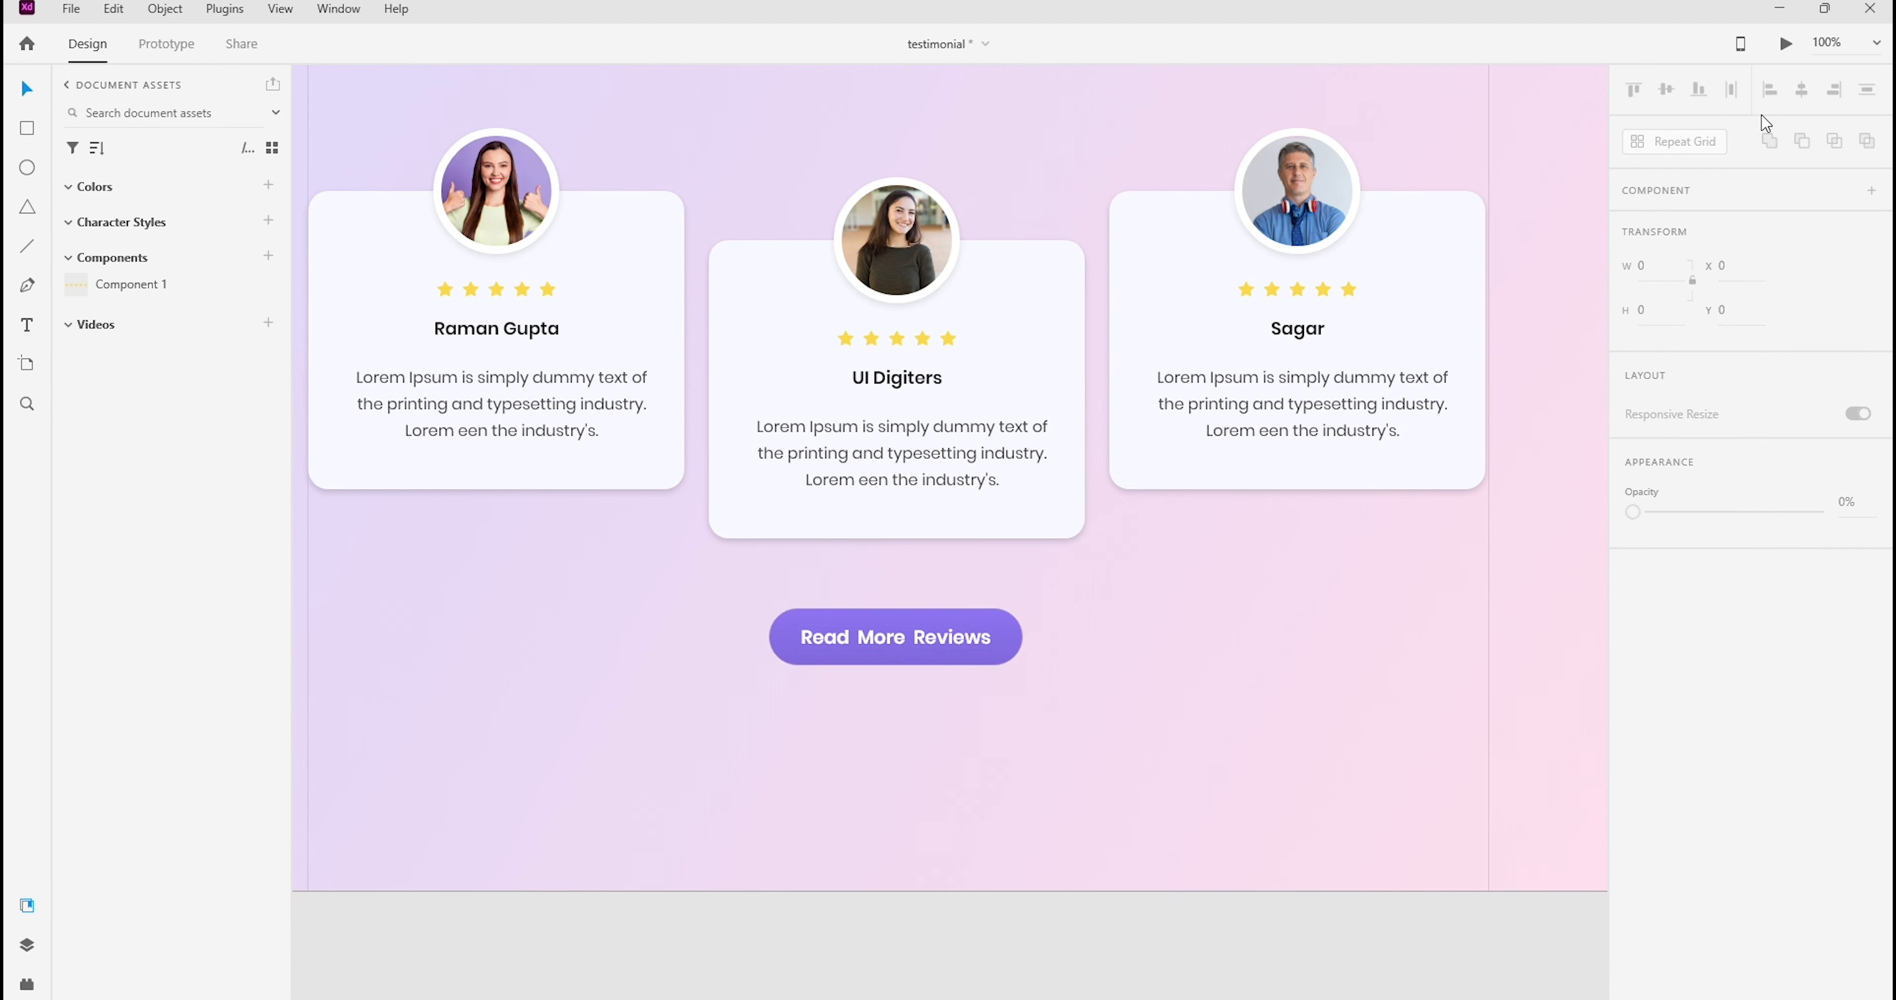
Switch to Photoshop, accept the sampled #a492d6 in the background colour picker, and activate the Move tool
{"action": "left_click", "coordinate": [1882, 41]}
{"action": "left_click", "coordinate": [1796, 171]}
{"action": "left_click_drag", "start_coordinate": [1222, 695], "coordinate": [1180, 643]}
{"action": "scroll", "coordinate": [1222, 627], "scroll_direction": "down", "scroll_amount": 5}
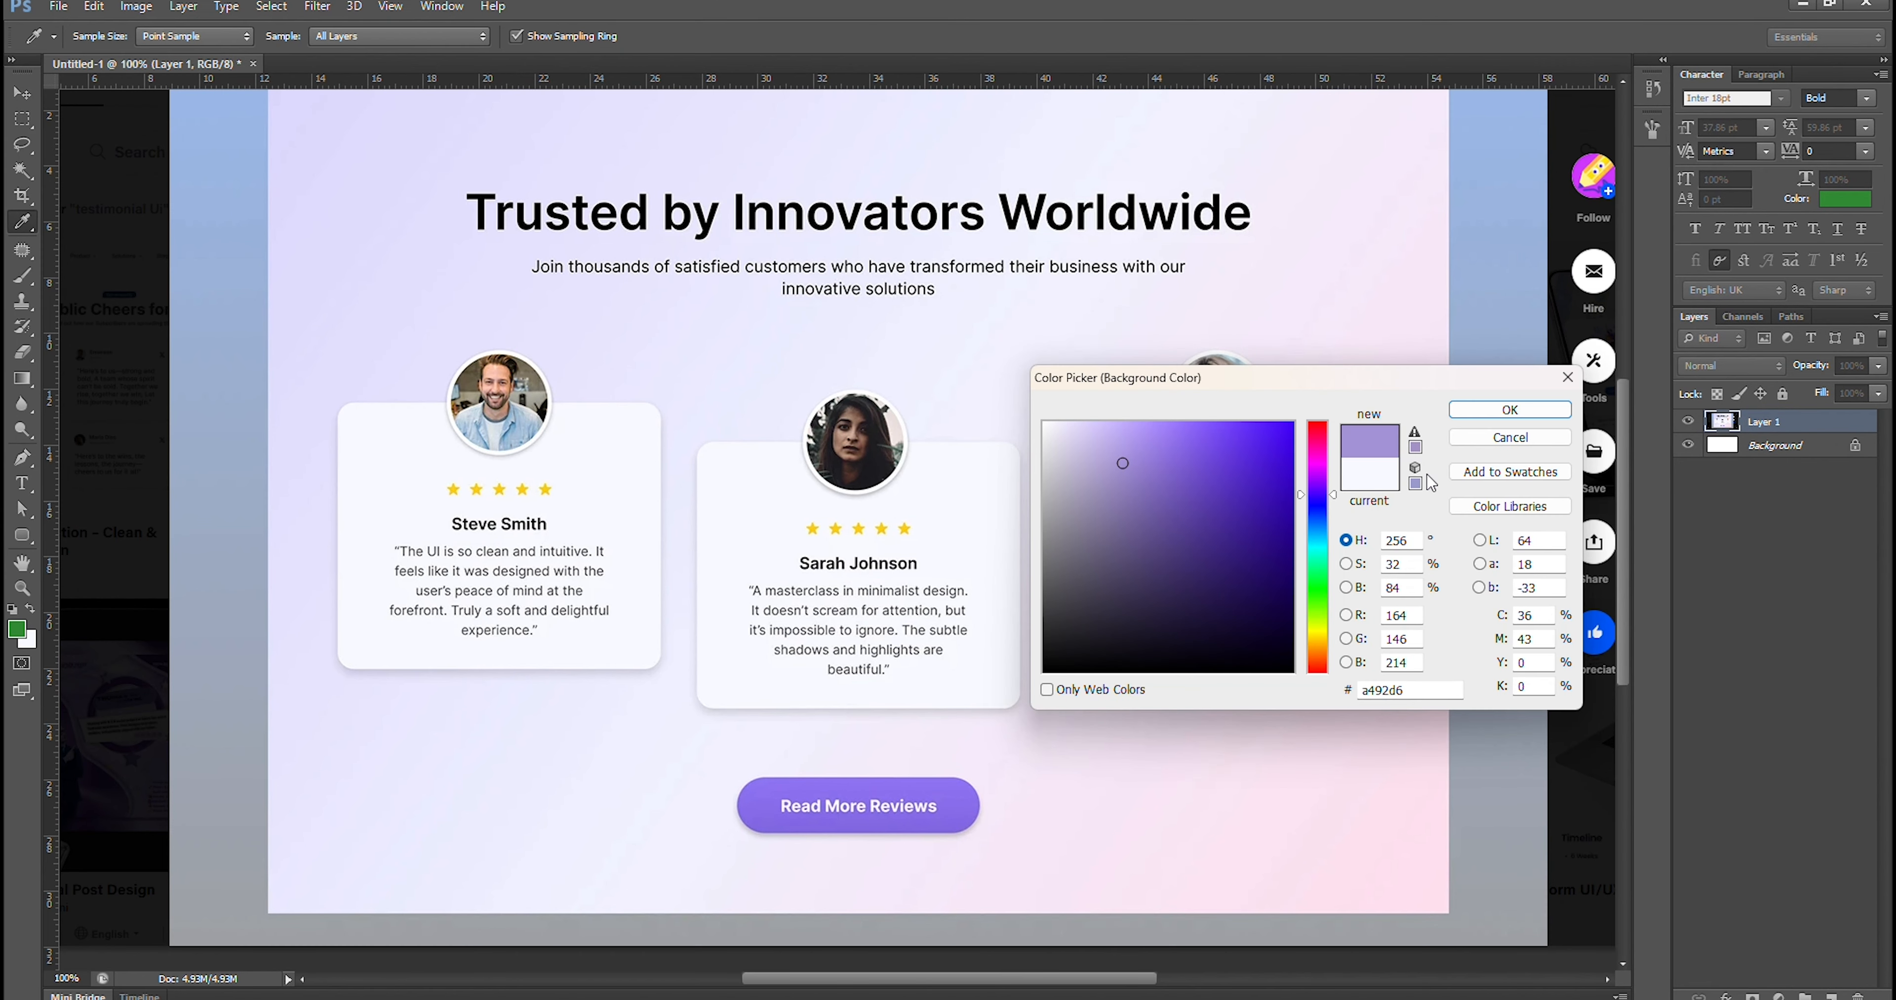
{"action": "left_click", "coordinate": [1504, 409]}
{"action": "key", "text": "v"}
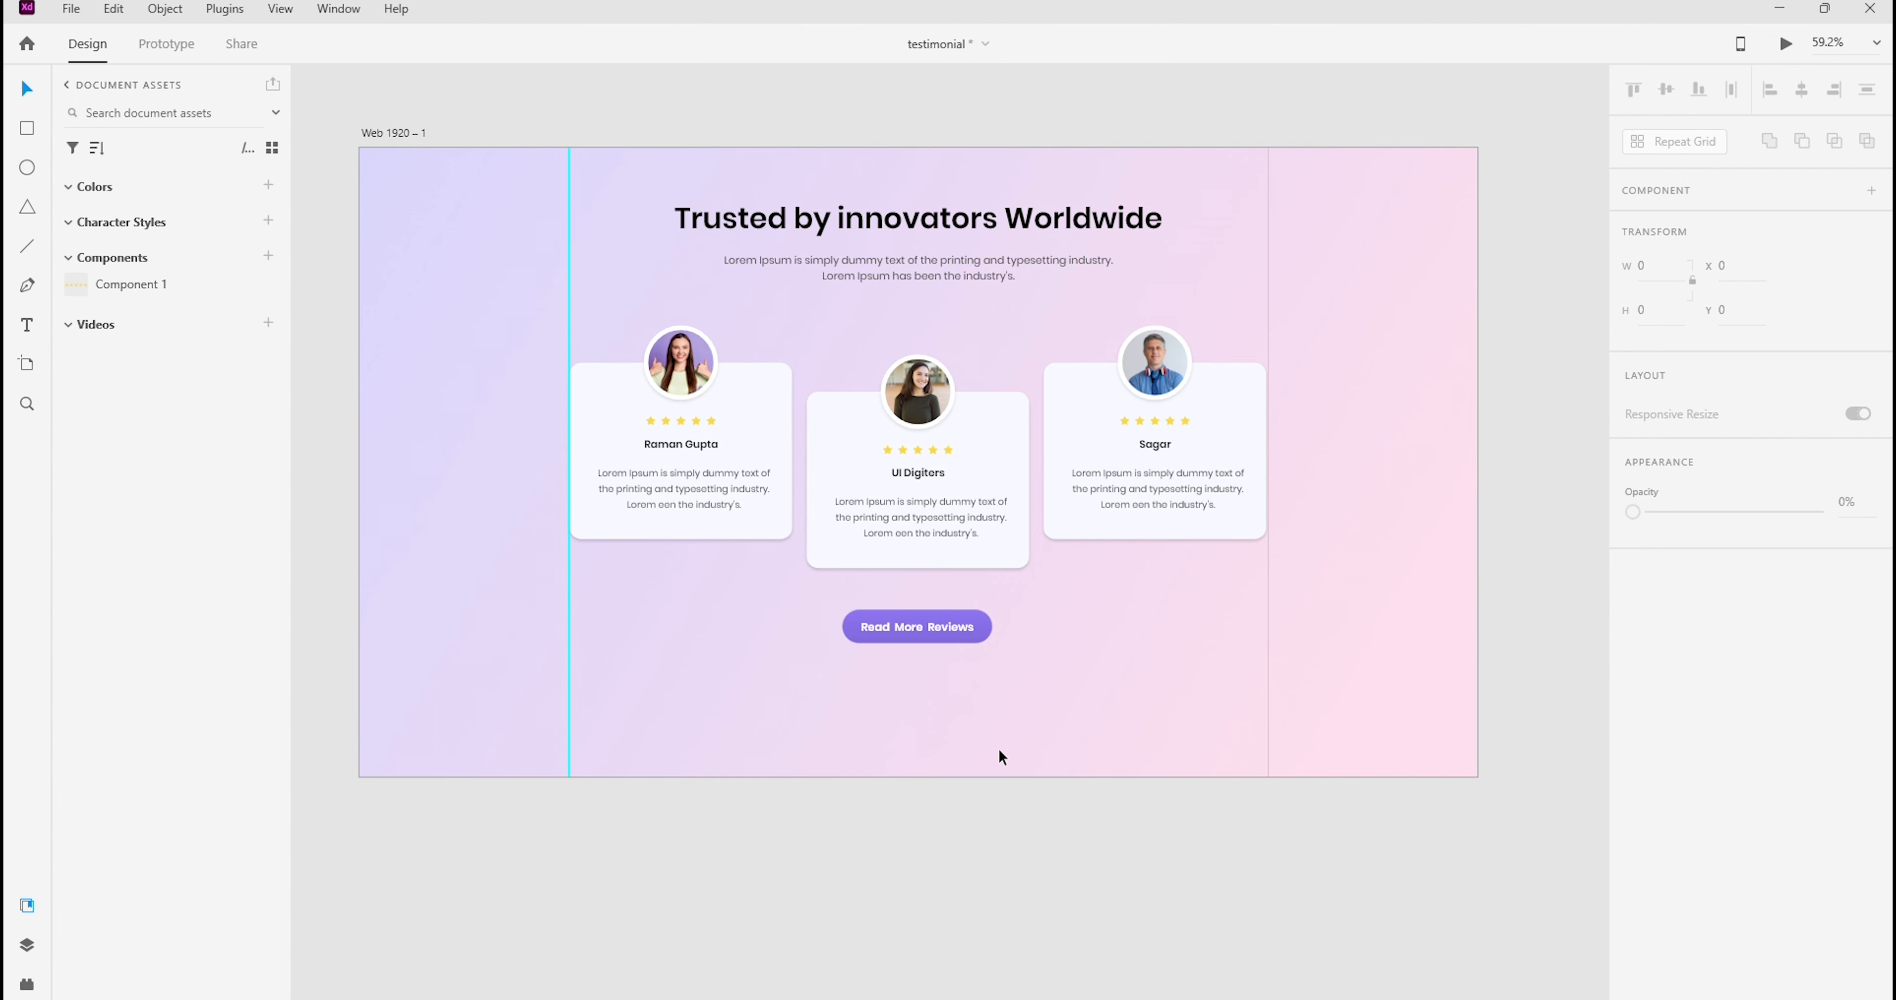
In Adobe XD, examine the complete testimonial layout and the empty space below the button at different magnifications
{"action": "left_click", "coordinate": [1876, 43]}
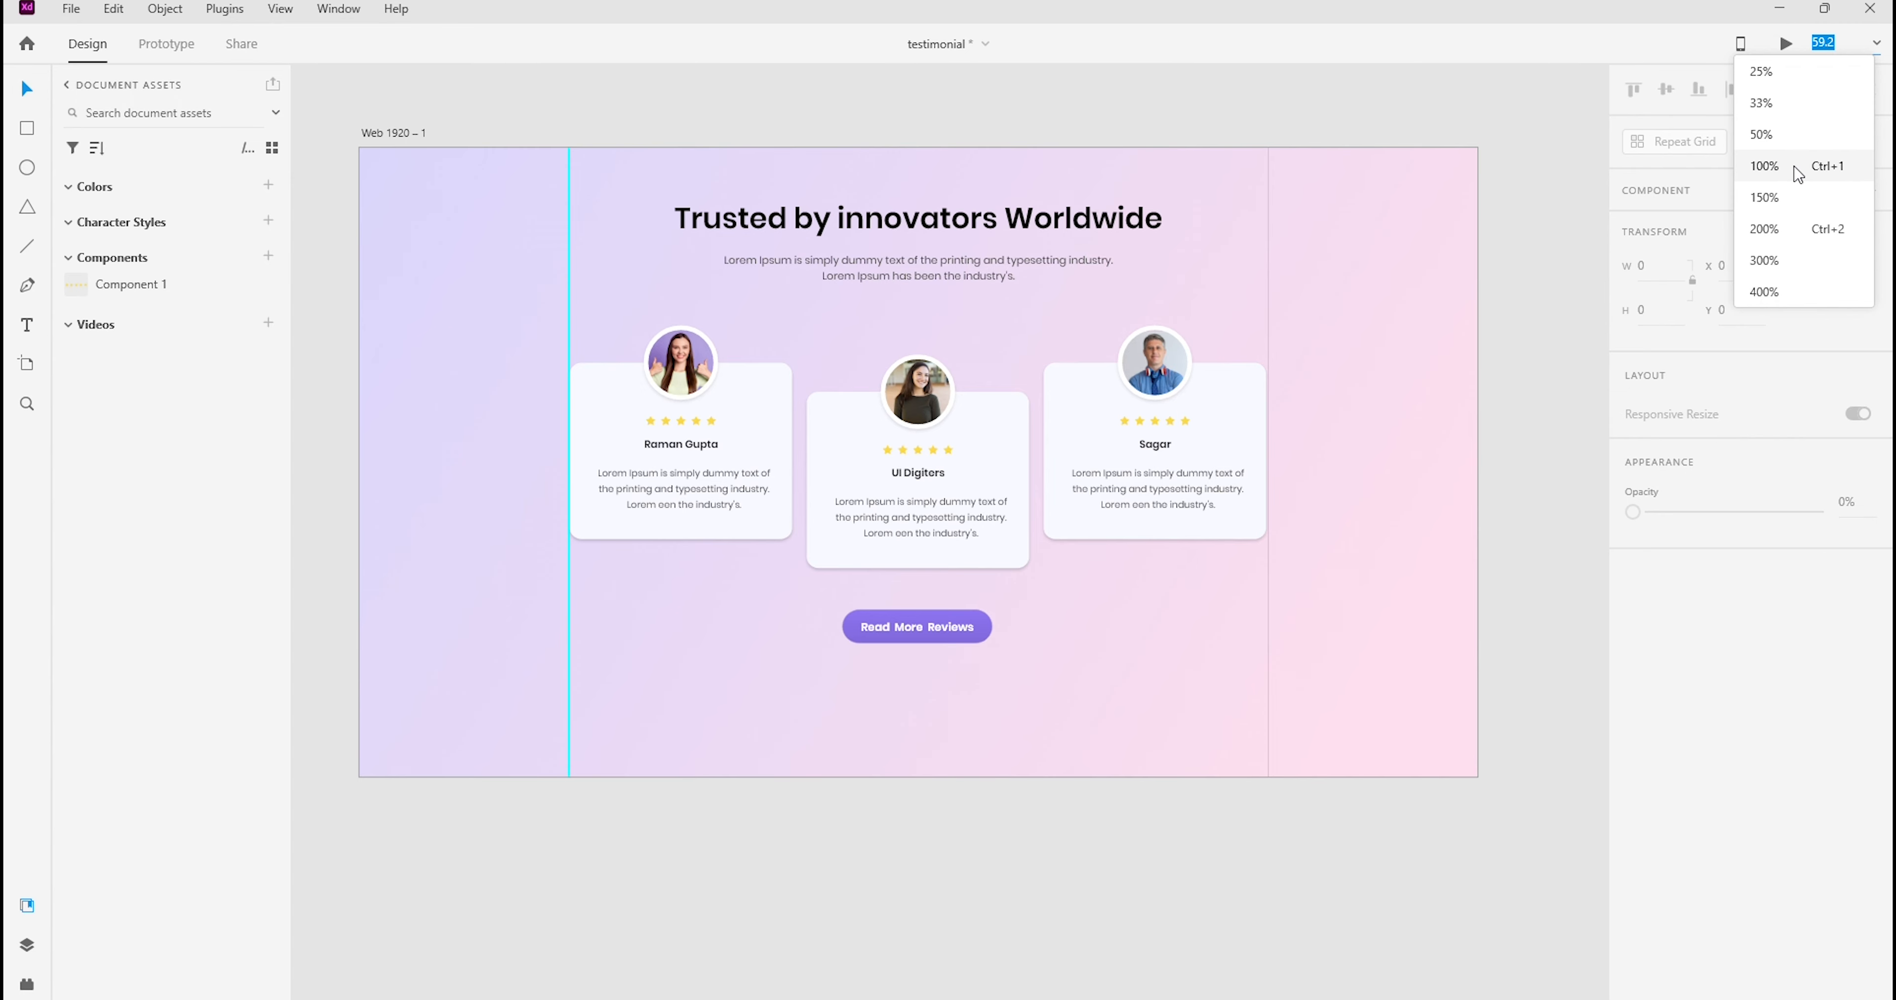
{"action": "left_click", "coordinate": [1782, 165]}
{"action": "left_click_drag", "start_coordinate": [1358, 529], "coordinate": [1361, 634]}
{"action": "scroll", "coordinate": [1323, 260], "scroll_direction": "down", "scroll_amount": 1}
{"action": "left_click_drag", "start_coordinate": [1323, 260], "coordinate": [1245, 222]}
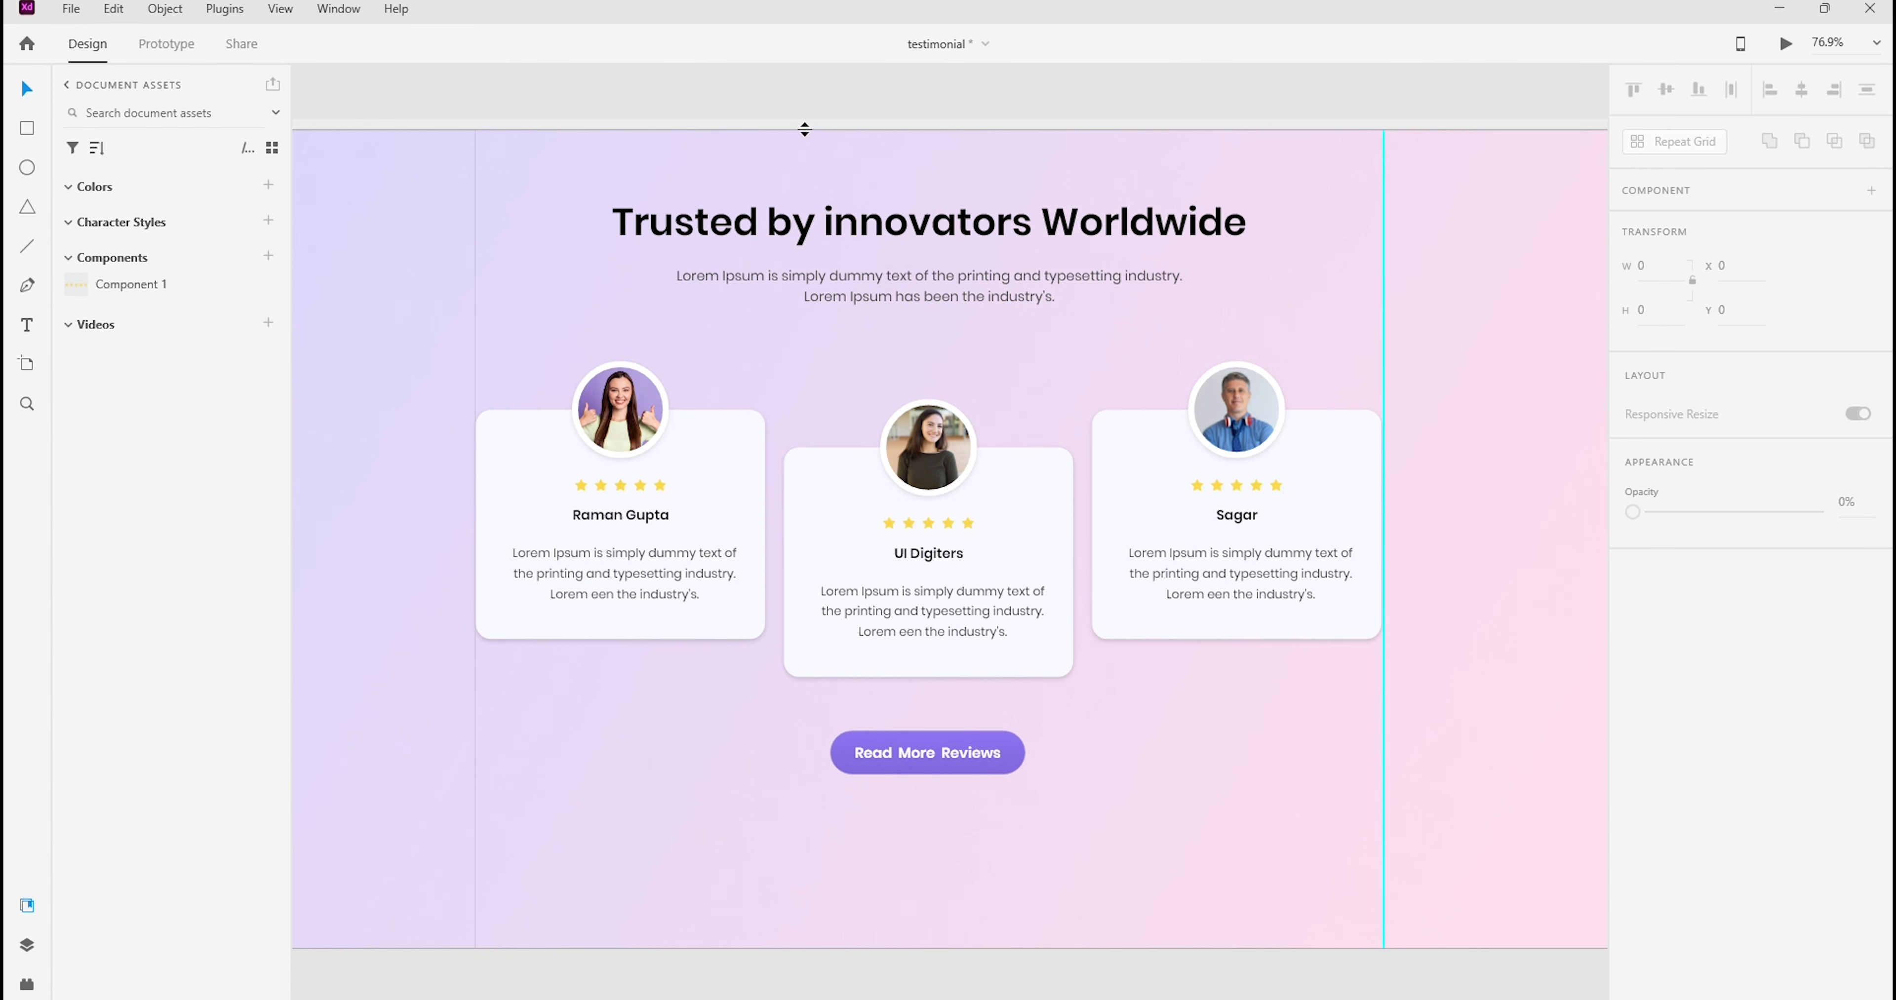
{"action": "left_click_drag", "start_coordinate": [1140, 823], "coordinate": [1180, 809]}
{"action": "left_click", "coordinate": [918, 804]}
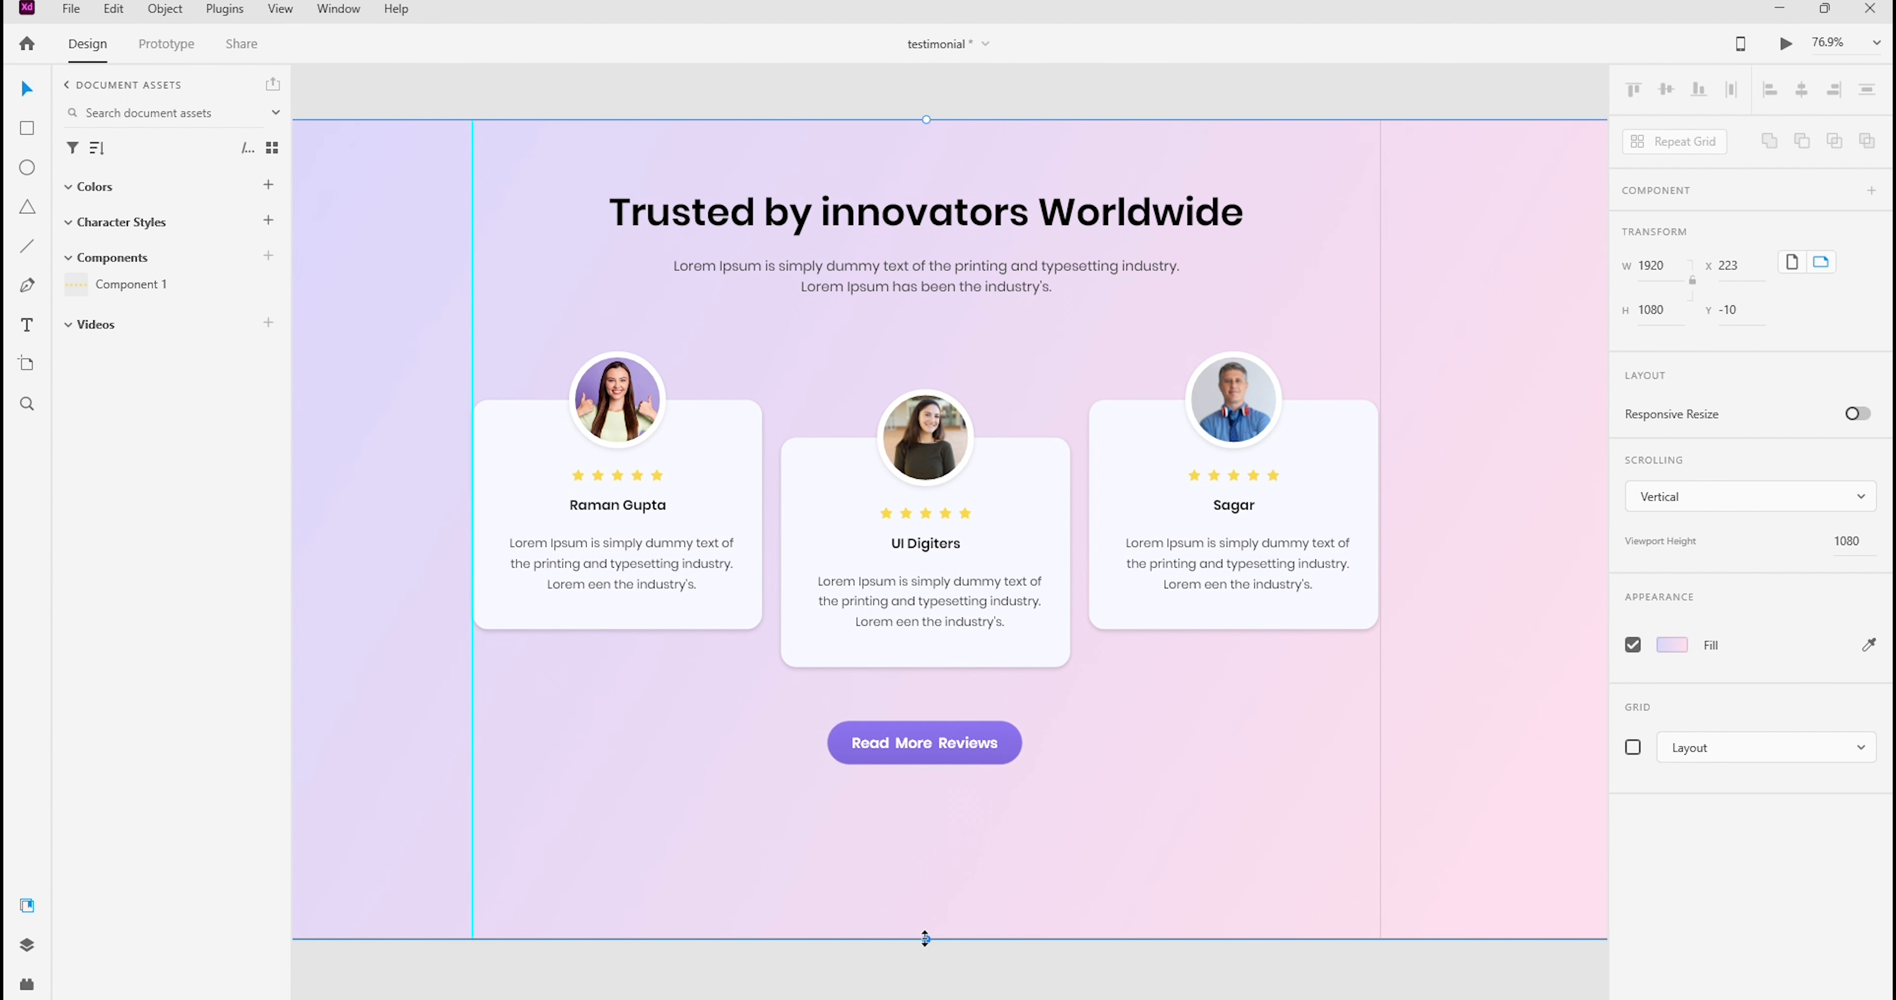
{"action": "scroll", "coordinate": [1202, 756], "scroll_direction": "down", "scroll_amount": 1}
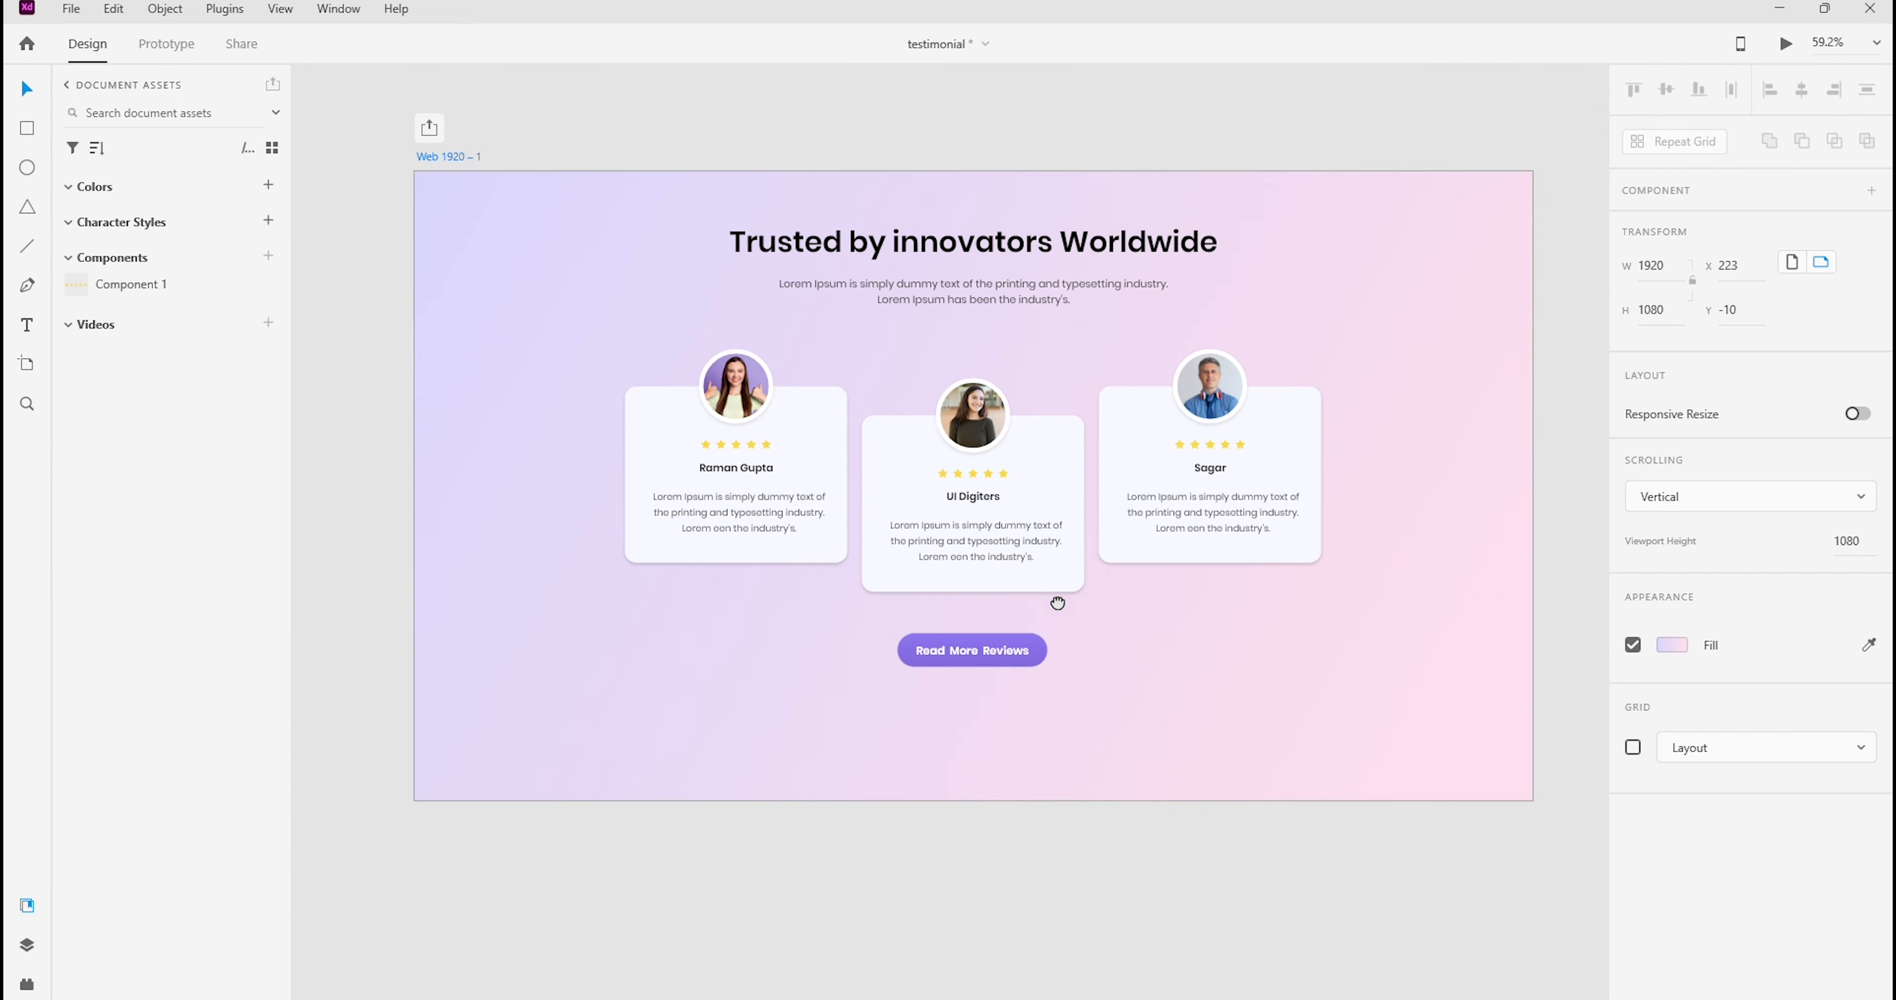
{"action": "left_click_drag", "start_coordinate": [1058, 604], "coordinate": [1058, 646]}
Shorten the Web 1920 – 1 artboard from its lower edge to a height of 963
{"action": "left_click", "coordinate": [521, 133]}
{"action": "left_click", "coordinate": [529, 294]}
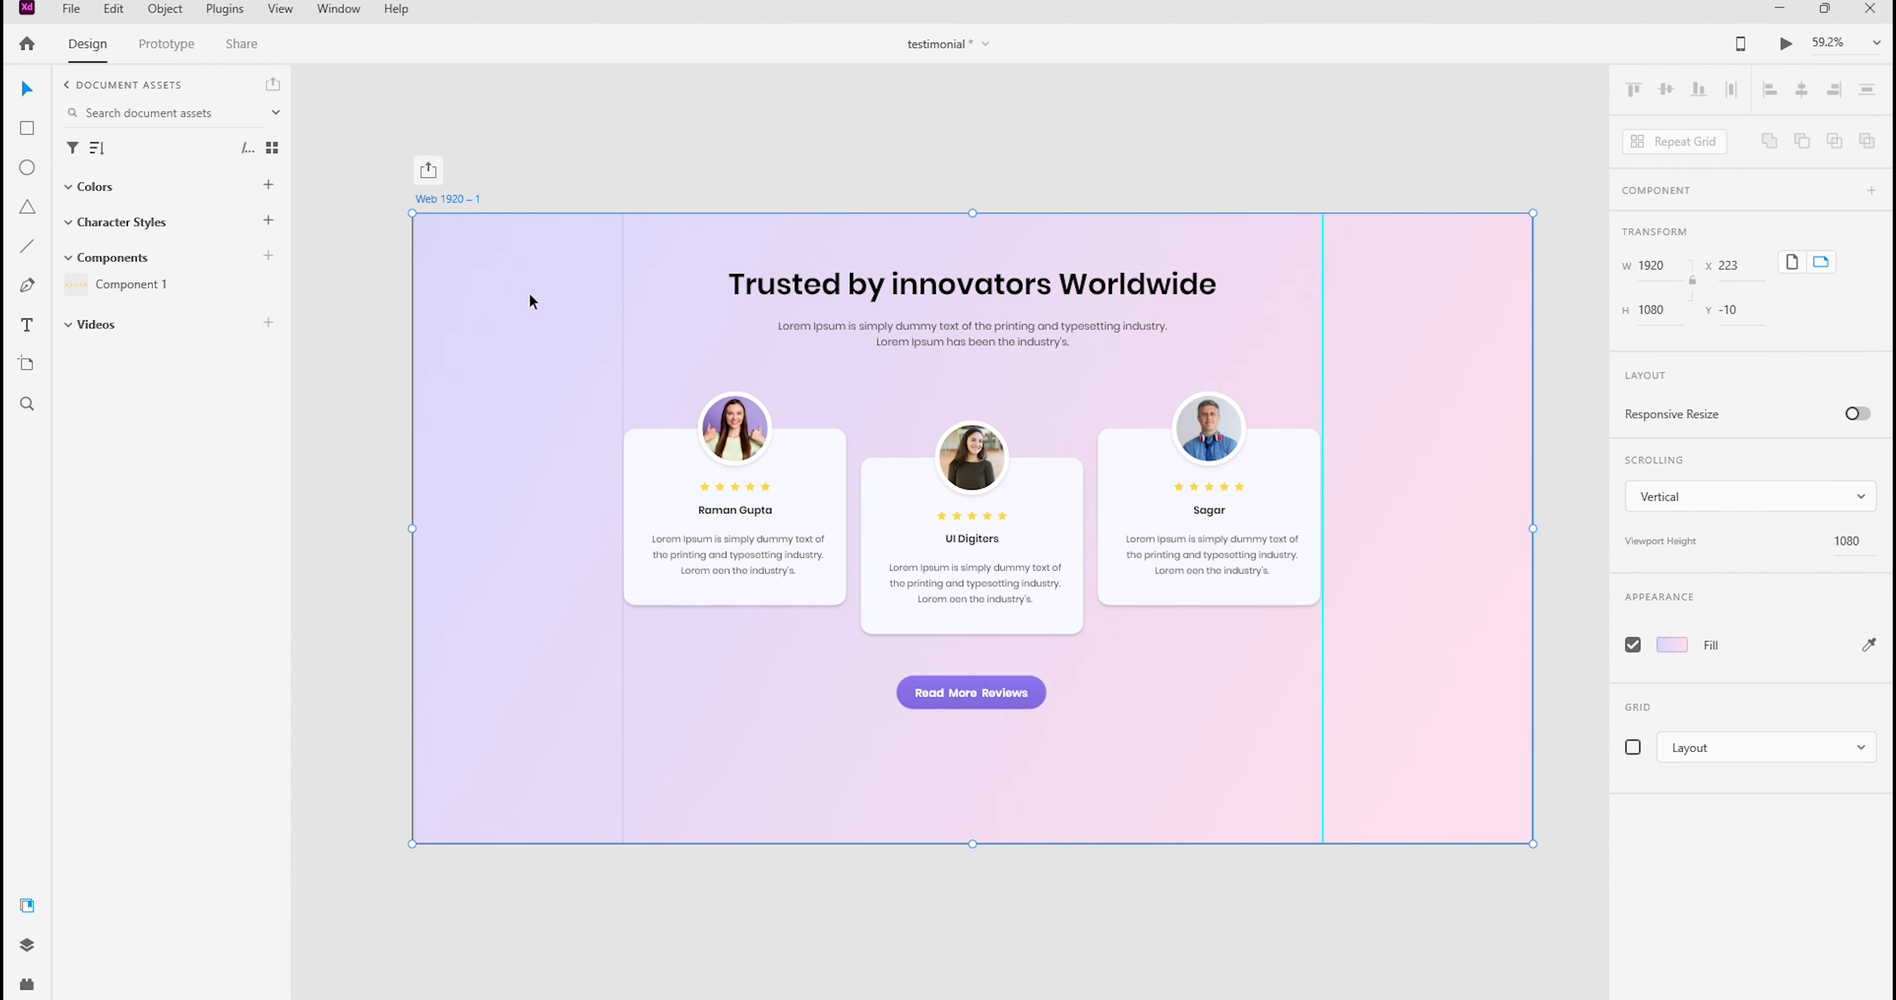
{"action": "left_click", "coordinate": [528, 293]}
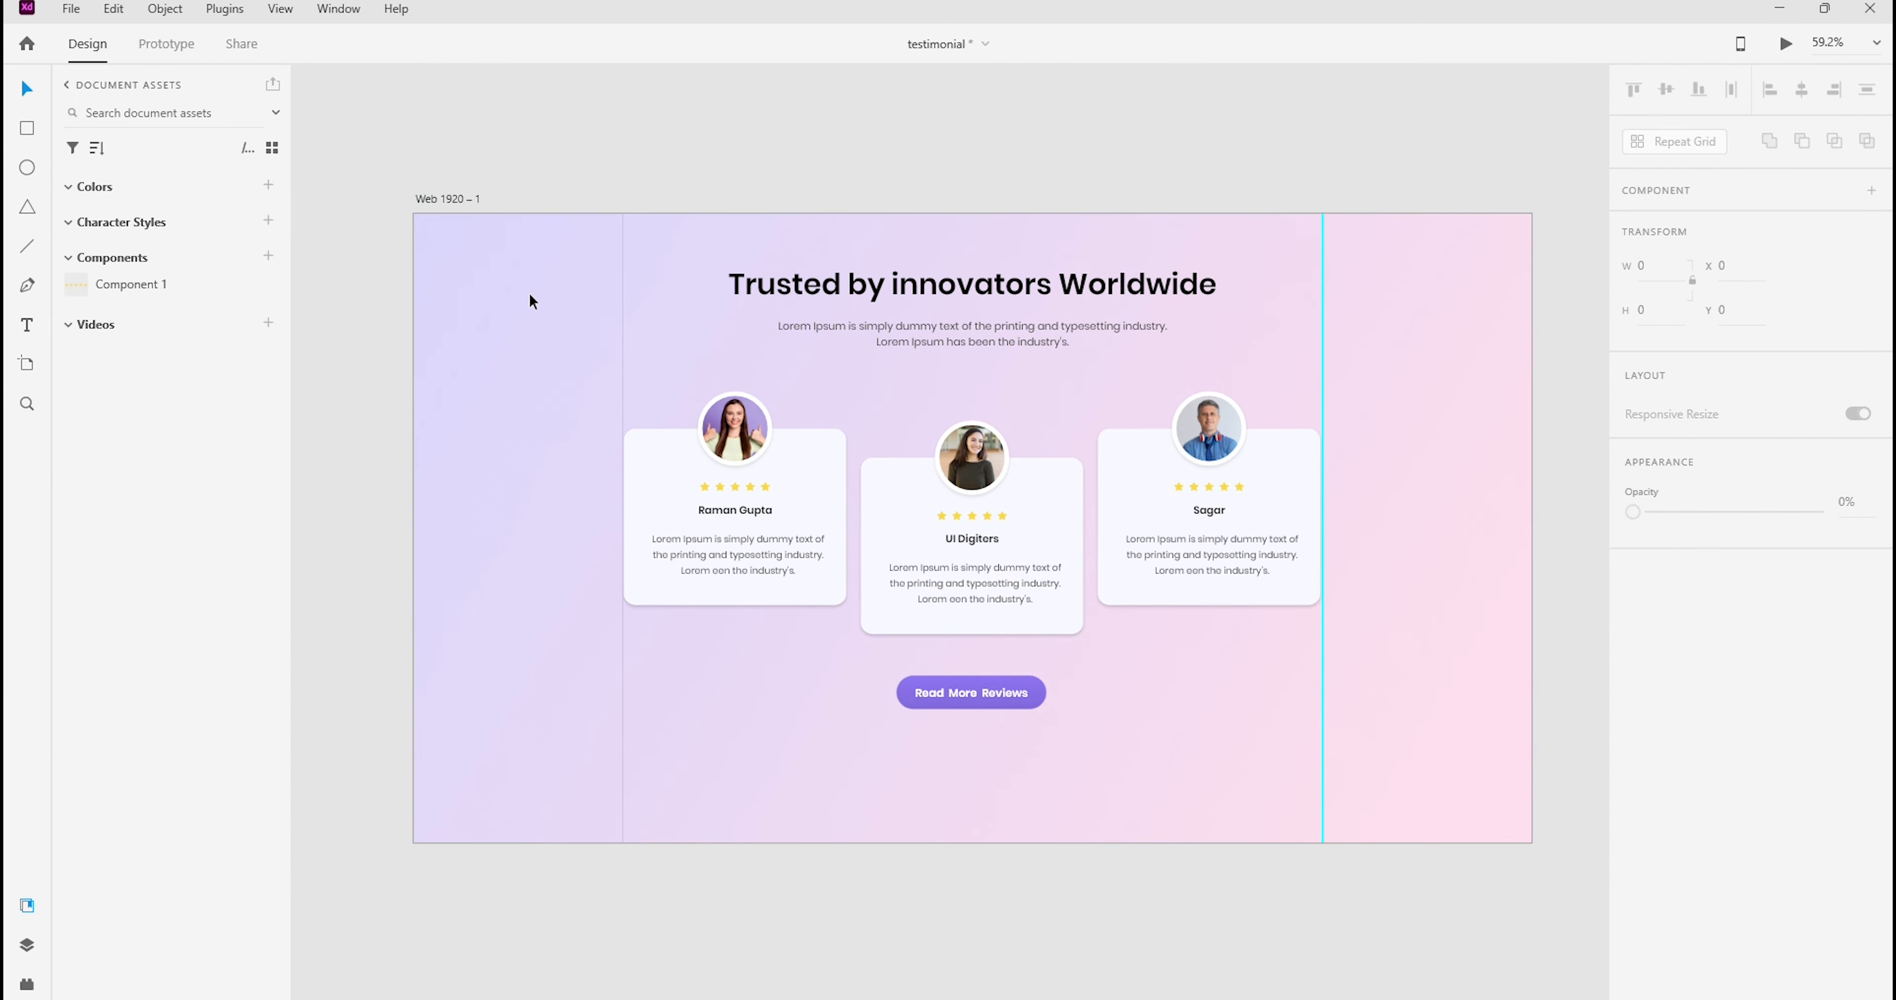
{"action": "left_click", "coordinate": [529, 293]}
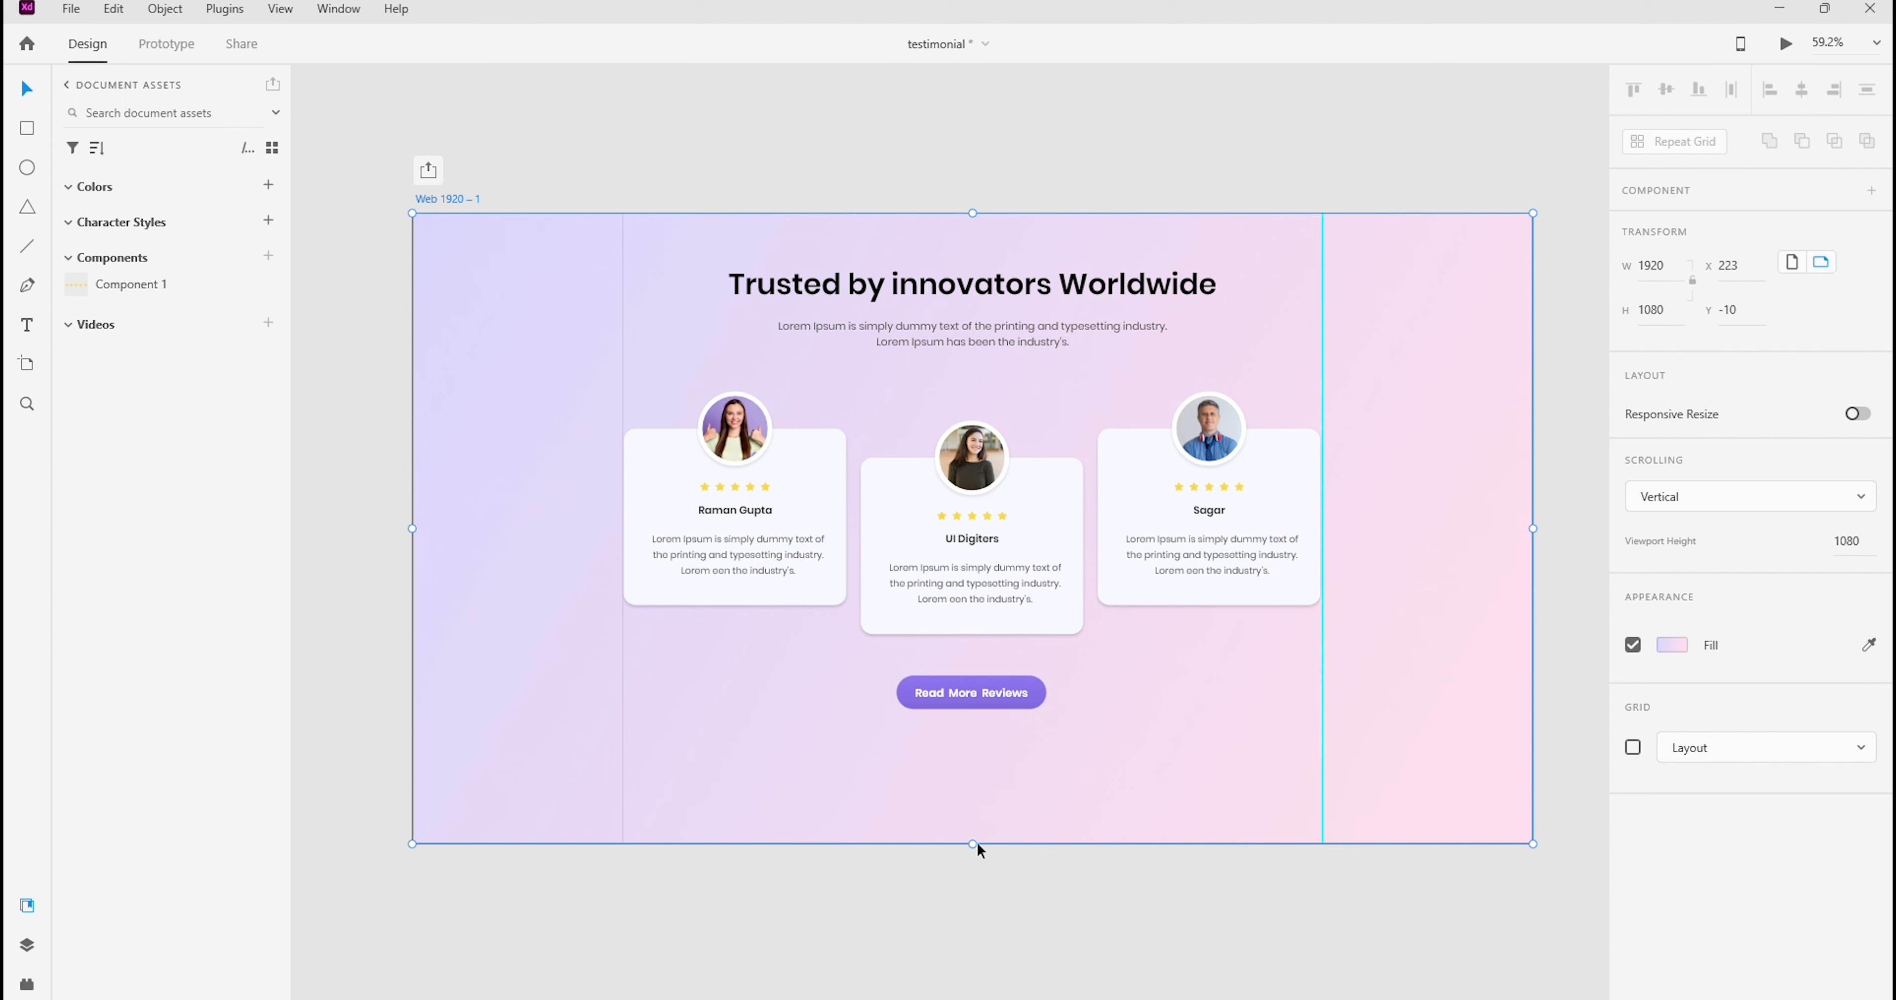
{"action": "left_click_drag", "start_coordinate": [971, 844], "coordinate": [987, 778]}
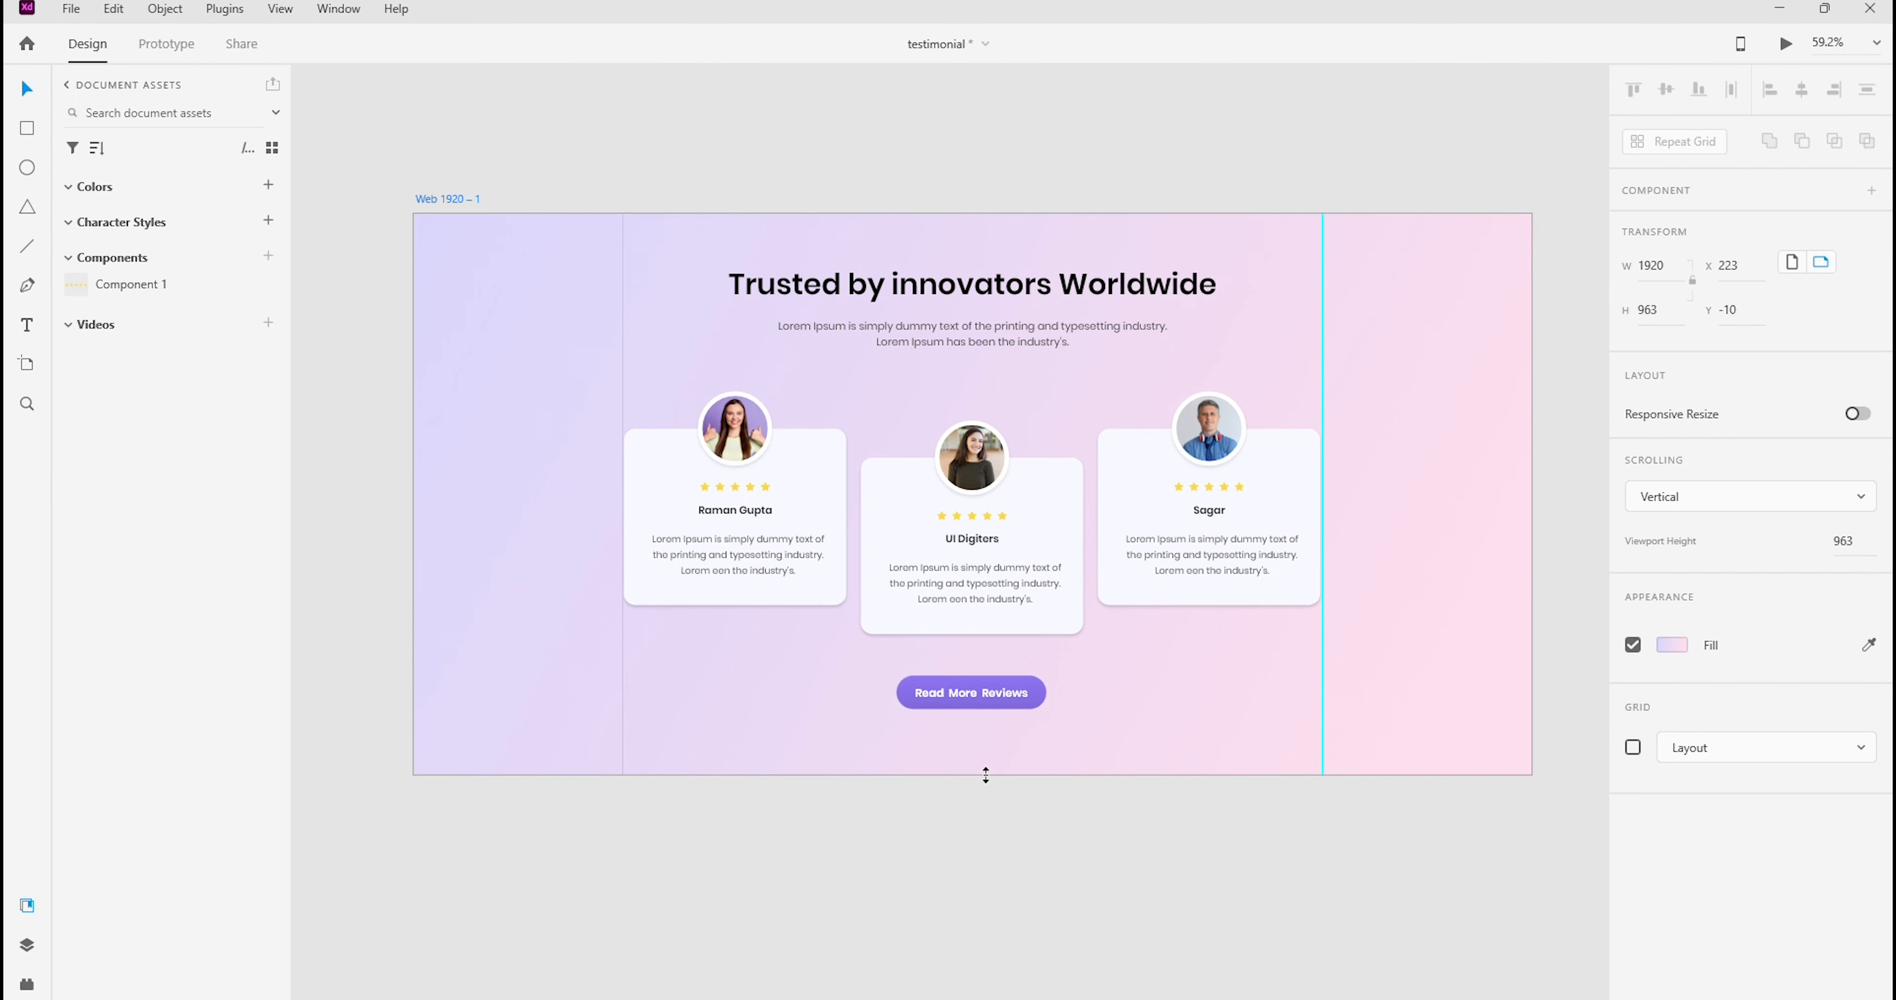
Preview the Web 1920 – 1 artboard and enlarge the preview window to full size
{"action": "left_click", "coordinate": [957, 184]}
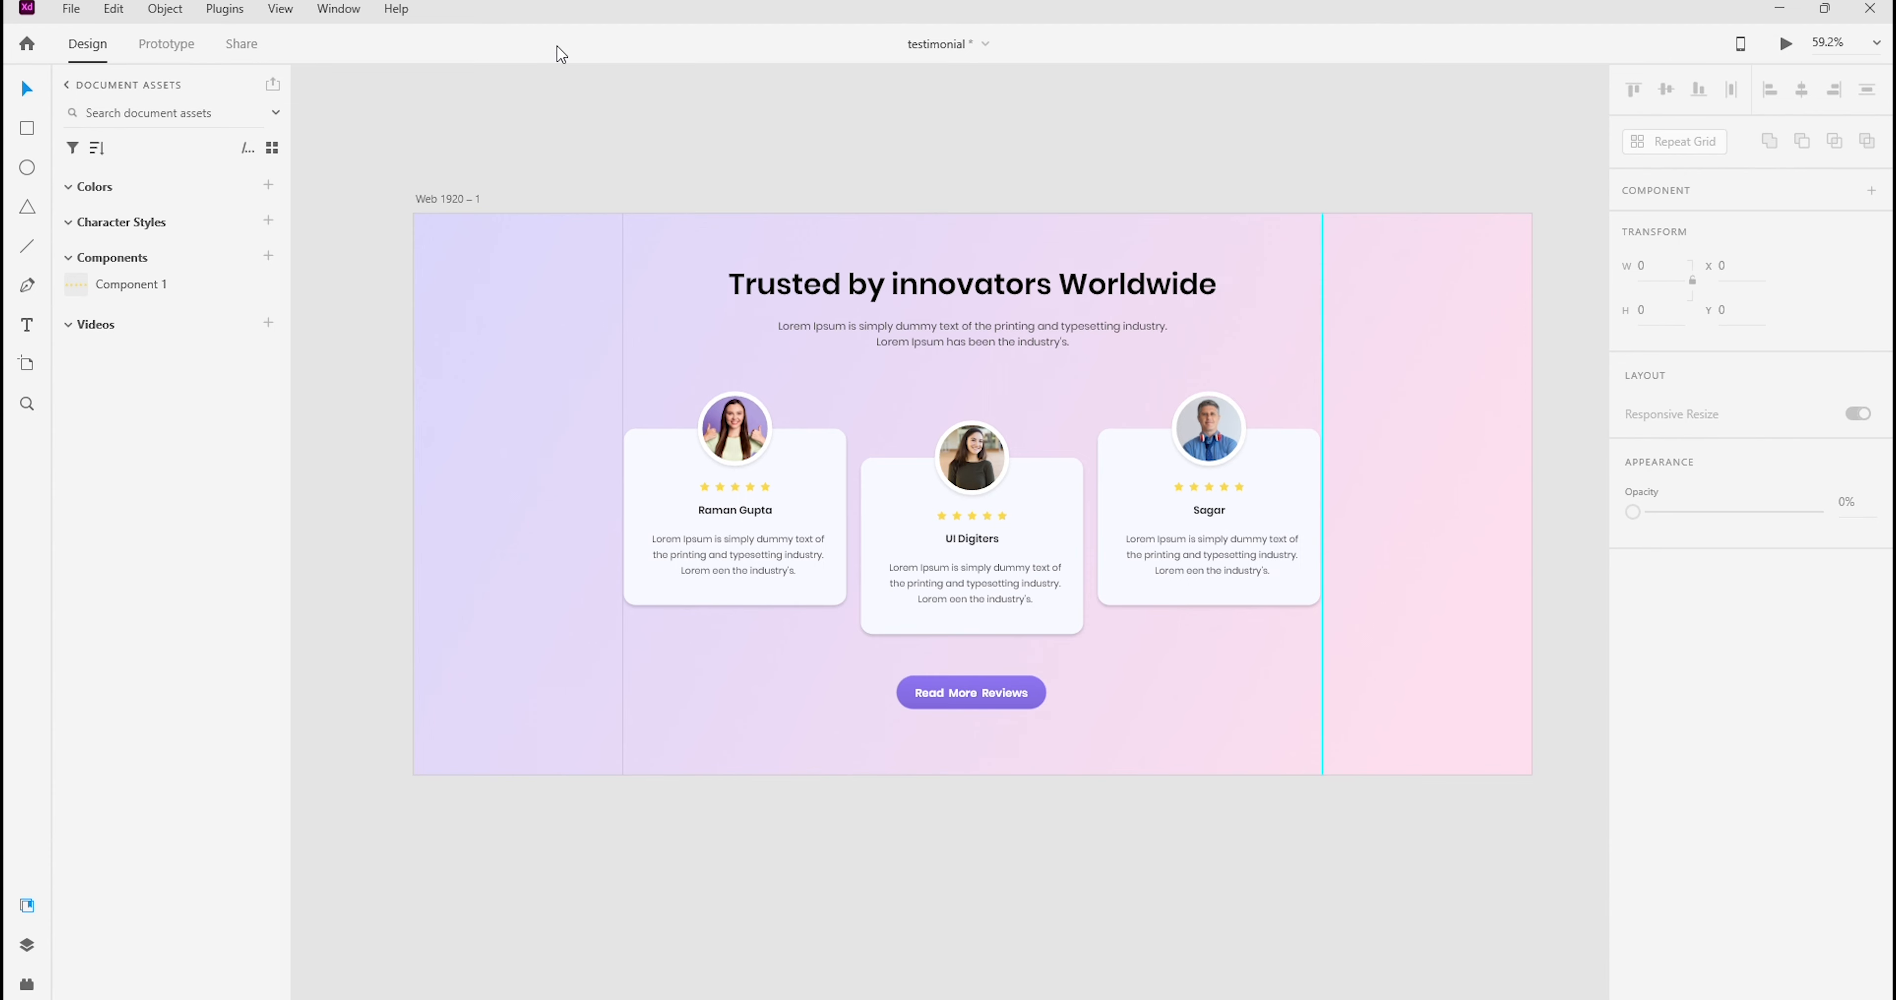
{"action": "left_click", "coordinate": [457, 200]}
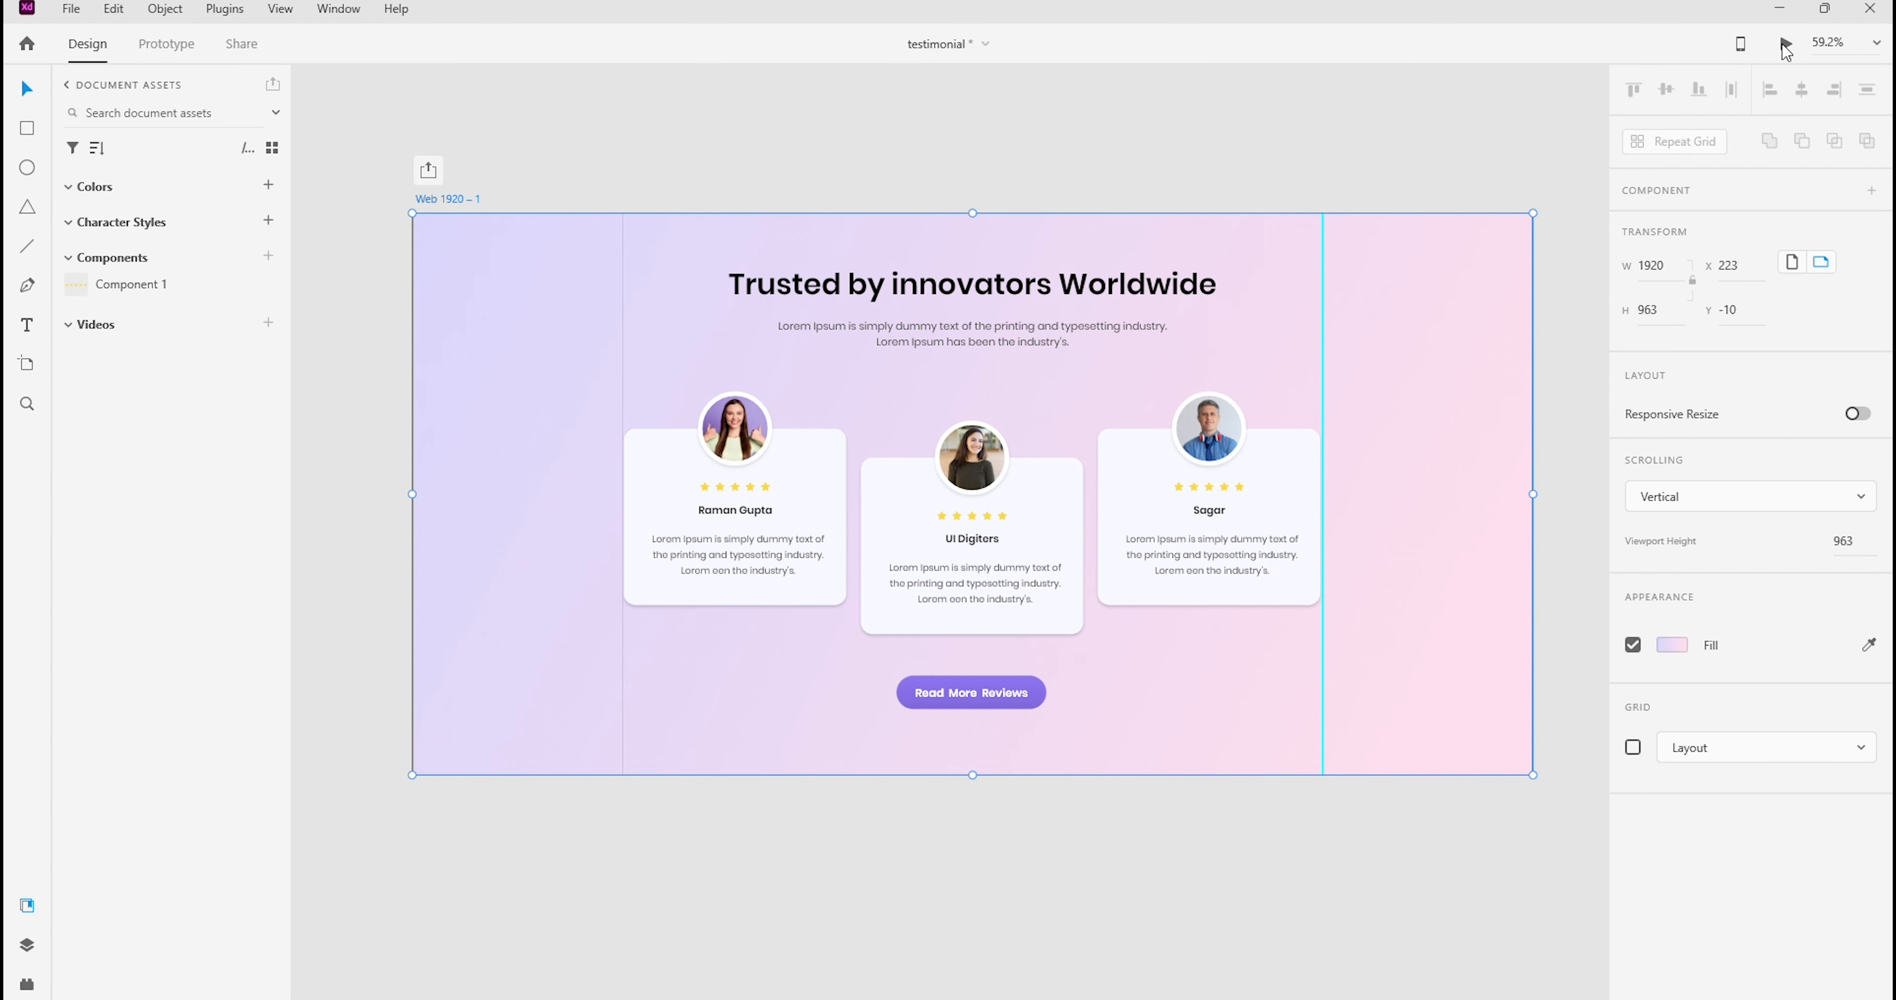
{"action": "left_click", "coordinate": [525, 137]}
{"action": "left_click", "coordinate": [458, 197]}
{"action": "left_click", "coordinate": [1787, 46]}
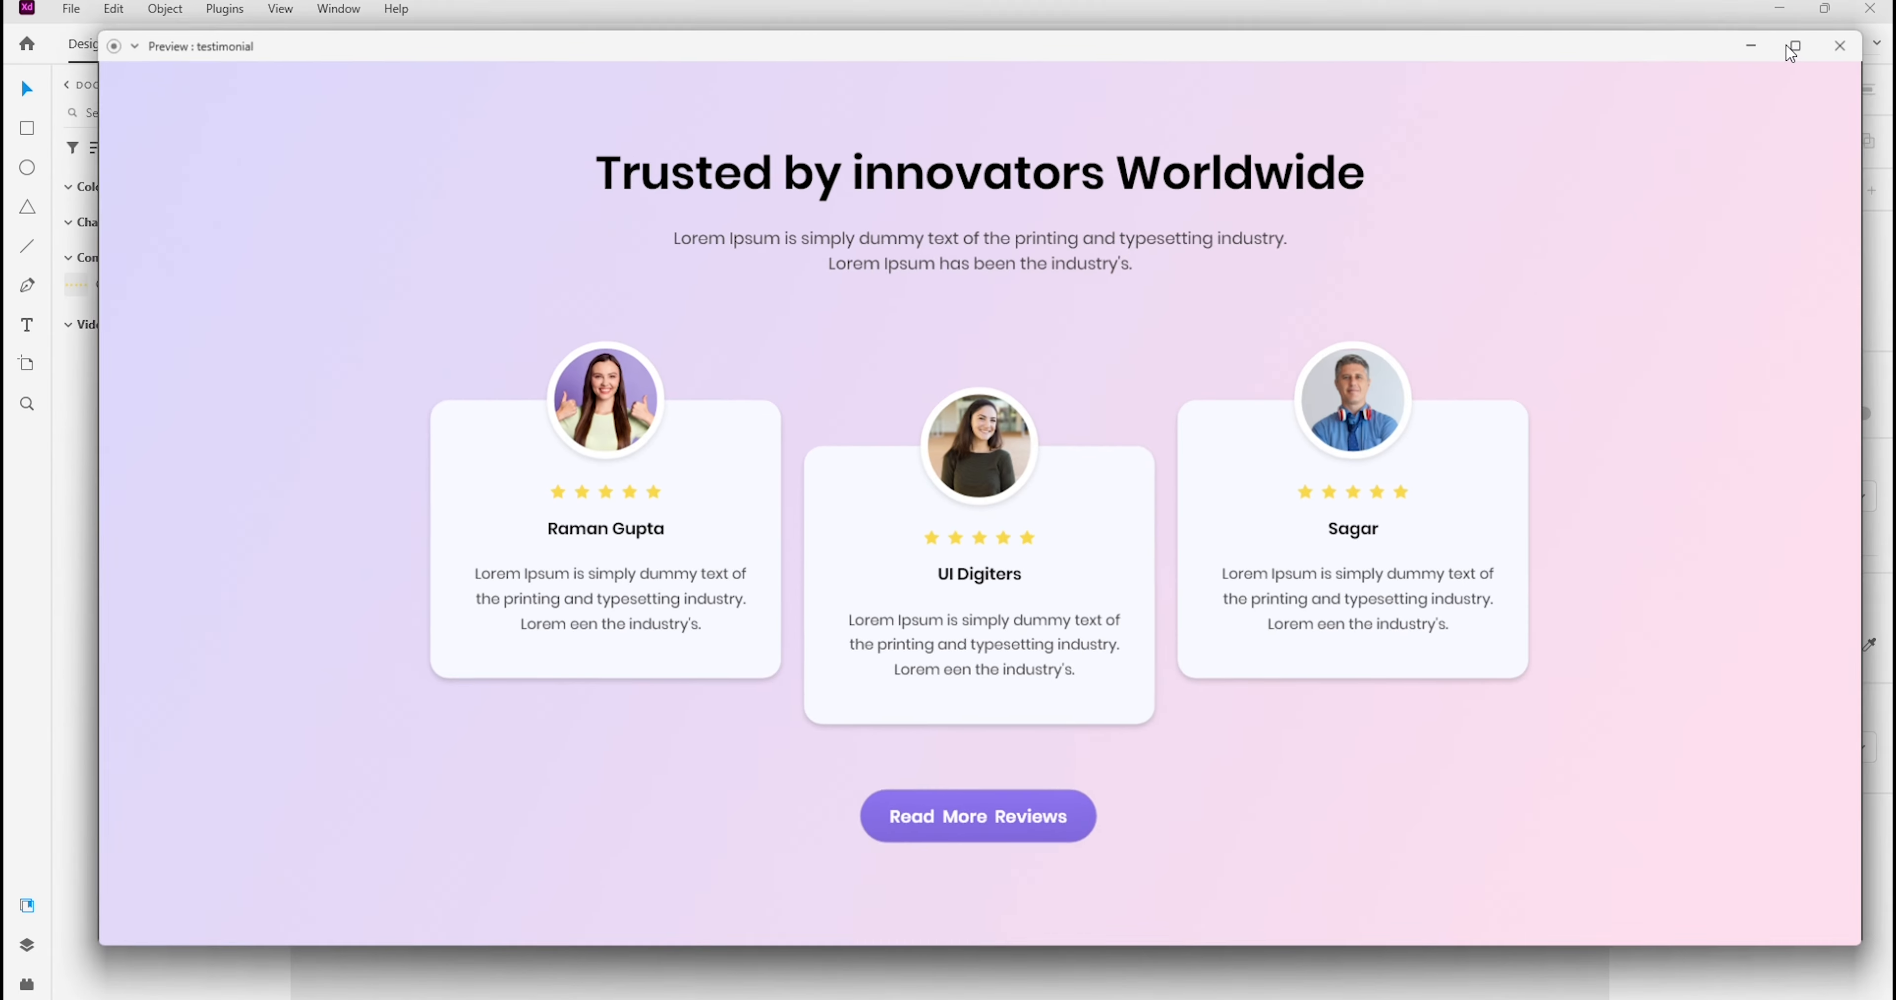
{"action": "mouse_move", "coordinate": [1816, 41]}
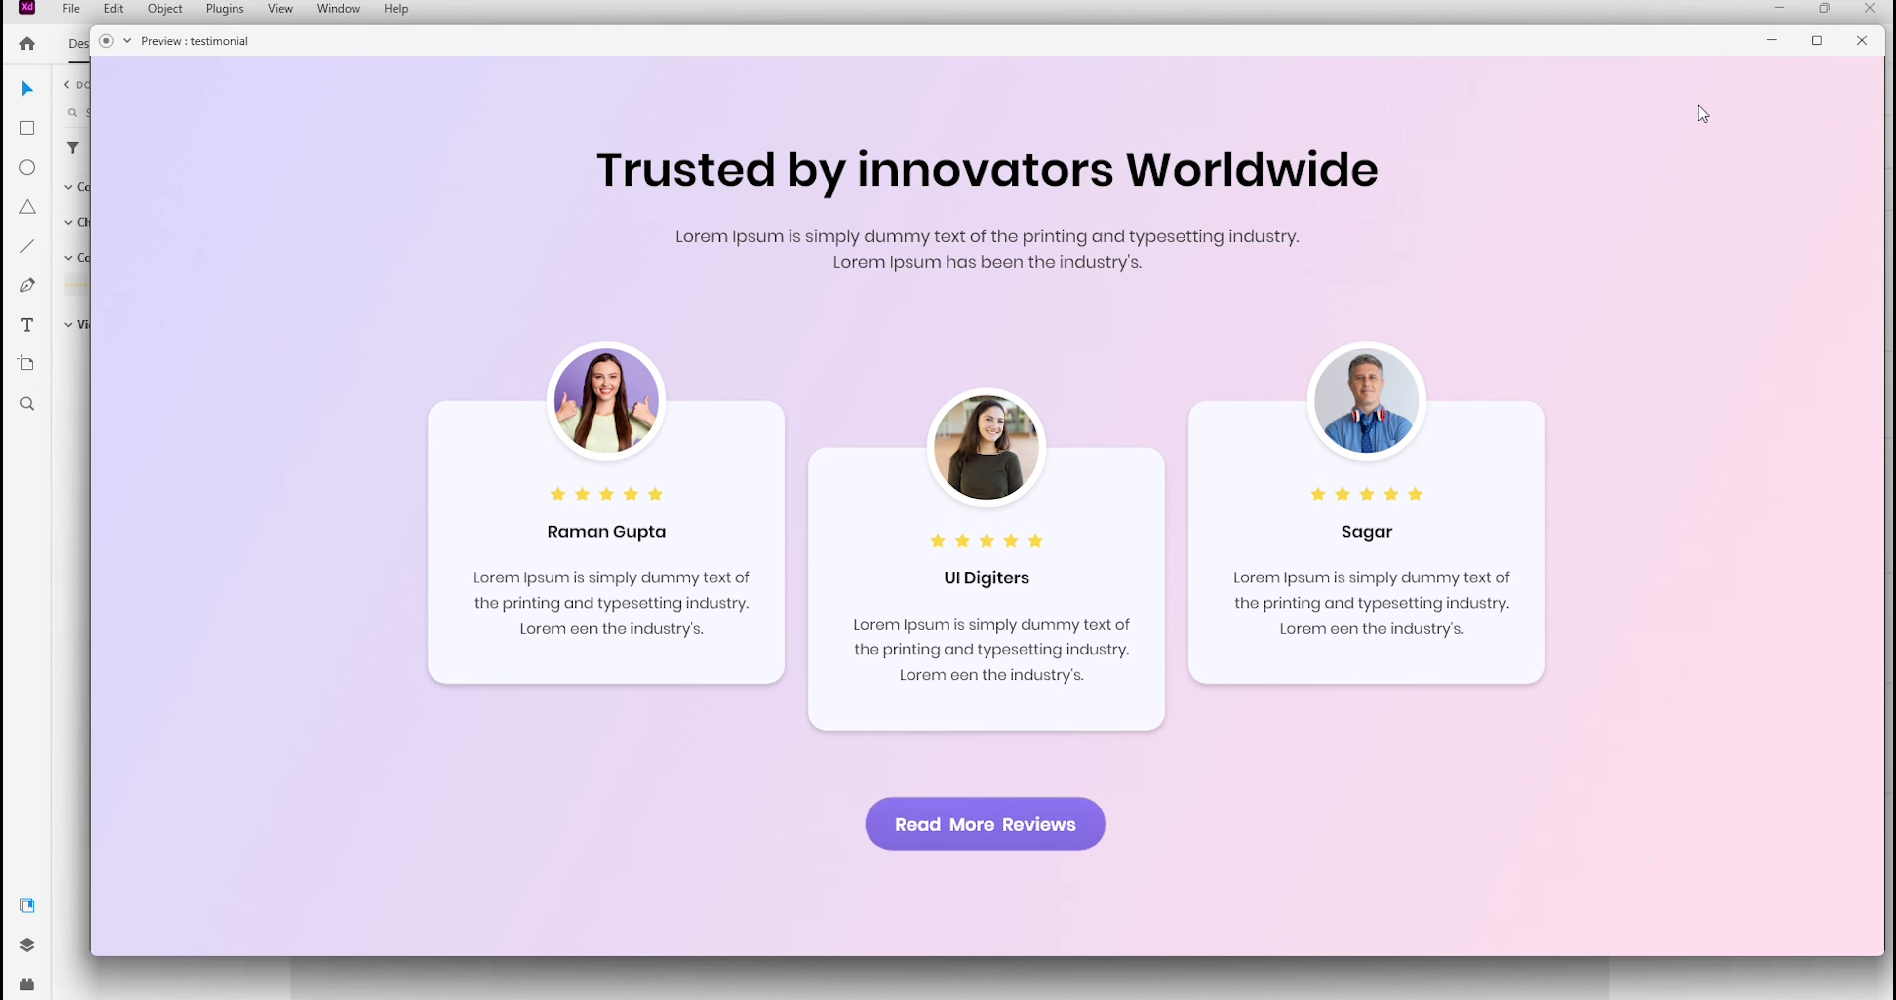
{"action": "left_click", "coordinate": [1818, 43]}
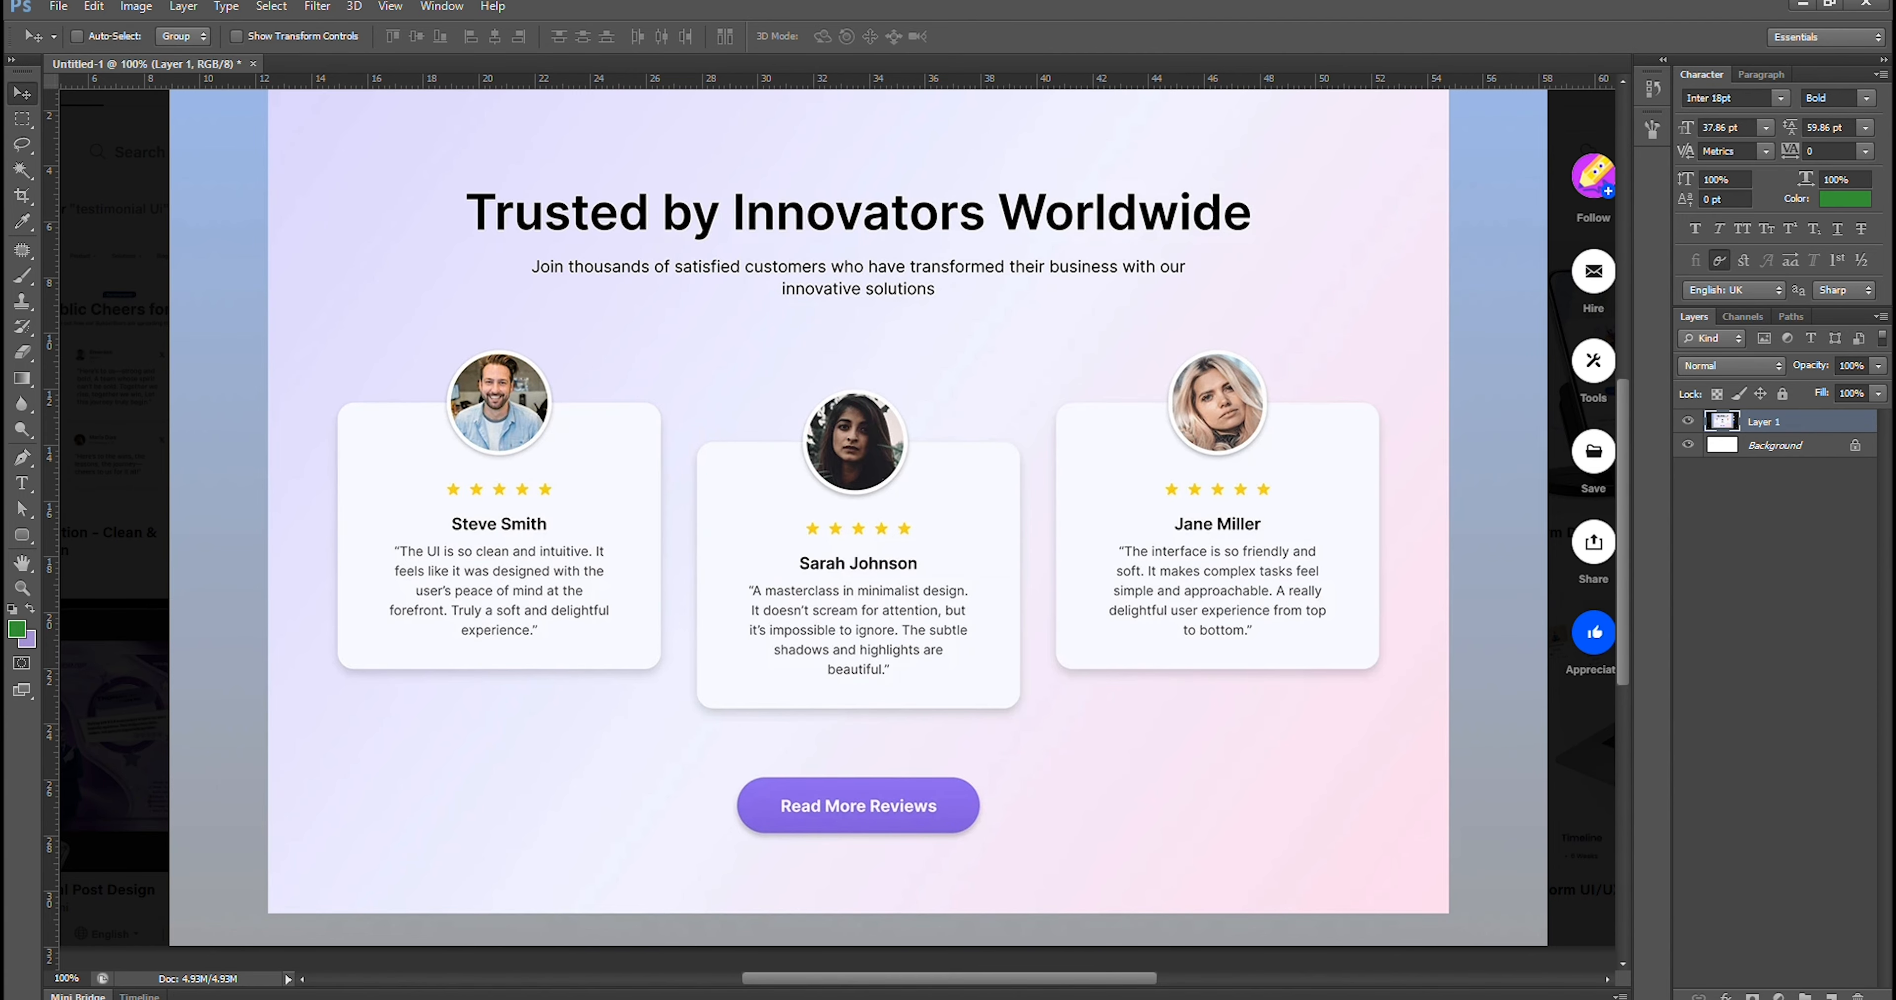
Return to the testimonial document in Adobe XD and examine the finished layout at 100% and at a reduced magnification
{"action": "mouse_move", "coordinate": [1104, 978]}
{"action": "left_click", "coordinate": [949, 935]}
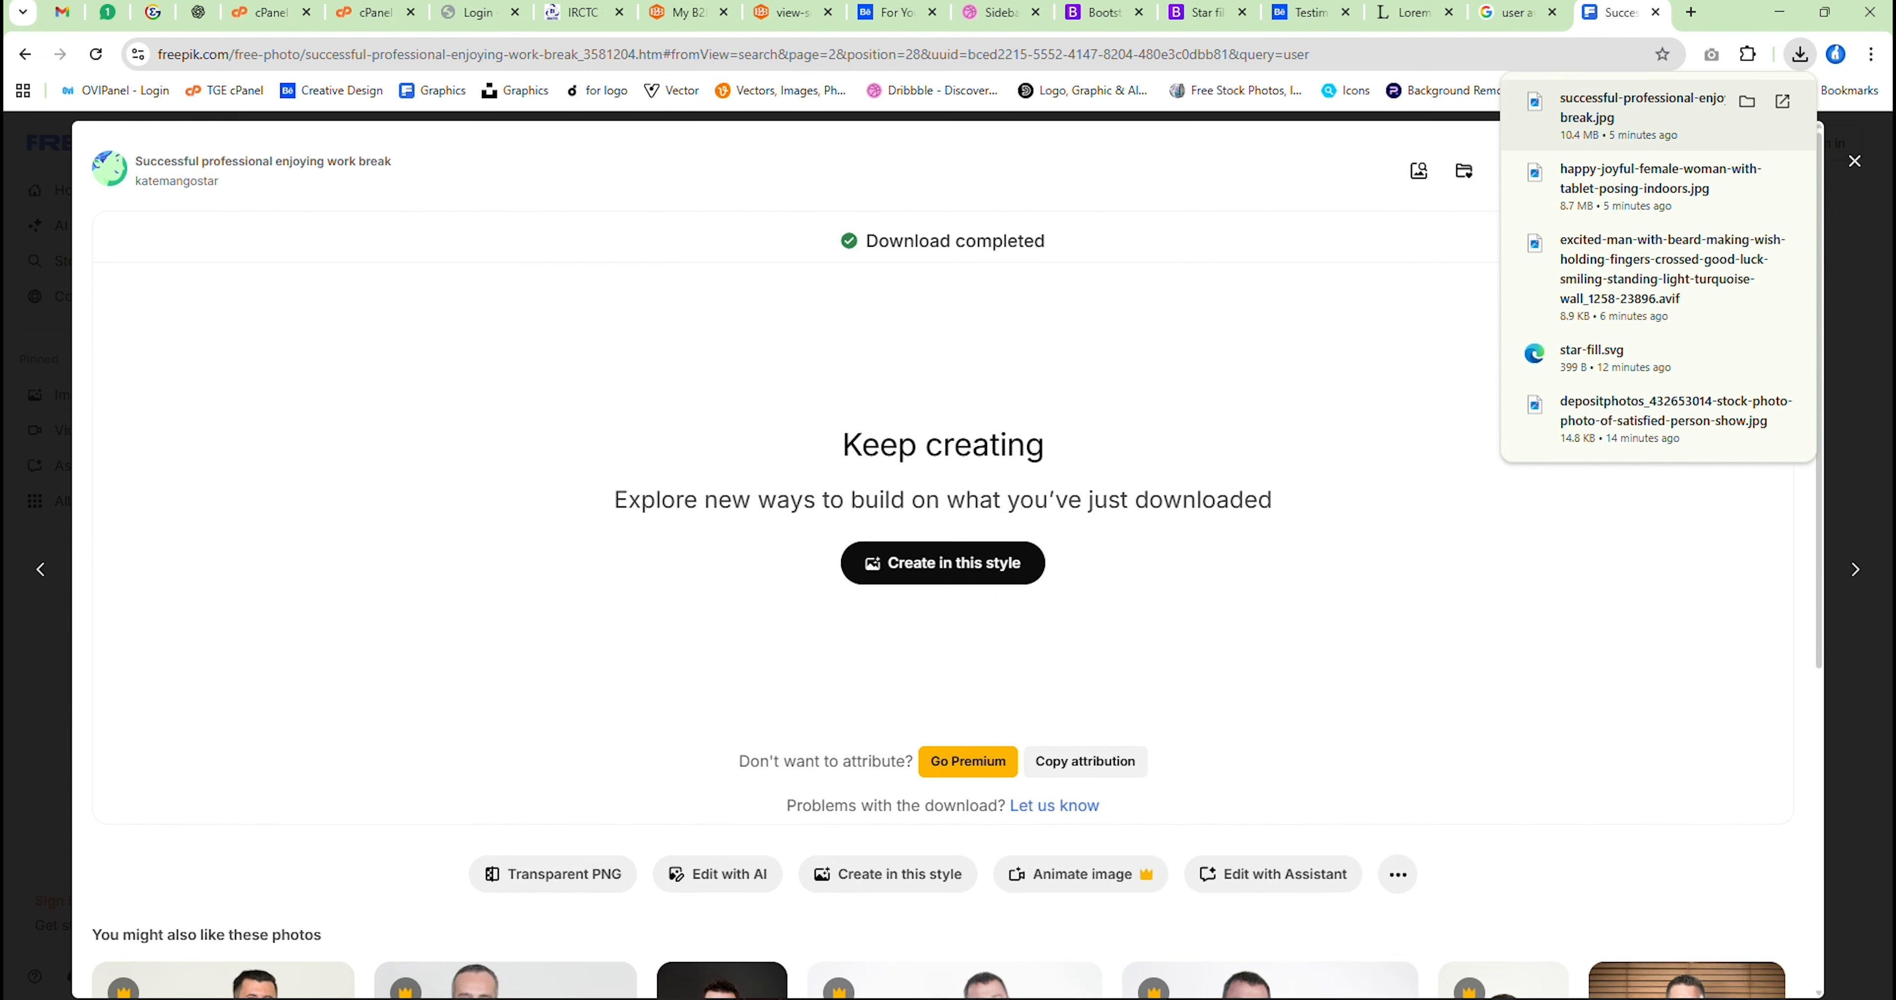
{"action": "mouse_move", "coordinate": [1185, 990]}
{"action": "left_click", "coordinate": [1096, 949]}
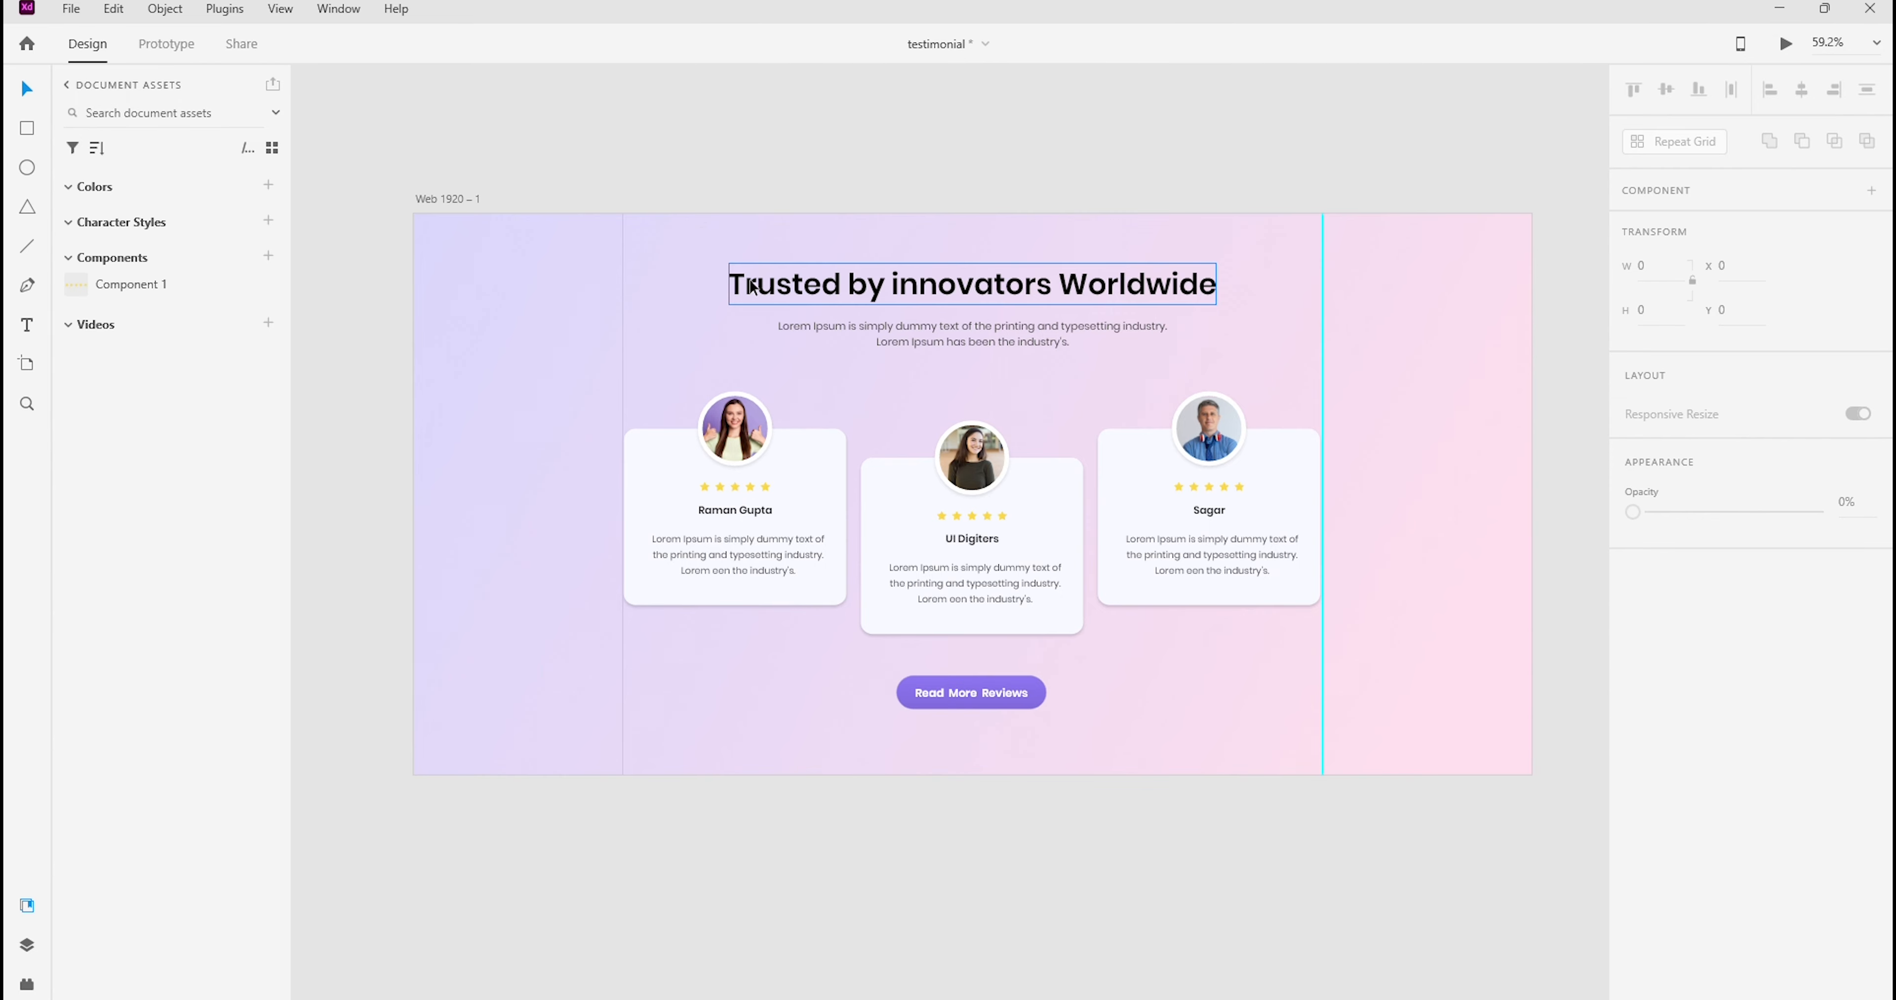
{"action": "left_click", "coordinate": [1876, 42]}
{"action": "left_click", "coordinate": [1790, 168]}
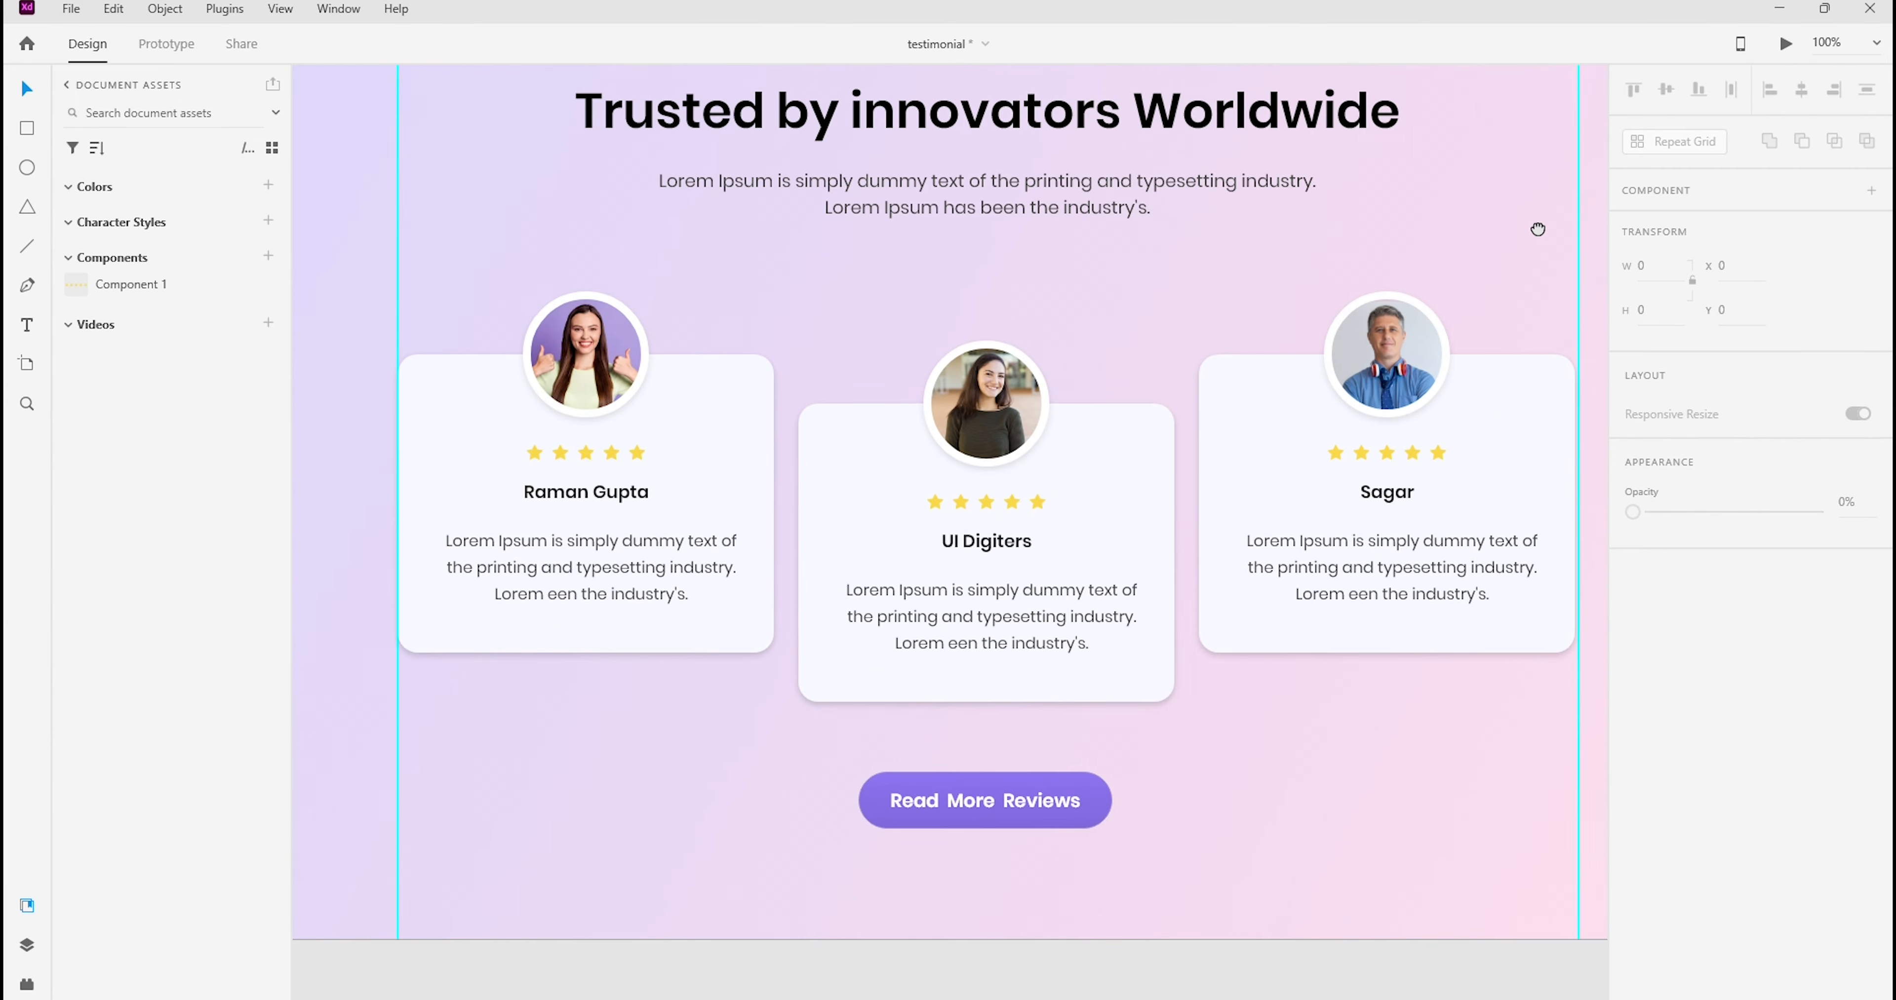
{"action": "left_click_drag", "start_coordinate": [1536, 228], "coordinate": [1417, 300]}
{"action": "scroll", "coordinate": [1359, 250], "scroll_direction": "down", "scroll_amount": 1}
{"action": "left_click_drag", "start_coordinate": [1415, 209], "coordinate": [1347, 248]}
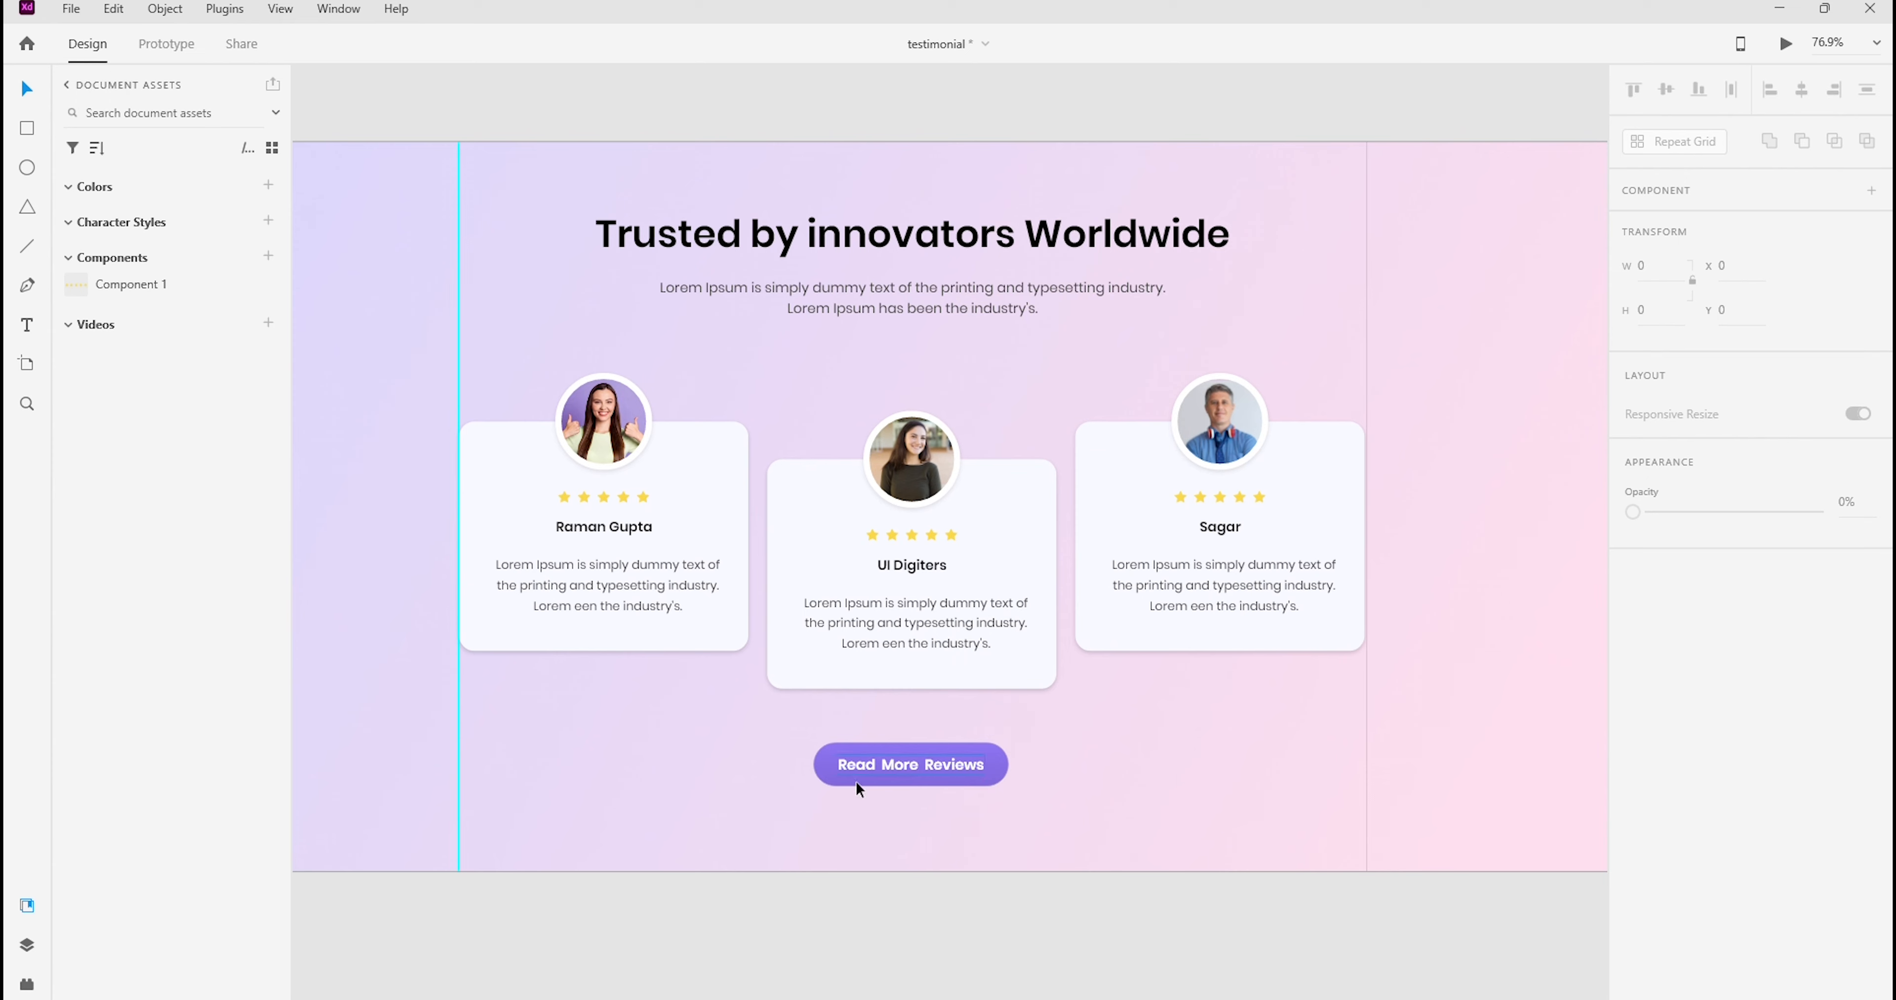
Compare the finished testimonial document with the original mockup in Photoshop
{"action": "mouse_move", "coordinate": [1081, 999]}
{"action": "left_click", "coordinate": [900, 933]}
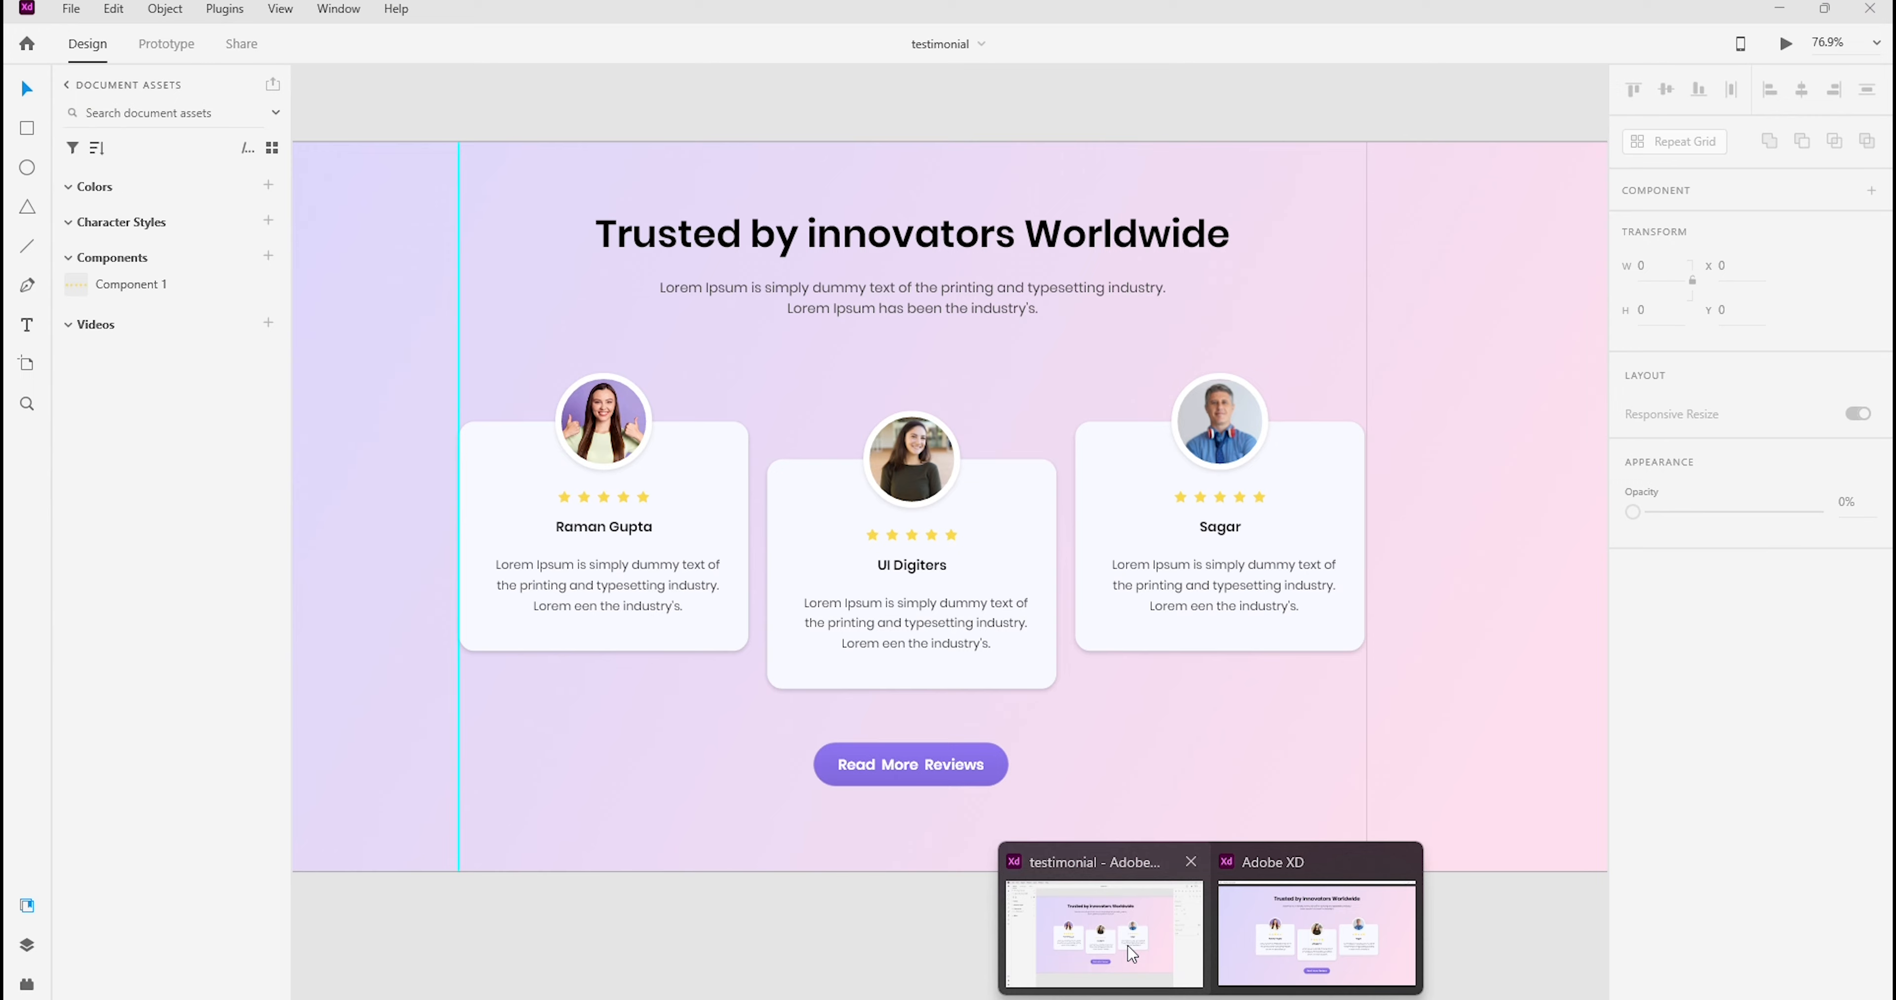
{"action": "left_click", "coordinate": [1133, 954]}
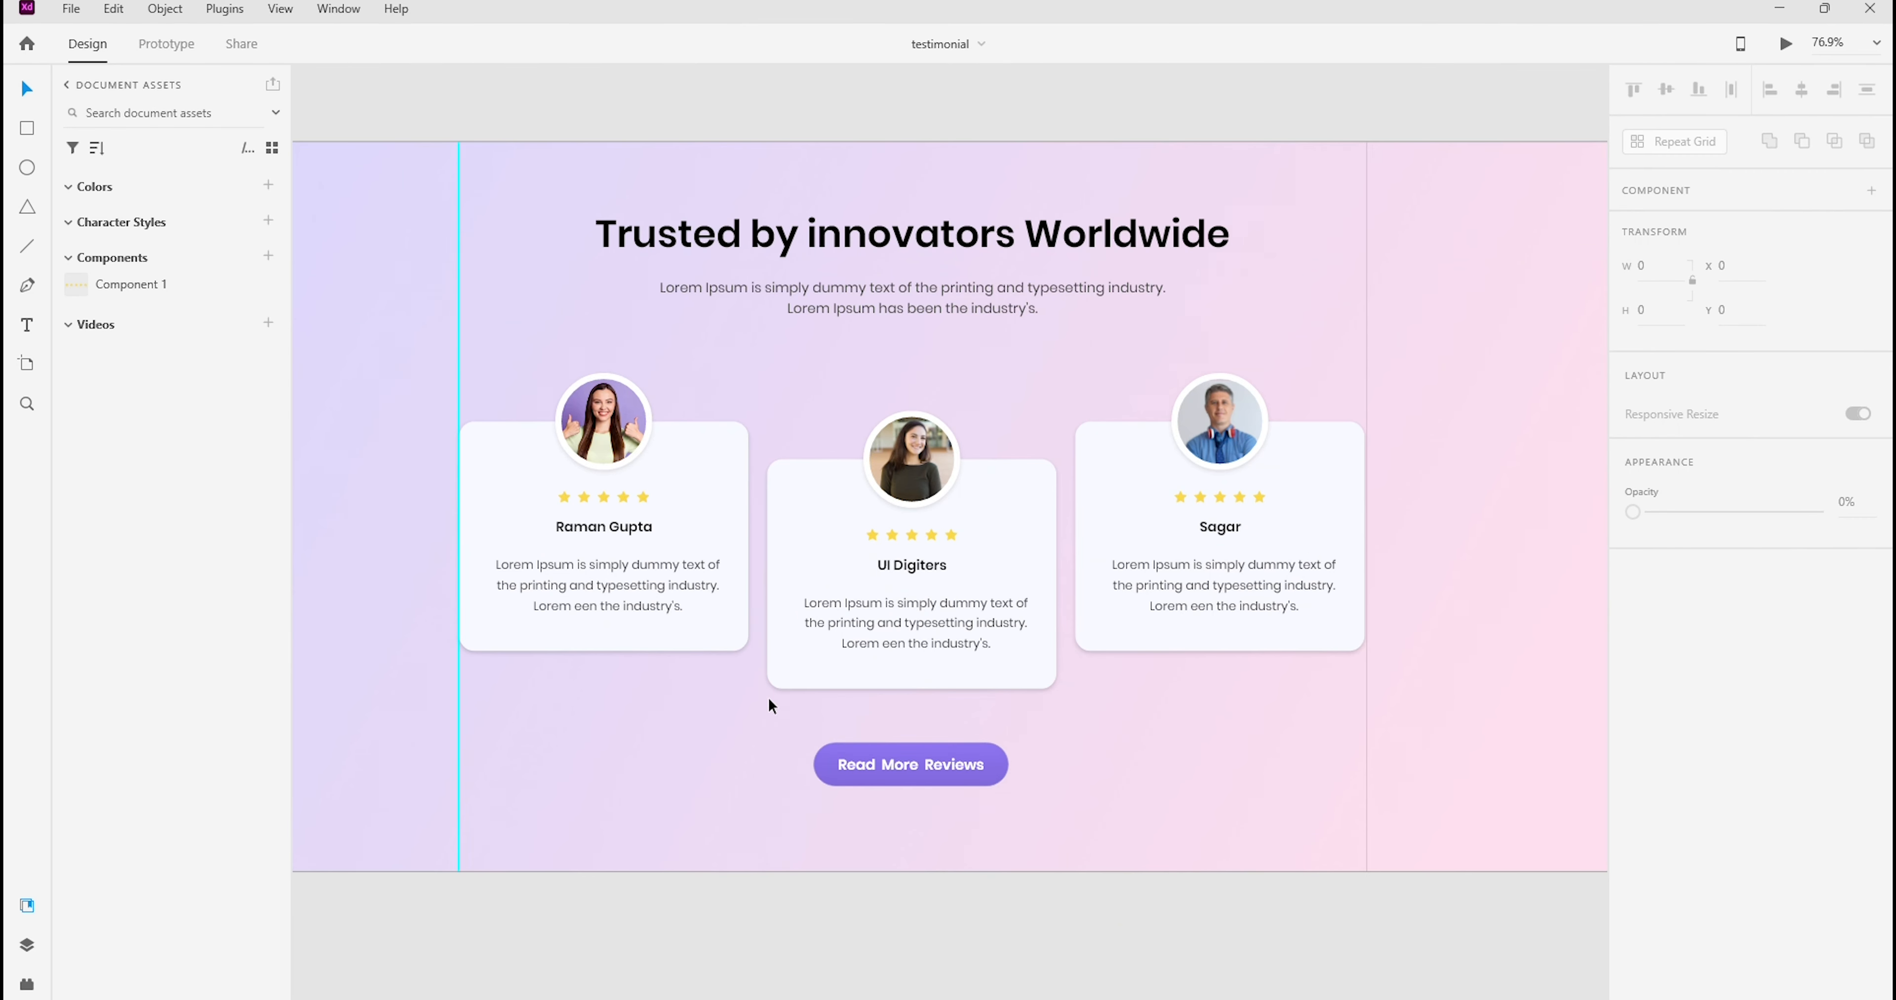
{"action": "left_click", "coordinate": [602, 559]}
{"action": "left_click", "coordinate": [706, 691]}
In Adobe XD, select the Web 1920 – 1 artboard and open the export settings for all artboards
{"action": "scroll", "coordinate": [1003, 284], "scroll_direction": "down", "scroll_amount": 2, "text": "ctrl"}
{"action": "left_click_drag", "start_coordinate": [682, 119], "coordinate": [682, 174]}
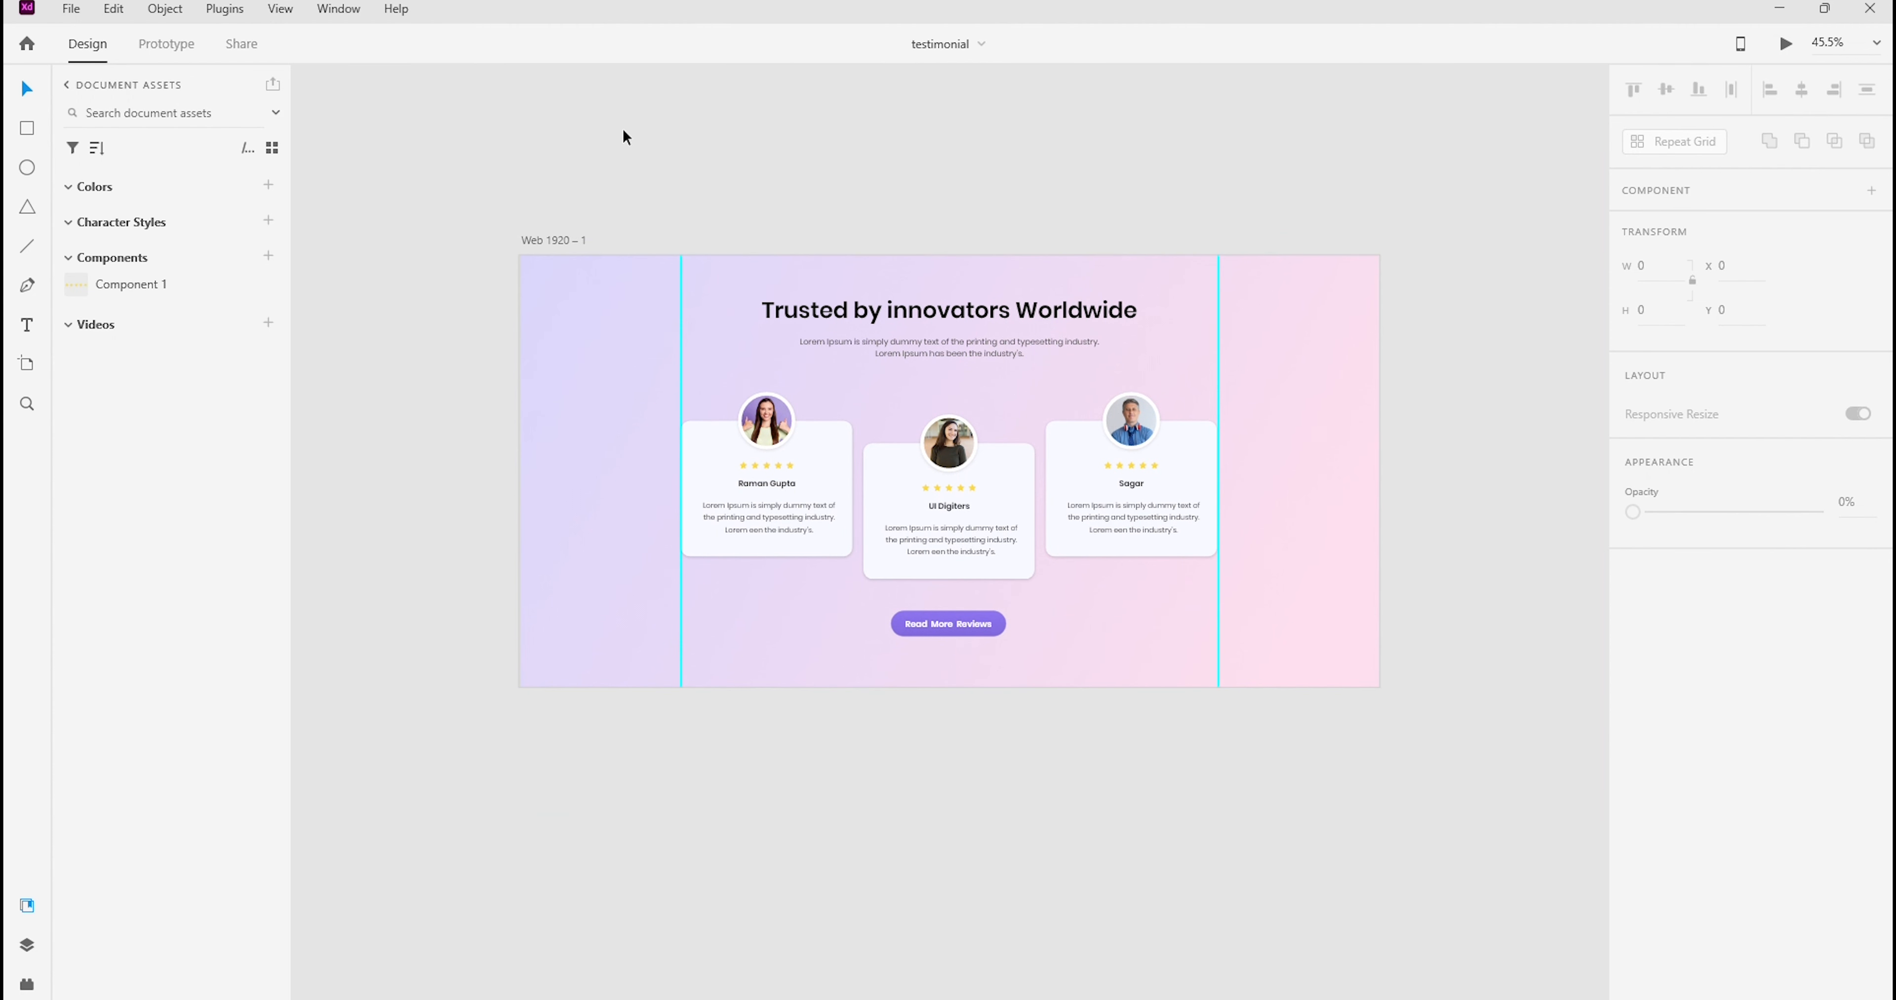
{"action": "left_click", "coordinate": [559, 241]}
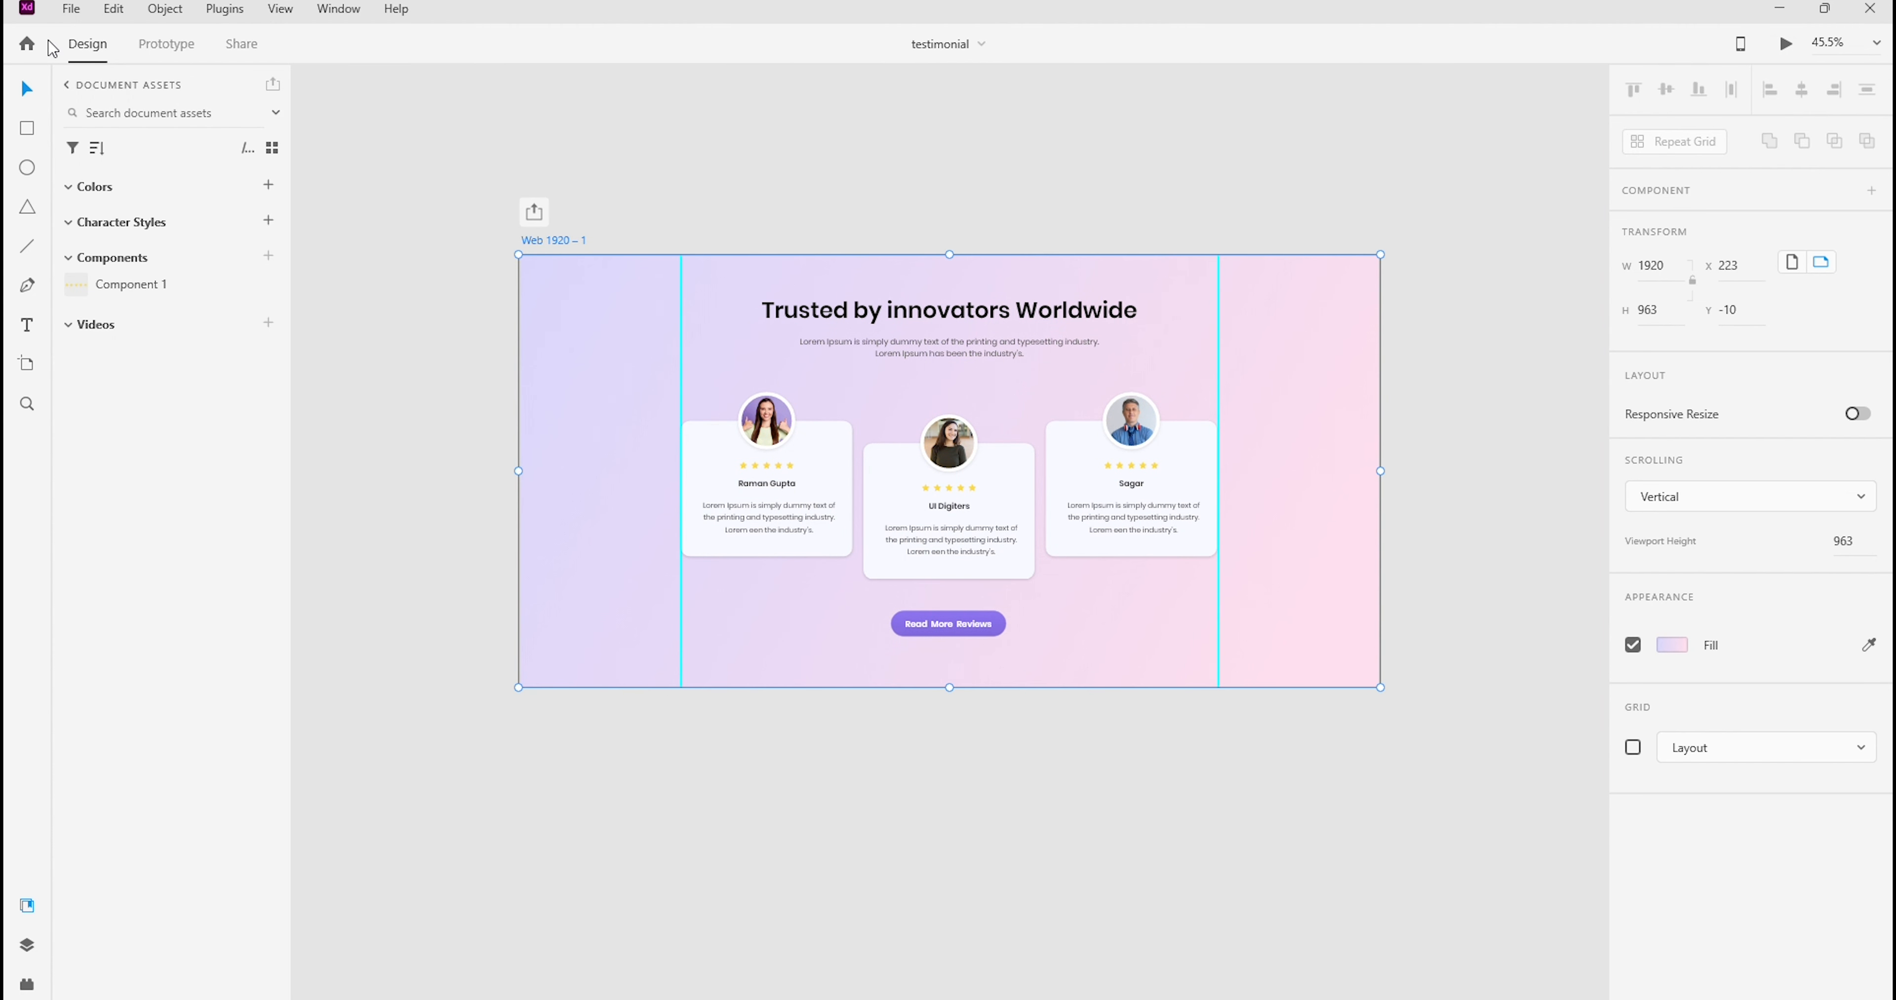
{"action": "left_click", "coordinate": [557, 181]}
{"action": "left_click", "coordinate": [563, 237]}
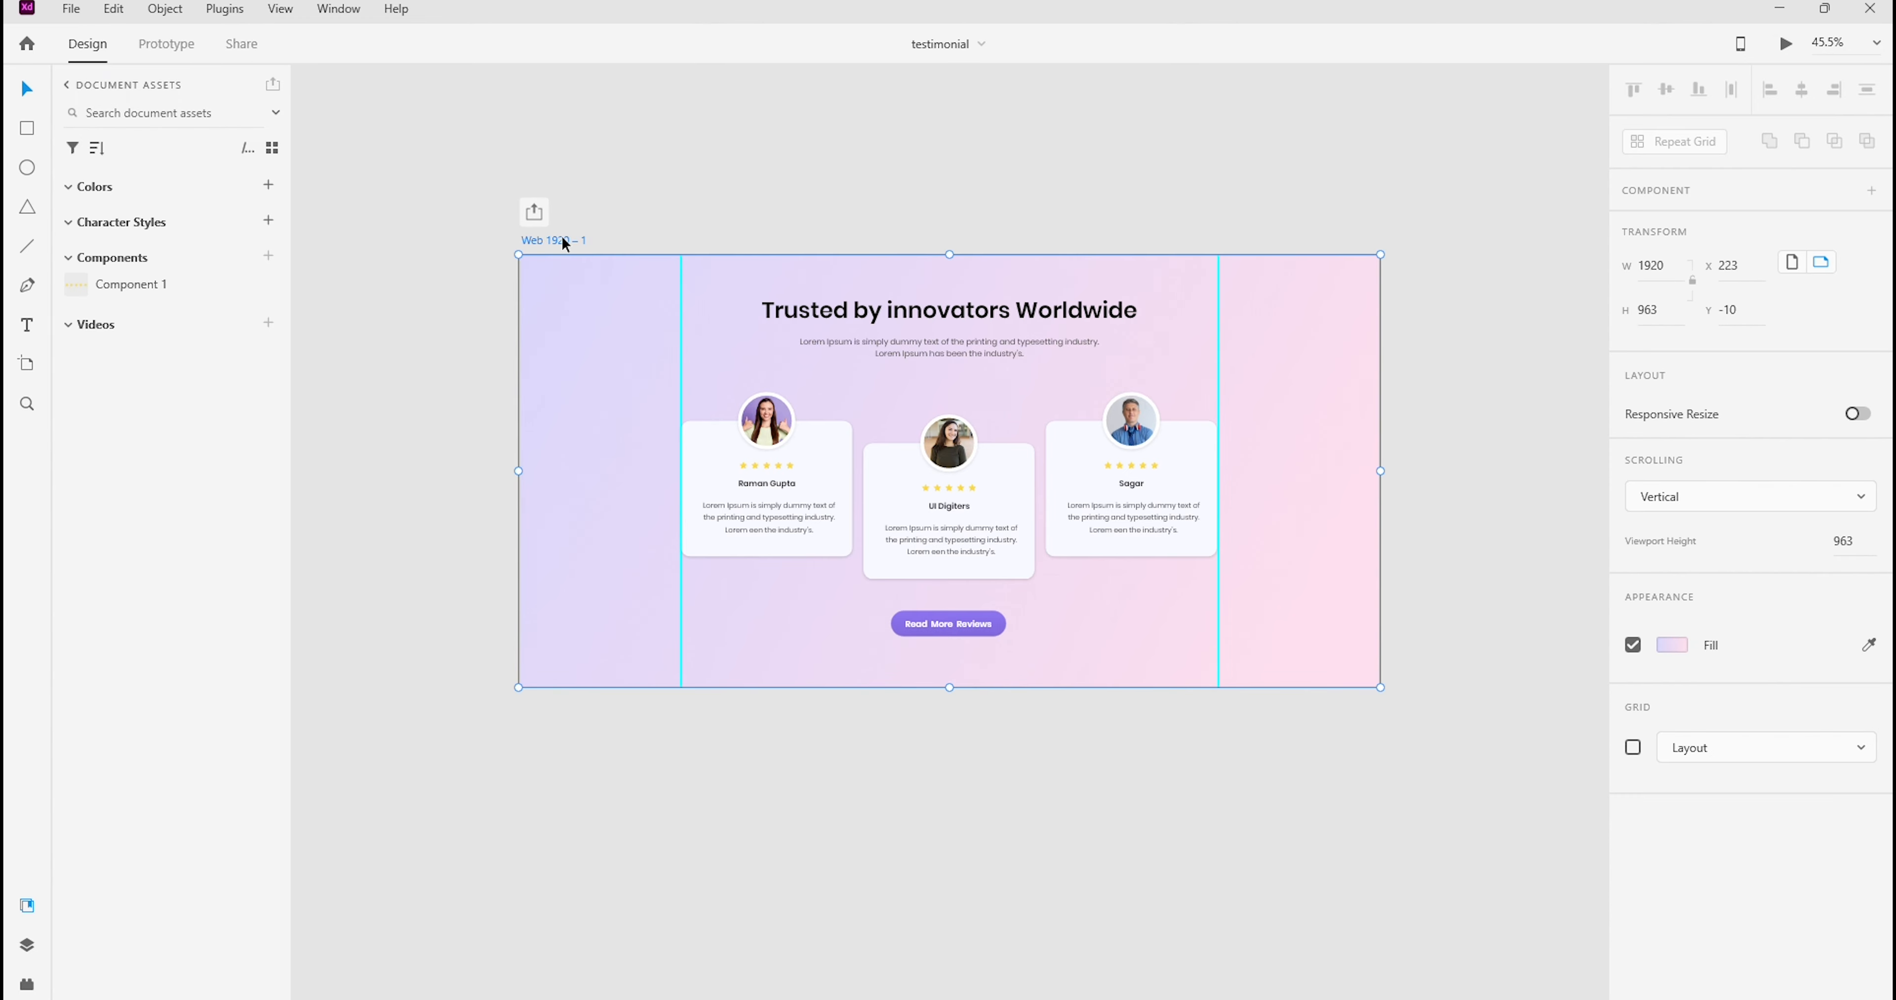
{"action": "left_click", "coordinate": [68, 11]}
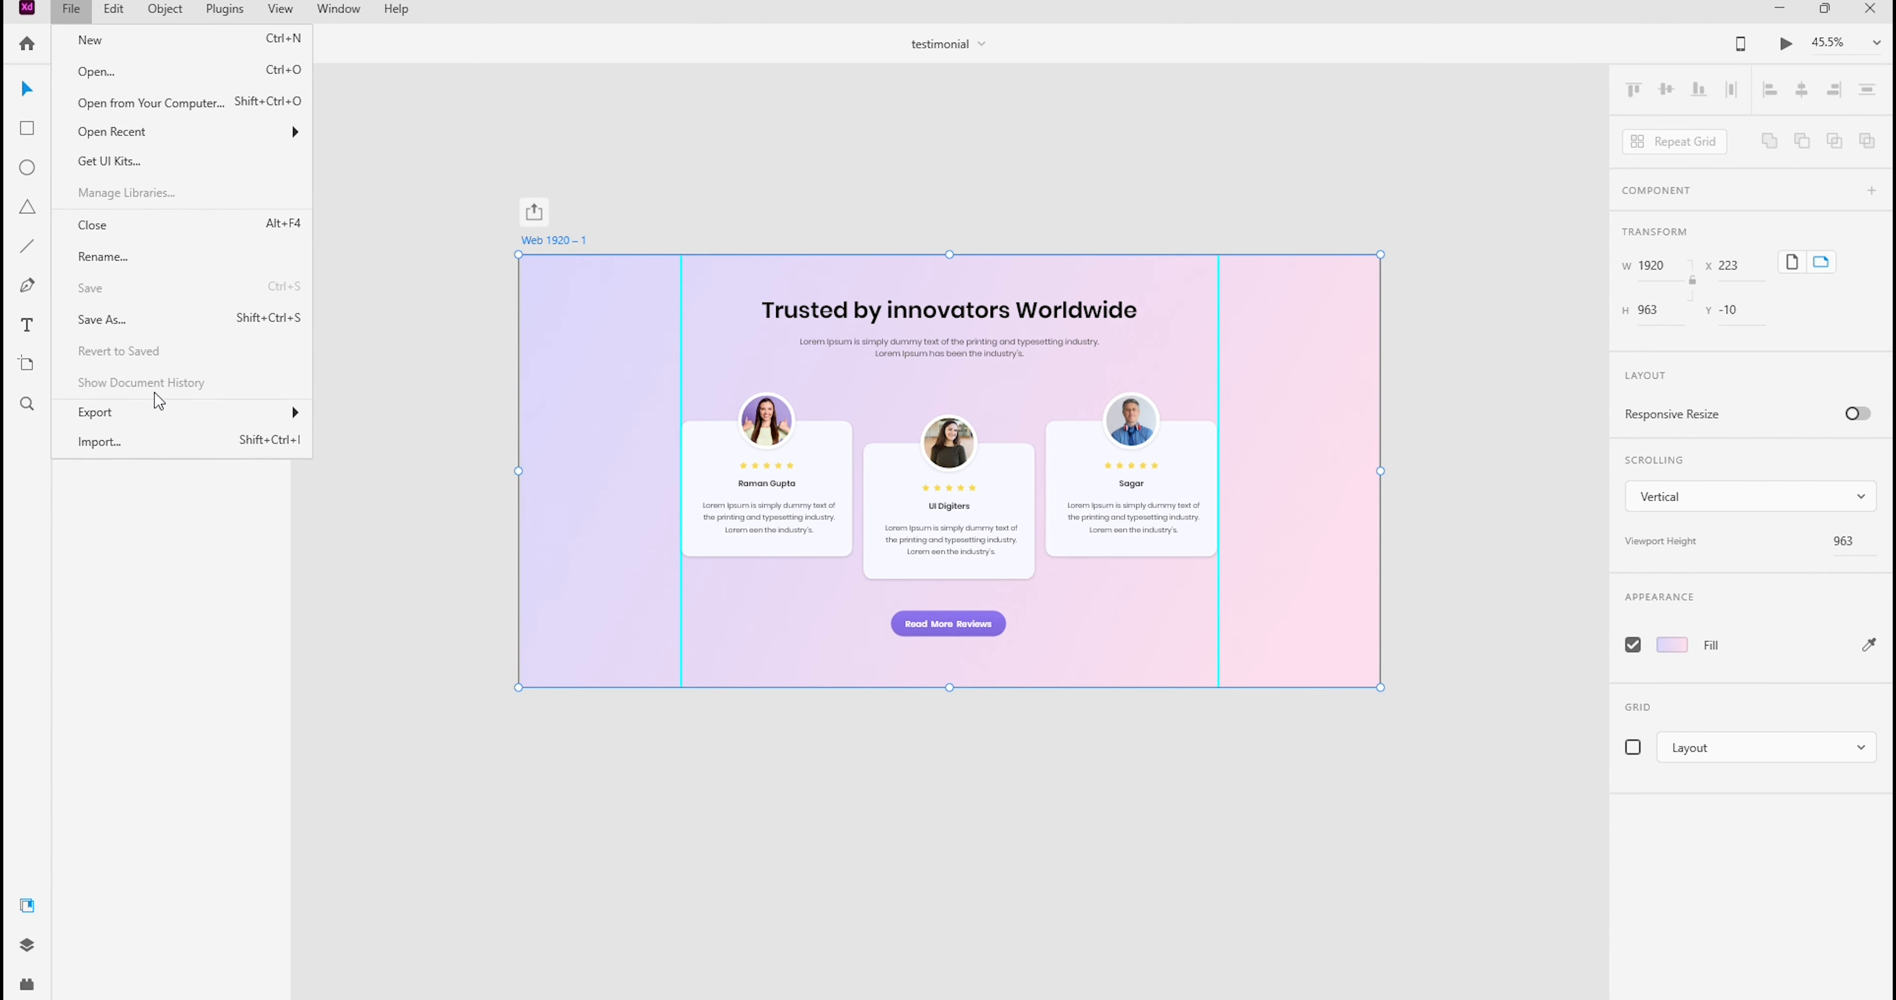
{"action": "mouse_move", "coordinate": [154, 425]}
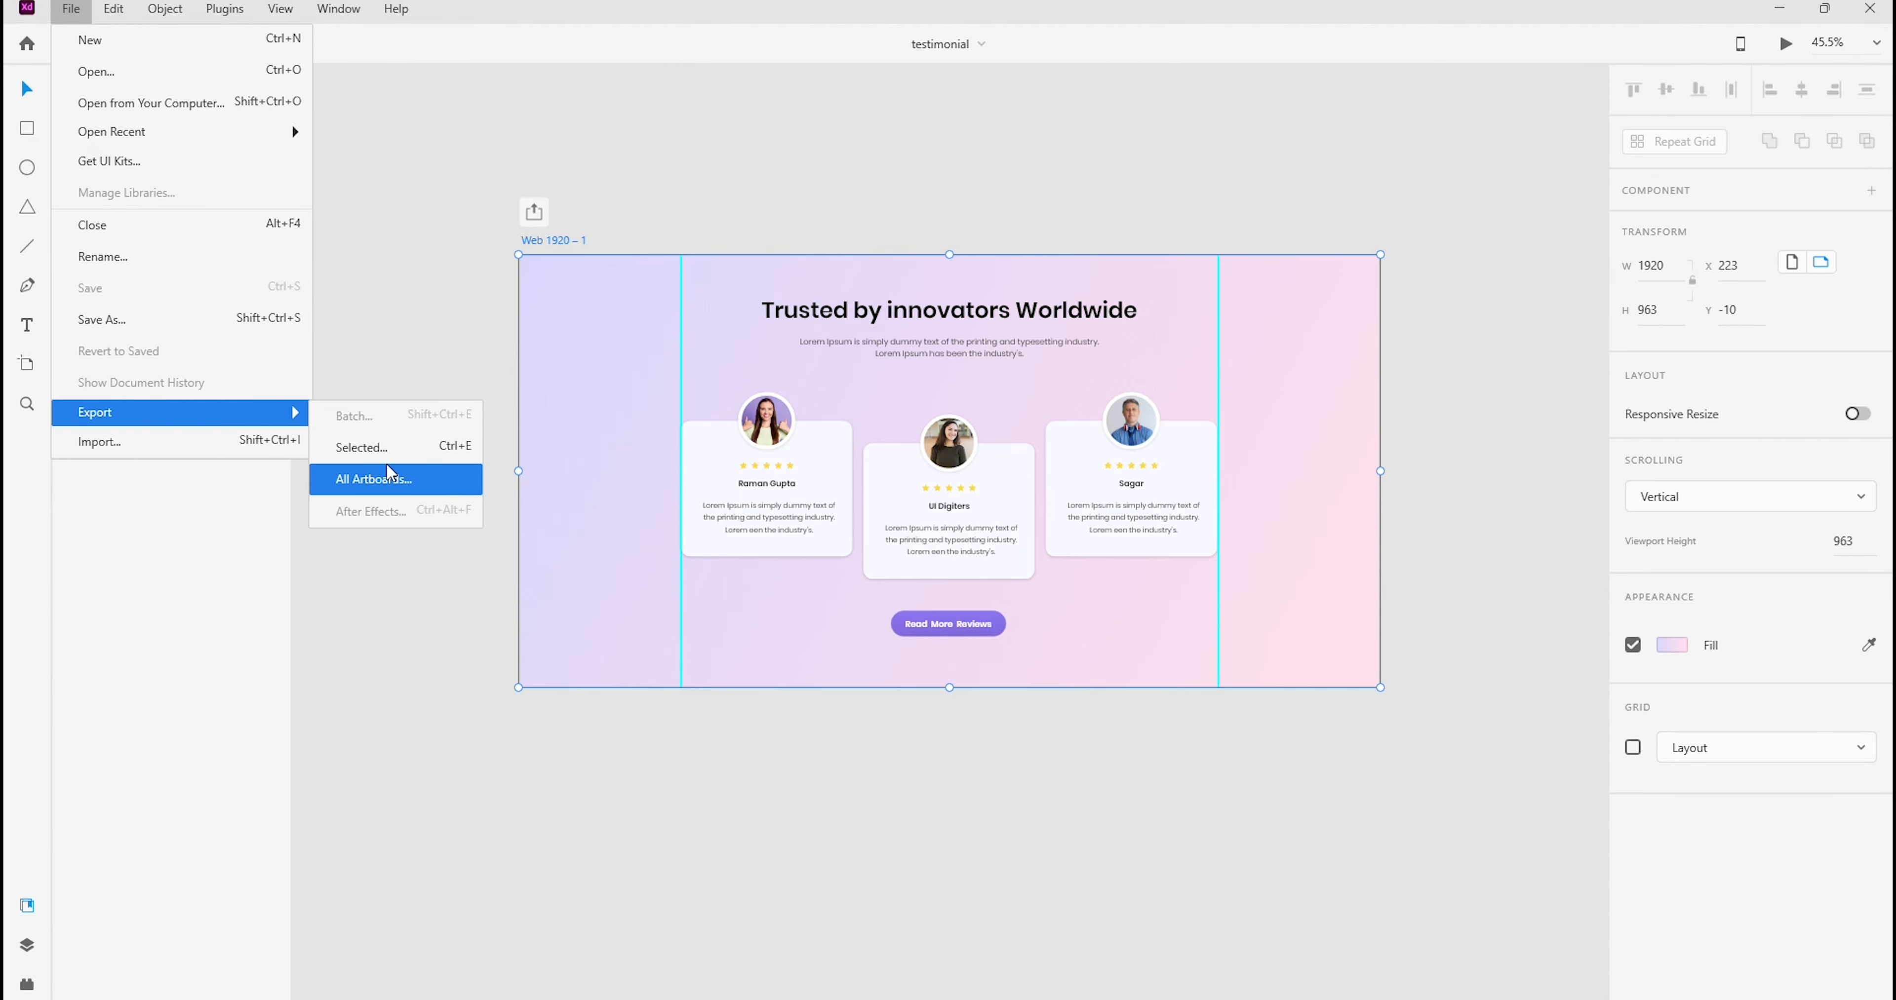
{"action": "left_click", "coordinate": [391, 477]}
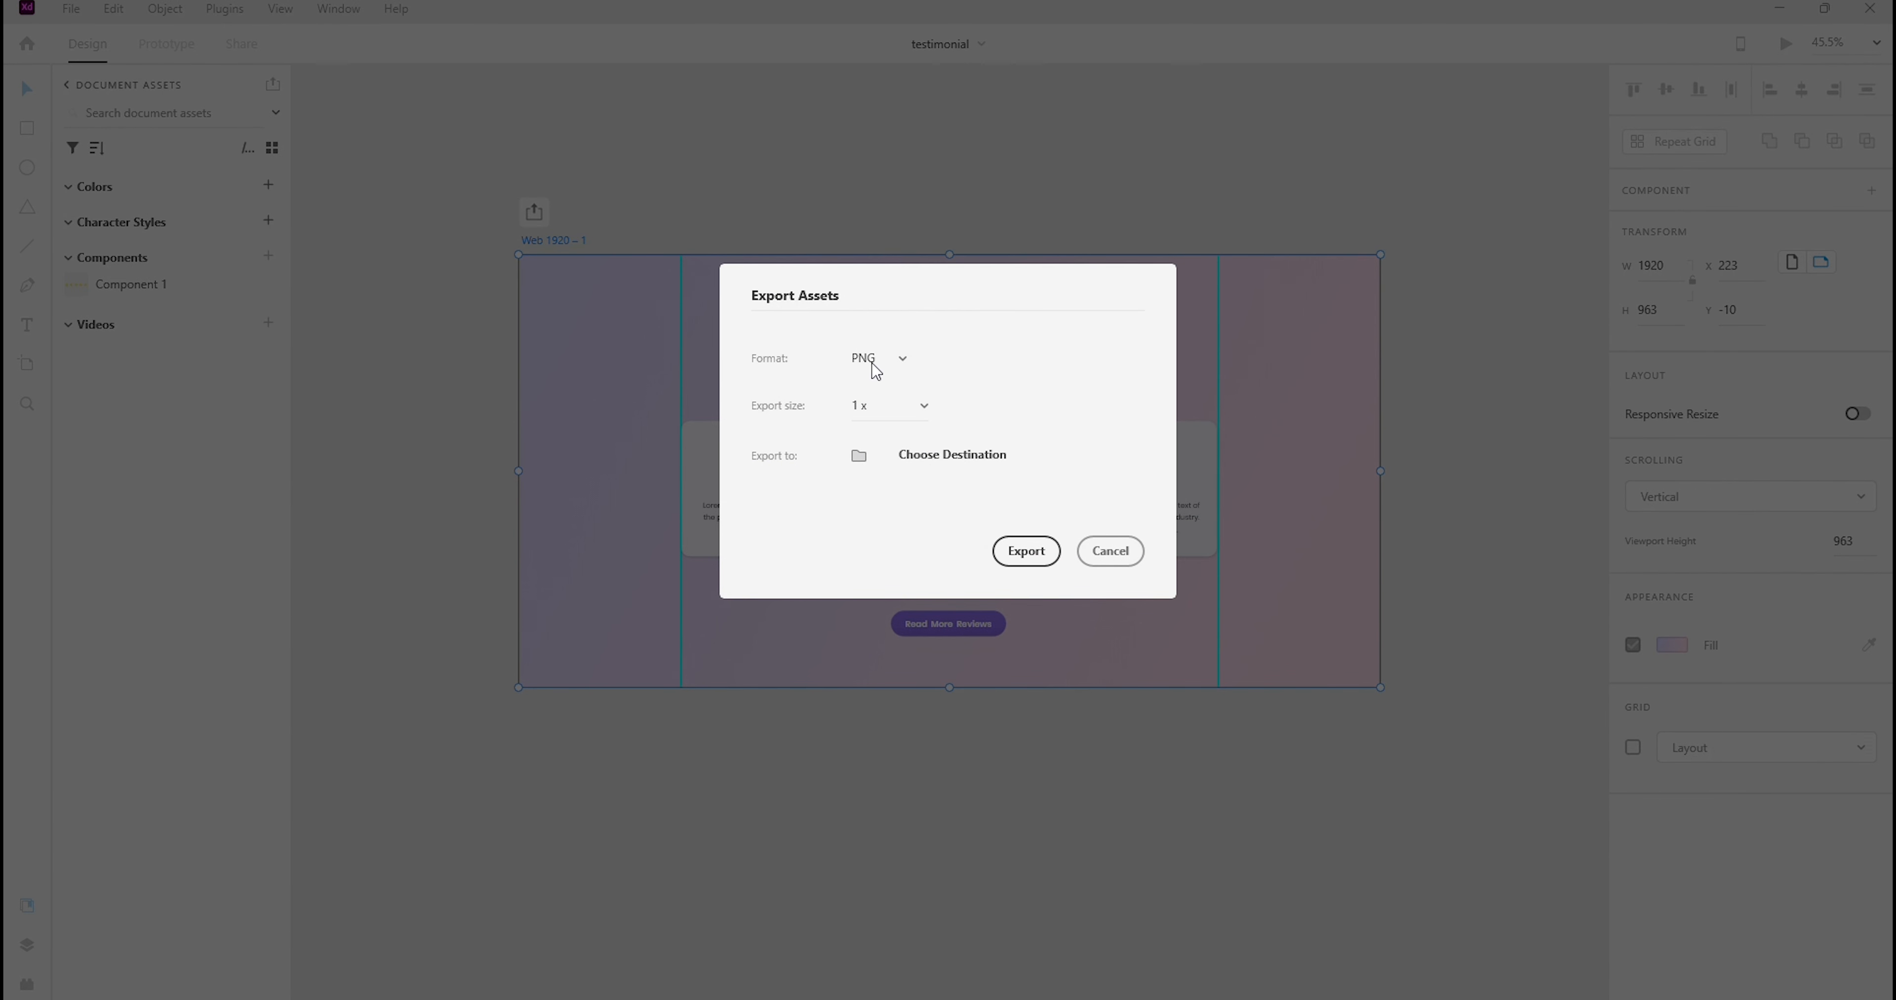